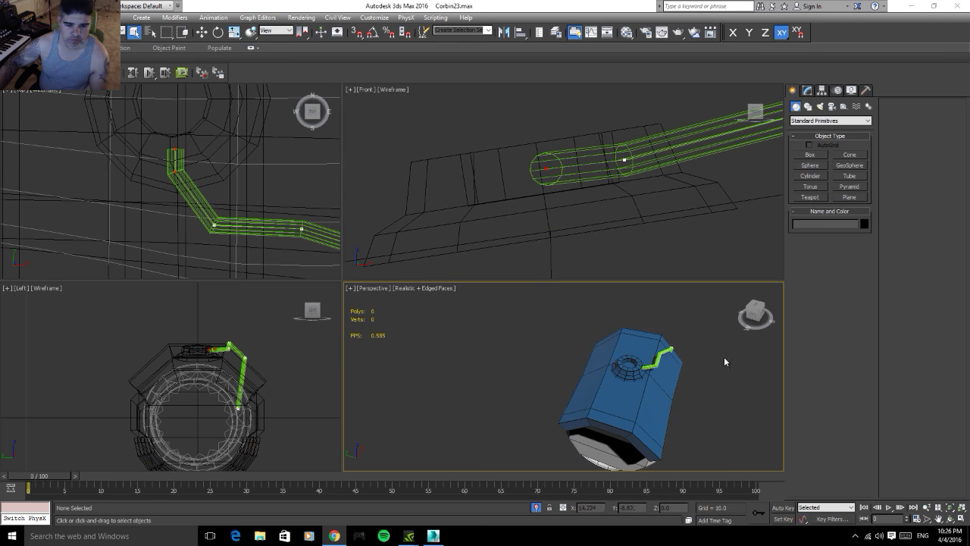
- Select the hose spline Line002 and orbit the Front view to show the whole hose
{"action": "mouse_move", "coordinate": [725, 361]}
{"action": "middle_mouse_down", "text": "alt"}
{"action": "mouse_move", "coordinate": [605, 397]}
{"action": "mouse_move", "coordinate": [584, 381]}
{"action": "middle_mouse_up", "text": "alt"}
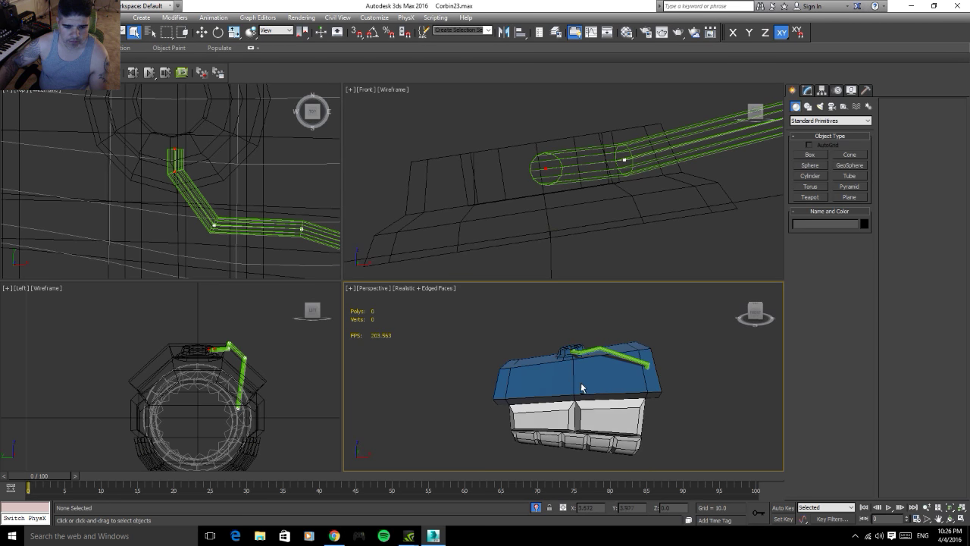
{"action": "middle_click_drag", "start_coordinate": [605, 345], "coordinate": [612, 369], "text": "alt"}
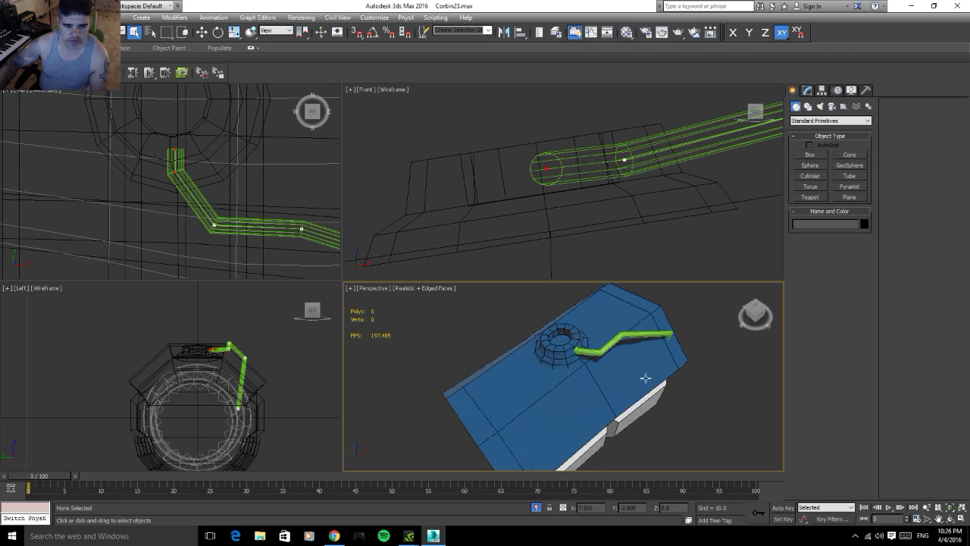
{"action": "scroll", "coordinate": [564, 349], "scroll_direction": "up", "scroll_amount": 5}
{"action": "left_click", "coordinate": [566, 357]}
{"action": "mouse_move", "coordinate": [567, 357]}
{"action": "middle_mouse_down", "text": "alt"}
{"action": "mouse_move", "coordinate": [597, 401]}
{"action": "mouse_move", "coordinate": [611, 387]}
{"action": "middle_mouse_up", "text": "alt"}
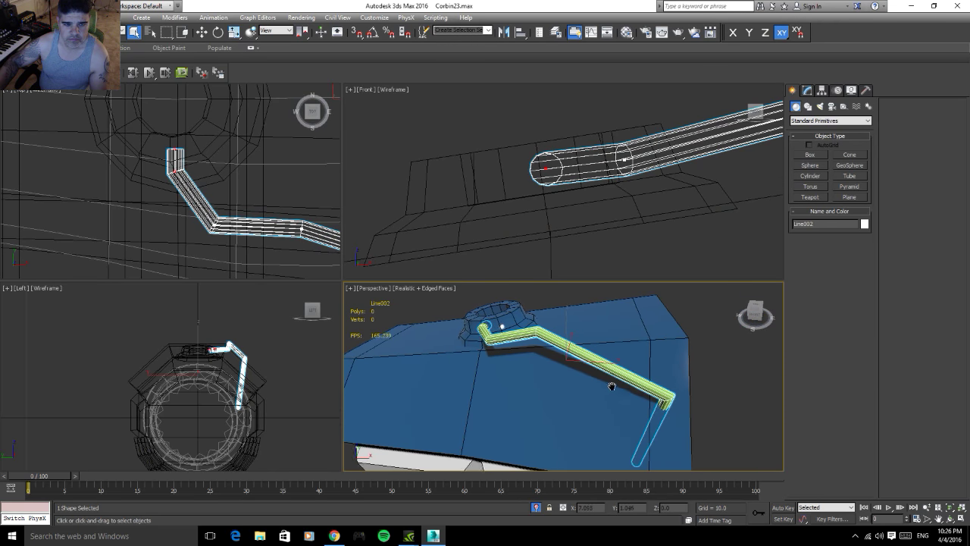
{"action": "middle_click_drag", "start_coordinate": [667, 189], "coordinate": [620, 173], "text": "alt"}
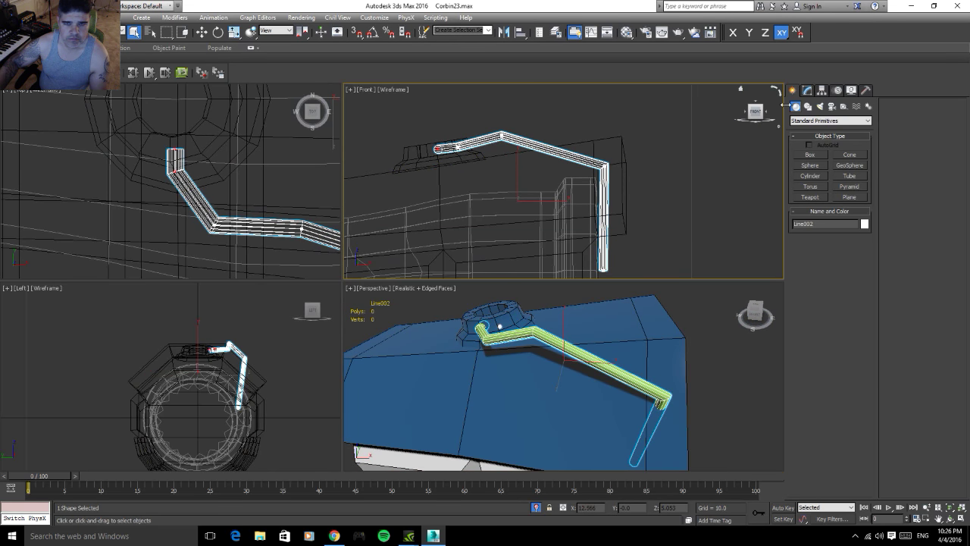
- At Vertex level, raise the hose's end vertex up and right, then move a middle vertex down
{"action": "left_click", "coordinate": [808, 90]}
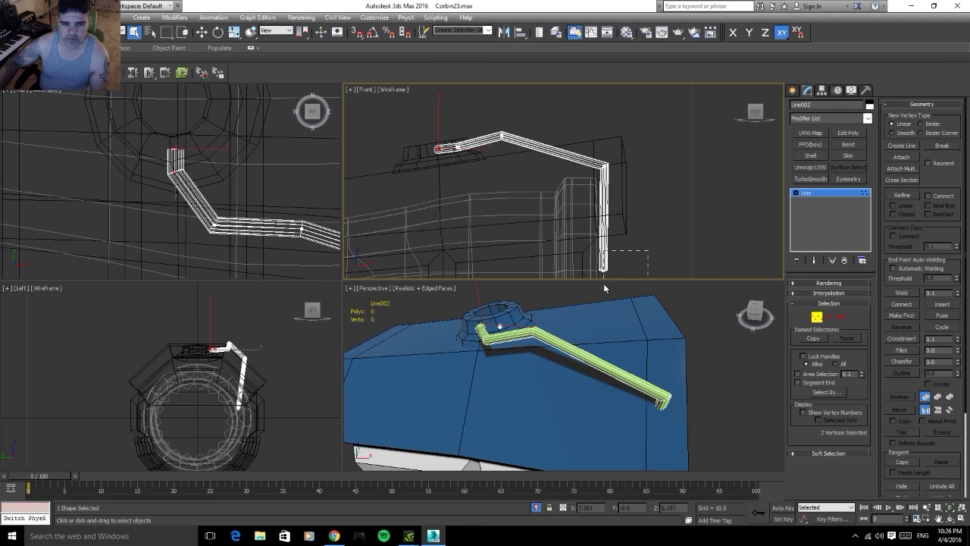
{"action": "key", "text": "w"}
{"action": "middle_click_drag", "start_coordinate": [642, 248], "coordinate": [626, 250], "text": "alt"}
{"action": "left_click_drag", "start_coordinate": [620, 260], "coordinate": [655, 164]}
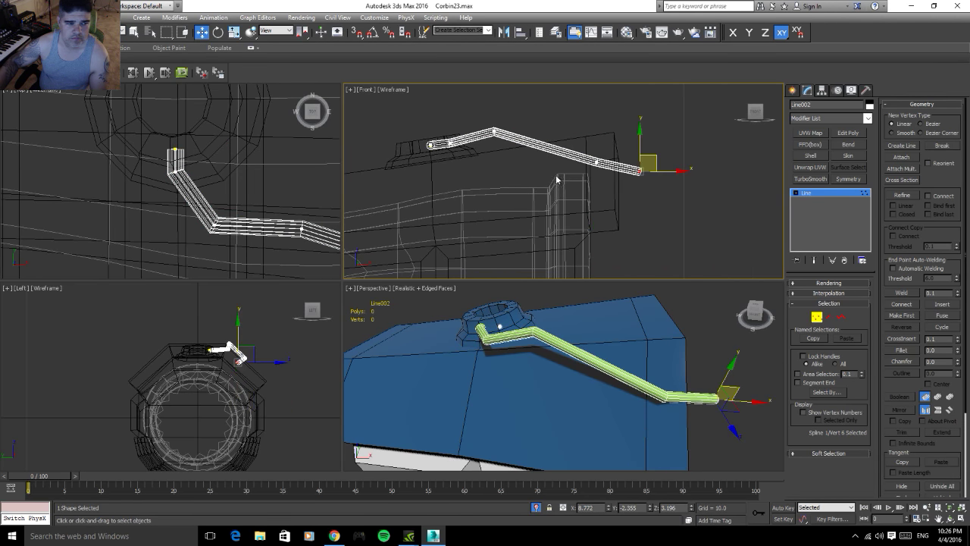
{"action": "middle_click_drag", "start_coordinate": [269, 239], "coordinate": [194, 211]}
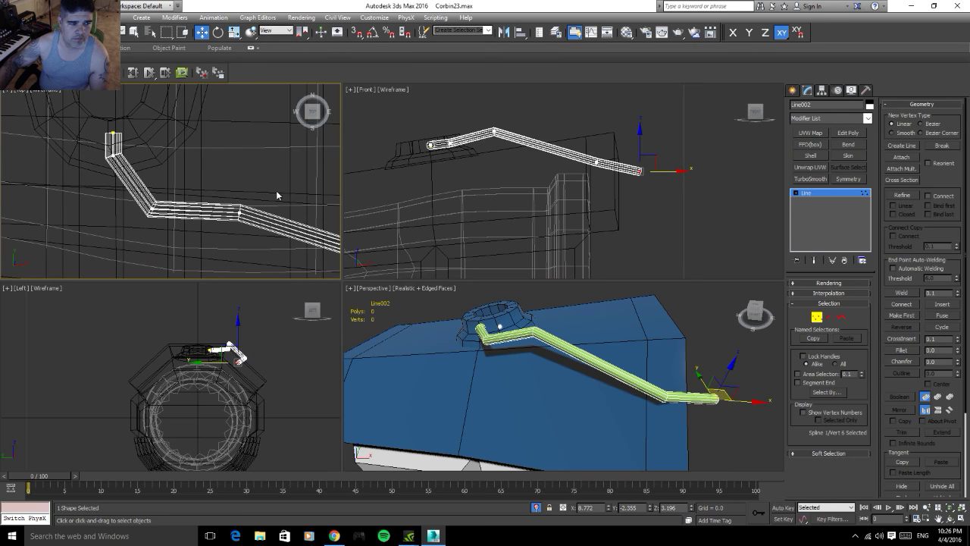
{"action": "left_click_drag", "start_coordinate": [211, 243], "coordinate": [212, 242]}
{"action": "middle_click_drag", "start_coordinate": [298, 209], "coordinate": [262, 201]}
{"action": "left_click_drag", "start_coordinate": [221, 196], "coordinate": [229, 226]}
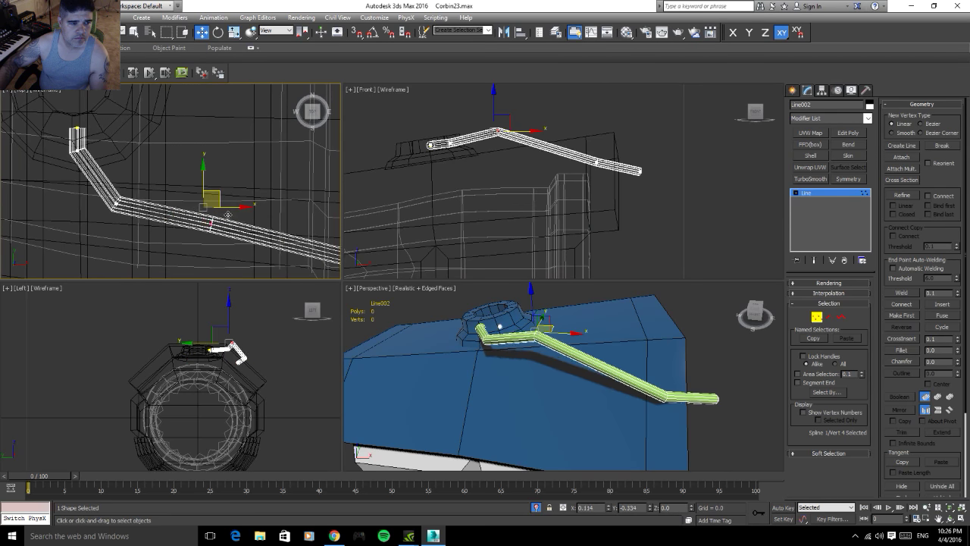
- Set the middle vertex to Smooth and pull it downward in the Top view
{"action": "right_click", "coordinate": [219, 229]}
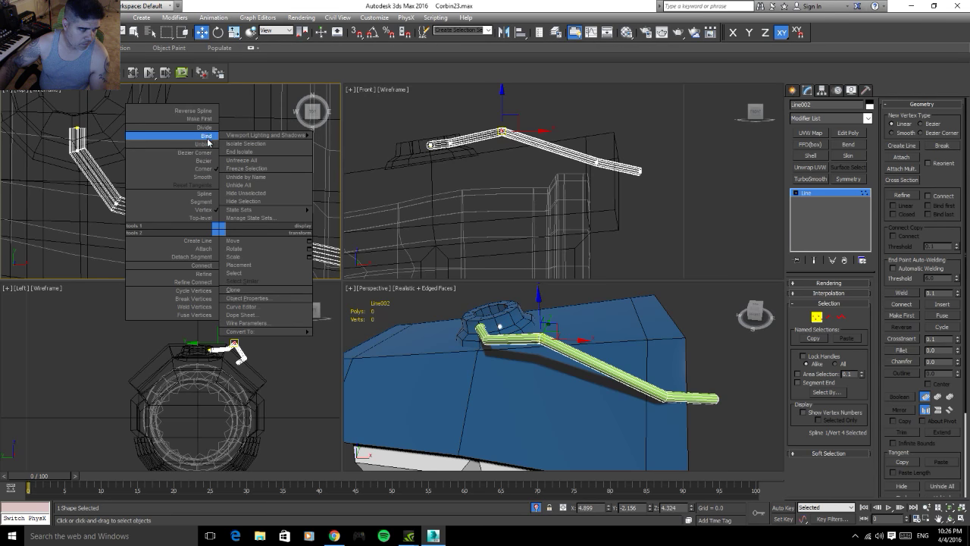
{"action": "left_click", "coordinate": [203, 177]}
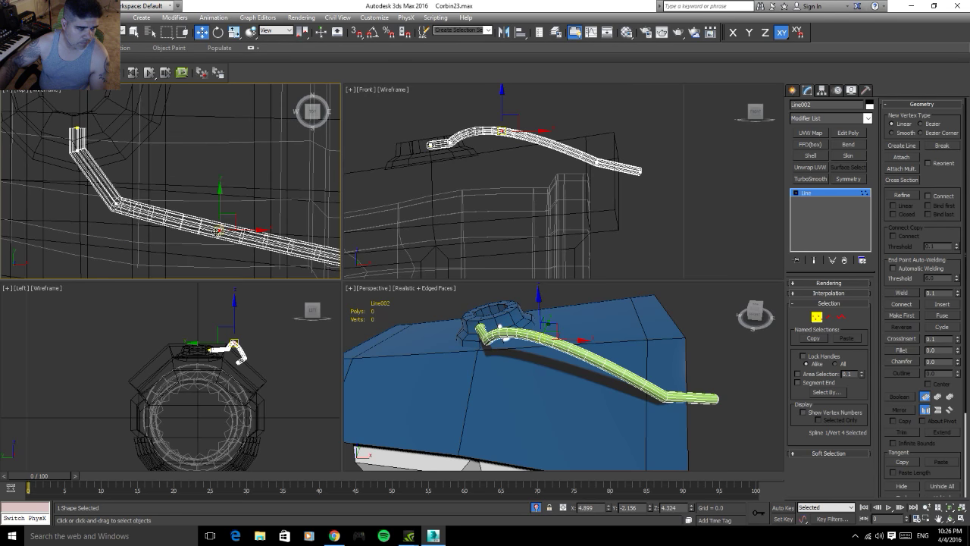
{"action": "right_click", "coordinate": [220, 226]}
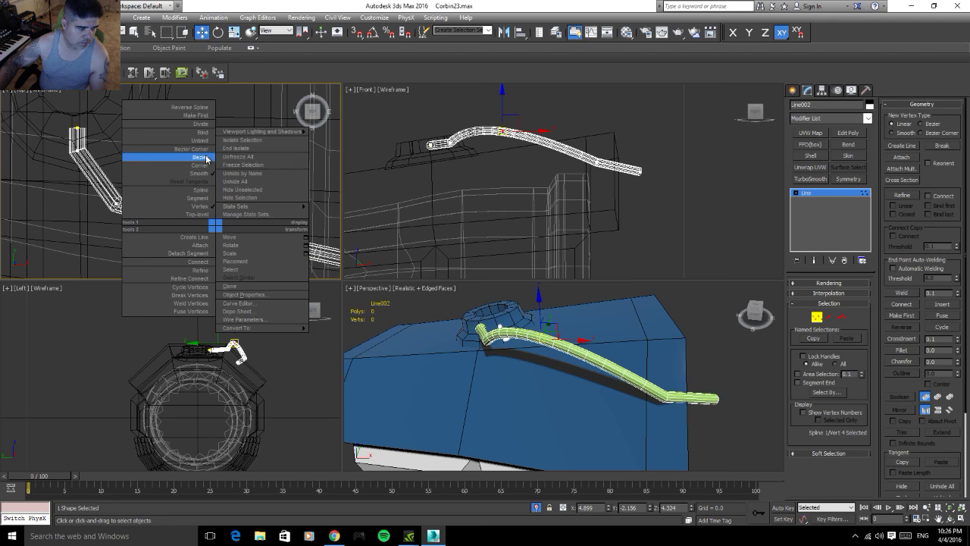
{"action": "left_click", "coordinate": [250, 230]}
{"action": "left_click_drag", "start_coordinate": [233, 223], "coordinate": [228, 252]}
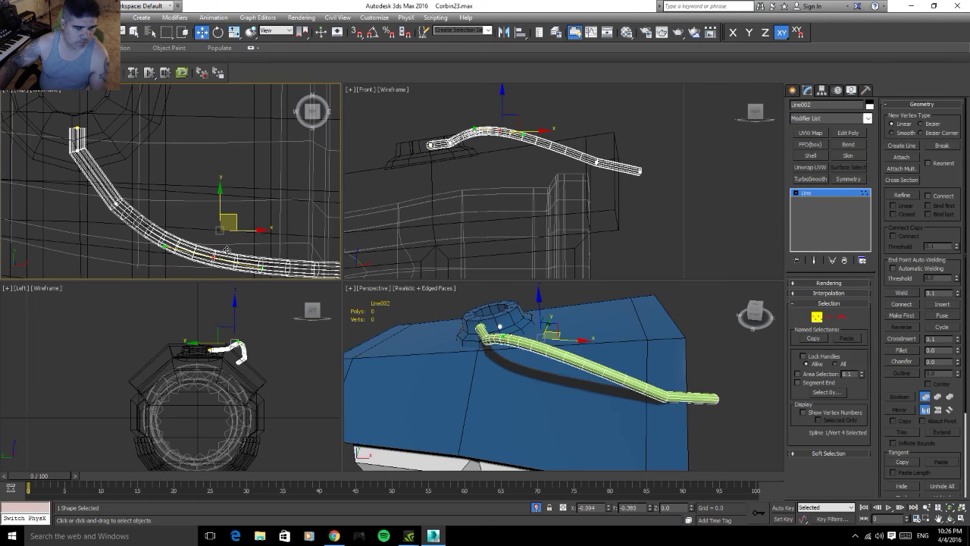
- Move the hose's first vertex near the ring along Y
{"action": "middle_click_drag", "start_coordinate": [491, 403], "coordinate": [563, 413], "text": "alt"}
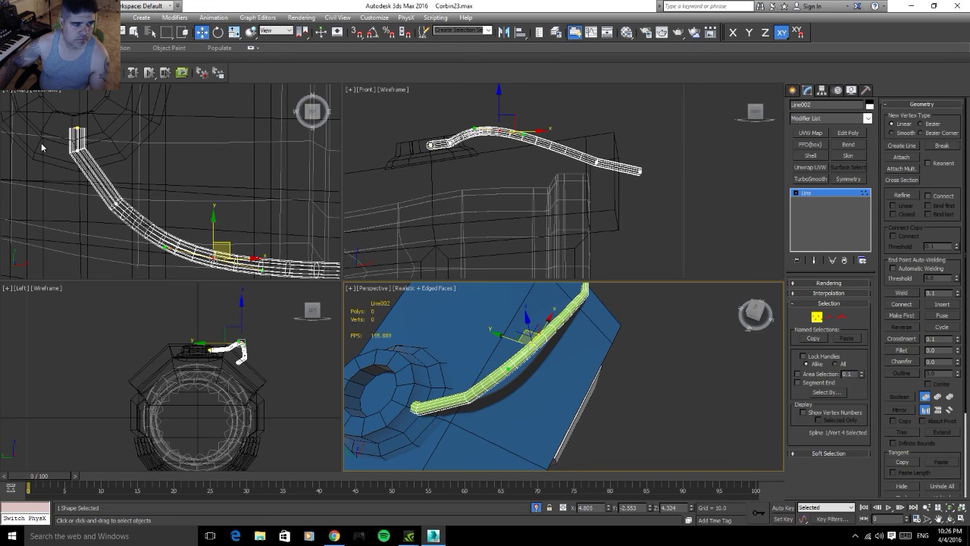
{"action": "left_click", "coordinate": [76, 133]}
{"action": "left_click_drag", "start_coordinate": [78, 130], "coordinate": [101, 177]}
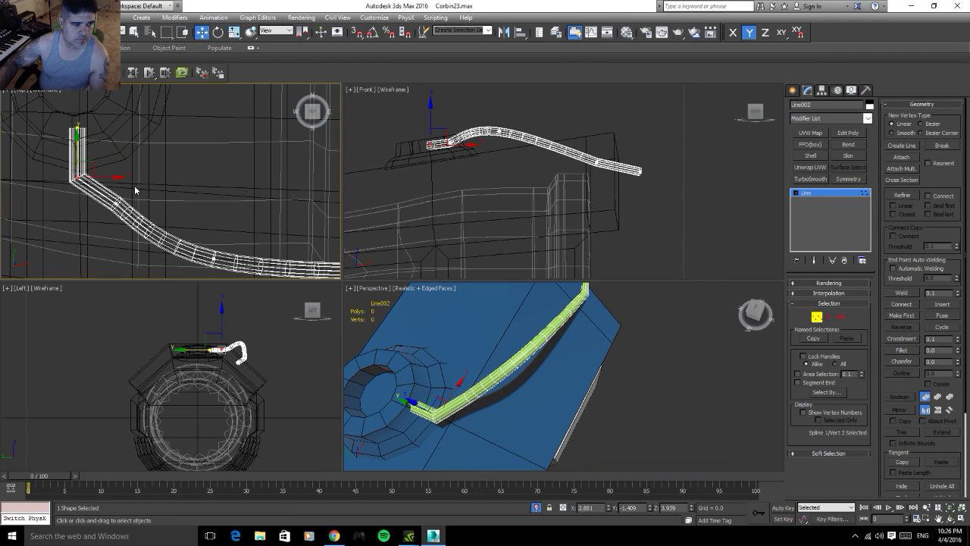
{"action": "left_click", "coordinate": [127, 238]}
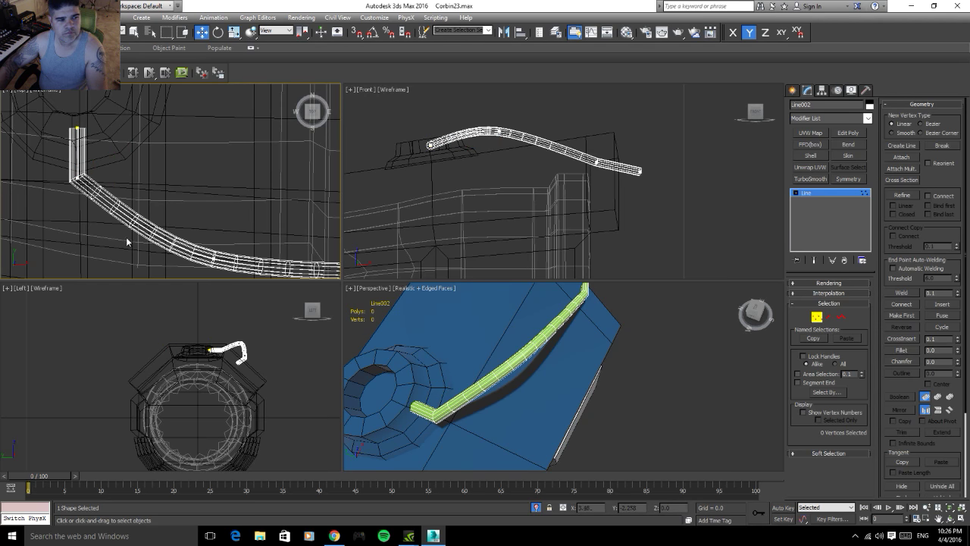
- Move the hose's far end vertex in the Front view and slide it along Y
{"action": "mouse_move", "coordinate": [516, 405]}
{"action": "middle_mouse_down", "text": "alt"}
{"action": "mouse_move", "coordinate": [558, 367]}
{"action": "mouse_move", "coordinate": [480, 361]}
{"action": "middle_mouse_up", "text": "alt"}
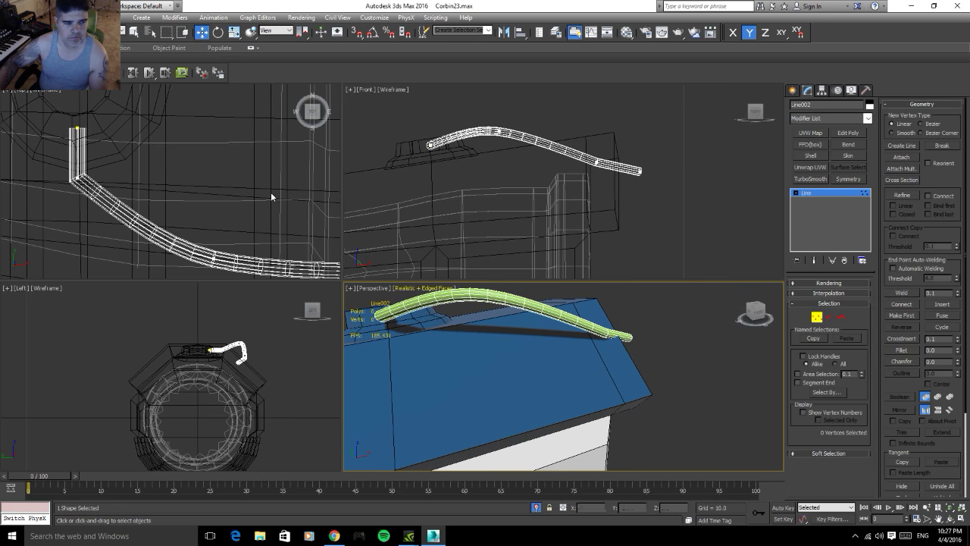
{"action": "scroll", "coordinate": [270, 192], "scroll_direction": "up", "scroll_amount": 3}
{"action": "scroll", "coordinate": [99, 160], "scroll_direction": "down", "scroll_amount": 4}
{"action": "scroll", "coordinate": [168, 191], "scroll_direction": "up", "scroll_amount": 2}
{"action": "scroll", "coordinate": [168, 191], "scroll_direction": "up", "scroll_amount": 1}
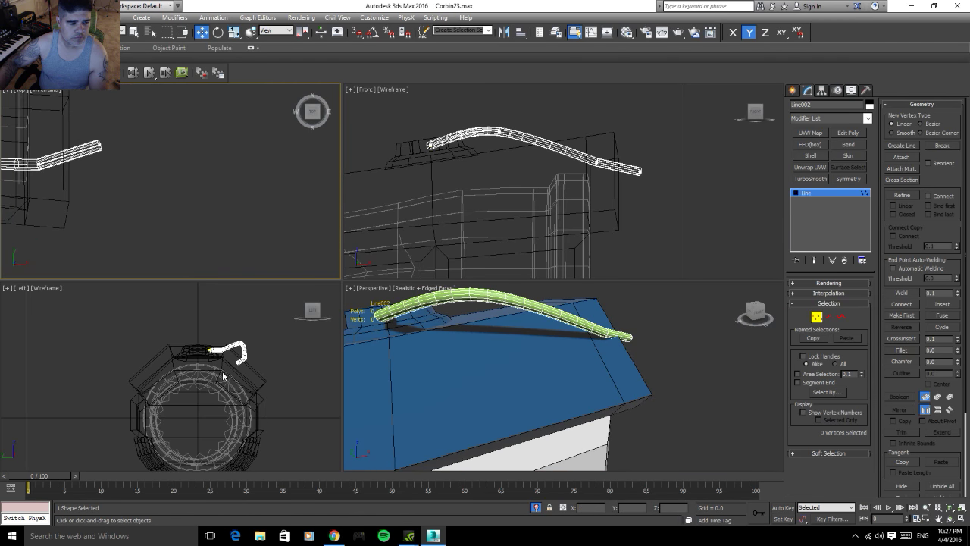
{"action": "scroll", "coordinate": [238, 376], "scroll_direction": "up", "scroll_amount": 5}
{"action": "left_click", "coordinate": [214, 378]}
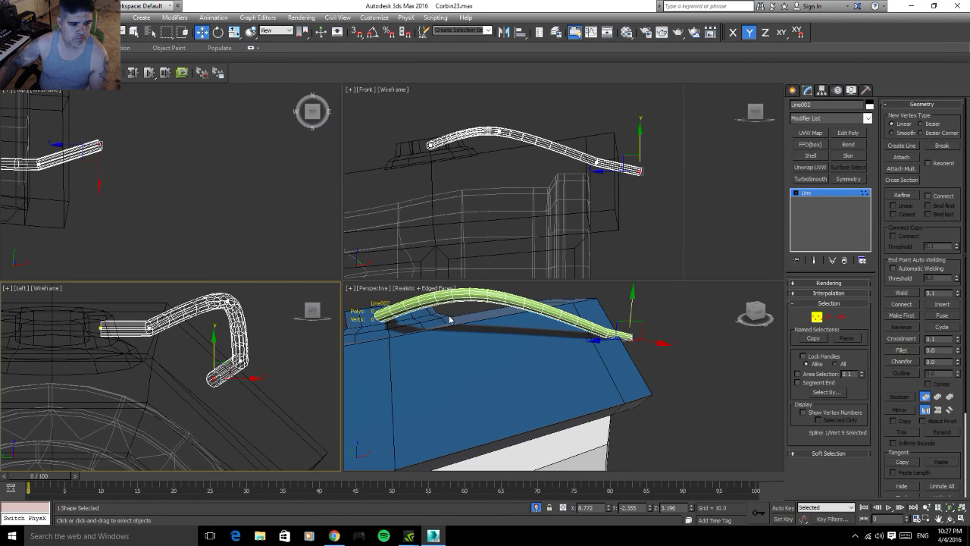
{"action": "scroll", "coordinate": [651, 214], "scroll_direction": "up", "scroll_amount": 1}
{"action": "scroll", "coordinate": [648, 197], "scroll_direction": "up", "scroll_amount": 3}
{"action": "left_click_drag", "start_coordinate": [646, 161], "coordinate": [626, 144]}
{"action": "scroll", "coordinate": [145, 165], "scroll_direction": "up", "scroll_amount": 2}
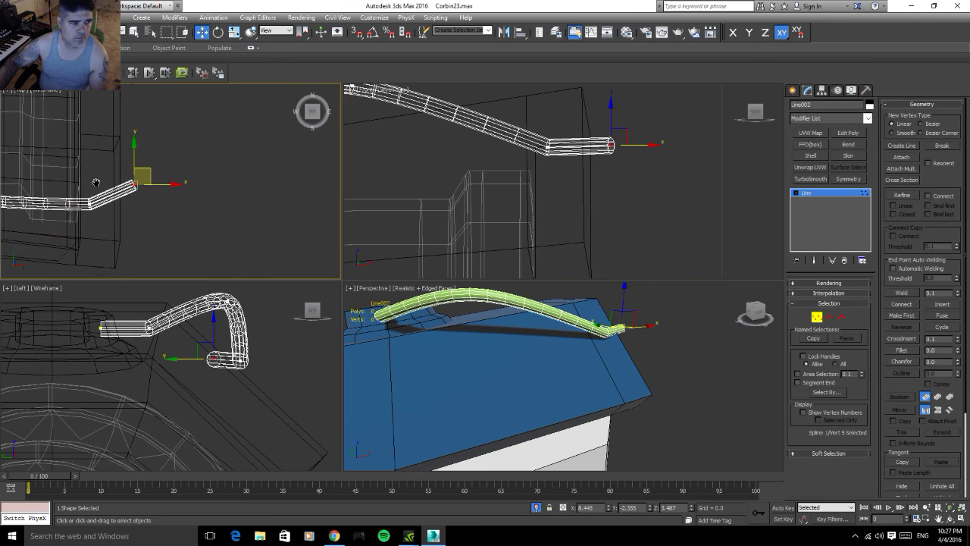
{"action": "scroll", "coordinate": [145, 165], "scroll_direction": "up", "scroll_amount": 2}
{"action": "left_click_drag", "start_coordinate": [145, 165], "coordinate": [145, 184]}
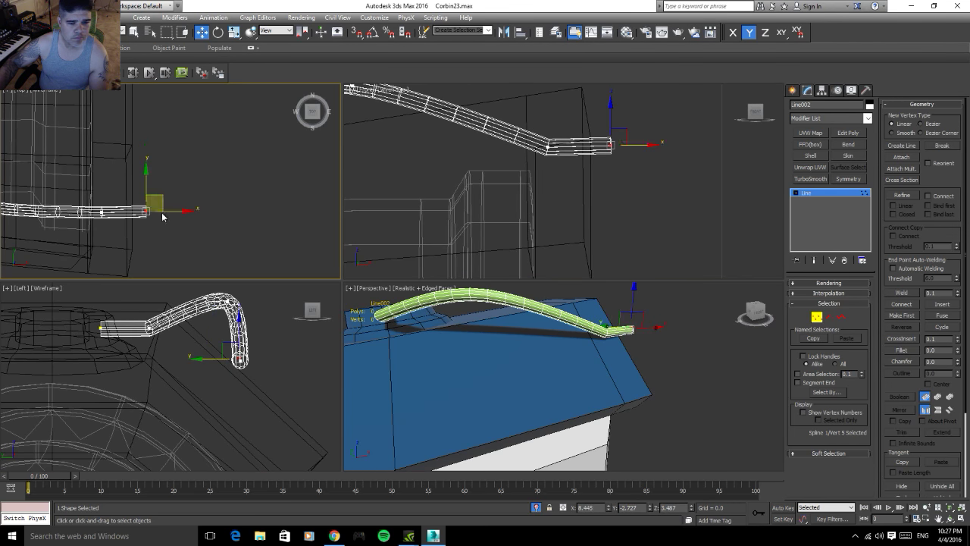
{"action": "scroll", "coordinate": [684, 402], "scroll_direction": "down", "scroll_amount": 1}
- Shift the end vertex and the one before it left along X, then exit Vertex level
{"action": "middle_click_drag", "start_coordinate": [684, 403], "coordinate": [675, 403], "text": "alt"}
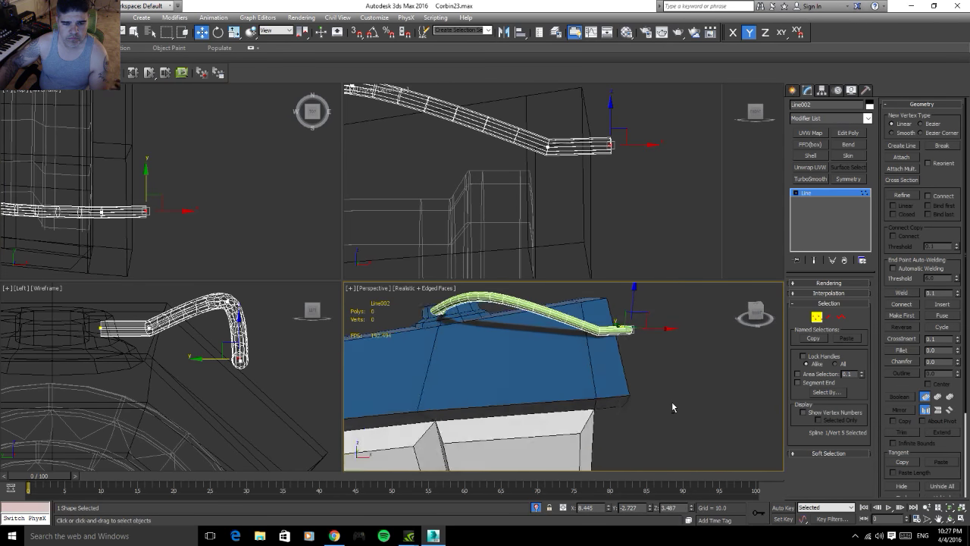
{"action": "middle_click_drag", "start_coordinate": [575, 353], "coordinate": [608, 371], "text": "alt"}
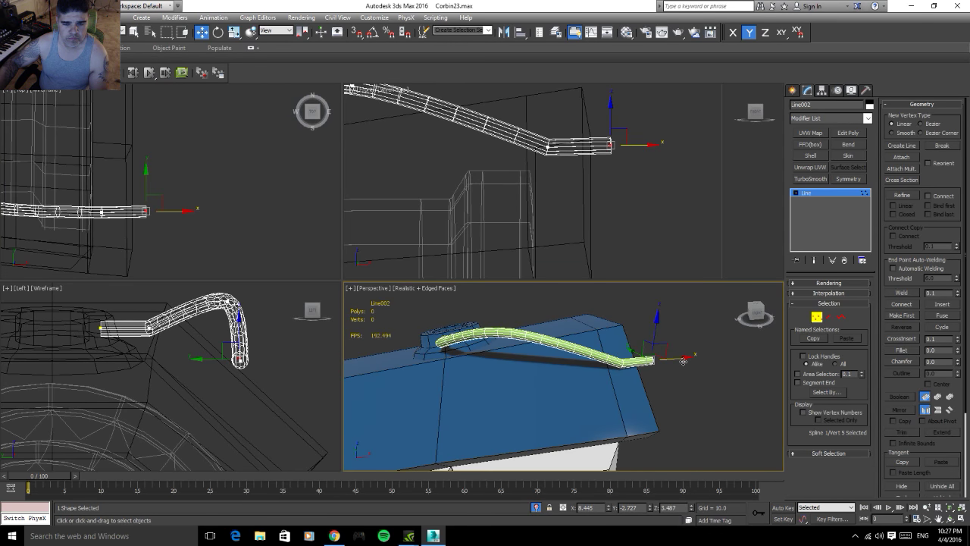
{"action": "left_click_drag", "start_coordinate": [683, 362], "coordinate": [678, 368]}
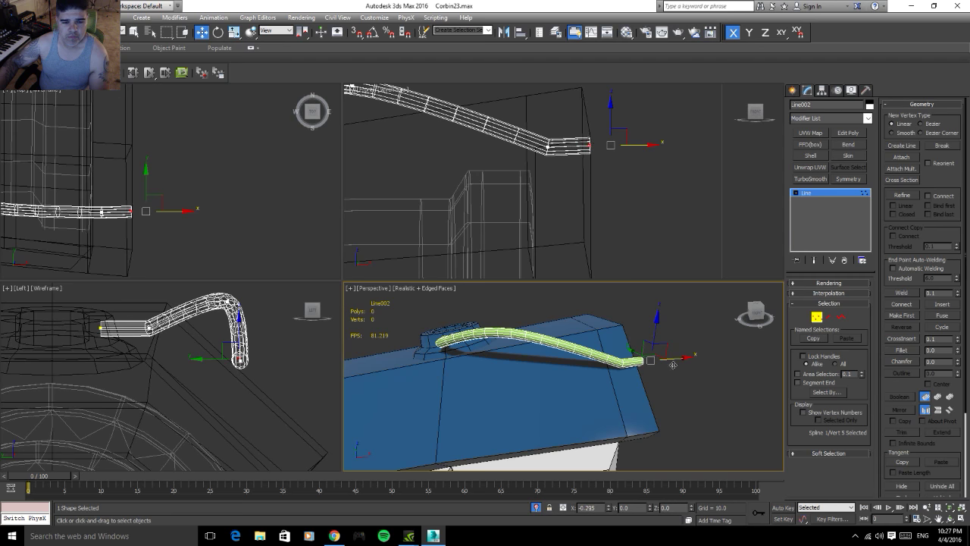
{"action": "left_click", "coordinate": [548, 144]}
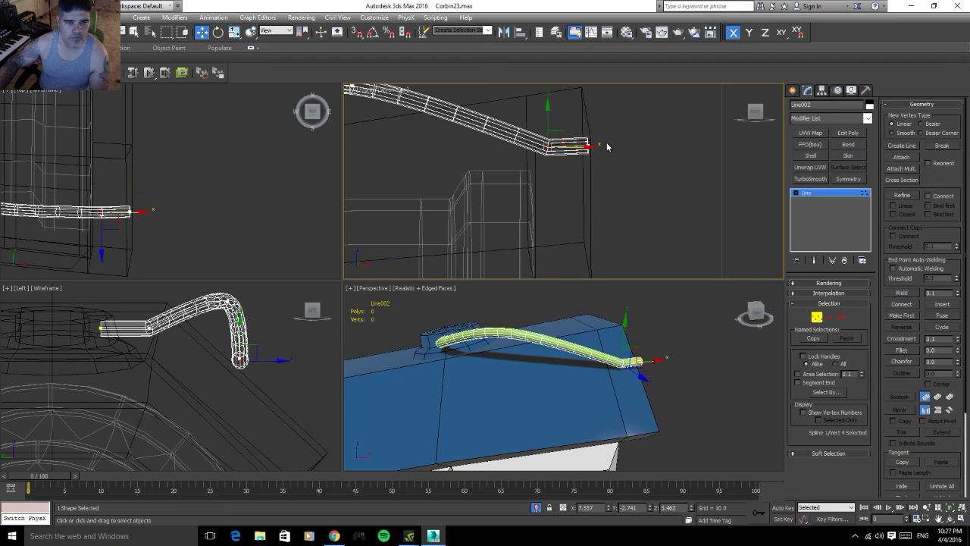
{"action": "left_click_drag", "start_coordinate": [561, 134], "coordinate": [525, 137]}
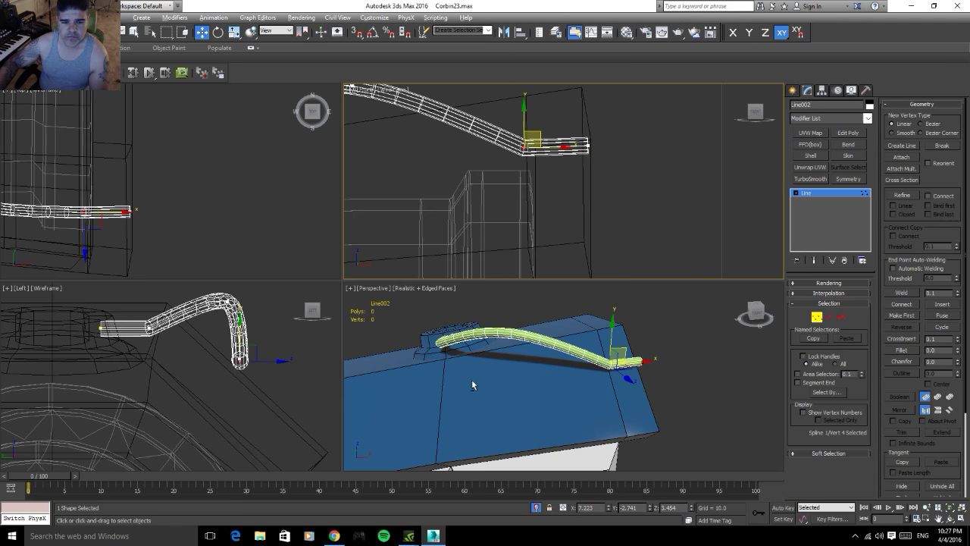
{"action": "mouse_move", "coordinate": [472, 385]}
{"action": "middle_mouse_down", "text": "alt"}
{"action": "mouse_move", "coordinate": [541, 394]}
{"action": "mouse_move", "coordinate": [547, 379]}
{"action": "middle_mouse_up", "text": "alt"}
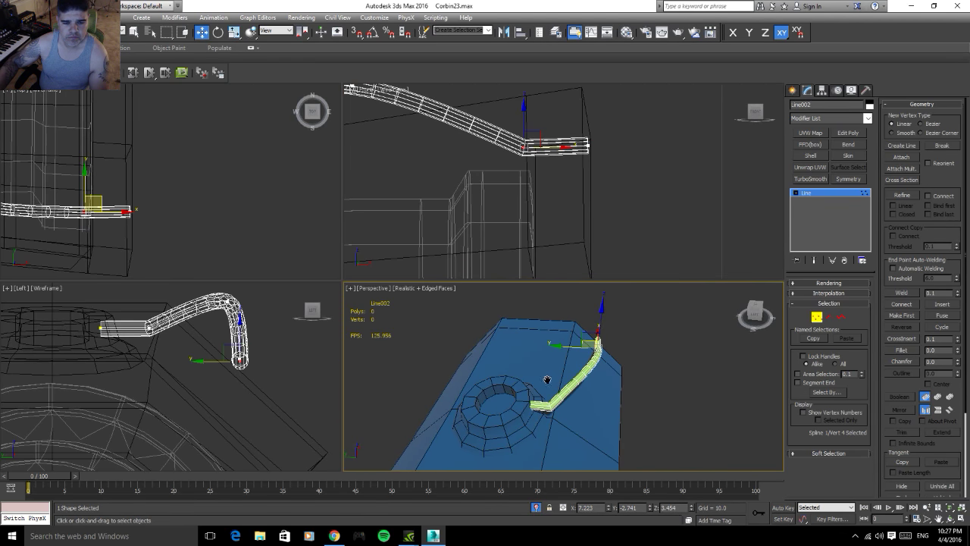
{"action": "left_click", "coordinate": [817, 316]}
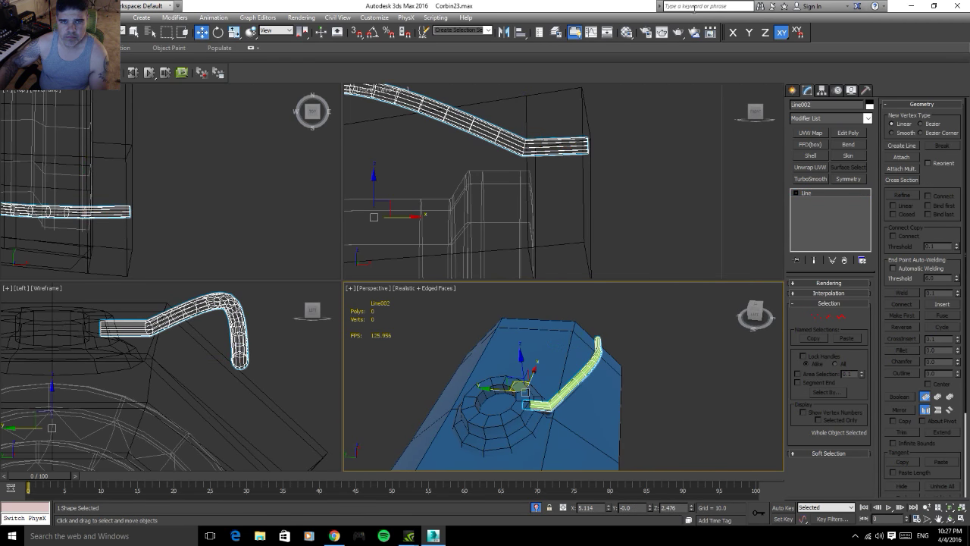
- Look at the 09dfdfh and MultiMat_0 materials in the Material Editor, then minimize it
{"action": "left_click", "coordinate": [626, 32]}
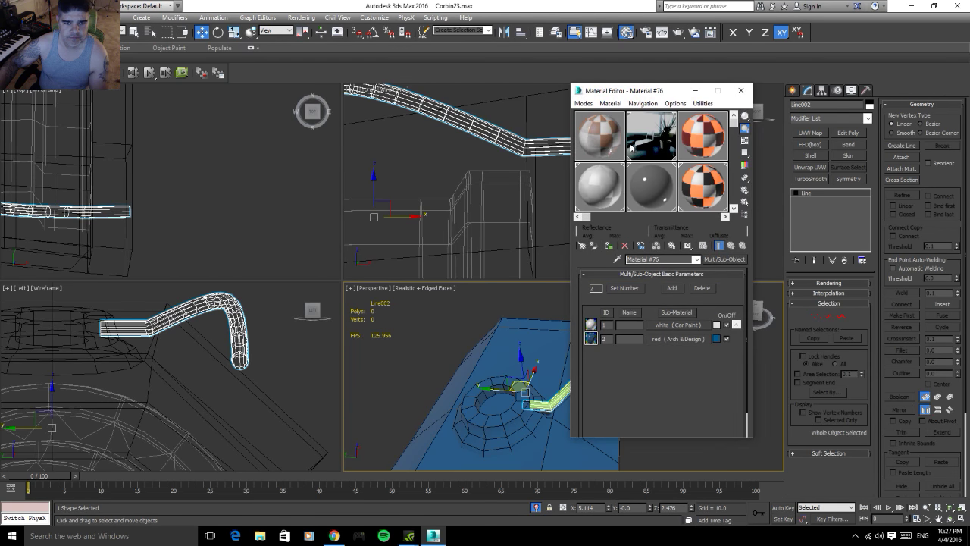
{"action": "left_click", "coordinate": [651, 195]}
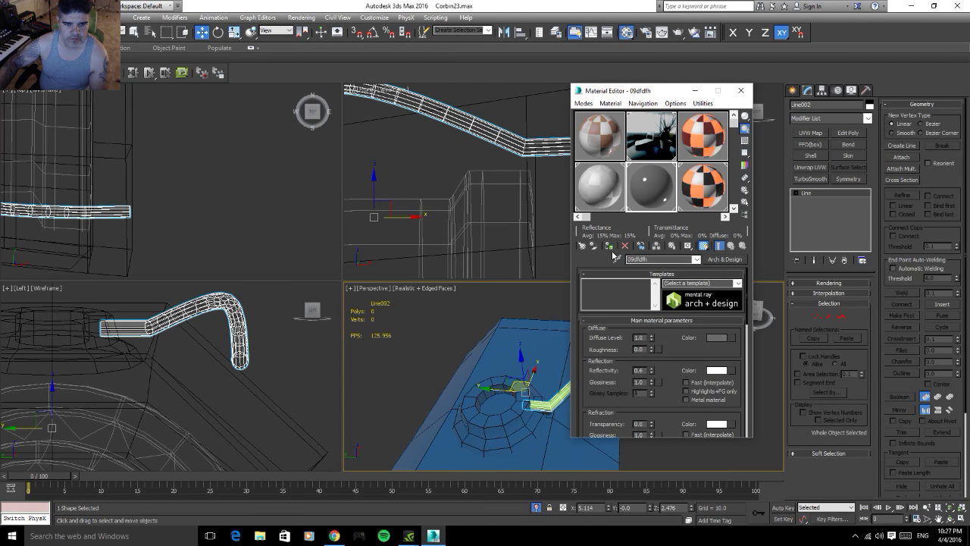
{"action": "left_click", "coordinate": [608, 246]}
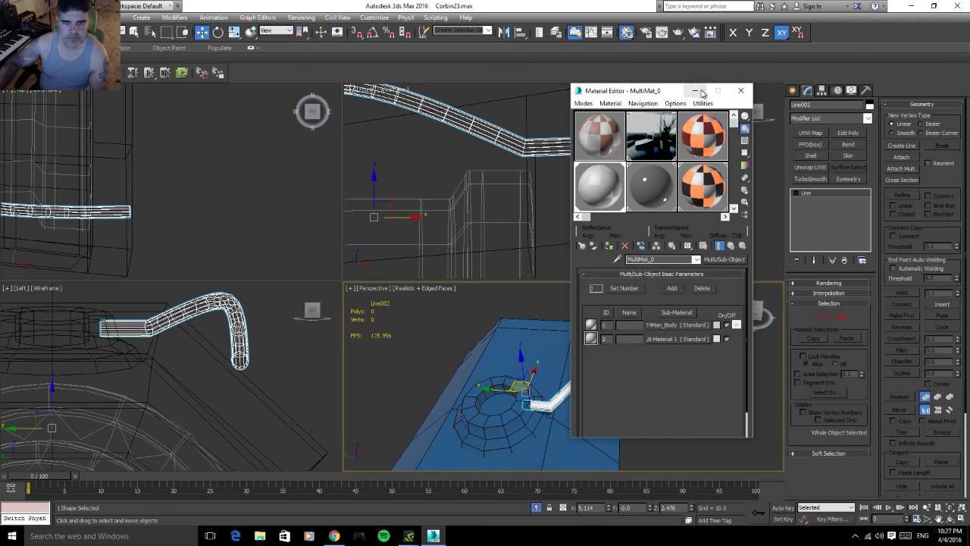
{"action": "left_click", "coordinate": [696, 91]}
- Select Line002 and set its object colour to black
{"action": "left_click", "coordinate": [658, 217]}
{"action": "mouse_move", "coordinate": [627, 364]}
{"action": "middle_mouse_down", "text": "alt"}
{"action": "mouse_move", "coordinate": [512, 404]}
{"action": "mouse_move", "coordinate": [459, 364]}
{"action": "middle_mouse_up", "text": "alt"}
{"action": "left_click", "coordinate": [463, 365]}
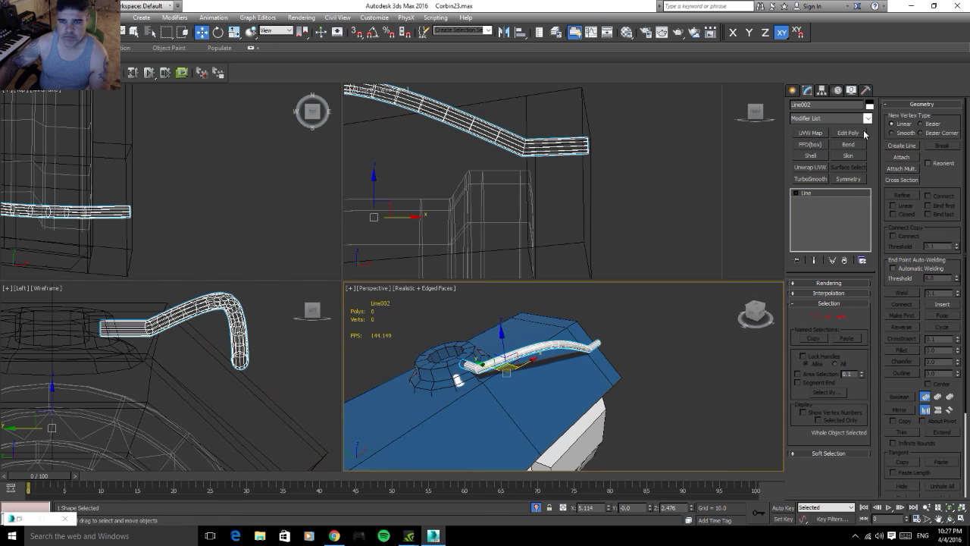
{"action": "left_click", "coordinate": [869, 106]}
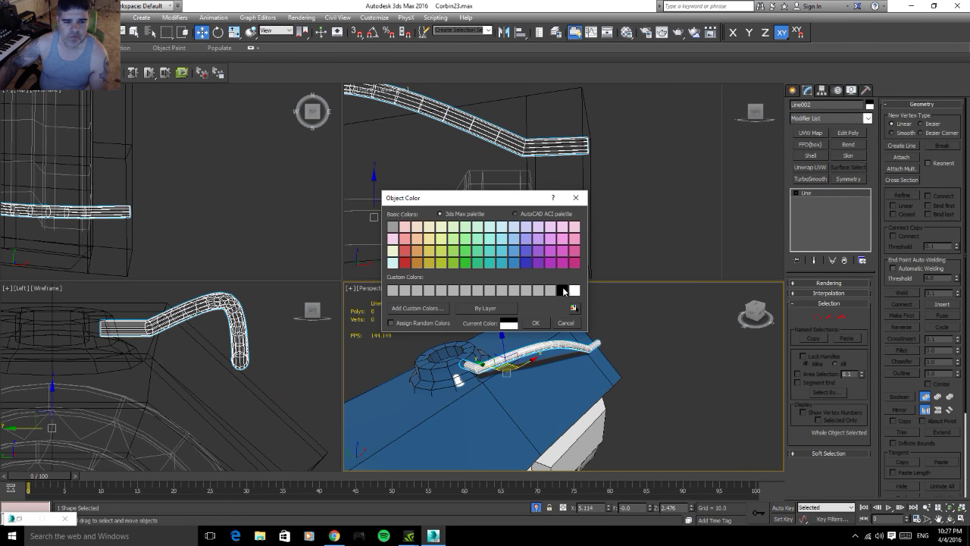
{"action": "left_click", "coordinate": [540, 322]}
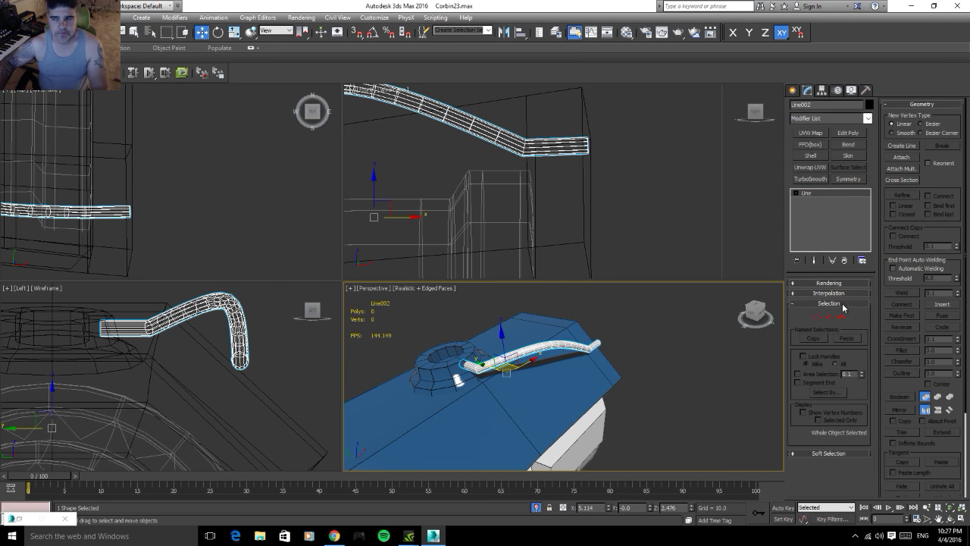
- Create a small cylinder, Cylinder015, around the hose end in the Front view
{"action": "left_click", "coordinate": [792, 91]}
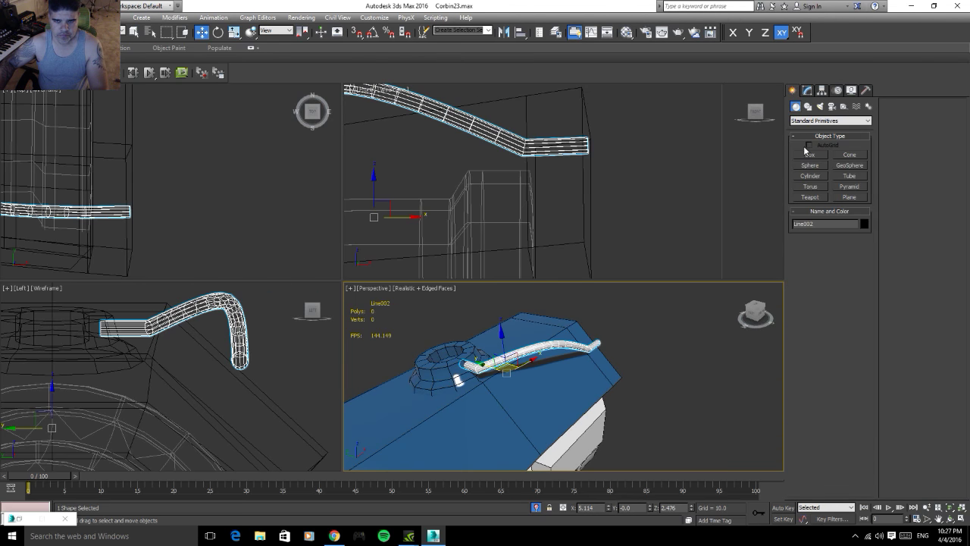
{"action": "left_click", "coordinate": [810, 176]}
{"action": "scroll", "coordinate": [428, 195], "scroll_direction": "up", "scroll_amount": 5}
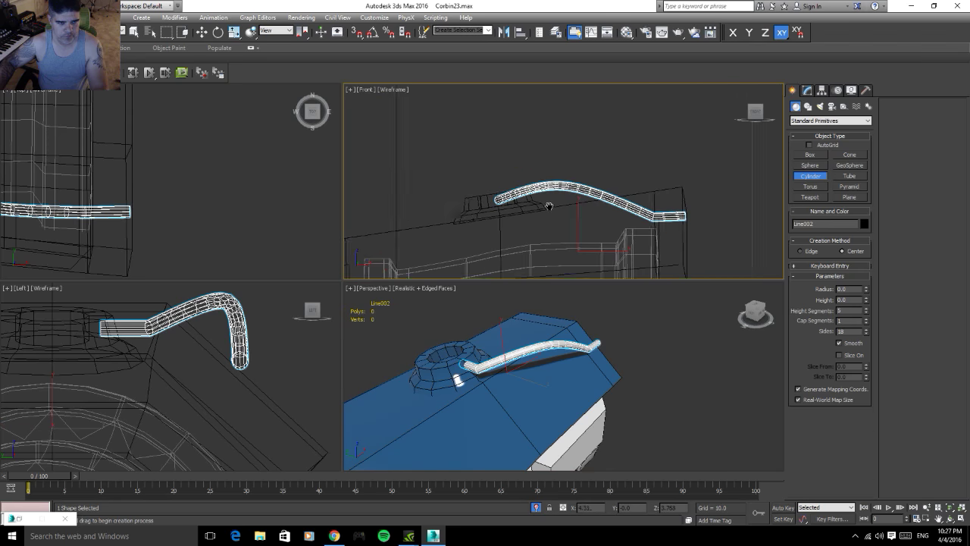
{"action": "middle_click_drag", "start_coordinate": [427, 195], "coordinate": [463, 191]}
{"action": "scroll", "coordinate": [462, 190], "scroll_direction": "up", "scroll_amount": 1}
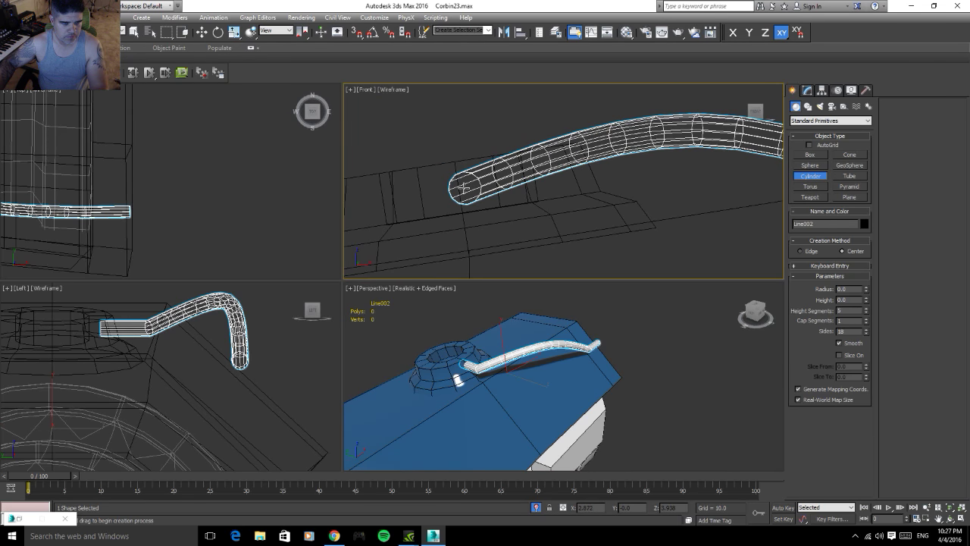
{"action": "left_click", "coordinate": [463, 187]}
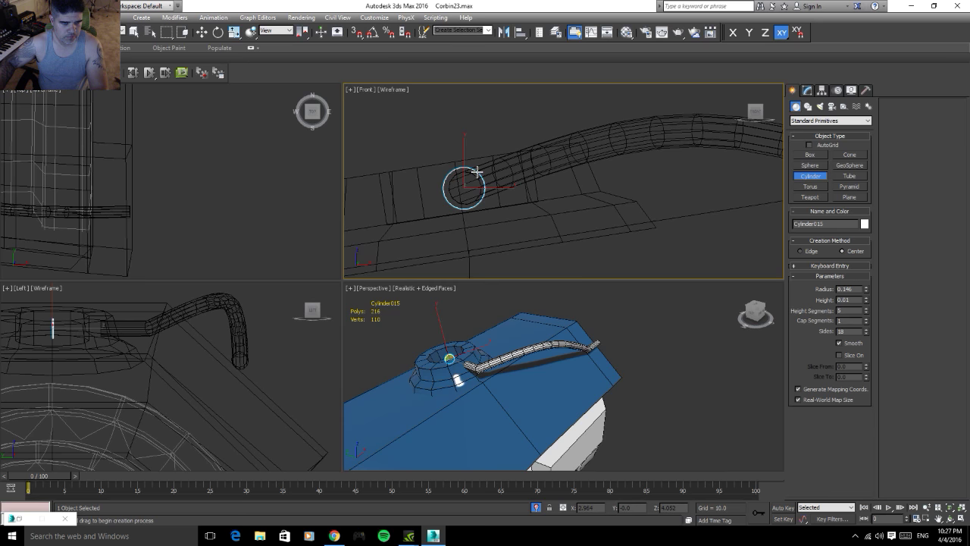
{"action": "left_click_drag", "start_coordinate": [476, 172], "coordinate": [479, 172]}
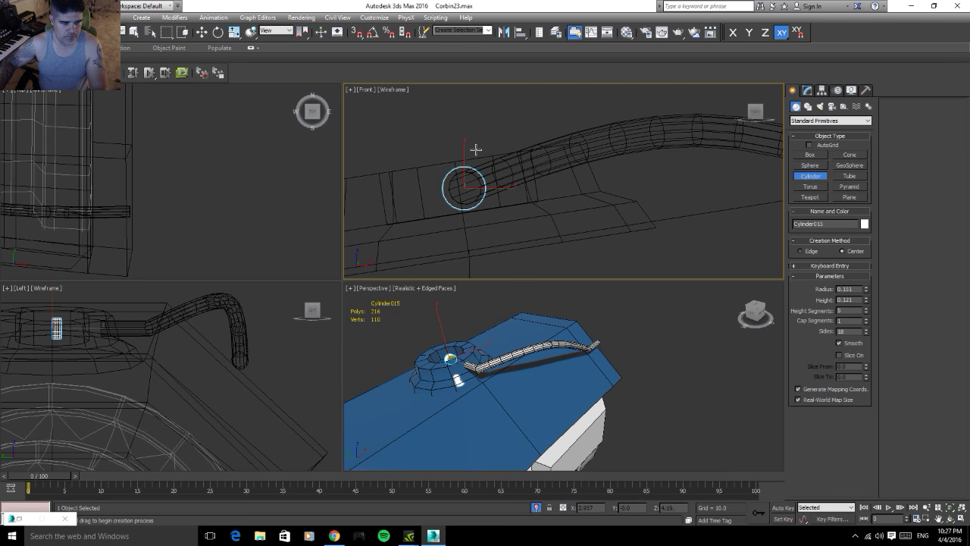
{"action": "left_click", "coordinate": [475, 144]}
- Move Cylinder015 along Y and X so it caps the hose end at the base
{"action": "key", "text": "w"}
{"action": "middle_click_drag", "start_coordinate": [545, 379], "coordinate": [528, 372], "text": "alt"}
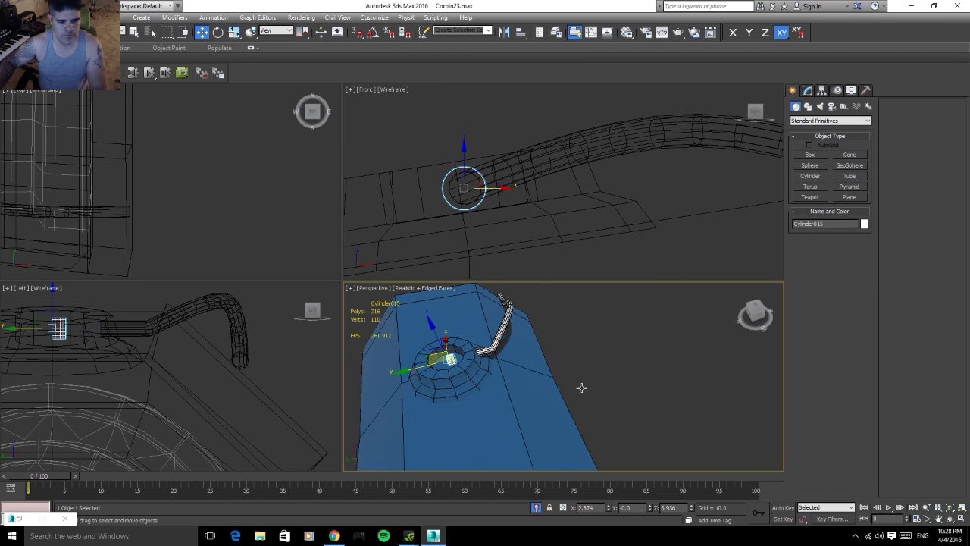
{"action": "scroll", "coordinate": [528, 372], "scroll_direction": "up", "scroll_amount": 3}
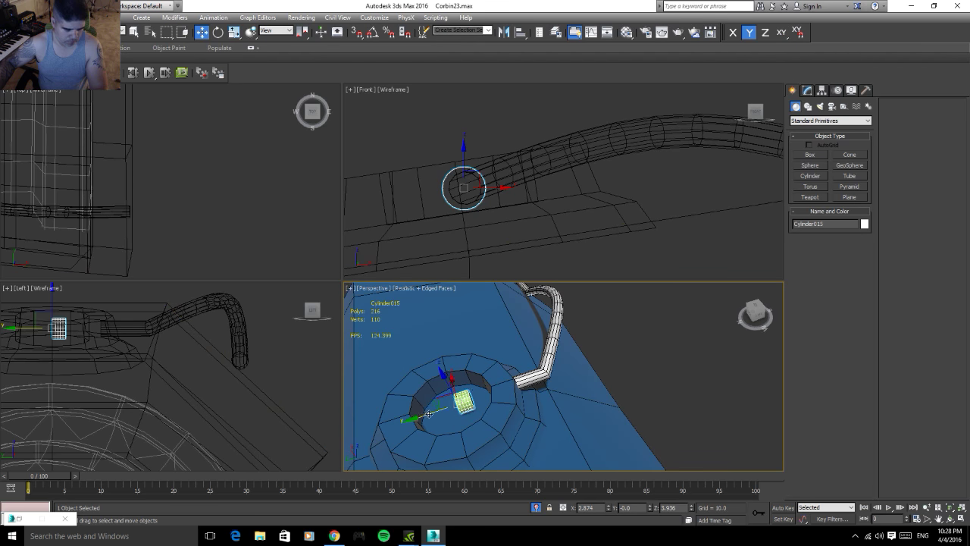
{"action": "left_click_drag", "start_coordinate": [438, 413], "coordinate": [484, 394]}
{"action": "middle_click_drag", "start_coordinate": [483, 395], "coordinate": [595, 354], "text": "alt"}
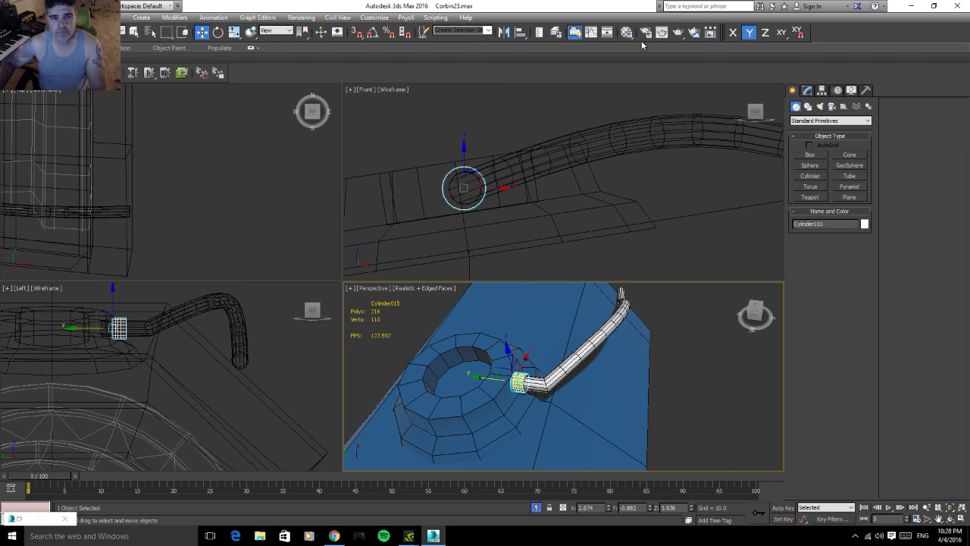
{"action": "scroll", "coordinate": [530, 383], "scroll_direction": "up", "scroll_amount": 5}
{"action": "scroll", "coordinate": [567, 393], "scroll_direction": "up", "scroll_amount": 1}
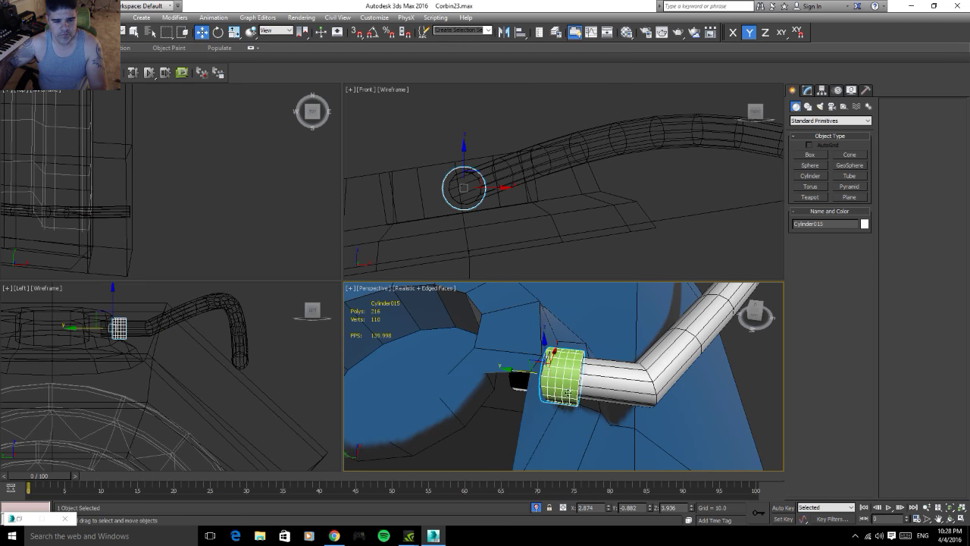
{"action": "mouse_move", "coordinate": [568, 393]}
{"action": "middle_mouse_down", "text": "alt"}
{"action": "mouse_move", "coordinate": [500, 398]}
{"action": "mouse_move", "coordinate": [591, 371]}
{"action": "middle_mouse_up", "text": "alt"}
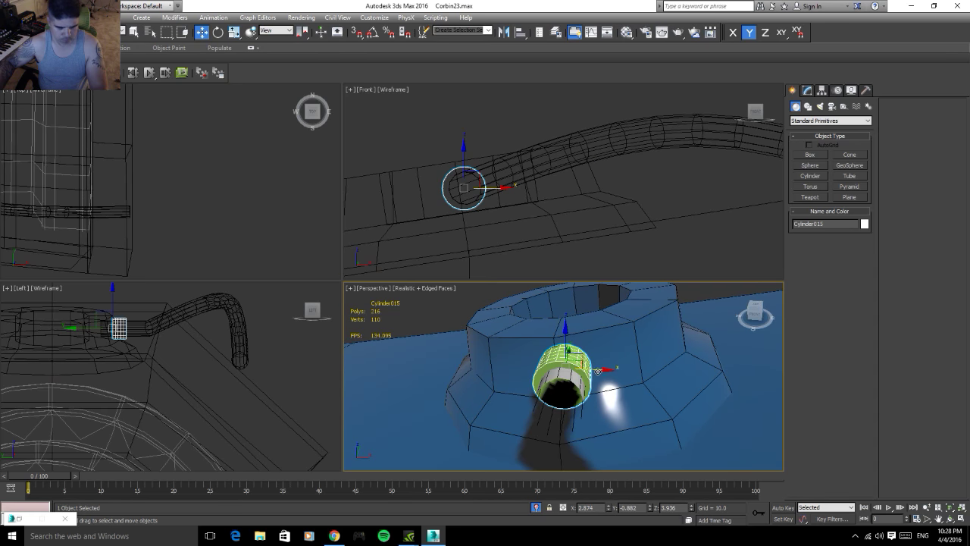
{"action": "left_click_drag", "start_coordinate": [597, 371], "coordinate": [601, 369]}
{"action": "mouse_move", "coordinate": [601, 369]}
{"action": "middle_mouse_down", "text": "alt"}
{"action": "mouse_move", "coordinate": [695, 395]}
{"action": "mouse_move", "coordinate": [628, 346]}
{"action": "middle_mouse_up", "text": "alt"}
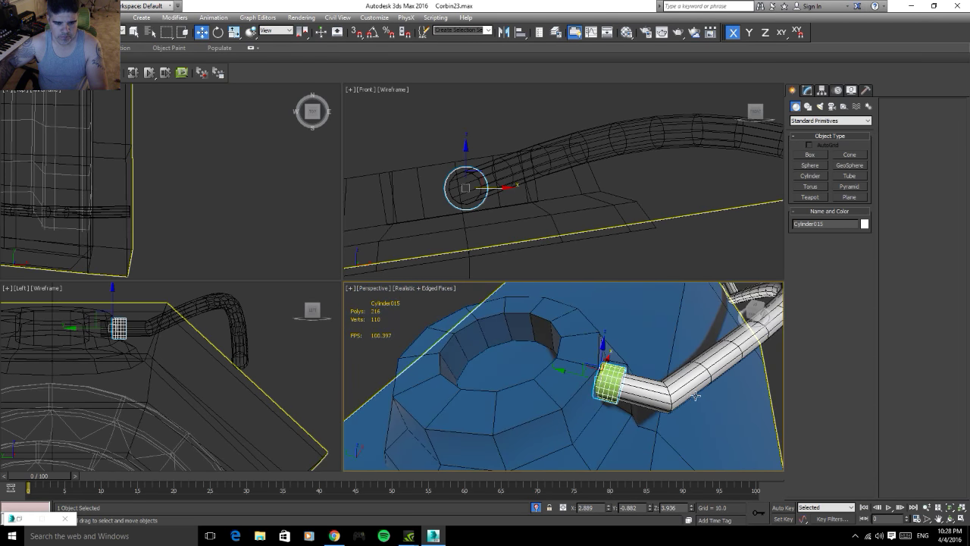
{"action": "left_click", "coordinate": [808, 91]}
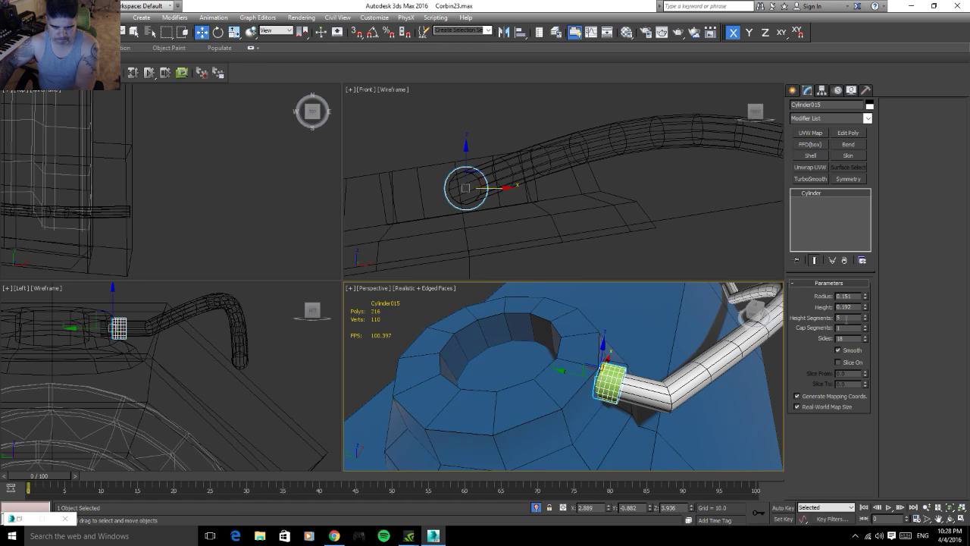
- Set the cylinder's Height Segments to 1 and Sides to 12
{"action": "type", "text": "1"}
{"action": "key", "text": "Tab"}
{"action": "key", "text": "Tab"}
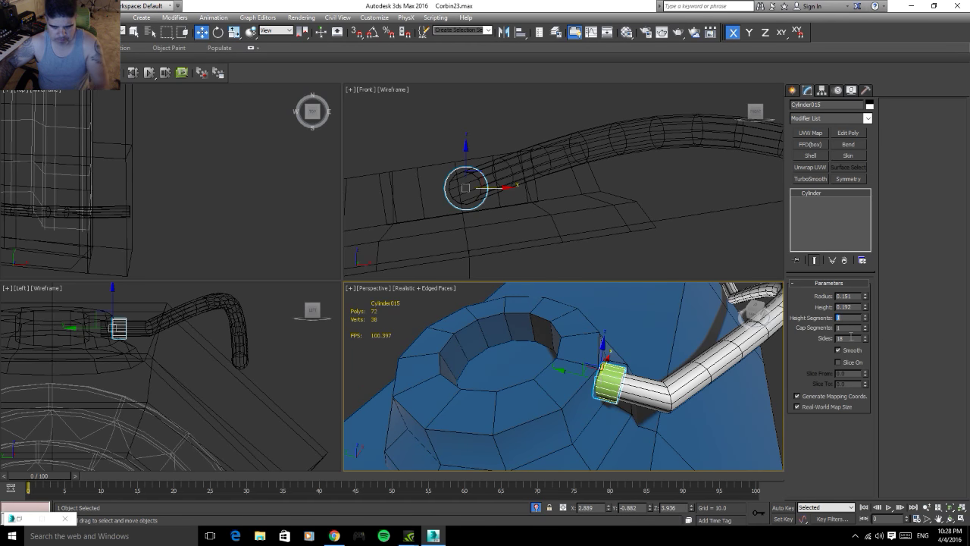
{"action": "type", "text": "12"}
{"action": "key", "text": "Return"}
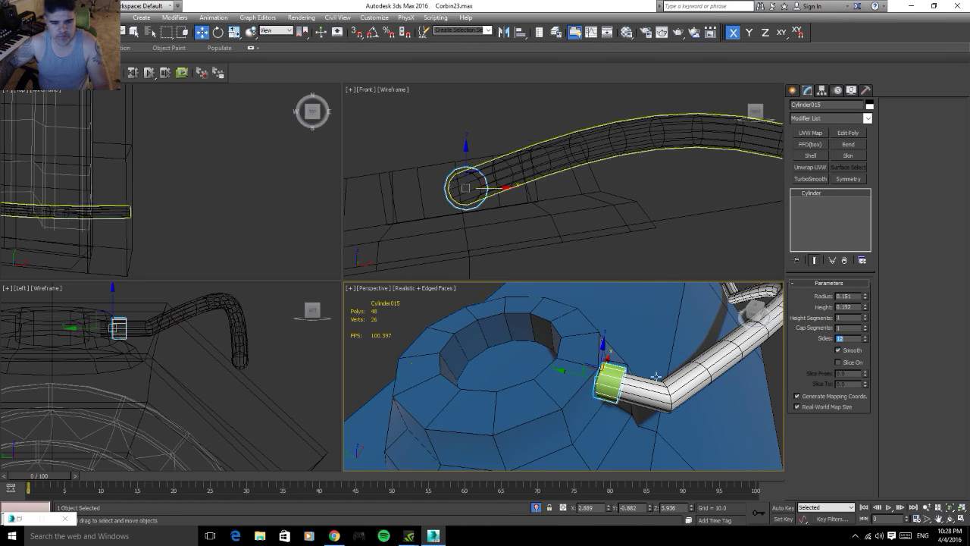
- Open and minimize the Material Editor, then orbit out to see the whole hose
{"action": "left_click", "coordinate": [627, 33]}
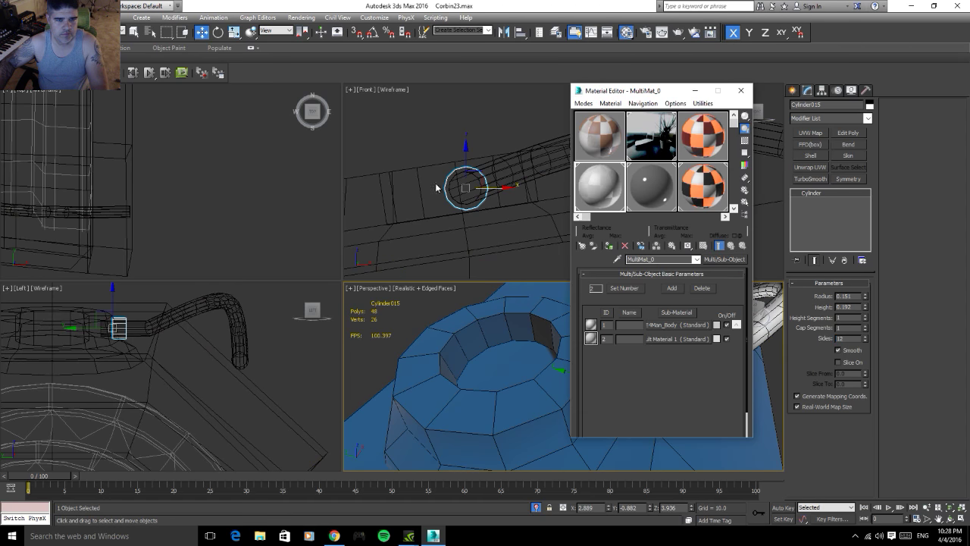
{"action": "left_click", "coordinate": [695, 91]}
{"action": "mouse_move", "coordinate": [667, 379]}
{"action": "middle_mouse_down", "text": "alt"}
{"action": "mouse_move", "coordinate": [725, 406]}
{"action": "mouse_move", "coordinate": [582, 411]}
{"action": "middle_mouse_up", "text": "alt"}
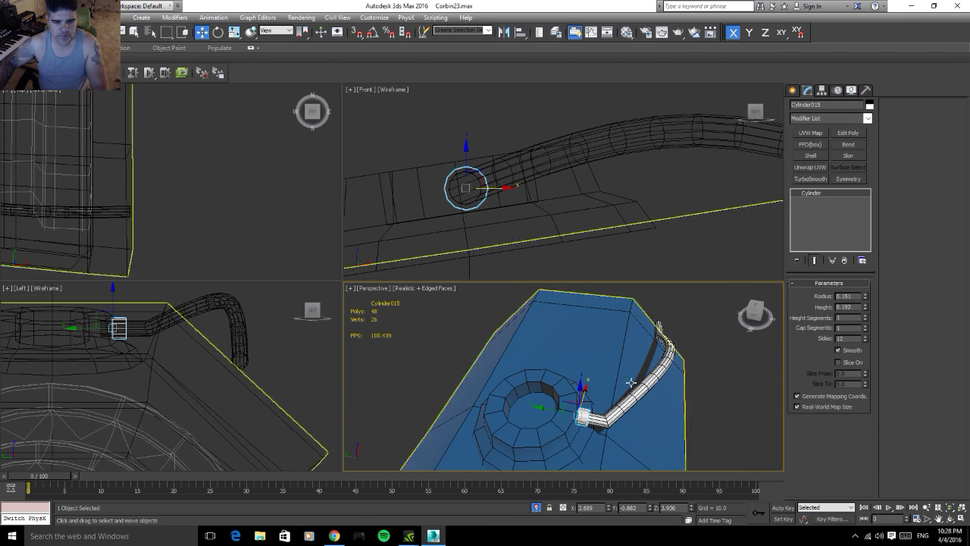
{"action": "scroll", "coordinate": [195, 119], "scroll_direction": "down", "scroll_amount": 3}
{"action": "scroll", "coordinate": [130, 141], "scroll_direction": "up", "scroll_amount": 3}
- Shift-drag Cylinder015 to make an independent Copy and move it down to the hose
{"action": "middle_click_drag", "start_coordinate": [129, 140], "coordinate": [151, 185]}
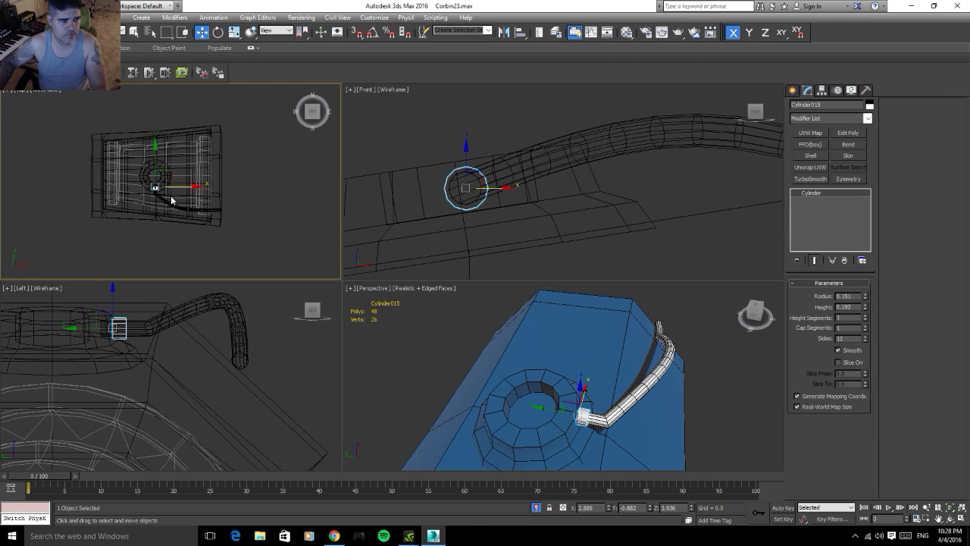
{"action": "scroll", "coordinate": [157, 169], "scroll_direction": "up", "scroll_amount": 2}
{"action": "left_click_drag", "start_coordinate": [150, 173], "coordinate": [260, 216], "text": "shift"}
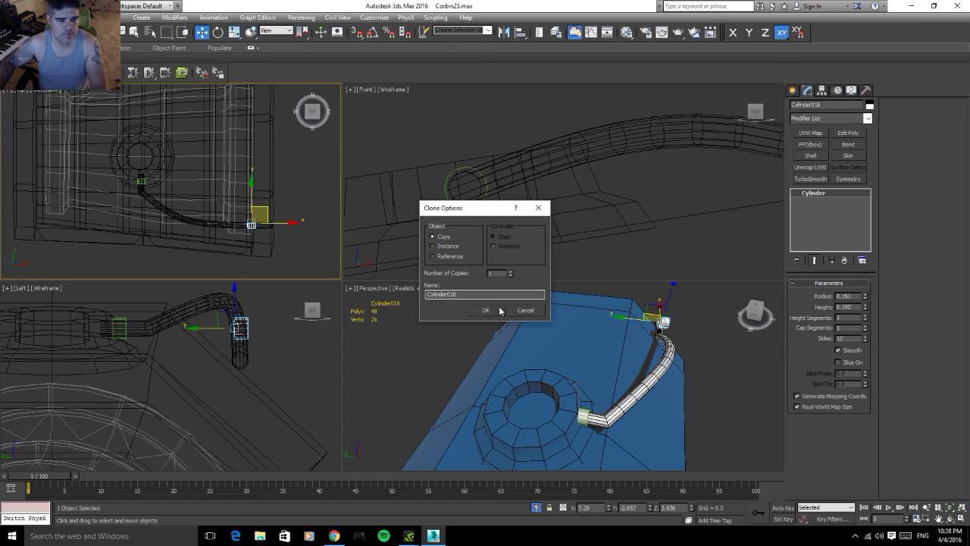
{"action": "left_click", "coordinate": [485, 309]}
{"action": "scroll", "coordinate": [246, 307], "scroll_direction": "up", "scroll_amount": 4}
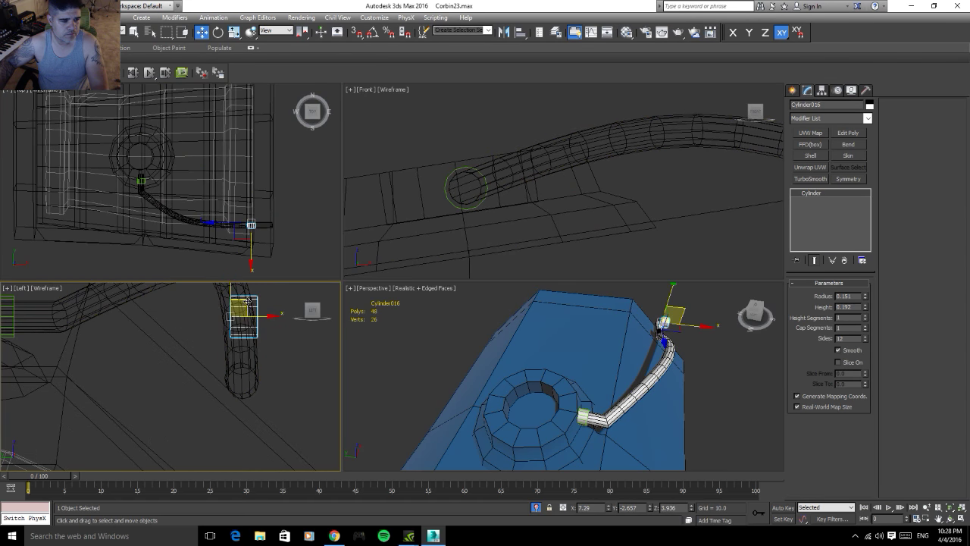
{"action": "left_click_drag", "start_coordinate": [248, 302], "coordinate": [246, 360]}
- Rotate the copy 90° about Z, move it onto the hose's far end, and adjust its radius
{"action": "key", "text": "e"}
{"action": "scroll", "coordinate": [258, 222], "scroll_direction": "up", "scroll_amount": 4}
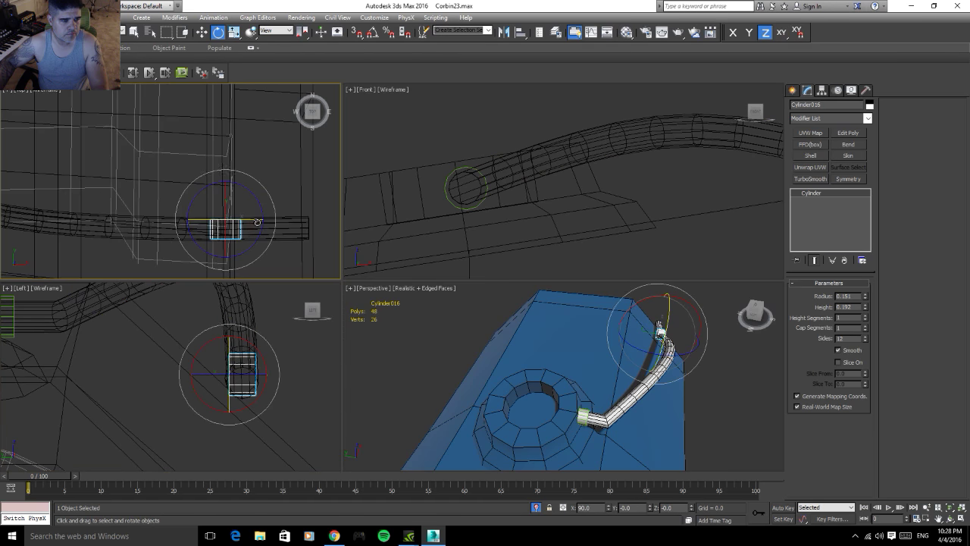
{"action": "left_click_drag", "start_coordinate": [244, 249], "coordinate": [246, 227]}
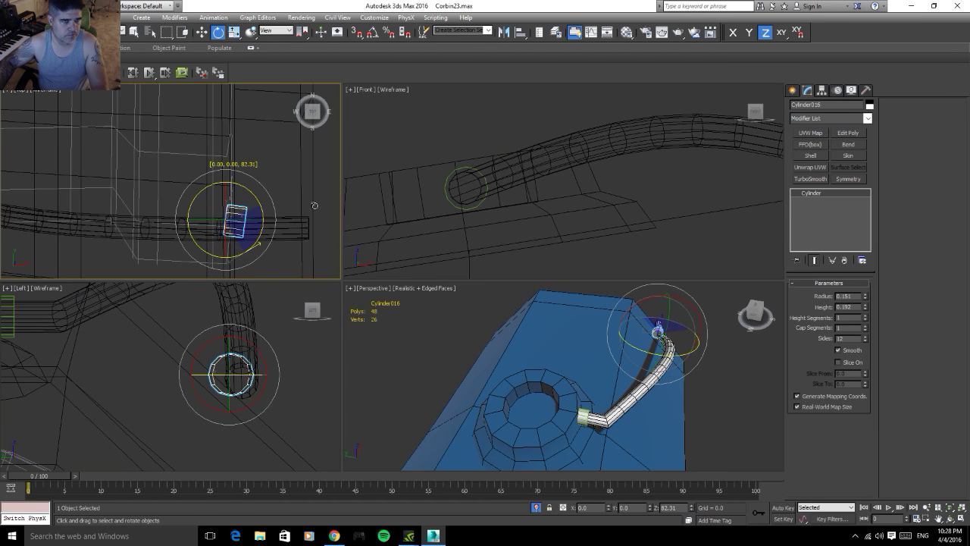
{"action": "key", "text": "ctrl+z"}
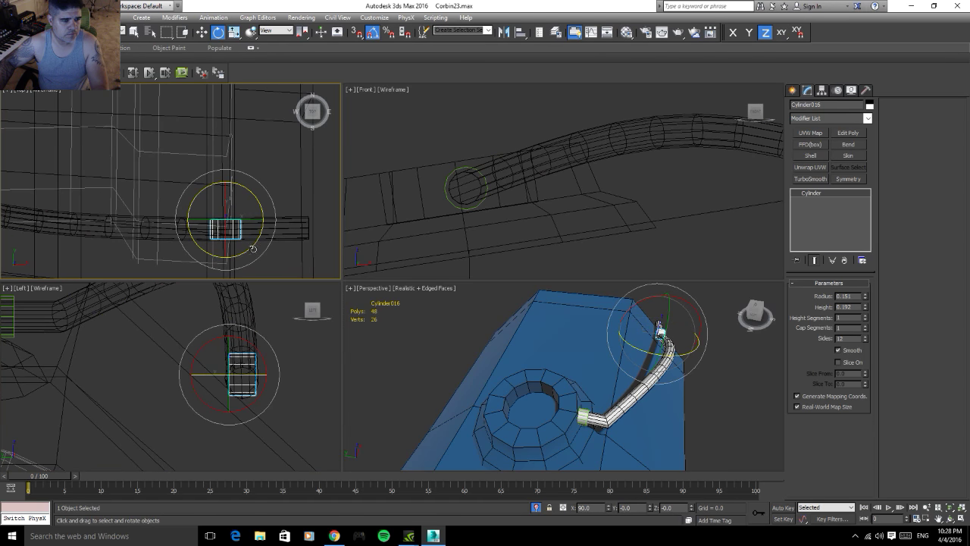
{"action": "left_click_drag", "start_coordinate": [252, 248], "coordinate": [291, 222]}
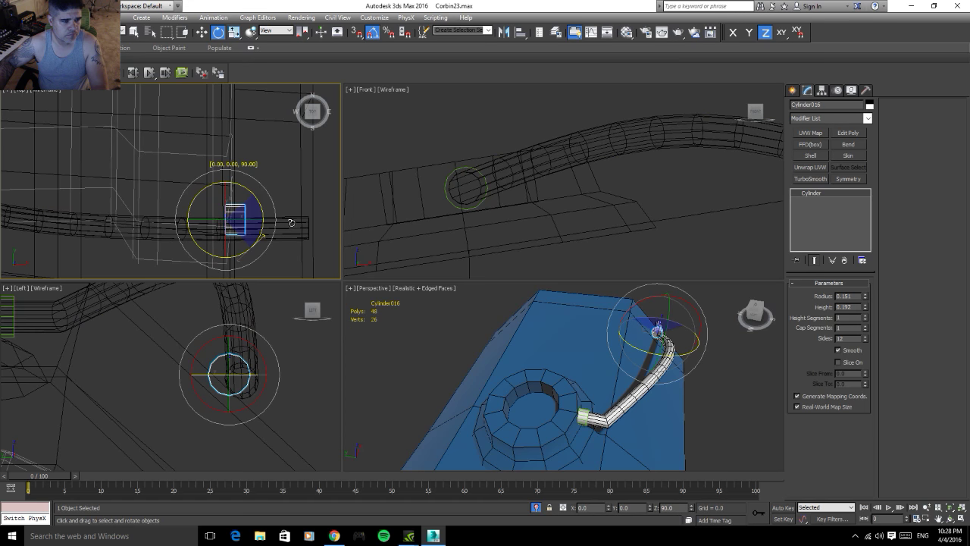
{"action": "key", "text": "w"}
{"action": "mouse_move", "coordinate": [240, 215]}
{"action": "left_mouse_down"}
{"action": "mouse_move", "coordinate": [313, 220]}
{"action": "mouse_move", "coordinate": [278, 218]}
{"action": "left_mouse_up"}
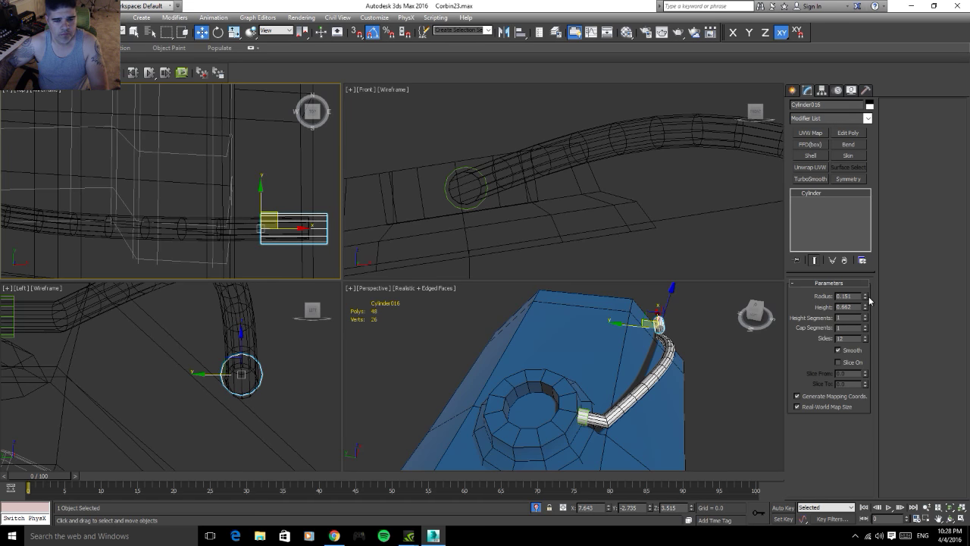
{"action": "left_click_drag", "start_coordinate": [866, 297], "coordinate": [863, 301]}
- Set Cylinder016's radius to 0.171 and orbit to a top-down view of the model
{"action": "middle_click_drag", "start_coordinate": [607, 394], "coordinate": [520, 397], "text": "alt"}
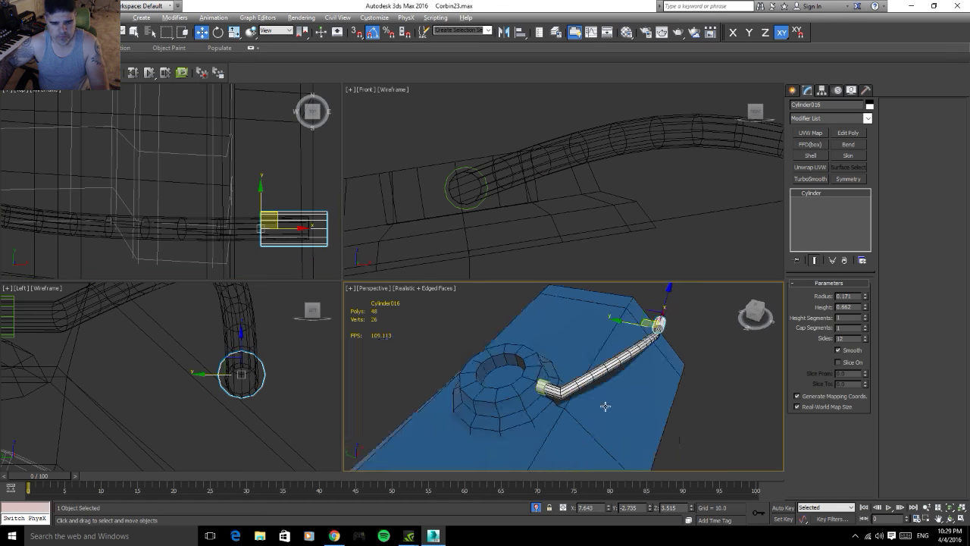
{"action": "scroll", "coordinate": [550, 385], "scroll_direction": "up", "scroll_amount": 5}
{"action": "scroll", "coordinate": [578, 368], "scroll_direction": "up", "scroll_amount": 2}
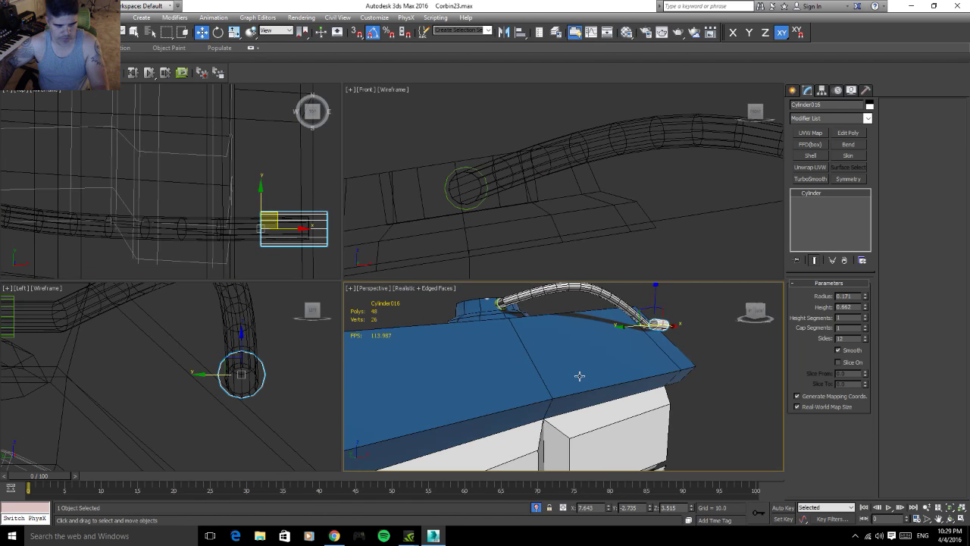
{"action": "middle_click_drag", "start_coordinate": [684, 348], "coordinate": [689, 373], "text": "alt"}
{"action": "scroll", "coordinate": [480, 203], "scroll_direction": "up", "scroll_amount": 2}
{"action": "scroll", "coordinate": [489, 207], "scroll_direction": "up", "scroll_amount": 2}
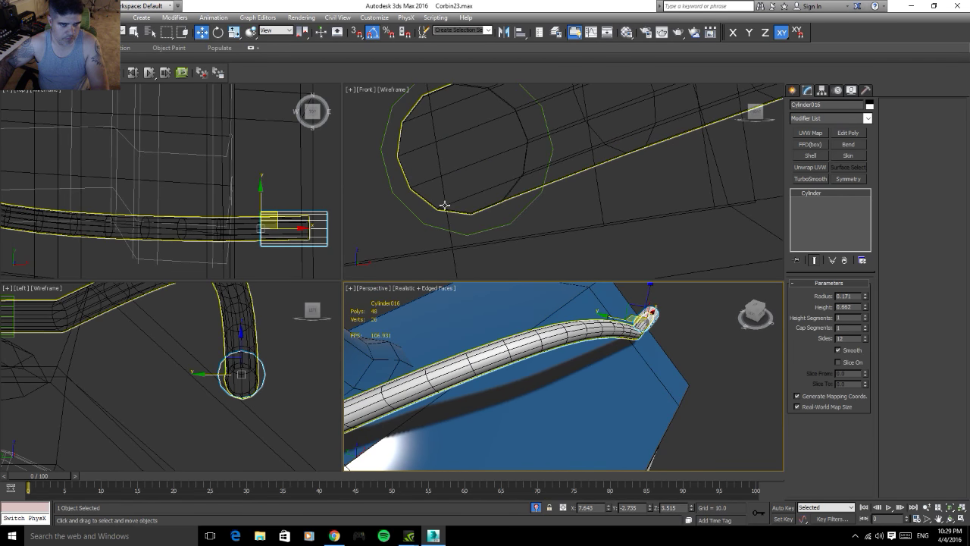
{"action": "scroll", "coordinate": [499, 211], "scroll_direction": "up", "scroll_amount": 2}
{"action": "scroll", "coordinate": [633, 204], "scroll_direction": "down", "scroll_amount": 2}
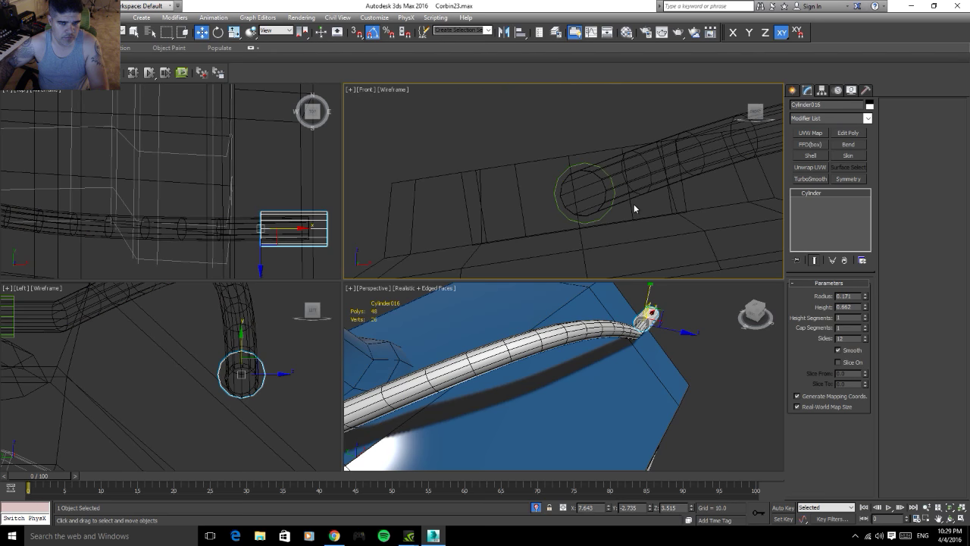
{"action": "scroll", "coordinate": [659, 191], "scroll_direction": "down", "scroll_amount": 2}
{"action": "scroll", "coordinate": [364, 169], "scroll_direction": "down", "scroll_amount": 2}
{"action": "scroll", "coordinate": [425, 182], "scroll_direction": "up", "scroll_amount": 3}
{"action": "scroll", "coordinate": [522, 162], "scroll_direction": "down", "scroll_amount": 1}
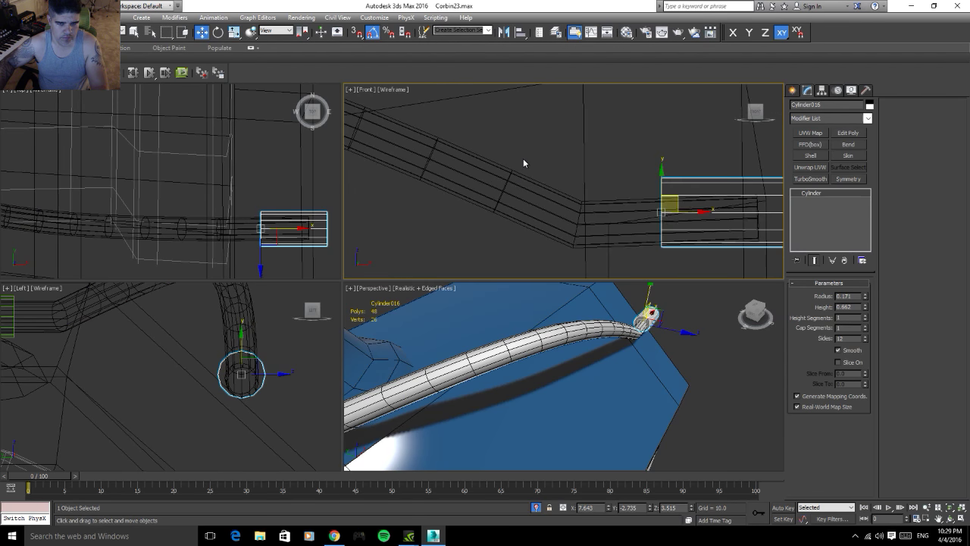
{"action": "scroll", "coordinate": [557, 215], "scroll_direction": "up", "scroll_amount": 1}
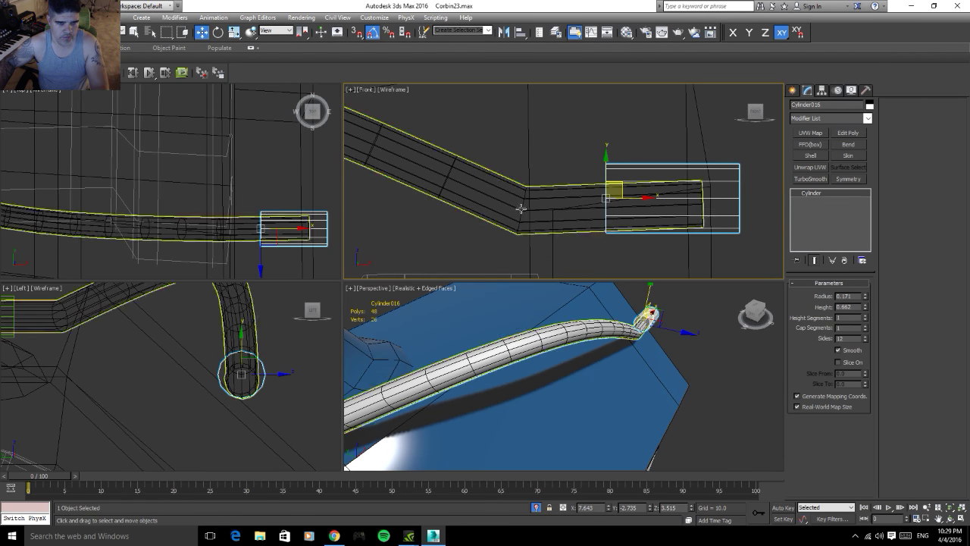
- Raise the hose's bend vertex to level its end, then nudge Cylinder016 about -0.022 along Y
{"action": "left_click", "coordinate": [556, 187]}
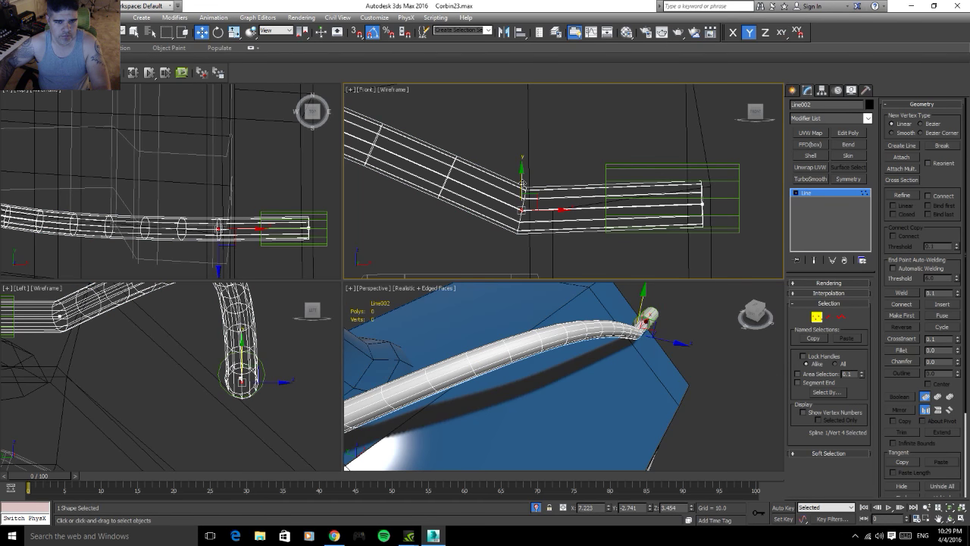
{"action": "left_click_drag", "start_coordinate": [524, 182], "coordinate": [523, 179]}
{"action": "left_click", "coordinate": [817, 317]}
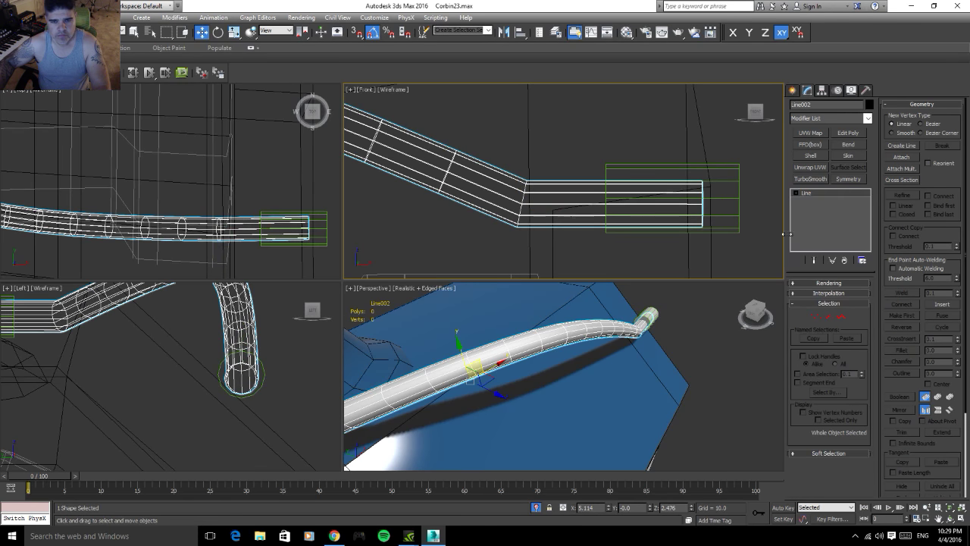
{"action": "left_click", "coordinate": [738, 197]}
{"action": "left_click", "coordinate": [654, 168]}
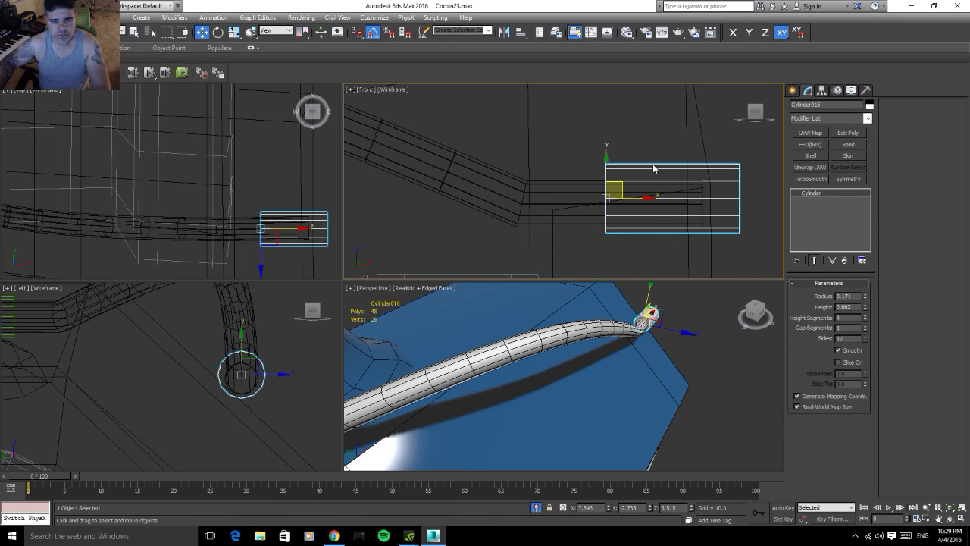
{"action": "left_click_drag", "start_coordinate": [611, 168], "coordinate": [607, 172]}
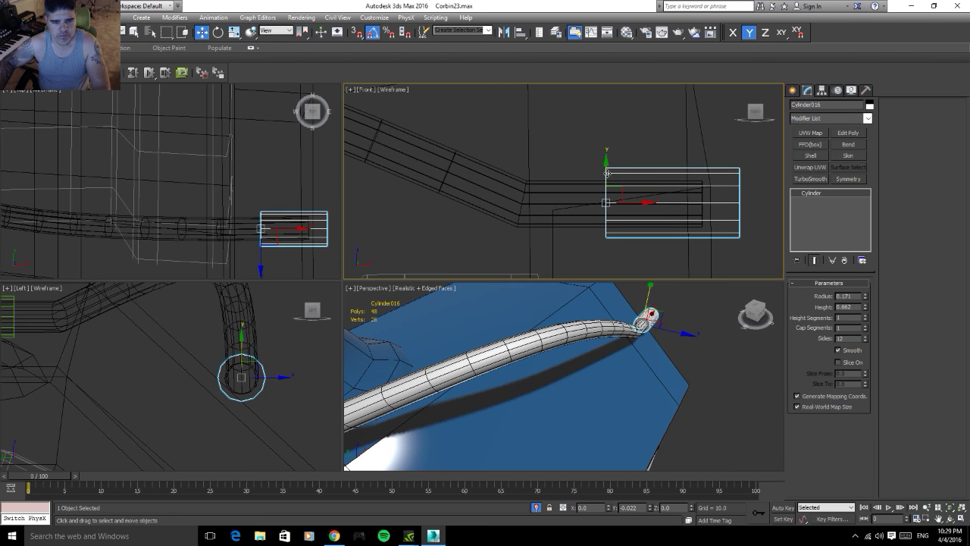
- Convert Cylinder016 to Editable Poly and connect its ring of lengthwise edges with 2 segments
{"action": "right_click", "coordinate": [819, 195]}
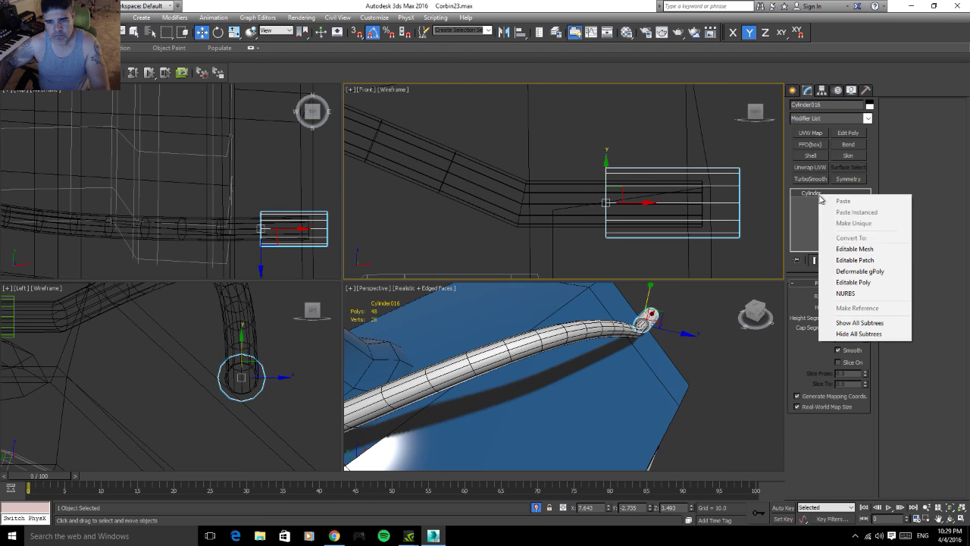
{"action": "left_click", "coordinate": [854, 283]}
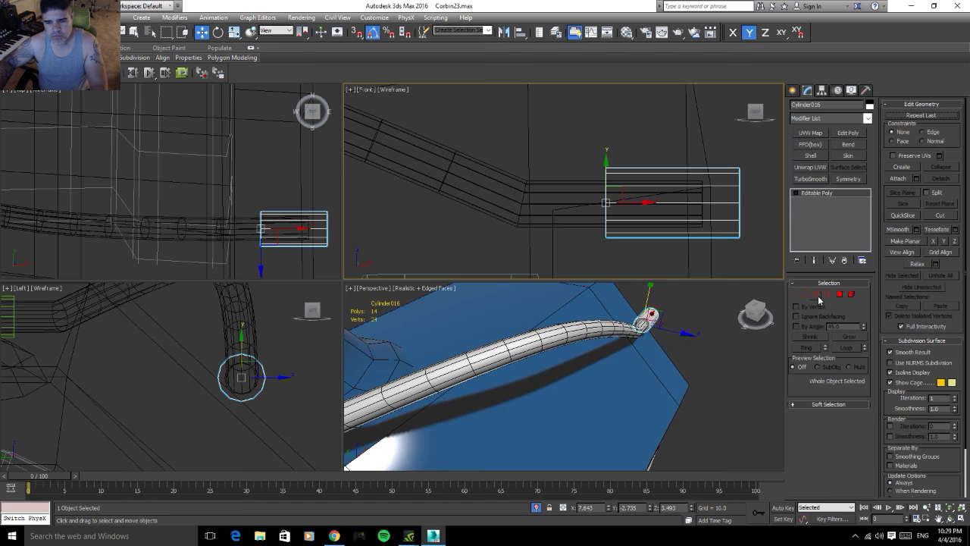
{"action": "left_click", "coordinate": [816, 295]}
{"action": "double_click", "coordinate": [658, 169]}
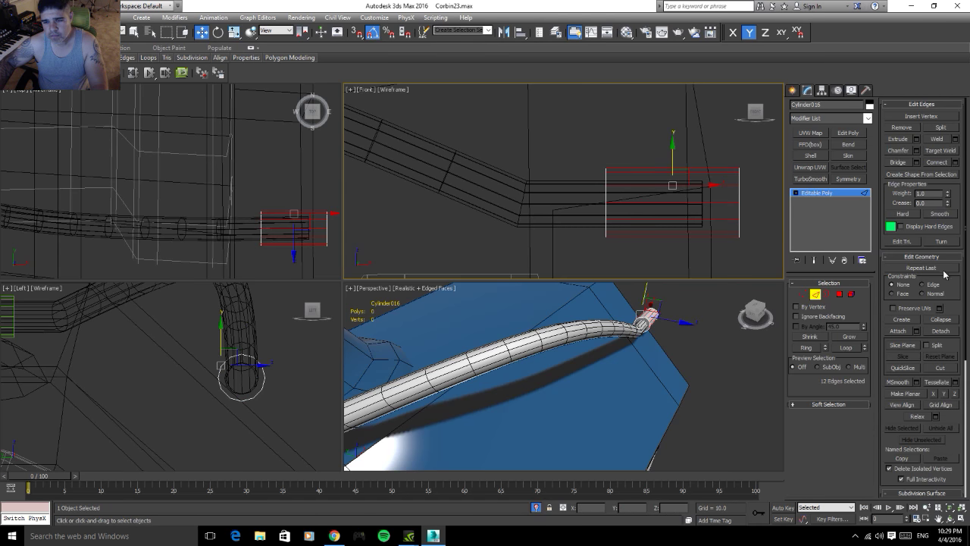
{"action": "left_click", "coordinate": [950, 167]}
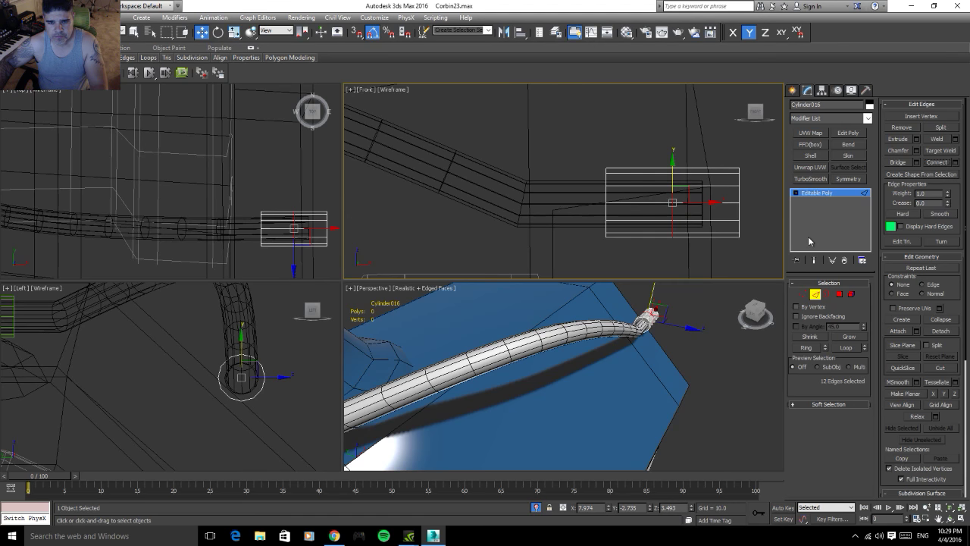
{"action": "left_click", "coordinate": [955, 163]}
{"action": "left_click", "coordinate": [598, 229]}
{"action": "key", "text": "ctrl+z"}
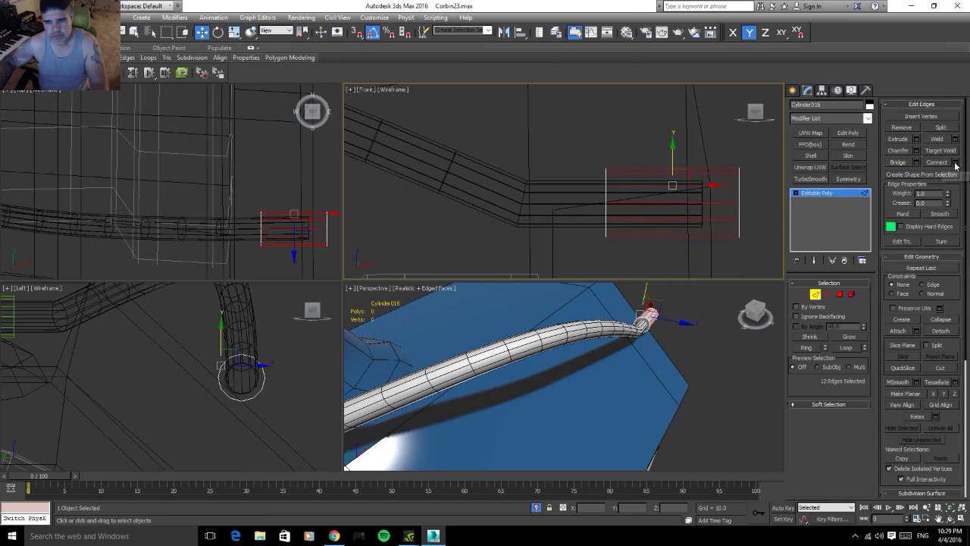
{"action": "left_click", "coordinate": [955, 163]}
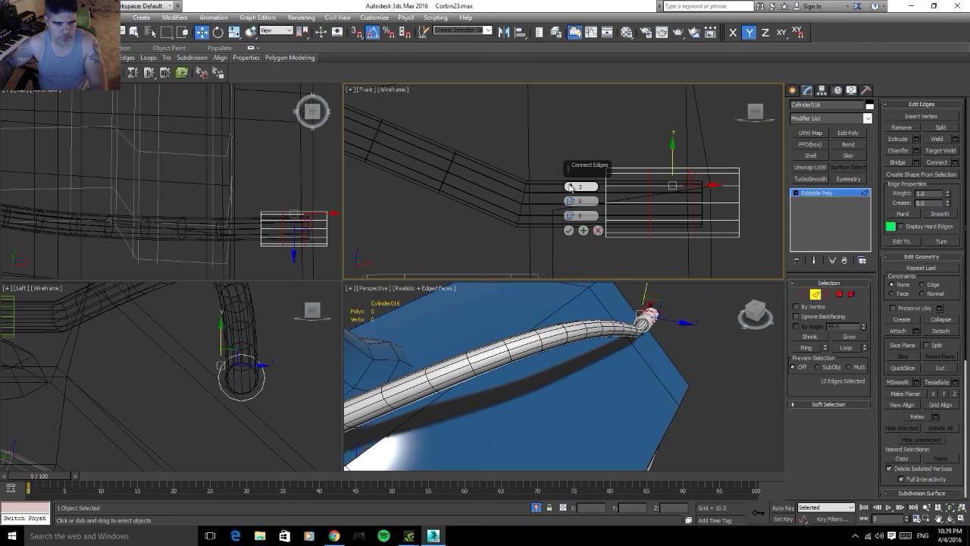
{"action": "left_click", "coordinate": [569, 229]}
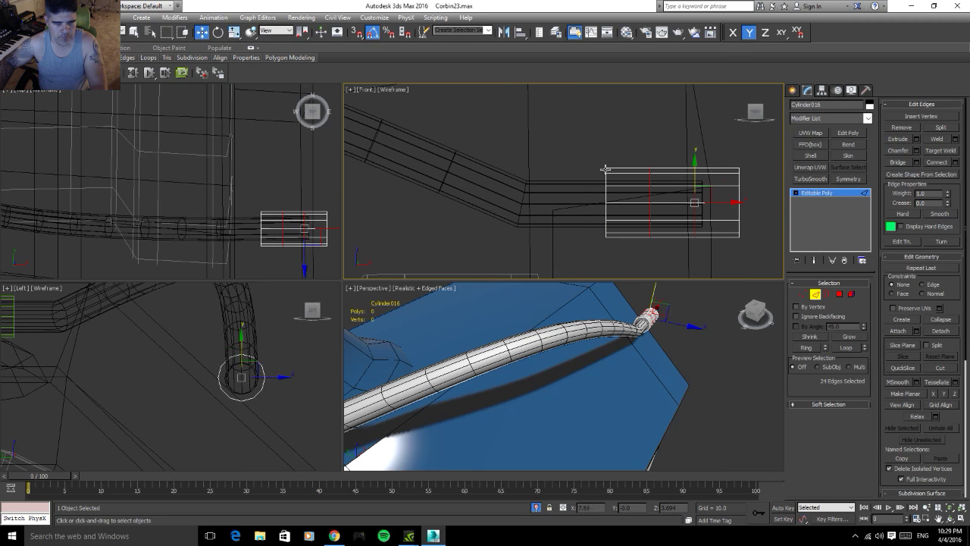
- Scale the connector's end vertices to about 124% to flare it, then exit sub-object mode
{"action": "key", "text": "1"}
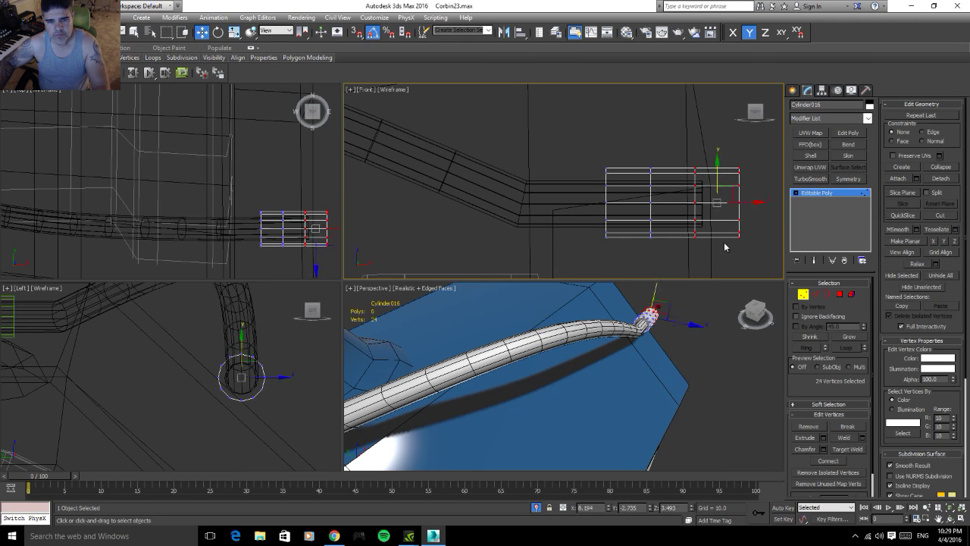
{"action": "key", "text": "r"}
{"action": "left_click_drag", "start_coordinate": [722, 196], "coordinate": [725, 189]}
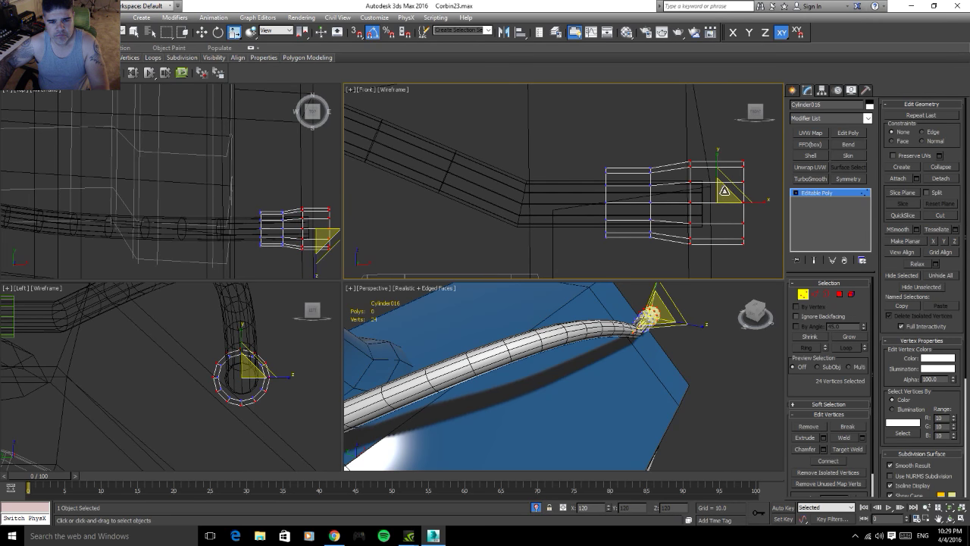
{"action": "mouse_move", "coordinate": [681, 438]}
{"action": "middle_mouse_down", "text": "alt"}
{"action": "mouse_move", "coordinate": [751, 378]}
{"action": "mouse_move", "coordinate": [653, 376]}
{"action": "middle_mouse_up", "text": "alt"}
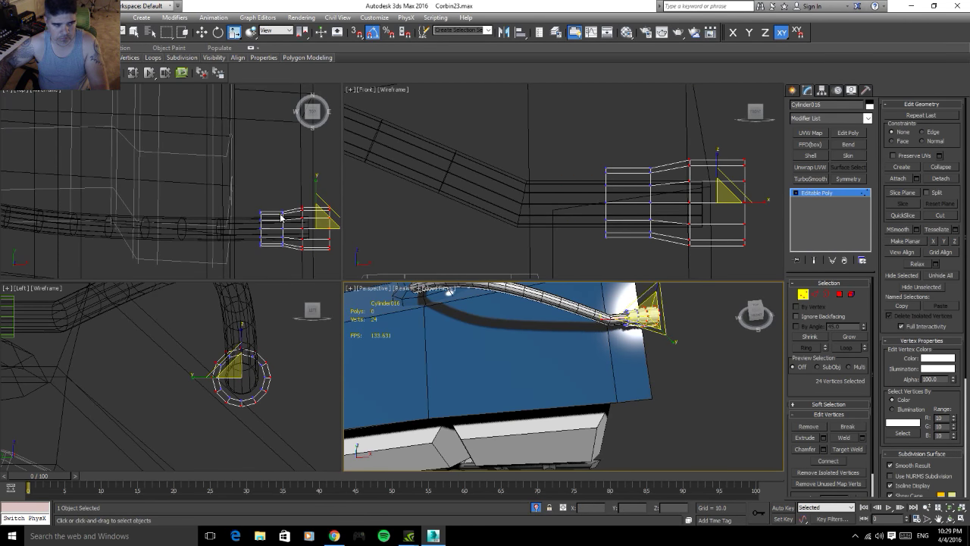
{"action": "left_click_drag", "start_coordinate": [240, 183], "coordinate": [345, 272]}
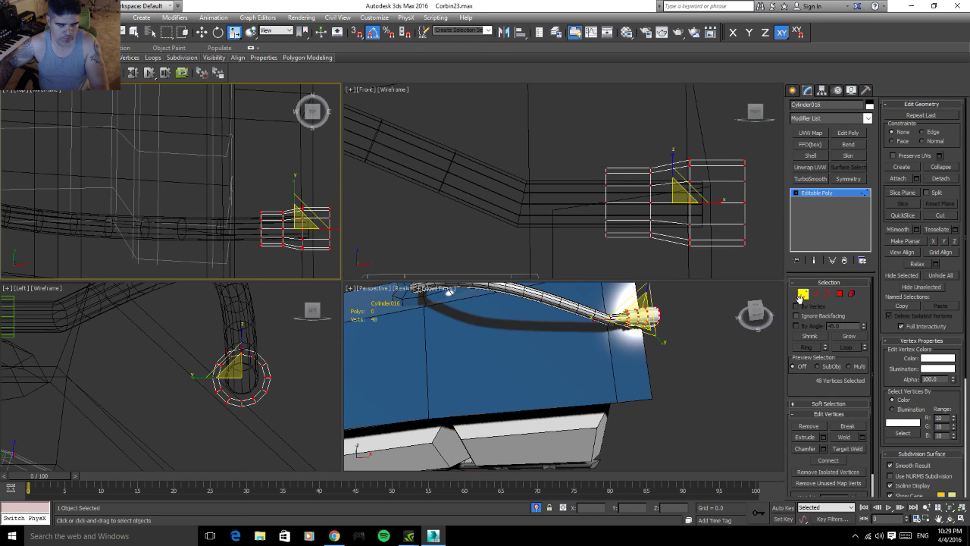
{"action": "left_click", "coordinate": [804, 294]}
{"action": "key", "text": "w"}
{"action": "left_click", "coordinate": [313, 237]}
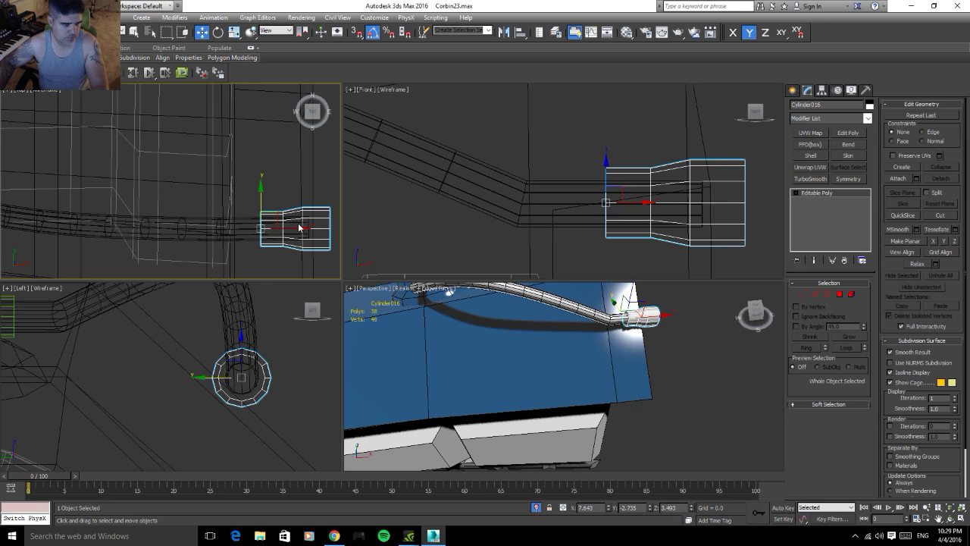
- Slide Cylinder016 back along X onto the hose end and check it in Perspective
{"action": "left_click_drag", "start_coordinate": [301, 227], "coordinate": [283, 235]}
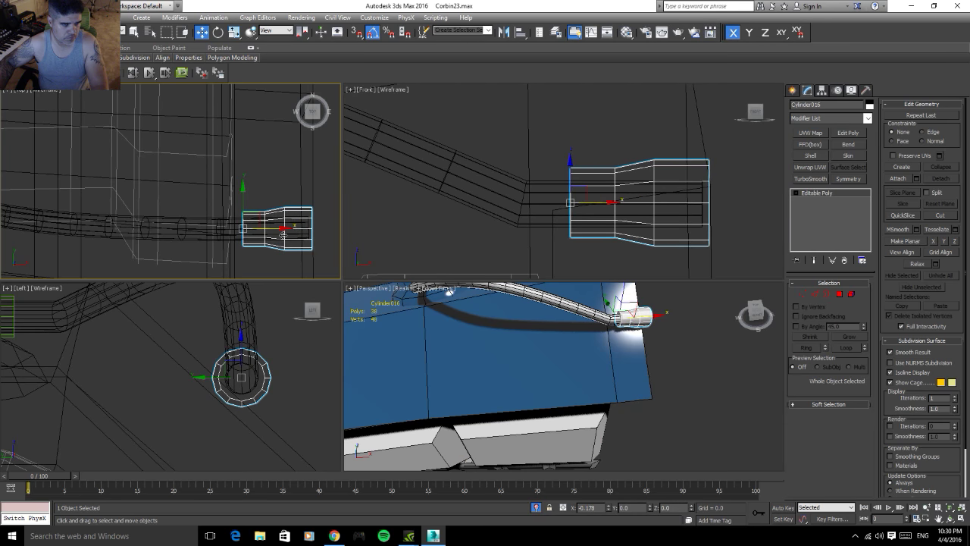
{"action": "mouse_move", "coordinate": [684, 325]}
{"action": "middle_mouse_down", "text": "alt"}
{"action": "mouse_move", "coordinate": [632, 303]}
{"action": "mouse_move", "coordinate": [608, 275]}
{"action": "mouse_move", "coordinate": [732, 302]}
{"action": "mouse_move", "coordinate": [599, 333]}
{"action": "middle_mouse_up", "text": "alt"}
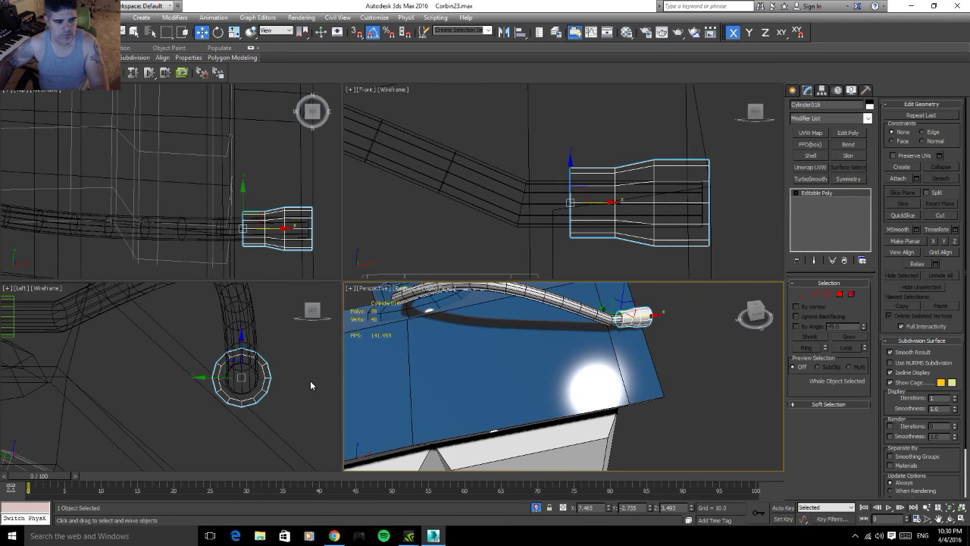
{"action": "left_click", "coordinate": [258, 377]}
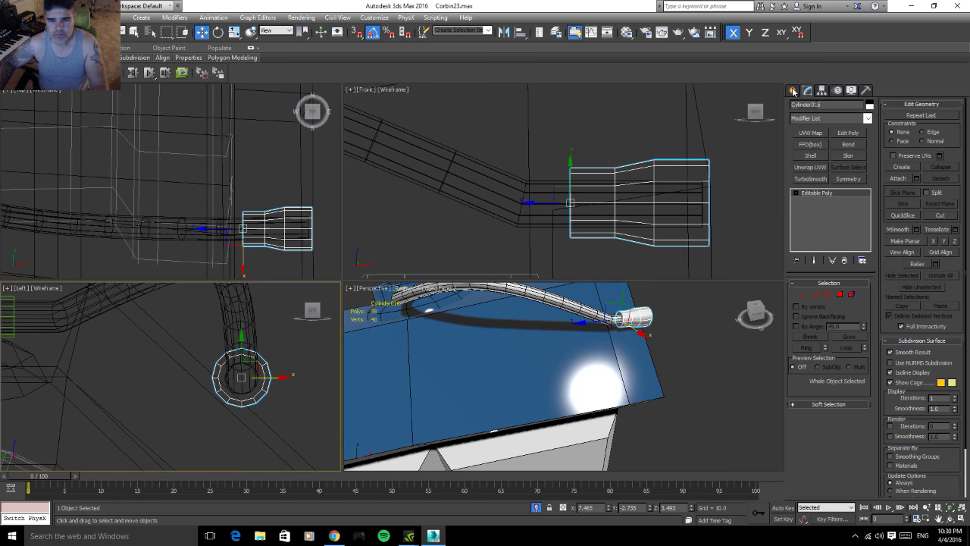
{"action": "mouse_move", "coordinate": [662, 355]}
{"action": "middle_mouse_down", "text": "alt"}
{"action": "mouse_move", "coordinate": [511, 338]}
{"action": "mouse_move", "coordinate": [624, 361]}
{"action": "middle_mouse_up", "text": "alt"}
- Select the blue body and pick a ring of edges across the nose box's sides
{"action": "left_click", "coordinate": [606, 342]}
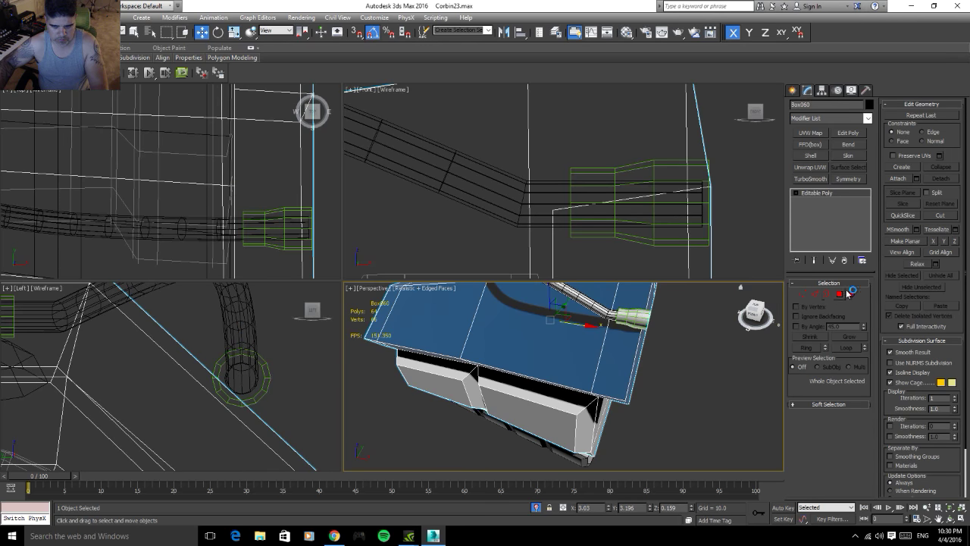
{"action": "left_click", "coordinate": [827, 294]}
{"action": "mouse_move", "coordinate": [660, 362]}
{"action": "middle_mouse_down", "text": "alt"}
{"action": "mouse_move", "coordinate": [638, 455]}
{"action": "mouse_move", "coordinate": [661, 394]}
{"action": "mouse_move", "coordinate": [629, 366]}
{"action": "mouse_move", "coordinate": [518, 398]}
{"action": "middle_mouse_up", "text": "alt"}
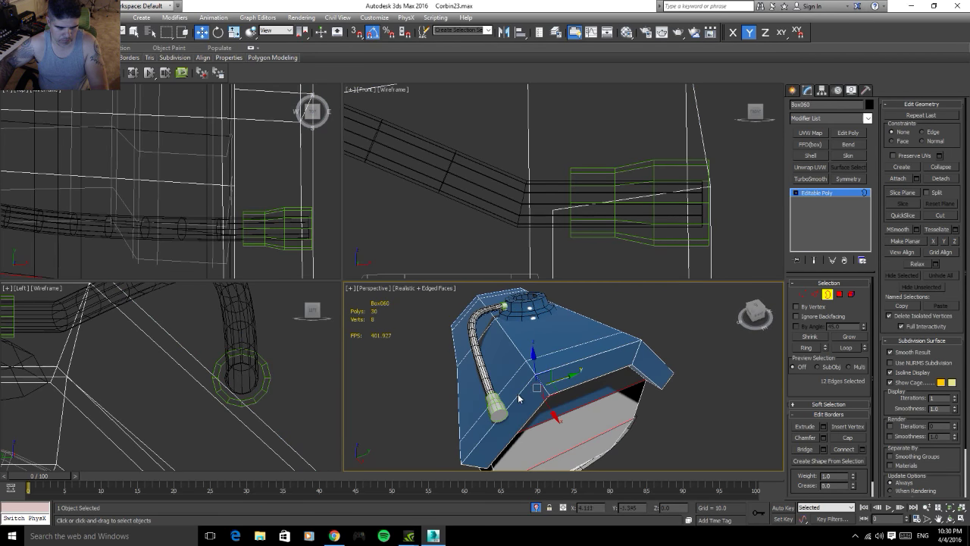
{"action": "key", "text": "2"}
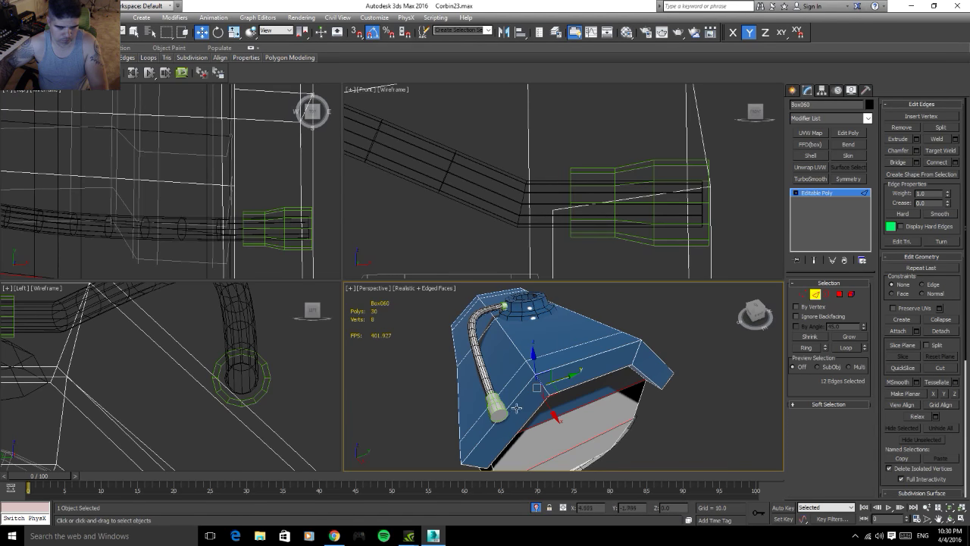
{"action": "left_click", "coordinate": [512, 402]}
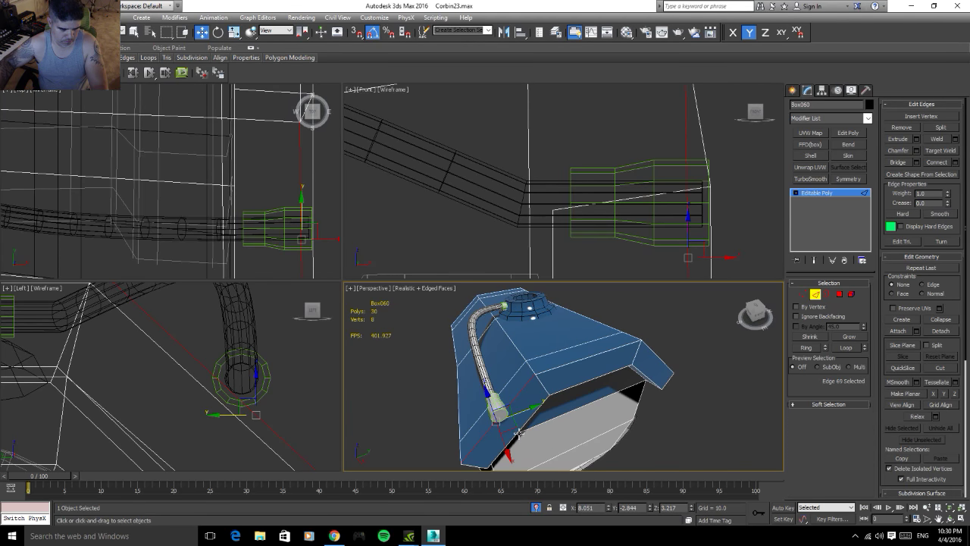
{"action": "key", "text": "F12"}
{"action": "left_click", "coordinate": [808, 347]}
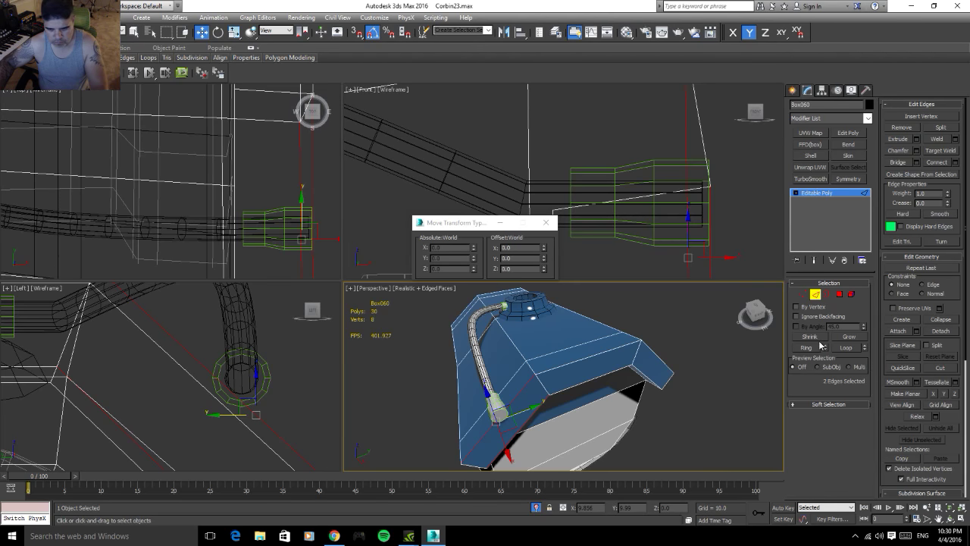
{"action": "left_click", "coordinate": [846, 347]}
{"action": "mouse_move", "coordinate": [561, 400]}
{"action": "middle_mouse_down", "text": "alt"}
{"action": "mouse_move", "coordinate": [547, 385]}
{"action": "mouse_move", "coordinate": [705, 355]}
{"action": "mouse_move", "coordinate": [784, 381]}
{"action": "middle_mouse_up", "text": "alt"}
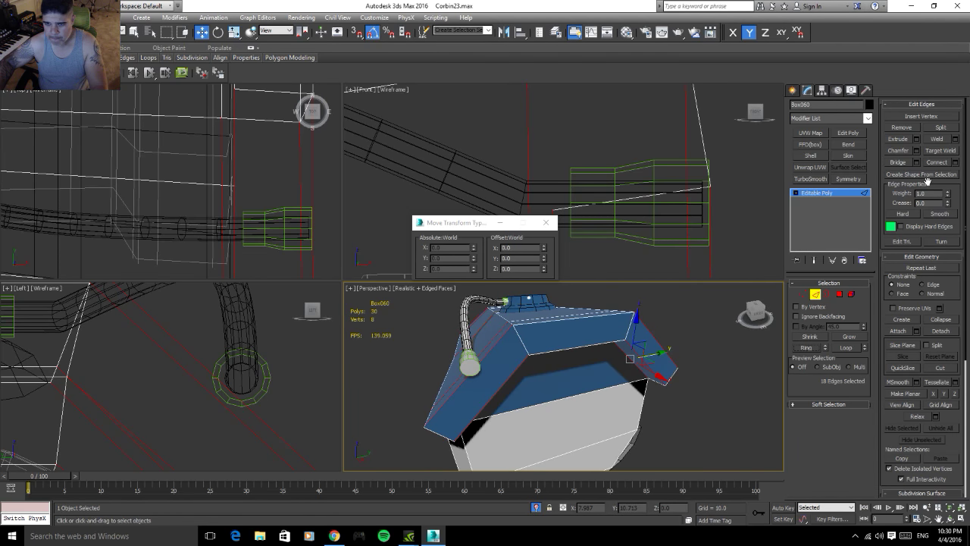
- Connect the edge ring with 2 segments, pinch -10 and slide about -20
{"action": "left_click", "coordinate": [955, 162]}
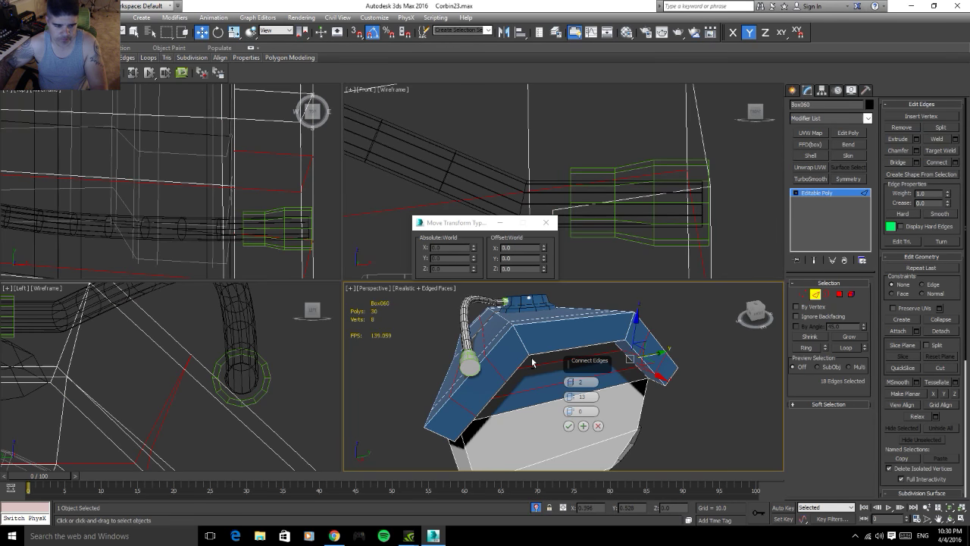
{"action": "middle_click_drag", "start_coordinate": [525, 363], "coordinate": [550, 362], "text": "alt"}
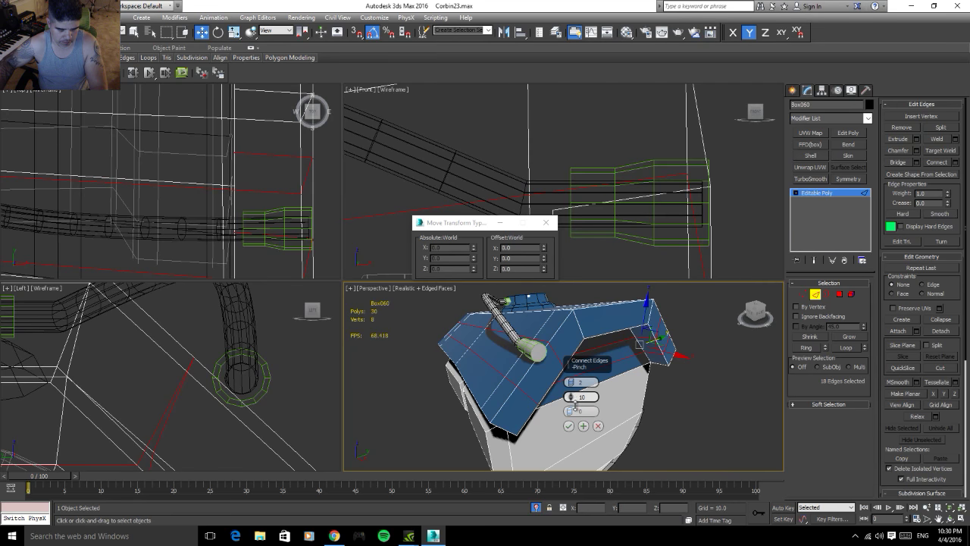
{"action": "left_click_drag", "start_coordinate": [572, 397], "coordinate": [572, 415]}
{"action": "mouse_move", "coordinate": [577, 437]}
{"action": "middle_mouse_down", "text": "alt"}
{"action": "mouse_move", "coordinate": [481, 391]}
{"action": "mouse_move", "coordinate": [500, 395]}
{"action": "middle_mouse_up", "text": "alt"}
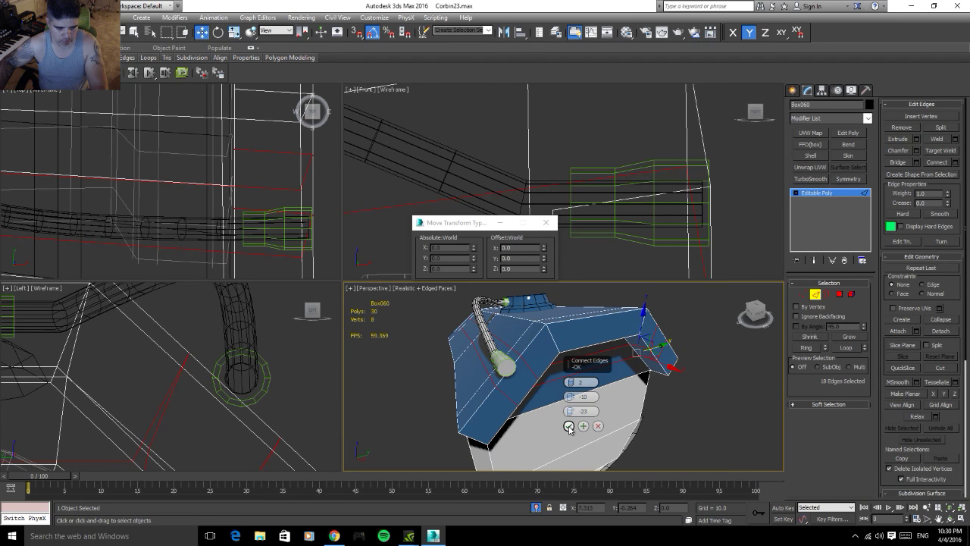
{"action": "left_click", "coordinate": [569, 425]}
- Select two front faces of the nose box in Polygon mode
{"action": "left_click", "coordinate": [839, 294]}
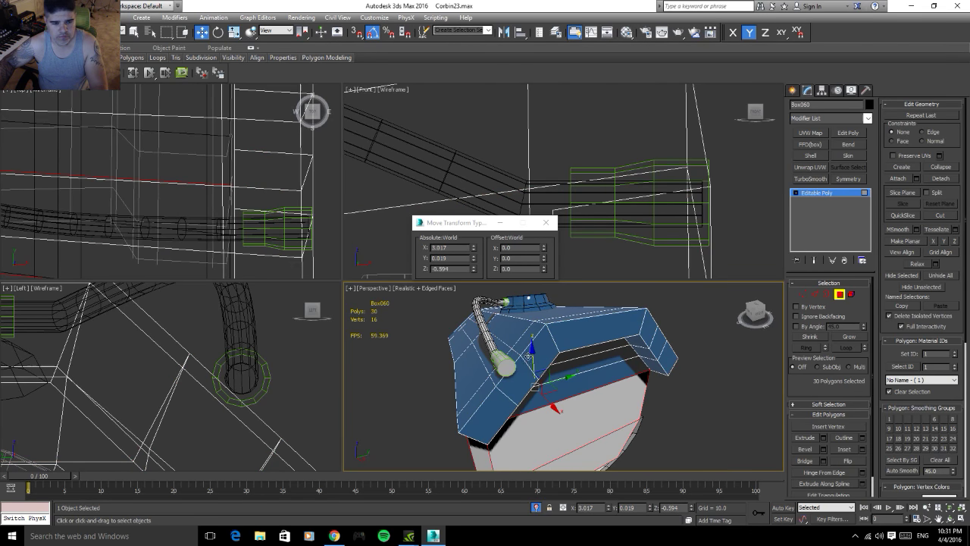
{"action": "left_click", "coordinate": [572, 366]}
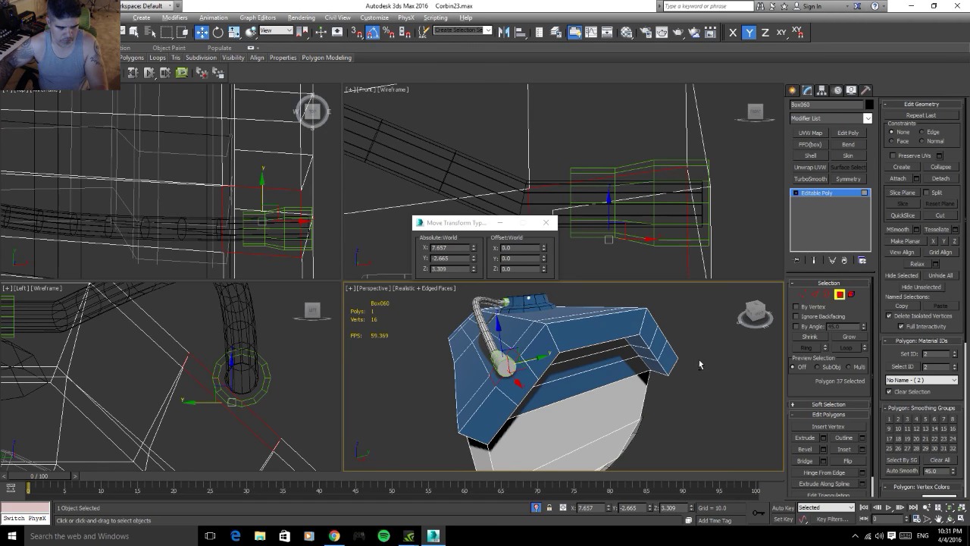
{"action": "middle_click_drag", "start_coordinate": [700, 364], "coordinate": [539, 392], "text": "alt"}
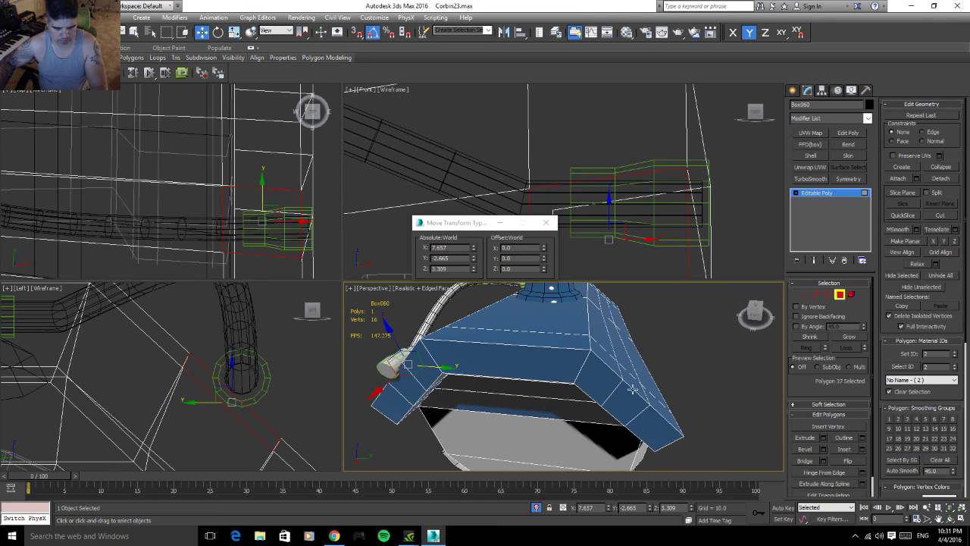
{"action": "left_click", "coordinate": [632, 389], "text": "ctrl"}
{"action": "mouse_move", "coordinate": [632, 389]}
{"action": "middle_mouse_down", "text": "alt"}
{"action": "mouse_move", "coordinate": [560, 380]}
{"action": "mouse_move", "coordinate": [574, 373]}
{"action": "middle_mouse_up", "text": "alt"}
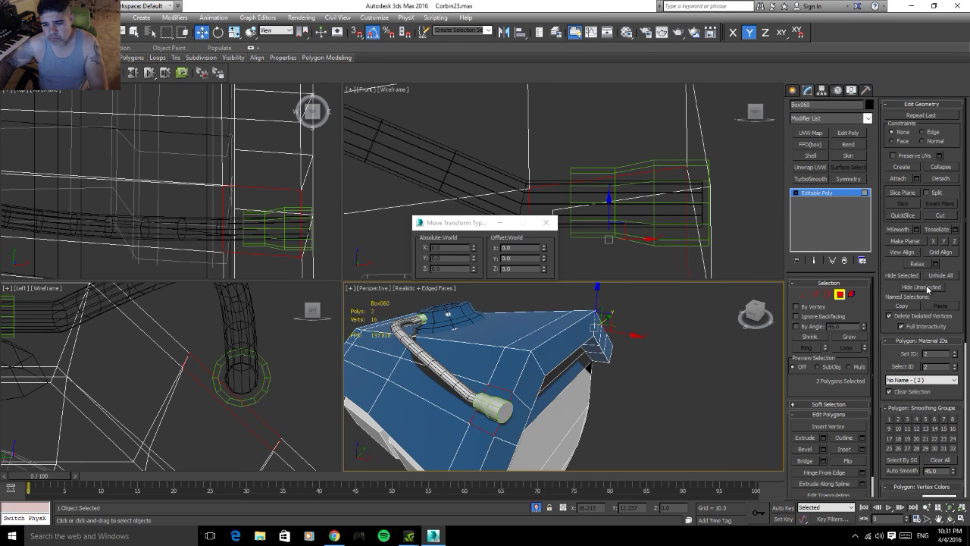
- Bevel the two faces outward with height 0.5 and outline -0.3
{"action": "left_click", "coordinate": [823, 449]}
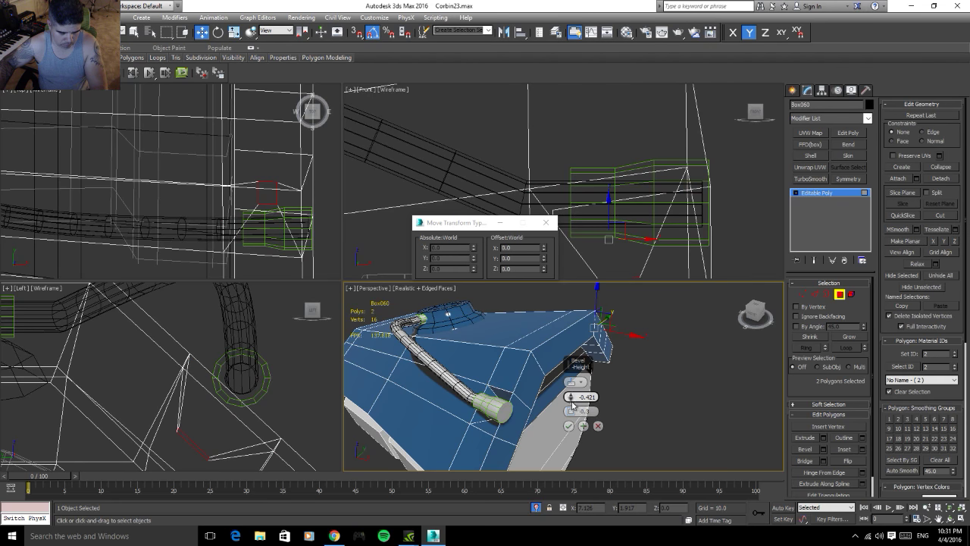
{"action": "left_click_drag", "start_coordinate": [571, 397], "coordinate": [571, 397]}
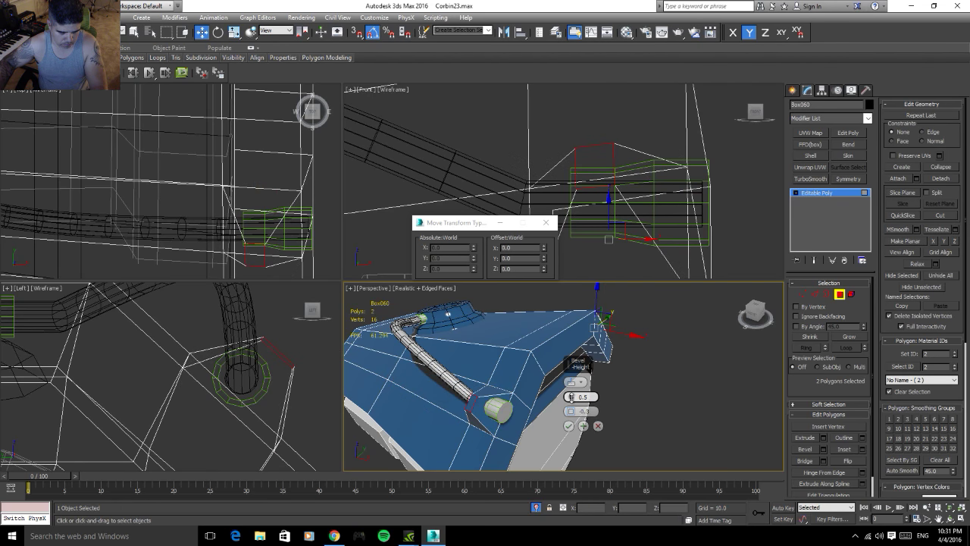
{"action": "left_click_drag", "start_coordinate": [571, 397], "coordinate": [571, 397]}
{"action": "mouse_move", "coordinate": [686, 396]}
{"action": "middle_mouse_down", "text": "alt"}
{"action": "mouse_move", "coordinate": [739, 393]}
{"action": "mouse_move", "coordinate": [701, 412]}
{"action": "middle_mouse_up", "text": "alt"}
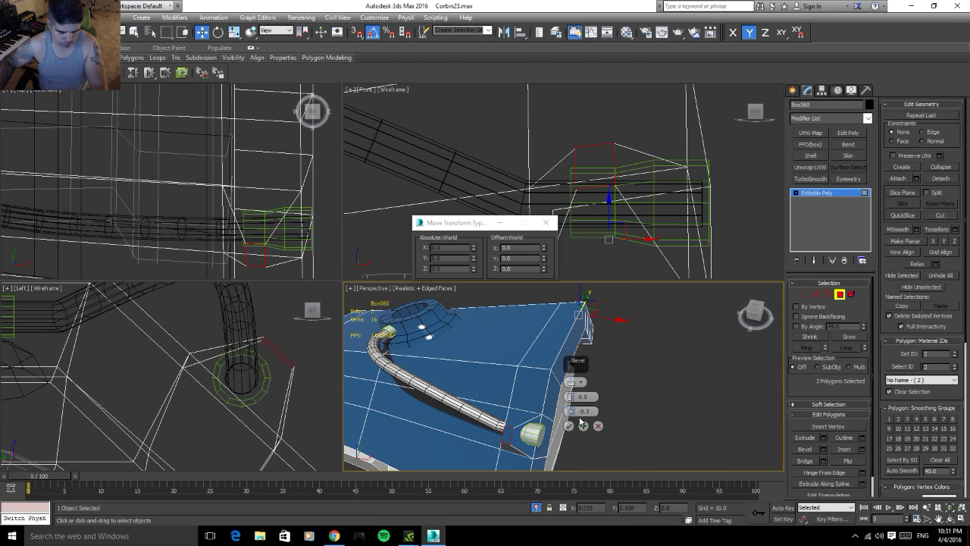
{"action": "left_click_drag", "start_coordinate": [571, 414], "coordinate": [573, 407]}
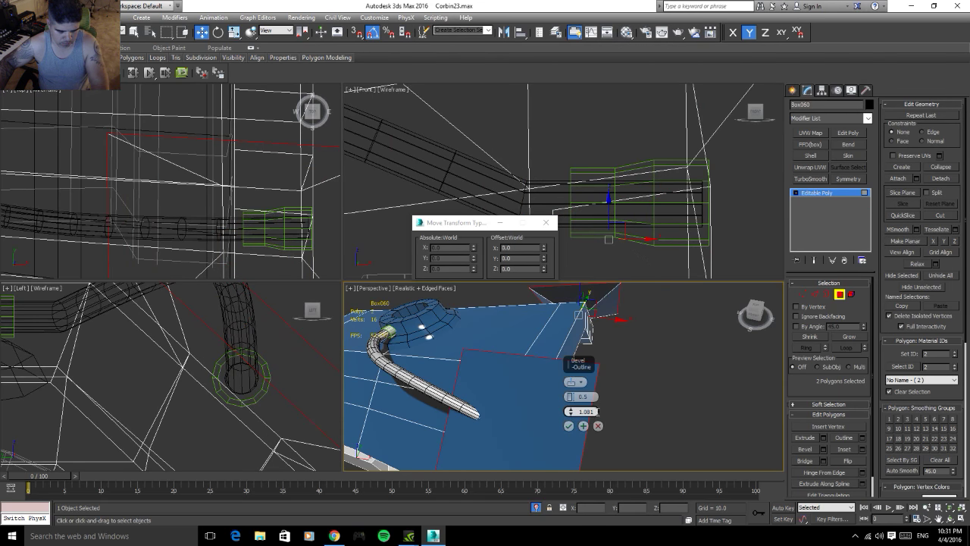
{"action": "type", "text": "-"}
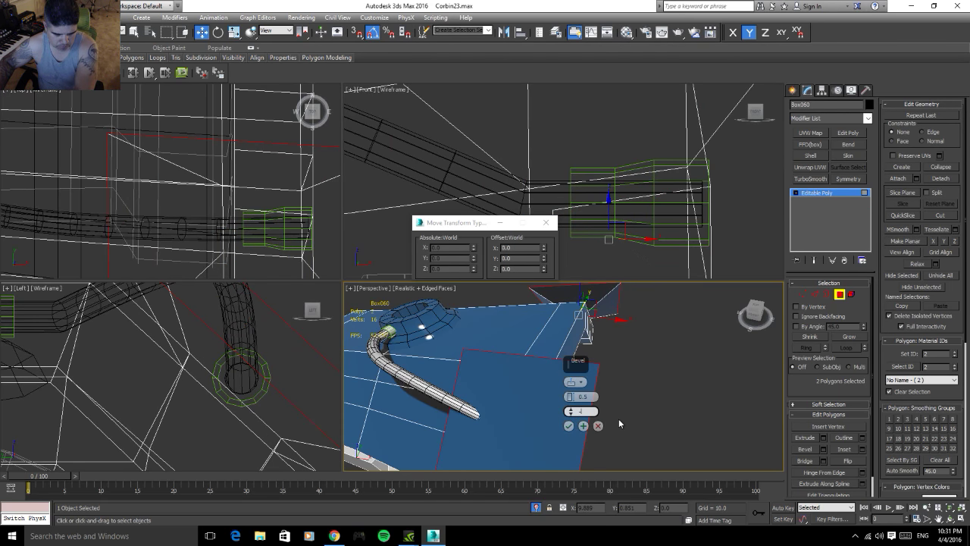
{"action": "type", "text": "0.5"}
{"action": "key", "text": "Return"}
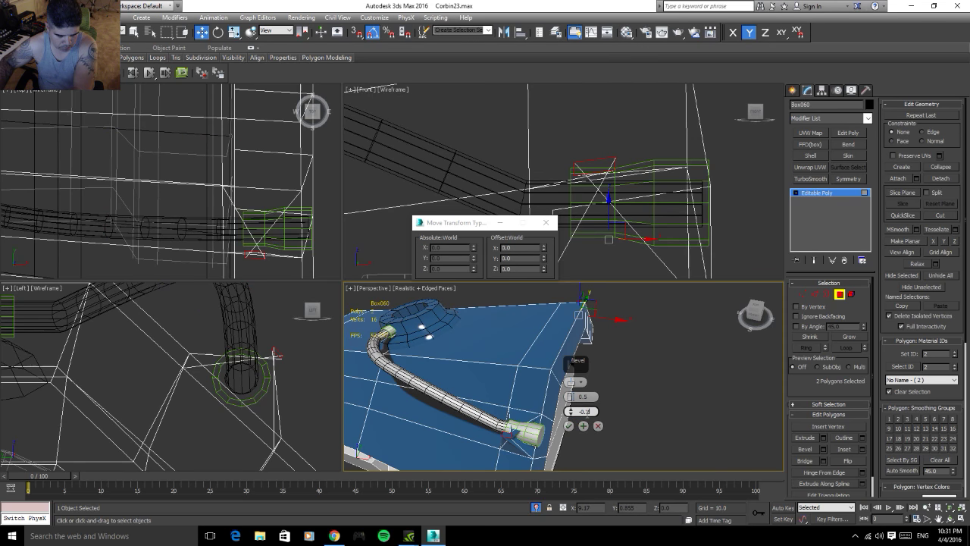
{"action": "key", "text": "Return"}
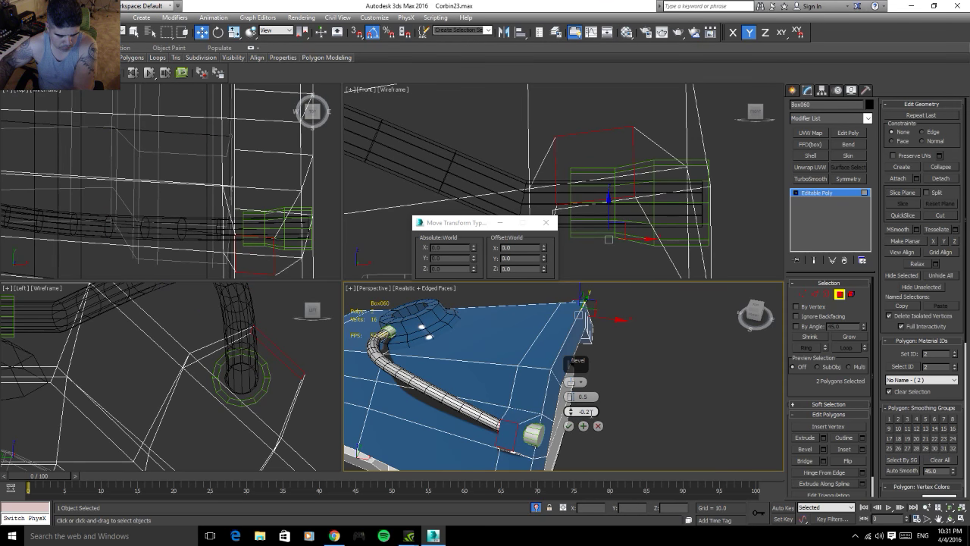
{"action": "key", "text": "Return"}
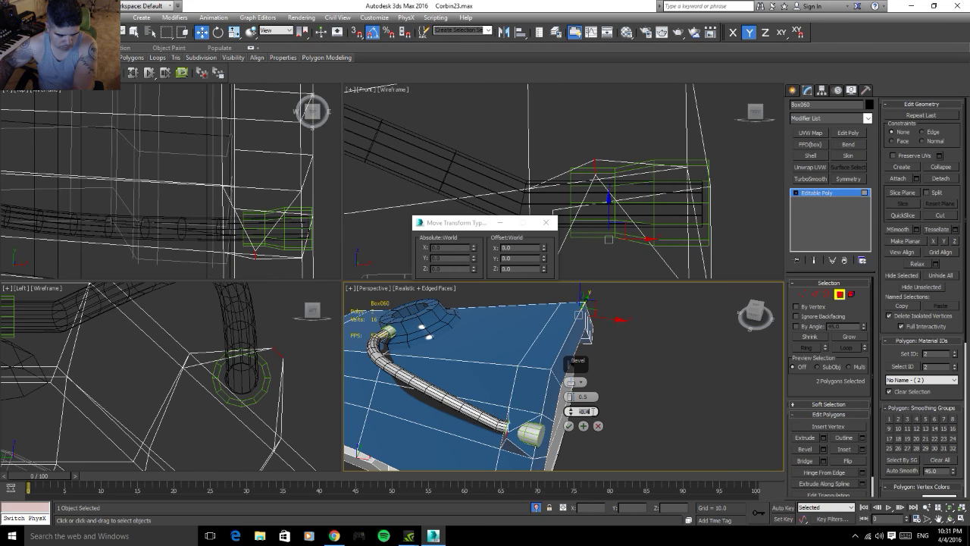
{"action": "type", "text": "-0.3"}
{"action": "key", "text": "Return"}
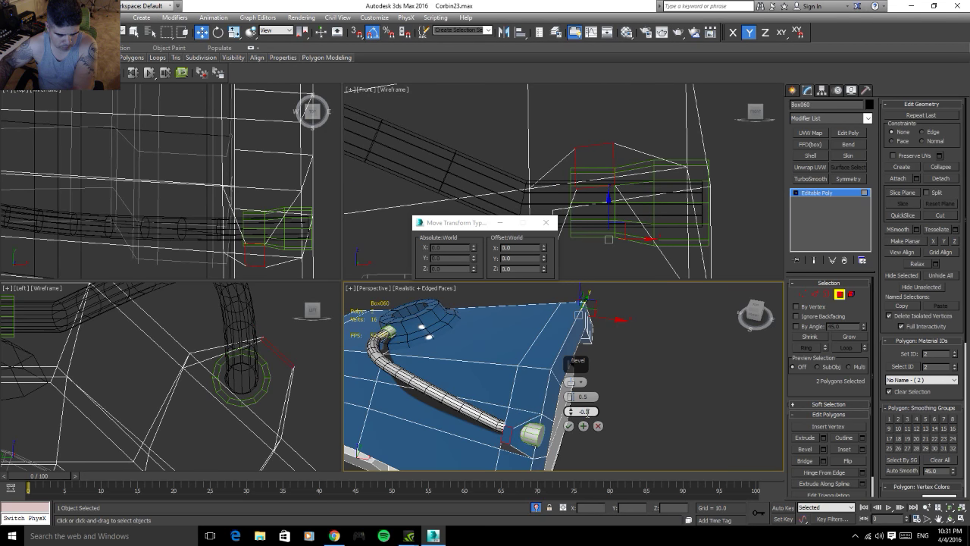
{"action": "key", "text": "Return"}
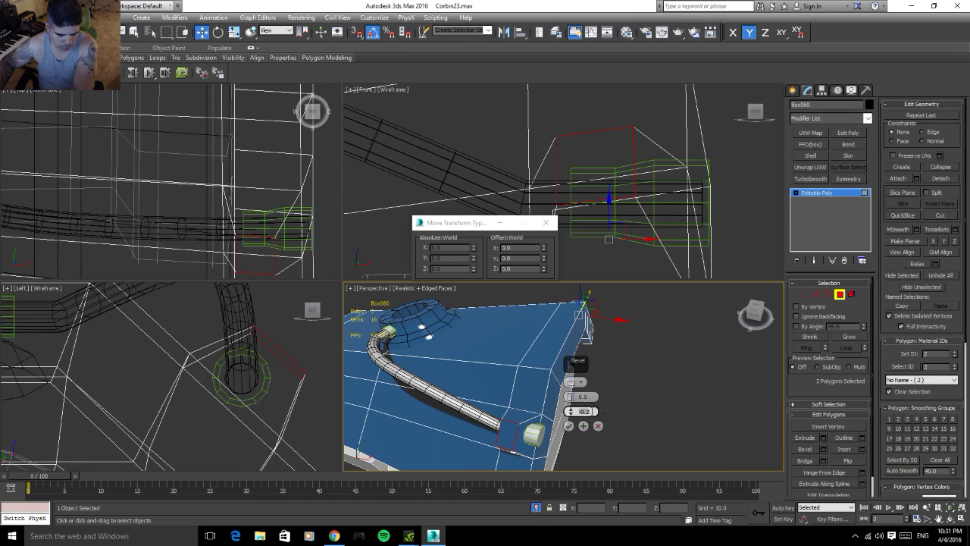
{"action": "key", "text": "Return"}
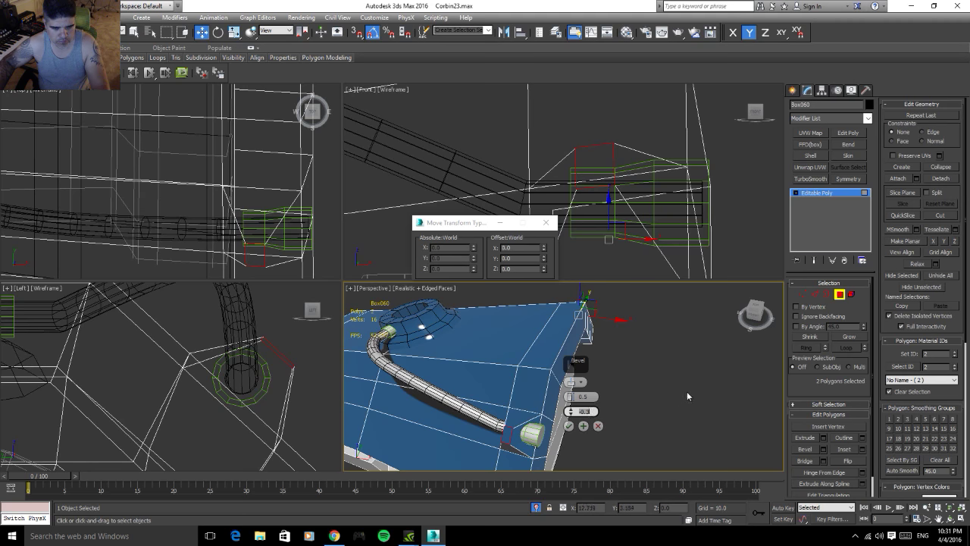
{"action": "mouse_move", "coordinate": [686, 395]}
{"action": "middle_mouse_down", "text": "alt"}
{"action": "mouse_move", "coordinate": [658, 406]}
{"action": "mouse_move", "coordinate": [705, 377]}
{"action": "mouse_move", "coordinate": [672, 377]}
{"action": "mouse_move", "coordinate": [699, 370]}
{"action": "middle_mouse_up", "text": "alt"}
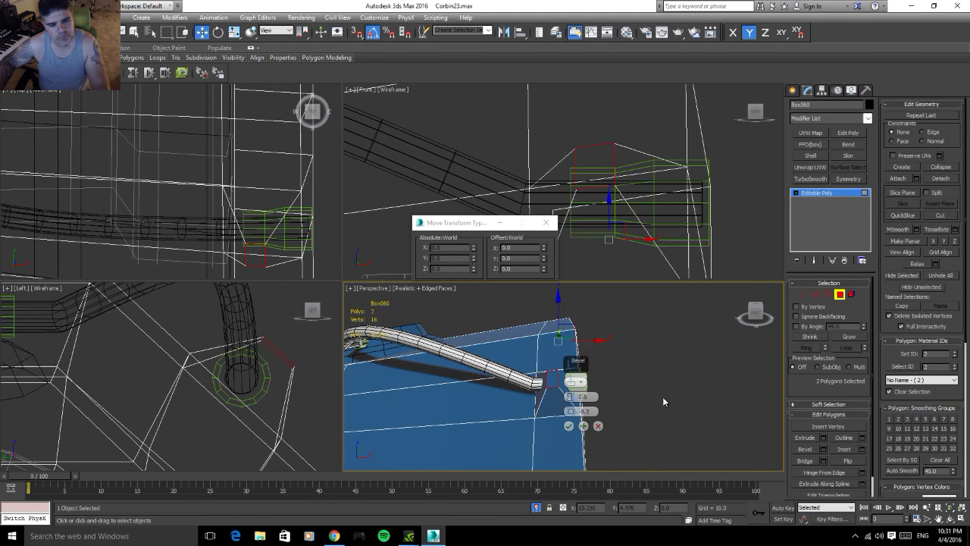
{"action": "mouse_move", "coordinate": [662, 396]}
{"action": "middle_mouse_down", "text": "alt"}
{"action": "mouse_move", "coordinate": [753, 391]}
{"action": "mouse_move", "coordinate": [718, 397]}
{"action": "middle_mouse_up", "text": "alt"}
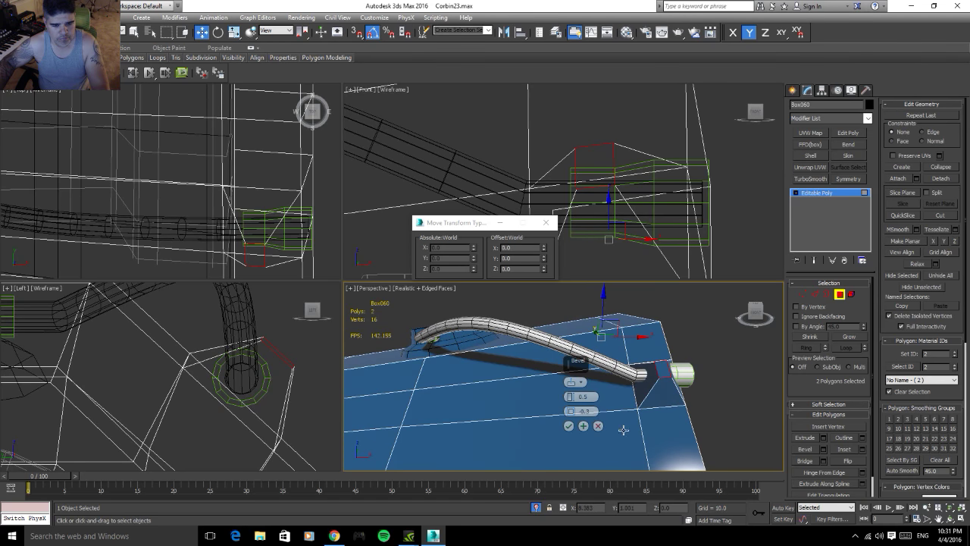
{"action": "left_click", "coordinate": [569, 427]}
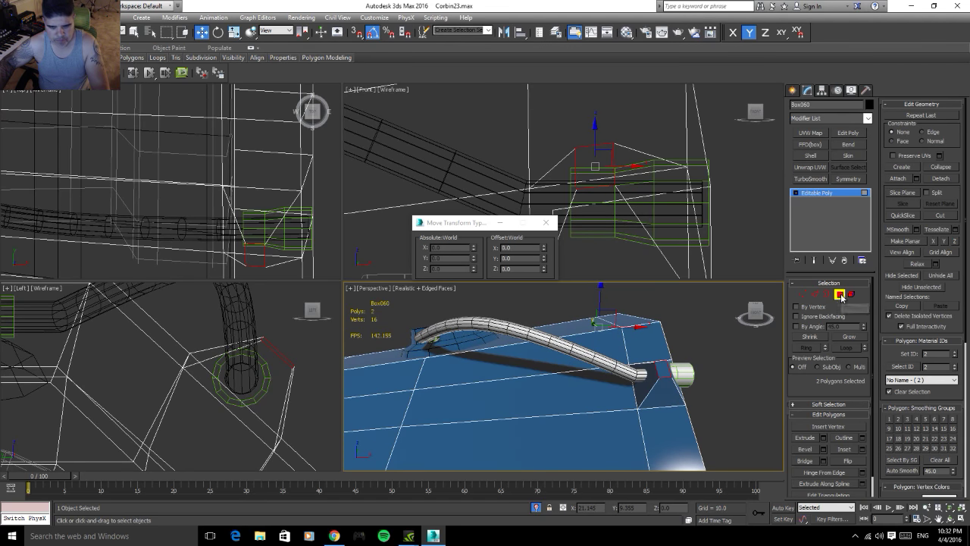
- Pull the hose's end vertex back slightly along X
{"action": "left_click", "coordinate": [840, 294]}
{"action": "left_click", "coordinate": [620, 369]}
{"action": "key", "text": "1"}
{"action": "left_click", "coordinate": [641, 371]}
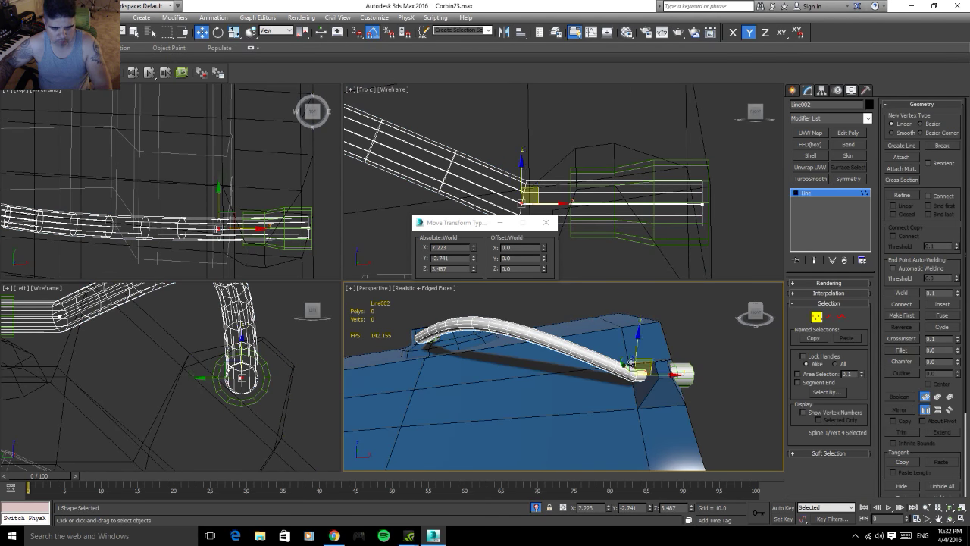
{"action": "left_click_drag", "start_coordinate": [670, 376], "coordinate": [627, 373]}
{"action": "left_click", "coordinate": [816, 318]}
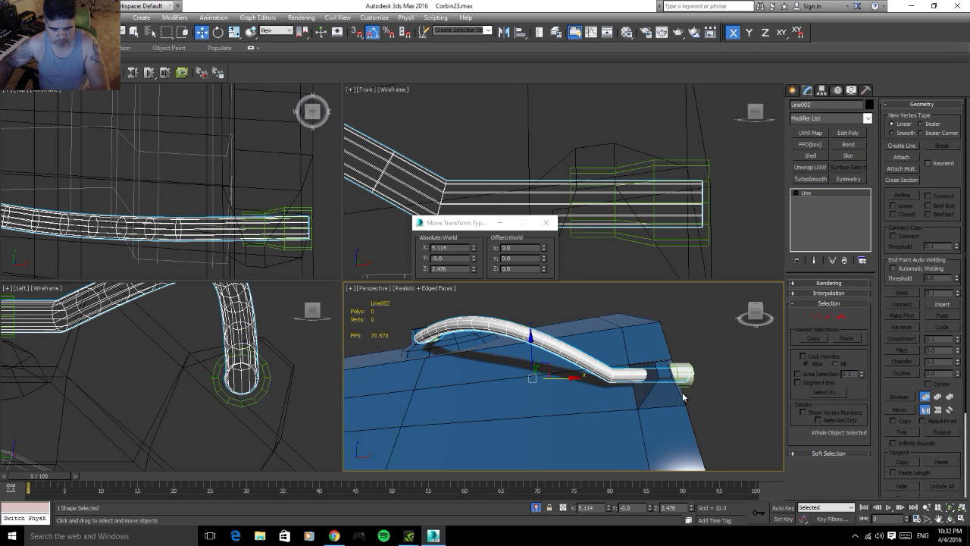
- Stretch the connector cylinder's 36 end vertices back along the hose toward its end
{"action": "left_click", "coordinate": [705, 235]}
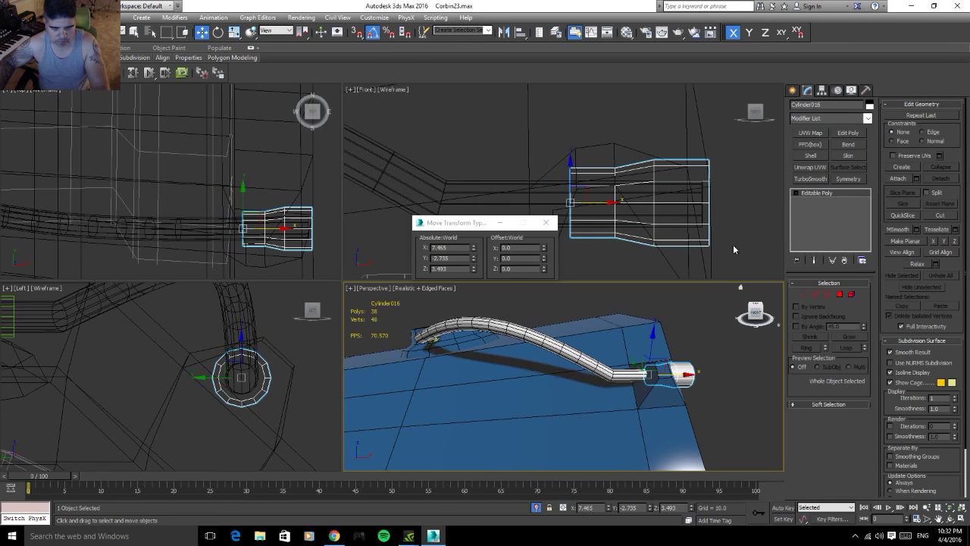
{"action": "left_click", "coordinate": [803, 294]}
{"action": "left_click_drag", "start_coordinate": [544, 125], "coordinate": [654, 275]}
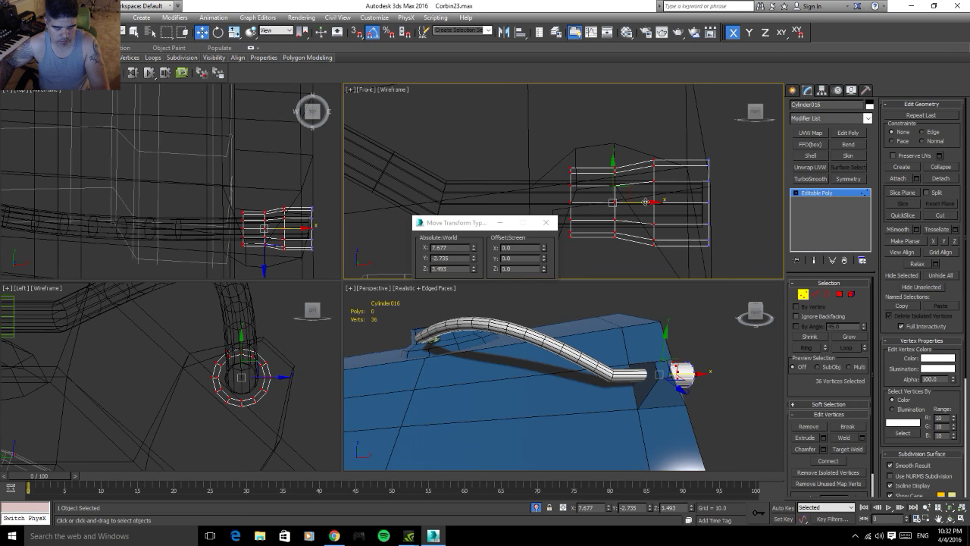
{"action": "left_click", "coordinate": [546, 222]}
{"action": "left_click_drag", "start_coordinate": [650, 201], "coordinate": [533, 222]}
{"action": "middle_click_drag", "start_coordinate": [690, 415], "coordinate": [749, 415], "text": "alt"}
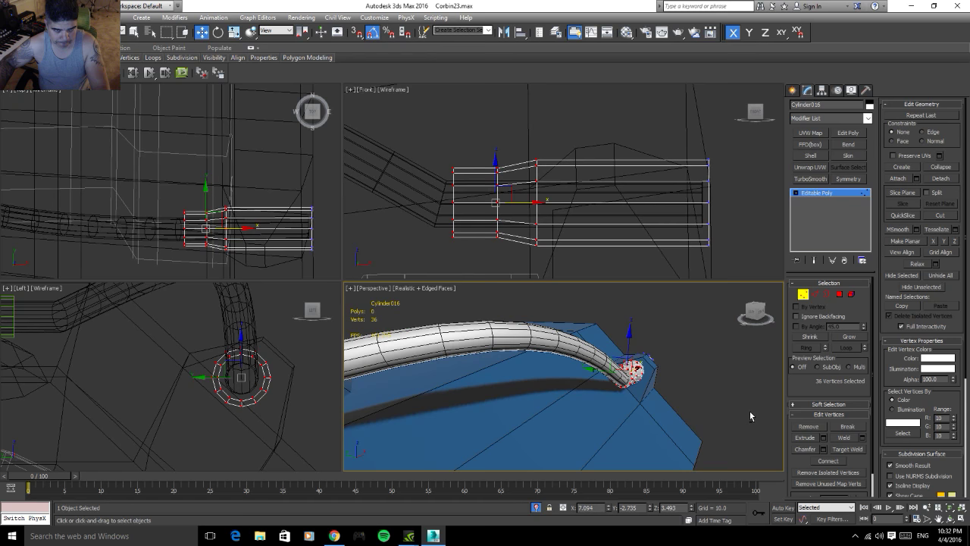
{"action": "left_click", "coordinate": [802, 294]}
{"action": "middle_click_drag", "start_coordinate": [655, 387], "coordinate": [703, 366], "text": "alt"}
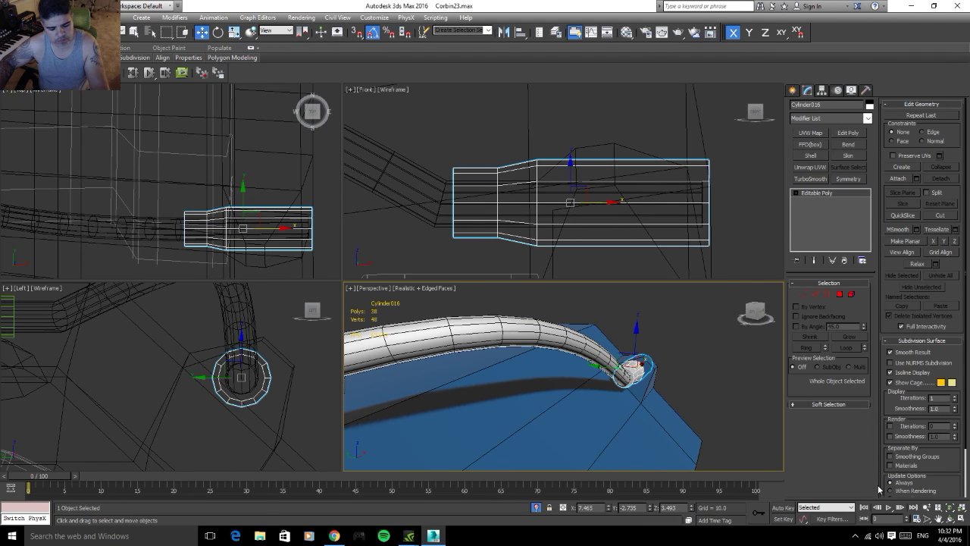
- Line up the hose spline's end vertices with the connector cylinder
{"action": "key", "text": "z"}
{"action": "middle_click_drag", "start_coordinate": [699, 402], "coordinate": [634, 365], "text": "alt"}
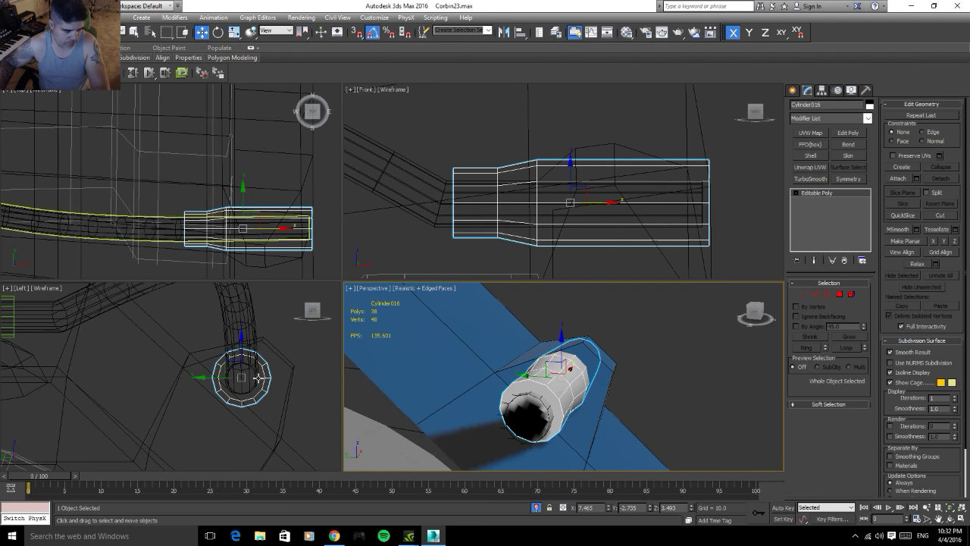
{"action": "scroll", "coordinate": [232, 372], "scroll_direction": "up", "scroll_amount": 2}
{"action": "scroll", "coordinate": [232, 371], "scroll_direction": "up", "scroll_amount": 2}
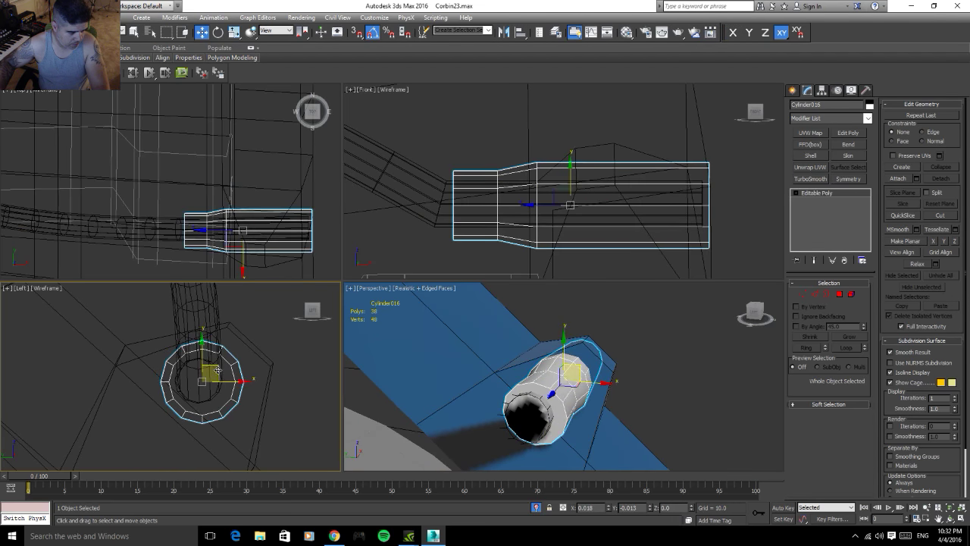
{"action": "left_click_drag", "start_coordinate": [214, 369], "coordinate": [219, 381]}
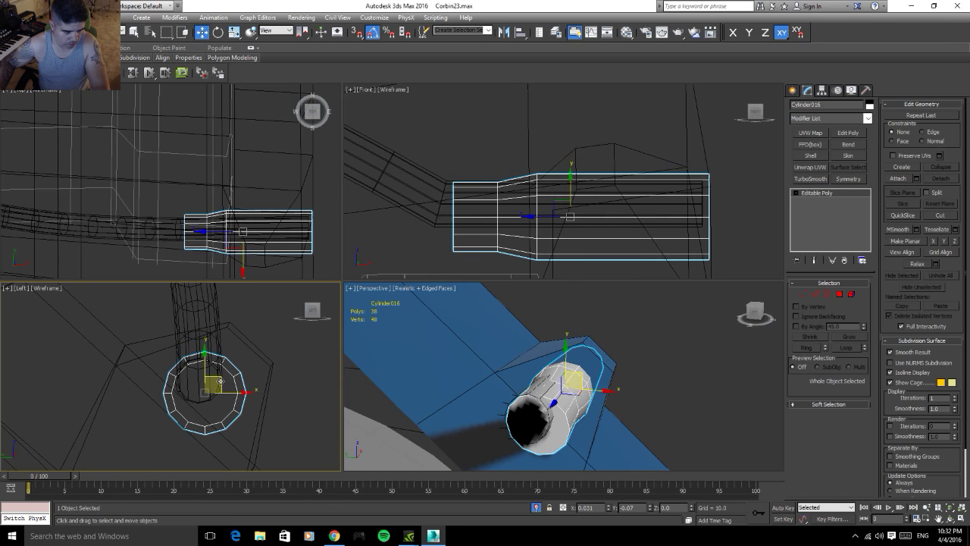
{"action": "middle_click_drag", "start_coordinate": [650, 382], "coordinate": [645, 398], "text": "alt"}
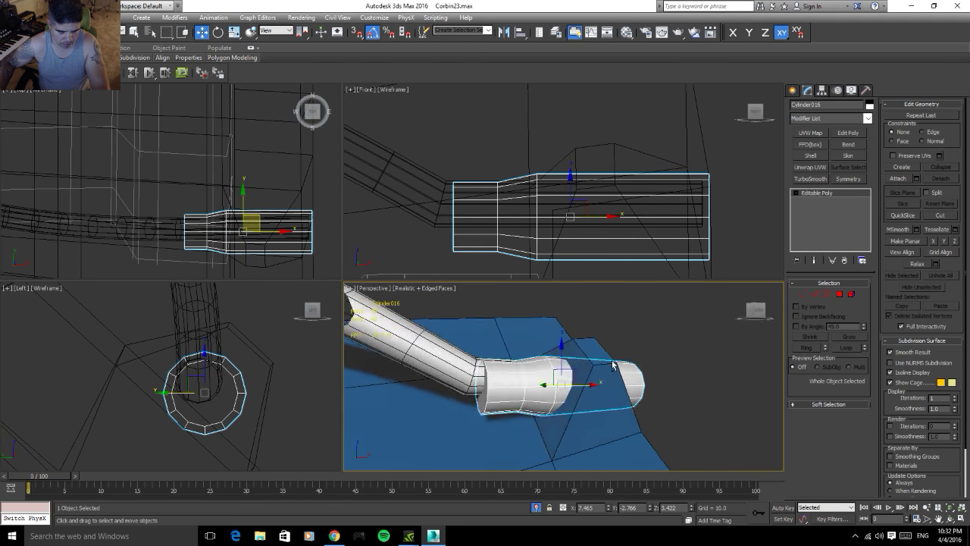
{"action": "left_click", "coordinate": [531, 383]}
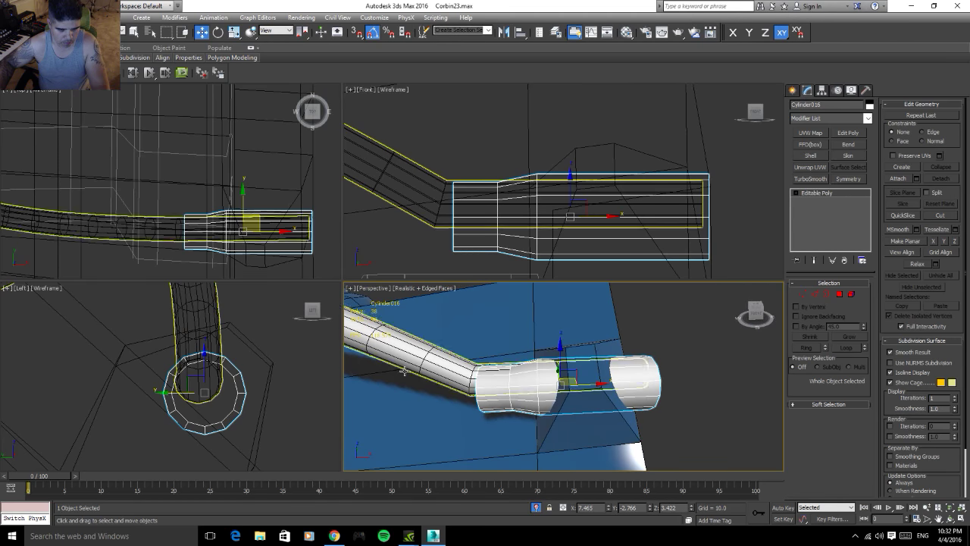
{"action": "middle_click_drag", "start_coordinate": [531, 383], "coordinate": [515, 378], "text": "alt"}
{"action": "left_click", "coordinate": [512, 377]}
{"action": "key", "text": "1"}
{"action": "left_click", "coordinate": [523, 377]}
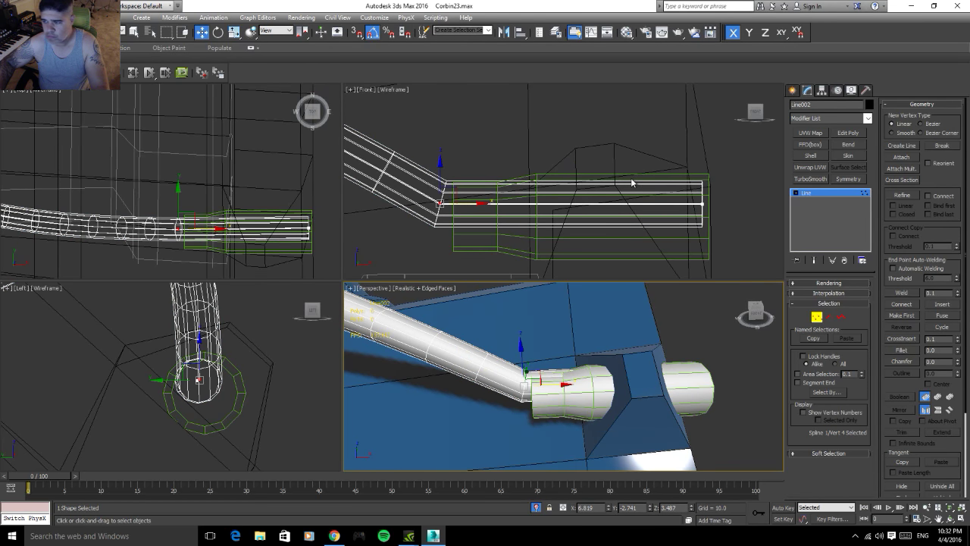
{"action": "left_click_drag", "start_coordinate": [409, 142], "coordinate": [518, 214]}
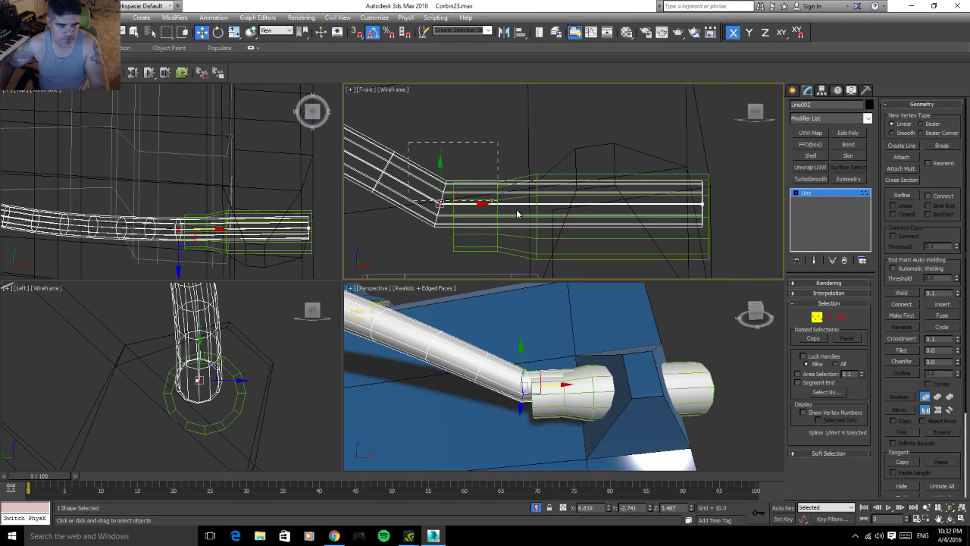
{"action": "left_click_drag", "start_coordinate": [756, 267], "coordinate": [756, 267]}
{"action": "right_click", "coordinate": [134, 378]}
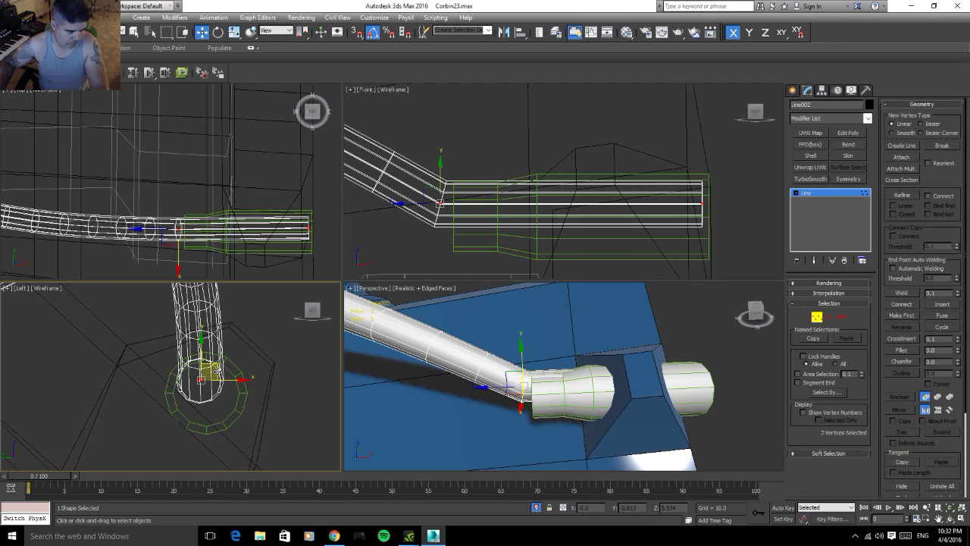
{"action": "left_click_drag", "start_coordinate": [206, 363], "coordinate": [206, 391]}
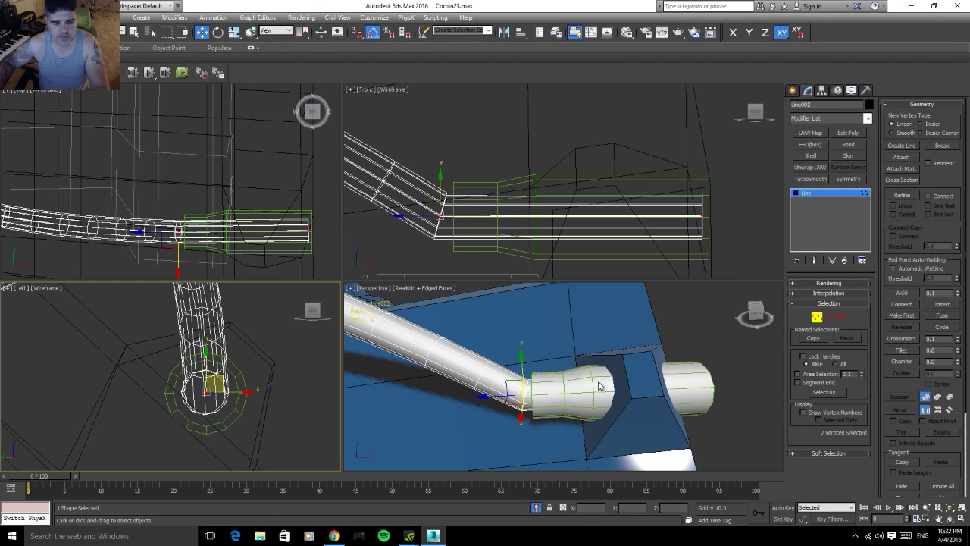
- Slide the hose's bend vertex further left along X
{"action": "left_click", "coordinate": [525, 379]}
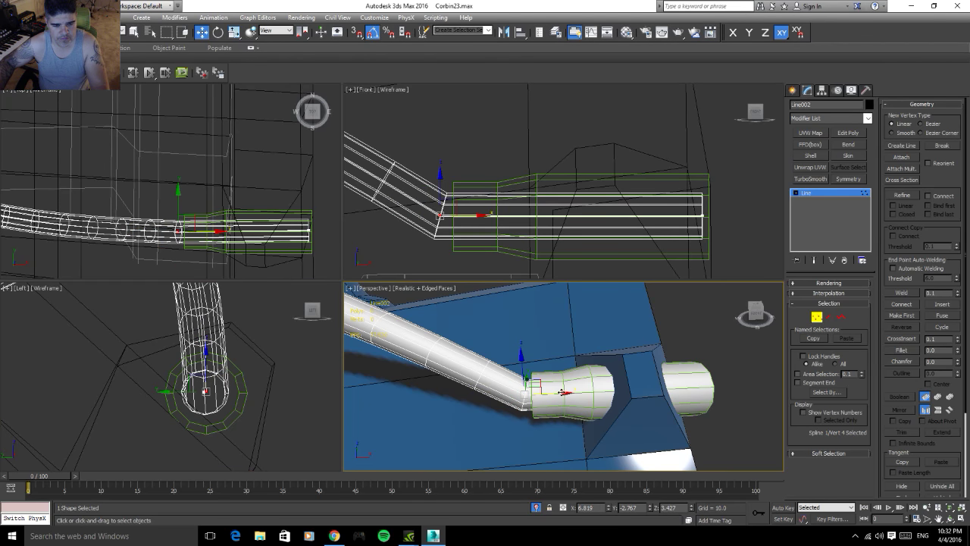
{"action": "mouse_move", "coordinate": [561, 392]}
{"action": "left_mouse_down"}
{"action": "mouse_move", "coordinate": [520, 405]}
{"action": "mouse_move", "coordinate": [471, 400]}
{"action": "left_mouse_up"}
{"action": "left_click", "coordinate": [816, 317]}
{"action": "scroll", "coordinate": [677, 335], "scroll_direction": "down", "scroll_amount": 5}
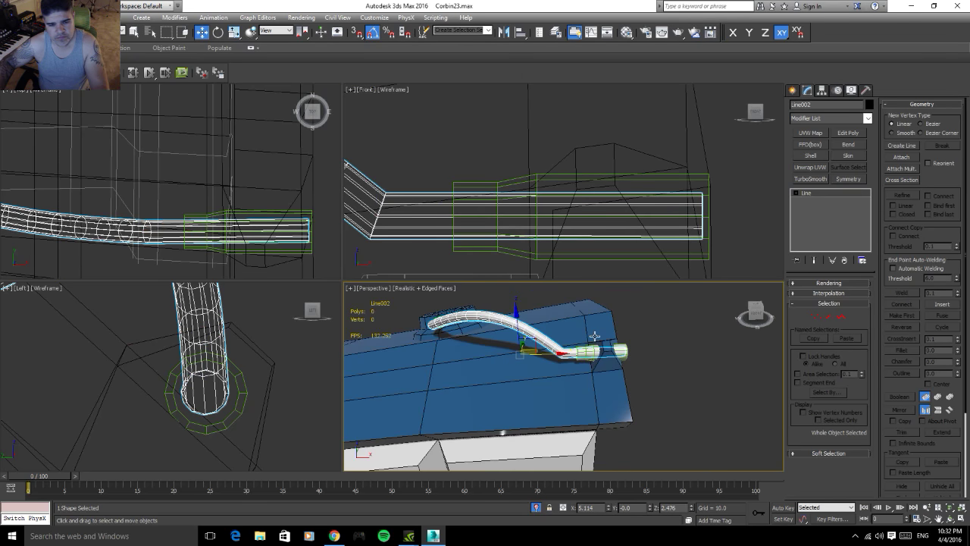
{"action": "left_click", "coordinate": [649, 390]}
{"action": "mouse_move", "coordinate": [649, 391]}
{"action": "middle_mouse_down", "text": "alt"}
{"action": "mouse_move", "coordinate": [627, 390]}
{"action": "mouse_move", "coordinate": [740, 402]}
{"action": "mouse_move", "coordinate": [573, 401]}
{"action": "mouse_move", "coordinate": [670, 367]}
{"action": "mouse_move", "coordinate": [636, 341]}
{"action": "middle_mouse_up", "text": "alt"}
- Shift the top curve vertex in XY and raise the end vertex so the hose runs straight into the connector
{"action": "left_click", "coordinate": [626, 376]}
{"action": "left_click", "coordinate": [641, 335]}
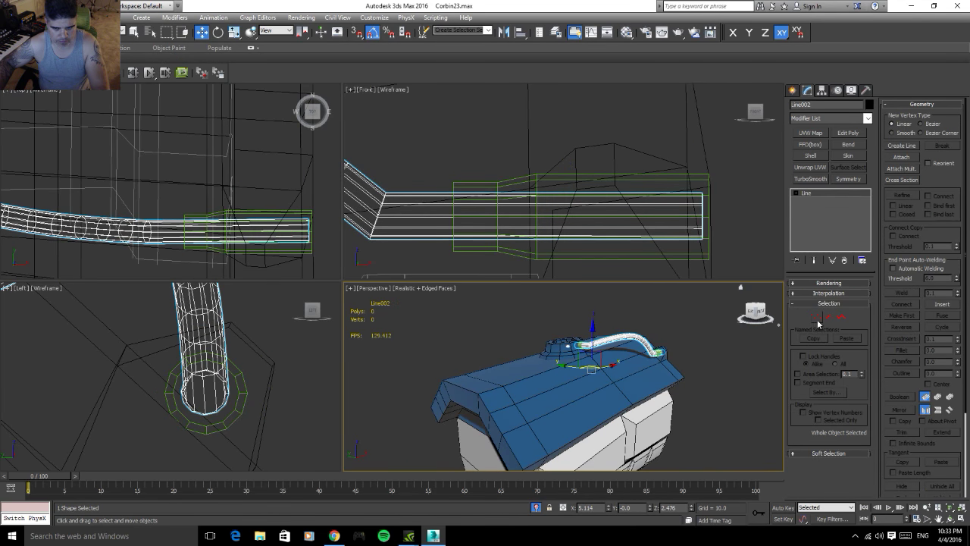
{"action": "left_click", "coordinate": [817, 319]}
{"action": "scroll", "coordinate": [532, 175], "scroll_direction": "down", "scroll_amount": 5}
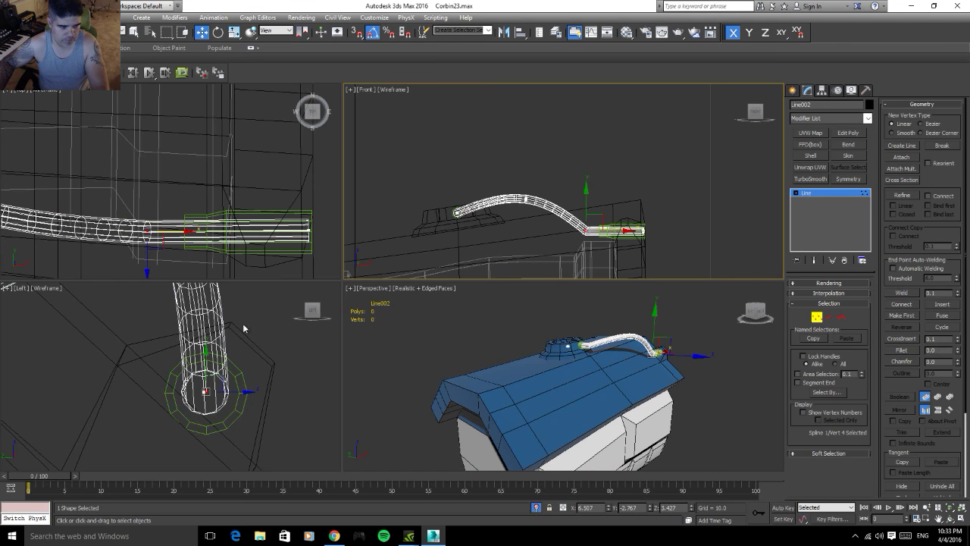
{"action": "scroll", "coordinate": [243, 327], "scroll_direction": "down", "scroll_amount": 5}
{"action": "left_click_drag", "start_coordinate": [255, 383], "coordinate": [253, 379]}
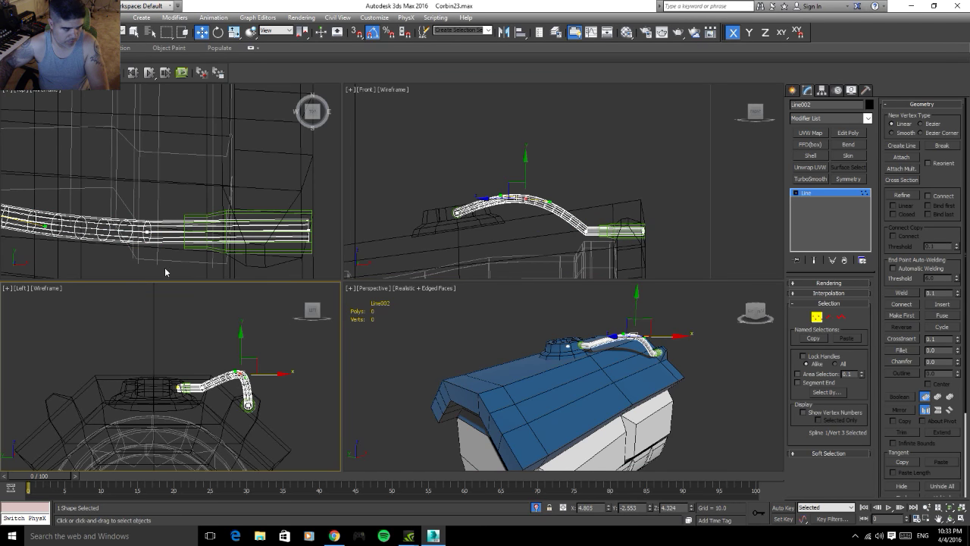
{"action": "scroll", "coordinate": [179, 181], "scroll_direction": "down", "scroll_amount": 3}
{"action": "scroll", "coordinate": [118, 170], "scroll_direction": "down", "scroll_amount": 3}
{"action": "scroll", "coordinate": [118, 170], "scroll_direction": "up", "scroll_amount": 3}
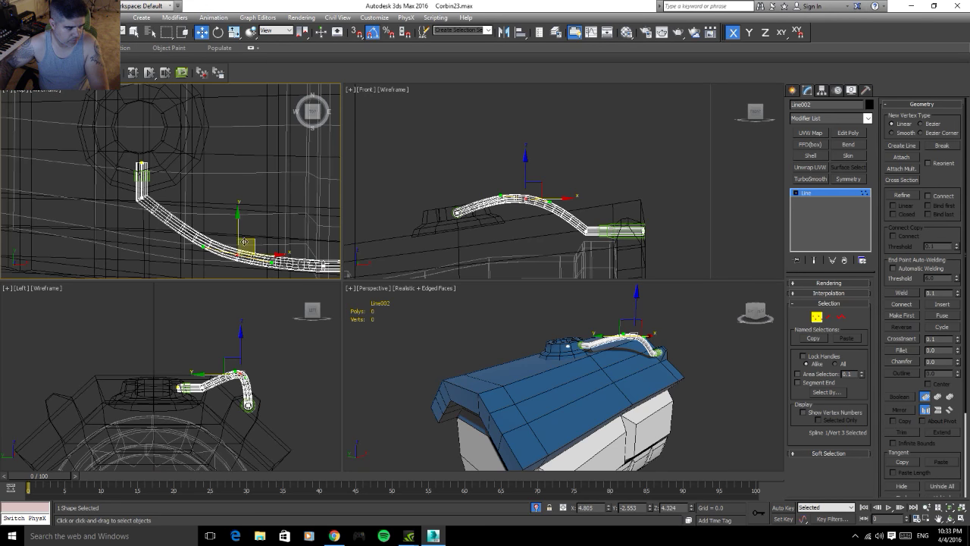
{"action": "left_click_drag", "start_coordinate": [252, 240], "coordinate": [218, 231]}
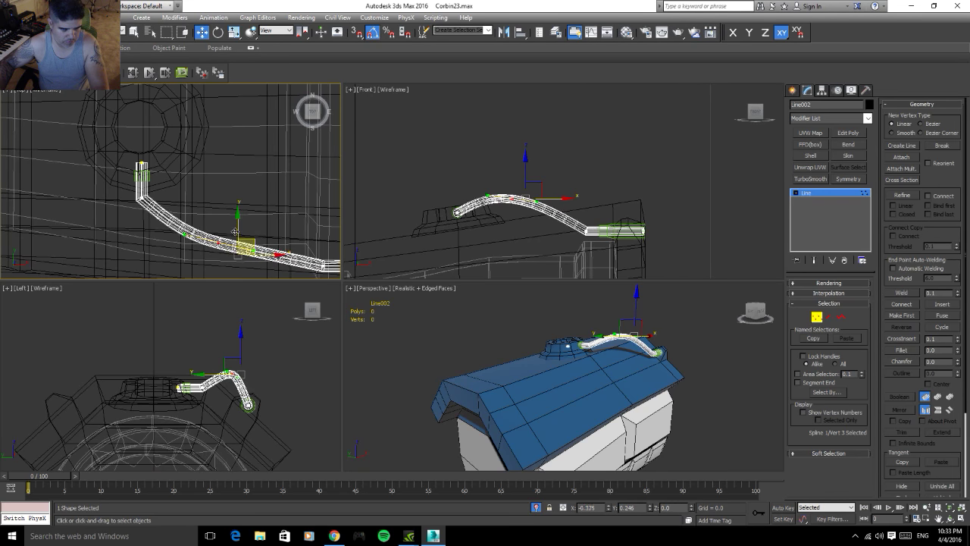
{"action": "scroll", "coordinate": [143, 183], "scroll_direction": "up", "scroll_amount": 5}
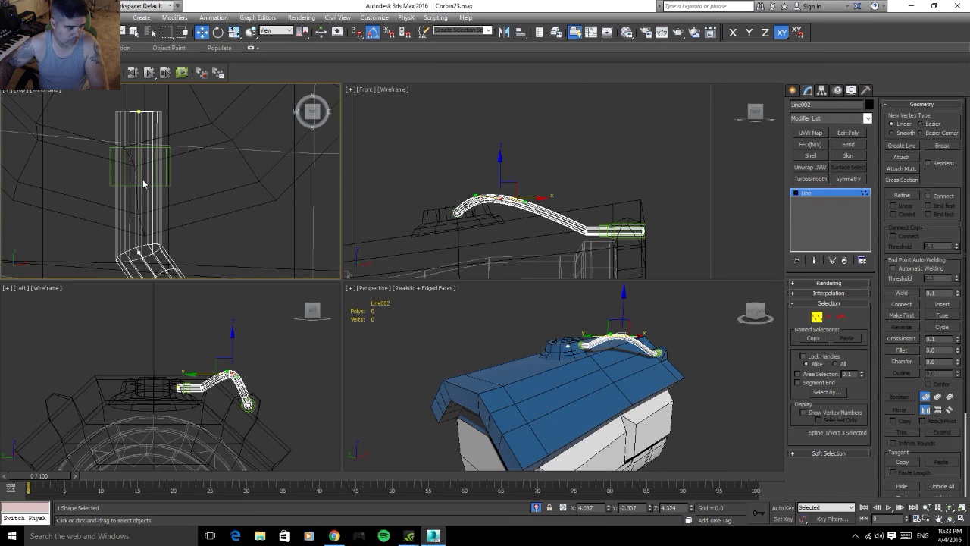
{"action": "left_click", "coordinate": [137, 253]}
{"action": "left_click_drag", "start_coordinate": [138, 237], "coordinate": [140, 179]}
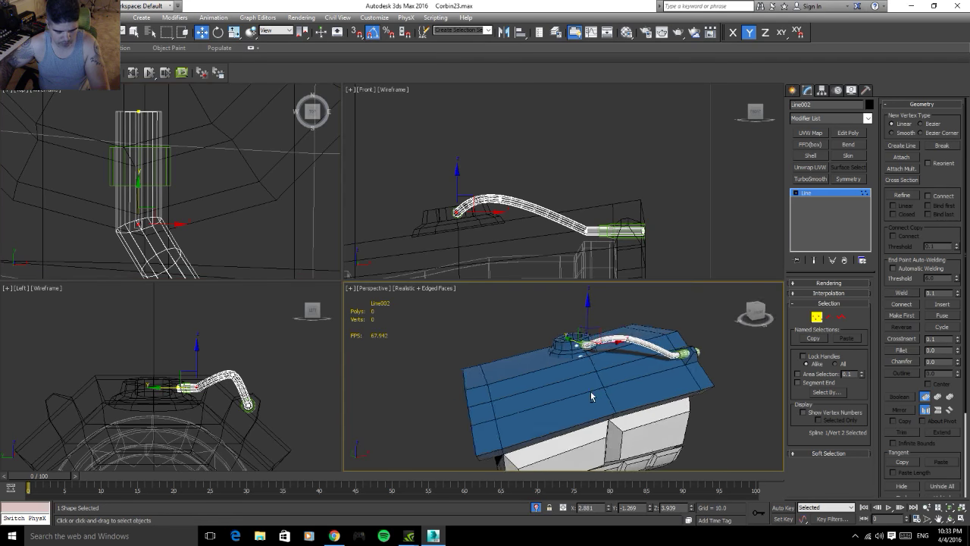
{"action": "mouse_move", "coordinate": [669, 360]}
{"action": "middle_mouse_down", "text": "alt"}
{"action": "mouse_move", "coordinate": [651, 415]}
{"action": "mouse_move", "coordinate": [830, 299]}
{"action": "middle_mouse_up", "text": "alt"}
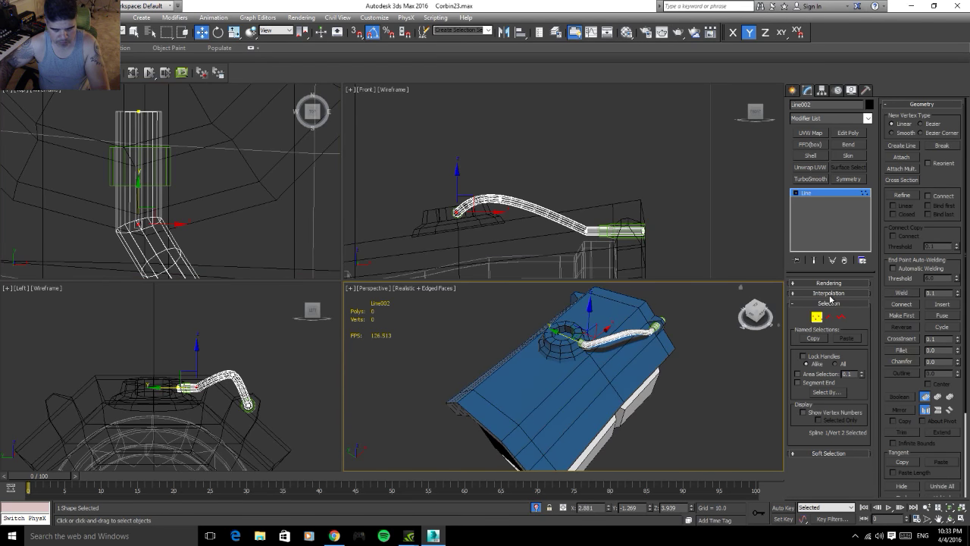
{"action": "left_click", "coordinate": [817, 319]}
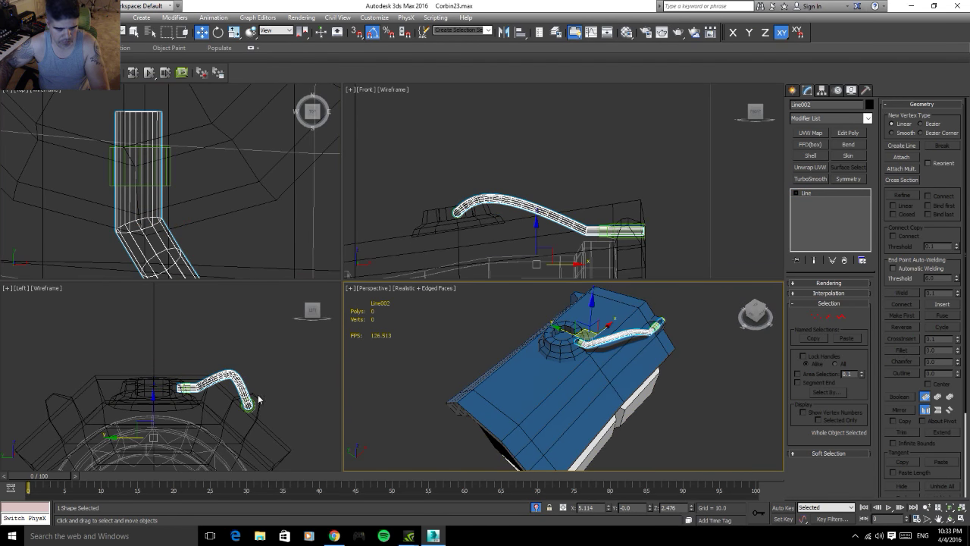
- Mirror the hose and both connectors on X as an instance and move the copy to the opposite side
{"action": "left_click", "coordinate": [210, 400]}
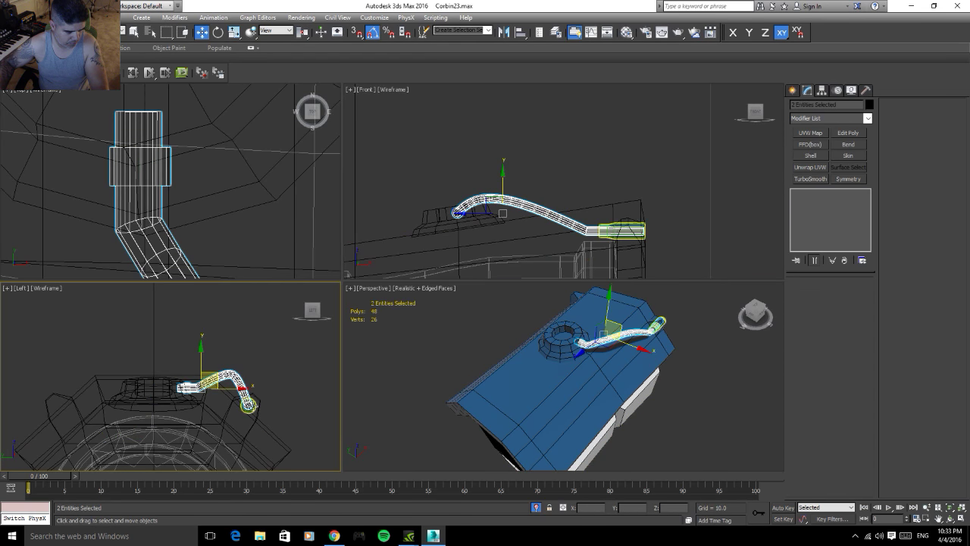
{"action": "left_click", "coordinate": [253, 409], "text": "ctrl"}
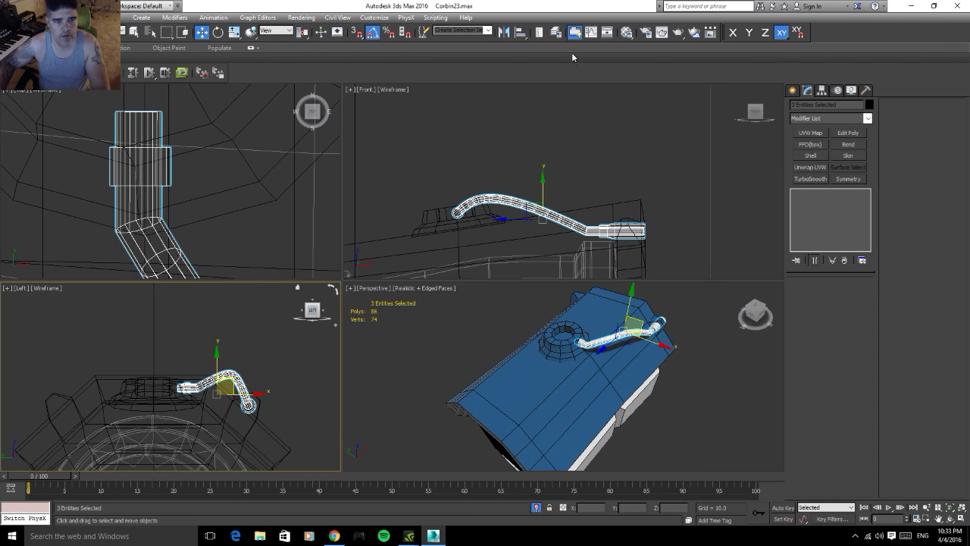
{"action": "left_click", "coordinate": [503, 34]}
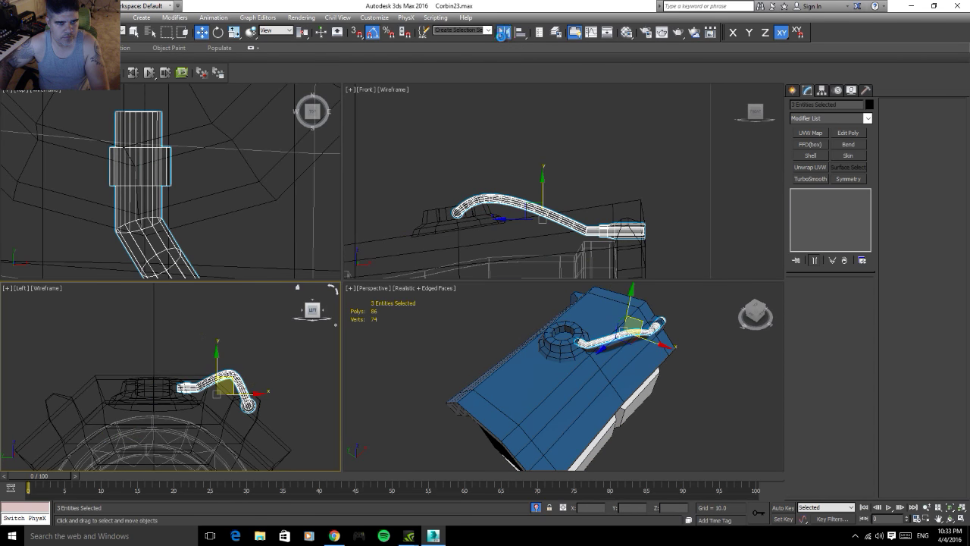
{"action": "left_click", "coordinate": [464, 300]}
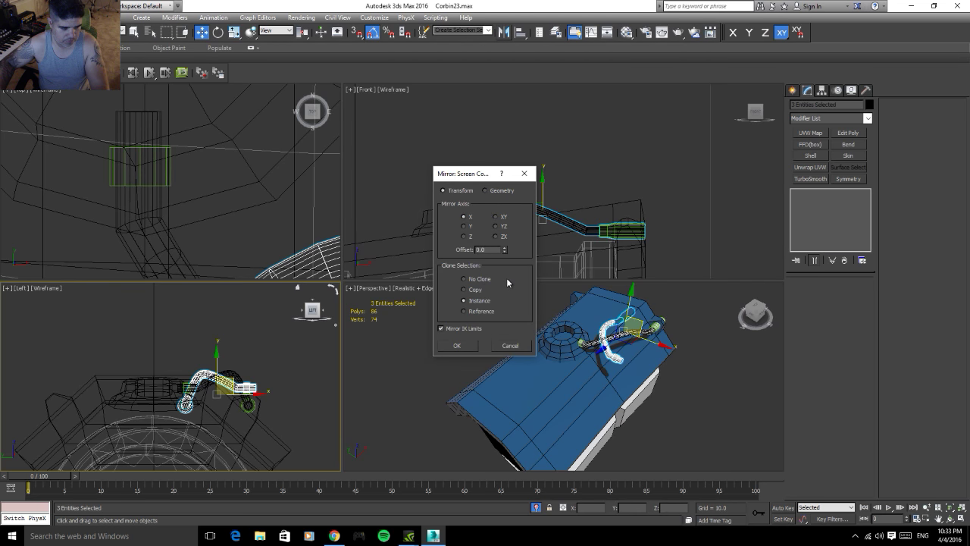
{"action": "left_click", "coordinate": [467, 347]}
{"action": "mouse_move", "coordinate": [250, 391]}
{"action": "left_mouse_down"}
{"action": "mouse_move", "coordinate": [265, 391]}
{"action": "mouse_move", "coordinate": [119, 390]}
{"action": "left_mouse_up"}
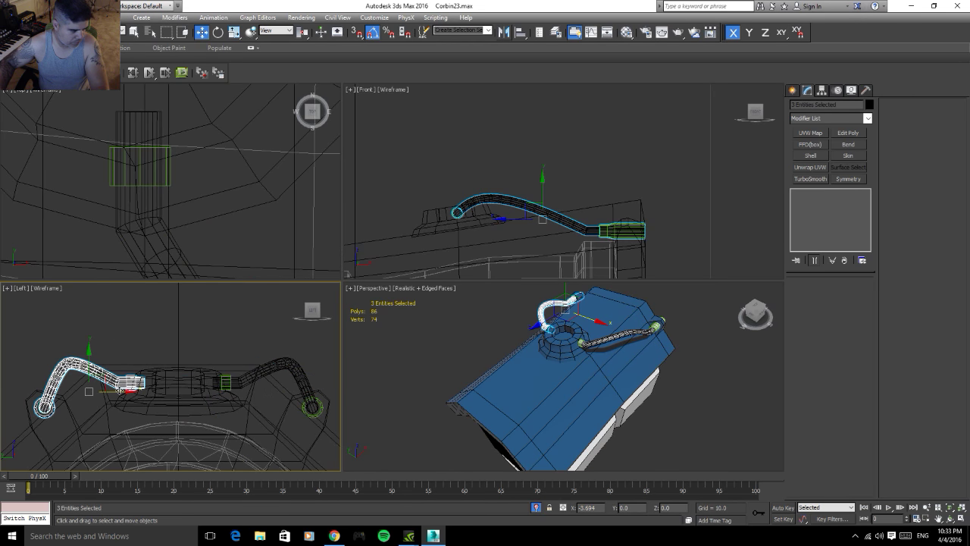
{"action": "mouse_move", "coordinate": [489, 341]}
{"action": "middle_mouse_down", "text": "alt"}
{"action": "mouse_move", "coordinate": [598, 337]}
{"action": "mouse_move", "coordinate": [434, 327]}
{"action": "mouse_move", "coordinate": [488, 331]}
{"action": "mouse_move", "coordinate": [453, 334]}
{"action": "middle_mouse_up", "text": "alt"}
- Select Box060 and pick its two nose polygons, starting with Polygon 13
{"action": "left_click", "coordinate": [452, 333]}
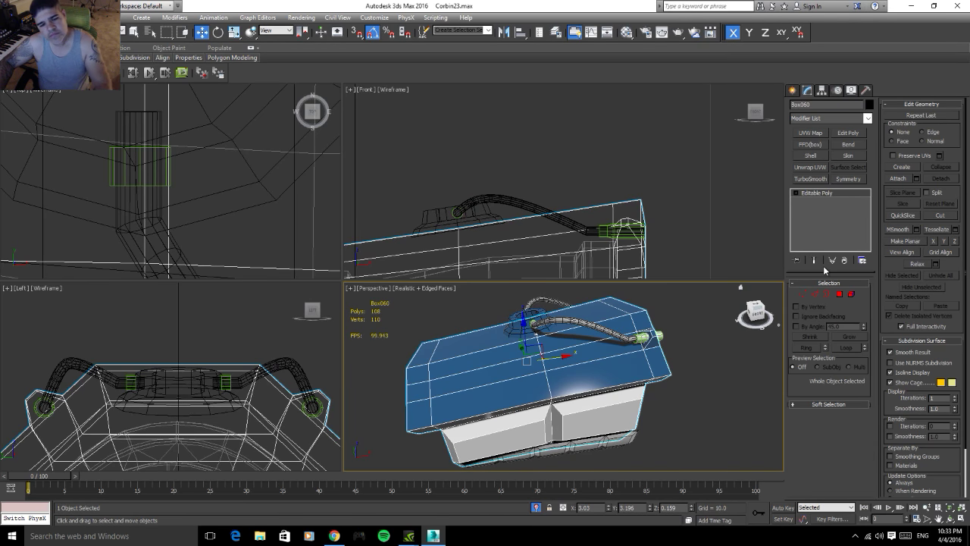
{"action": "mouse_move", "coordinate": [686, 357]}
{"action": "middle_mouse_down", "text": "alt"}
{"action": "mouse_move", "coordinate": [697, 377]}
{"action": "mouse_move", "coordinate": [614, 365]}
{"action": "middle_mouse_up", "text": "alt"}
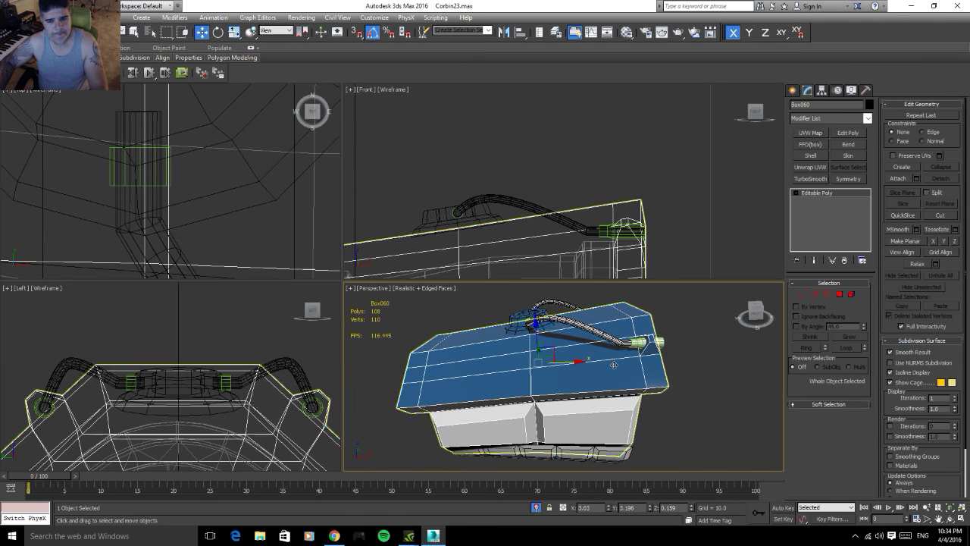
{"action": "left_click", "coordinate": [839, 294]}
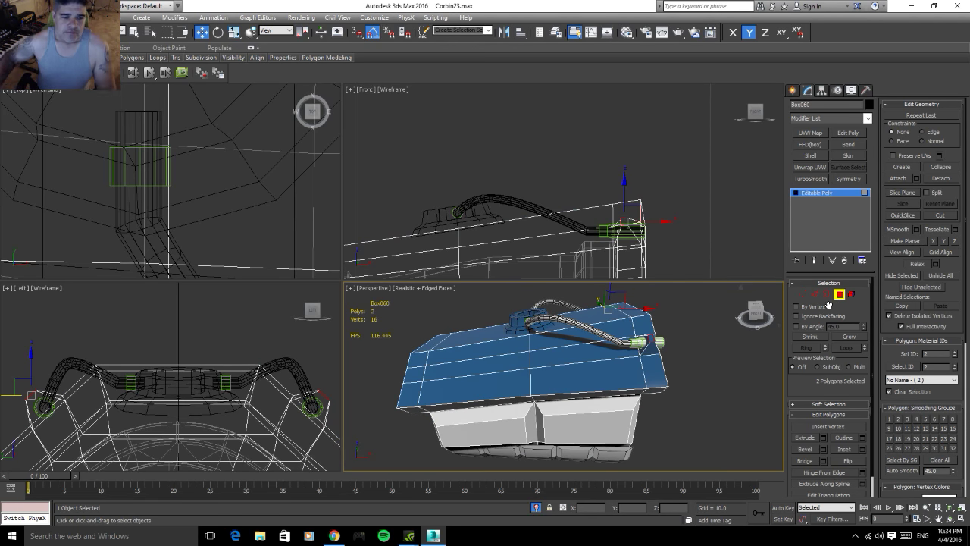
{"action": "left_click", "coordinate": [504, 364]}
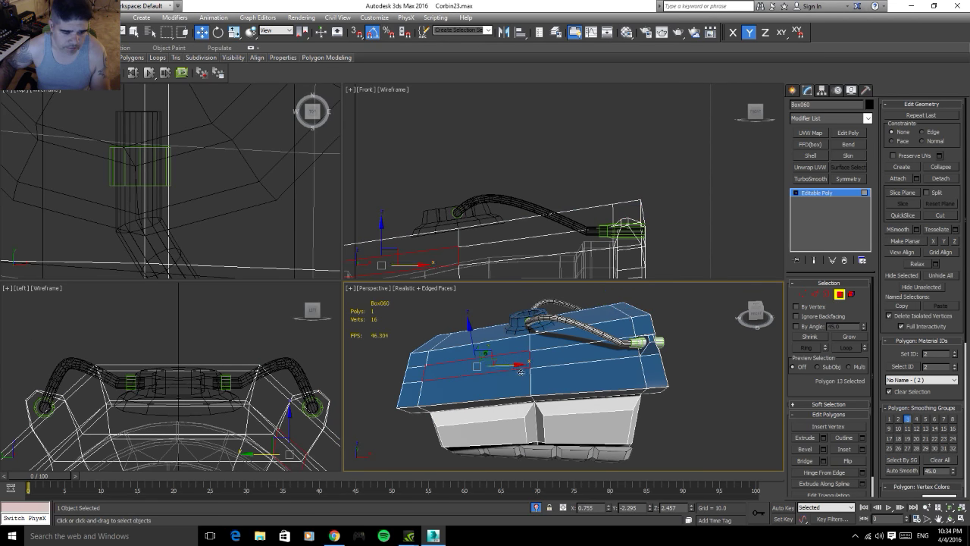
{"action": "mouse_move", "coordinate": [503, 365]}
{"action": "middle_mouse_down", "text": "alt"}
{"action": "mouse_move", "coordinate": [645, 430]}
{"action": "mouse_move", "coordinate": [608, 348]}
{"action": "middle_mouse_up", "text": "alt"}
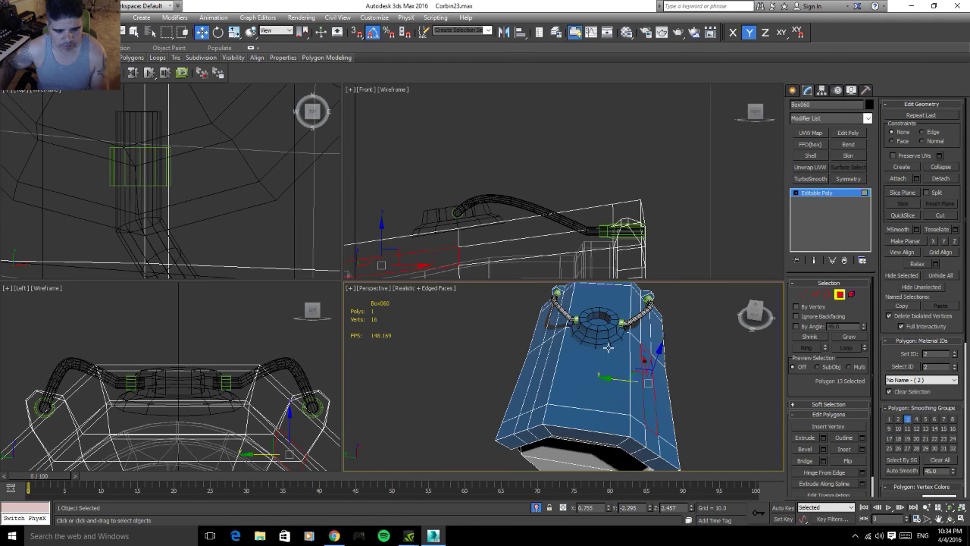
{"action": "left_click", "coordinate": [542, 370], "text": "ctrl"}
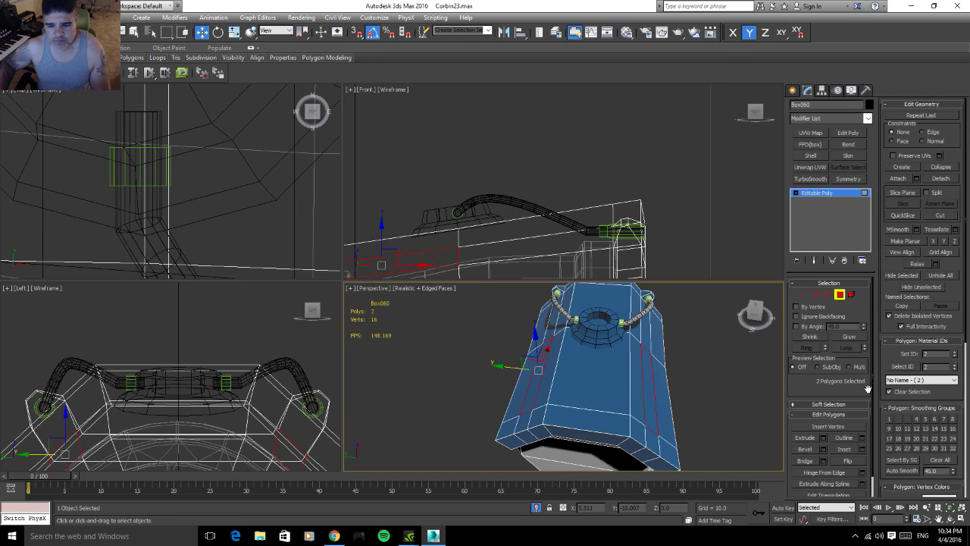
- Bevel the two selected front polygons, raising the height to about 0.96
{"action": "left_click", "coordinate": [824, 449]}
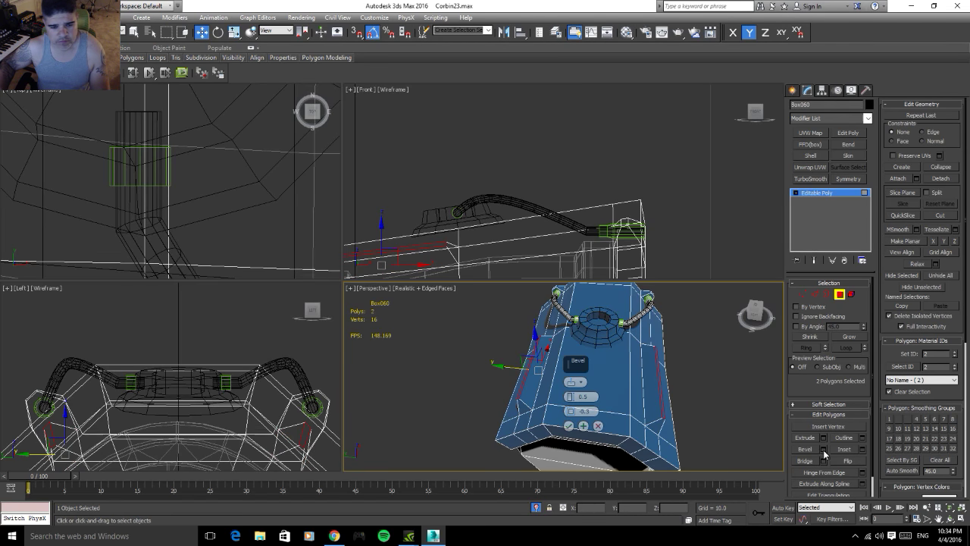
{"action": "middle_click_drag", "start_coordinate": [672, 373], "coordinate": [570, 399], "text": "alt"}
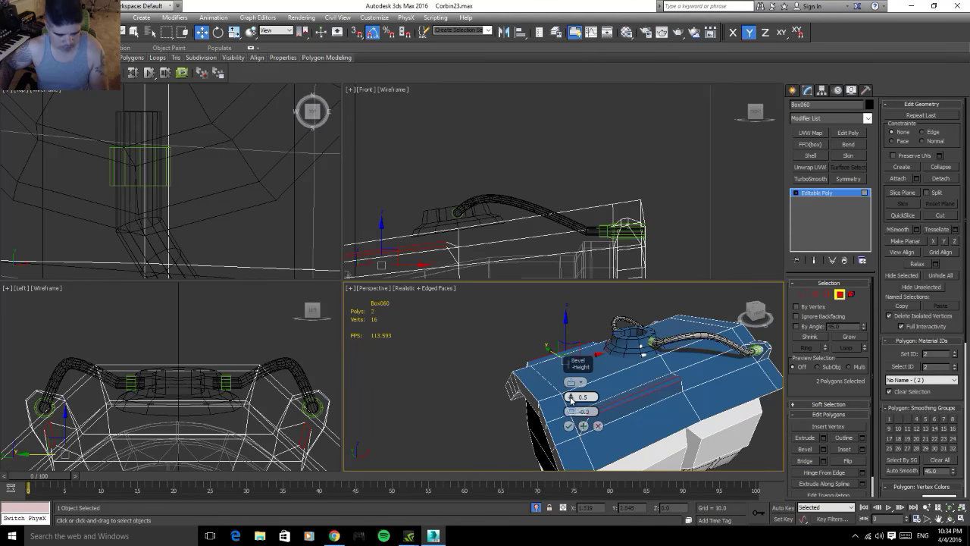
{"action": "left_click_drag", "start_coordinate": [571, 400], "coordinate": [571, 394]}
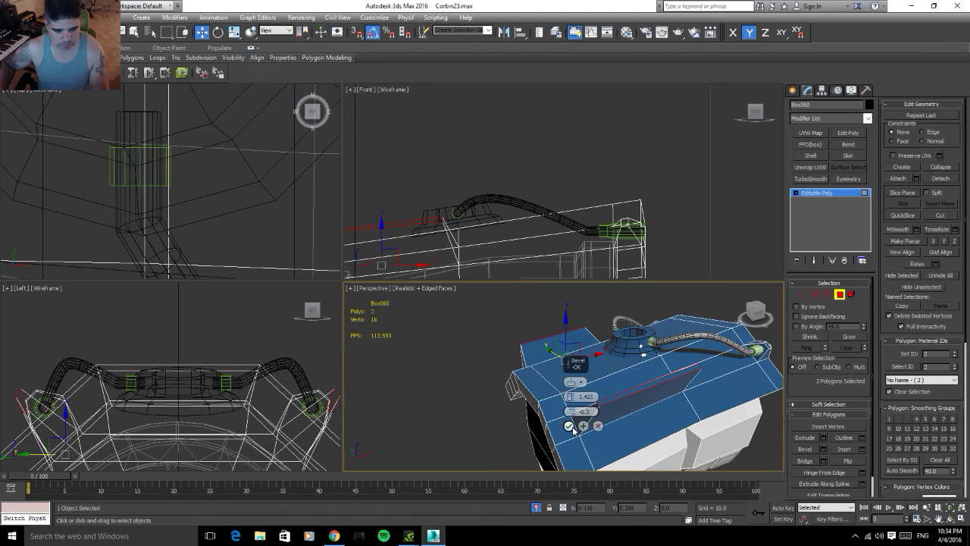
{"action": "left_click", "coordinate": [569, 426]}
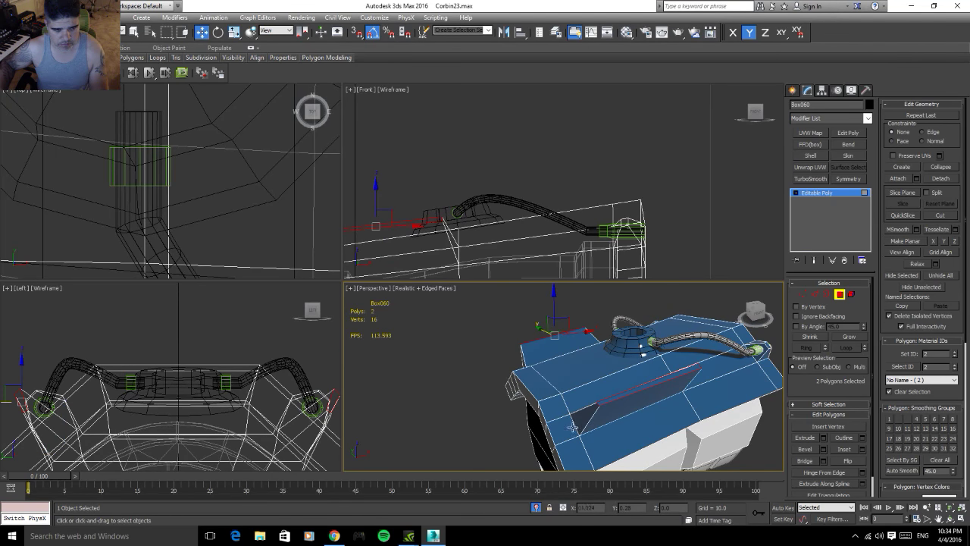
- Shift the bevelled polygons sideways along X and lower, then grow the selection to six polygons
{"action": "middle_click_drag", "start_coordinate": [493, 211], "coordinate": [530, 194]}
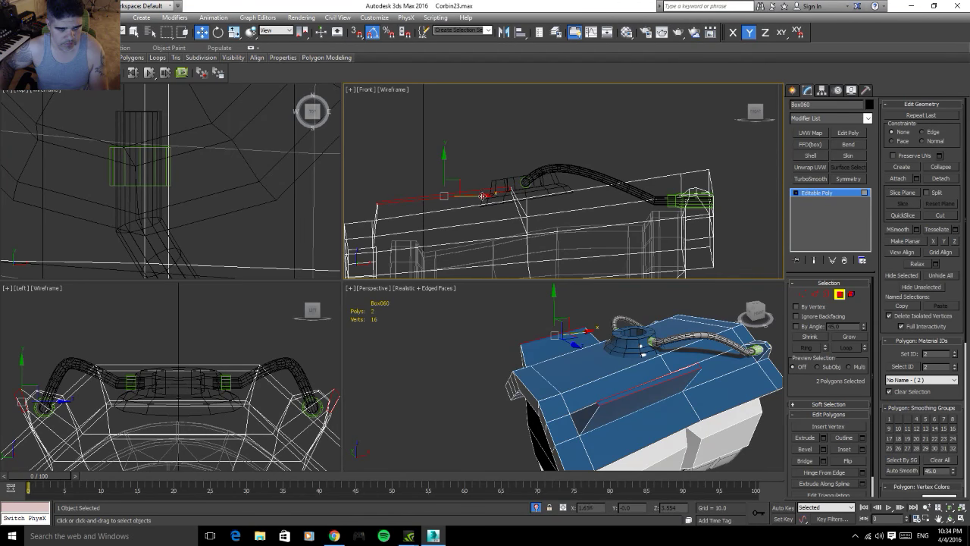
{"action": "left_click_drag", "start_coordinate": [483, 196], "coordinate": [547, 185]}
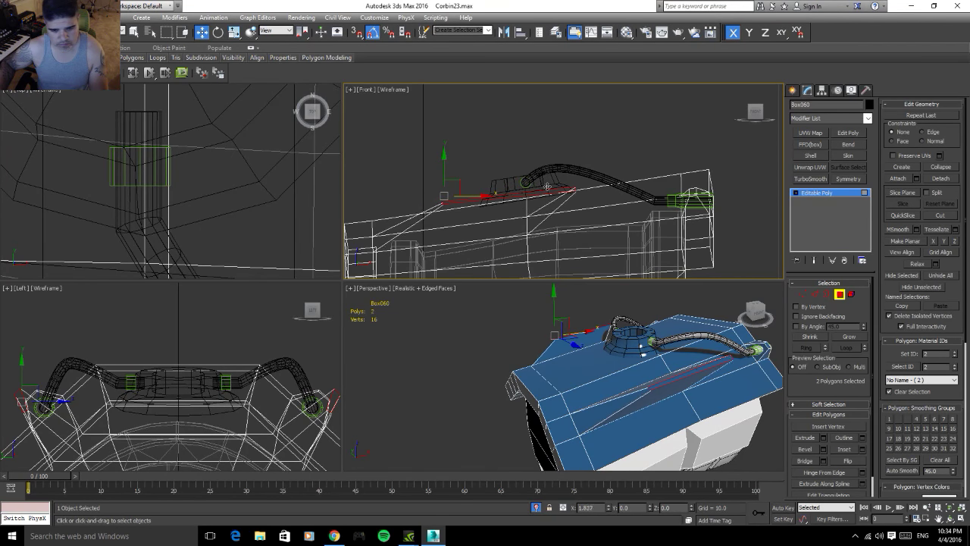
{"action": "mouse_move", "coordinate": [667, 394]}
{"action": "middle_mouse_down", "text": "alt"}
{"action": "mouse_move", "coordinate": [781, 435]}
{"action": "mouse_move", "coordinate": [626, 419]}
{"action": "mouse_move", "coordinate": [721, 431]}
{"action": "mouse_move", "coordinate": [671, 427]}
{"action": "mouse_move", "coordinate": [672, 409]}
{"action": "middle_mouse_up", "text": "alt"}
{"action": "mouse_move", "coordinate": [609, 381]}
{"action": "middle_mouse_down", "text": "alt"}
{"action": "mouse_move", "coordinate": [565, 408]}
{"action": "mouse_move", "coordinate": [551, 378]}
{"action": "middle_mouse_up", "text": "alt"}
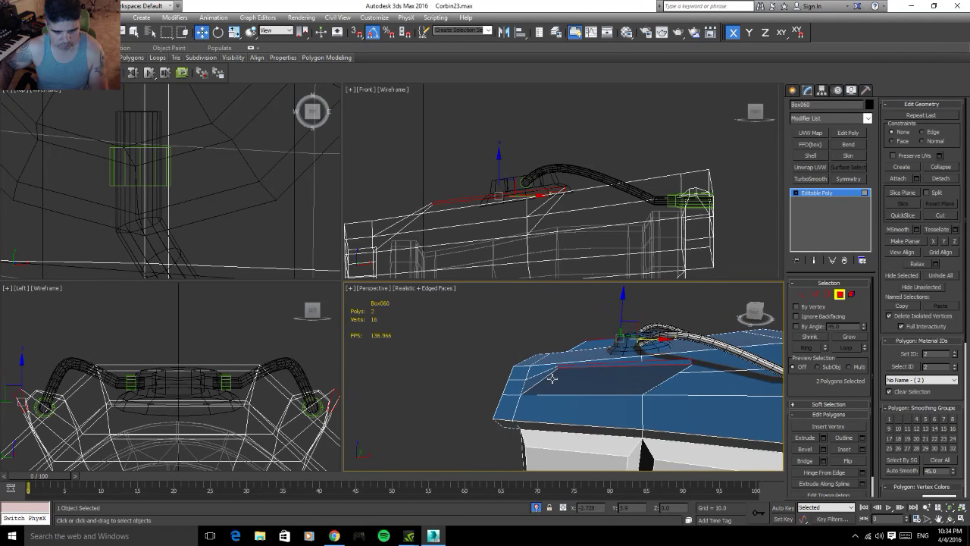
{"action": "left_click_drag", "start_coordinate": [552, 378], "coordinate": [644, 384]}
{"action": "middle_click_drag", "start_coordinate": [645, 385], "coordinate": [676, 386], "text": "alt"}
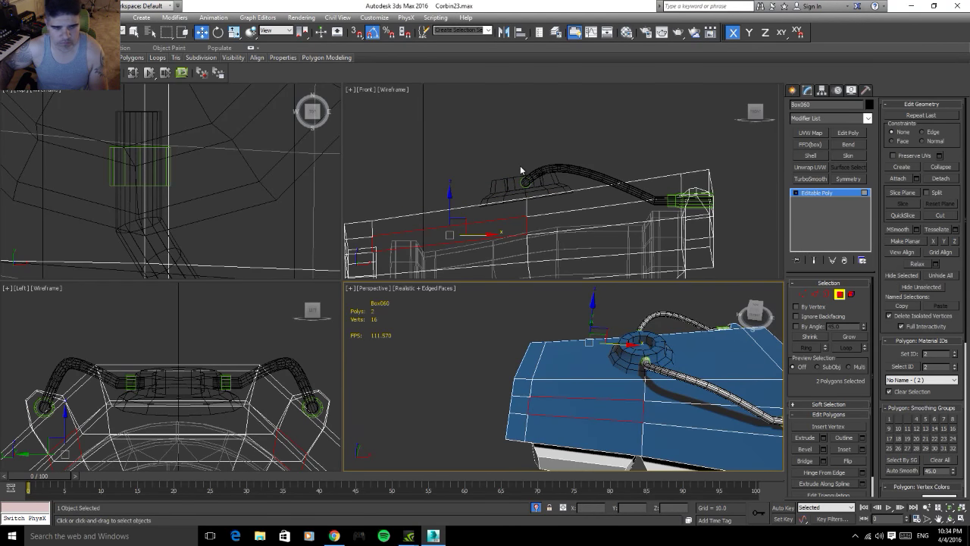
{"action": "scroll", "coordinate": [522, 168], "scroll_direction": "up", "scroll_amount": 1}
{"action": "scroll", "coordinate": [523, 168], "scroll_direction": "down", "scroll_amount": 3}
{"action": "scroll", "coordinate": [524, 168], "scroll_direction": "up", "scroll_amount": 5}
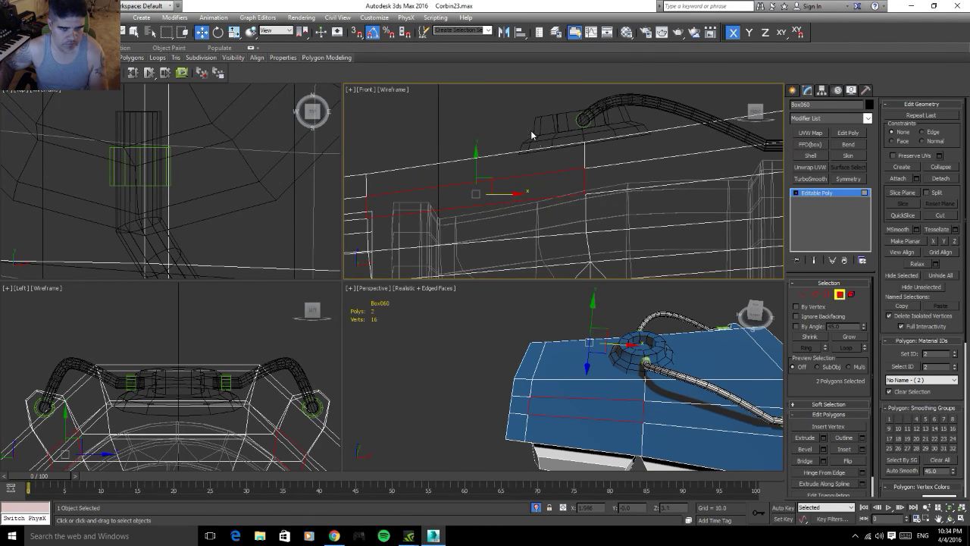
{"action": "left_click", "coordinate": [538, 159], "text": "ctrl"}
{"action": "left_click", "coordinate": [653, 125], "text": "ctrl"}
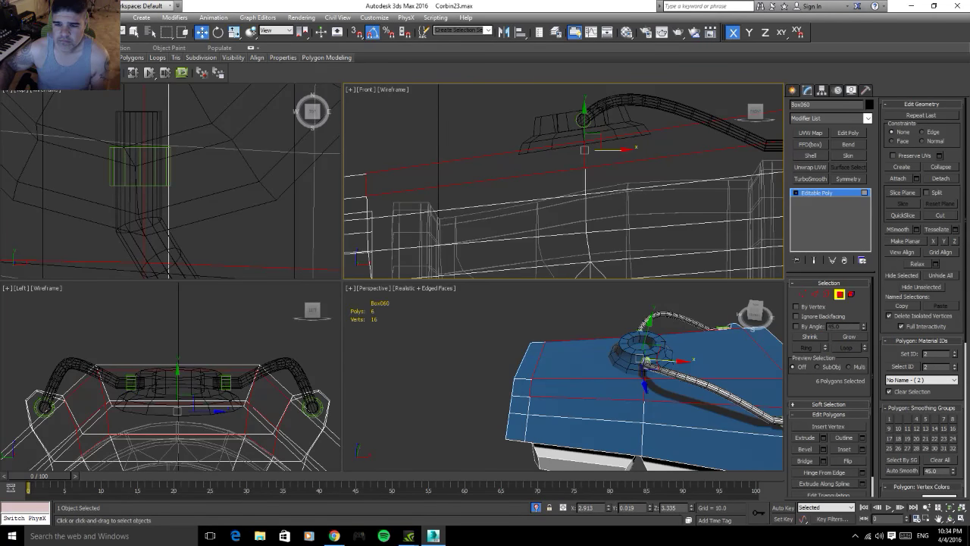
- Select a ring of 36 edges running around the blue body
{"action": "left_click", "coordinate": [815, 295]}
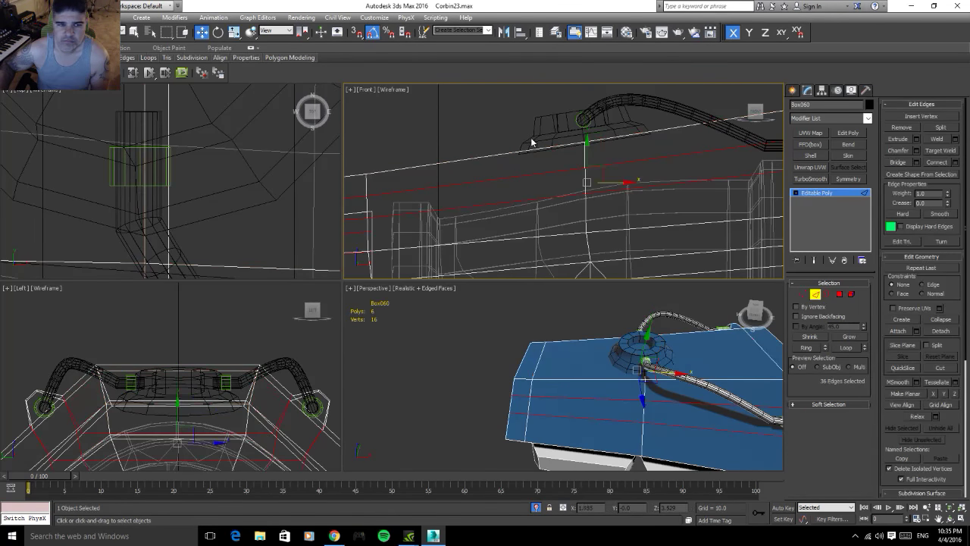
{"action": "left_click", "coordinate": [540, 174]}
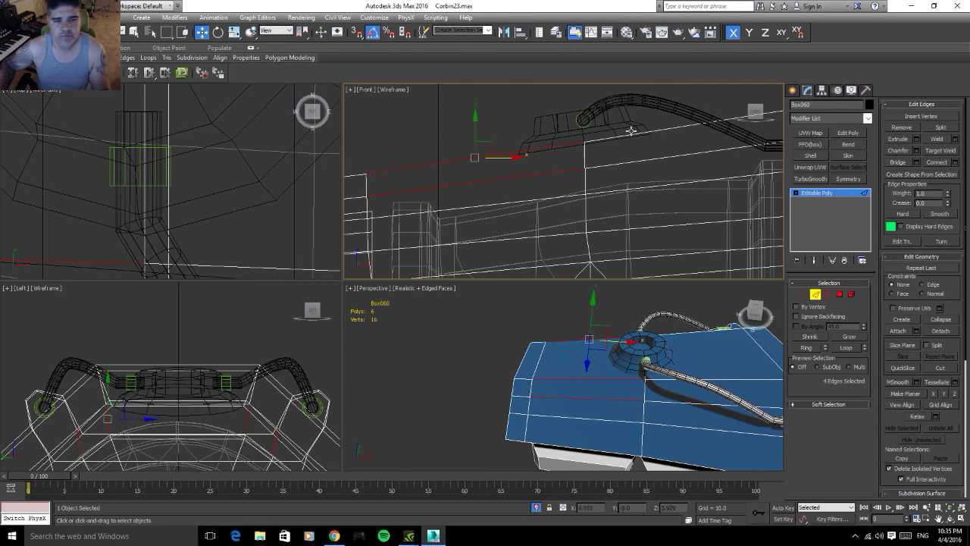
{"action": "left_click", "coordinate": [660, 168]}
{"action": "left_click", "coordinate": [809, 347]}
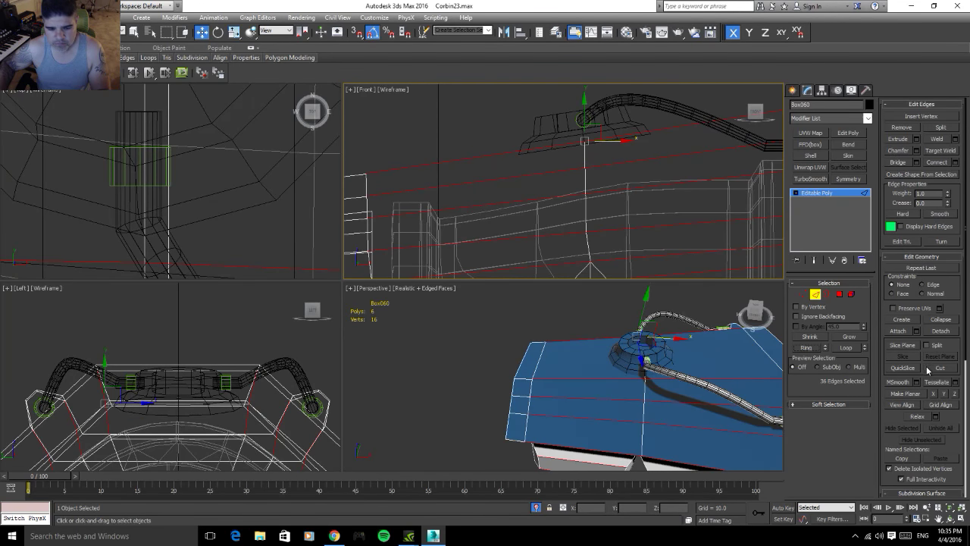
{"action": "scroll", "coordinate": [538, 235], "scroll_direction": "down", "scroll_amount": 5}
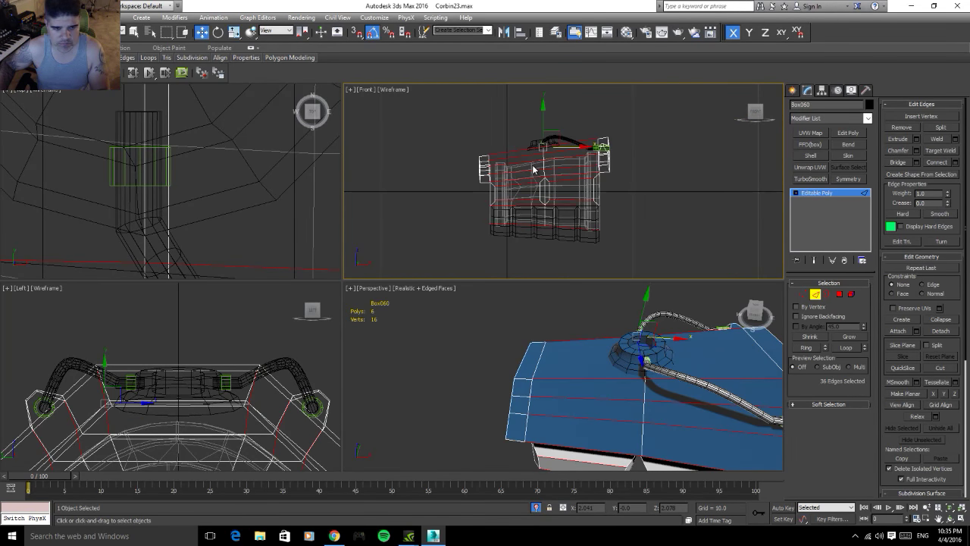
{"action": "left_click", "coordinate": [852, 295]}
{"action": "middle_click_drag", "start_coordinate": [606, 394], "coordinate": [593, 407], "text": "alt"}
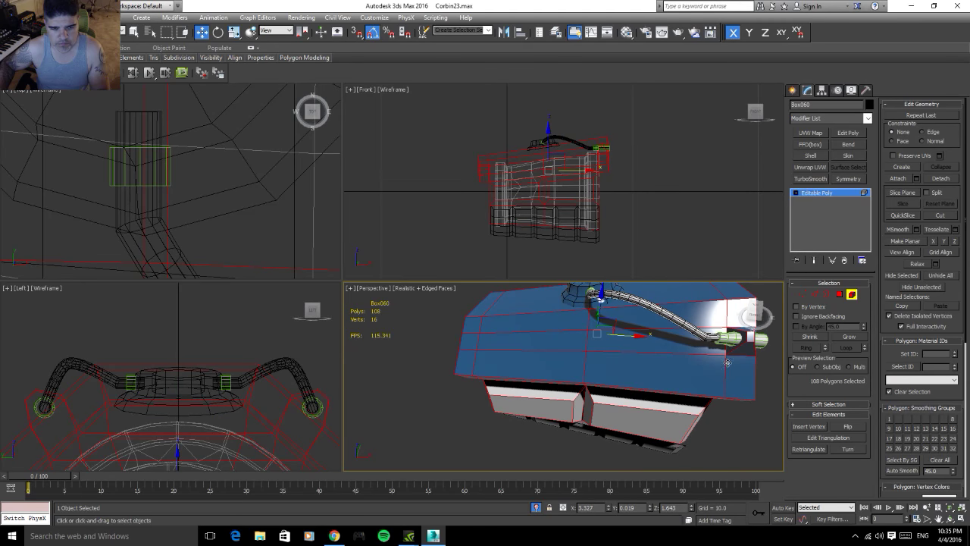
{"action": "middle_click_drag", "start_coordinate": [657, 378], "coordinate": [782, 307], "text": "alt"}
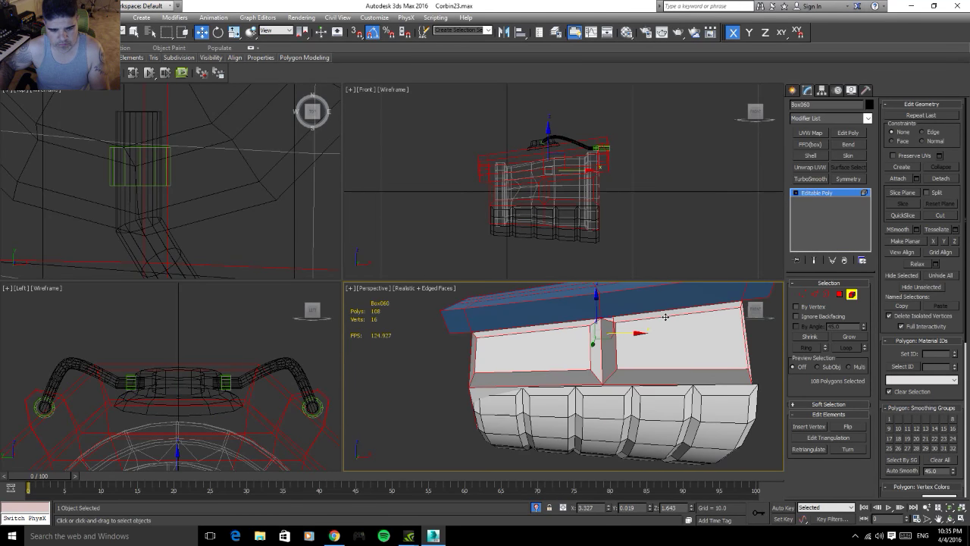
{"action": "left_click", "coordinate": [815, 296]}
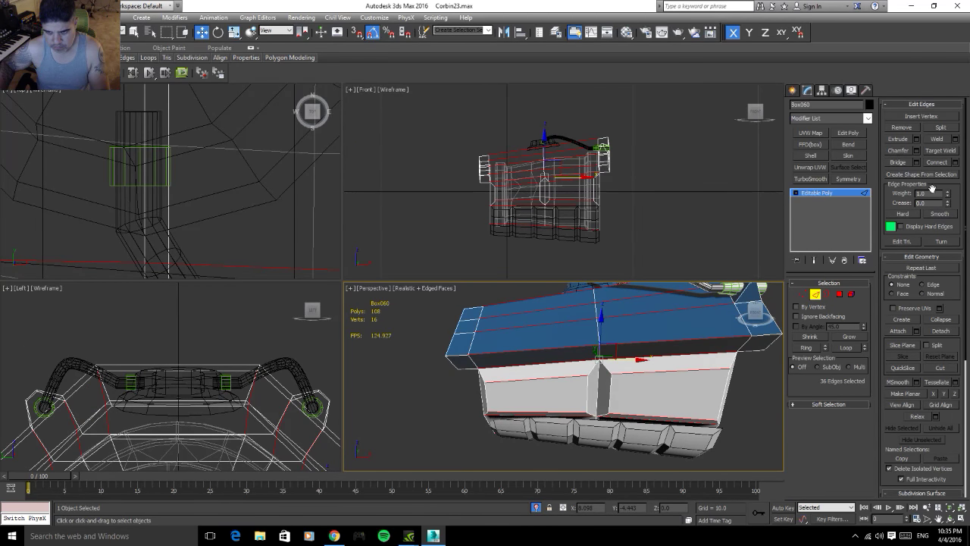
- Connect the edge ring with 2 segments and slide 0, raising the body to 180 polygons
{"action": "left_click", "coordinate": [955, 163]}
{"action": "middle_click_drag", "start_coordinate": [582, 360], "coordinate": [623, 380], "text": "alt"}
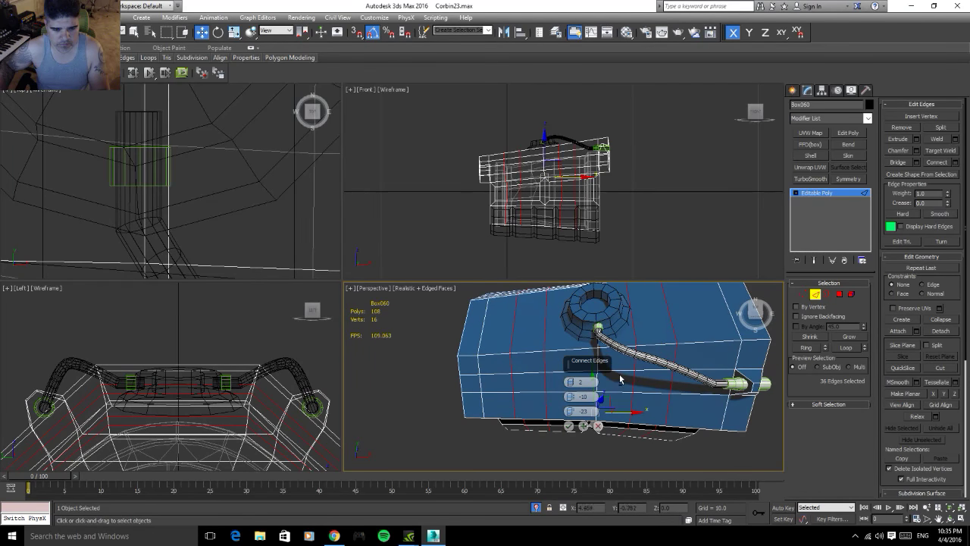
{"action": "right_click", "coordinate": [578, 415]}
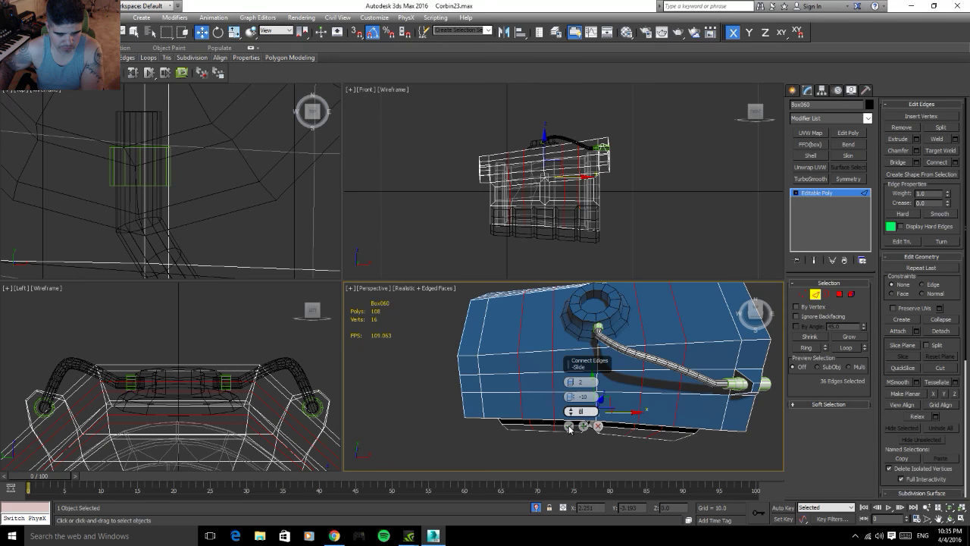
{"action": "key", "text": "Return"}
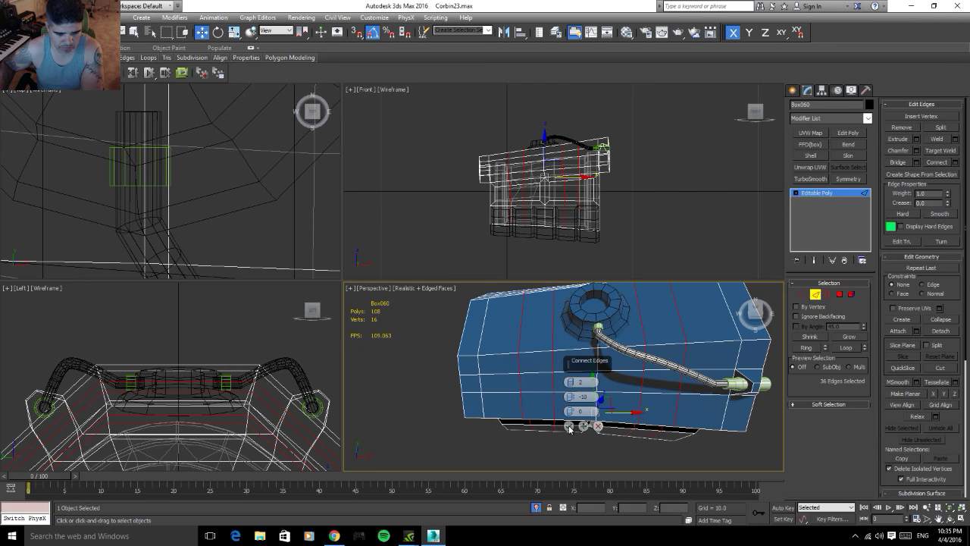
{"action": "left_click", "coordinate": [570, 427]}
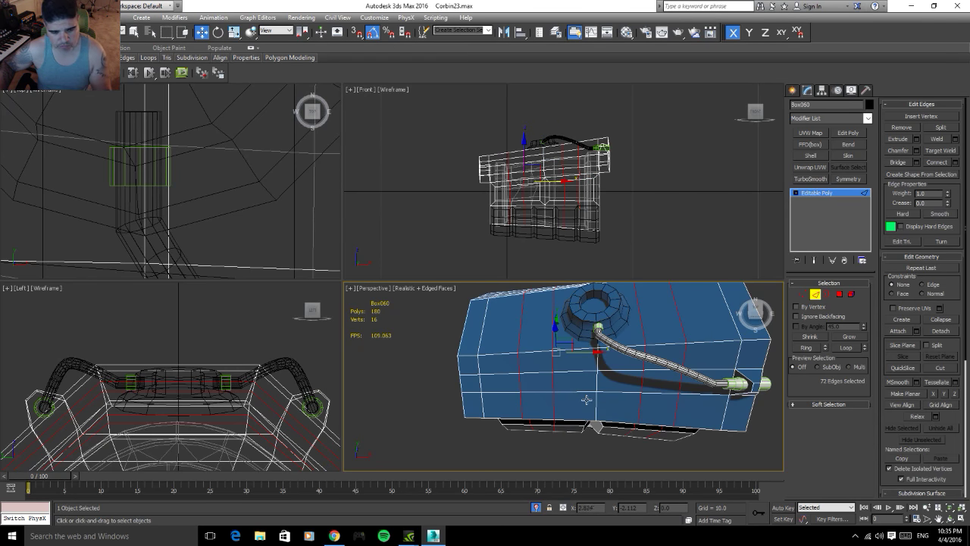
{"action": "mouse_move", "coordinate": [552, 422]}
{"action": "middle_mouse_down", "text": "alt"}
{"action": "mouse_move", "coordinate": [577, 387]}
{"action": "mouse_move", "coordinate": [661, 364]}
{"action": "mouse_move", "coordinate": [645, 375]}
{"action": "middle_mouse_up", "text": "alt"}
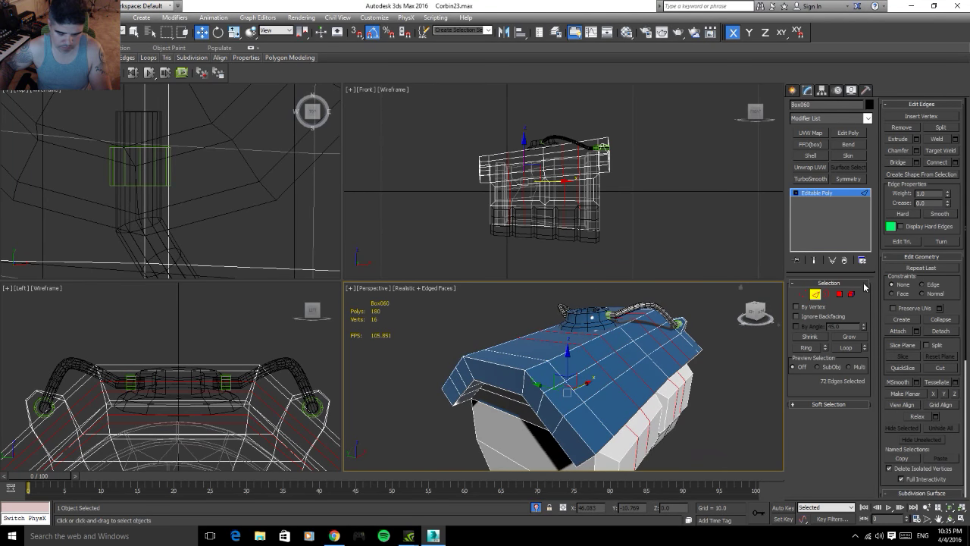
{"action": "left_click", "coordinate": [839, 295]}
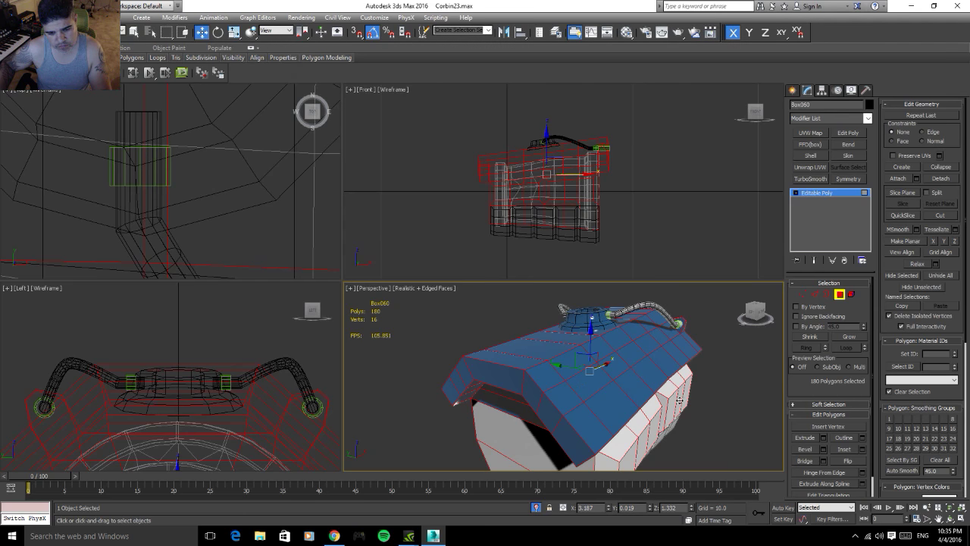
- Select four polygons on the body's top and extrude them by 0.794
{"action": "middle_click_drag", "start_coordinate": [679, 400], "coordinate": [626, 409], "text": "alt"}
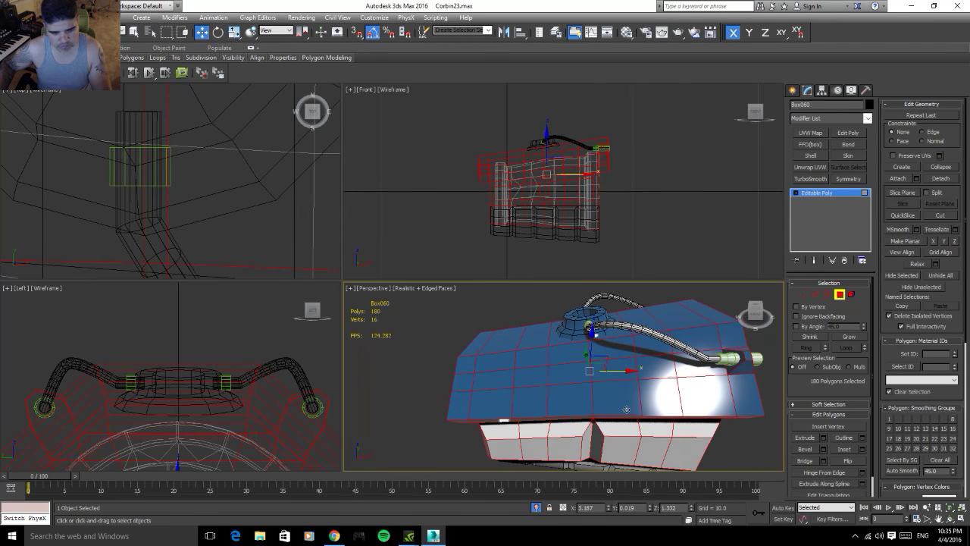
{"action": "left_click", "coordinate": [616, 369]}
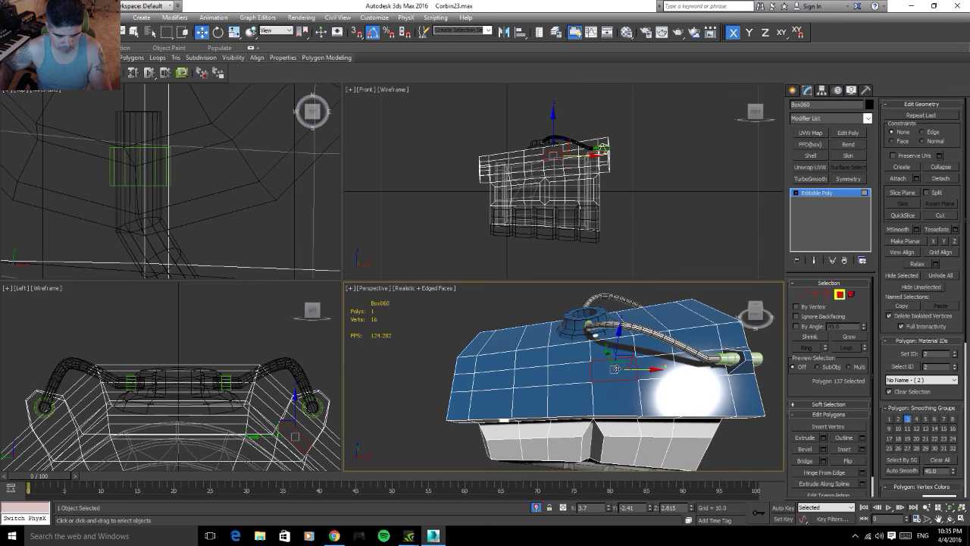
{"action": "mouse_move", "coordinate": [648, 397]}
{"action": "middle_mouse_down", "text": "alt"}
{"action": "mouse_move", "coordinate": [720, 405]}
{"action": "mouse_move", "coordinate": [607, 412]}
{"action": "mouse_move", "coordinate": [660, 400]}
{"action": "mouse_move", "coordinate": [651, 408]}
{"action": "middle_mouse_up", "text": "alt"}
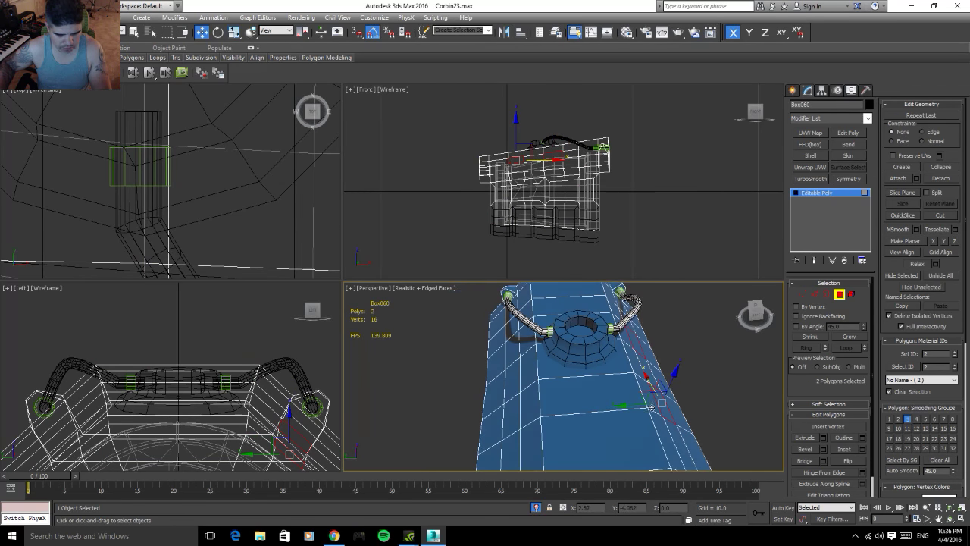
{"action": "left_click", "coordinate": [515, 407], "text": "ctrl"}
{"action": "left_click", "coordinate": [512, 347], "text": "ctrl"}
{"action": "middle_click_drag", "start_coordinate": [512, 347], "coordinate": [576, 388], "text": "alt"}
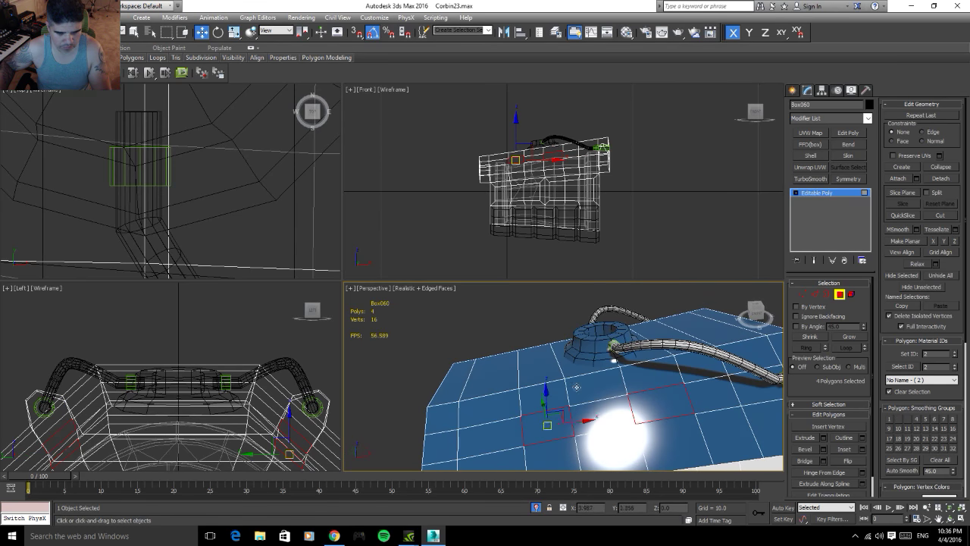
{"action": "left_click", "coordinate": [823, 439]}
{"action": "middle_click_drag", "start_coordinate": [670, 400], "coordinate": [713, 391], "text": "alt"}
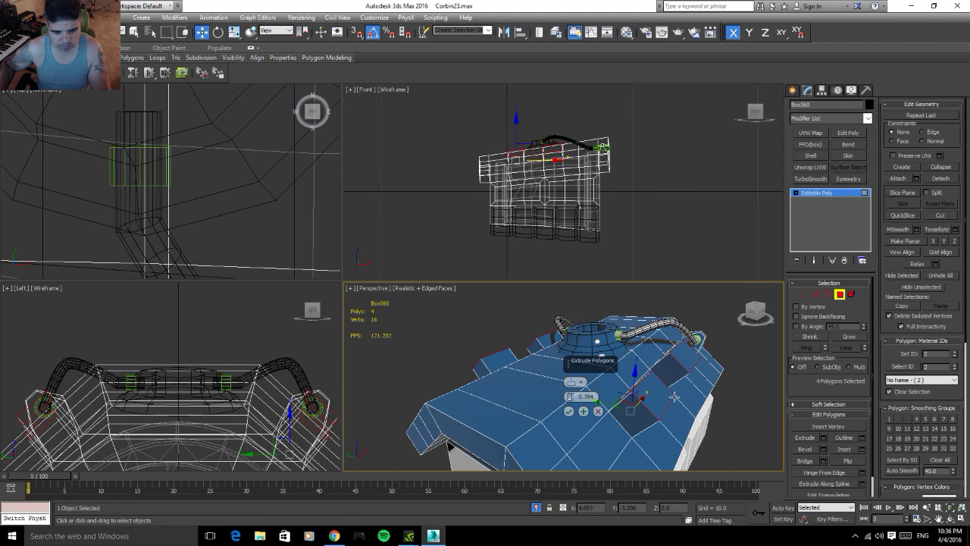
{"action": "left_click", "coordinate": [569, 411]}
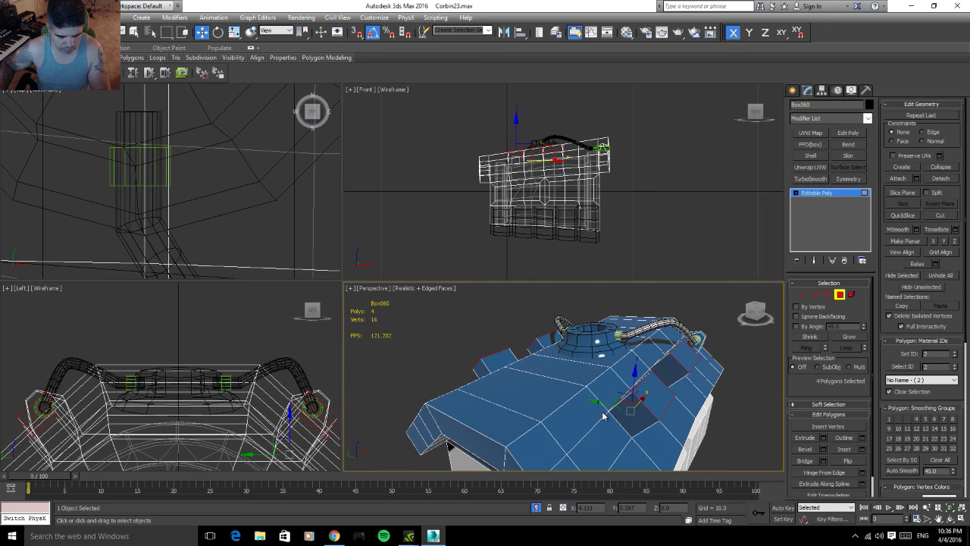
- Bevel the four extruded polygons with height 0.5 into small tapered shapes
{"action": "left_click", "coordinate": [824, 448]}
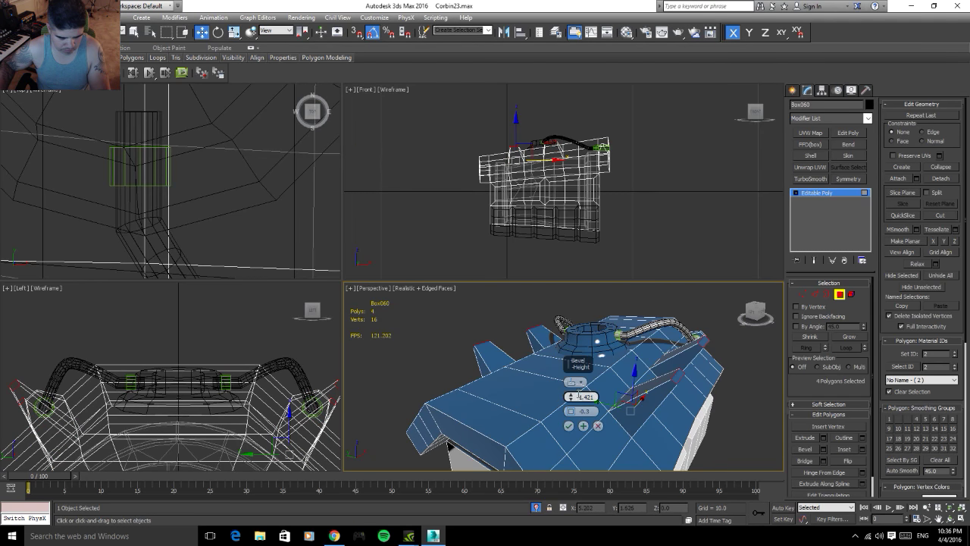
{"action": "left_click_drag", "start_coordinate": [571, 396], "coordinate": [570, 396]}
{"action": "mouse_move", "coordinate": [571, 397]}
{"action": "middle_mouse_down", "text": "alt"}
{"action": "mouse_move", "coordinate": [650, 384]}
{"action": "mouse_move", "coordinate": [731, 405]}
{"action": "middle_mouse_up", "text": "alt"}
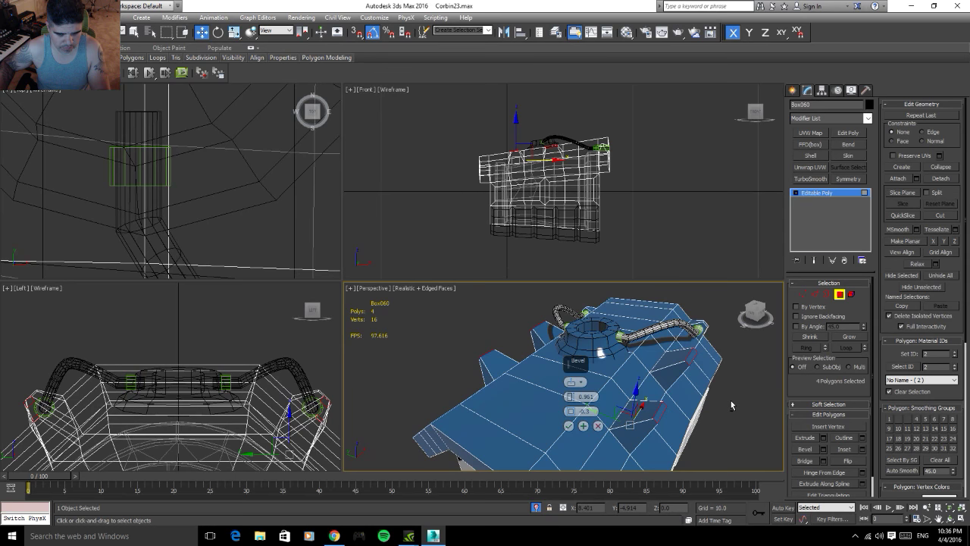
{"action": "mouse_move", "coordinate": [731, 404]}
{"action": "middle_mouse_down", "text": "alt"}
{"action": "mouse_move", "coordinate": [804, 398]}
{"action": "mouse_move", "coordinate": [702, 400]}
{"action": "middle_mouse_up", "text": "alt"}
- Commit the previous bevel, then give two top polygons a near-flat 0.04 bevel
{"action": "left_click", "coordinate": [570, 427]}
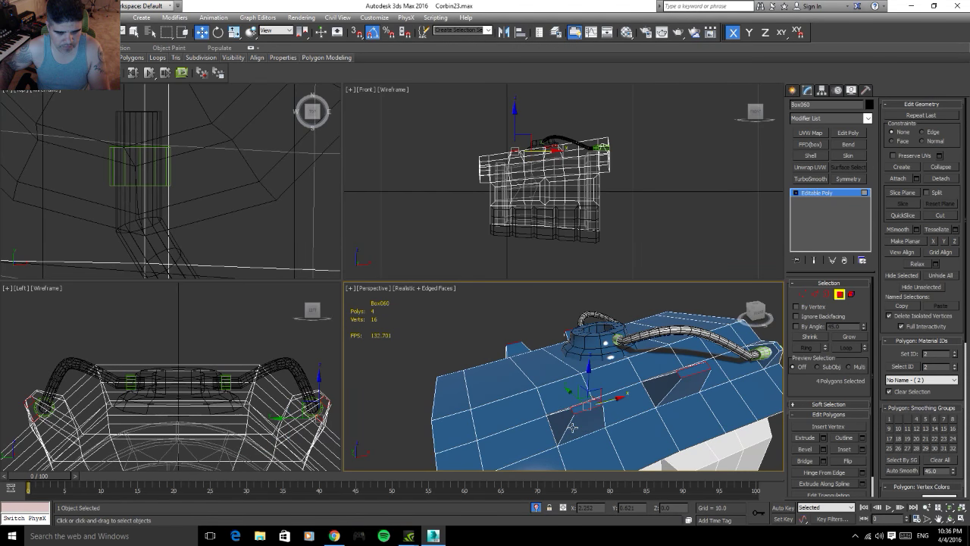
{"action": "left_click", "coordinate": [535, 367]}
{"action": "left_click", "coordinate": [500, 382], "text": "ctrl"}
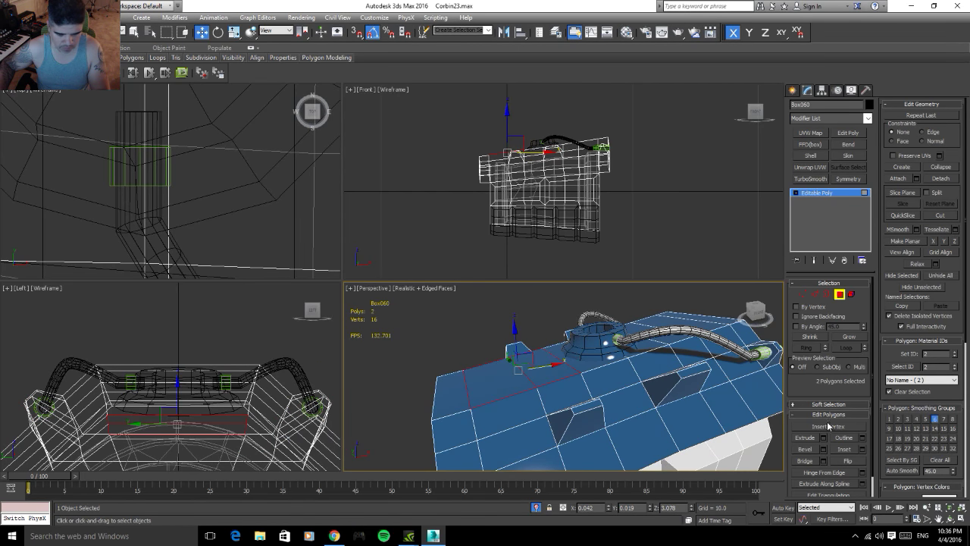
{"action": "left_click", "coordinate": [825, 448]}
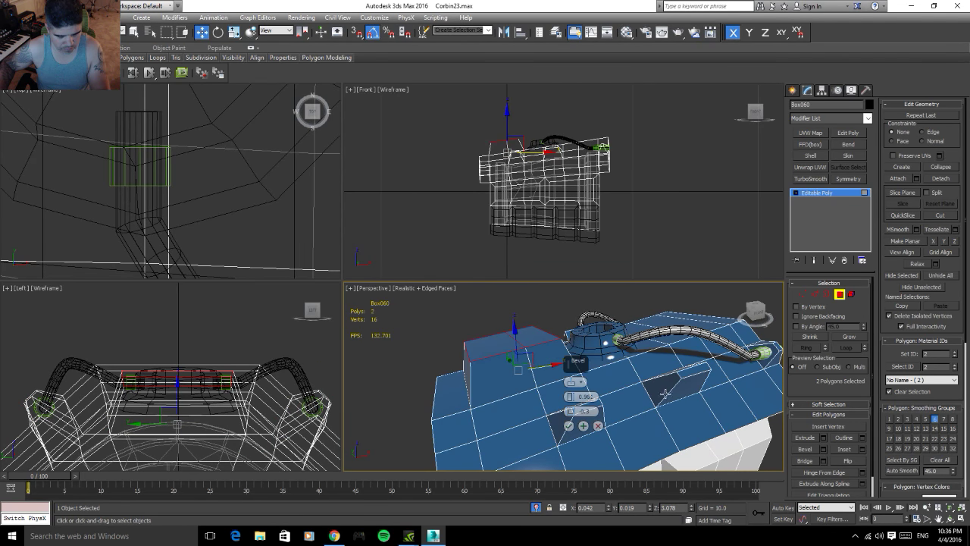
{"action": "middle_click_drag", "start_coordinate": [665, 393], "coordinate": [618, 396], "text": "alt"}
{"action": "left_click_drag", "start_coordinate": [570, 399], "coordinate": [570, 396]}
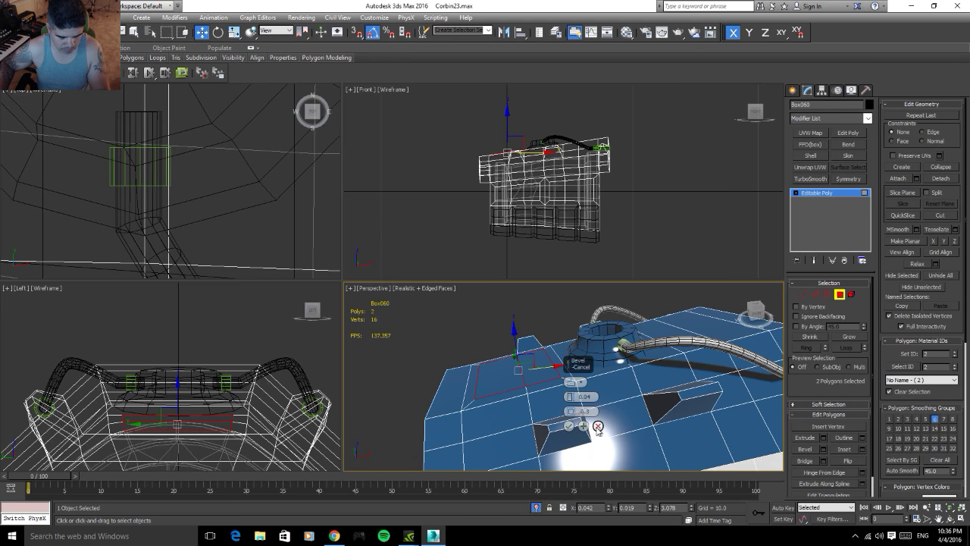
{"action": "left_click", "coordinate": [598, 426]}
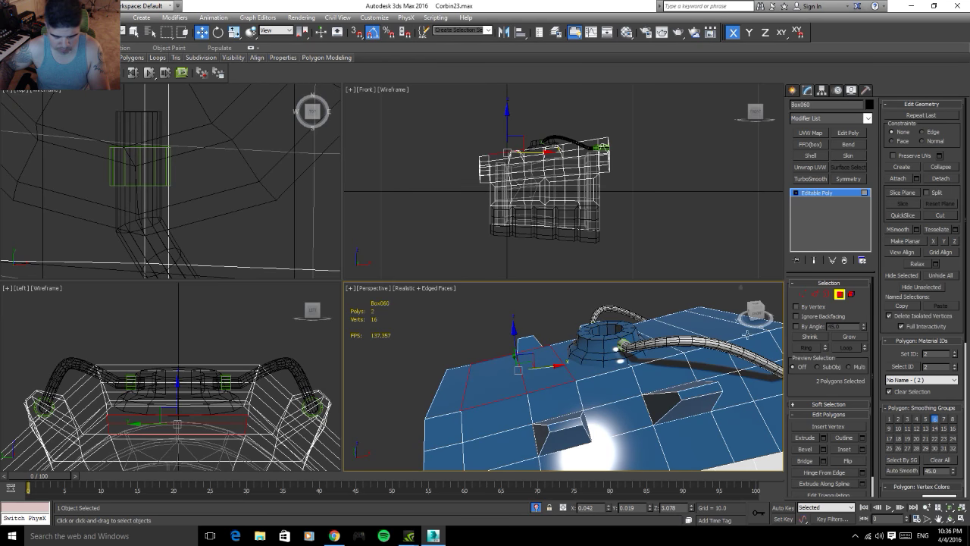
- Inset the four top polygons by 0.13 and bevel them upward with height 0.5
{"action": "left_click", "coordinate": [682, 324], "text": "ctrl"}
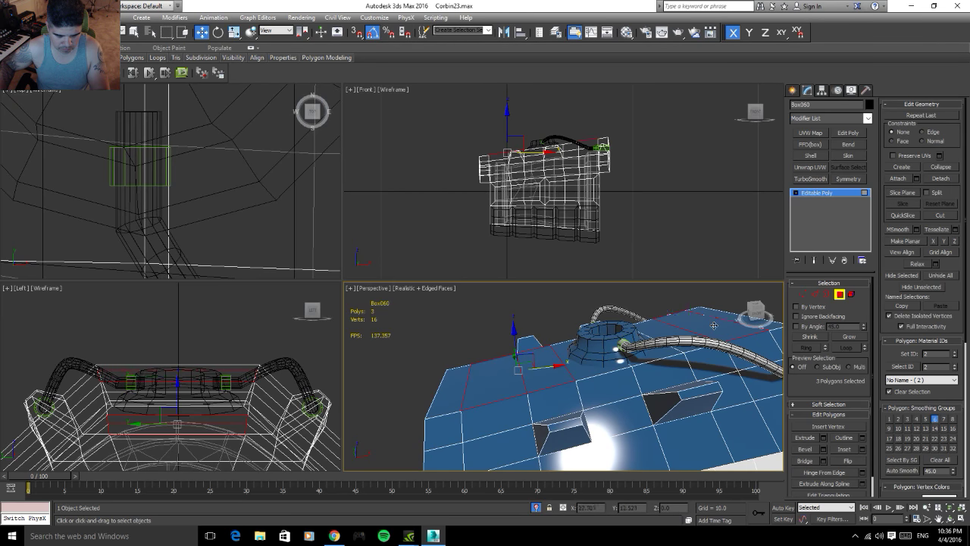
{"action": "left_click", "coordinate": [676, 333], "text": "ctrl"}
{"action": "left_click", "coordinate": [861, 449]}
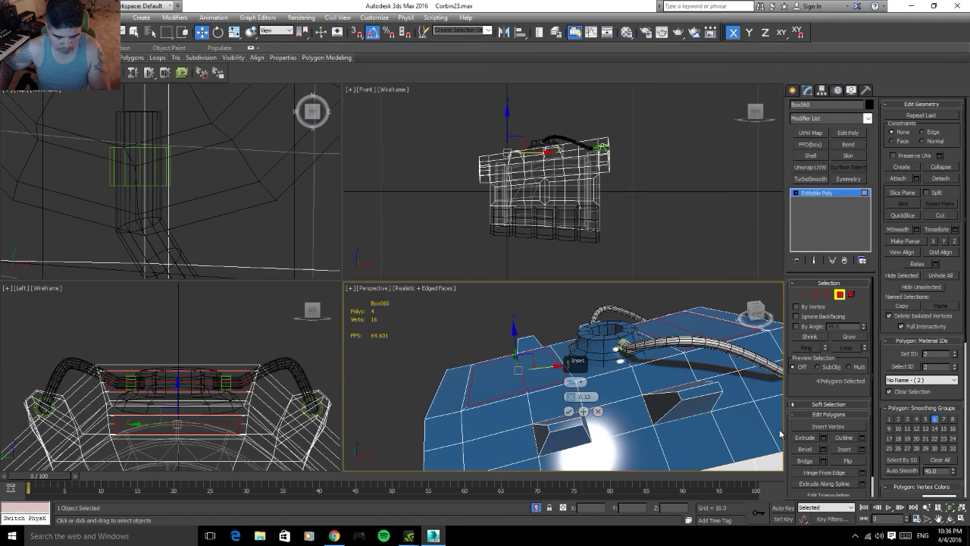
{"action": "left_click_drag", "start_coordinate": [571, 396], "coordinate": [570, 382]}
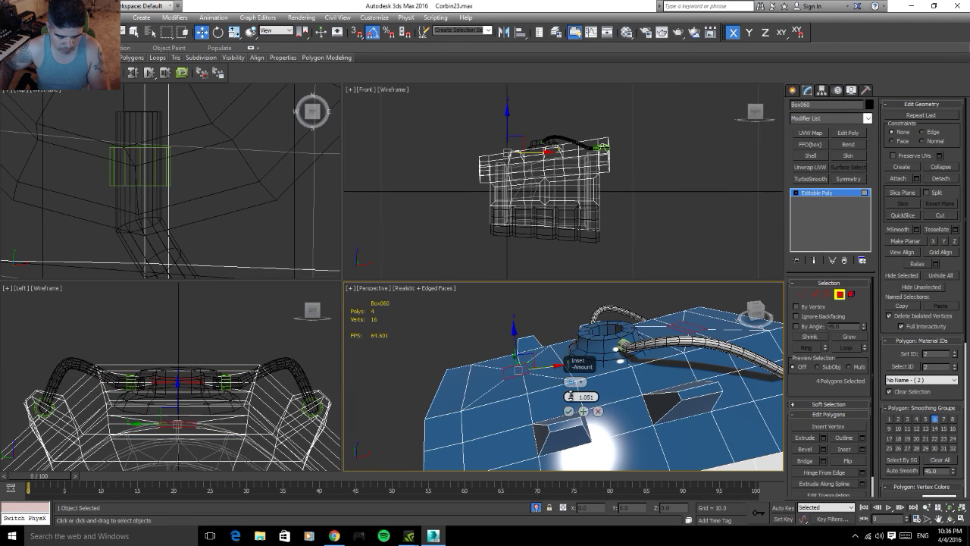
{"action": "right_click", "coordinate": [570, 396]}
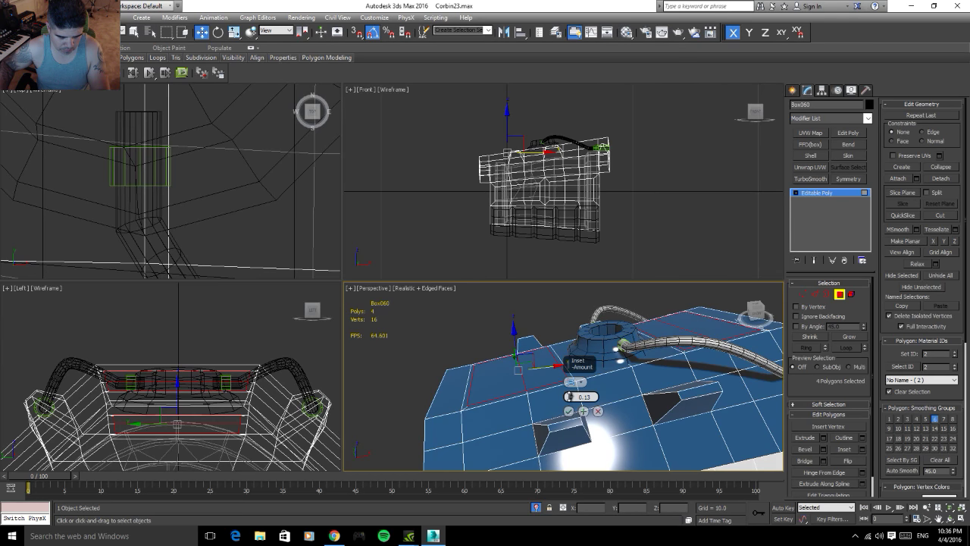
{"action": "left_click", "coordinate": [568, 410]}
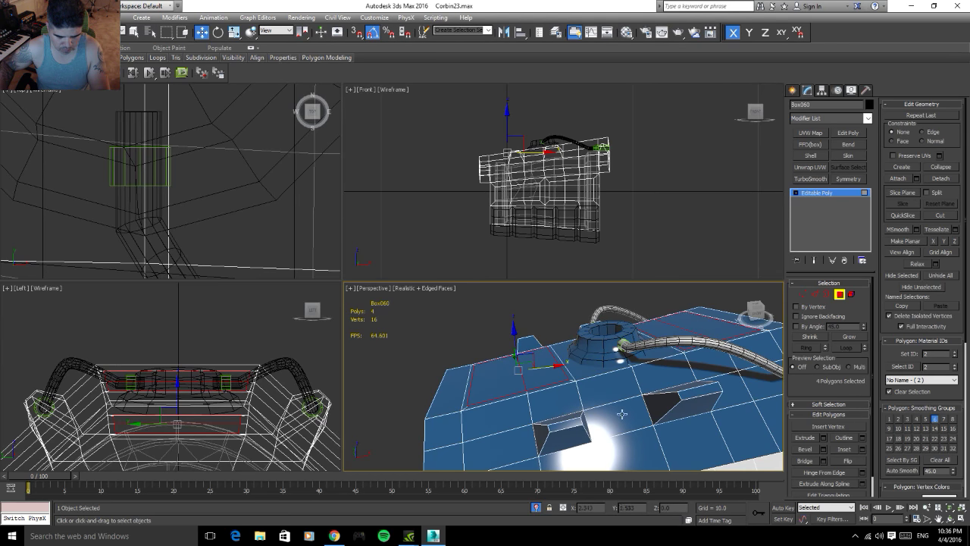
{"action": "left_click", "coordinate": [825, 450]}
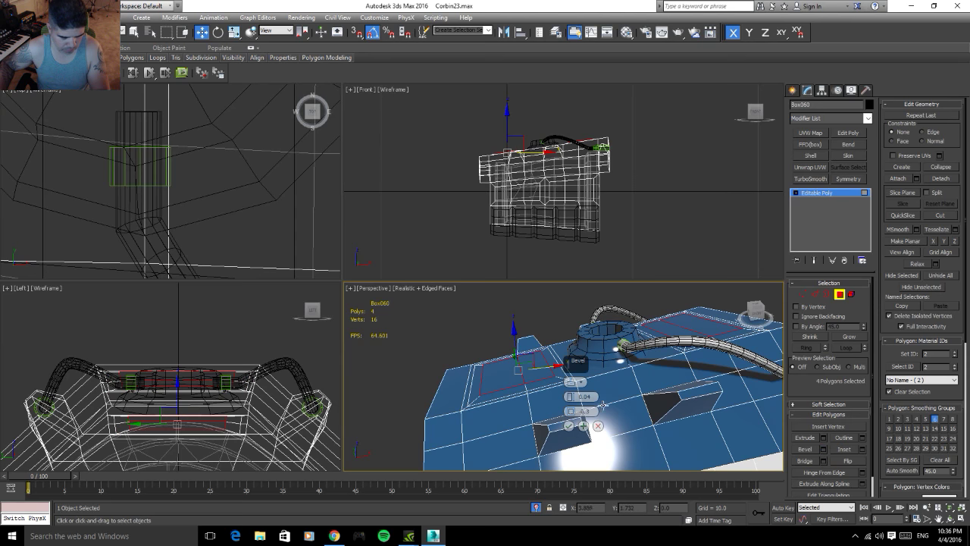
{"action": "type", "text": "0.5"}
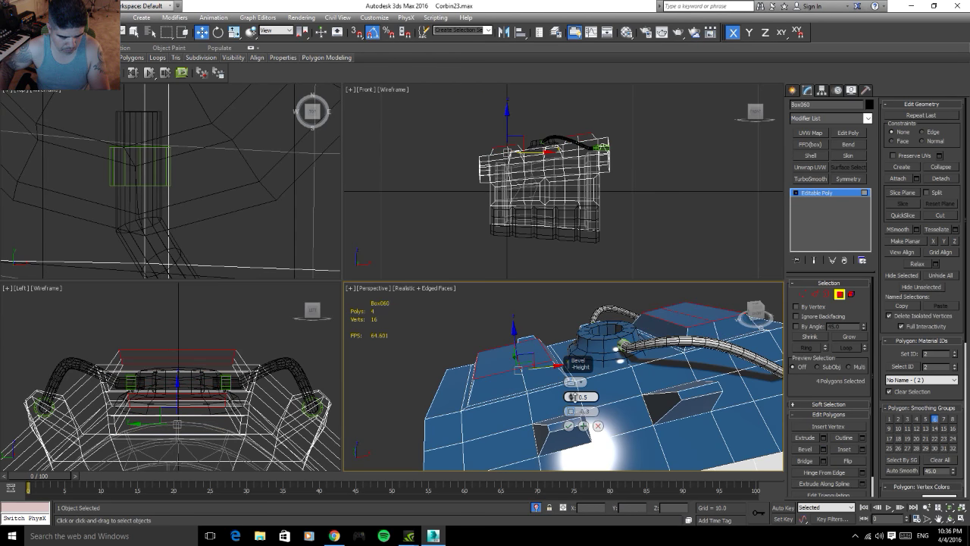
{"action": "mouse_move", "coordinate": [572, 396]}
{"action": "middle_mouse_down", "text": "alt"}
{"action": "mouse_move", "coordinate": [856, 394]}
{"action": "mouse_move", "coordinate": [720, 372]}
{"action": "mouse_move", "coordinate": [712, 385]}
{"action": "middle_mouse_up", "text": "alt"}
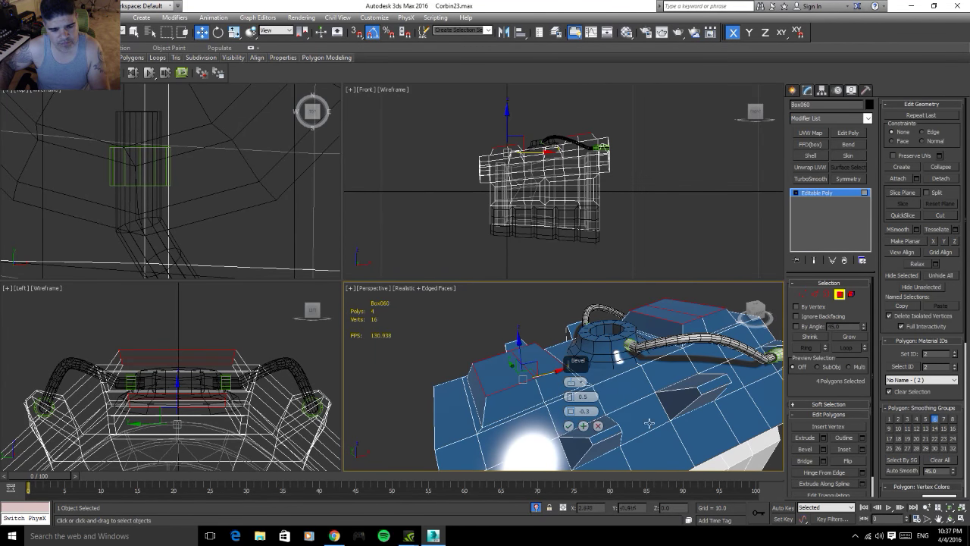
- Confirm the raised vent bevel, then bevel the body's front face forward with height 2.341
{"action": "left_click", "coordinate": [569, 426]}
{"action": "middle_click_drag", "start_coordinate": [569, 425], "coordinate": [628, 361], "text": "alt"}
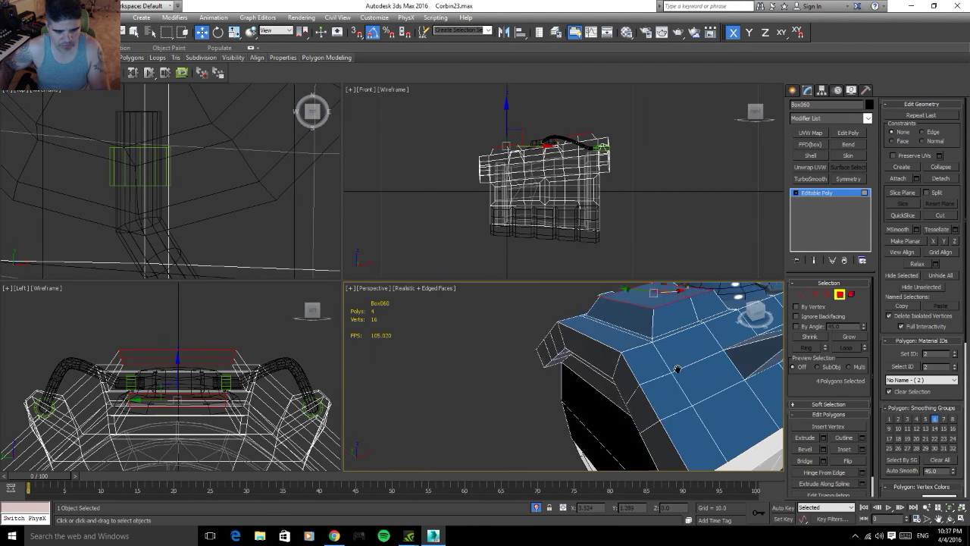
{"action": "left_click", "coordinate": [614, 357]}
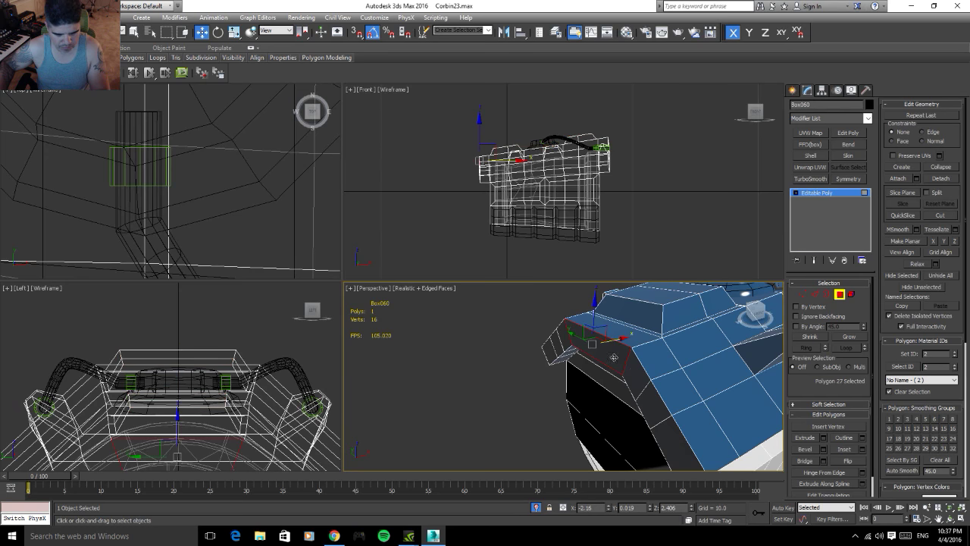
{"action": "left_click", "coordinate": [823, 448]}
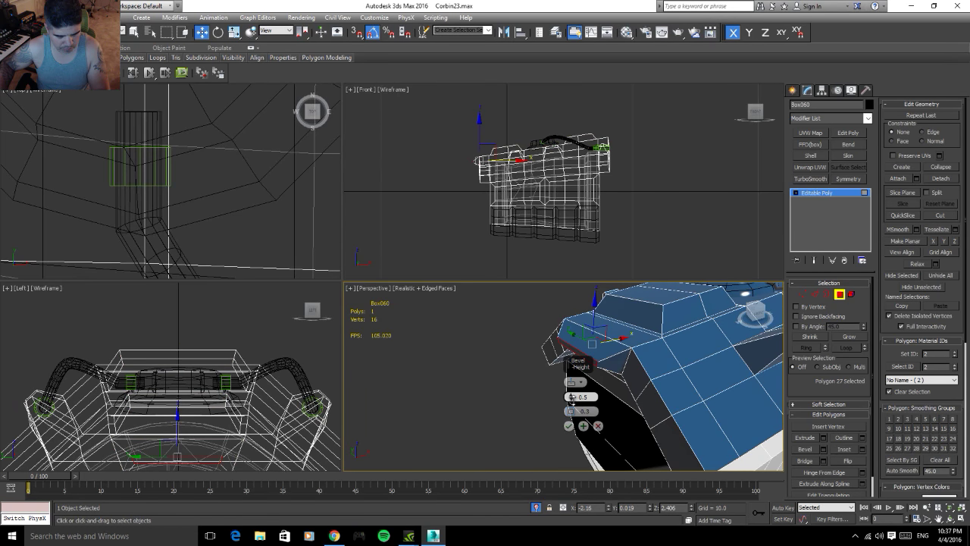
{"action": "left_click_drag", "start_coordinate": [572, 396], "coordinate": [573, 397]}
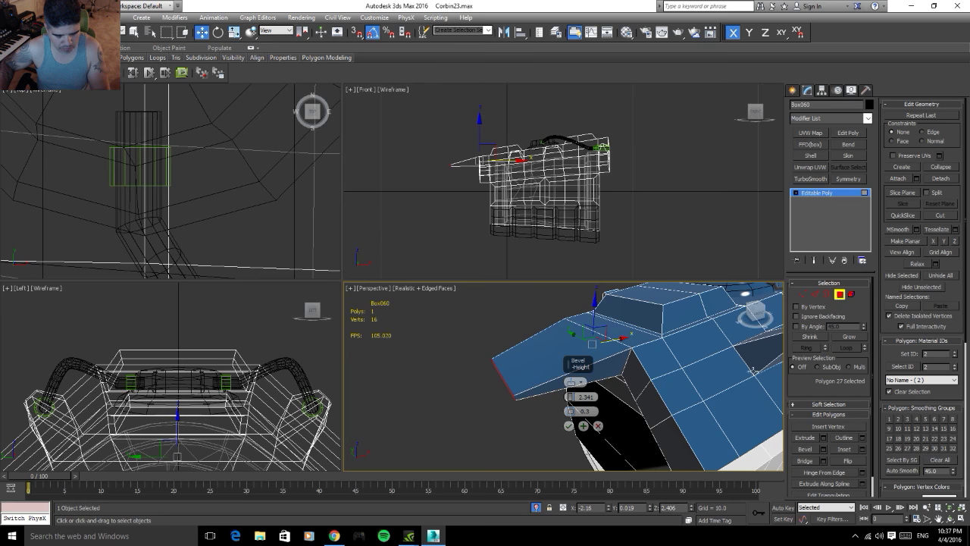
{"action": "mouse_move", "coordinate": [752, 371]}
{"action": "middle_mouse_down", "text": "alt"}
{"action": "mouse_move", "coordinate": [766, 440]}
{"action": "mouse_move", "coordinate": [779, 409]}
{"action": "middle_mouse_up", "text": "alt"}
{"action": "middle_click_drag", "start_coordinate": [628, 413], "coordinate": [691, 389], "text": "alt"}
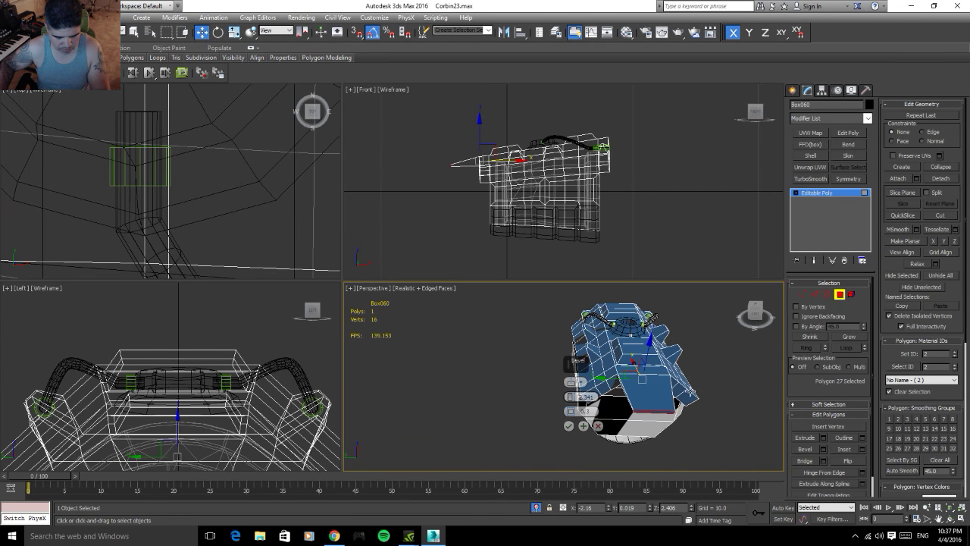
- Add four more nose polygons to the bevel and commit the long pointed nose
{"action": "left_click", "coordinate": [617, 388], "text": "ctrl"}
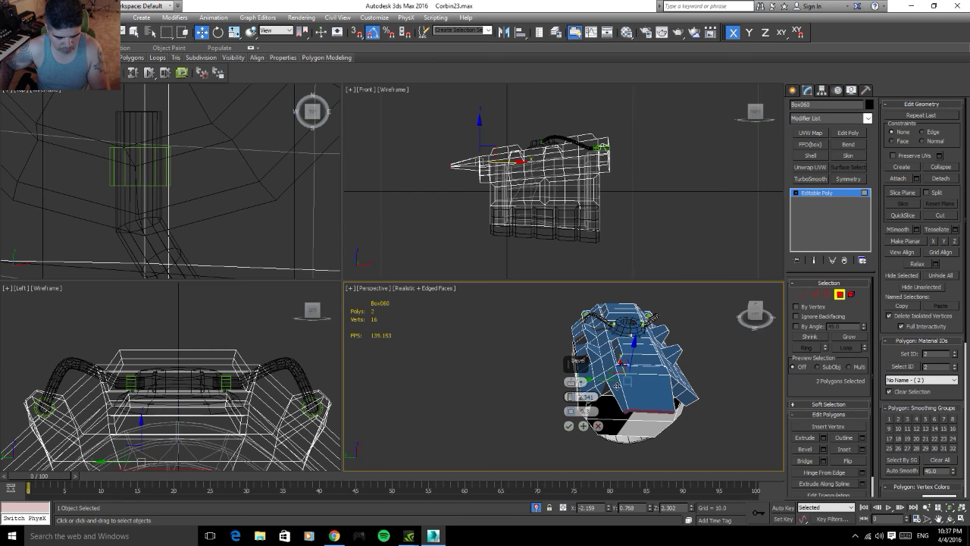
{"action": "left_click", "coordinate": [671, 382], "text": "ctrl"}
{"action": "mouse_move", "coordinate": [671, 382]}
{"action": "middle_mouse_down", "text": "alt"}
{"action": "mouse_move", "coordinate": [680, 394]}
{"action": "mouse_move", "coordinate": [739, 412]}
{"action": "mouse_move", "coordinate": [652, 351]}
{"action": "mouse_move", "coordinate": [737, 353]}
{"action": "mouse_move", "coordinate": [748, 398]}
{"action": "mouse_move", "coordinate": [636, 390]}
{"action": "mouse_move", "coordinate": [629, 378]}
{"action": "middle_mouse_up", "text": "alt"}
{"action": "left_click", "coordinate": [680, 395], "text": "ctrl"}
{"action": "left_click", "coordinate": [604, 387], "text": "ctrl"}
{"action": "scroll", "coordinate": [652, 383], "scroll_direction": "down", "scroll_amount": 2}
{"action": "middle_click_drag", "start_coordinate": [704, 398], "coordinate": [730, 403], "text": "alt"}
{"action": "left_click", "coordinate": [570, 426]}
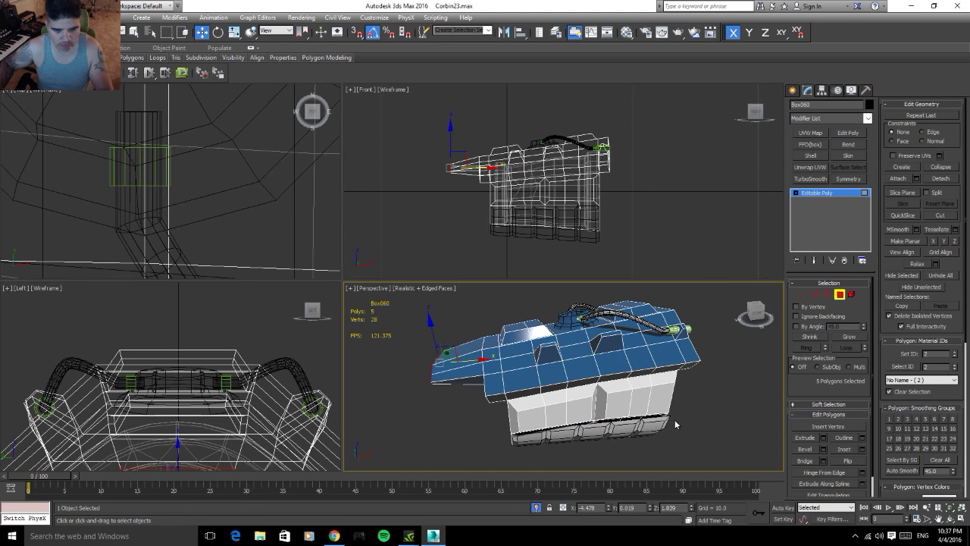
- Exit polygon mode to inspect the whole model, then switch to Edge sub-object mode
{"action": "left_click", "coordinate": [839, 295]}
{"action": "middle_click_drag", "start_coordinate": [599, 390], "coordinate": [606, 413], "text": "alt"}
{"action": "scroll", "coordinate": [610, 410], "scroll_direction": "up", "scroll_amount": 3}
{"action": "scroll", "coordinate": [609, 409], "scroll_direction": "up", "scroll_amount": 2}
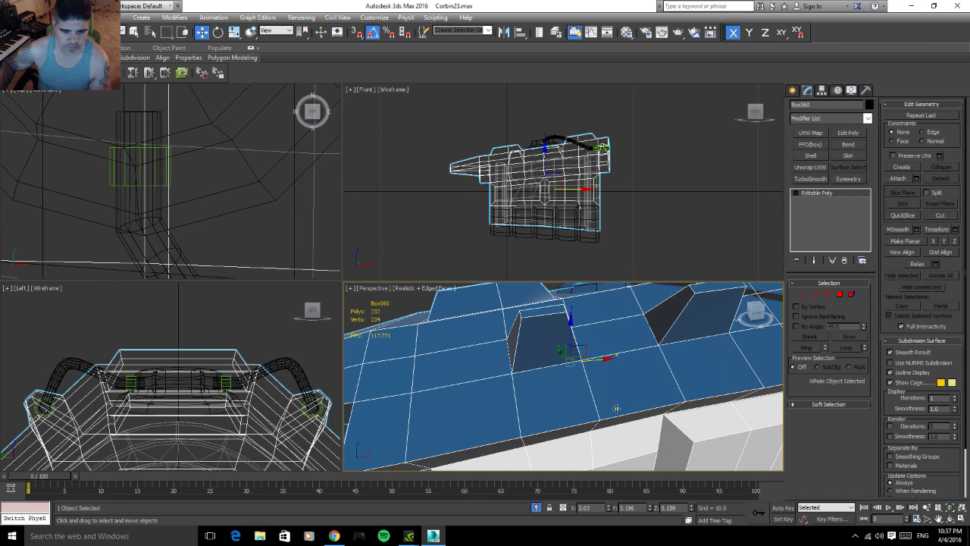
{"action": "left_click", "coordinate": [840, 294]}
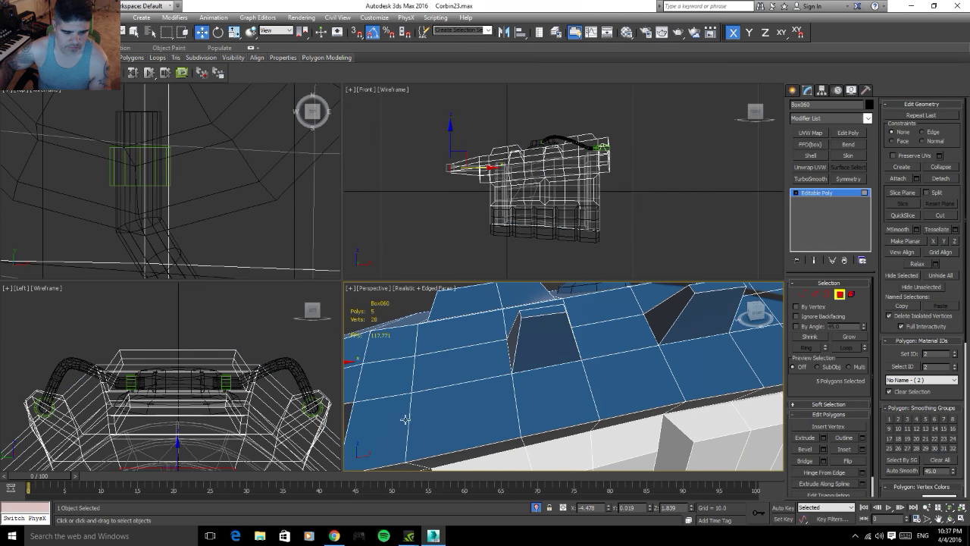
{"action": "scroll", "coordinate": [601, 423], "scroll_direction": "down", "scroll_amount": 3}
{"action": "middle_click_drag", "start_coordinate": [601, 423], "coordinate": [527, 394], "text": "alt"}
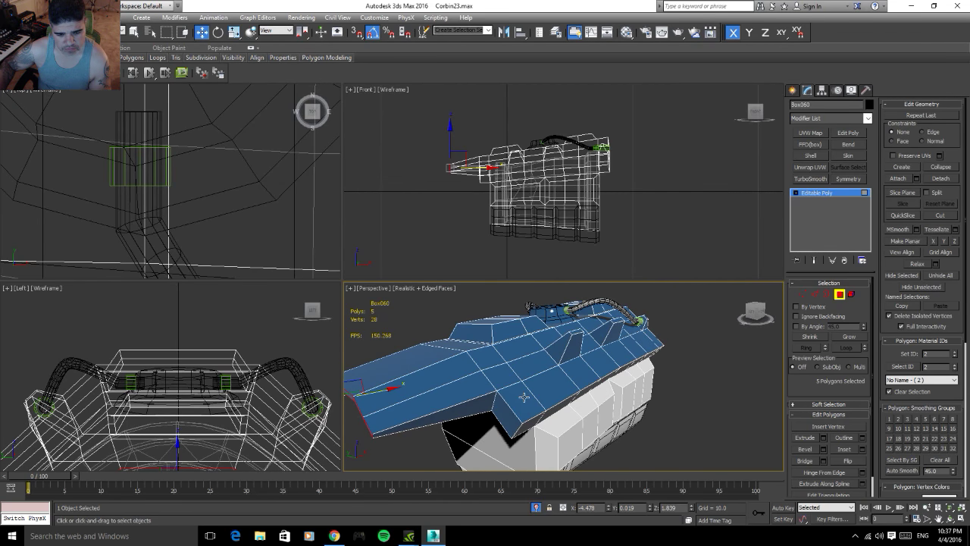
{"action": "left_click", "coordinate": [814, 294]}
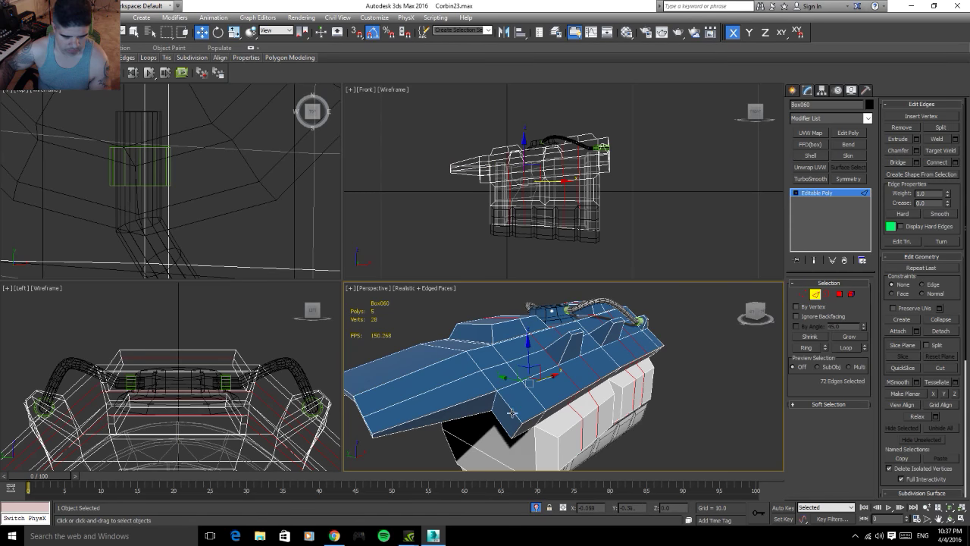
- Select body edges, extend to the 26-edge ring, and connect them with a loop slid to about -41
{"action": "left_click", "coordinate": [512, 412]}
{"action": "left_click", "coordinate": [503, 429], "text": "ctrl"}
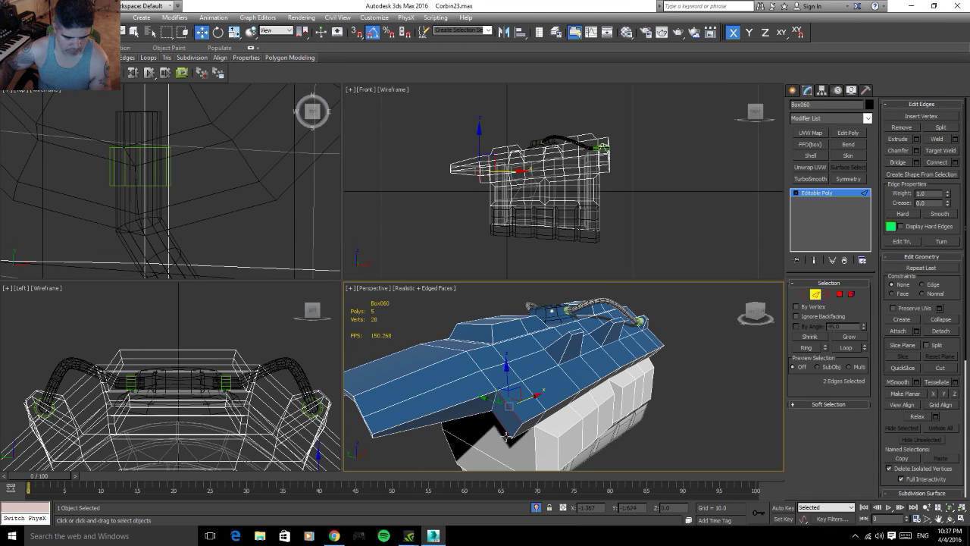
{"action": "middle_click_drag", "start_coordinate": [503, 429], "coordinate": [575, 426], "text": "alt"}
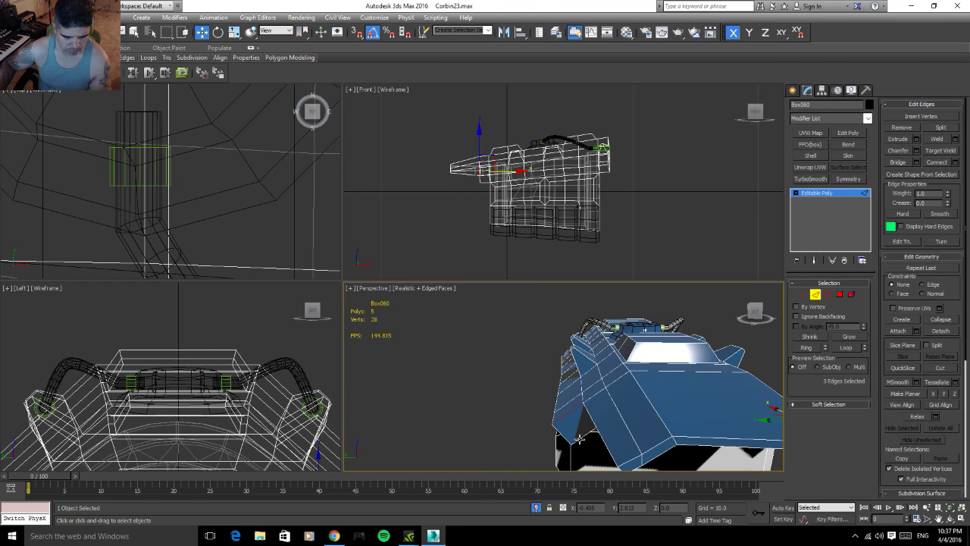
{"action": "left_click", "coordinate": [578, 438], "text": "ctrl"}
{"action": "left_click", "coordinate": [807, 348]}
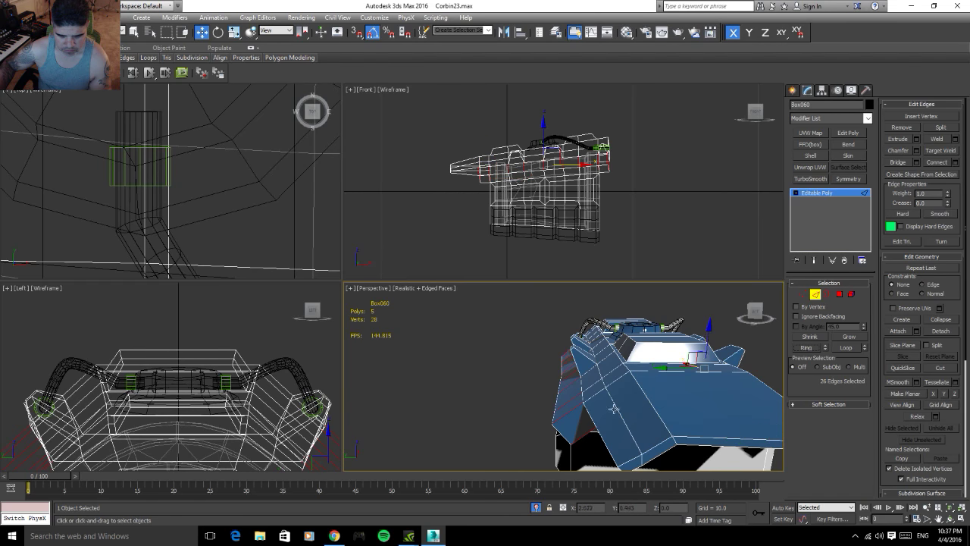
{"action": "middle_click_drag", "start_coordinate": [583, 409], "coordinate": [559, 412], "text": "alt"}
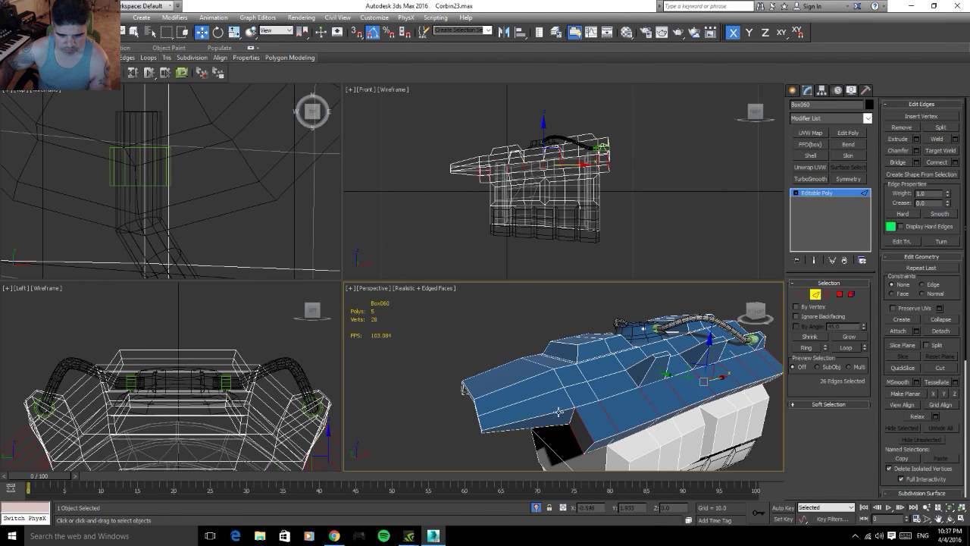
{"action": "left_click", "coordinate": [955, 163]}
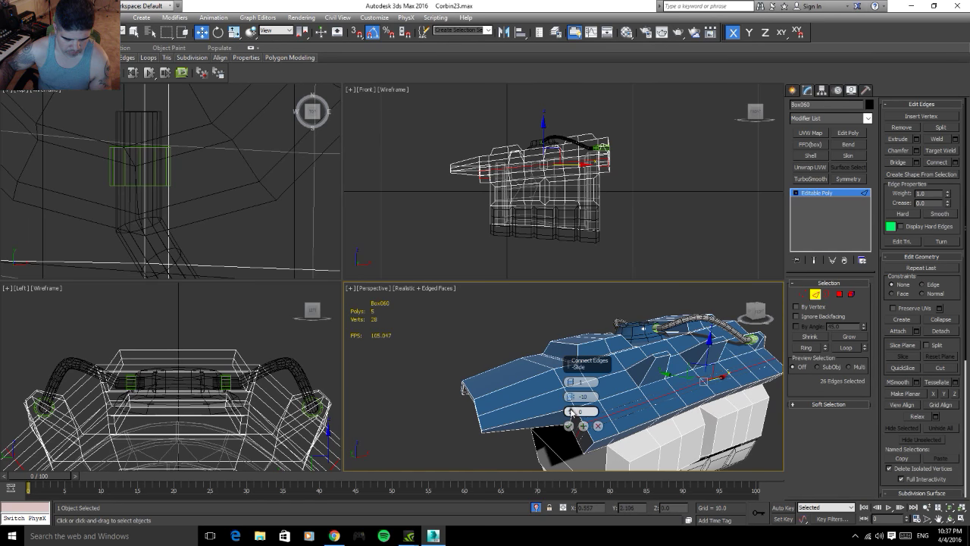
{"action": "left_click_drag", "start_coordinate": [568, 426], "coordinate": [566, 492]}
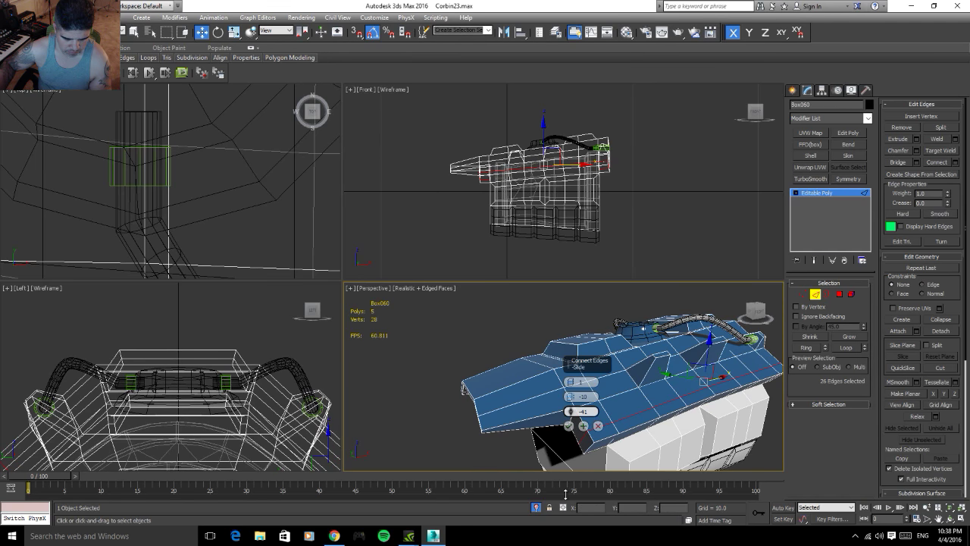
{"action": "mouse_move", "coordinate": [522, 431]}
{"action": "middle_mouse_down", "text": "alt"}
{"action": "mouse_move", "coordinate": [520, 390]}
{"action": "mouse_move", "coordinate": [430, 396]}
{"action": "middle_mouse_up", "text": "alt"}
{"action": "left_click", "coordinate": [522, 406]}
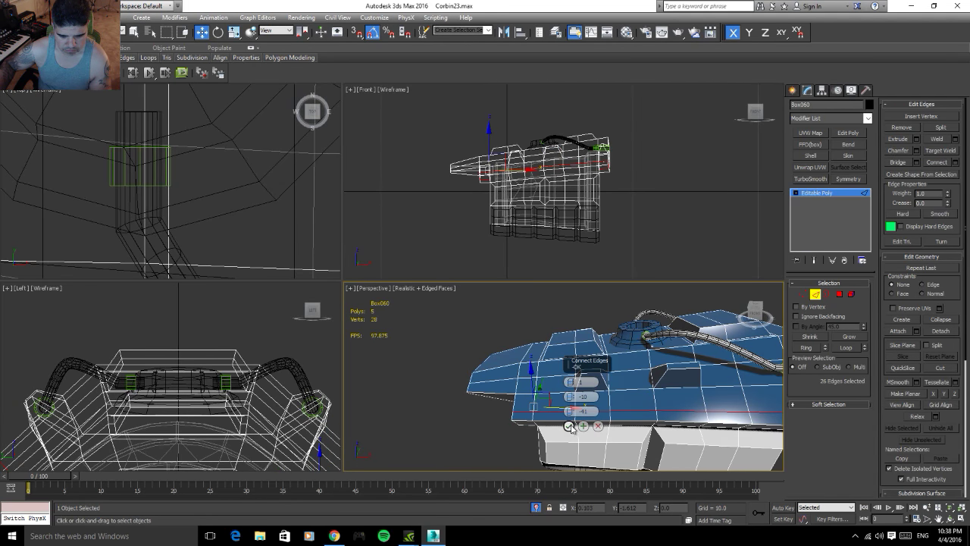
{"action": "left_click", "coordinate": [570, 426]}
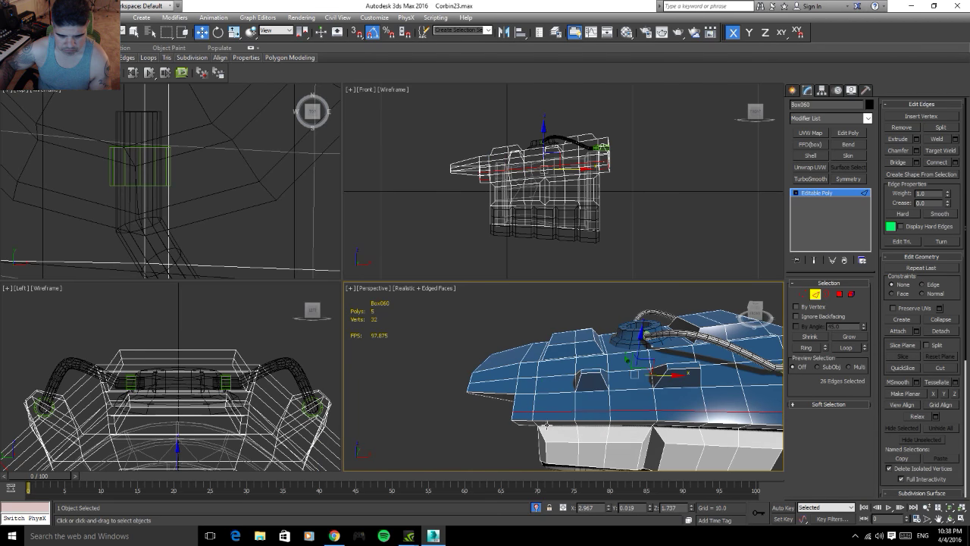
- In Polygon mode, select a row of faces along the body's lower edge
{"action": "left_click", "coordinate": [839, 295]}
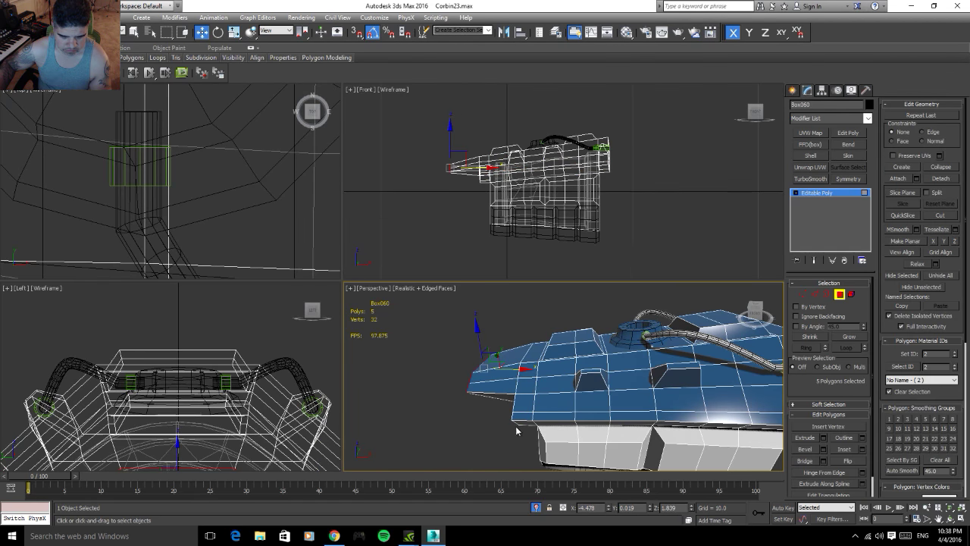
{"action": "left_click", "coordinate": [525, 414]}
{"action": "left_click", "coordinate": [585, 417], "text": "ctrl"}
{"action": "left_click", "coordinate": [606, 418], "text": "ctrl"}
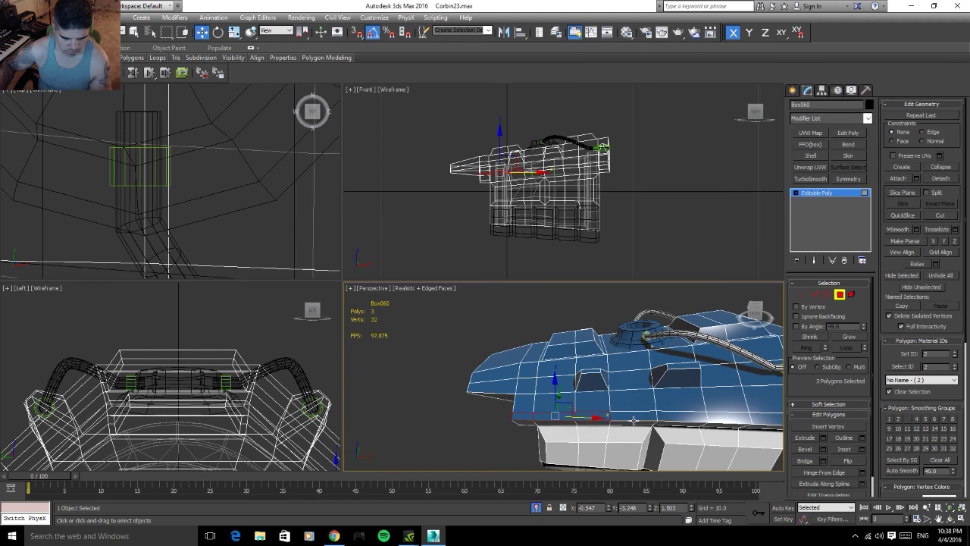
{"action": "left_click", "coordinate": [634, 420], "text": "ctrl"}
{"action": "left_click", "coordinate": [686, 421], "text": "ctrl"}
{"action": "middle_click_drag", "start_coordinate": [686, 421], "coordinate": [654, 401]}
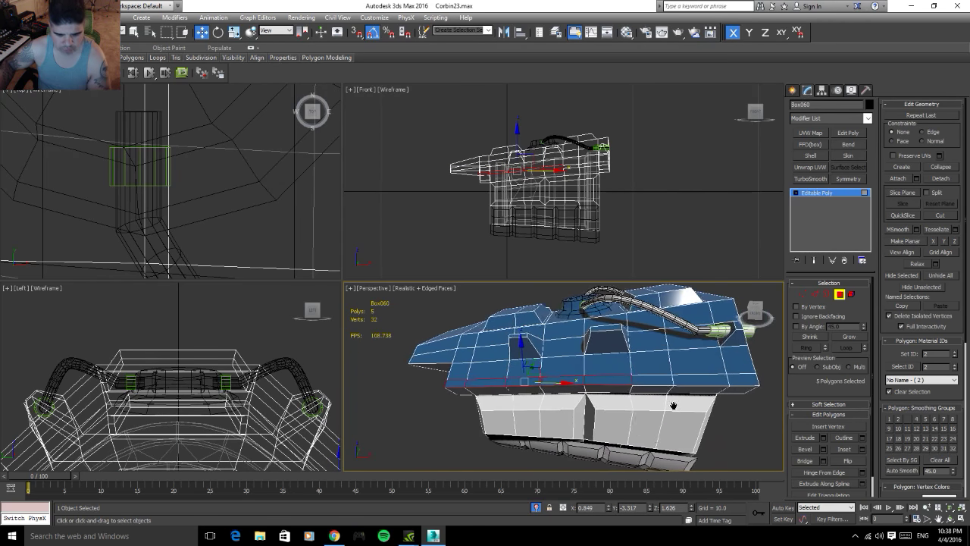
{"action": "left_click", "coordinate": [621, 372], "text": "ctrl"}
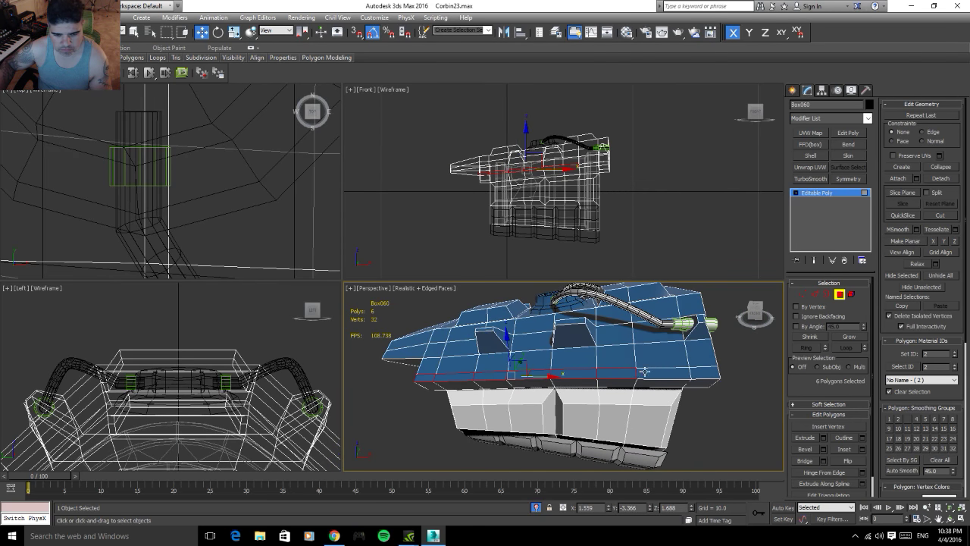
{"action": "left_click", "coordinate": [644, 372], "text": "ctrl"}
{"action": "left_click", "coordinate": [701, 373], "text": "ctrl"}
- Add the remaining end faces until 16 lower-edge polygons are selected
{"action": "mouse_move", "coordinate": [483, 421]}
{"action": "middle_mouse_down", "text": "alt"}
{"action": "mouse_move", "coordinate": [568, 435]}
{"action": "mouse_move", "coordinate": [628, 398]}
{"action": "middle_mouse_up", "text": "alt"}
{"action": "scroll", "coordinate": [591, 421], "scroll_direction": "up", "scroll_amount": 4}
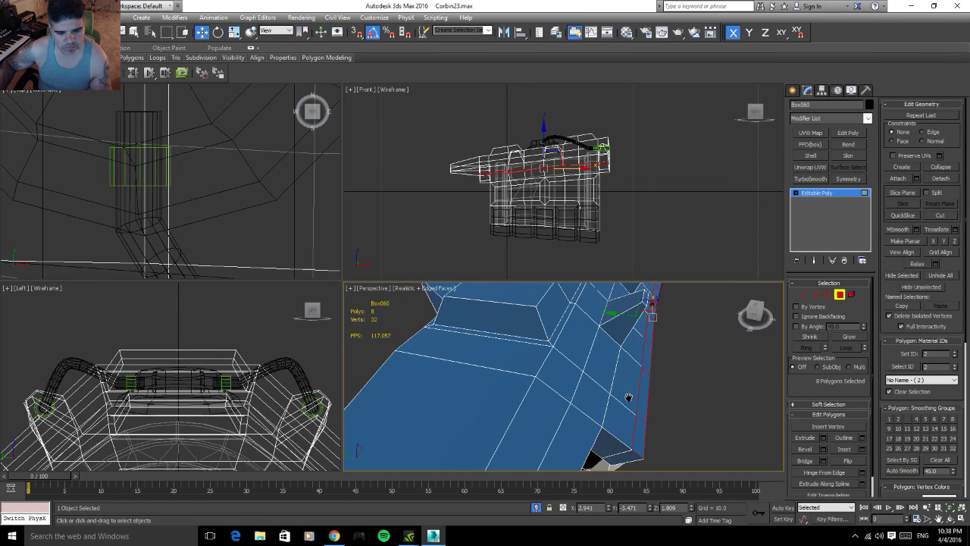
{"action": "mouse_move", "coordinate": [553, 401]}
{"action": "middle_mouse_down", "text": "alt"}
{"action": "mouse_move", "coordinate": [569, 402]}
{"action": "mouse_move", "coordinate": [552, 417]}
{"action": "mouse_move", "coordinate": [615, 400]}
{"action": "mouse_move", "coordinate": [596, 407]}
{"action": "middle_mouse_up", "text": "alt"}
{"action": "left_click", "coordinate": [576, 412], "text": "ctrl"}
{"action": "left_click", "coordinate": [572, 375], "text": "ctrl"}
{"action": "middle_click_drag", "start_coordinate": [571, 374], "coordinate": [649, 422], "text": "alt"}
{"action": "left_click", "coordinate": [655, 438], "text": "ctrl"}
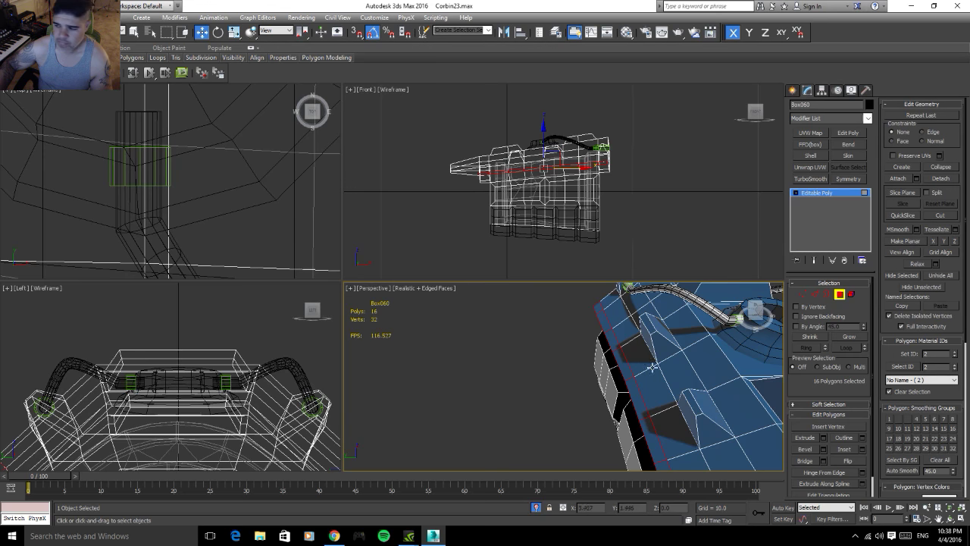
{"action": "mouse_move", "coordinate": [670, 419]}
{"action": "middle_mouse_down", "text": "alt"}
{"action": "mouse_move", "coordinate": [581, 346]}
{"action": "mouse_move", "coordinate": [546, 346]}
{"action": "mouse_move", "coordinate": [589, 385]}
{"action": "mouse_move", "coordinate": [637, 401]}
{"action": "middle_mouse_up", "text": "alt"}
{"action": "scroll", "coordinate": [547, 347], "scroll_direction": "down", "scroll_amount": 3}
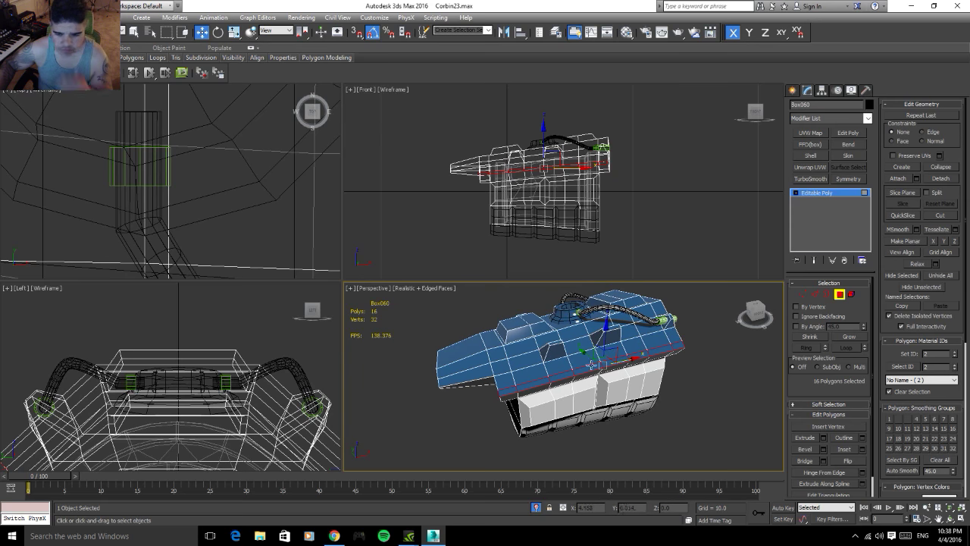
- Bevel the 16 lower-edge polygons with height 0.2 and a small outline, then apply it
{"action": "left_click", "coordinate": [824, 449]}
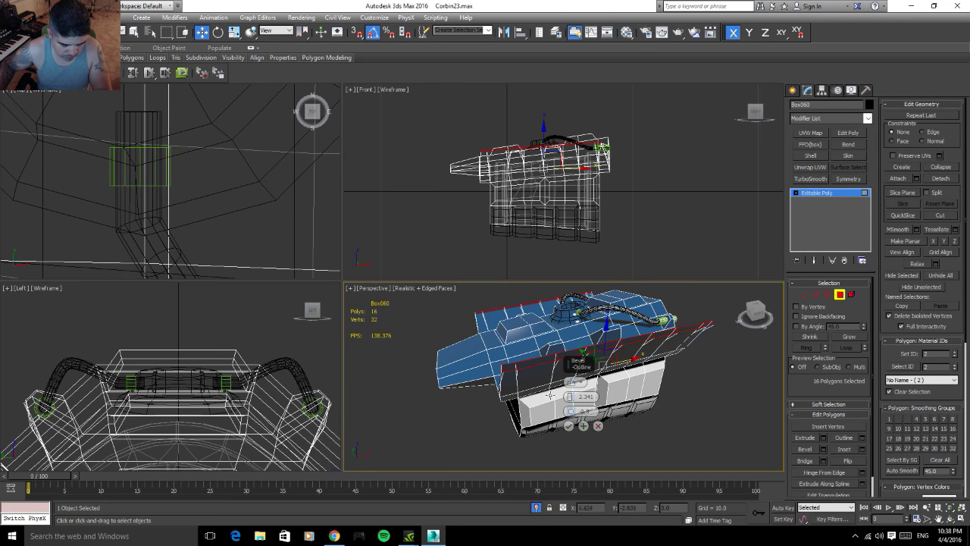
{"action": "double_click", "coordinate": [589, 396]}
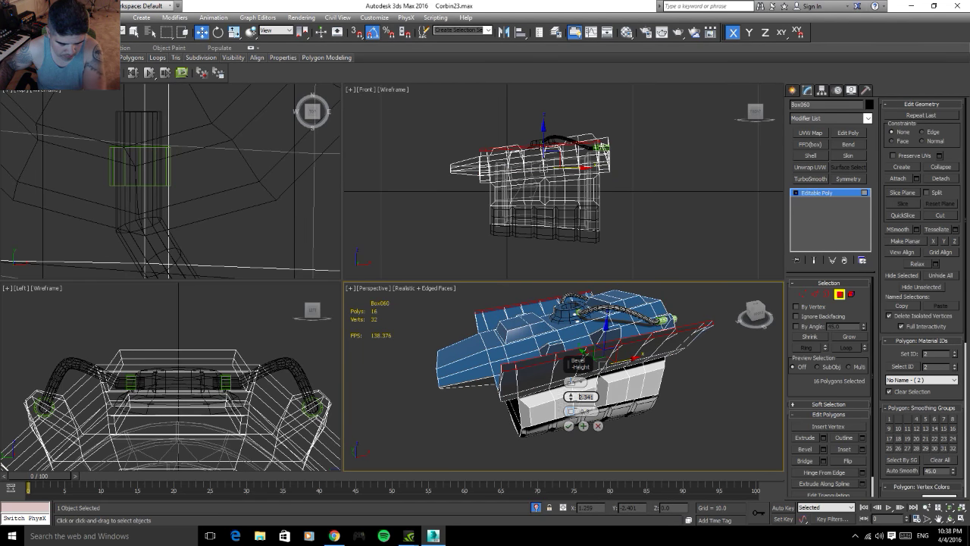
{"action": "type", "text": "0.2"}
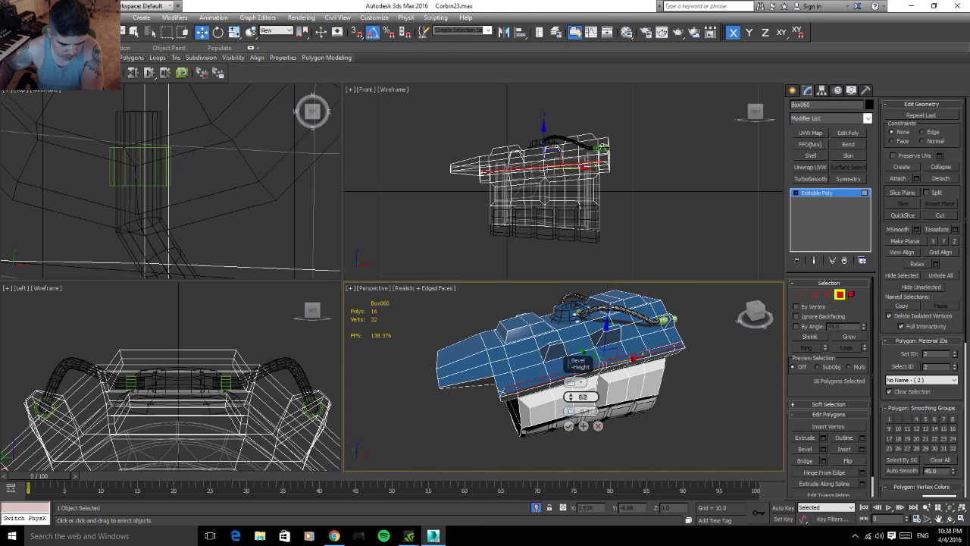
{"action": "key", "text": "Tab"}
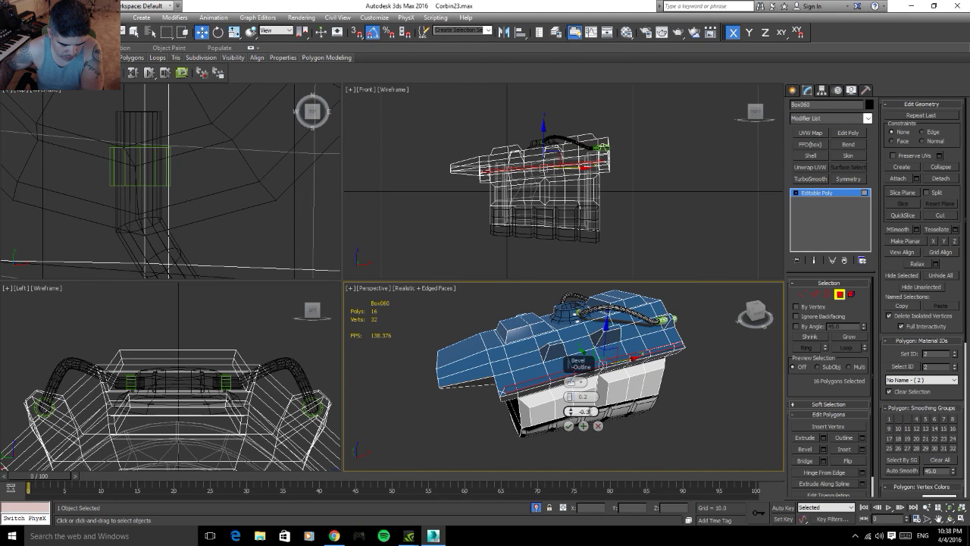
{"action": "type", "text": "-0.1"}
{"action": "key", "text": "Return"}
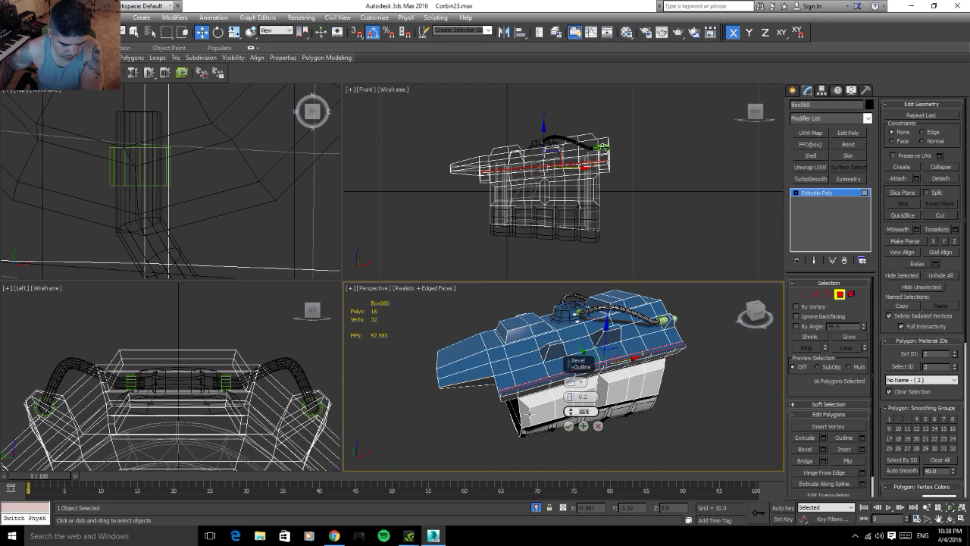
{"action": "scroll", "coordinate": [528, 413], "scroll_direction": "up", "scroll_amount": 5}
{"action": "middle_click_drag", "start_coordinate": [528, 413], "coordinate": [570, 396], "text": "alt"}
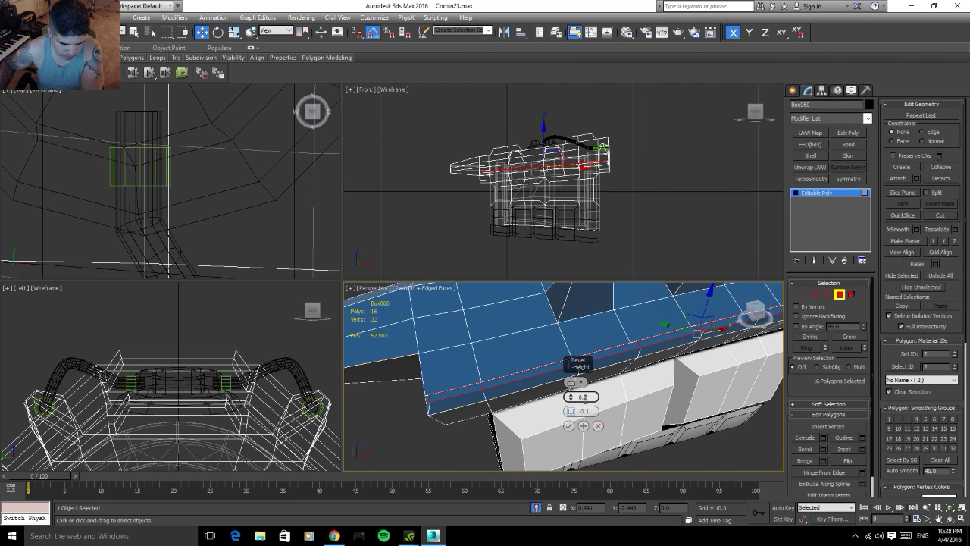
{"action": "mouse_move", "coordinate": [582, 397]}
{"action": "middle_mouse_down", "text": "alt"}
{"action": "mouse_move", "coordinate": [482, 420]}
{"action": "mouse_move", "coordinate": [544, 417]}
{"action": "middle_mouse_up", "text": "alt"}
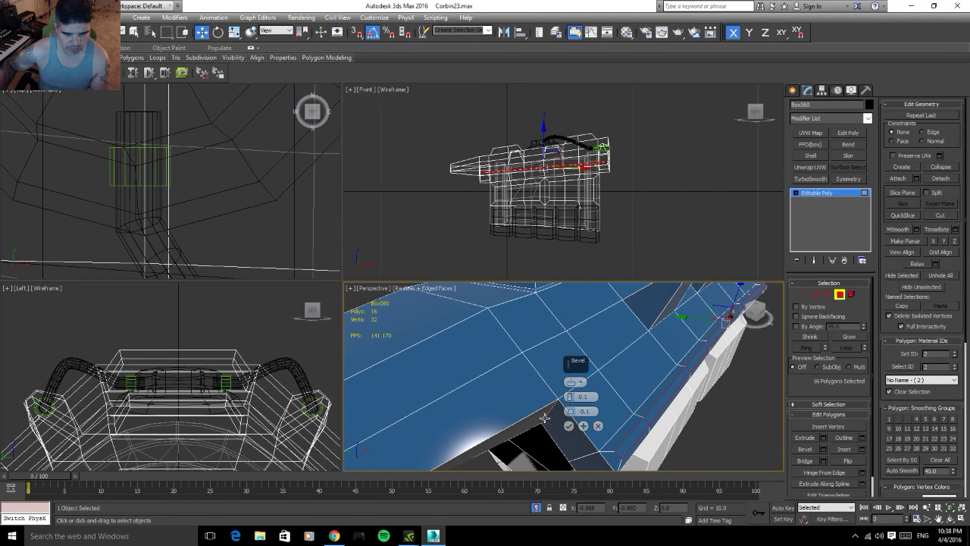
{"action": "left_click", "coordinate": [569, 426]}
- Leave polygon sub-object mode and deselect the body
{"action": "scroll", "coordinate": [248, 190], "scroll_direction": "down", "scroll_amount": 3}
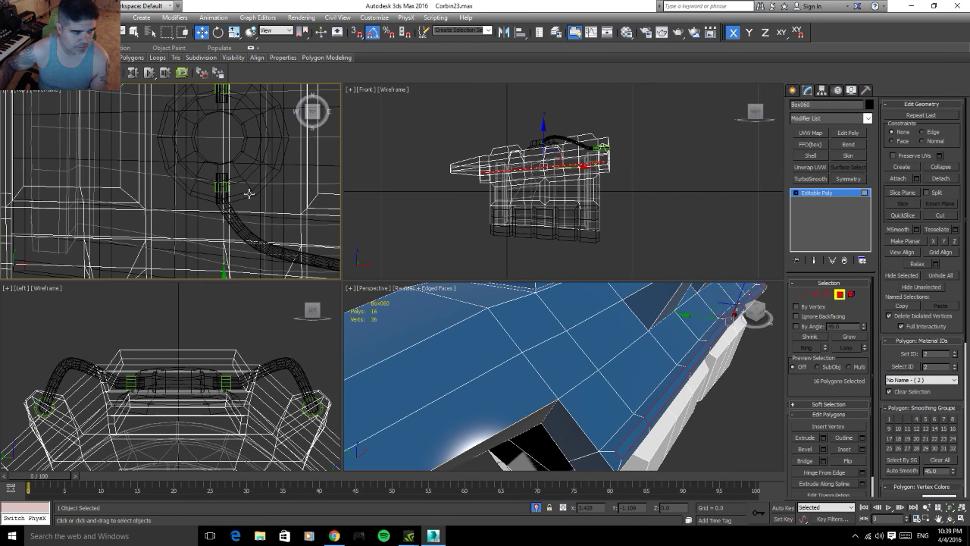
{"action": "scroll", "coordinate": [249, 190], "scroll_direction": "down", "scroll_amount": 3}
{"action": "scroll", "coordinate": [249, 193], "scroll_direction": "up", "scroll_amount": 1}
{"action": "scroll", "coordinate": [249, 193], "scroll_direction": "up", "scroll_amount": 2}
{"action": "scroll", "coordinate": [250, 197], "scroll_direction": "down", "scroll_amount": 3}
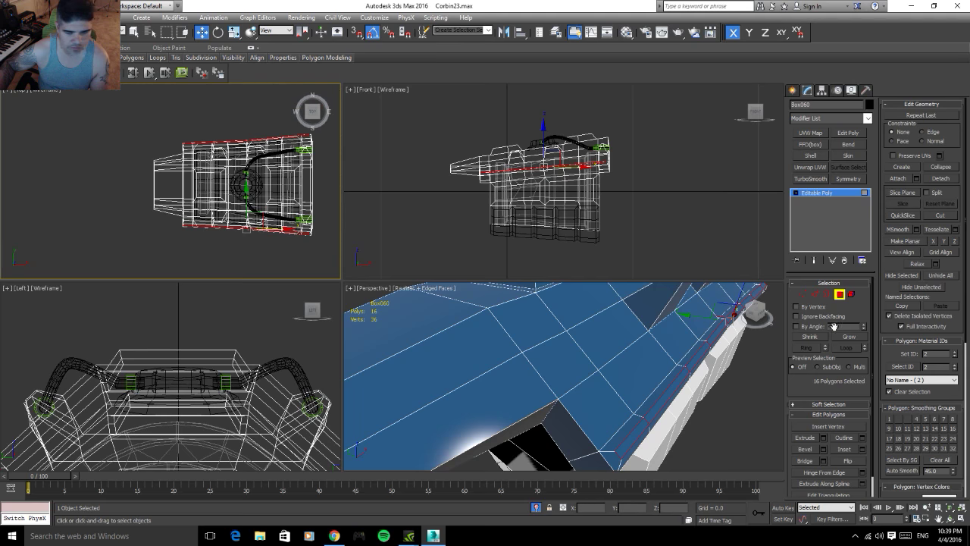
{"action": "left_click", "coordinate": [843, 300]}
{"action": "left_click", "coordinate": [755, 377]}
{"action": "scroll", "coordinate": [642, 371], "scroll_direction": "down", "scroll_amount": 2}
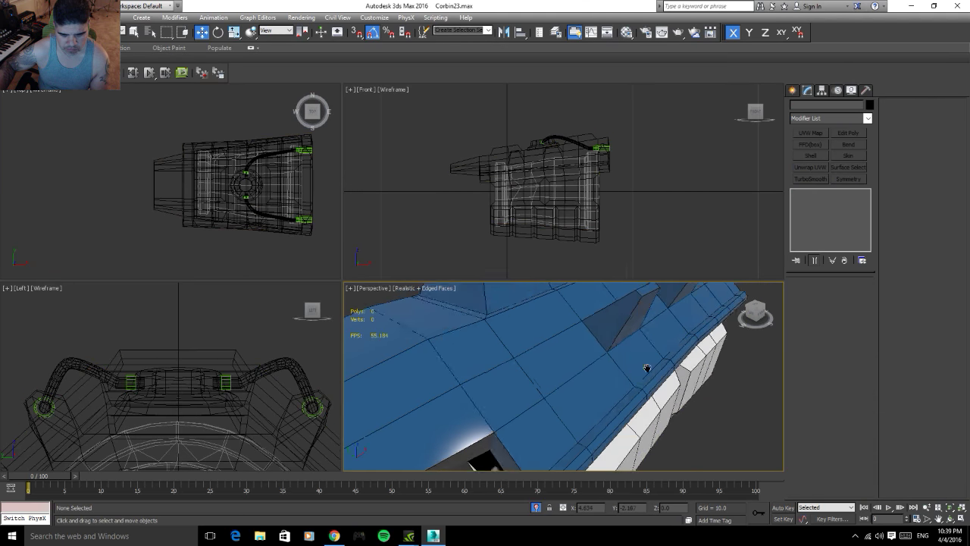
{"action": "scroll", "coordinate": [645, 390], "scroll_direction": "down", "scroll_amount": 5}
{"action": "mouse_move", "coordinate": [645, 394]}
{"action": "middle_mouse_down", "text": "alt"}
{"action": "mouse_move", "coordinate": [643, 364]}
{"action": "mouse_move", "coordinate": [640, 383]}
{"action": "middle_mouse_up", "text": "alt"}
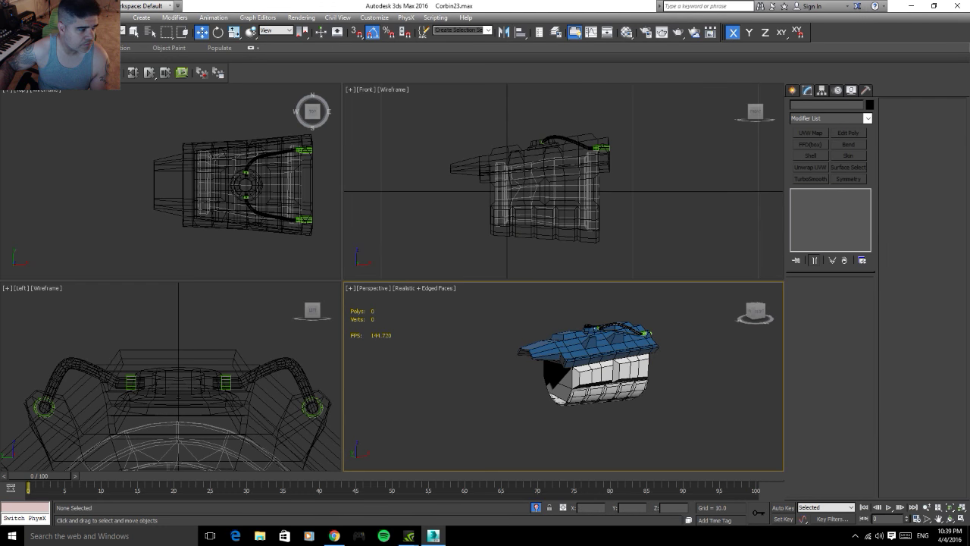
- Save the scene as Corbin24.max in the scenes folder
{"action": "left_click", "coordinate": [16, 9]}
{"action": "left_click", "coordinate": [30, 126]}
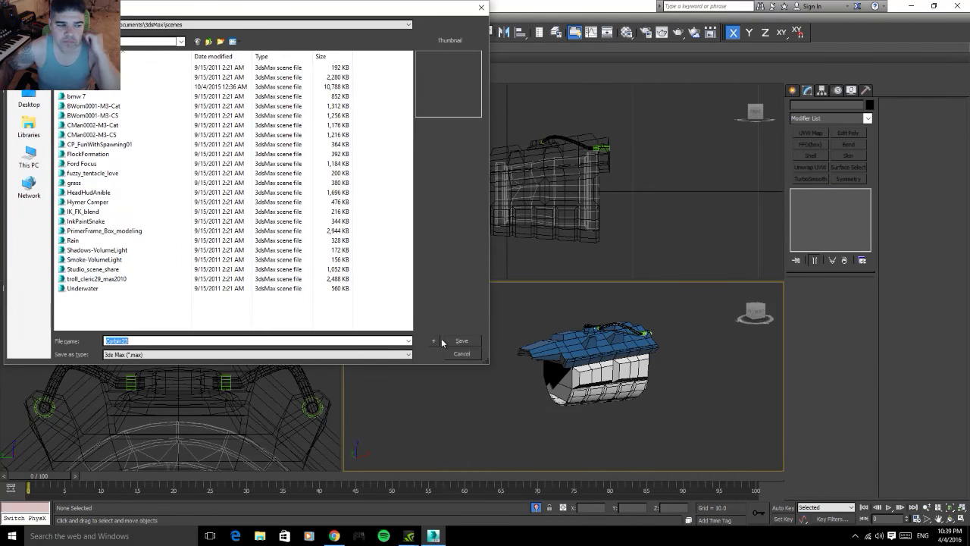
{"action": "left_click", "coordinate": [196, 24]}
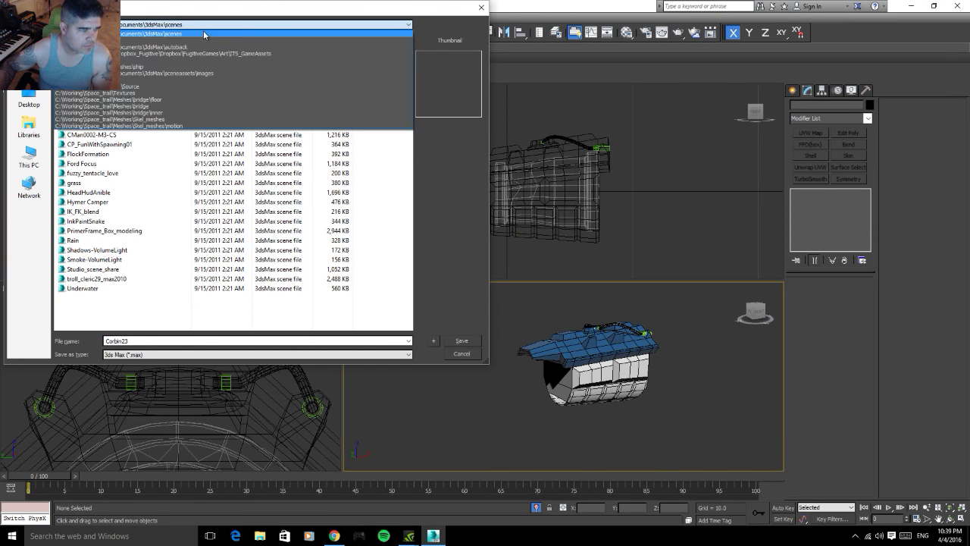
{"action": "left_click", "coordinate": [203, 34]}
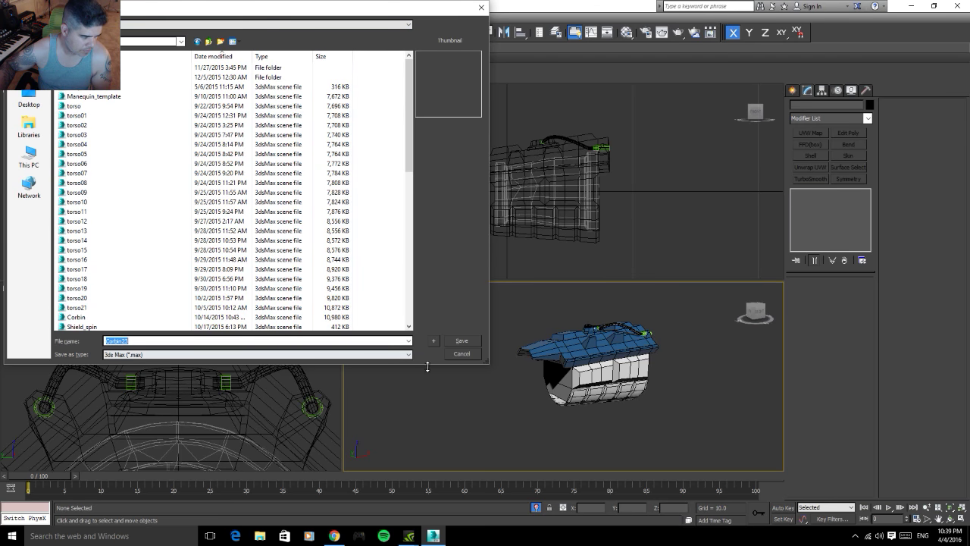
{"action": "left_click", "coordinate": [433, 341]}
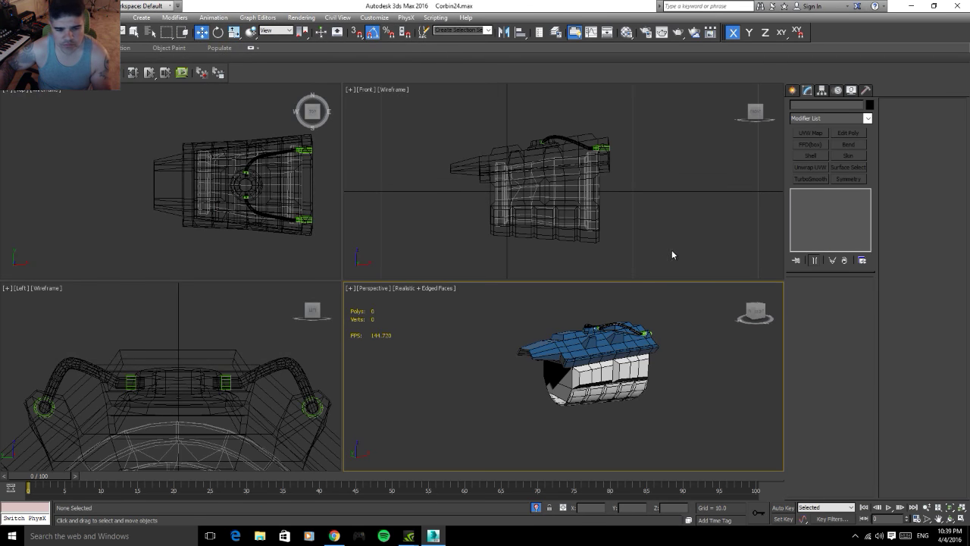
- Select all elements of Box060 and apply Auto Smooth, then exit Element mode and deselect
{"action": "left_click", "coordinate": [589, 379]}
{"action": "middle_click_drag", "start_coordinate": [629, 364], "coordinate": [582, 405], "text": "alt"}
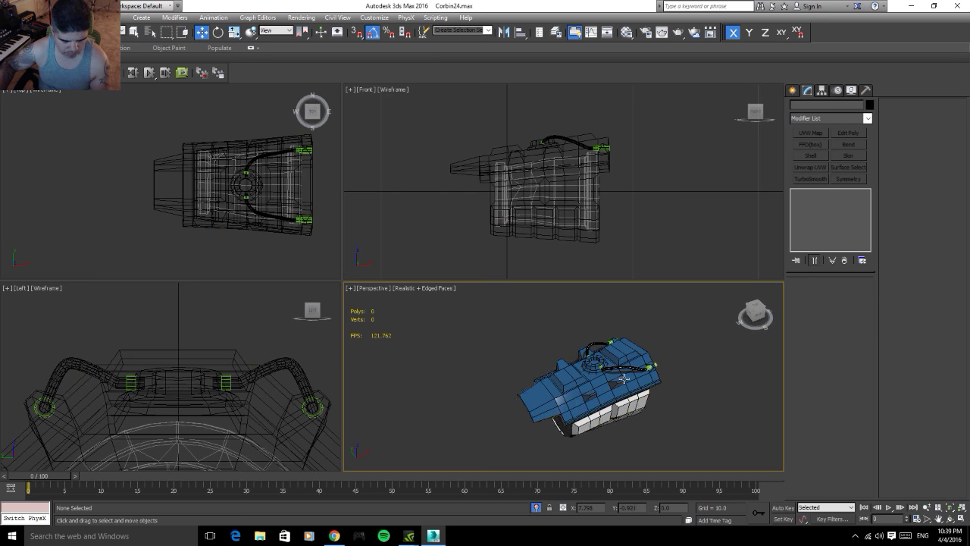
{"action": "left_click", "coordinate": [582, 405]}
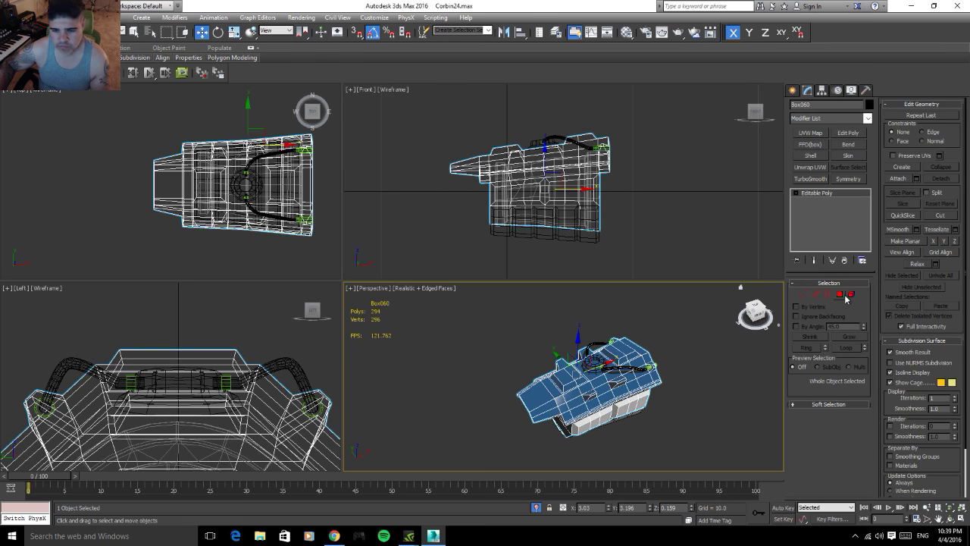
{"action": "left_click", "coordinate": [851, 295]}
{"action": "left_click", "coordinate": [605, 374]}
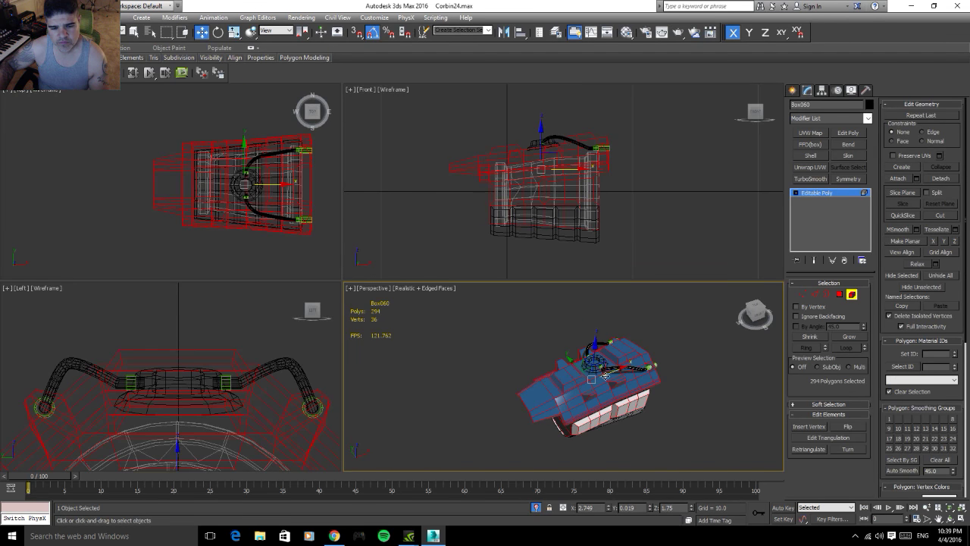
{"action": "left_click", "coordinate": [912, 470]}
{"action": "left_click", "coordinate": [851, 294]}
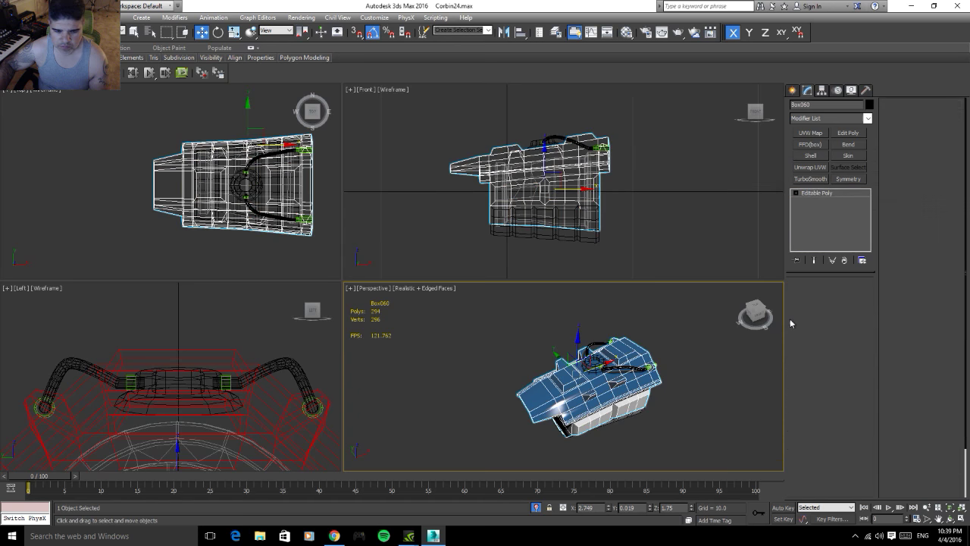
{"action": "left_click", "coordinate": [674, 369]}
{"action": "middle_click_drag", "start_coordinate": [614, 377], "coordinate": [597, 376], "text": "alt"}
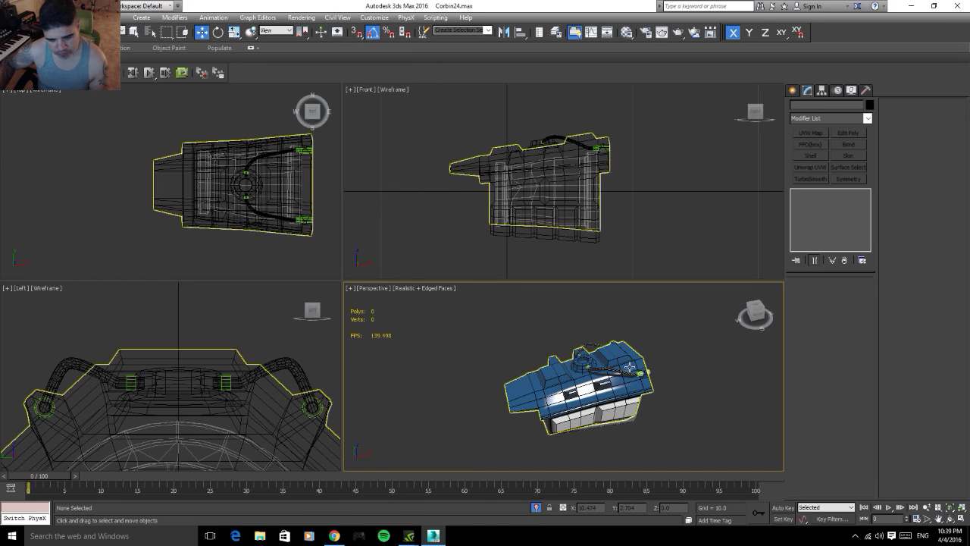
- Select both hose connector pieces and set their object colour to black
{"action": "scroll", "coordinate": [630, 366], "scroll_direction": "up", "scroll_amount": 4}
{"action": "scroll", "coordinate": [629, 366], "scroll_direction": "up", "scroll_amount": 3}
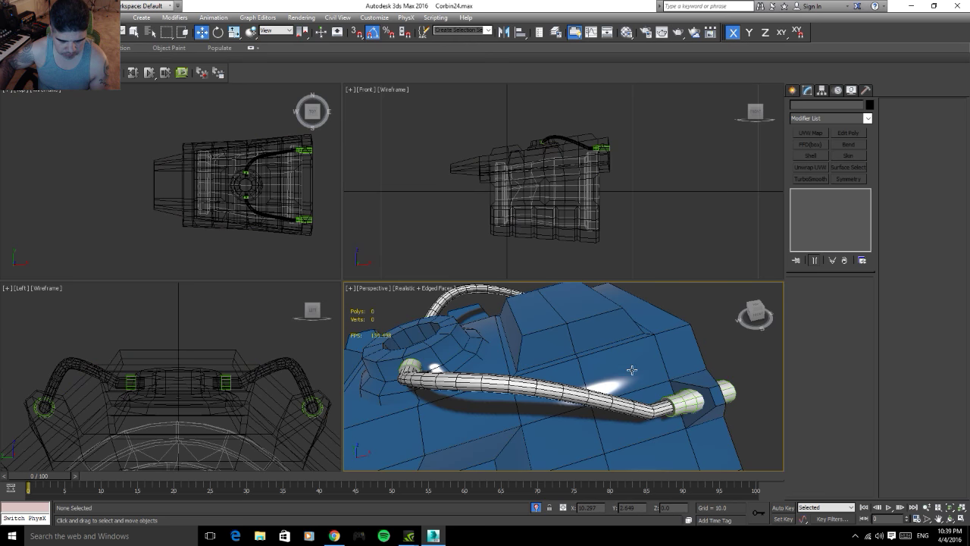
{"action": "left_click", "coordinate": [630, 367]}
{"action": "middle_click_drag", "start_coordinate": [630, 366], "coordinate": [601, 385], "text": "alt"}
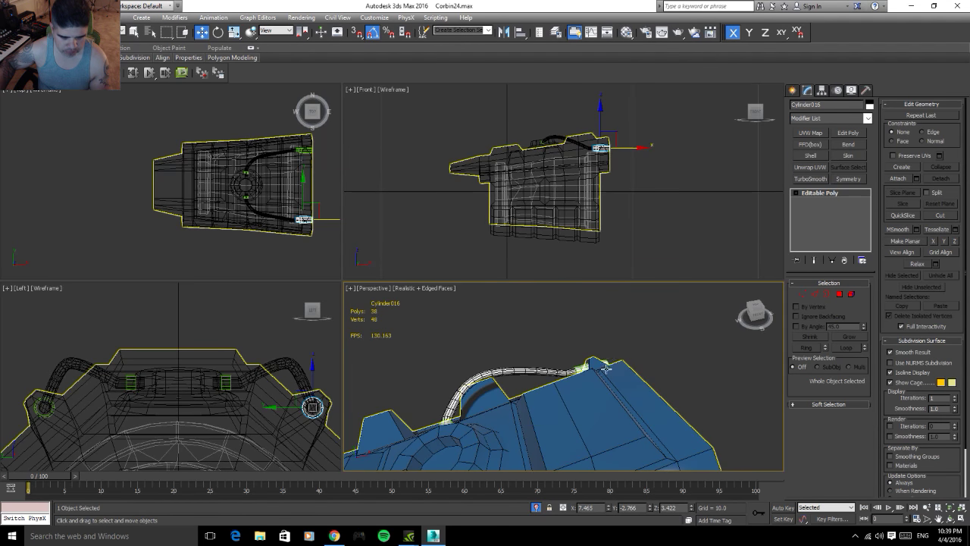
{"action": "left_click", "coordinate": [593, 366], "text": "ctrl"}
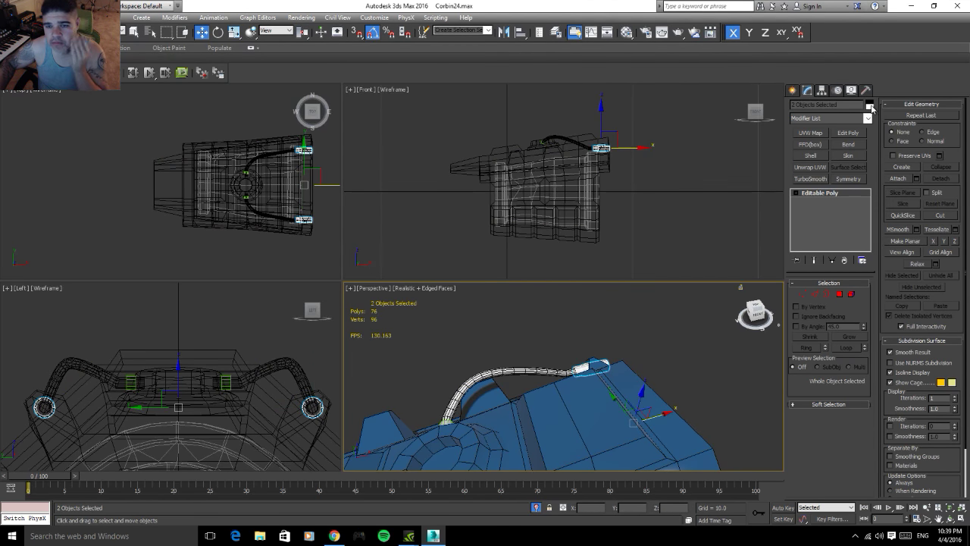
{"action": "left_click", "coordinate": [870, 105]}
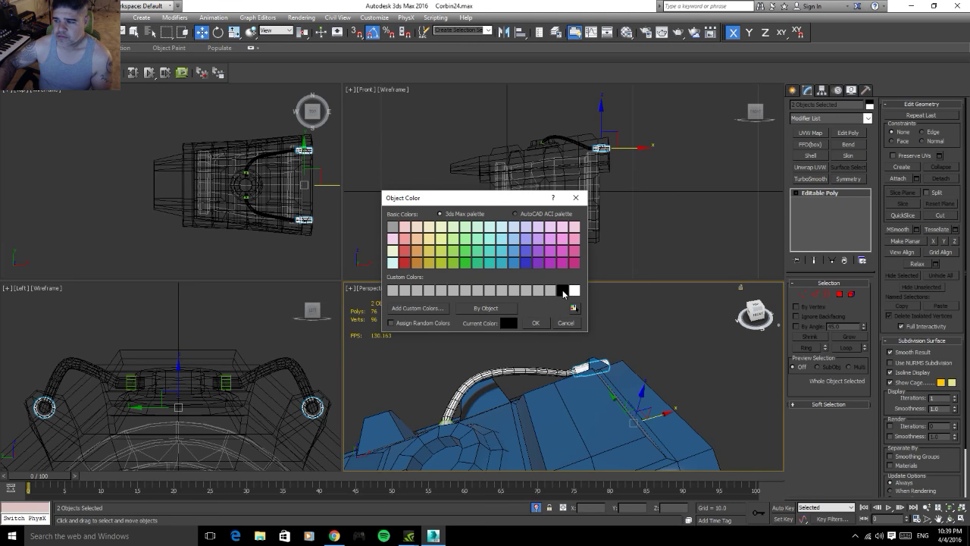
{"action": "left_click", "coordinate": [536, 324]}
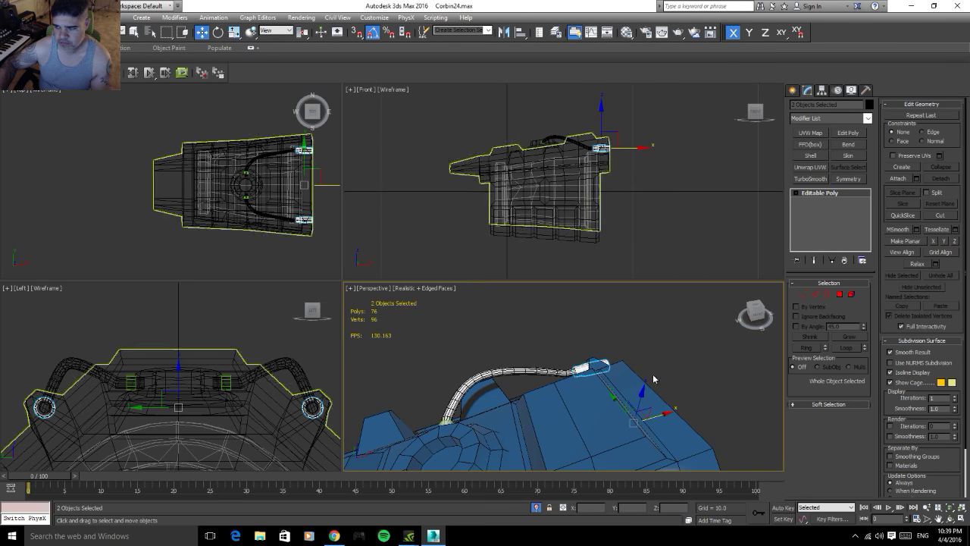
{"action": "middle_click_drag", "start_coordinate": [552, 411], "coordinate": [568, 402], "text": "alt"}
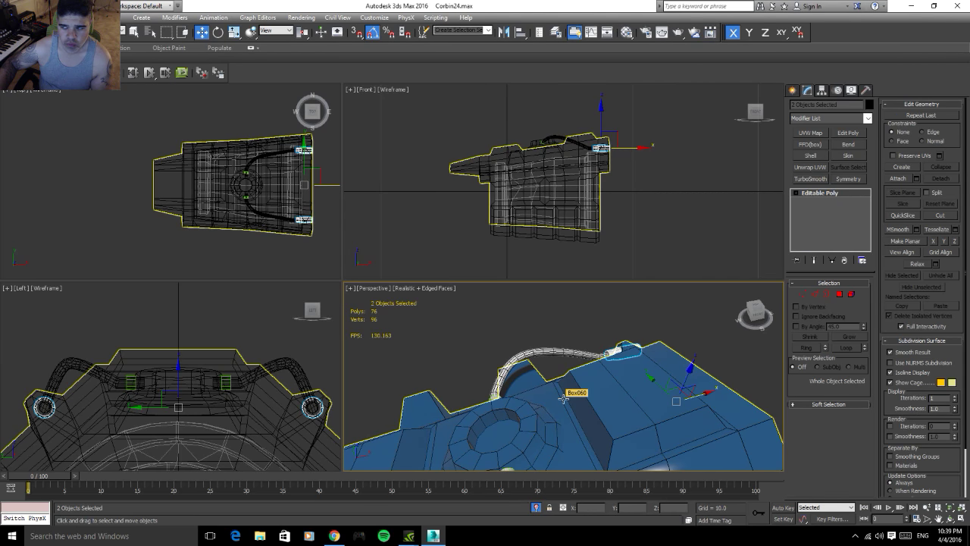
{"action": "middle_click_drag", "start_coordinate": [562, 398], "coordinate": [602, 424], "text": "alt"}
{"action": "scroll", "coordinate": [567, 361], "scroll_direction": "up", "scroll_amount": 5}
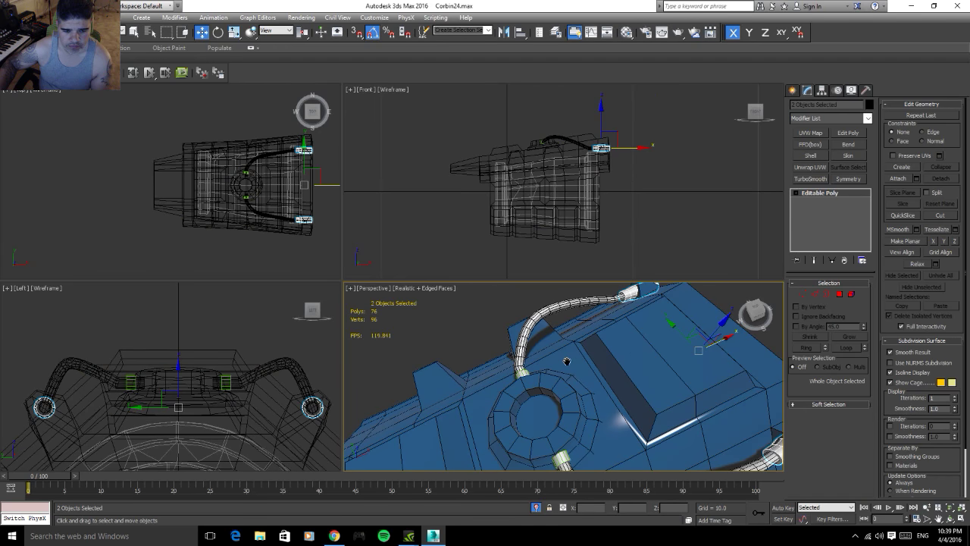
{"action": "scroll", "coordinate": [567, 361], "scroll_direction": "down", "scroll_amount": 5}
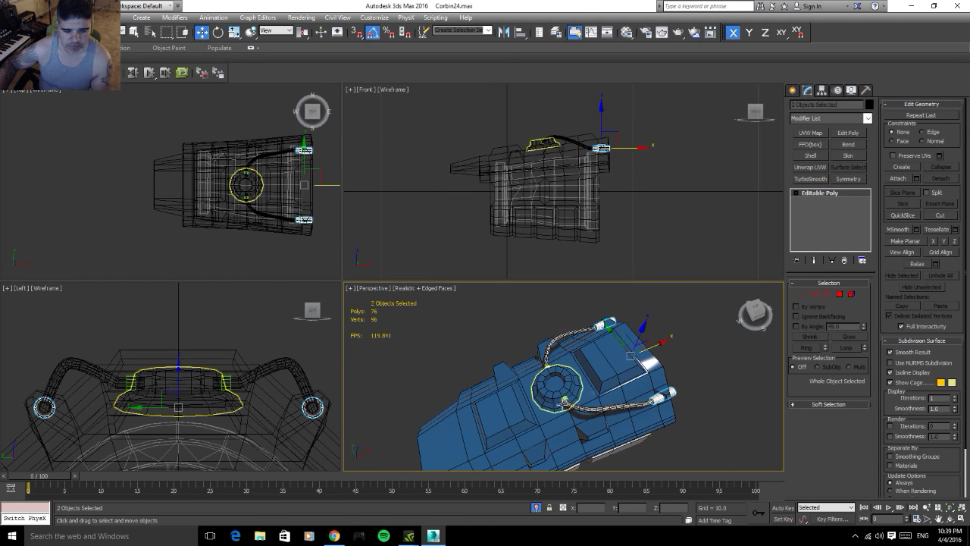
{"action": "mouse_move", "coordinate": [564, 402]}
{"action": "middle_mouse_down", "text": "alt"}
{"action": "mouse_move", "coordinate": [635, 352]}
{"action": "mouse_move", "coordinate": [632, 341]}
{"action": "mouse_move", "coordinate": [629, 364]}
{"action": "middle_mouse_up", "text": "alt"}
- Select Box060's single nose polygon and inset it by 0.3
{"action": "middle_click_drag", "start_coordinate": [466, 421], "coordinate": [568, 421]}
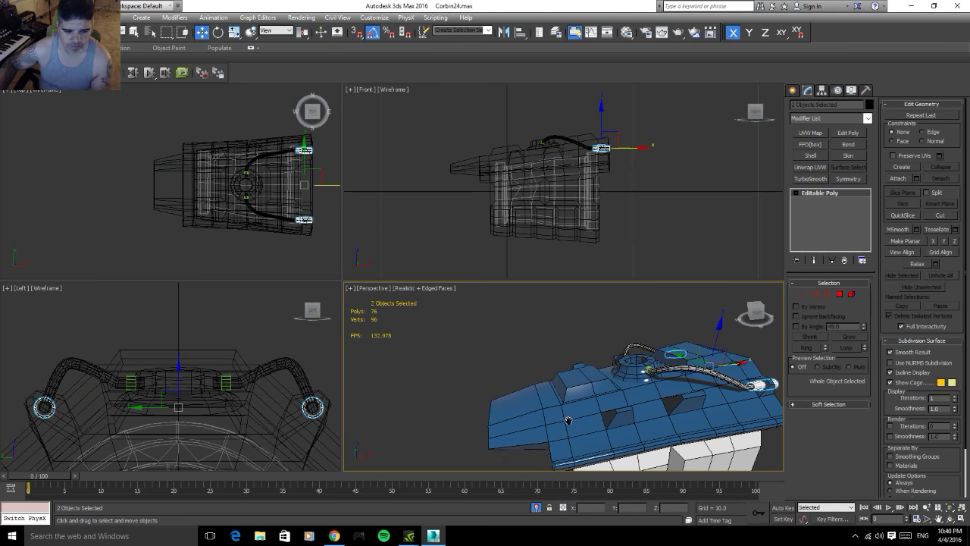
{"action": "left_click", "coordinate": [562, 423]}
{"action": "left_click", "coordinate": [528, 405]}
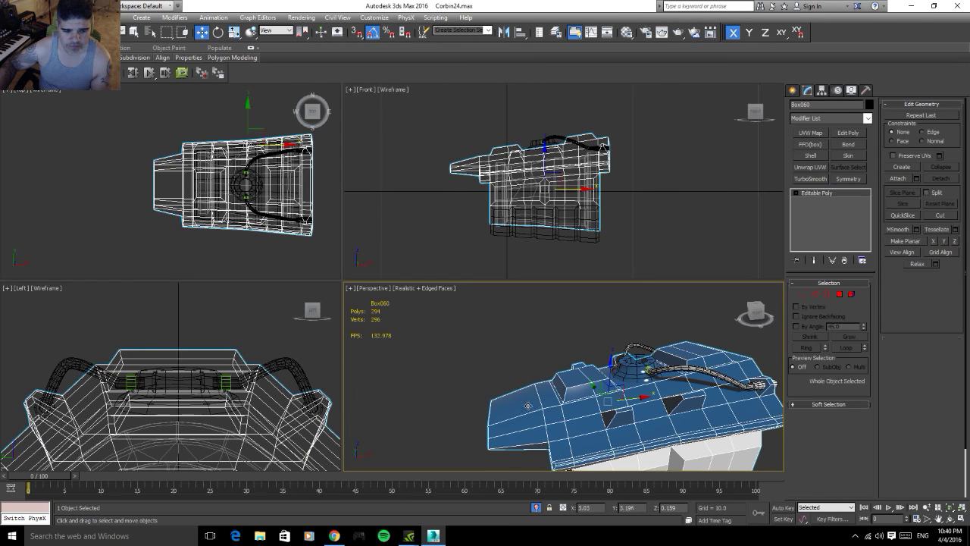
{"action": "left_click", "coordinate": [840, 294]}
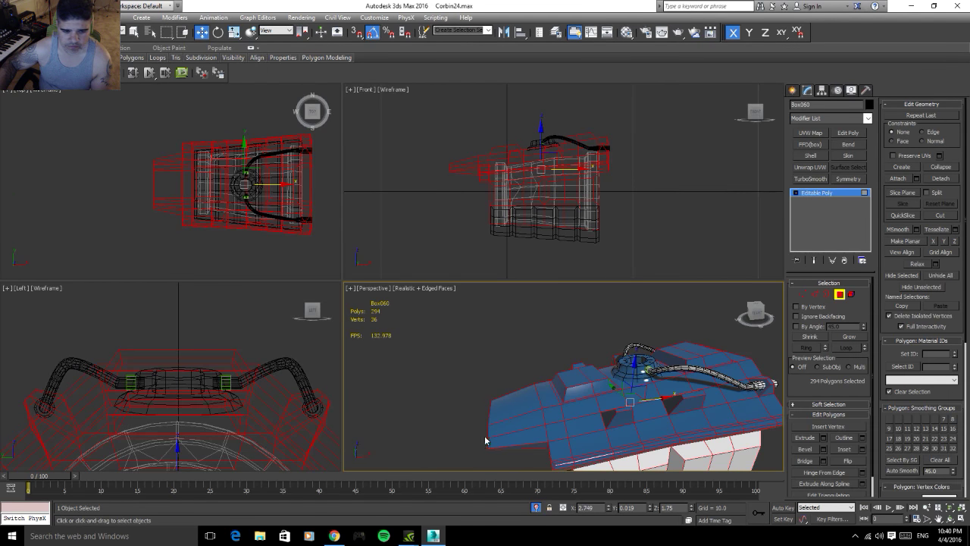
{"action": "left_click", "coordinate": [512, 406]}
{"action": "mouse_move", "coordinate": [614, 421]}
{"action": "middle_mouse_down", "text": "alt"}
{"action": "mouse_move", "coordinate": [698, 449]}
{"action": "mouse_move", "coordinate": [901, 469]}
{"action": "middle_mouse_up", "text": "alt"}
{"action": "left_click", "coordinate": [863, 449]}
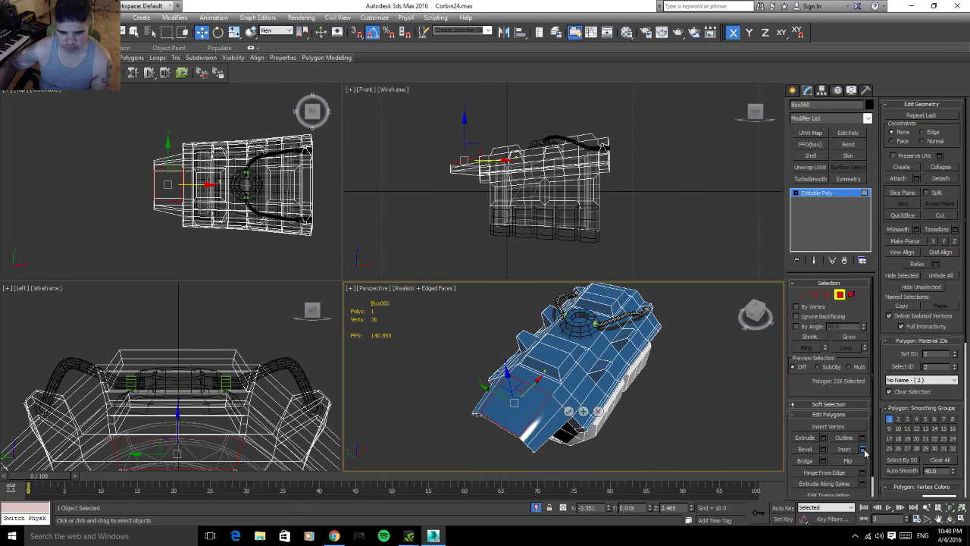
{"action": "left_click_drag", "start_coordinate": [571, 396], "coordinate": [570, 396]}
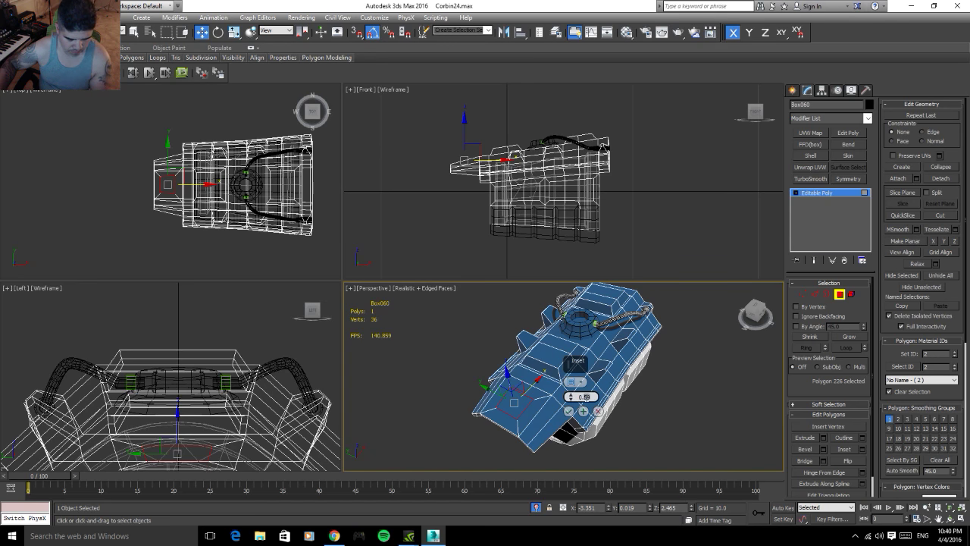
{"action": "type", "text": "0.2"}
{"action": "key", "text": "Return"}
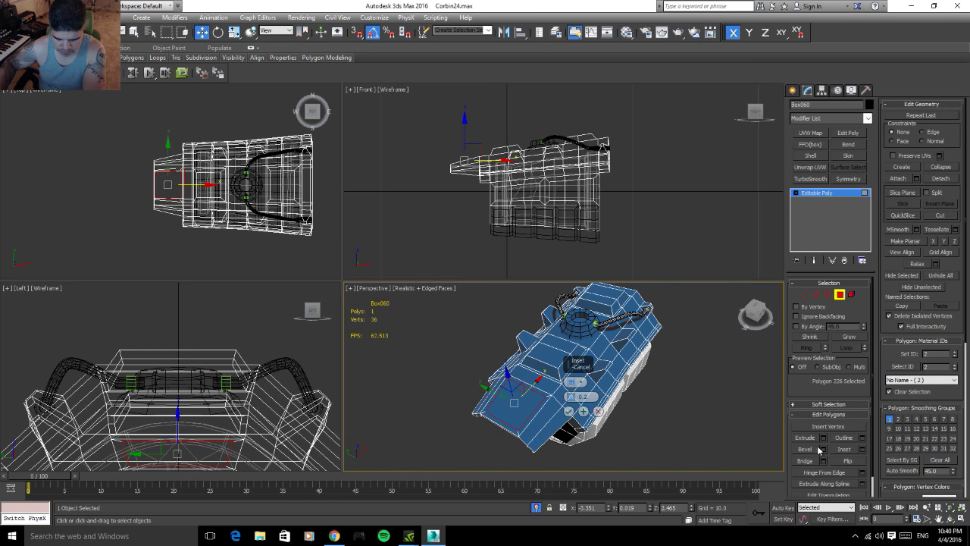
{"action": "left_click", "coordinate": [569, 410]}
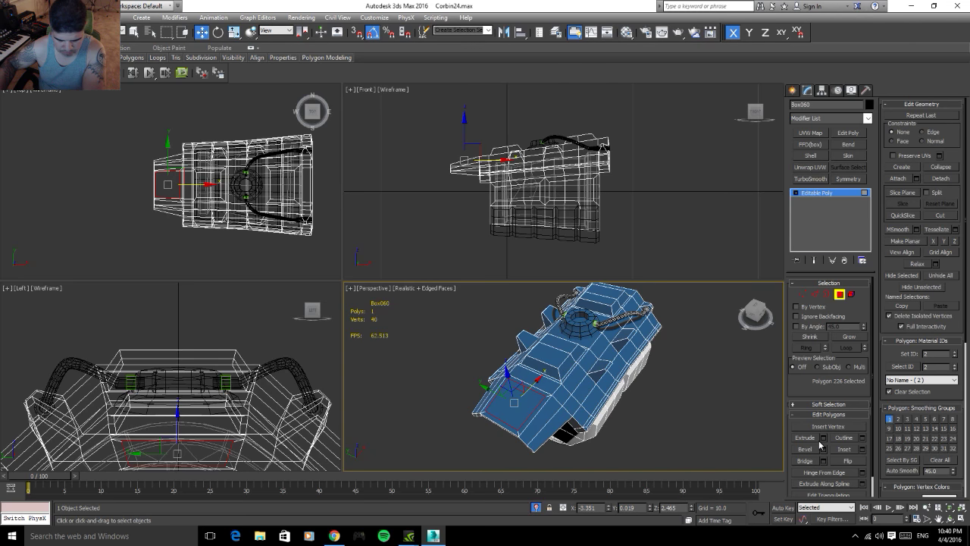
- Bevel the selected inset nose polygon outward and confirm it in the Bevel caddy
{"action": "left_click", "coordinate": [824, 449]}
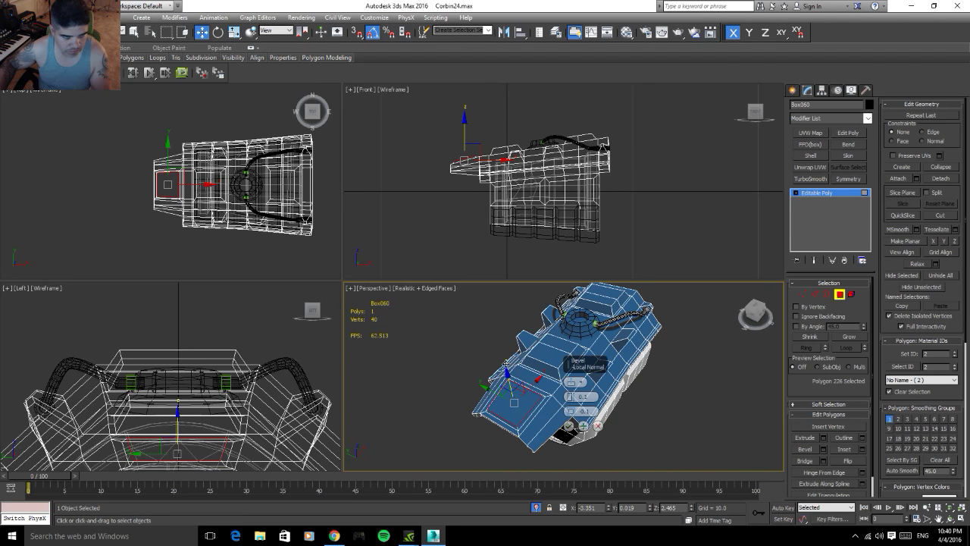
{"action": "mouse_move", "coordinate": [587, 364]}
{"action": "middle_mouse_down", "text": "alt"}
{"action": "mouse_move", "coordinate": [480, 387]}
{"action": "mouse_move", "coordinate": [556, 438]}
{"action": "middle_mouse_up", "text": "alt"}
{"action": "scroll", "coordinate": [515, 415], "scroll_direction": "up", "scroll_amount": 5}
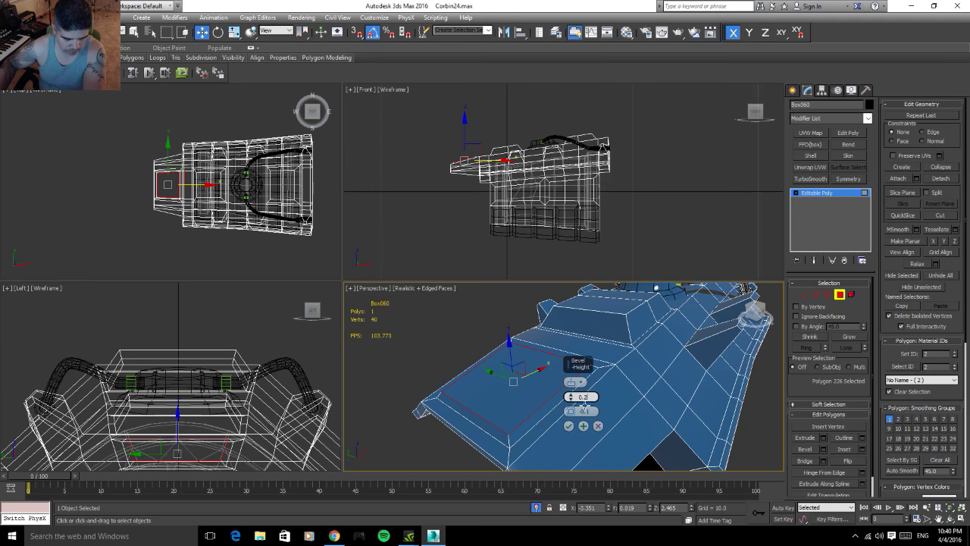
{"action": "mouse_move", "coordinate": [675, 393]}
{"action": "middle_mouse_down", "text": "alt"}
{"action": "mouse_move", "coordinate": [642, 413]}
{"action": "mouse_move", "coordinate": [656, 408]}
{"action": "middle_mouse_up", "text": "alt"}
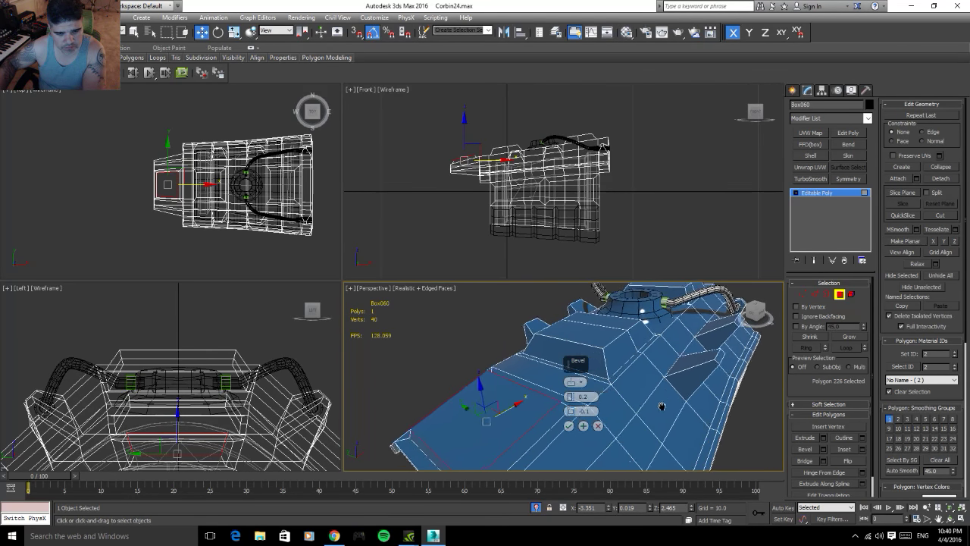
{"action": "left_click", "coordinate": [571, 426]}
- Orbit, pan and zoom around the hull to inspect the bevelled nose and turret top
{"action": "middle_click_drag", "start_coordinate": [684, 396], "coordinate": [659, 405], "text": "alt"}
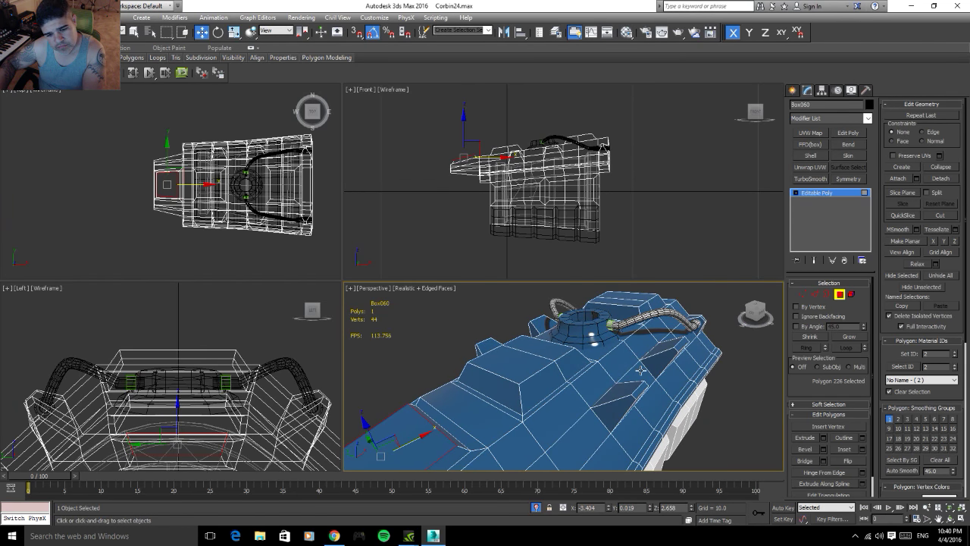
{"action": "mouse_move", "coordinate": [656, 411]}
{"action": "middle_mouse_down"}
{"action": "mouse_move", "coordinate": [632, 392]}
{"action": "mouse_move", "coordinate": [640, 394]}
{"action": "middle_mouse_up"}
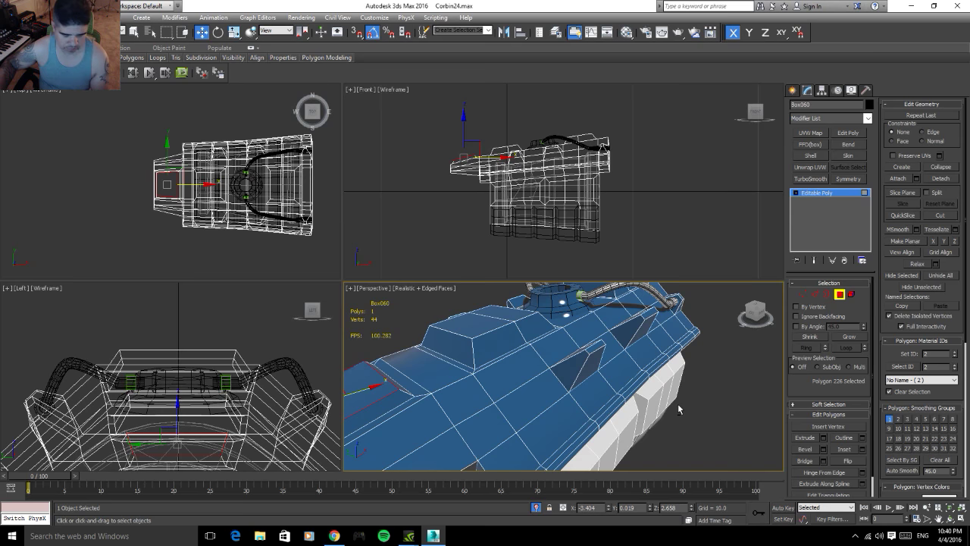
{"action": "scroll", "coordinate": [640, 416], "scroll_direction": "up", "scroll_amount": 3}
{"action": "scroll", "coordinate": [640, 416], "scroll_direction": "down", "scroll_amount": 2}
{"action": "scroll", "coordinate": [640, 416], "scroll_direction": "down", "scroll_amount": 5}
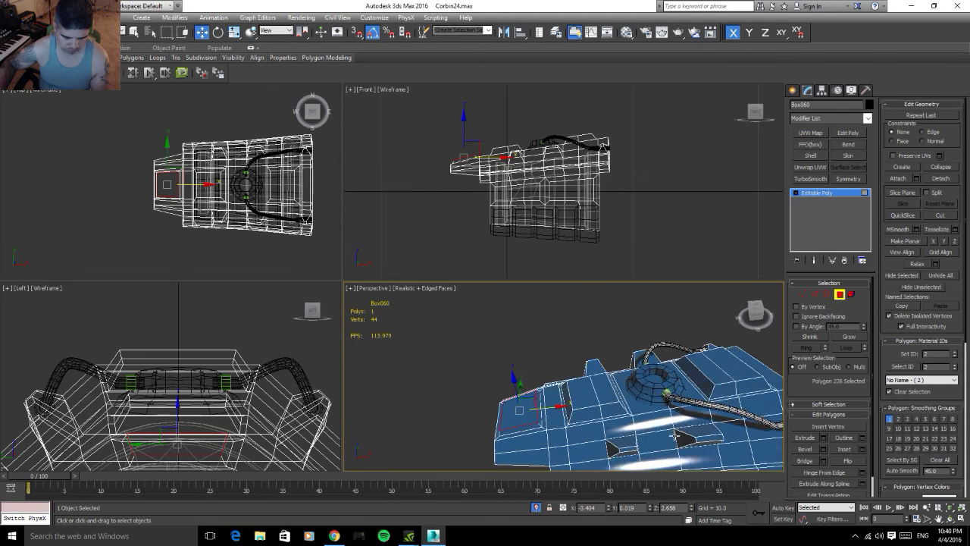
{"action": "mouse_move", "coordinate": [686, 452]}
{"action": "middle_mouse_down", "text": "alt"}
{"action": "mouse_move", "coordinate": [700, 460]}
{"action": "mouse_move", "coordinate": [689, 407]}
{"action": "mouse_move", "coordinate": [667, 386]}
{"action": "mouse_move", "coordinate": [709, 377]}
{"action": "mouse_move", "coordinate": [535, 402]}
{"action": "middle_mouse_up", "text": "alt"}
{"action": "scroll", "coordinate": [705, 406], "scroll_direction": "up", "scroll_amount": 2}
{"action": "middle_click_drag", "start_coordinate": [705, 406], "coordinate": [714, 426], "text": "alt"}
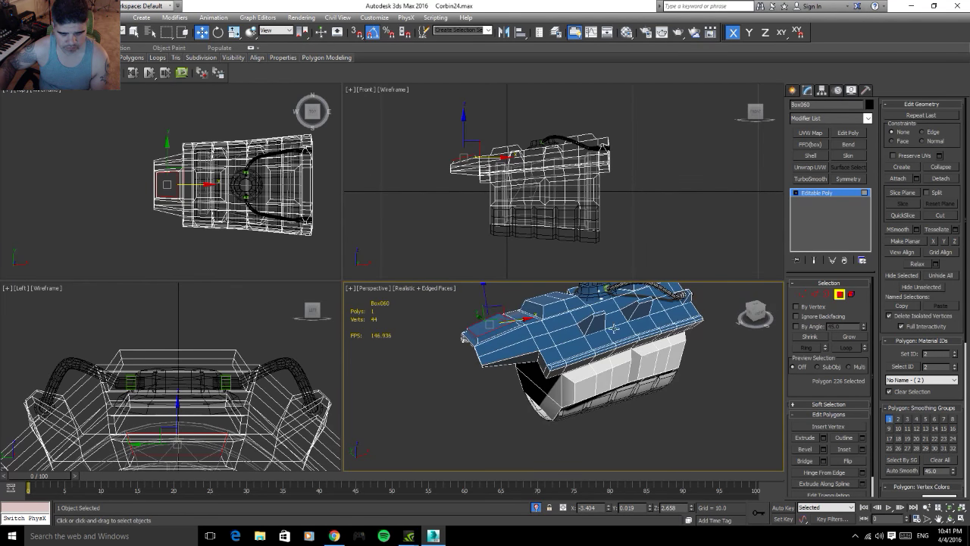
{"action": "scroll", "coordinate": [633, 397], "scroll_direction": "up", "scroll_amount": 3}
- Leave polygon editing on the hull and clear the selection
{"action": "left_click", "coordinate": [591, 401]}
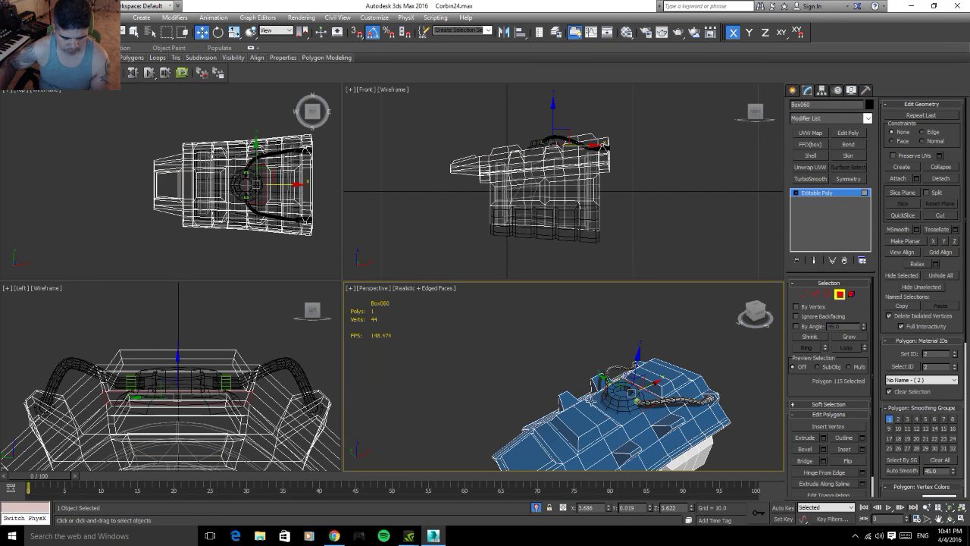
{"action": "scroll", "coordinate": [591, 400], "scroll_direction": "up", "scroll_amount": 2}
{"action": "middle_click_drag", "start_coordinate": [650, 417], "coordinate": [667, 415], "text": "alt"}
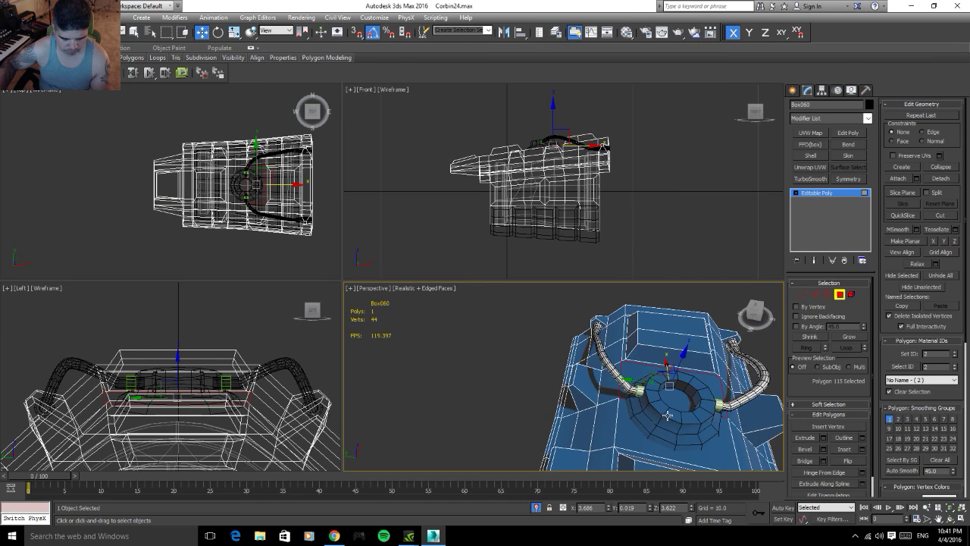
{"action": "left_click", "coordinate": [839, 300]}
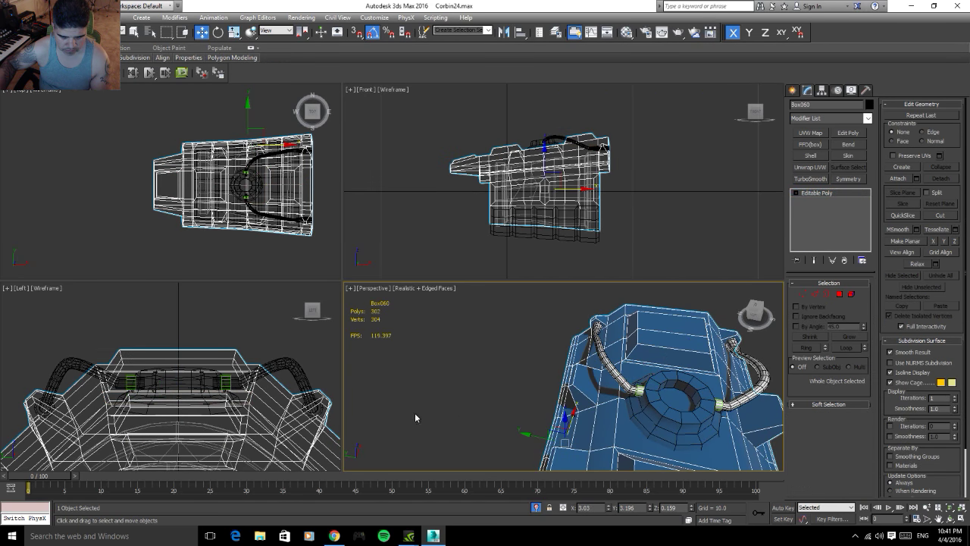
{"action": "left_click", "coordinate": [414, 412]}
- Give the two hose collar cylinders at the round base a white object colour
{"action": "left_click", "coordinate": [719, 405]}
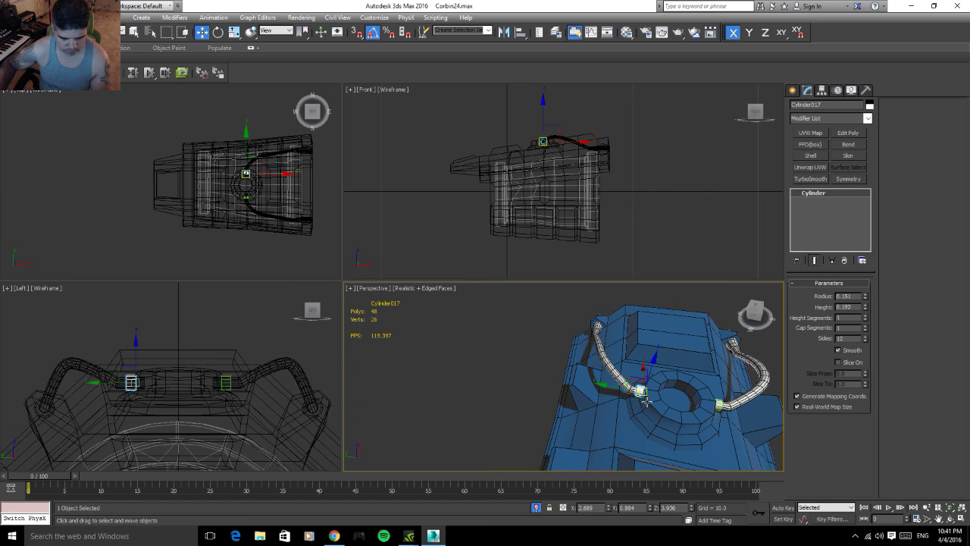
{"action": "left_click", "coordinate": [724, 405], "text": "ctrl"}
{"action": "left_click", "coordinate": [669, 390]}
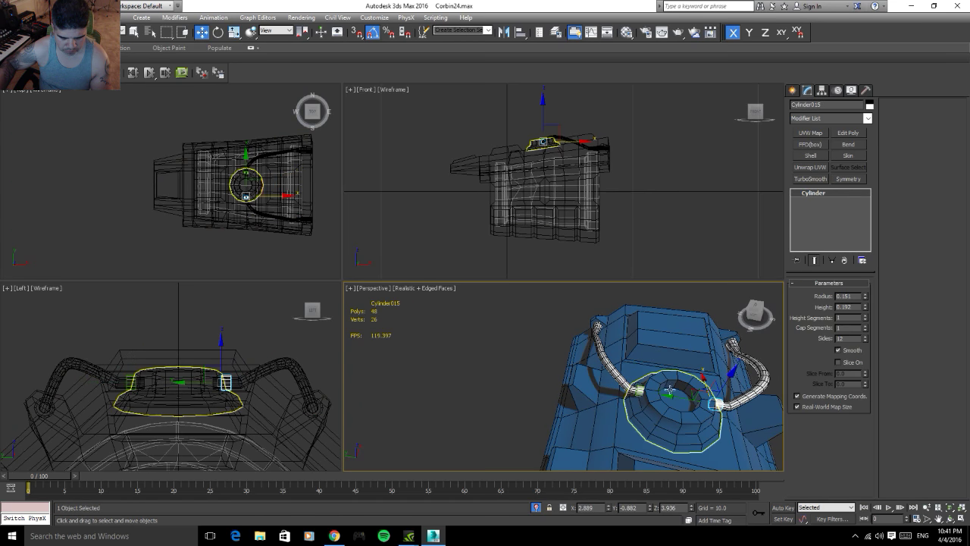
{"action": "key", "text": "ctrl+z"}
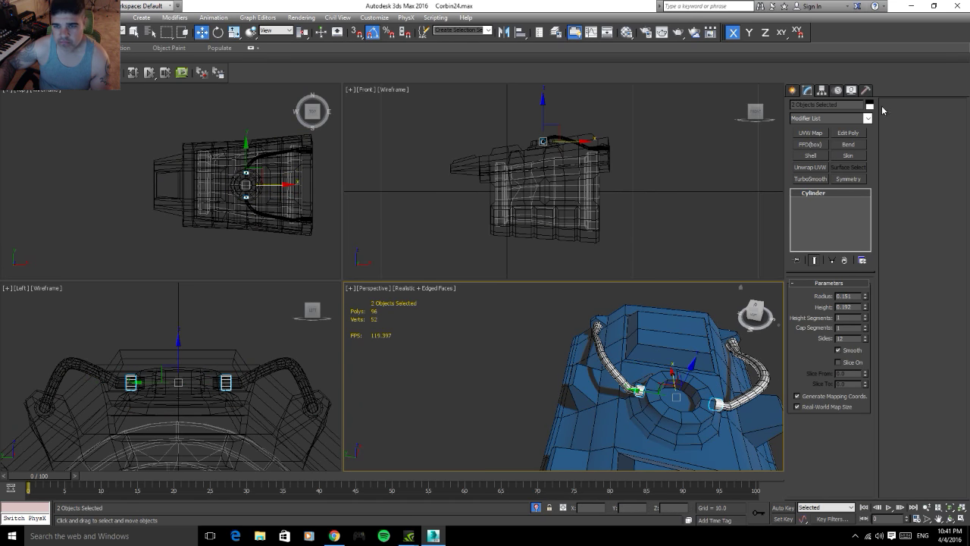
{"action": "left_click", "coordinate": [870, 105]}
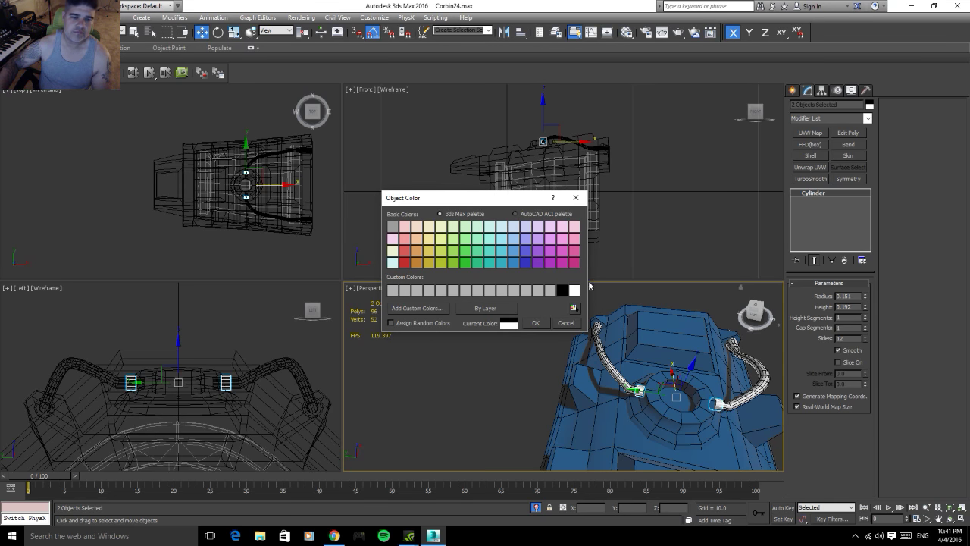
{"action": "left_click", "coordinate": [535, 323]}
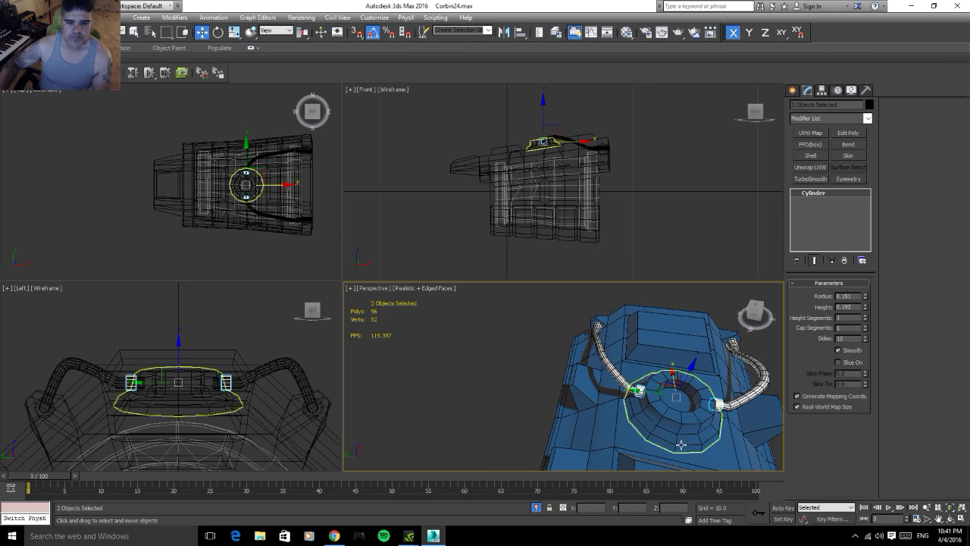
- Select the top and lower end caps of the left and right hoses together
{"action": "left_click", "coordinate": [476, 373]}
{"action": "mouse_move", "coordinate": [476, 374]}
{"action": "middle_mouse_down", "text": "alt"}
{"action": "mouse_move", "coordinate": [715, 426]}
{"action": "mouse_move", "coordinate": [652, 393]}
{"action": "middle_mouse_up", "text": "alt"}
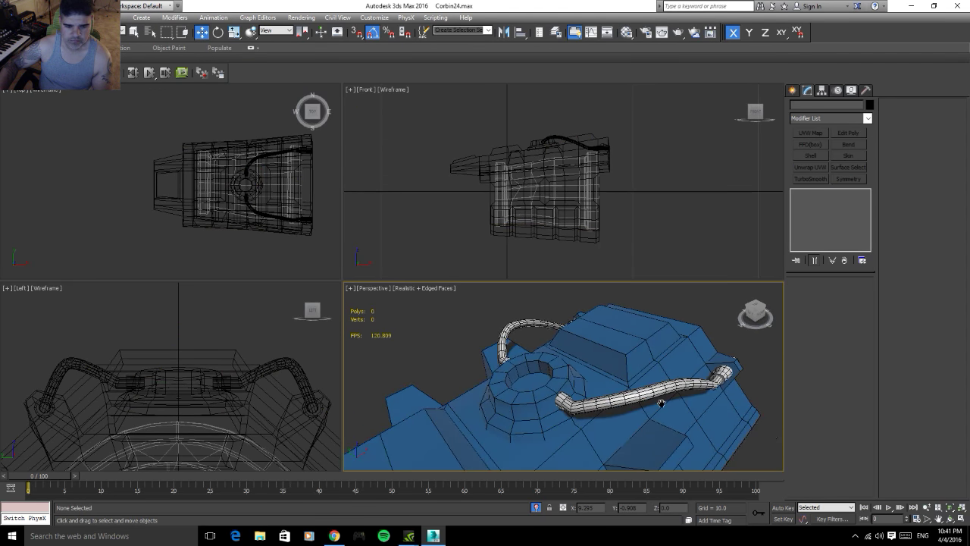
{"action": "left_click", "coordinate": [563, 400]}
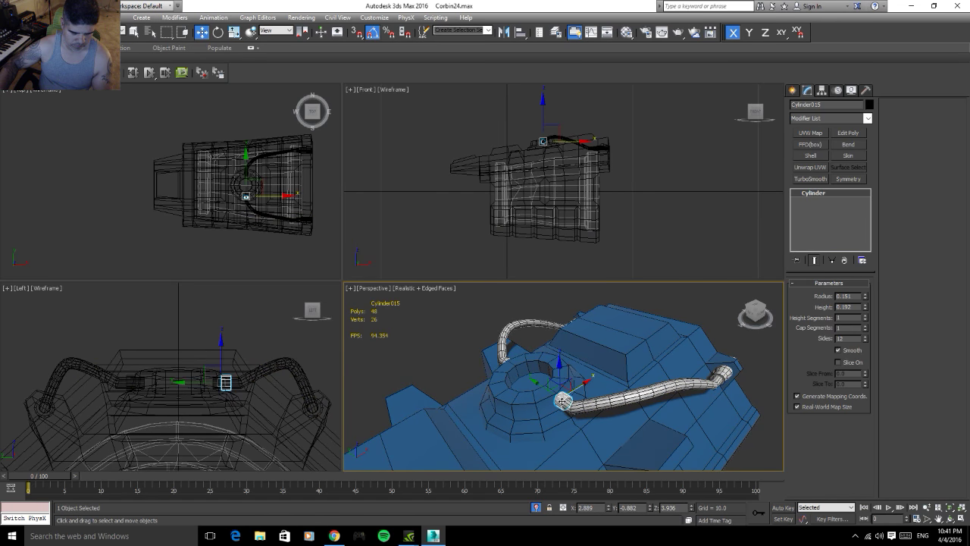
{"action": "left_click", "coordinate": [722, 374], "text": "ctrl"}
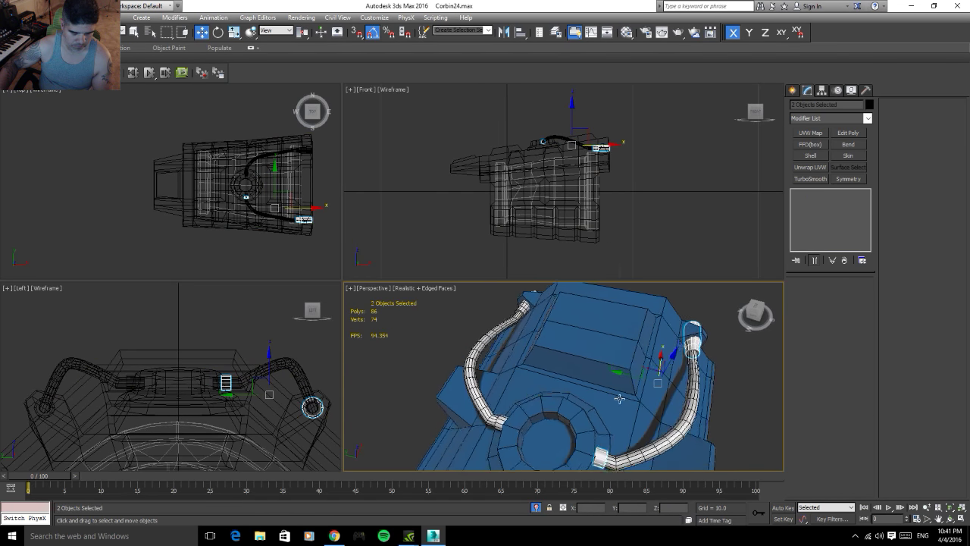
{"action": "middle_click_drag", "start_coordinate": [565, 361], "coordinate": [546, 331], "text": "alt"}
{"action": "left_click", "coordinate": [521, 303]}
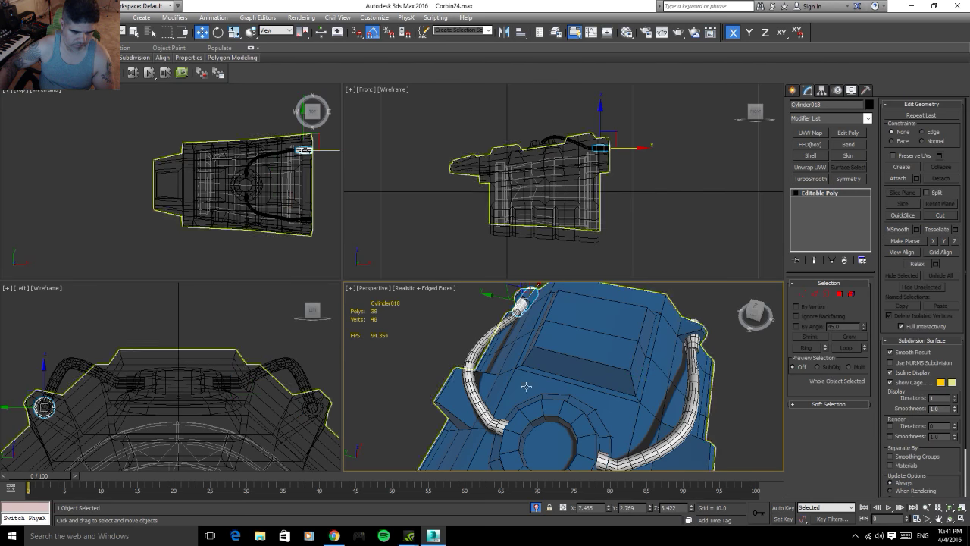
{"action": "left_click", "coordinate": [502, 428], "text": "ctrl"}
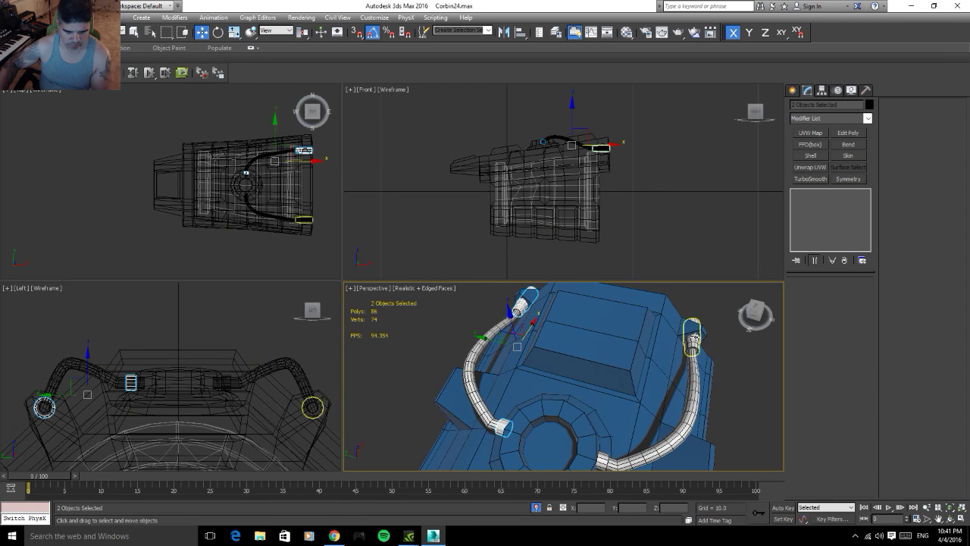
{"action": "left_click", "coordinate": [692, 333], "text": "ctrl"}
{"action": "left_click", "coordinate": [602, 458], "text": "ctrl"}
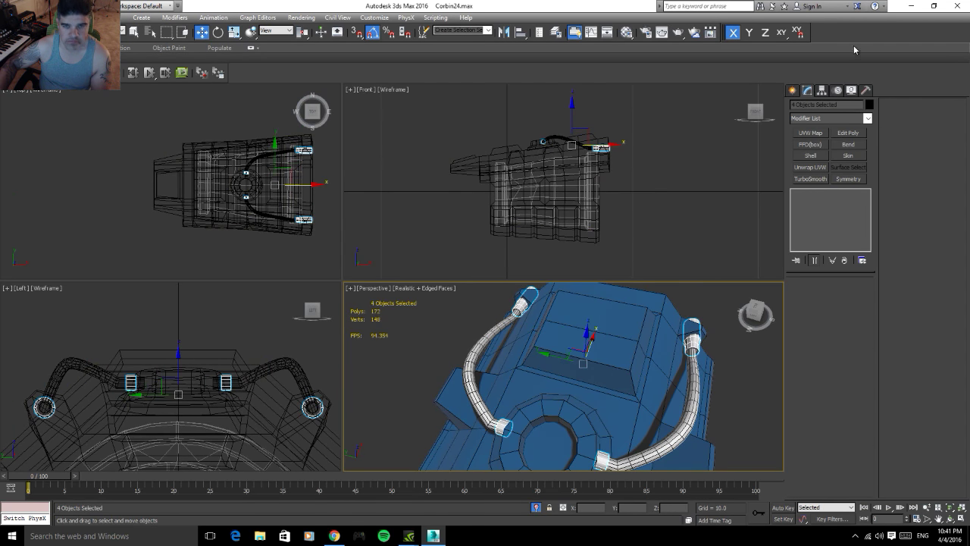
- Check Material #76 and its white and red sub-materials in the Material Editor
{"action": "left_click", "coordinate": [626, 33]}
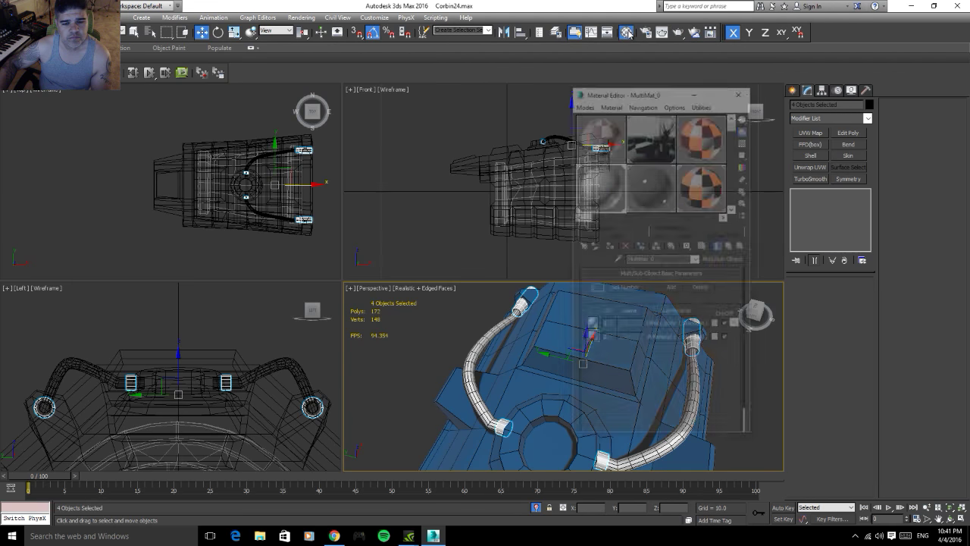
{"action": "mouse_move", "coordinate": [678, 164]}
{"action": "middle_mouse_down"}
{"action": "mouse_move", "coordinate": [611, 127]}
{"action": "mouse_move", "coordinate": [536, 140]}
{"action": "mouse_move", "coordinate": [539, 112]}
{"action": "middle_mouse_up"}
{"action": "left_click", "coordinate": [678, 191]}
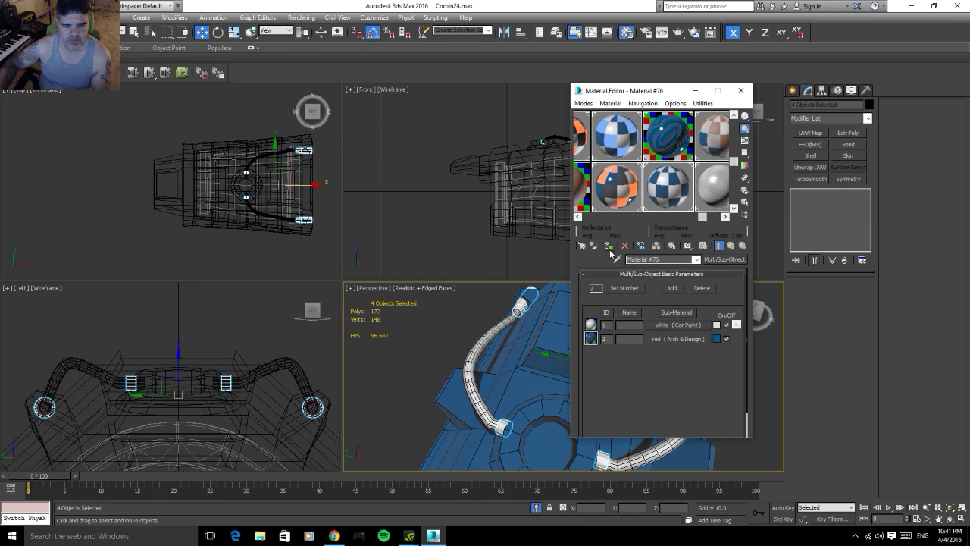
{"action": "left_click", "coordinate": [741, 91]}
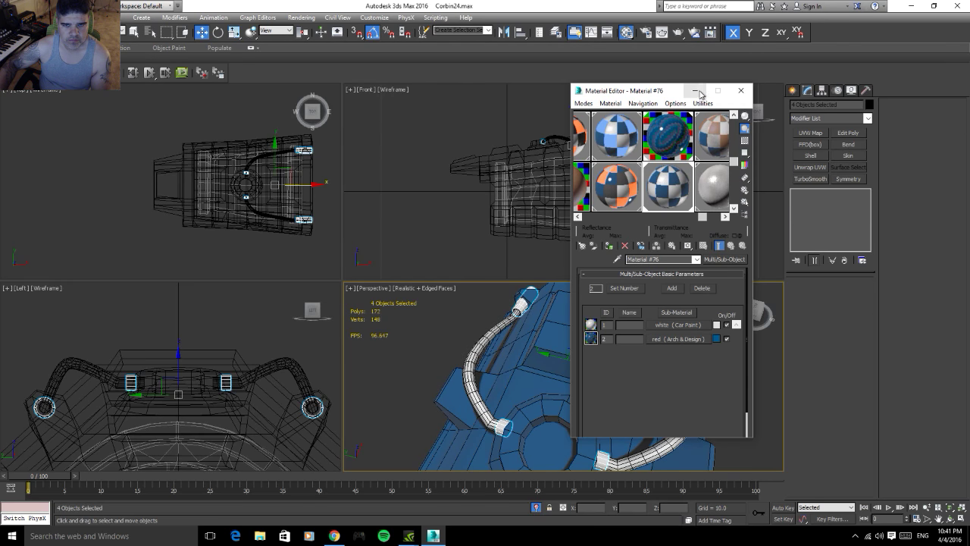
- Reselect the four hose connector cylinders, starting with Cylinder015
{"action": "left_click", "coordinate": [740, 399]}
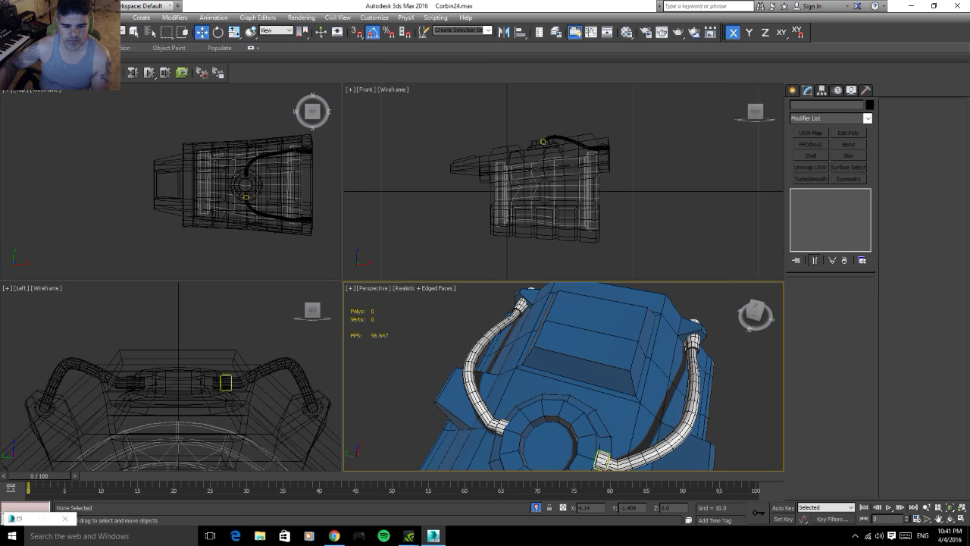
{"action": "left_click", "coordinate": [601, 459]}
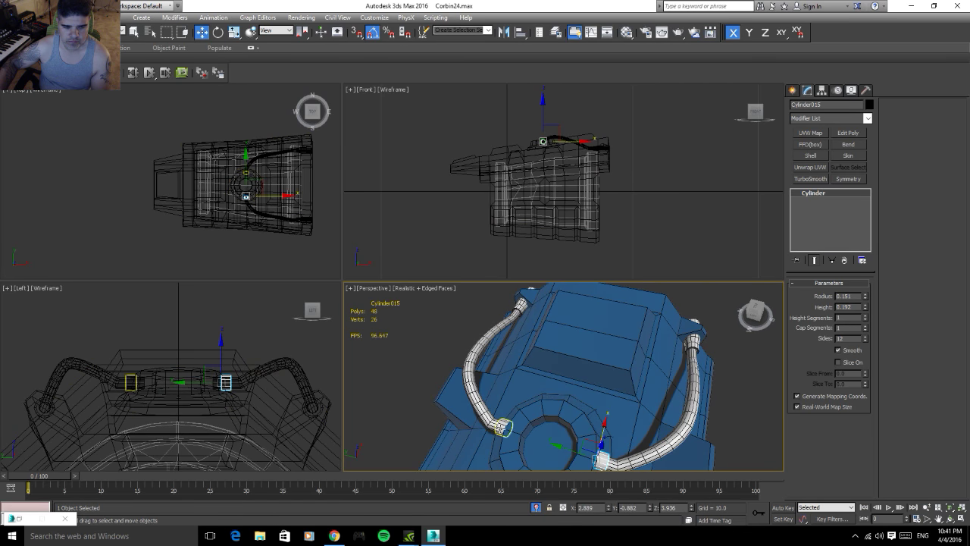
{"action": "left_click", "coordinate": [503, 428], "text": "ctrl"}
{"action": "left_click", "coordinate": [518, 306], "text": "ctrl"}
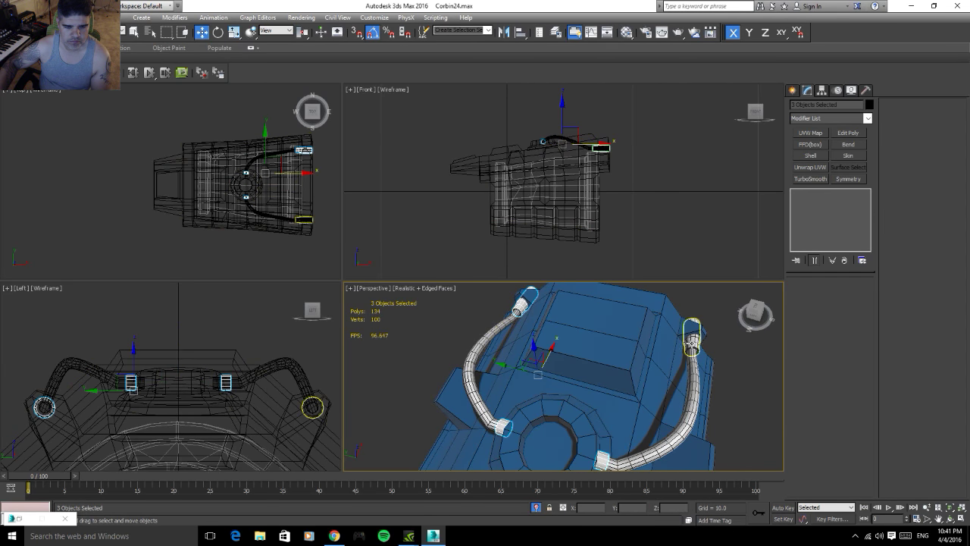
{"action": "left_click", "coordinate": [692, 337], "text": "ctrl"}
- Add Edit Poly to the cylinders, select all elements and set material ID 2
{"action": "left_click", "coordinate": [850, 135]}
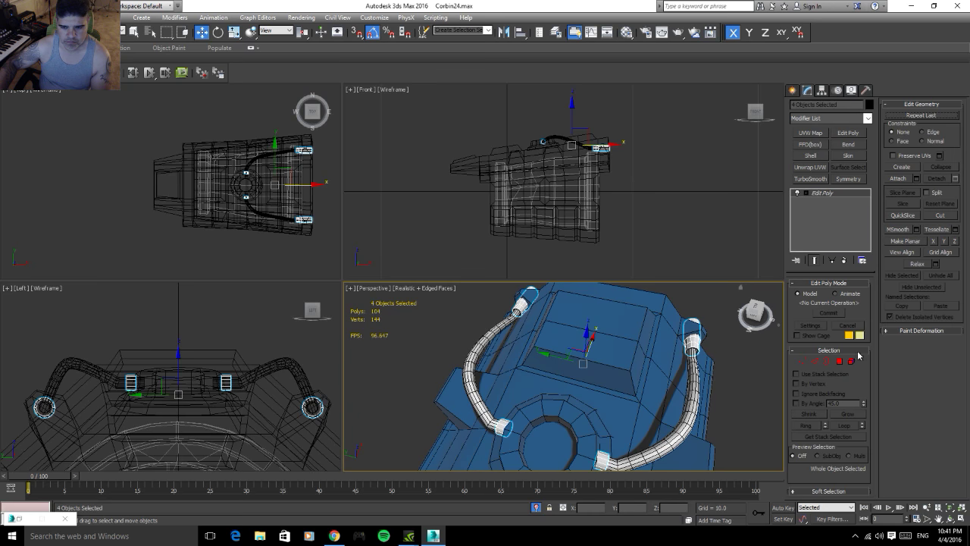
{"action": "left_click", "coordinate": [851, 362]}
{"action": "left_click_drag", "start_coordinate": [495, 119], "coordinate": [614, 163]}
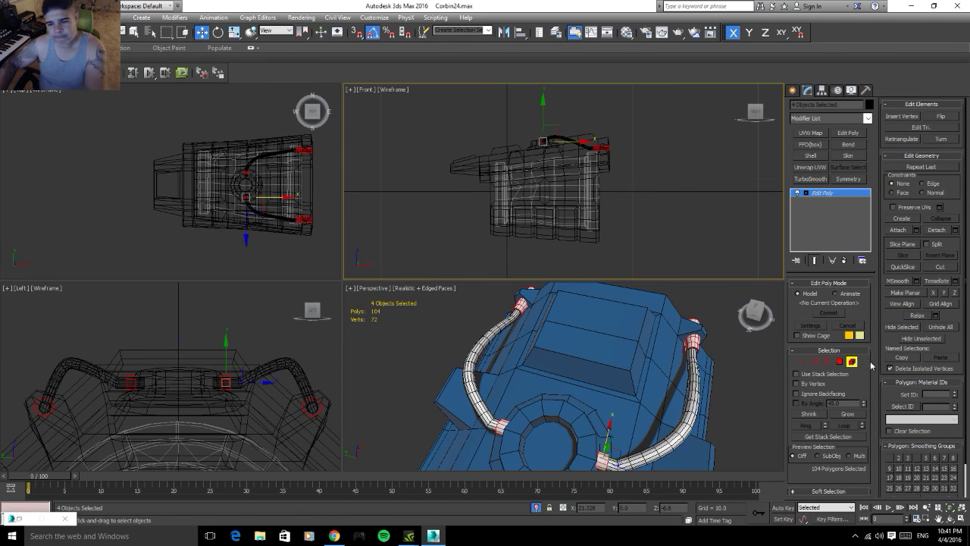
{"action": "type", "text": "2"}
{"action": "key", "text": "Return"}
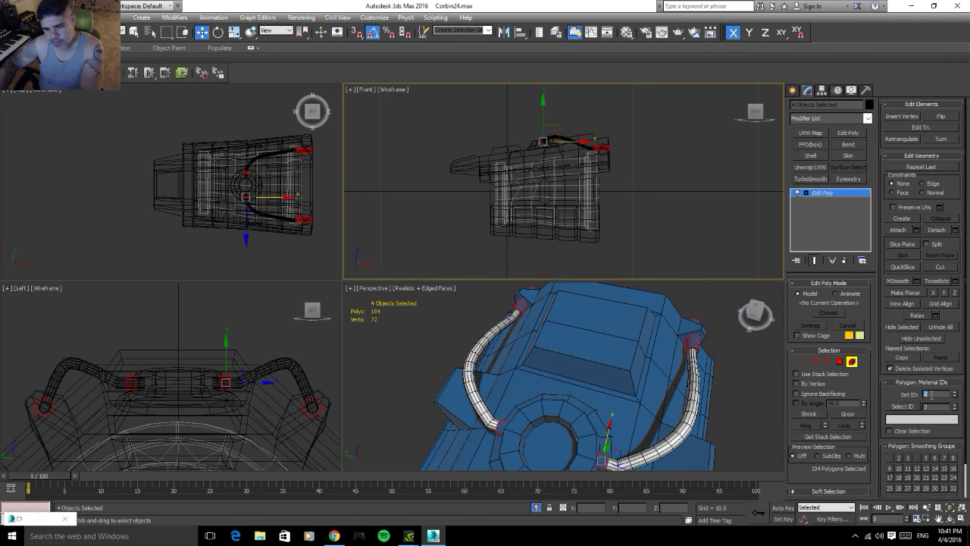
- Collapse the cylinders' whole modifier stack and confirm the warning
{"action": "right_click", "coordinate": [823, 197]}
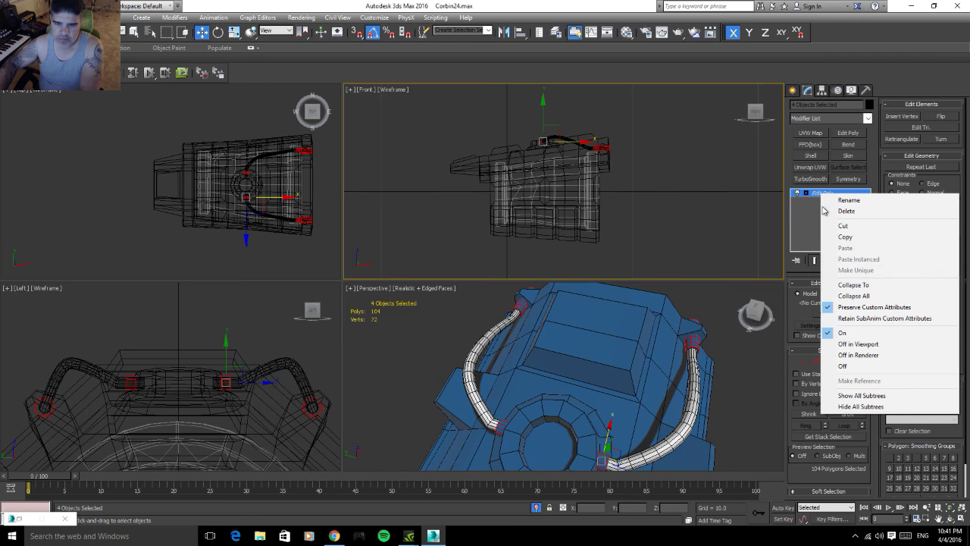
{"action": "left_click", "coordinate": [862, 297]}
{"action": "left_click", "coordinate": [532, 297]}
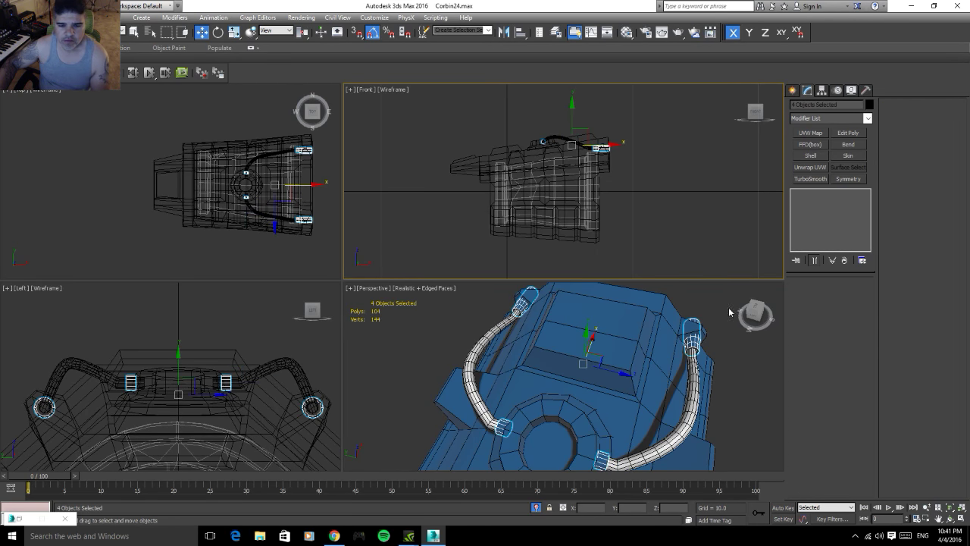
{"action": "left_click", "coordinate": [744, 366]}
{"action": "mouse_move", "coordinate": [656, 414]}
{"action": "middle_mouse_down", "text": "alt"}
{"action": "mouse_move", "coordinate": [576, 400]}
{"action": "mouse_move", "coordinate": [599, 430]}
{"action": "mouse_move", "coordinate": [705, 388]}
{"action": "mouse_move", "coordinate": [699, 448]}
{"action": "mouse_move", "coordinate": [684, 452]}
{"action": "mouse_move", "coordinate": [661, 399]}
{"action": "mouse_move", "coordinate": [629, 381]}
{"action": "mouse_move", "coordinate": [671, 410]}
{"action": "middle_mouse_up", "text": "alt"}
- Select Line002, then Box060, and orbit to inspect the lower box from below and front
{"action": "left_click", "coordinate": [667, 414]}
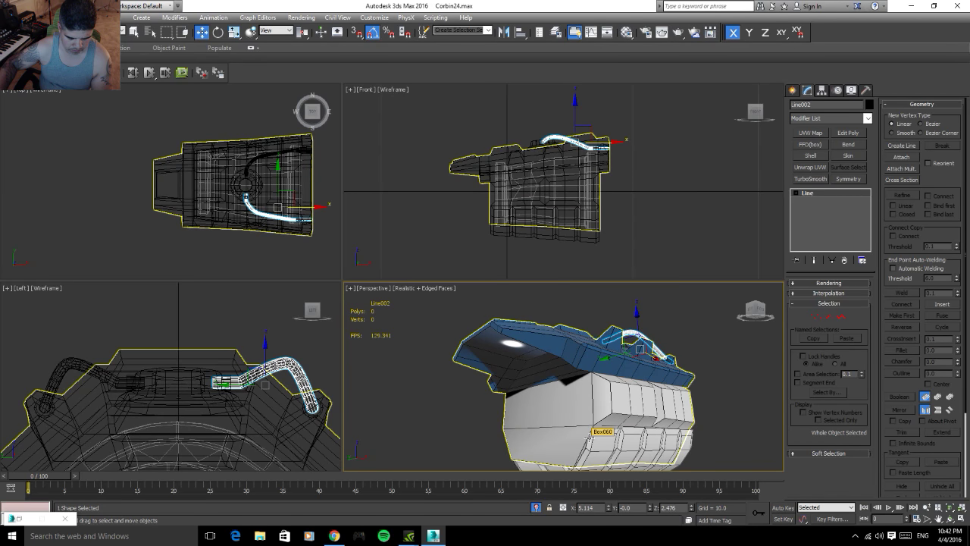
{"action": "left_click", "coordinate": [588, 439]}
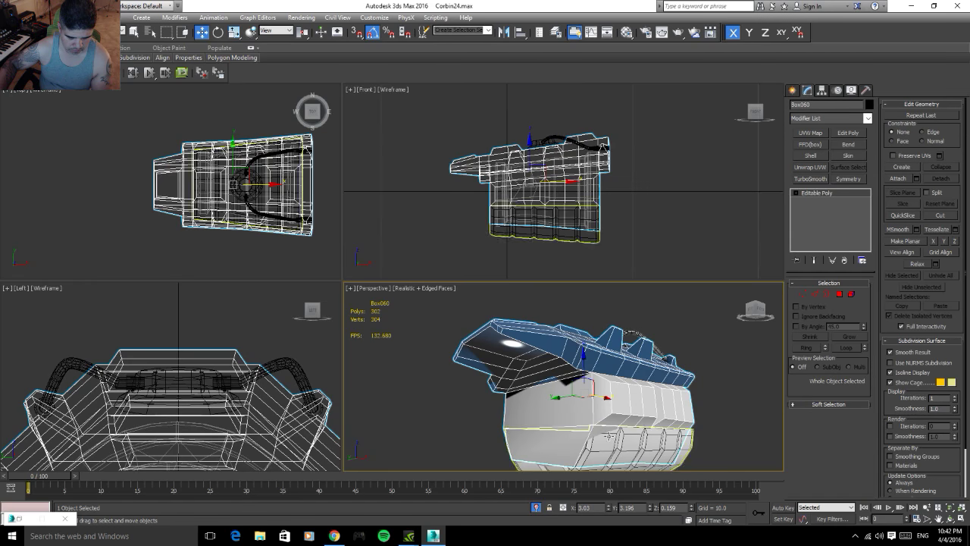
{"action": "mouse_move", "coordinate": [589, 439]}
{"action": "middle_mouse_down", "text": "alt"}
{"action": "mouse_move", "coordinate": [612, 409]}
{"action": "mouse_move", "coordinate": [706, 394]}
{"action": "mouse_move", "coordinate": [697, 386]}
{"action": "middle_mouse_up", "text": "alt"}
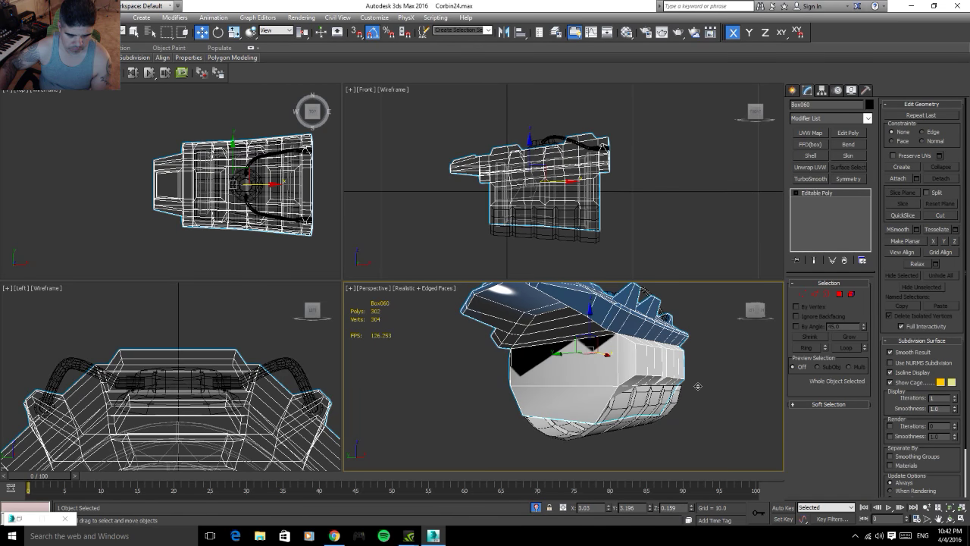
{"action": "middle_click_drag", "start_coordinate": [700, 391], "coordinate": [731, 381], "text": "alt"}
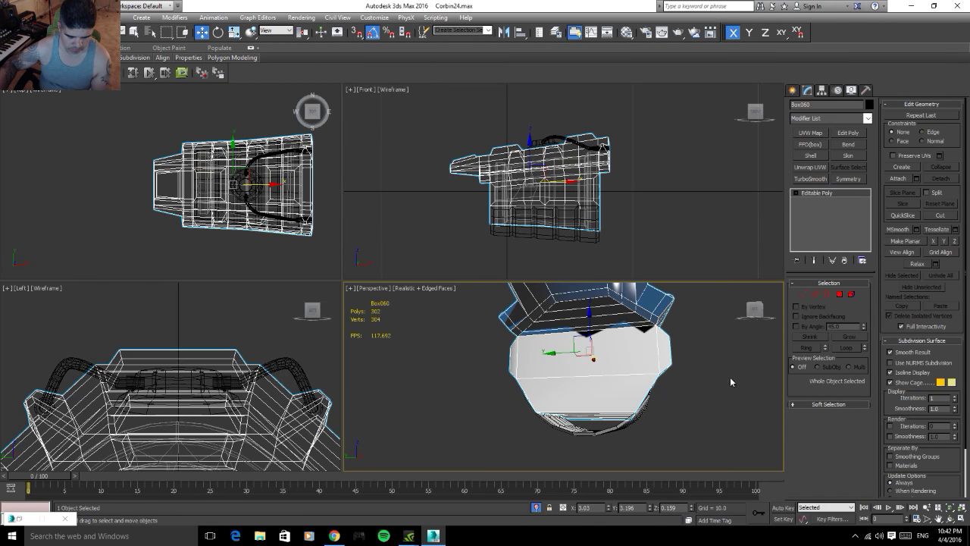
{"action": "middle_click_drag", "start_coordinate": [597, 417], "coordinate": [610, 388], "text": "alt"}
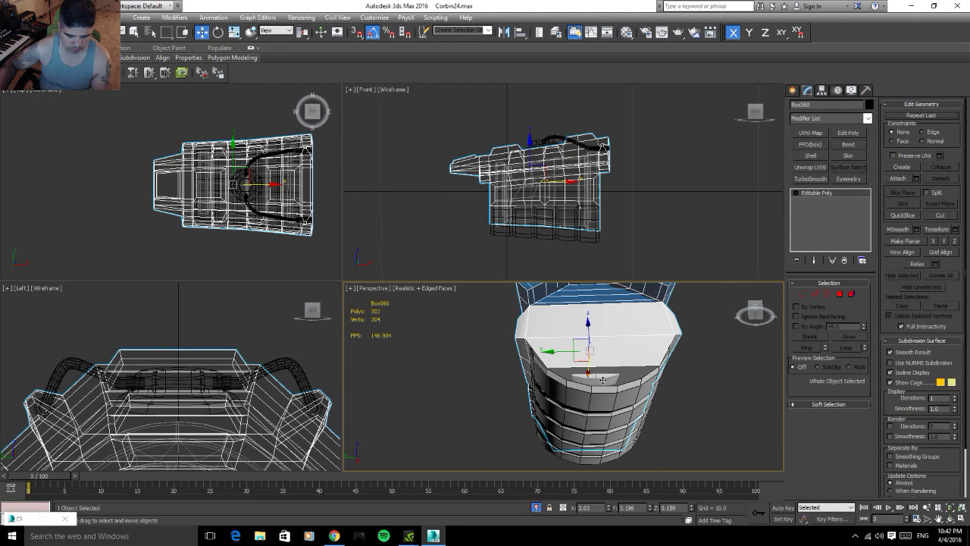
{"action": "key", "text": "ctrl+z"}
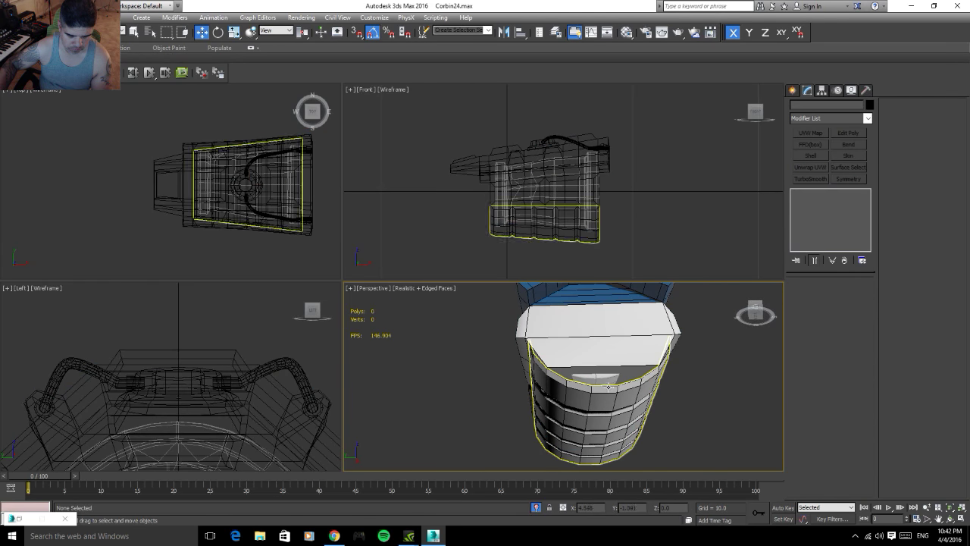
{"action": "key", "text": "ctrl+y"}
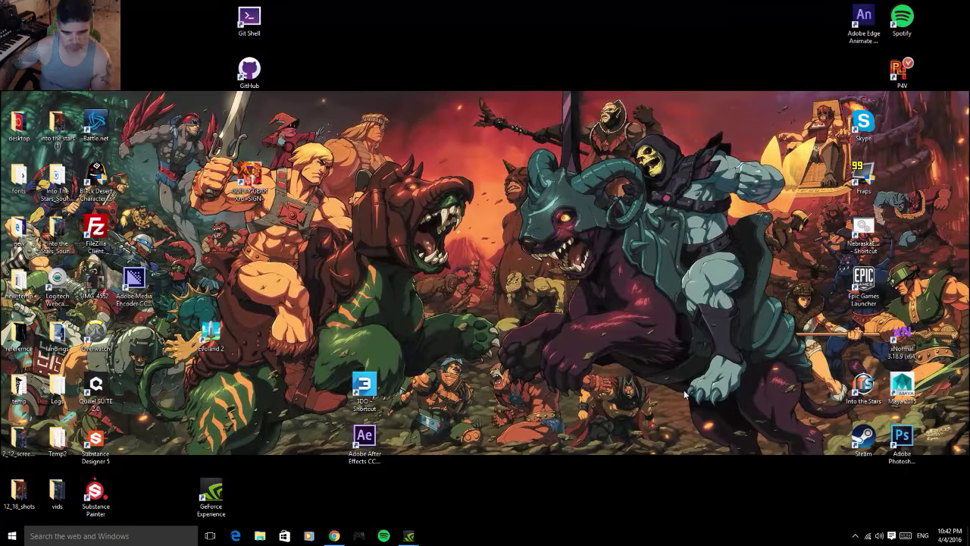
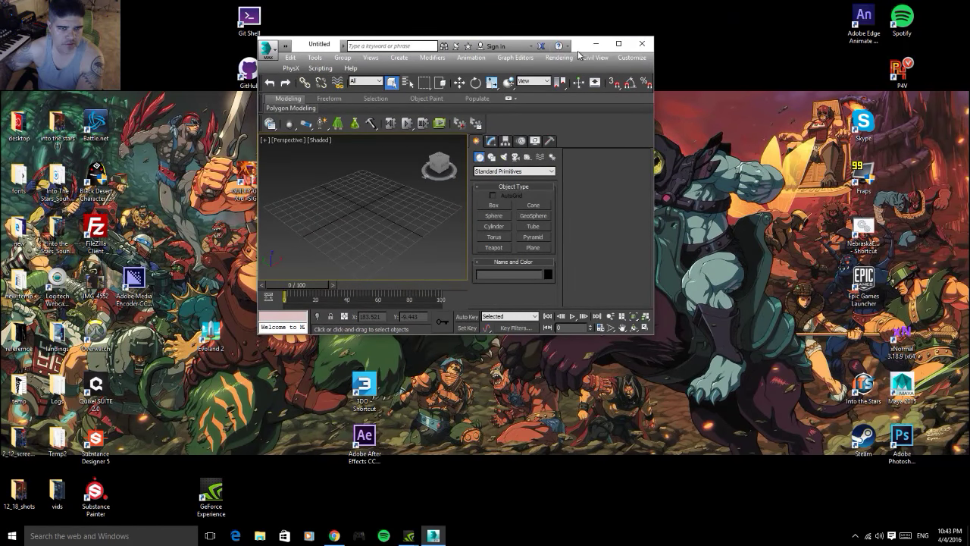
- Maximize 3ds Max and browse the autoback folder by date, previewing AutoBackup02
{"action": "left_click", "coordinate": [618, 44]}
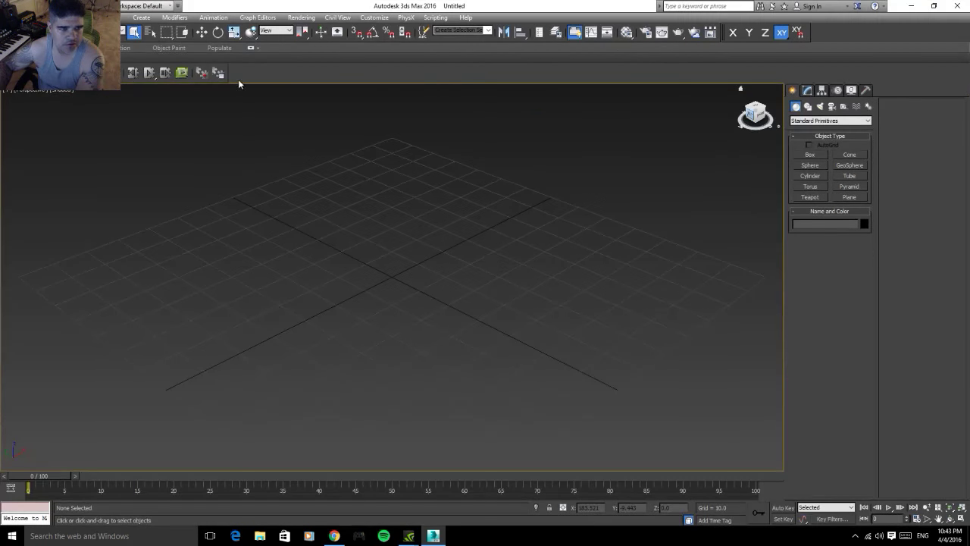
{"action": "left_click", "coordinate": [15, 14]}
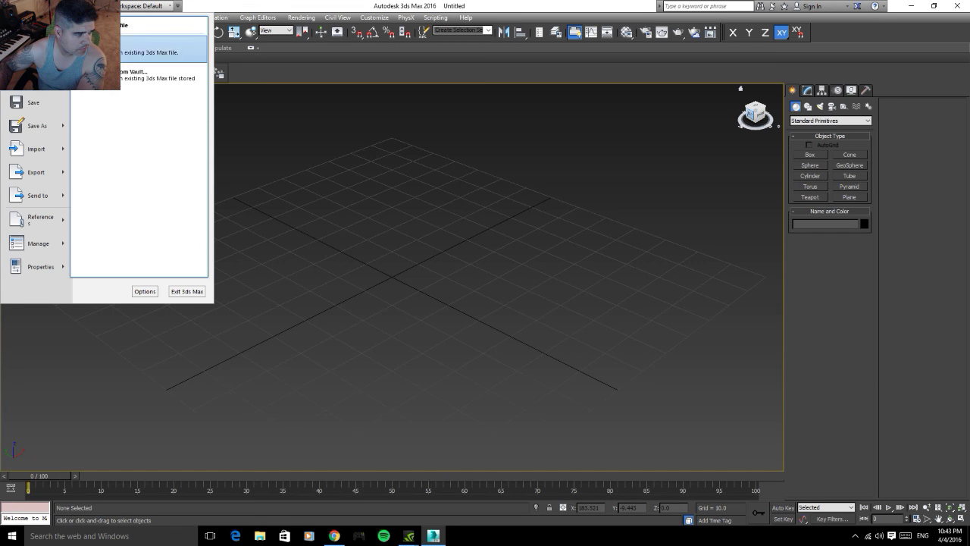
{"action": "left_click", "coordinate": [159, 47]}
{"action": "left_click", "coordinate": [176, 25]}
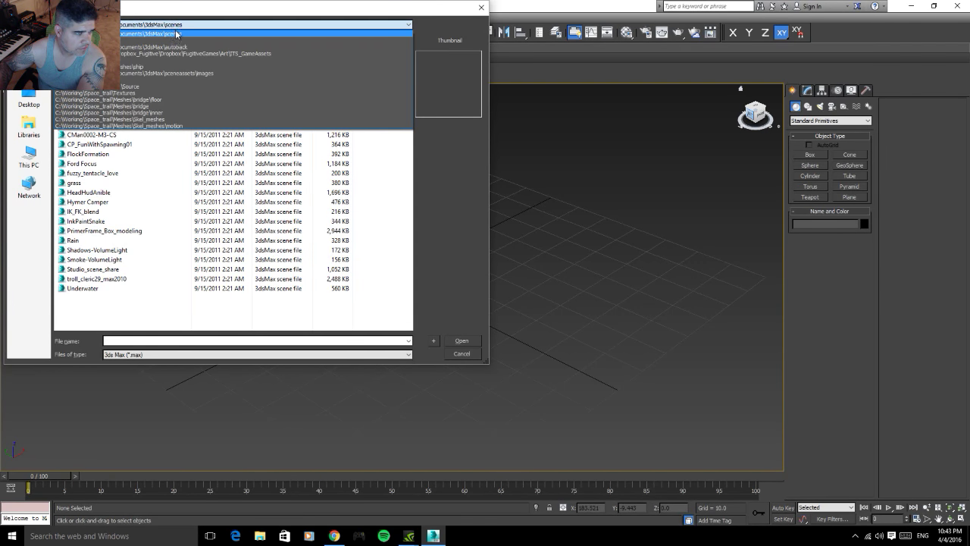
{"action": "left_click", "coordinate": [174, 49]}
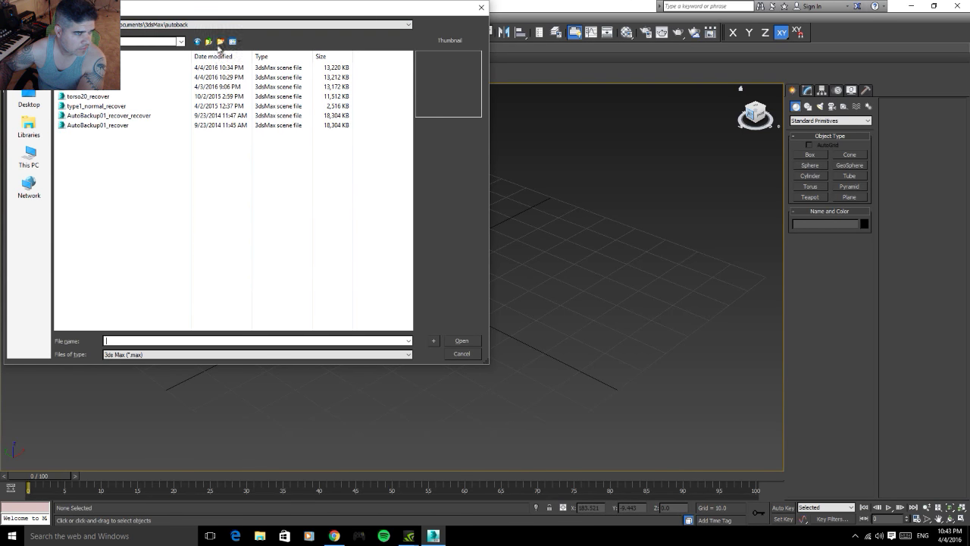
{"action": "left_click", "coordinate": [225, 57]}
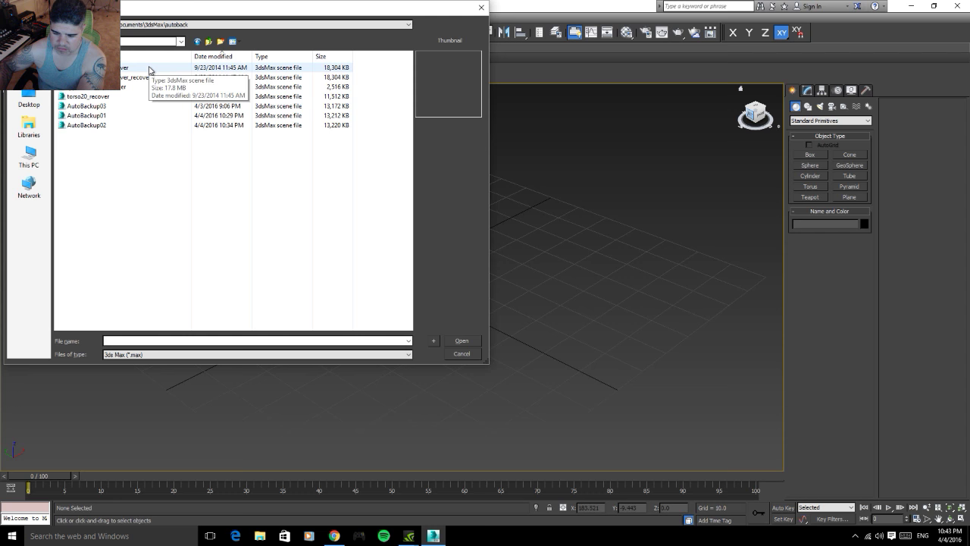
{"action": "left_click", "coordinate": [951, 540]}
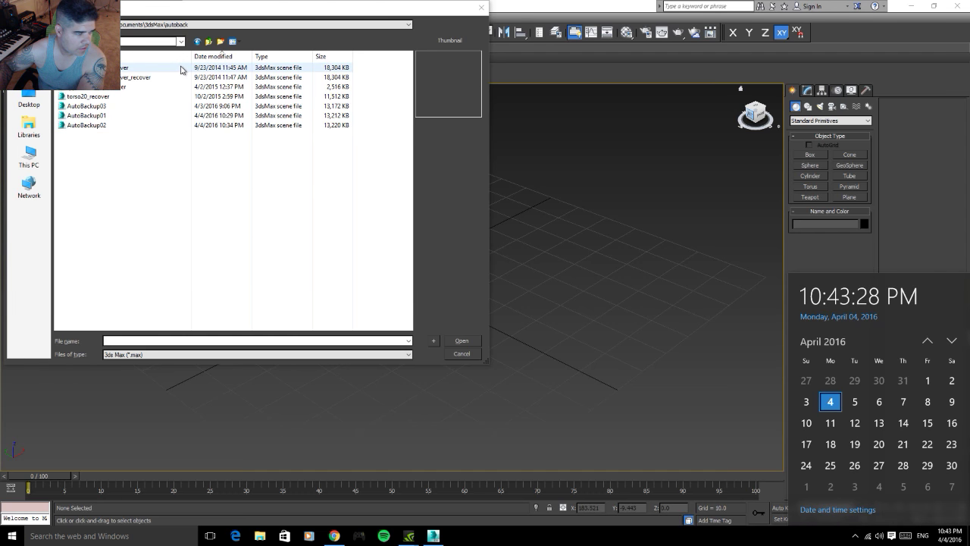
{"action": "left_click", "coordinate": [243, 125]}
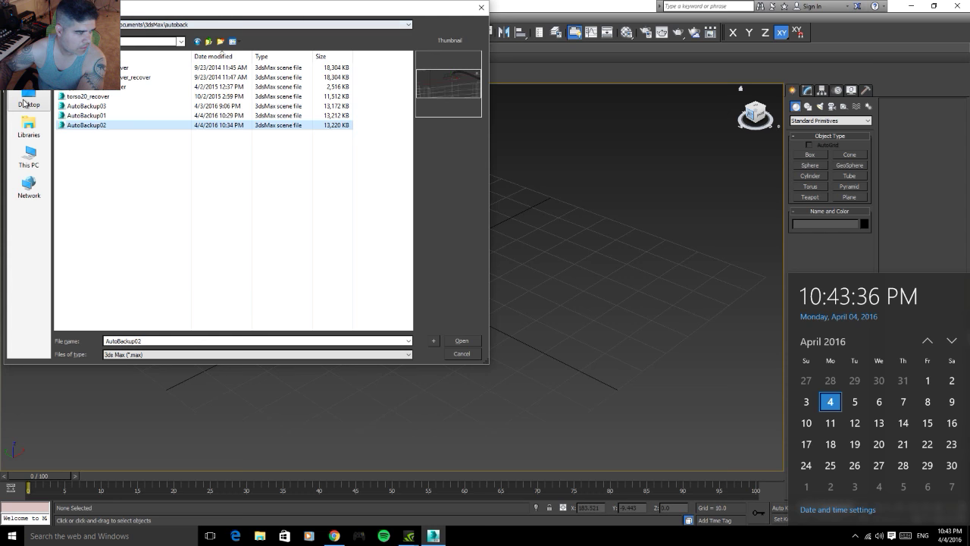
- Open Corbin24.max from the Corbin scenes folder
{"action": "left_click", "coordinate": [127, 25]}
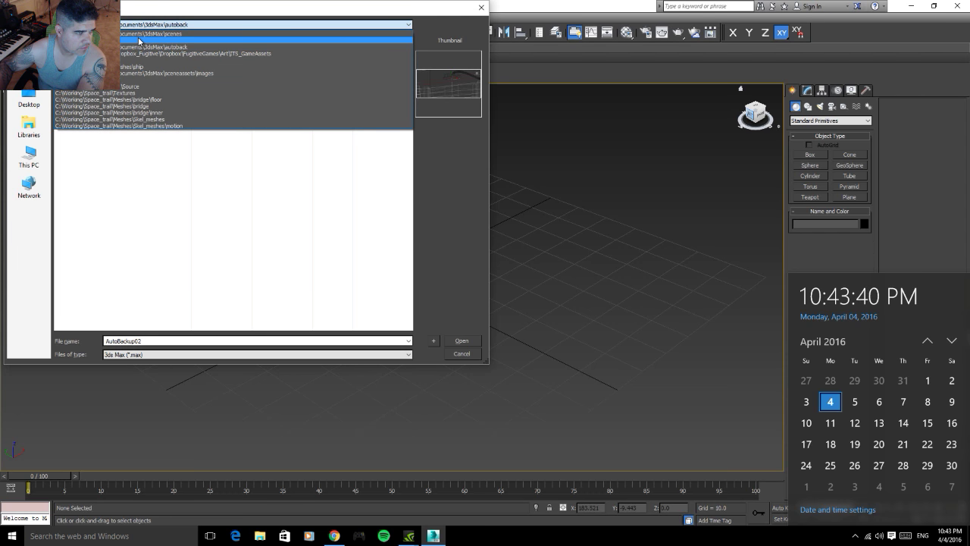
{"action": "left_click", "coordinate": [139, 41]}
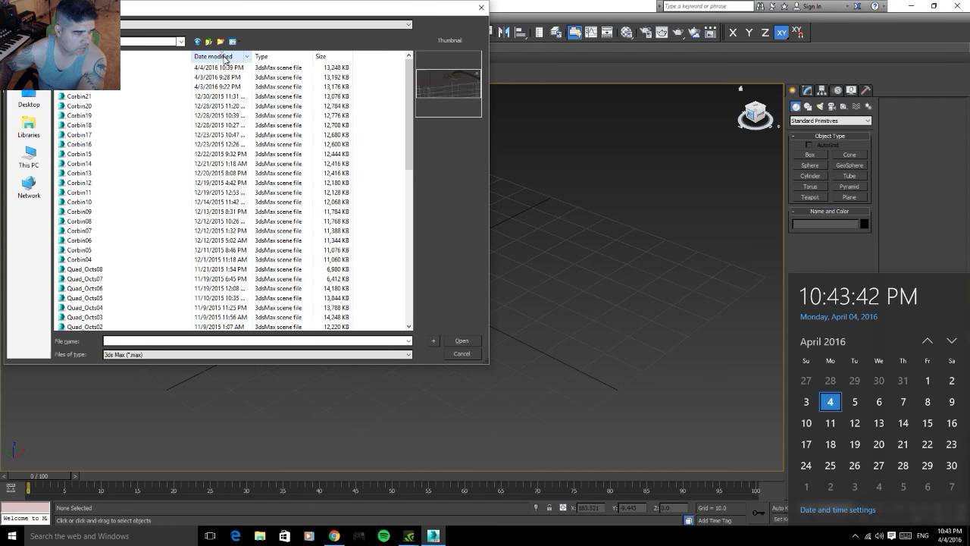
{"action": "left_click", "coordinate": [209, 71]}
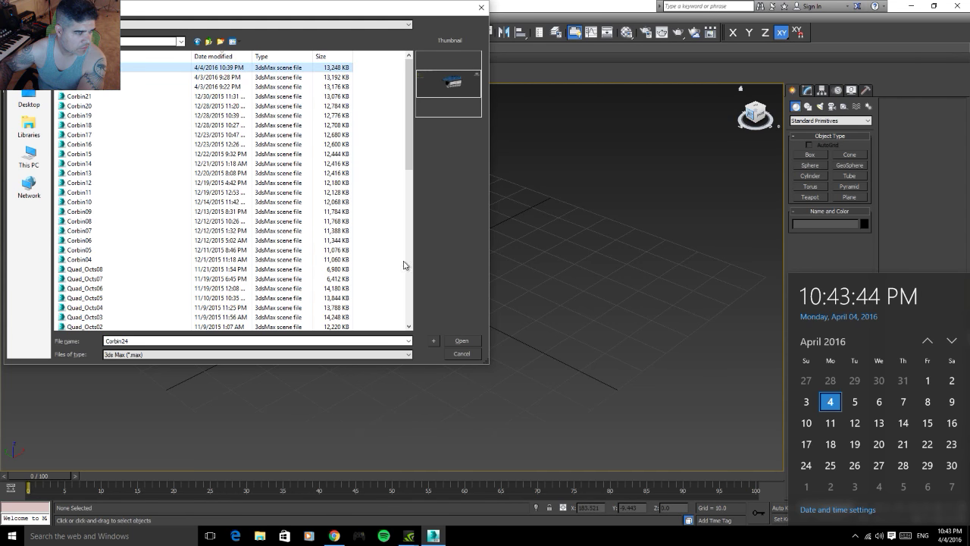
{"action": "left_click", "coordinate": [461, 340]}
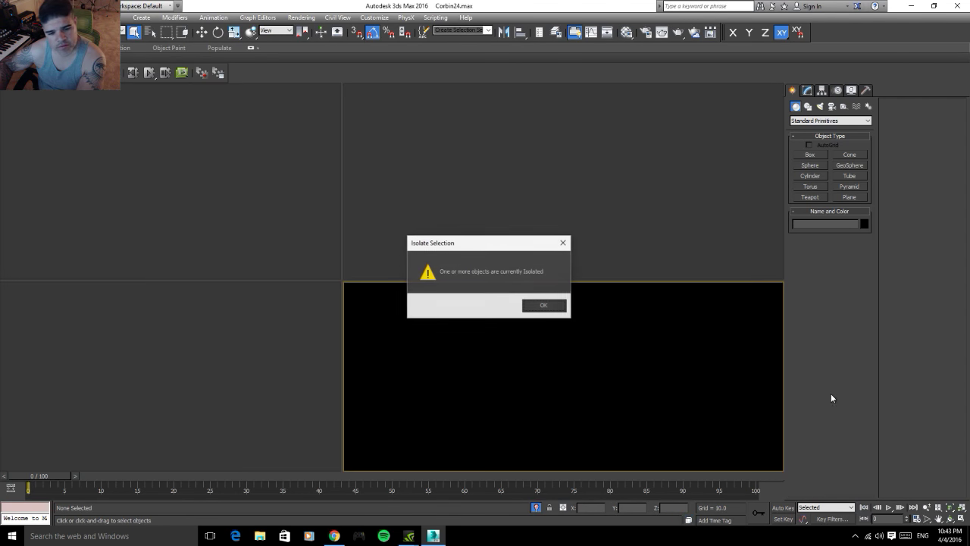
- Dismiss the isolation warning and make the two cable end caps and hatch ring parts black
{"action": "left_click", "coordinate": [537, 304]}
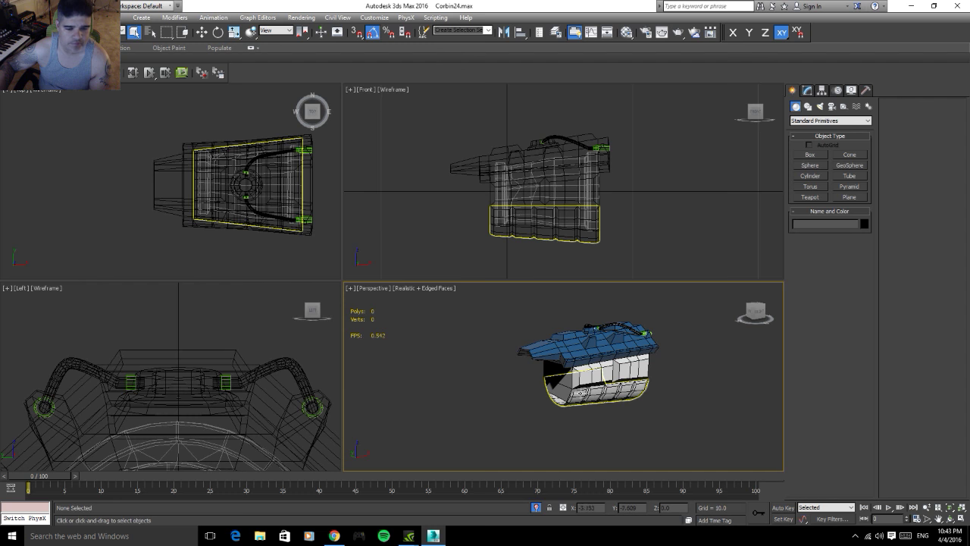
{"action": "middle_click_drag", "start_coordinate": [613, 383], "coordinate": [644, 364], "text": "alt"}
{"action": "left_click", "coordinate": [644, 364]}
{"action": "scroll", "coordinate": [671, 357], "scroll_direction": "up", "scroll_amount": 5}
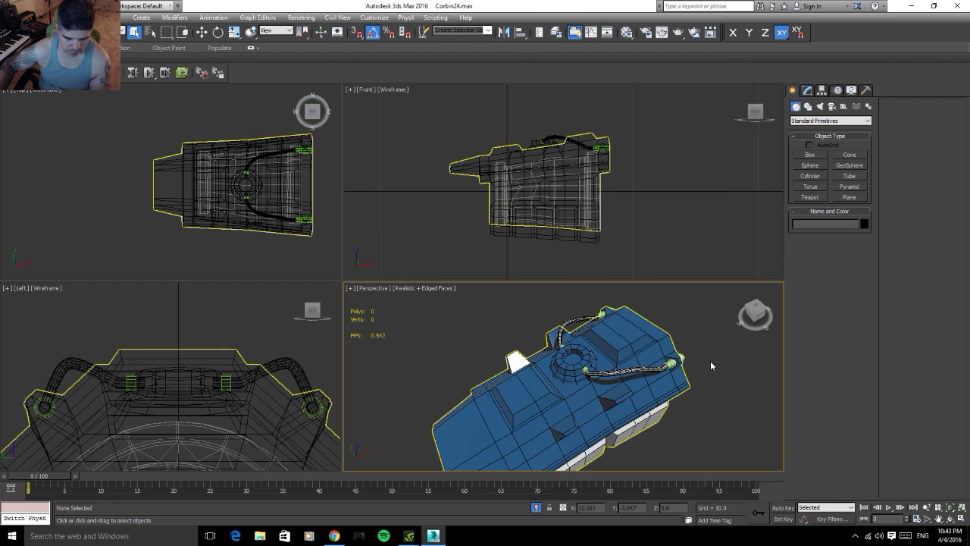
{"action": "left_click", "coordinate": [671, 363]}
{"action": "left_click", "coordinate": [603, 313], "text": "ctrl"}
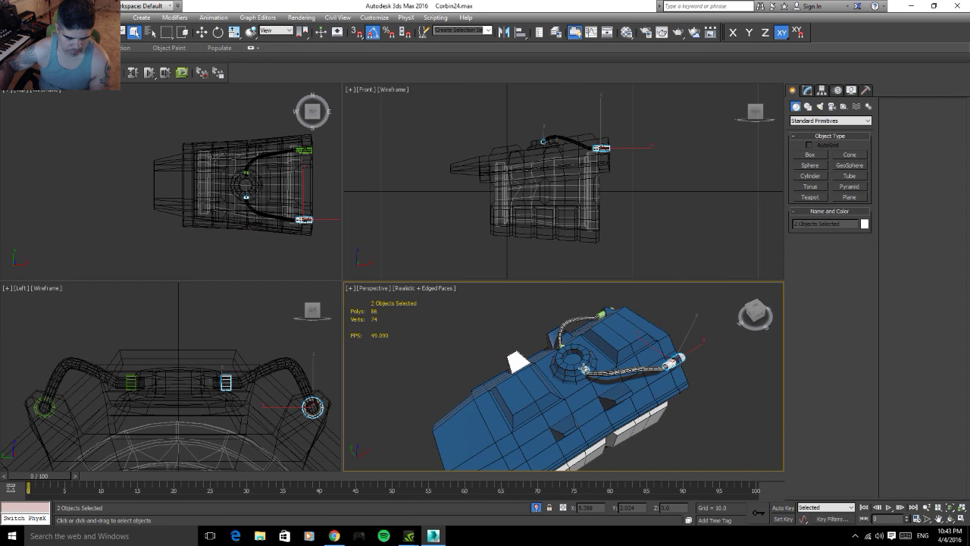
{"action": "left_click", "coordinate": [244, 196], "text": "ctrl"}
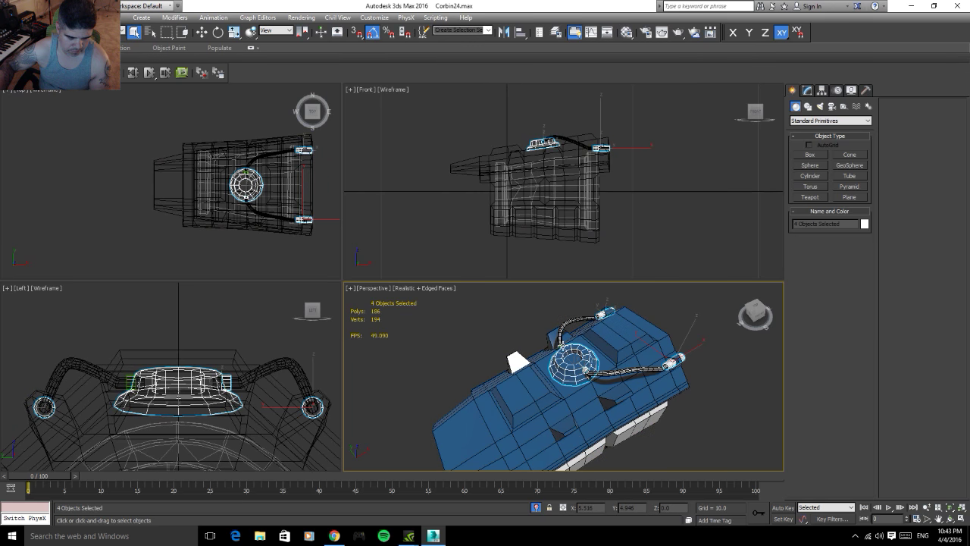
{"action": "left_click", "coordinate": [132, 382], "text": "ctrl"}
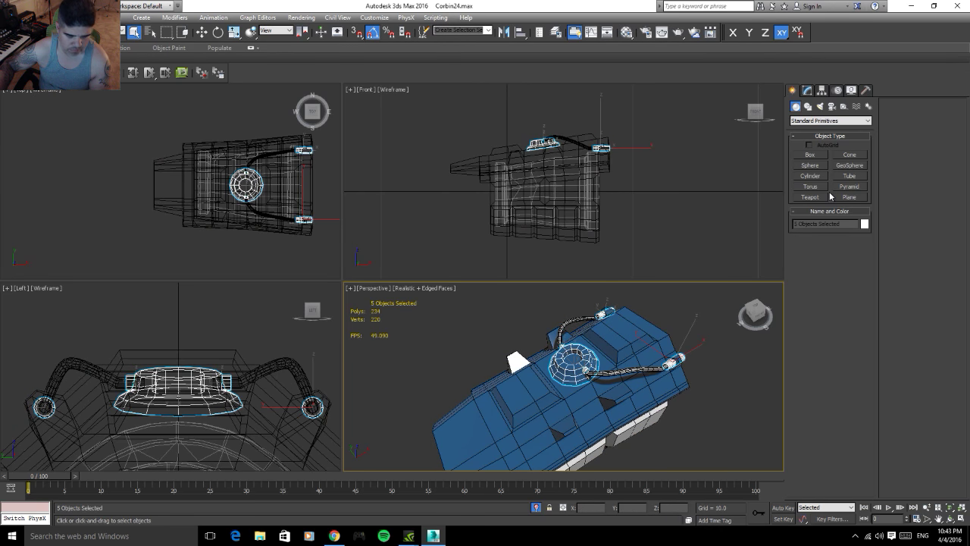
{"action": "left_click", "coordinate": [867, 91]}
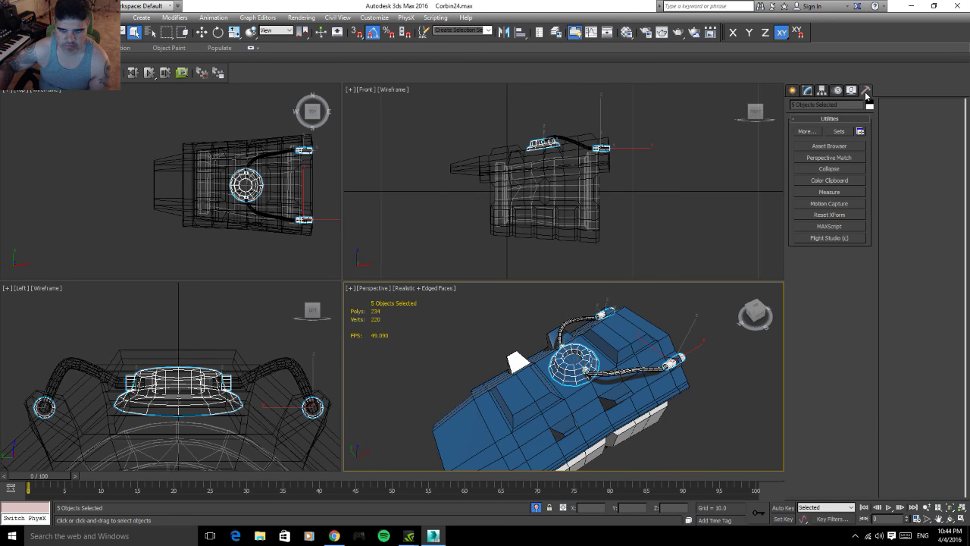
{"action": "left_click", "coordinate": [869, 106]}
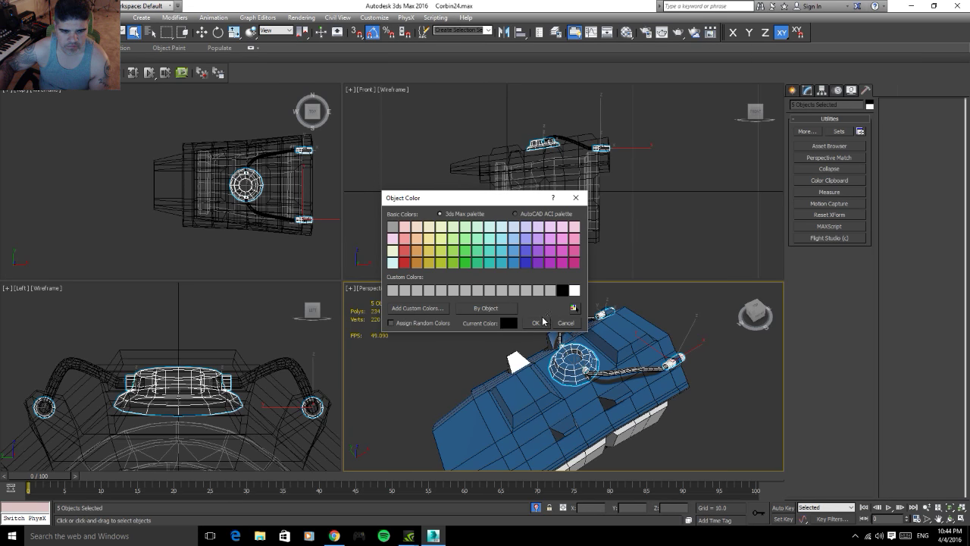
{"action": "left_click", "coordinate": [539, 323]}
- Select the four small cylinders at the hose ends and joint
{"action": "left_click", "coordinate": [793, 89]}
{"action": "left_click", "coordinate": [709, 195]}
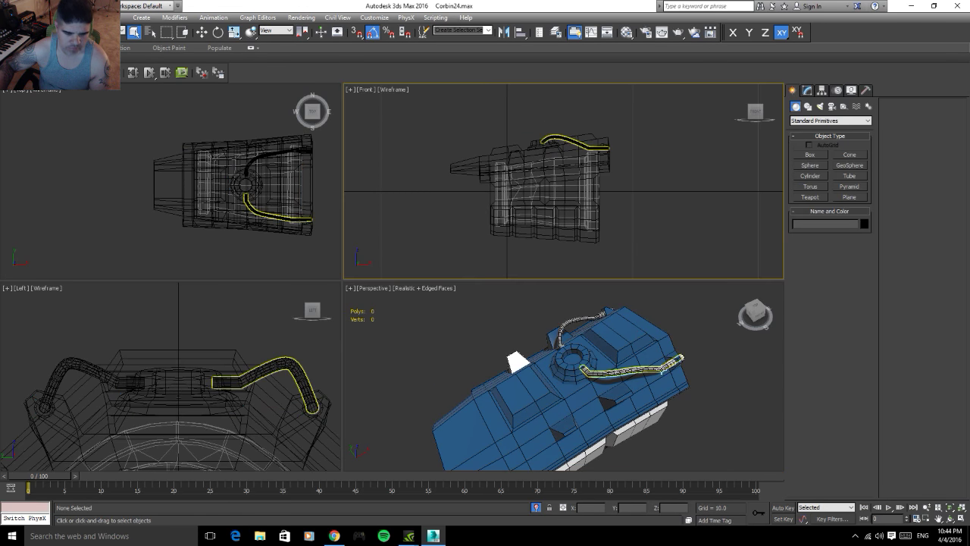
{"action": "left_click", "coordinate": [669, 366]}
{"action": "middle_click_drag", "start_coordinate": [668, 367], "coordinate": [696, 371], "text": "alt"}
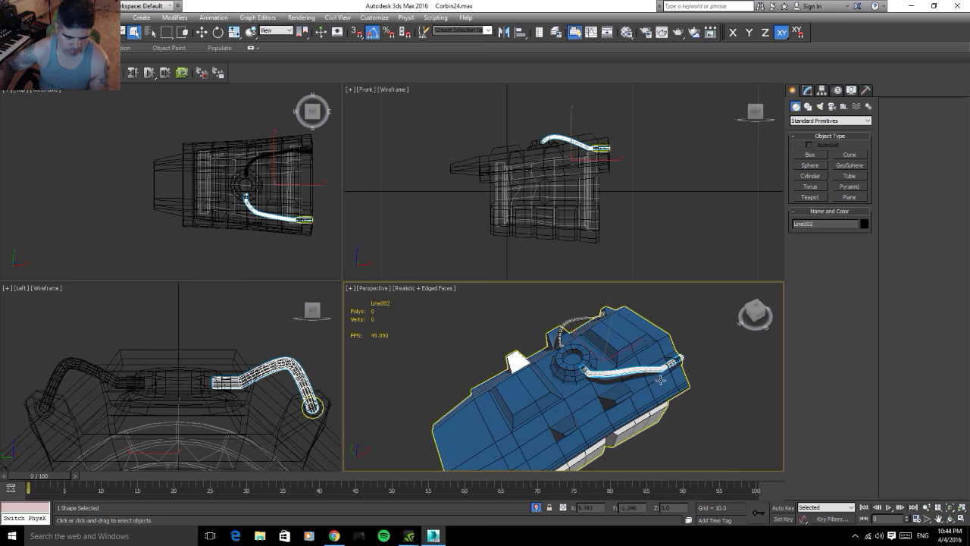
{"action": "left_click", "coordinate": [677, 351]}
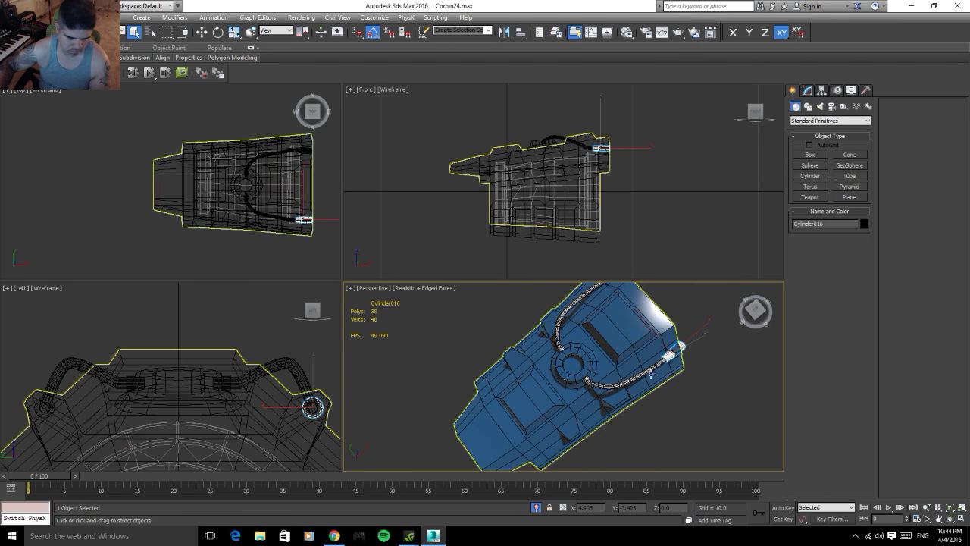
{"action": "mouse_move", "coordinate": [677, 351]}
{"action": "middle_mouse_down", "text": "alt"}
{"action": "mouse_move", "coordinate": [523, 352]}
{"action": "mouse_move", "coordinate": [536, 410]}
{"action": "middle_mouse_up", "text": "alt"}
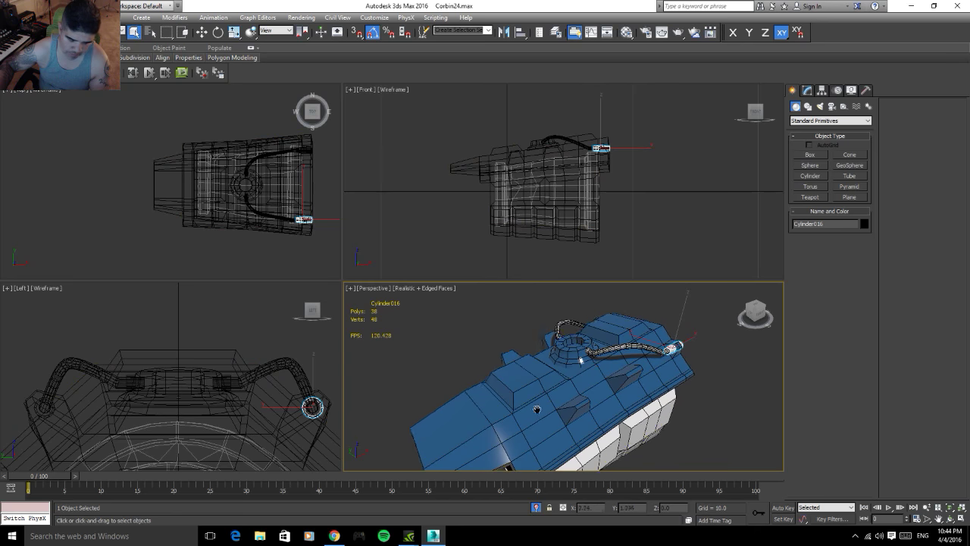
{"action": "left_click", "coordinate": [581, 360], "text": "ctrl"}
{"action": "mouse_move", "coordinate": [581, 360]}
{"action": "middle_mouse_down", "text": "alt"}
{"action": "mouse_move", "coordinate": [627, 397]}
{"action": "mouse_move", "coordinate": [558, 411]}
{"action": "middle_mouse_up", "text": "alt"}
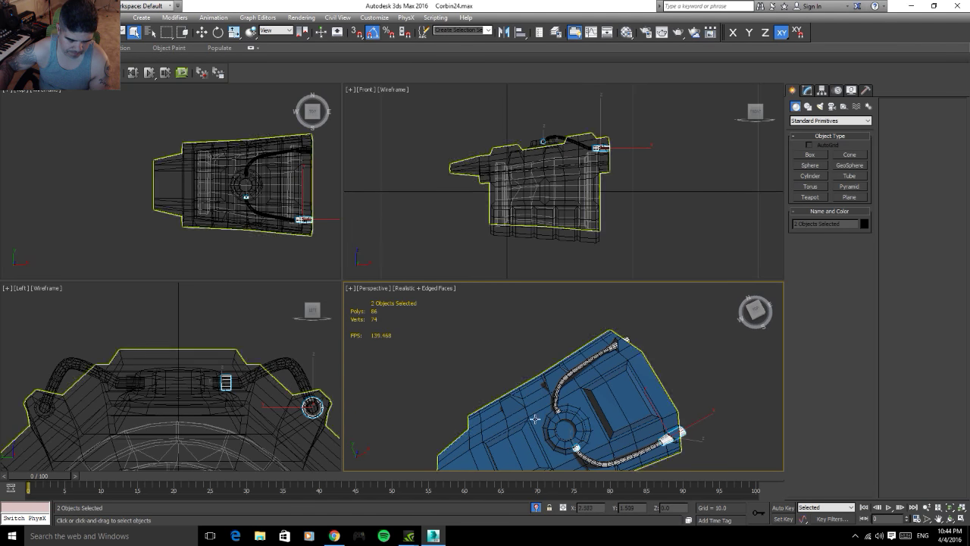
{"action": "left_click", "coordinate": [558, 410], "text": "ctrl"}
{"action": "left_click", "coordinate": [626, 340], "text": "ctrl"}
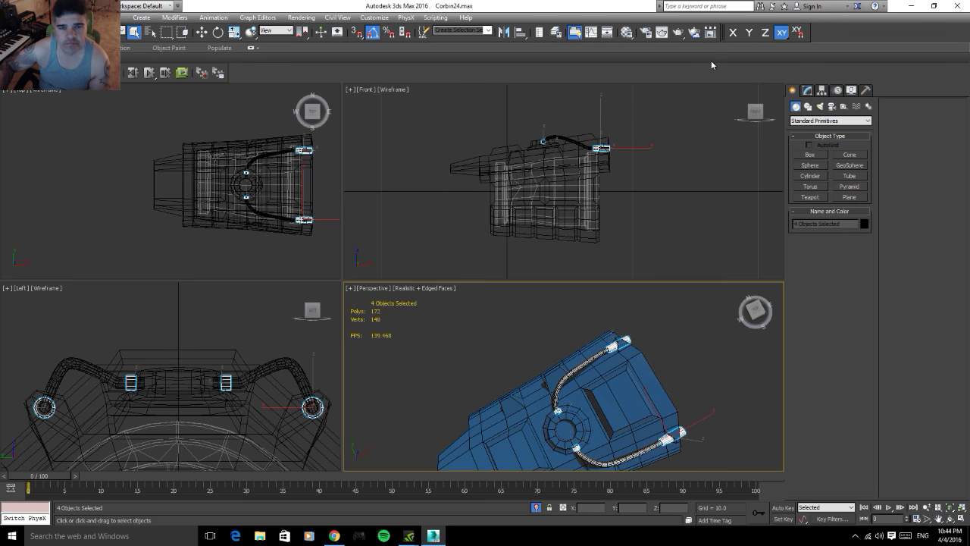
- Inspect the white and red Material #76 in the Material Editor
{"action": "left_click", "coordinate": [627, 33]}
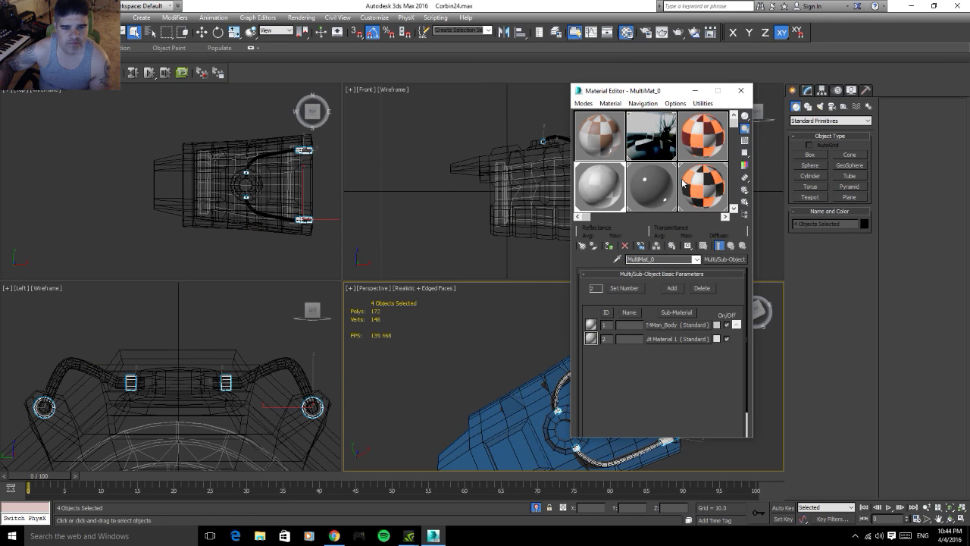
{"action": "left_click_drag", "start_coordinate": [677, 161], "coordinate": [719, 196]}
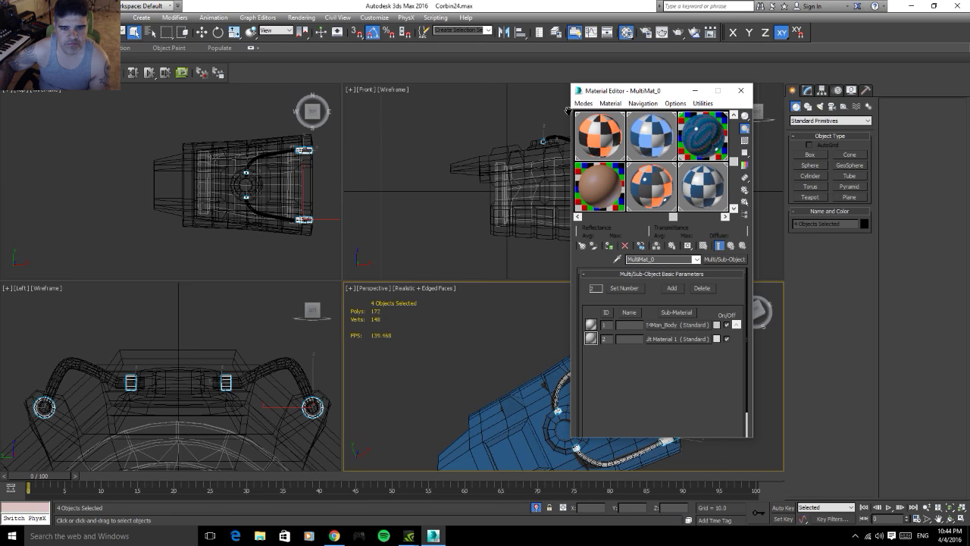
{"action": "left_click", "coordinate": [720, 195]}
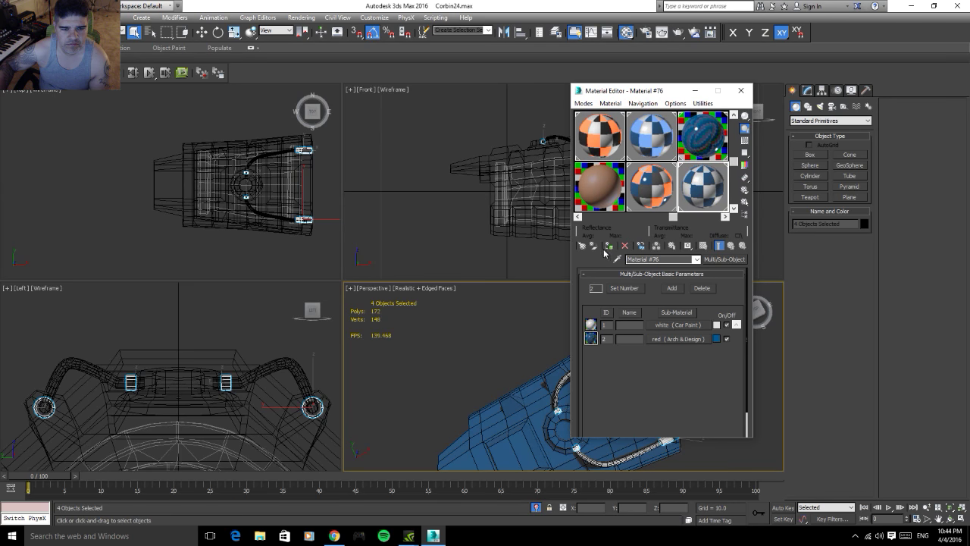
{"action": "left_click", "coordinate": [741, 90]}
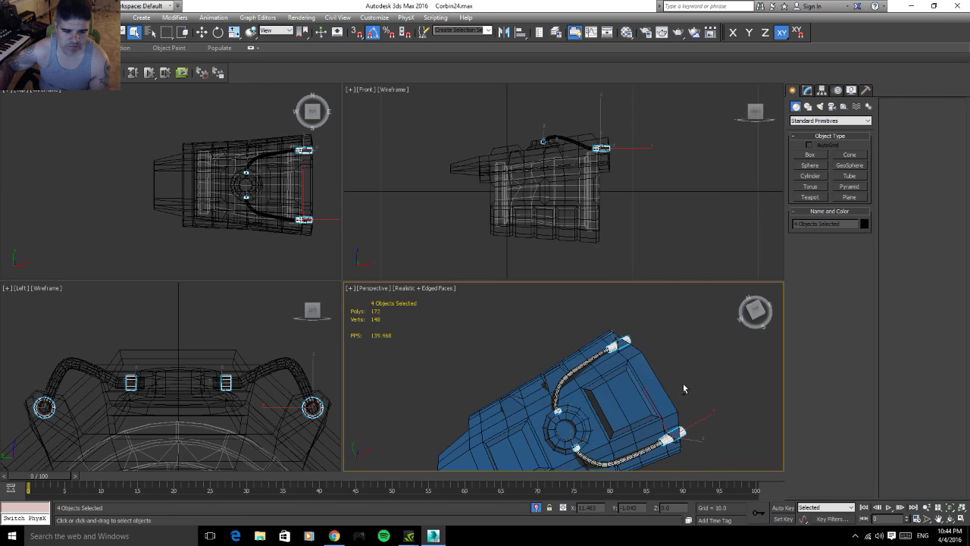
{"action": "middle_click_drag", "start_coordinate": [683, 385], "coordinate": [671, 338], "text": "alt"}
{"action": "left_click", "coordinate": [807, 91]}
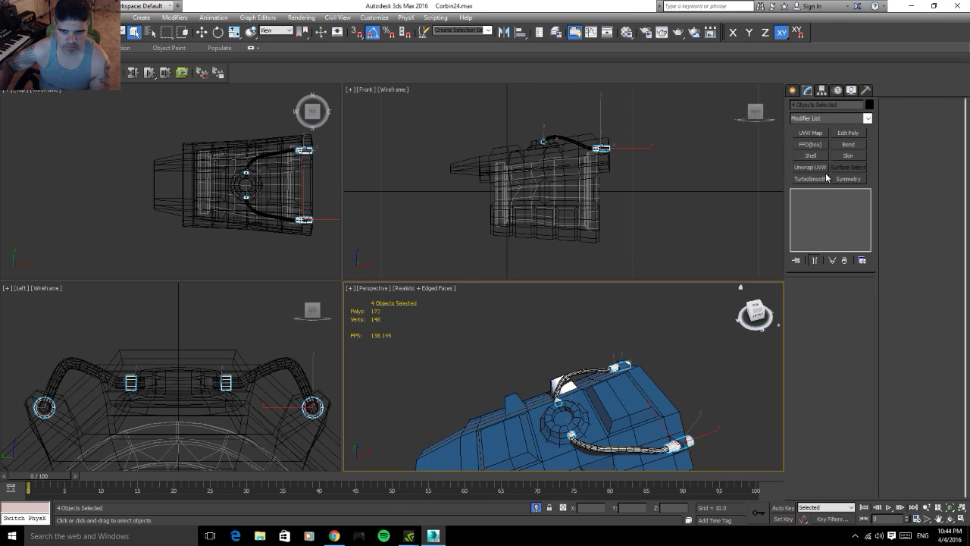
- Add Edit Poly to the cylinders and collapse the whole modifier stack
{"action": "left_click", "coordinate": [848, 133]}
{"action": "left_click", "coordinate": [851, 362]}
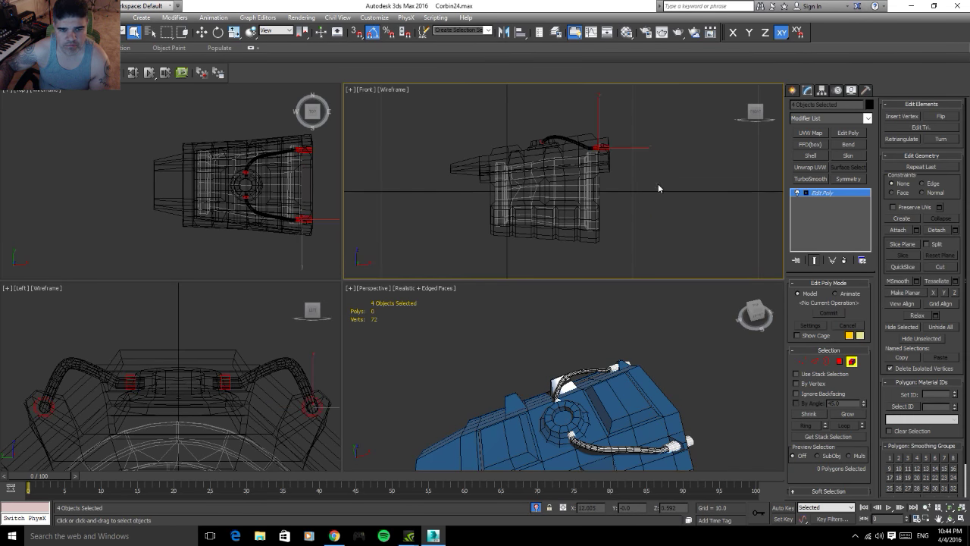
{"action": "left_click_drag", "start_coordinate": [425, 106], "coordinate": [659, 188]}
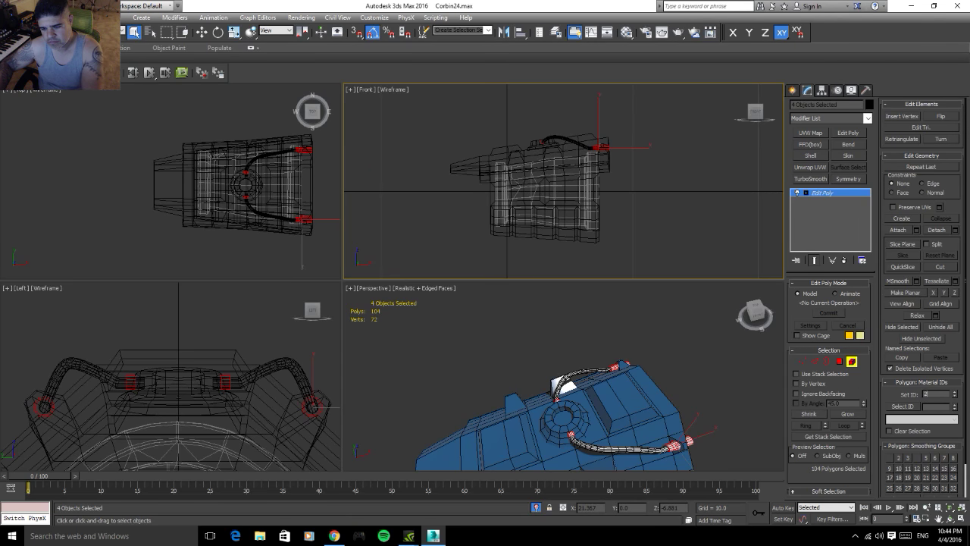
{"action": "left_click", "coordinate": [824, 193]}
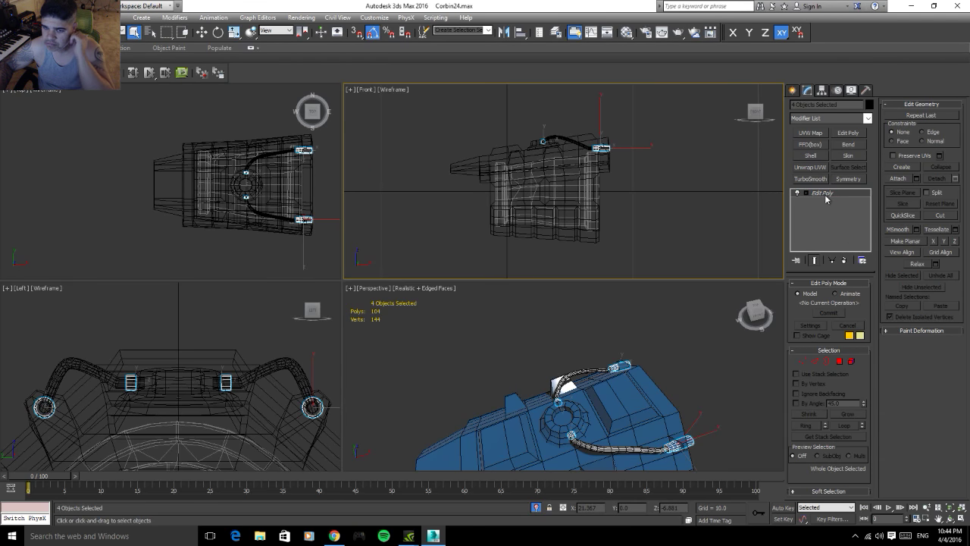
{"action": "right_click", "coordinate": [826, 198]}
{"action": "left_click", "coordinate": [857, 296]}
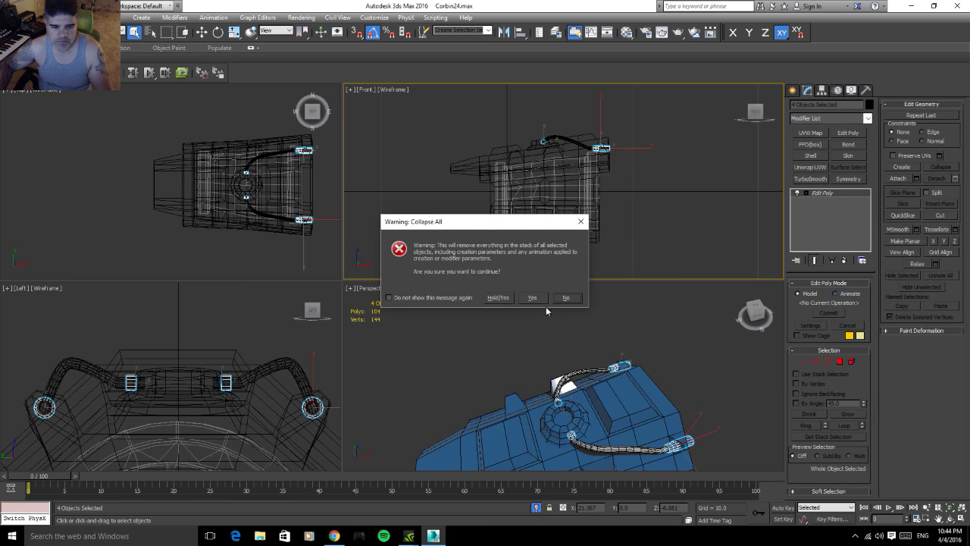
{"action": "left_click", "coordinate": [545, 299]}
- Inset the front polygon of Box060
{"action": "middle_click_drag", "start_coordinate": [546, 341], "coordinate": [595, 353], "text": "alt"}
{"action": "left_click", "coordinate": [595, 353]}
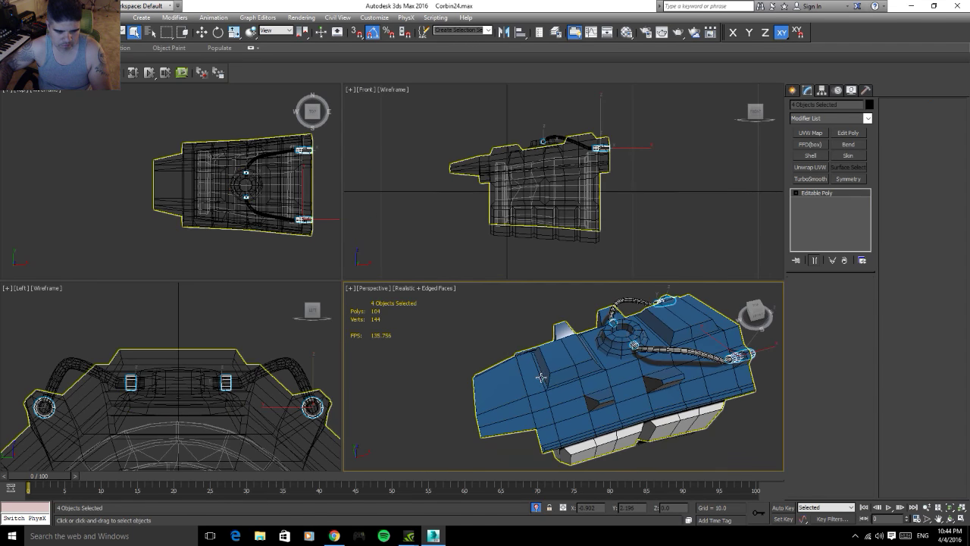
{"action": "left_click", "coordinate": [840, 294]}
{"action": "left_click", "coordinate": [501, 383]}
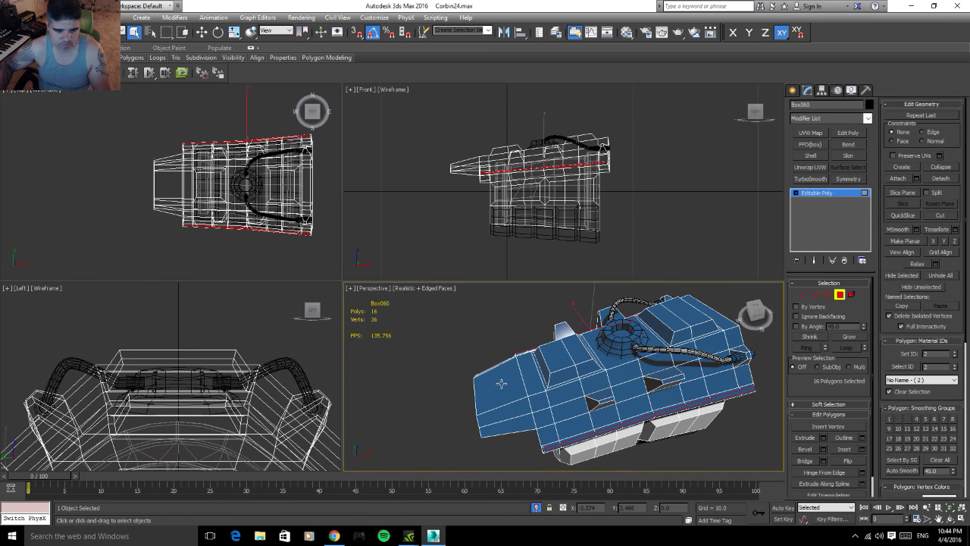
{"action": "middle_click_drag", "start_coordinate": [635, 396], "coordinate": [591, 379], "text": "alt"}
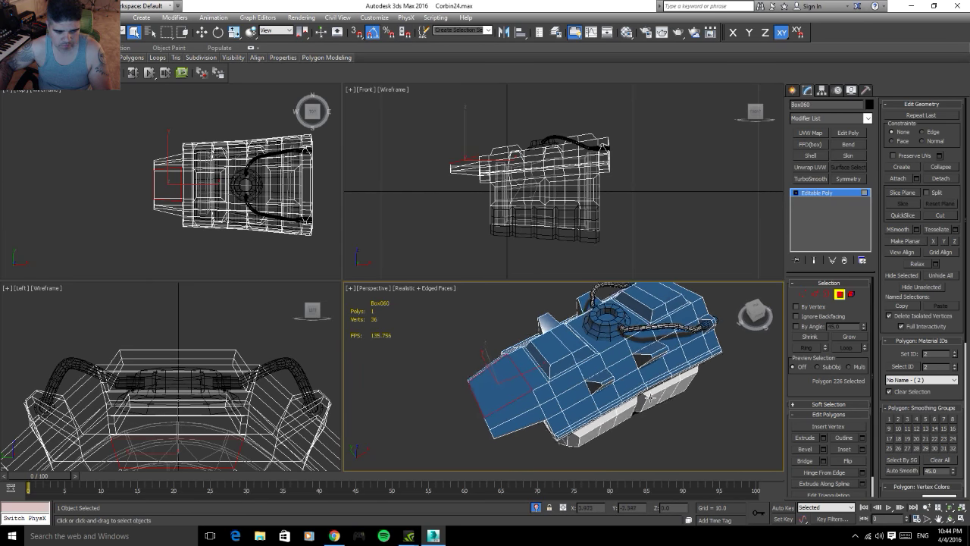
{"action": "left_click", "coordinate": [862, 449]}
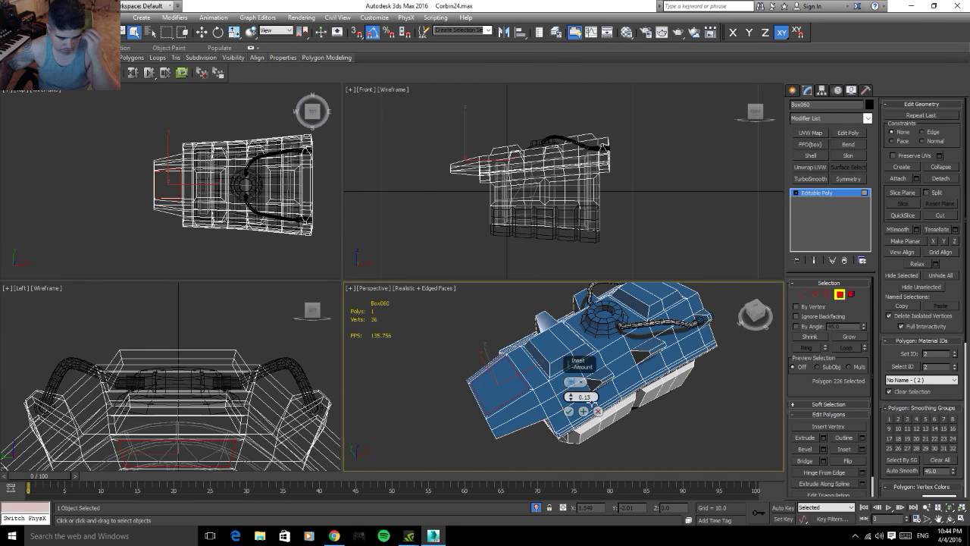
{"action": "left_click", "coordinate": [569, 411]}
- Bevel the inset front polygon with an adjusted bevel height
{"action": "left_click", "coordinate": [824, 449]}
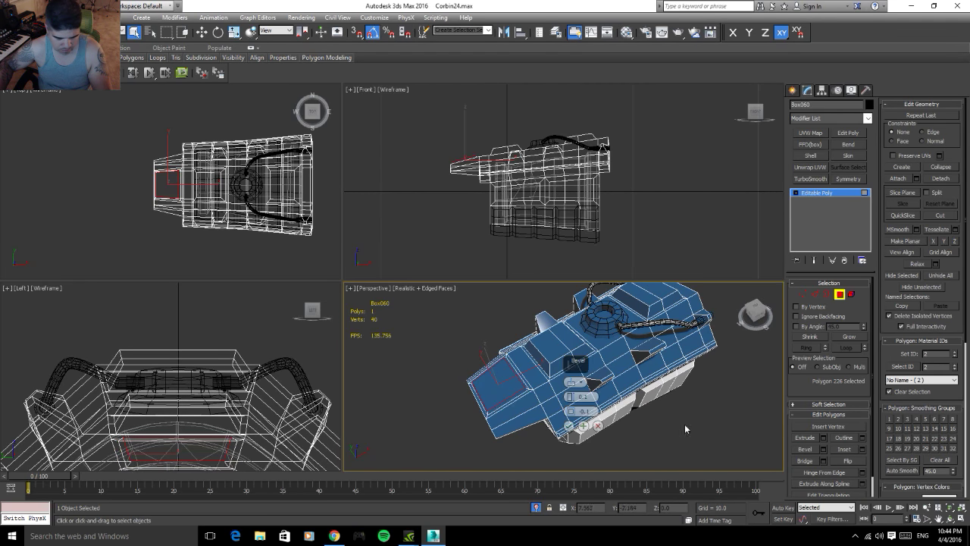
{"action": "mouse_move", "coordinate": [655, 394]}
{"action": "middle_mouse_down", "text": "alt"}
{"action": "mouse_move", "coordinate": [666, 351]}
{"action": "mouse_move", "coordinate": [642, 337]}
{"action": "middle_mouse_up", "text": "alt"}
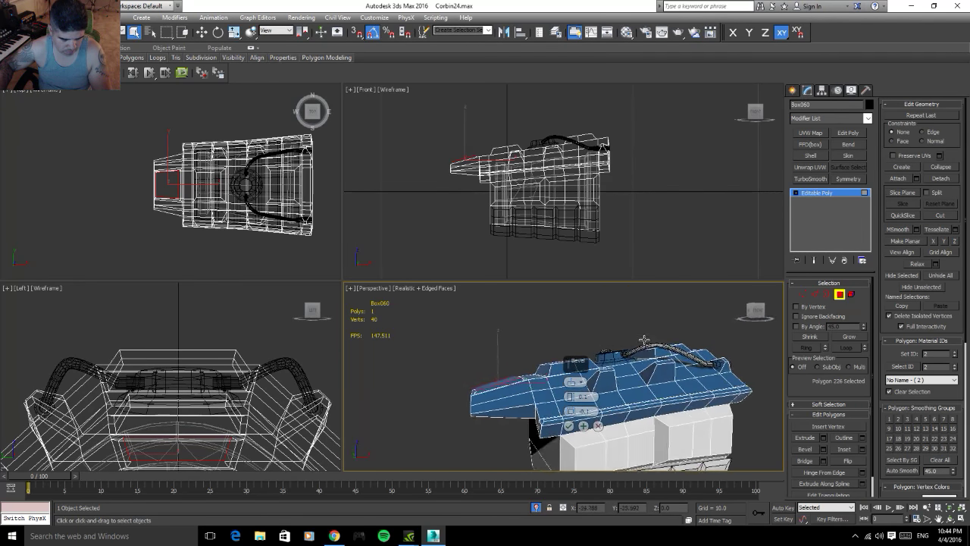
{"action": "scroll", "coordinate": [488, 199], "scroll_direction": "up", "scroll_amount": 3}
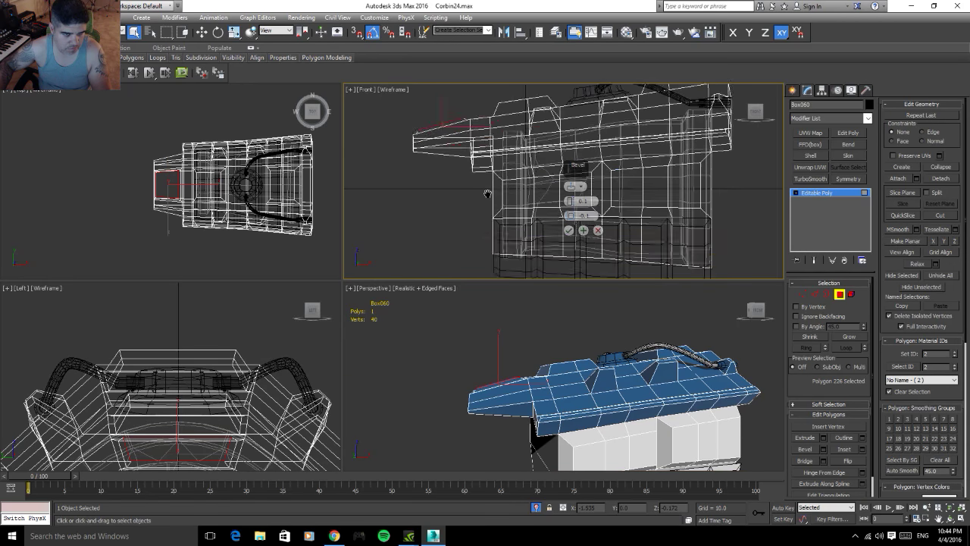
{"action": "scroll", "coordinate": [500, 219], "scroll_direction": "up", "scroll_amount": 3}
{"action": "scroll", "coordinate": [520, 254], "scroll_direction": "up", "scroll_amount": 2}
{"action": "mouse_move", "coordinate": [520, 255]}
{"action": "middle_mouse_down"}
{"action": "mouse_move", "coordinate": [487, 228]}
{"action": "mouse_move", "coordinate": [497, 246]}
{"action": "middle_mouse_up"}
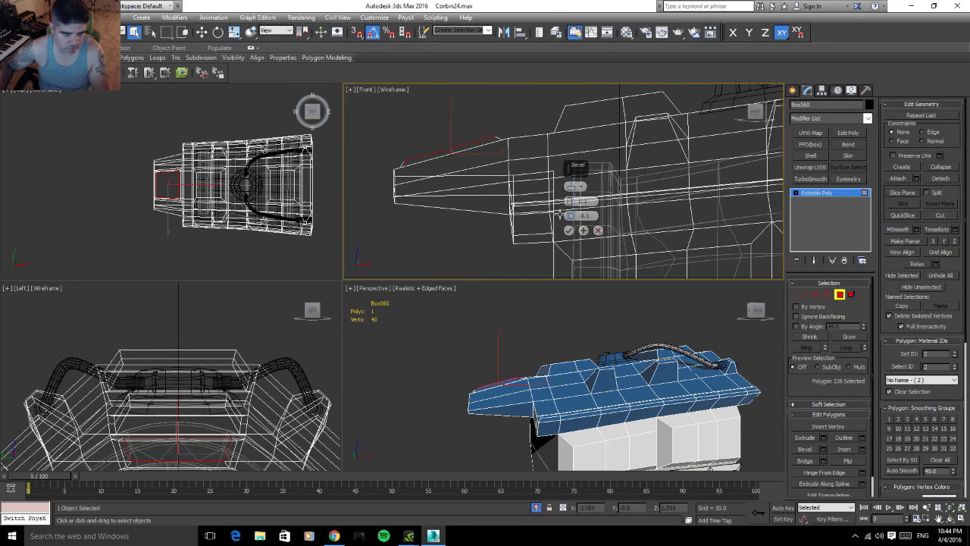
{"action": "left_click", "coordinate": [571, 203]}
{"action": "type", "text": "0.2"}
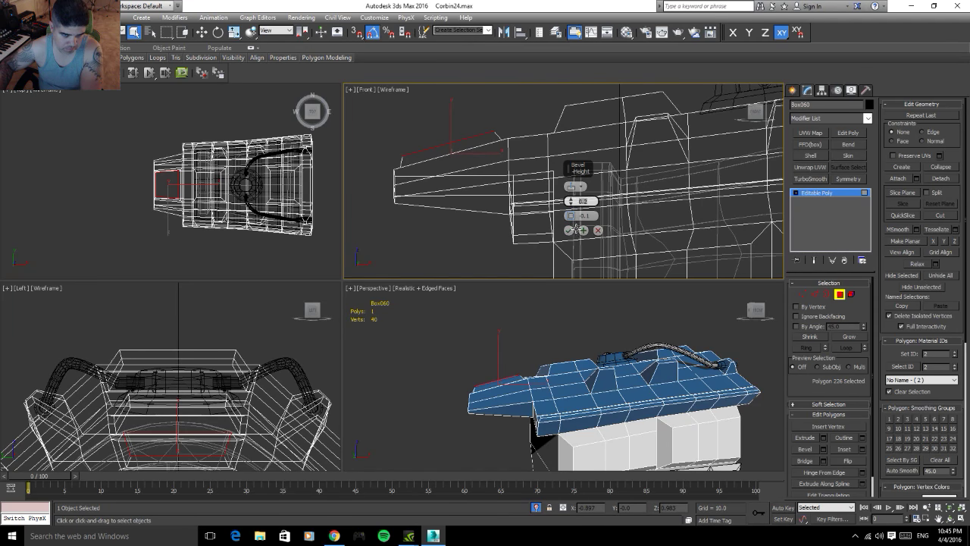
{"action": "key", "text": "Return"}
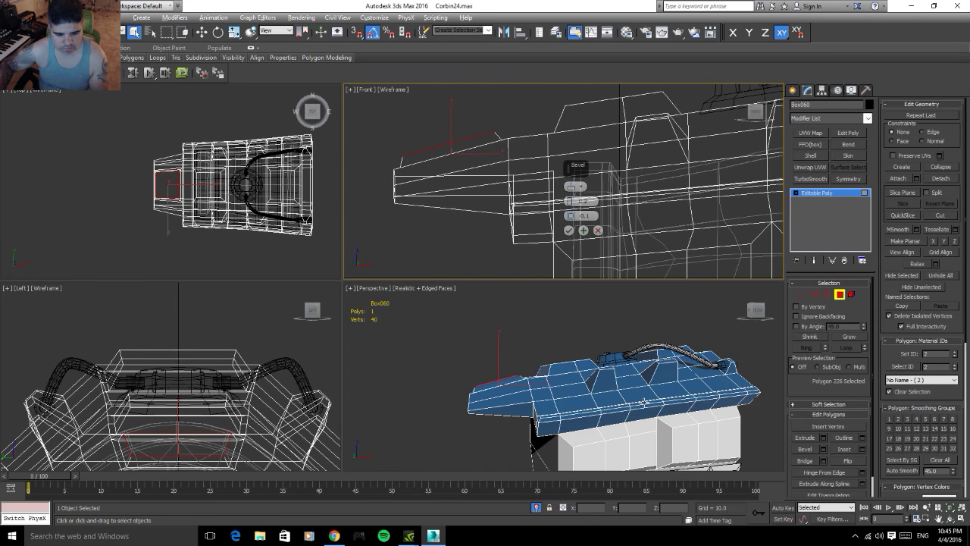
- Select the Cylinder014 ring on top of the hull
{"action": "mouse_move", "coordinate": [642, 402]}
{"action": "middle_mouse_down", "text": "alt"}
{"action": "mouse_move", "coordinate": [689, 420]}
{"action": "mouse_move", "coordinate": [591, 402]}
{"action": "mouse_move", "coordinate": [601, 398]}
{"action": "middle_mouse_up", "text": "alt"}
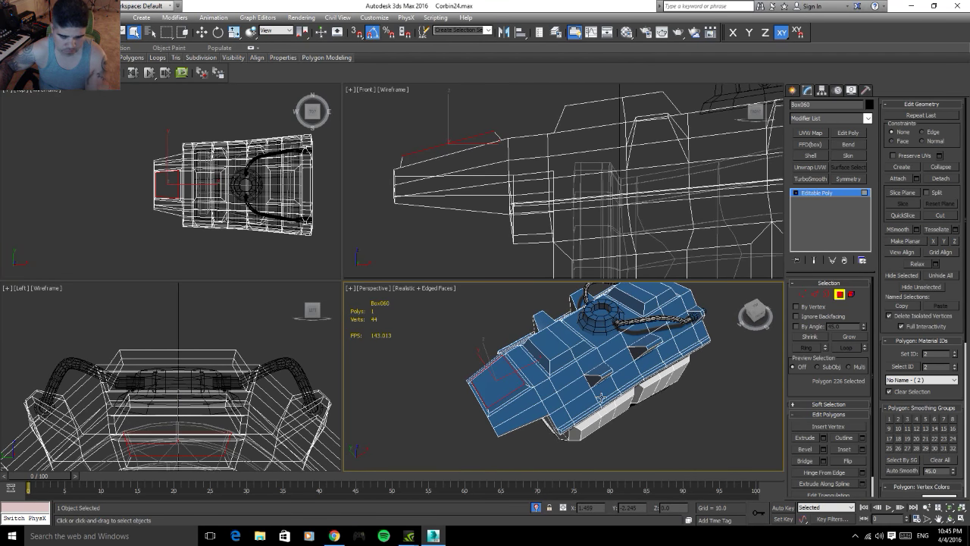
{"action": "middle_click_drag", "start_coordinate": [652, 318], "coordinate": [670, 367], "text": "alt"}
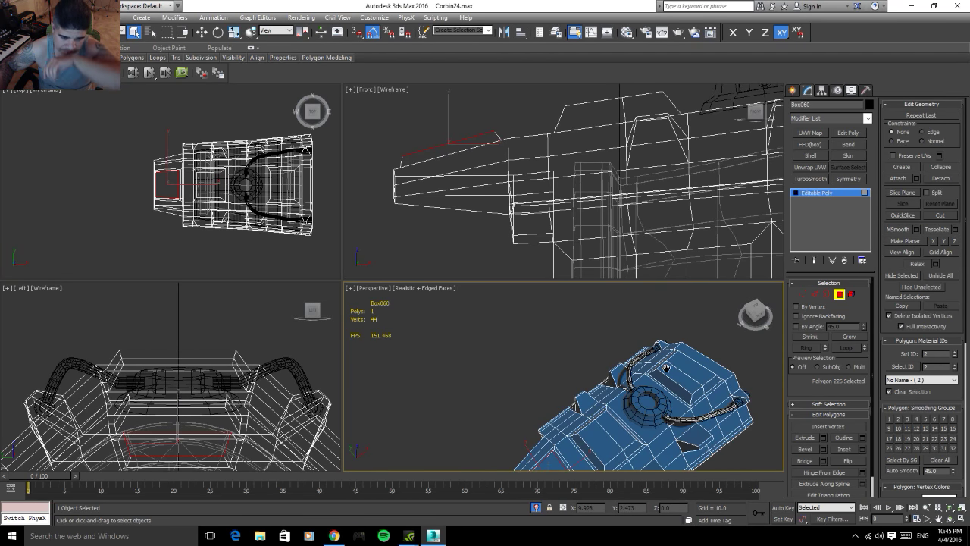
{"action": "left_click", "coordinate": [815, 294]}
{"action": "scroll", "coordinate": [651, 417], "scroll_direction": "up", "scroll_amount": 5}
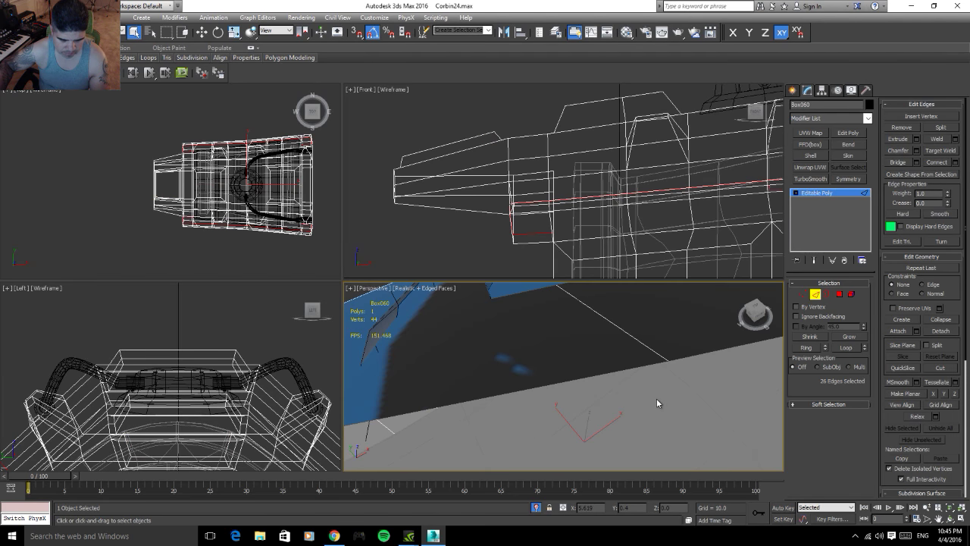
{"action": "scroll", "coordinate": [657, 402], "scroll_direction": "down", "scroll_amount": 5}
{"action": "left_click", "coordinate": [669, 392]}
{"action": "left_click", "coordinate": [816, 294]}
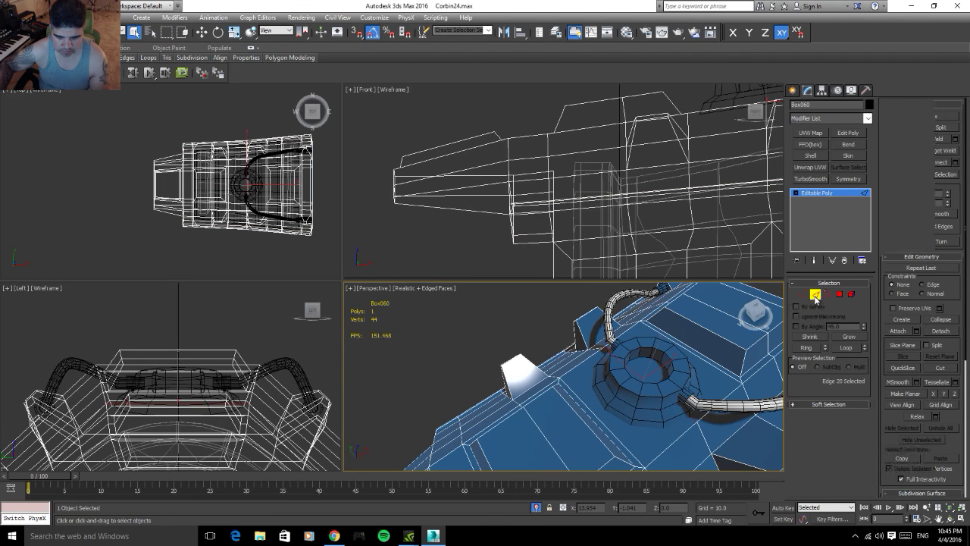
{"action": "left_click", "coordinate": [654, 390]}
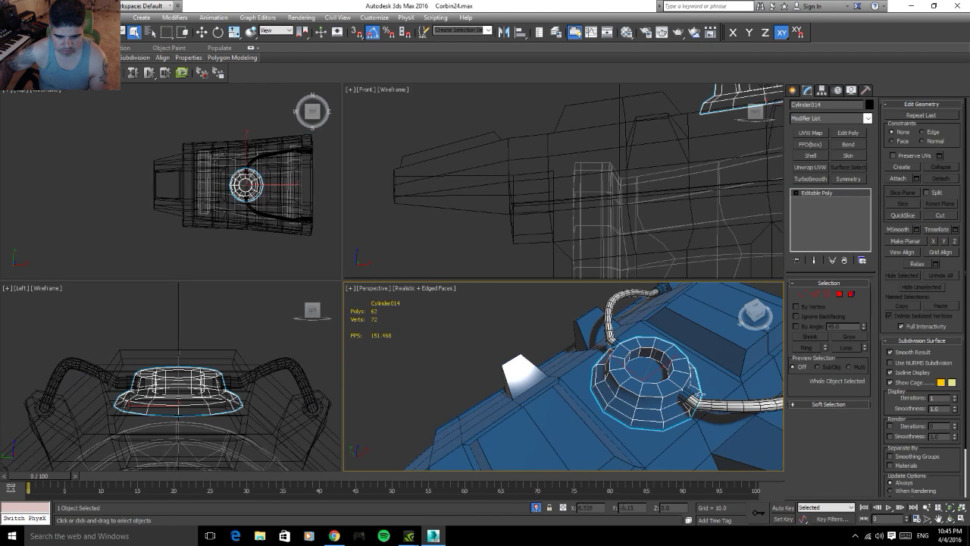
- Select a ring of 12 top edges on Cylinder014 and convert it to polygons
{"action": "left_click", "coordinate": [816, 294]}
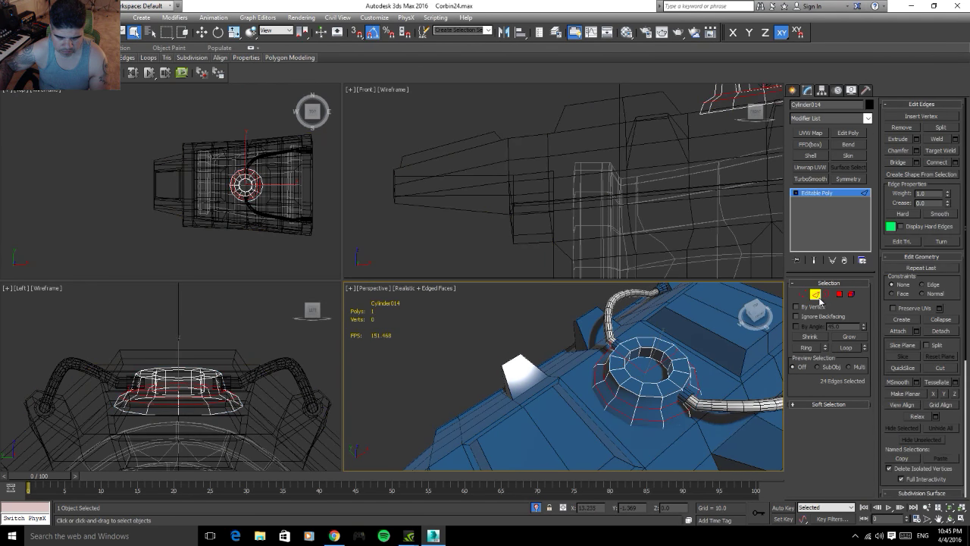
{"action": "left_click", "coordinate": [658, 388]}
{"action": "left_click", "coordinate": [806, 348]}
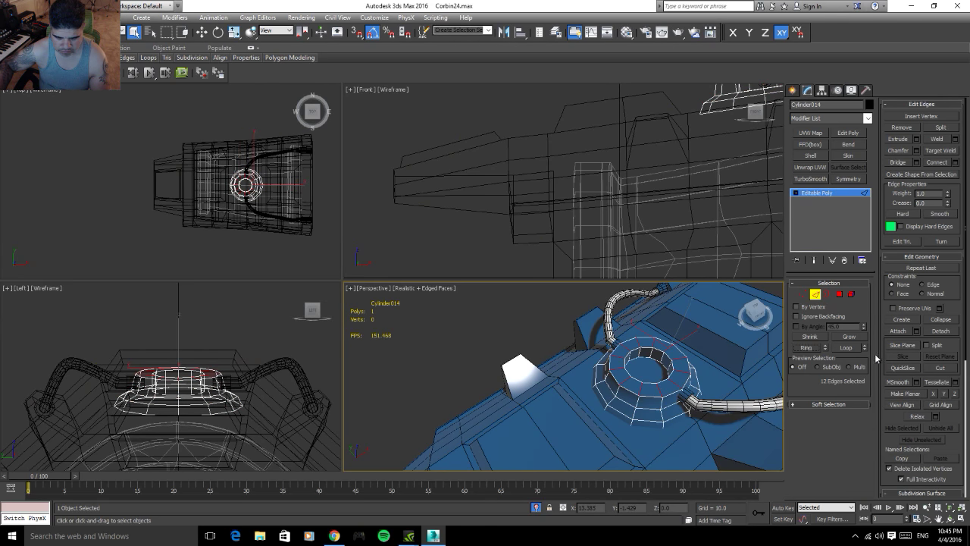
{"action": "left_click", "coordinate": [840, 295], "text": "ctrl"}
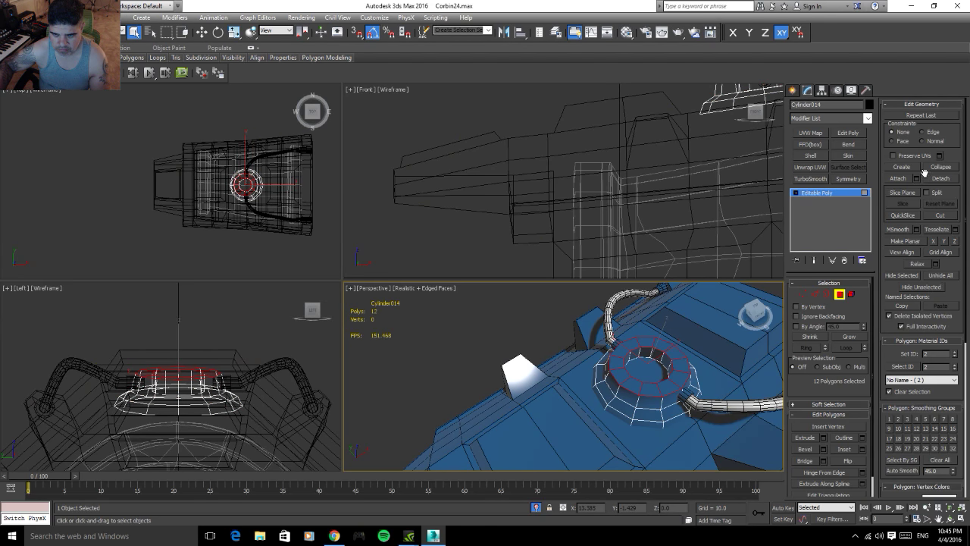
- Bevel the 12 polygons with an inward outline of 8 and final height 0
{"action": "left_click", "coordinate": [823, 449]}
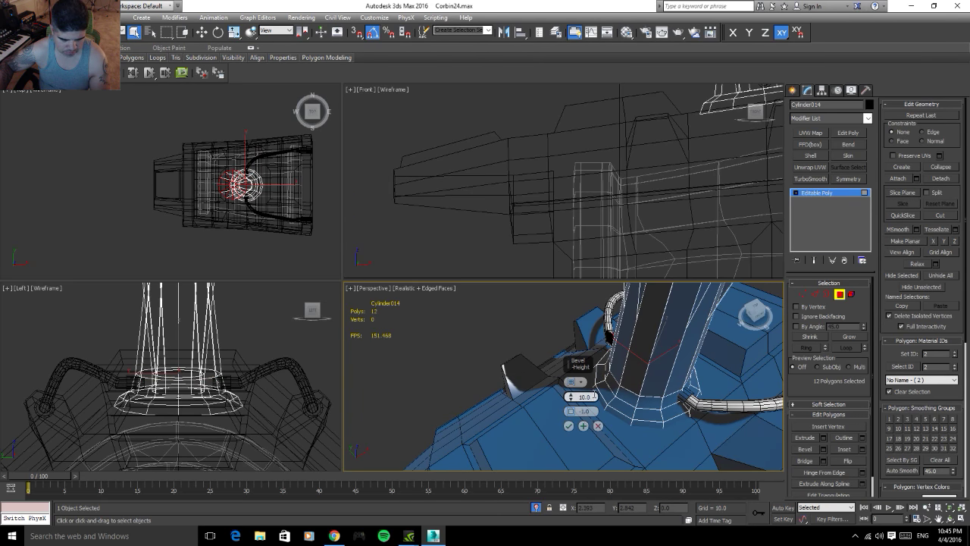
{"action": "type", "text": "0.2"}
{"action": "key", "text": "Return"}
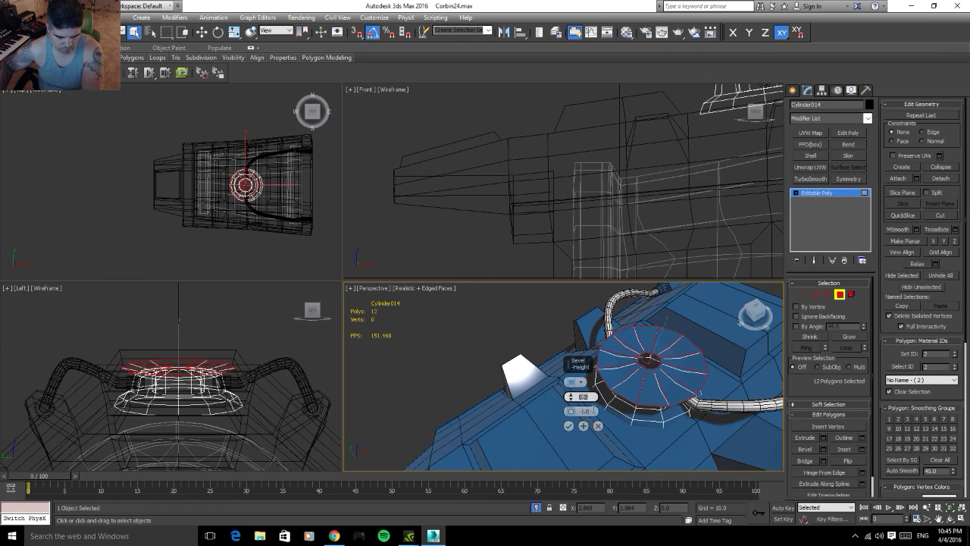
{"action": "left_click", "coordinate": [576, 412]}
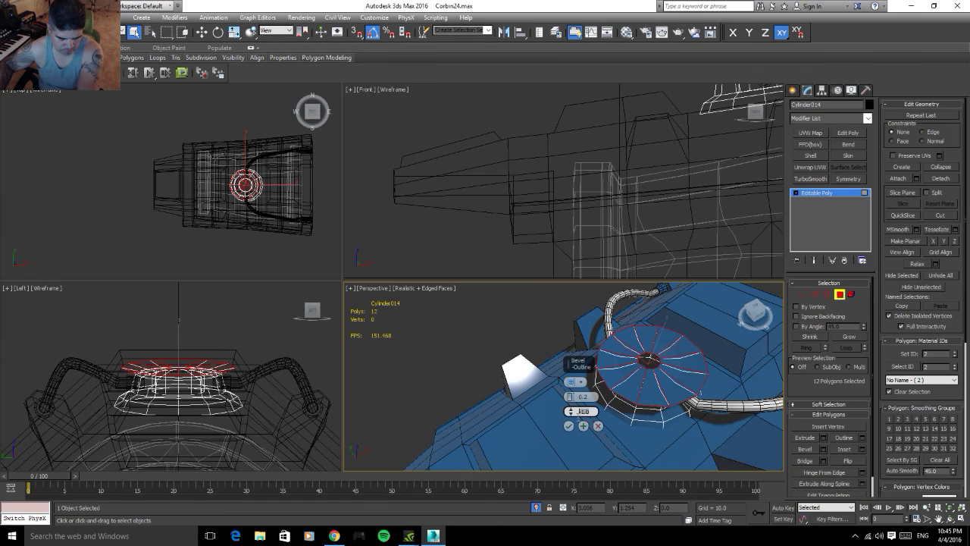
{"action": "type", "text": "-8"}
{"action": "key", "text": "Return"}
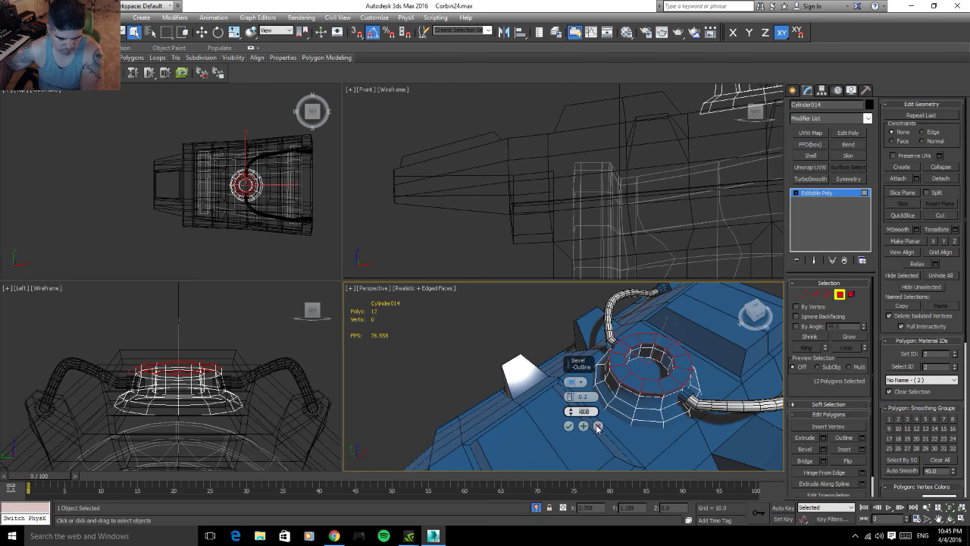
{"action": "key", "text": "Return"}
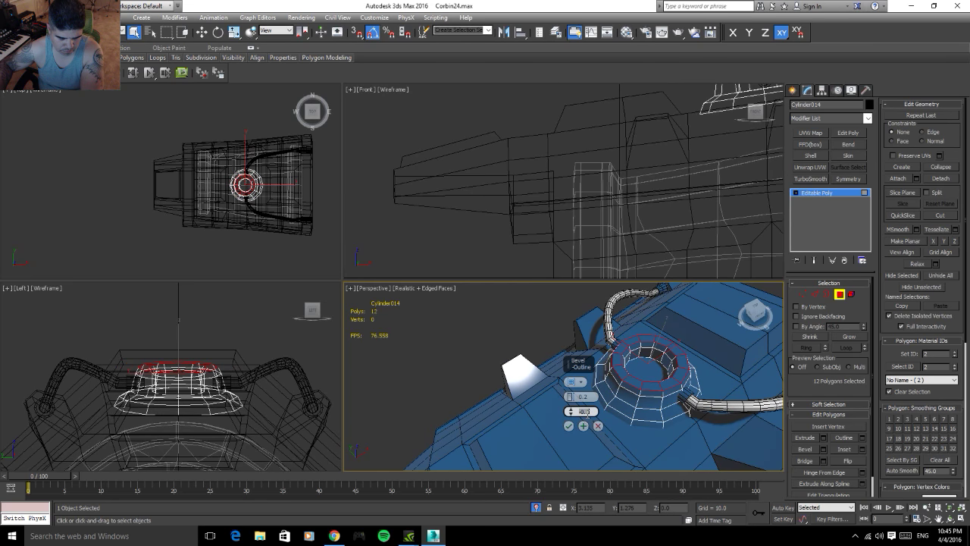
{"action": "left_click", "coordinate": [582, 397]}
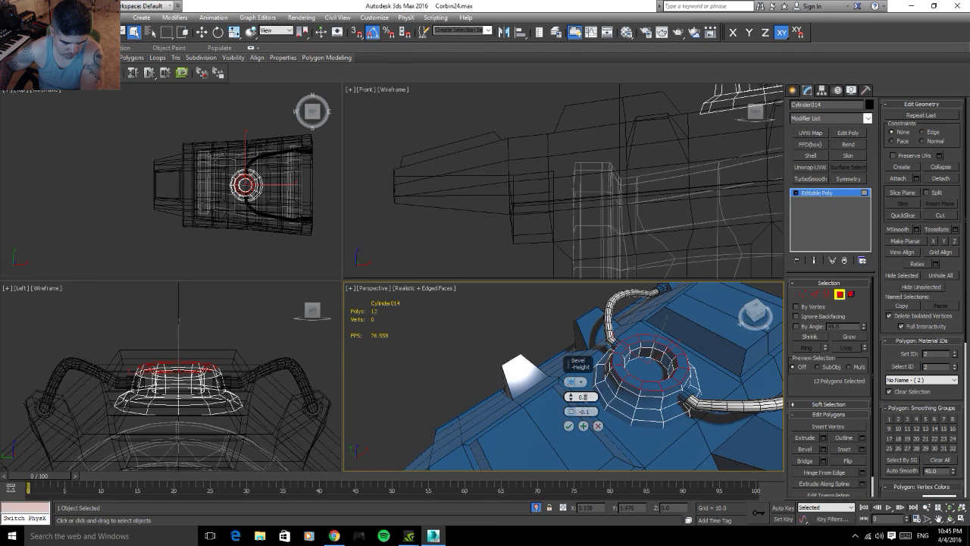
{"action": "type", "text": "10"}
{"action": "key", "text": "Return"}
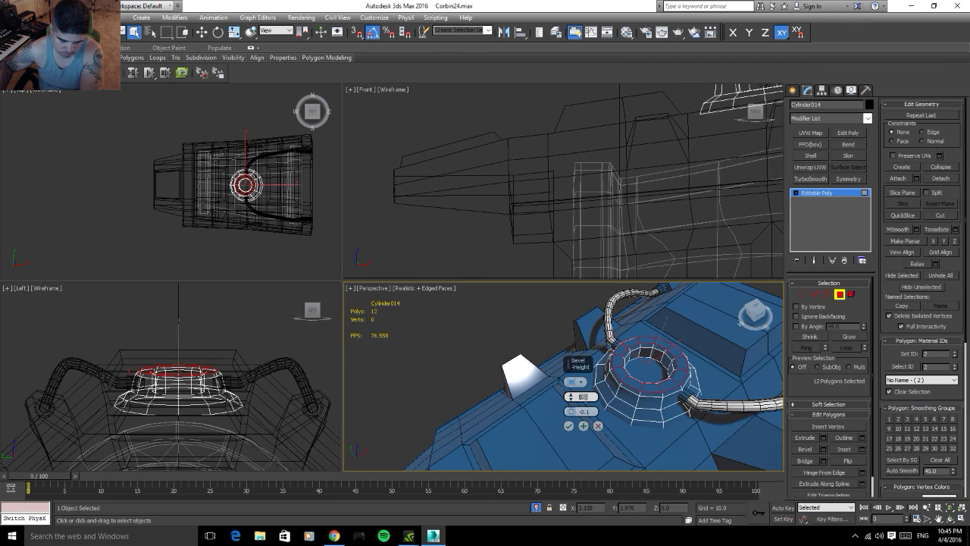
{"action": "left_click", "coordinate": [569, 426]}
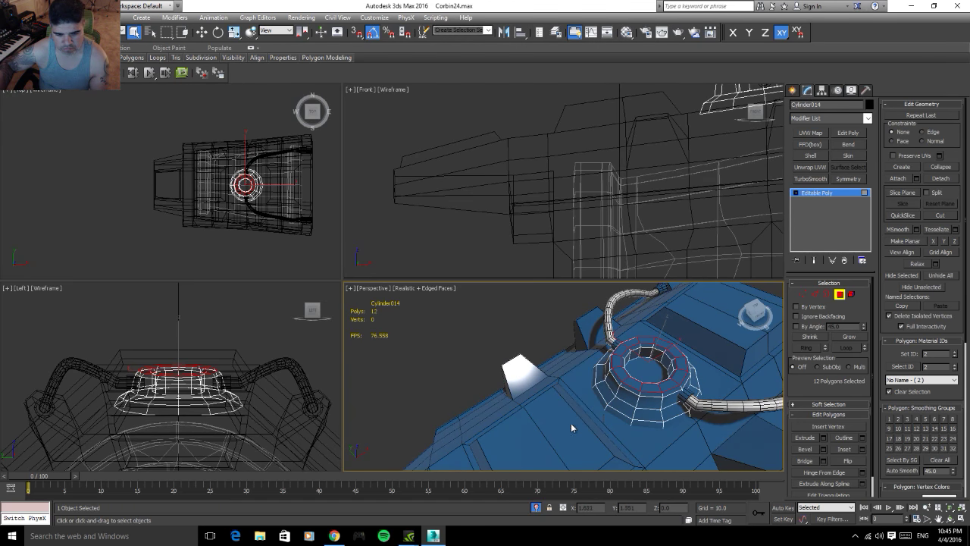
{"action": "left_click", "coordinate": [839, 294]}
{"action": "left_click", "coordinate": [485, 248]}
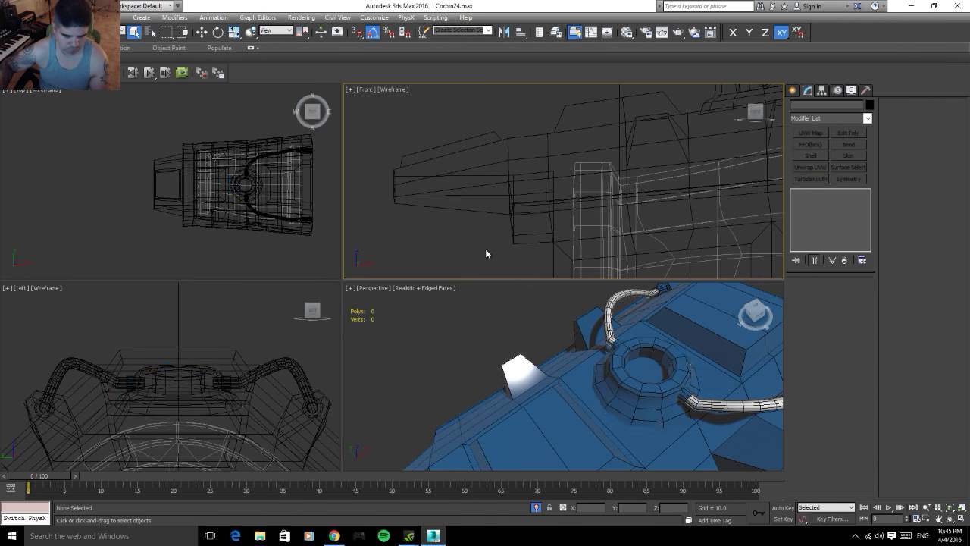
{"action": "middle_click_drag", "start_coordinate": [531, 364], "coordinate": [489, 345], "text": "alt"}
{"action": "left_click", "coordinate": [489, 346]}
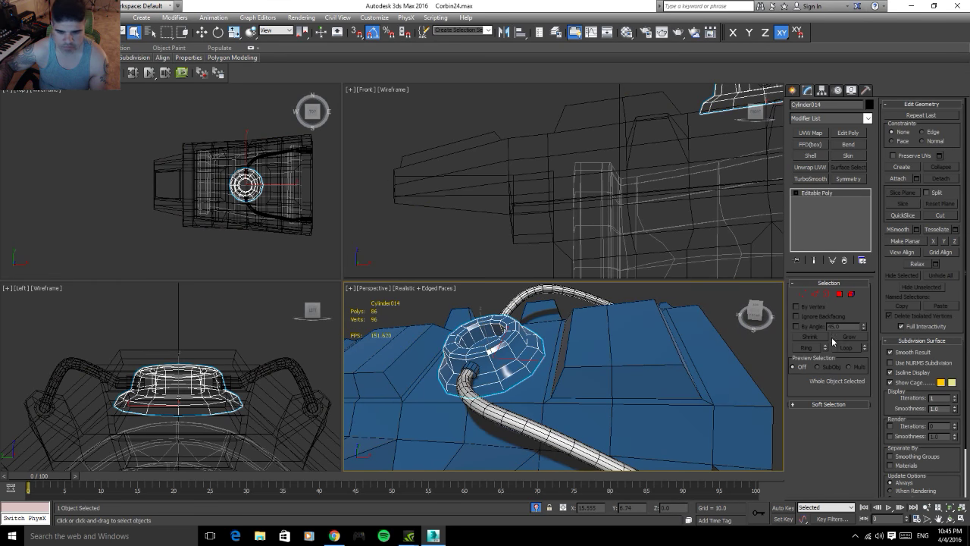
{"action": "left_click", "coordinate": [851, 295]}
{"action": "left_click", "coordinate": [503, 366]}
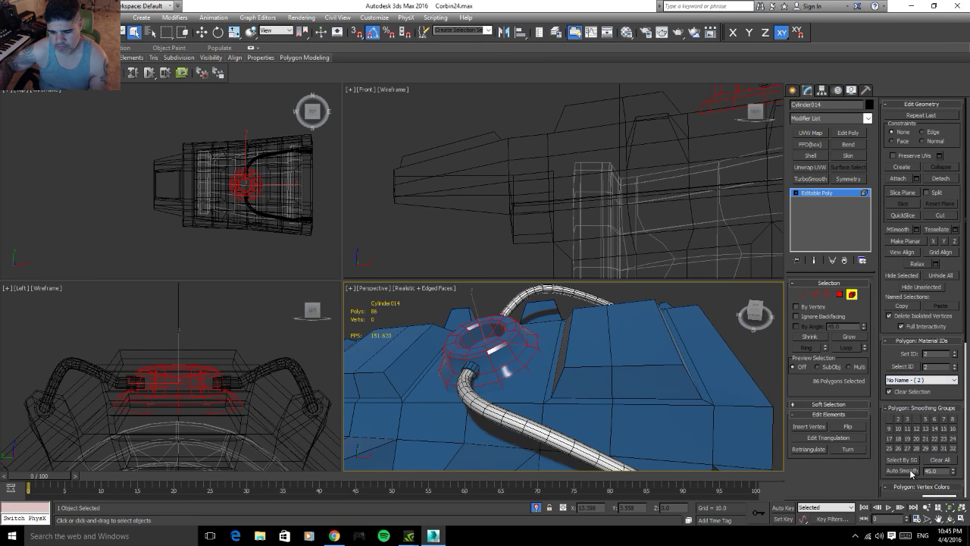
{"action": "left_click", "coordinate": [851, 295]}
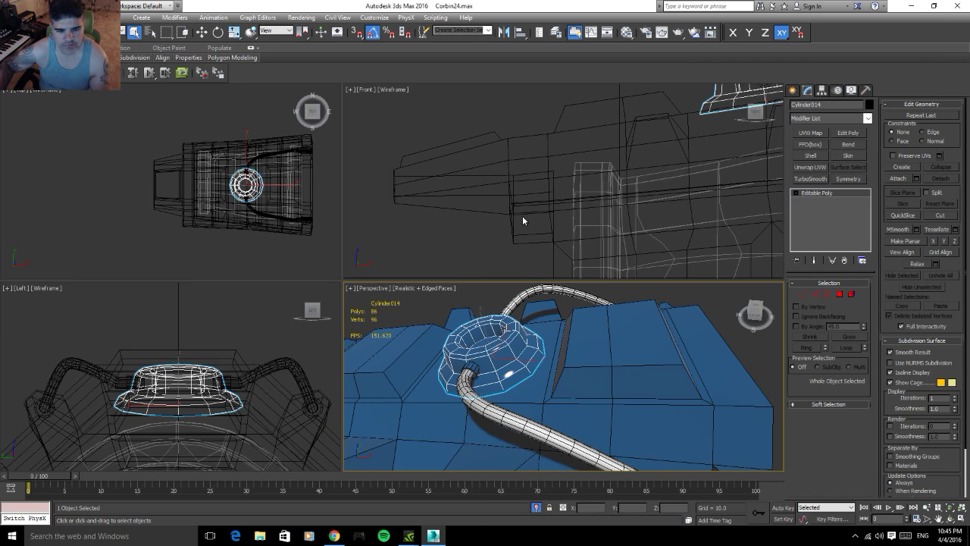
{"action": "left_click", "coordinate": [471, 251]}
{"action": "mouse_move", "coordinate": [576, 378]}
{"action": "middle_mouse_down", "text": "alt"}
{"action": "mouse_move", "coordinate": [672, 425]}
{"action": "mouse_move", "coordinate": [653, 404]}
{"action": "middle_mouse_up", "text": "alt"}
{"action": "scroll", "coordinate": [672, 424], "scroll_direction": "down", "scroll_amount": 5}
{"action": "mouse_move", "coordinate": [635, 424]}
{"action": "middle_mouse_down", "text": "alt"}
{"action": "mouse_move", "coordinate": [614, 437]}
{"action": "mouse_move", "coordinate": [634, 440]}
{"action": "middle_mouse_up", "text": "alt"}
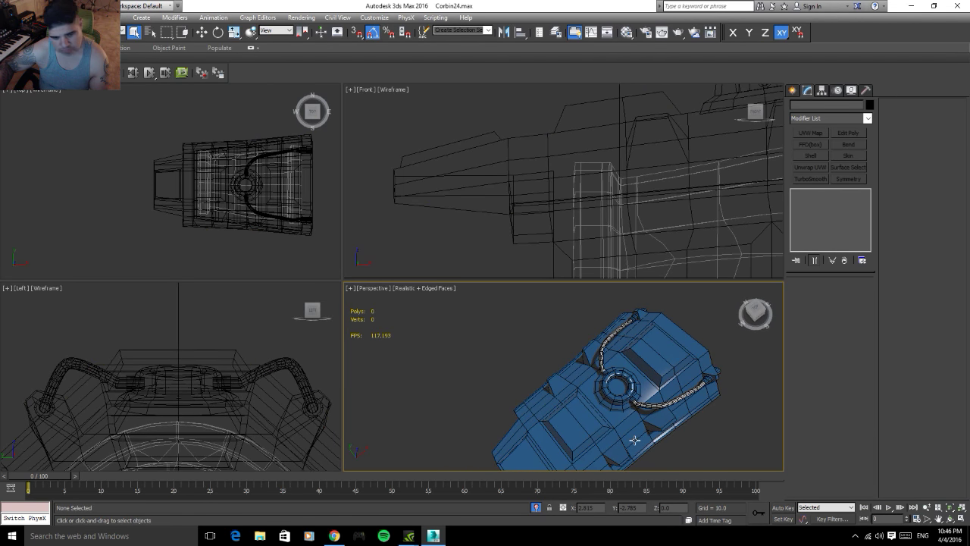
{"action": "mouse_move", "coordinate": [635, 440]}
{"action": "middle_mouse_down", "text": "alt"}
{"action": "mouse_move", "coordinate": [637, 377]}
{"action": "mouse_move", "coordinate": [566, 377]}
{"action": "middle_mouse_up", "text": "alt"}
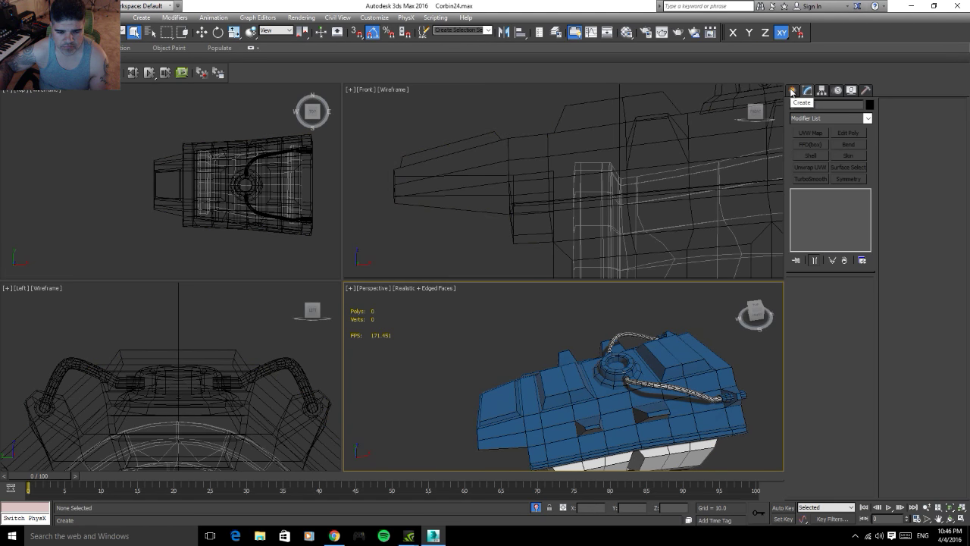
- Inset two adjacent top faces of Box060 by 0.13
{"action": "left_click", "coordinate": [561, 390]}
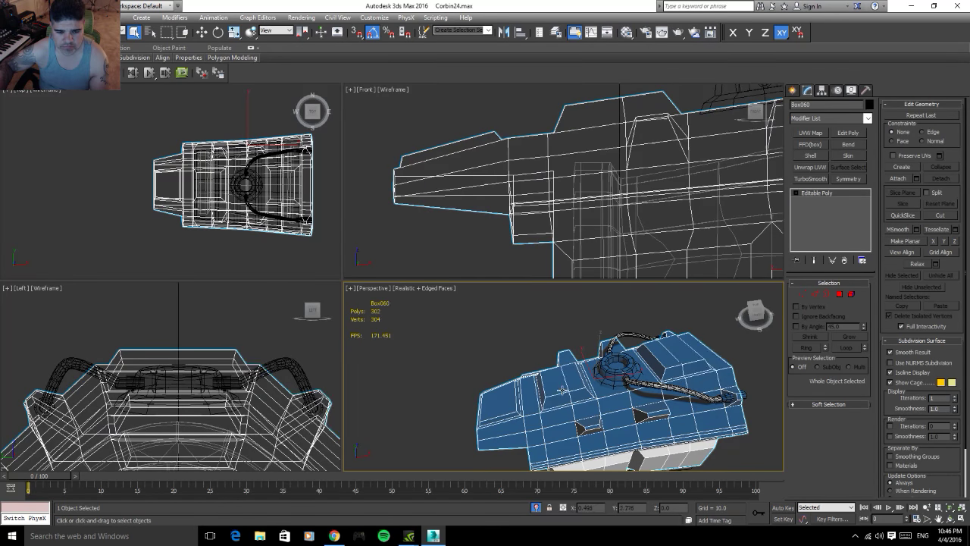
{"action": "left_click", "coordinate": [840, 296]}
{"action": "left_click", "coordinate": [576, 382]}
{"action": "left_click", "coordinate": [557, 383], "text": "ctrl"}
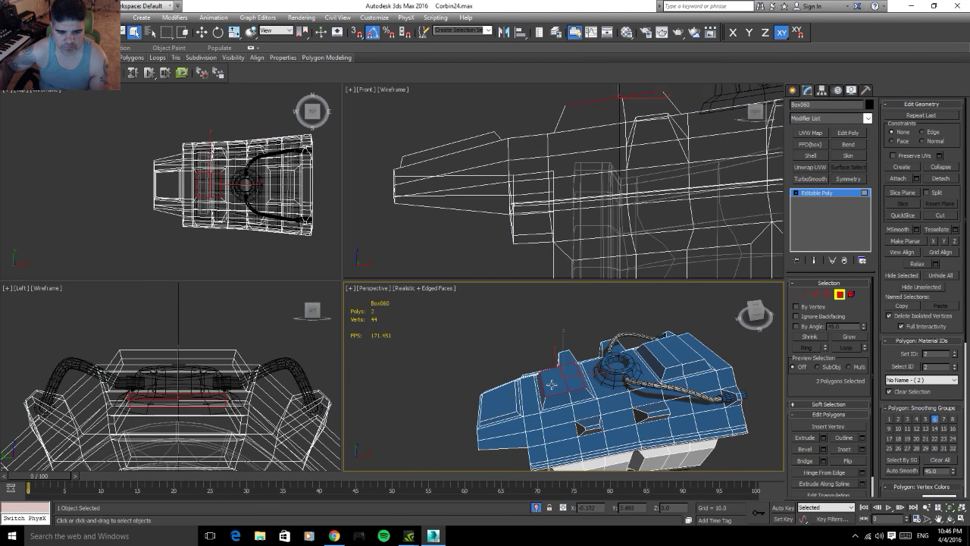
{"action": "left_click", "coordinate": [862, 449]}
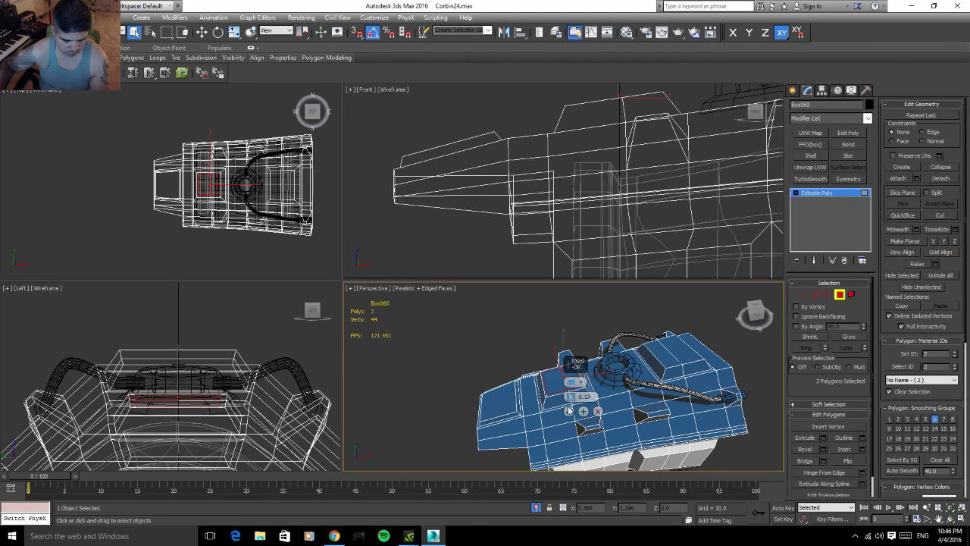
{"action": "left_click", "coordinate": [569, 412]}
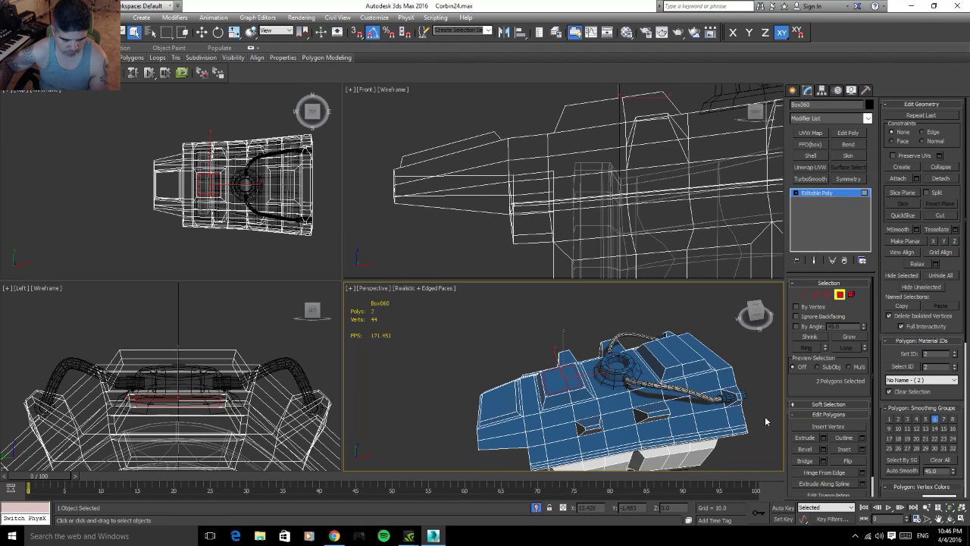
- Bevel the two inset faces inward to a height of -0.5
{"action": "left_click", "coordinate": [825, 449]}
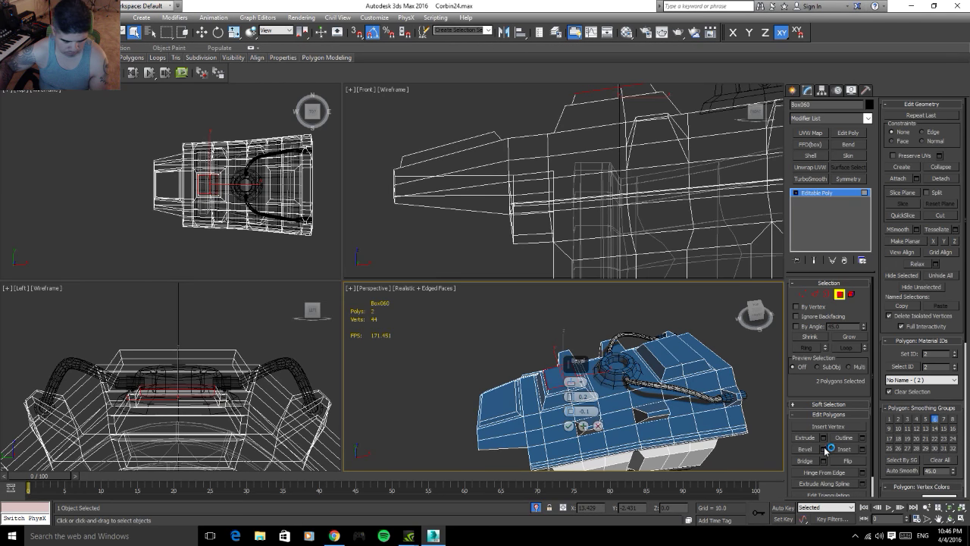
{"action": "type", "text": "-.3"}
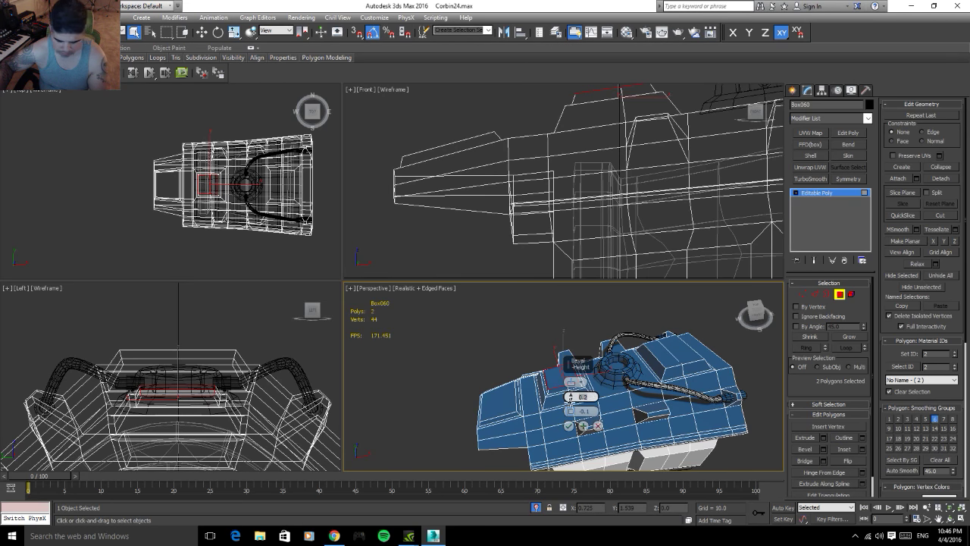
{"action": "key", "text": "Return"}
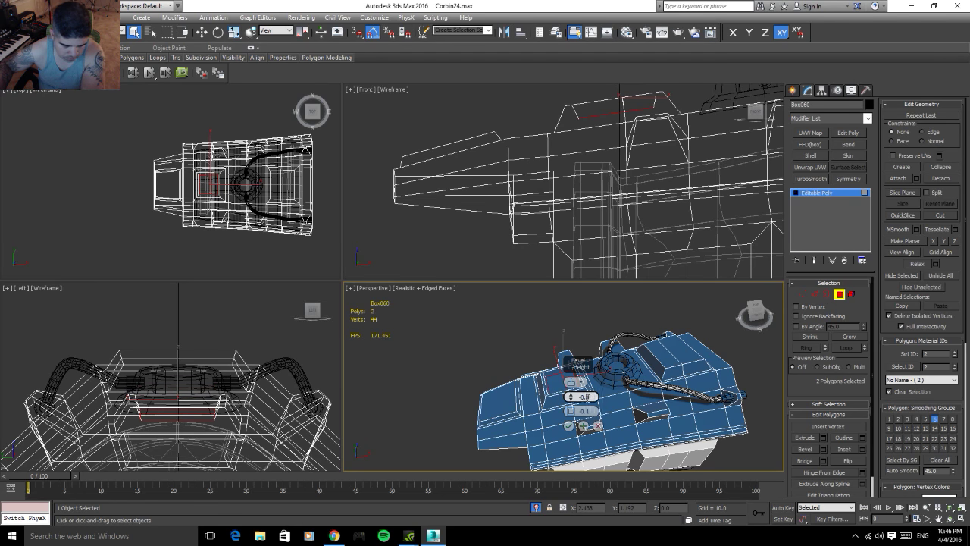
{"action": "double_click", "coordinate": [584, 396]}
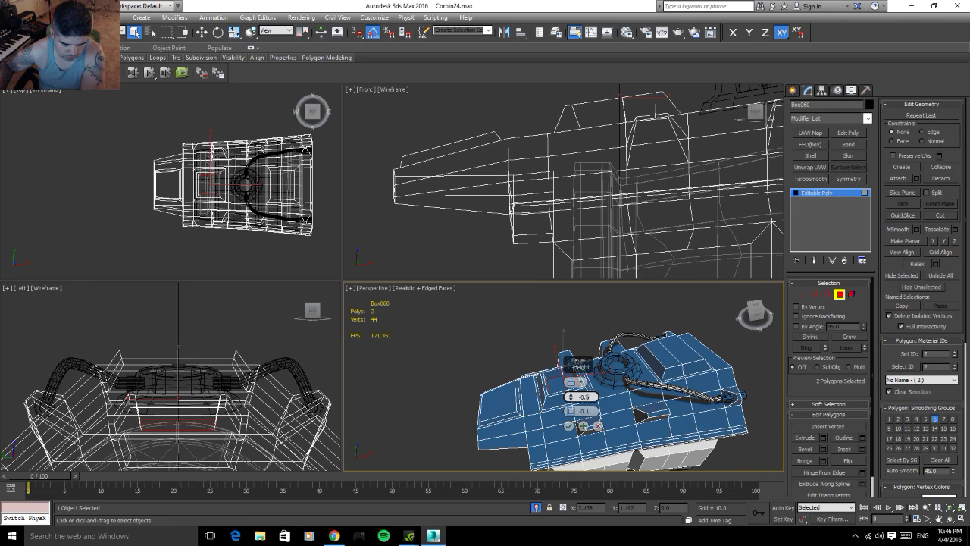
{"action": "type", "text": "-0.4"}
{"action": "key", "text": "Return"}
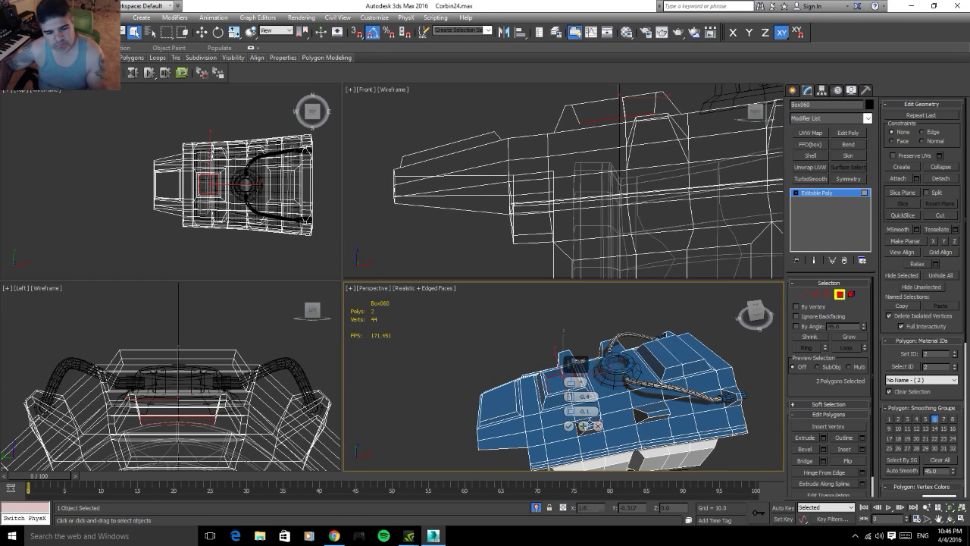
{"action": "left_click", "coordinate": [569, 426]}
- Inset and bevel two rear top faces inward by -0.4
{"action": "left_click", "coordinate": [677, 354]}
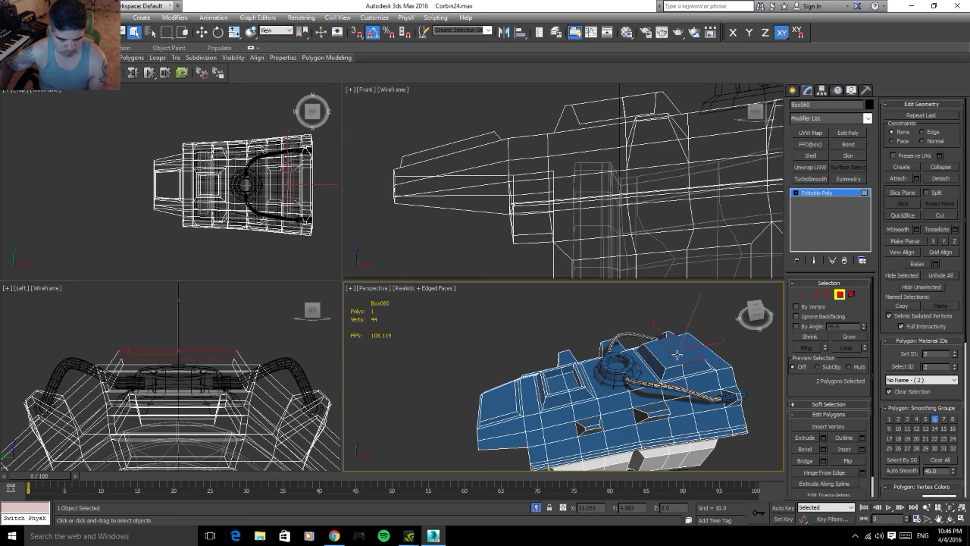
{"action": "left_click", "coordinate": [663, 362], "text": "ctrl"}
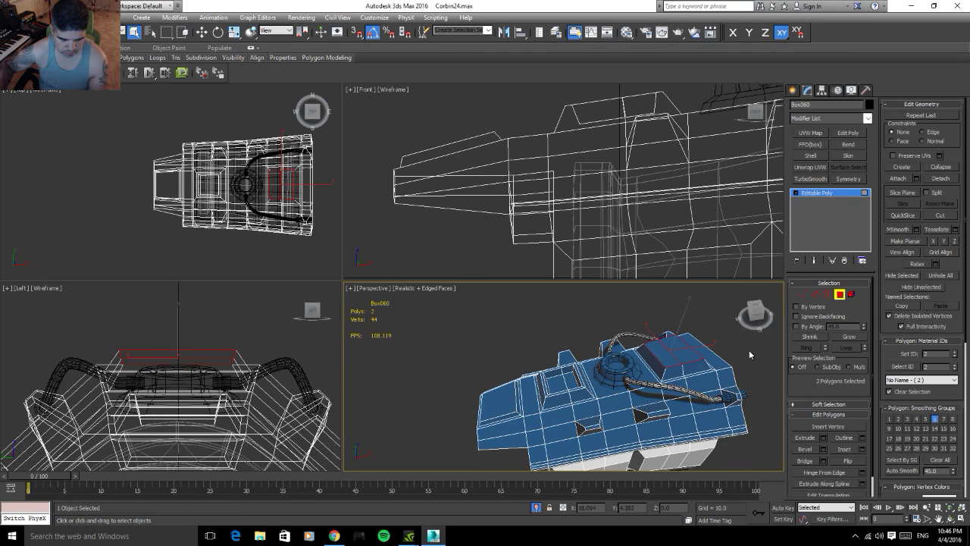
{"action": "left_click", "coordinate": [862, 450]}
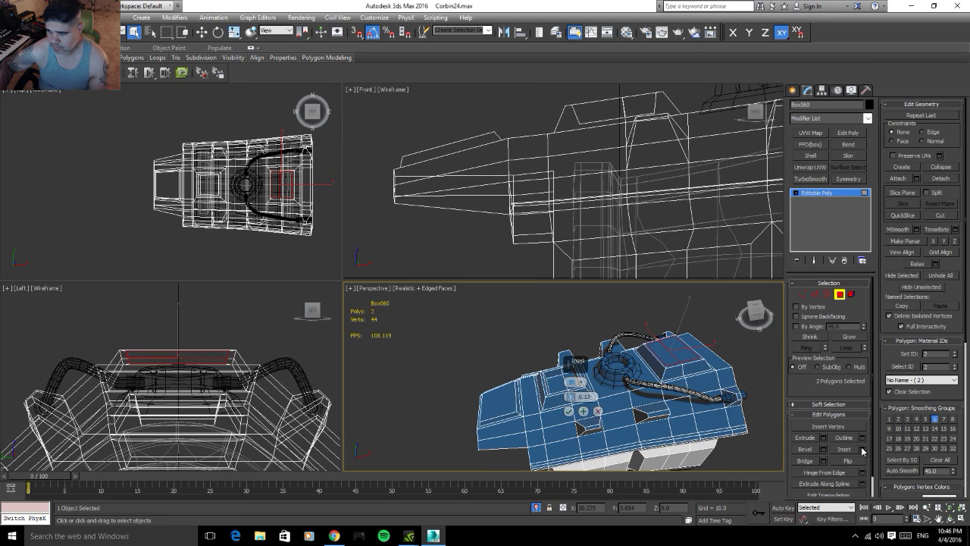
{"action": "left_click", "coordinate": [568, 411]}
{"action": "left_click", "coordinate": [823, 450]}
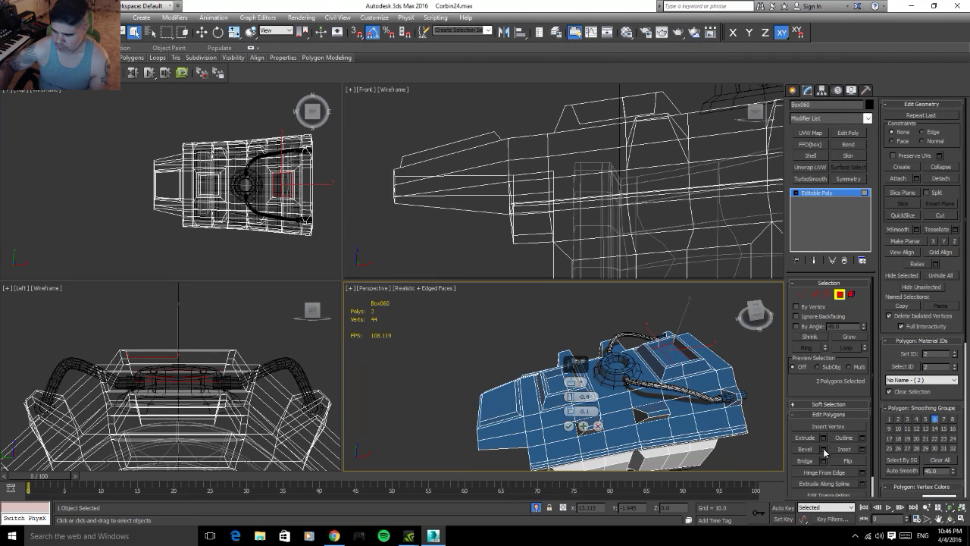
{"action": "left_click", "coordinate": [569, 426]}
{"action": "mouse_move", "coordinate": [659, 390]}
{"action": "middle_mouse_down", "text": "alt"}
{"action": "mouse_move", "coordinate": [697, 333]}
{"action": "mouse_move", "coordinate": [682, 379]}
{"action": "mouse_move", "coordinate": [659, 371]}
{"action": "mouse_move", "coordinate": [690, 334]}
{"action": "middle_mouse_up", "text": "alt"}
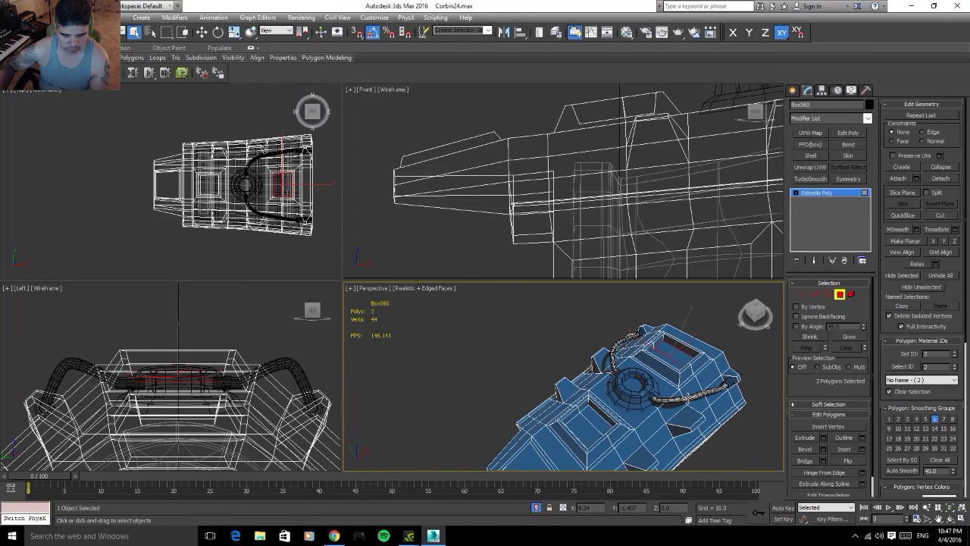
- Select all 326 Box060 polygons as an element and apply Auto Smooth at 45°
{"action": "left_click", "coordinate": [840, 294]}
{"action": "left_click", "coordinate": [550, 322]}
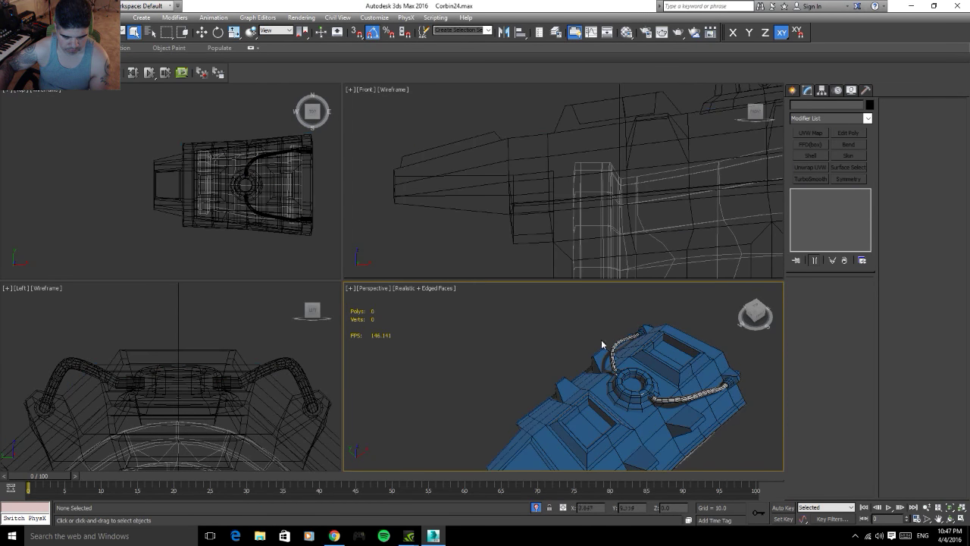
{"action": "middle_click_drag", "start_coordinate": [551, 322], "coordinate": [708, 399], "text": "alt"}
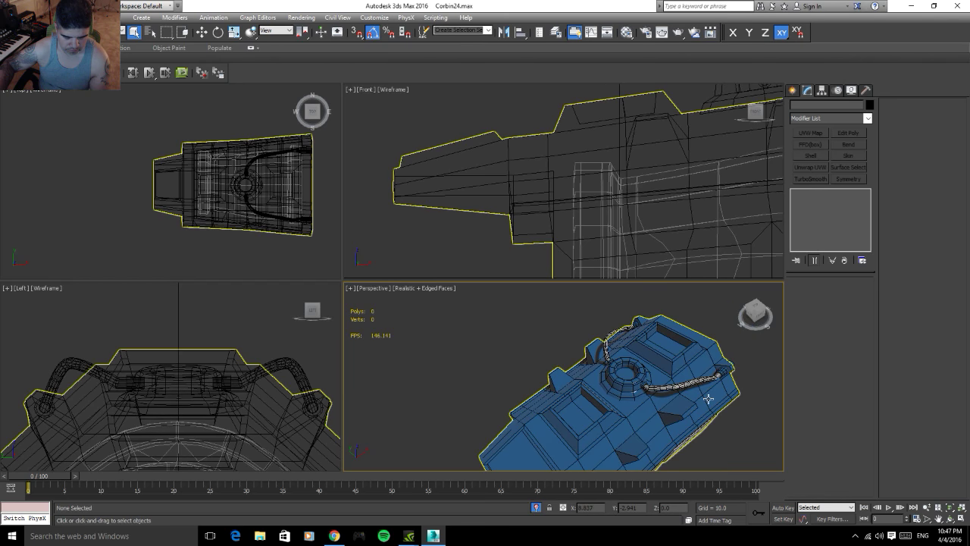
{"action": "left_click", "coordinate": [682, 347]}
{"action": "left_click", "coordinate": [851, 295]}
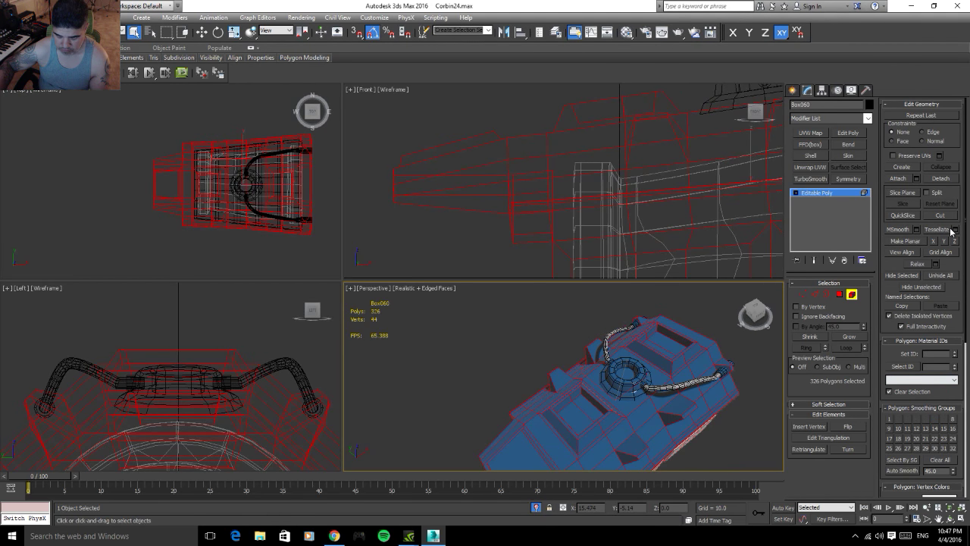
{"action": "left_click", "coordinate": [903, 470]}
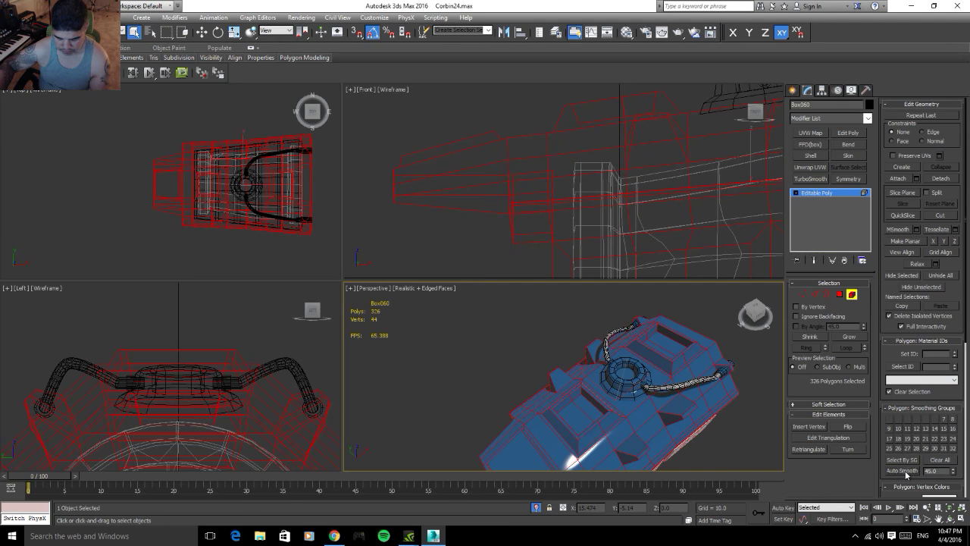
{"action": "left_click", "coordinate": [852, 296]}
{"action": "middle_click_drag", "start_coordinate": [551, 351], "coordinate": [536, 348], "text": "alt"}
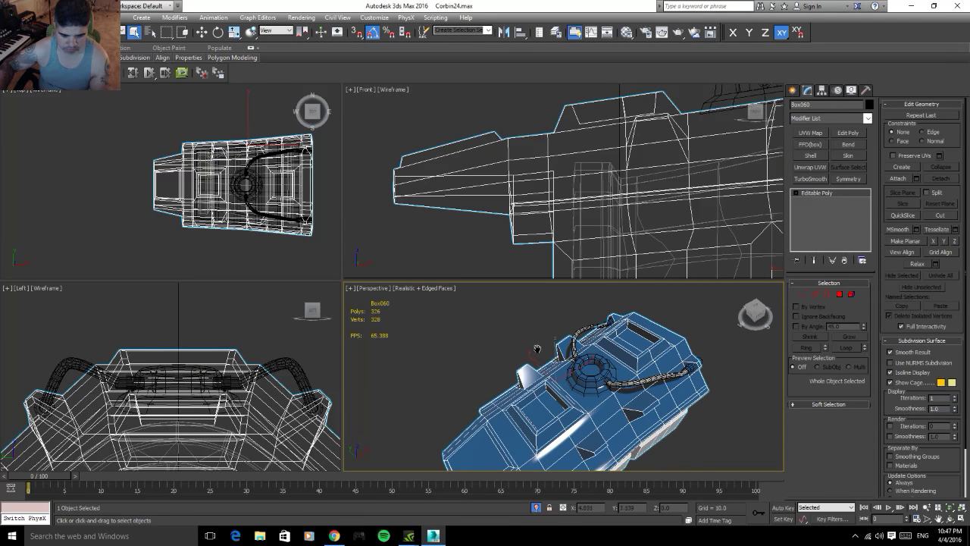
{"action": "left_click", "coordinate": [748, 372]}
{"action": "mouse_move", "coordinate": [749, 372]}
{"action": "middle_mouse_down", "text": "alt"}
{"action": "mouse_move", "coordinate": [578, 394]}
{"action": "mouse_move", "coordinate": [586, 423]}
{"action": "mouse_move", "coordinate": [581, 394]}
{"action": "mouse_move", "coordinate": [563, 408]}
{"action": "middle_mouse_up", "text": "alt"}
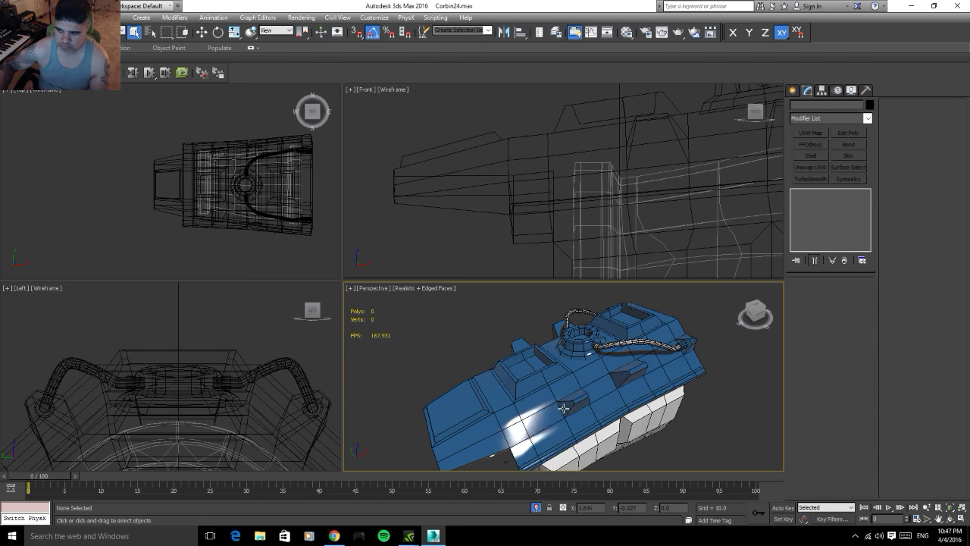
- Draw a new cylinder in the Left view near the hull's middle
{"action": "left_click", "coordinate": [793, 90]}
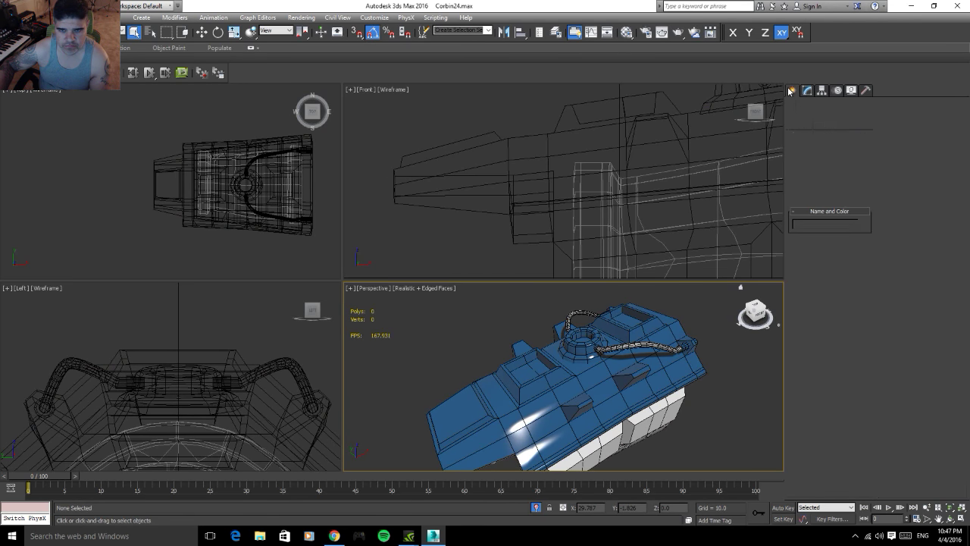
{"action": "left_click", "coordinate": [819, 175]}
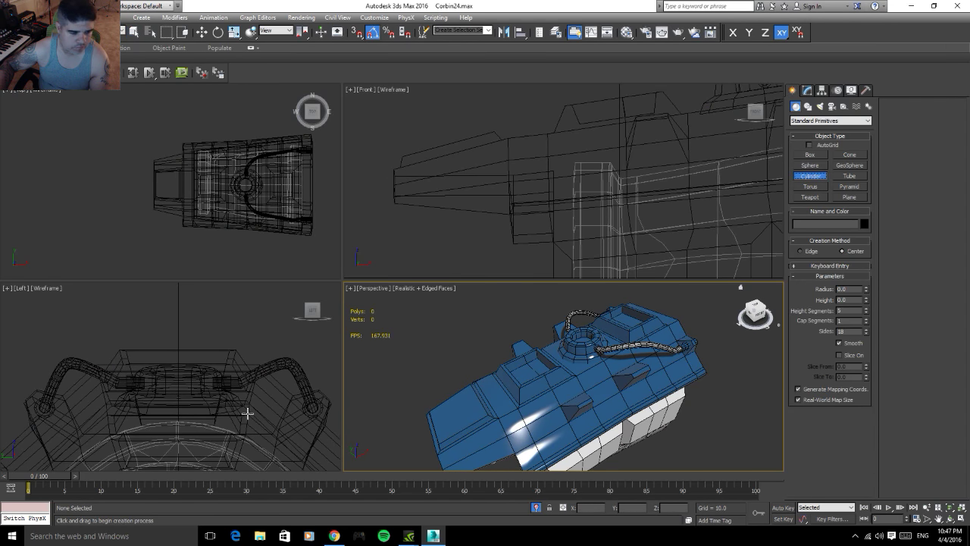
{"action": "middle_click_drag", "start_coordinate": [230, 398], "coordinate": [205, 378]}
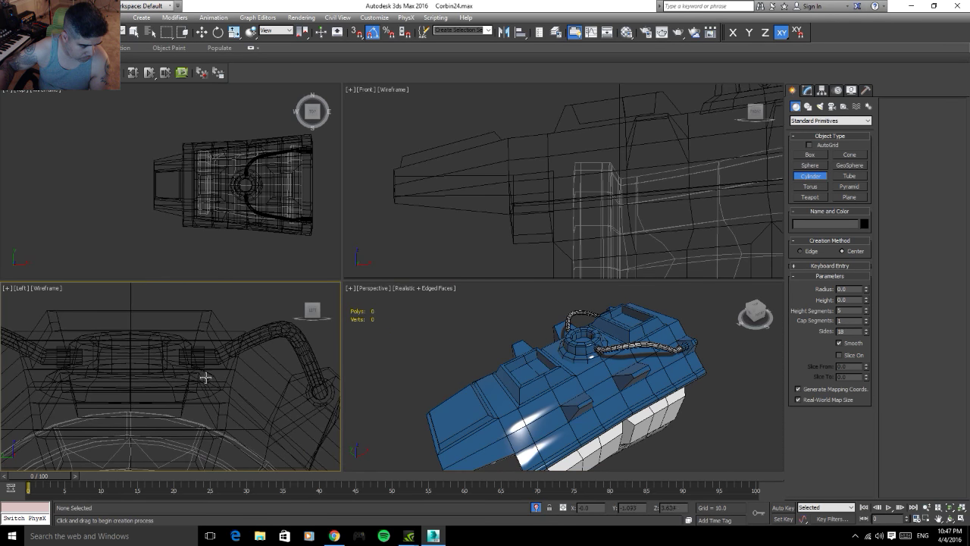
{"action": "scroll", "coordinate": [189, 381], "scroll_direction": "up", "scroll_amount": 2}
{"action": "scroll", "coordinate": [219, 400], "scroll_direction": "up", "scroll_amount": 2}
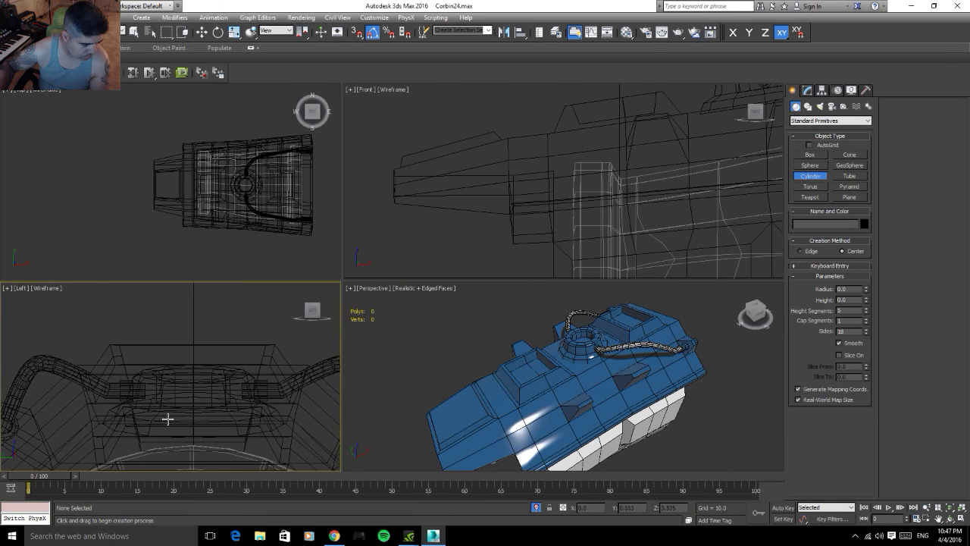
{"action": "left_click_drag", "start_coordinate": [151, 418], "coordinate": [158, 399]}
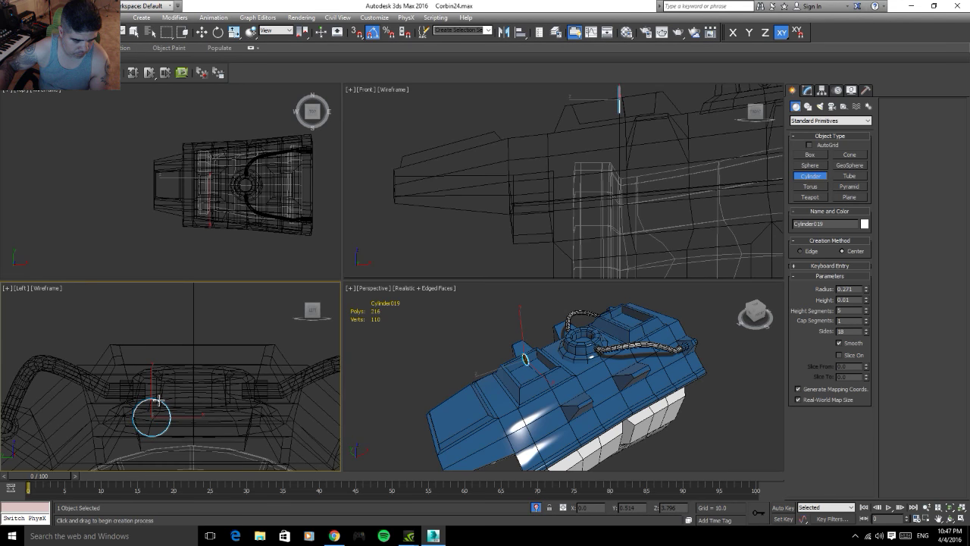
{"action": "left_click", "coordinate": [144, 305]}
- Move the cylinder toward the turret, tilt it slightly, and lengthen it from 1.438 to 1.797
{"action": "key", "text": "w"}
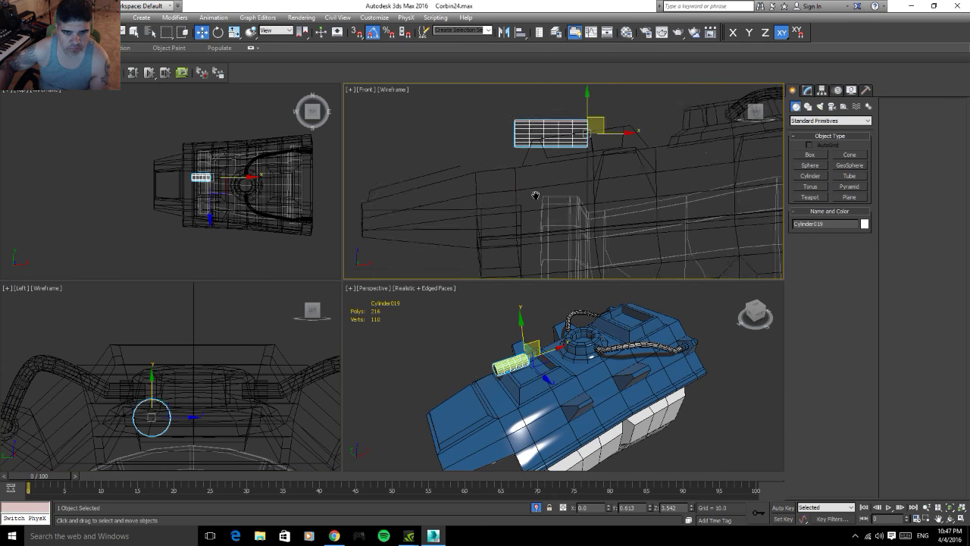
{"action": "middle_click_drag", "start_coordinate": [645, 111], "coordinate": [551, 216]}
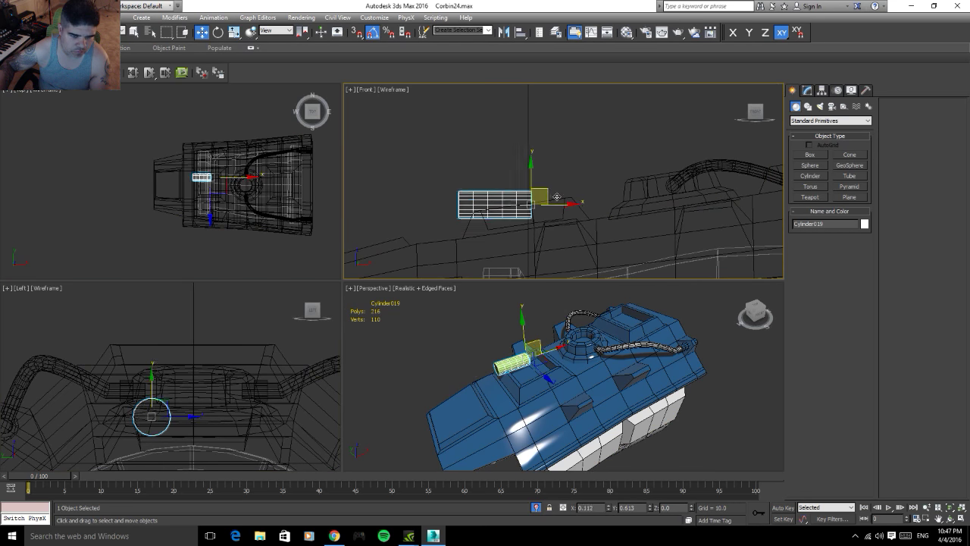
{"action": "left_click_drag", "start_coordinate": [544, 196], "coordinate": [592, 208]}
{"action": "scroll", "coordinate": [593, 226], "scroll_direction": "up", "scroll_amount": 4}
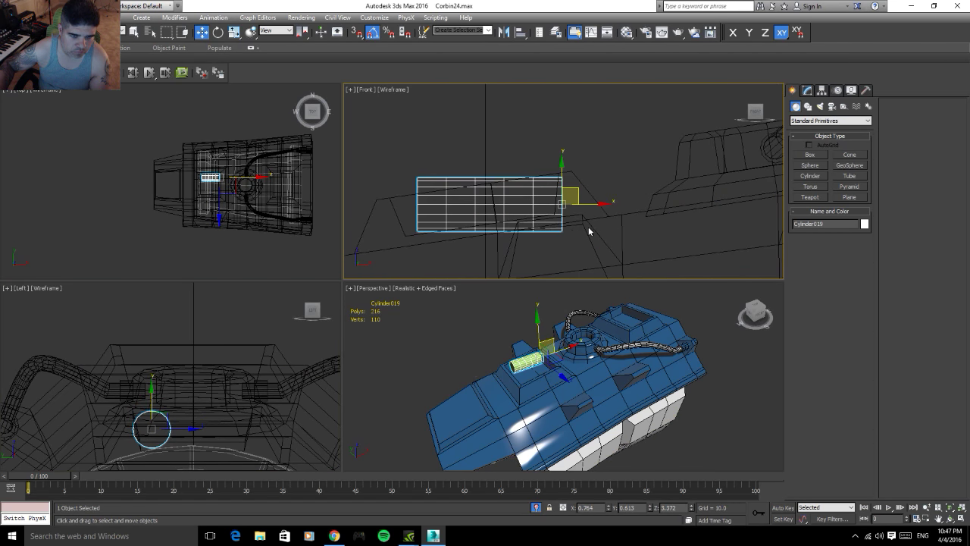
{"action": "key", "text": "e"}
{"action": "left_click_drag", "start_coordinate": [588, 233], "coordinate": [591, 231]}
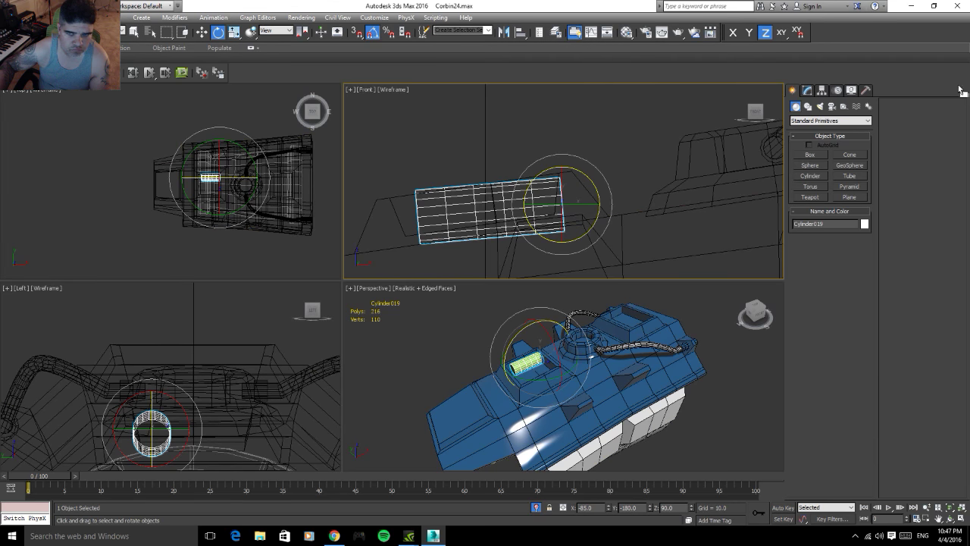
{"action": "left_click", "coordinate": [808, 90]}
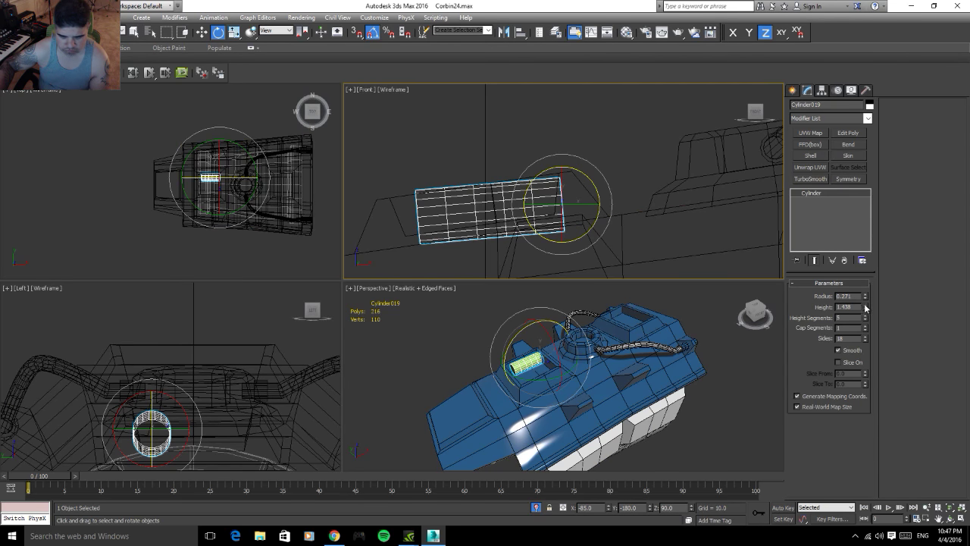
{"action": "mouse_move", "coordinate": [865, 306]}
{"action": "left_mouse_down"}
{"action": "mouse_move", "coordinate": [864, 293]}
{"action": "mouse_move", "coordinate": [865, 301]}
{"action": "left_mouse_up"}
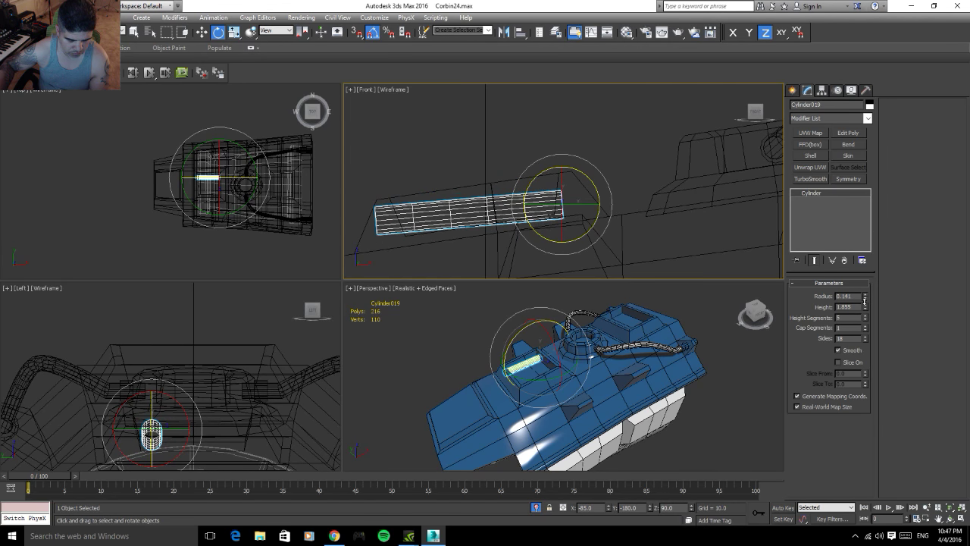
- Raise the cylinder along Z so it sits higher in the hull
{"action": "middle_click_drag", "start_coordinate": [606, 383], "coordinate": [580, 373], "text": "alt"}
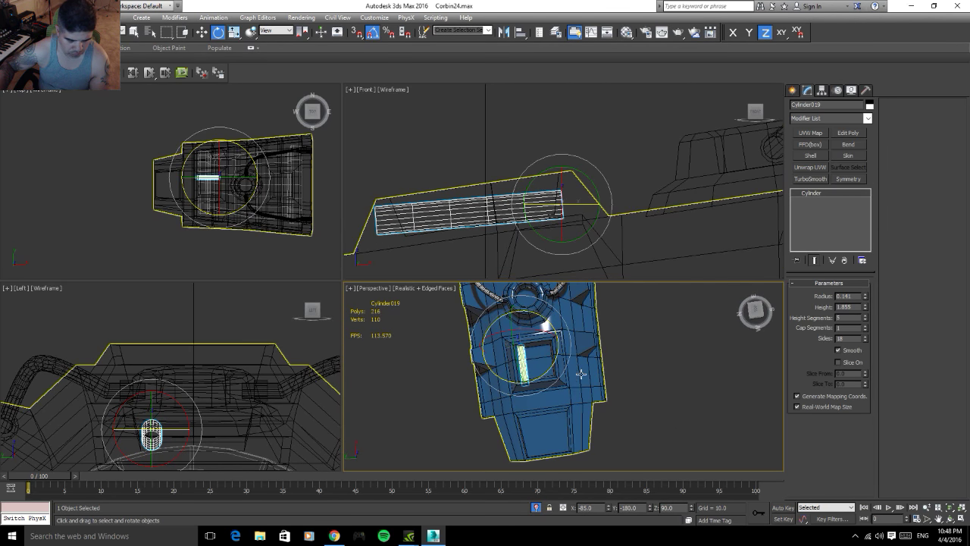
{"action": "scroll", "coordinate": [581, 373], "scroll_direction": "up", "scroll_amount": 3}
{"action": "scroll", "coordinate": [580, 373], "scroll_direction": "up", "scroll_amount": 3}
{"action": "mouse_move", "coordinate": [654, 405]}
{"action": "middle_mouse_down", "text": "alt"}
{"action": "mouse_move", "coordinate": [633, 348]}
{"action": "mouse_move", "coordinate": [650, 340]}
{"action": "mouse_move", "coordinate": [563, 340]}
{"action": "mouse_move", "coordinate": [629, 352]}
{"action": "middle_mouse_up", "text": "alt"}
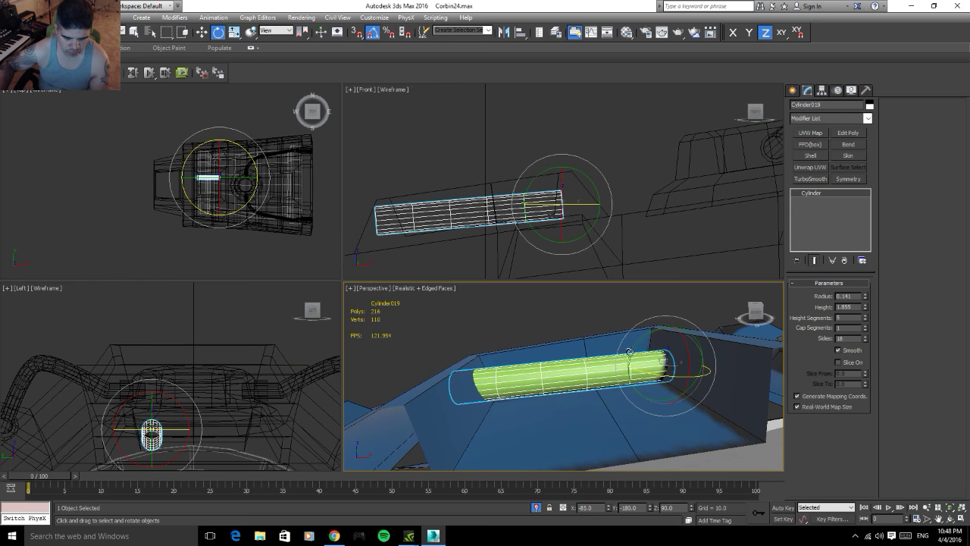
{"action": "key", "text": "w"}
{"action": "mouse_move", "coordinate": [671, 338]}
{"action": "left_mouse_down"}
{"action": "mouse_move", "coordinate": [670, 325]}
{"action": "mouse_move", "coordinate": [648, 323]}
{"action": "left_mouse_up"}
{"action": "key", "text": "e"}
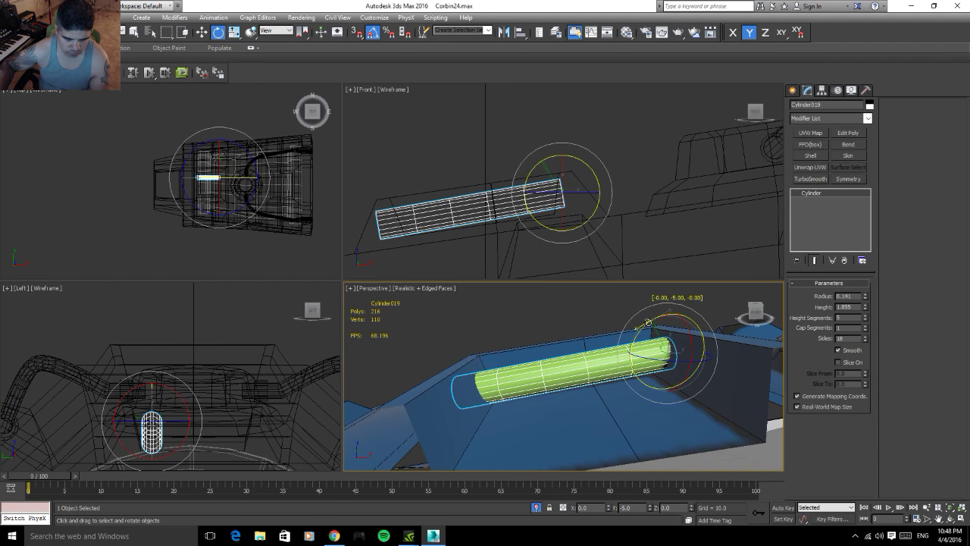
{"action": "key", "text": "w"}
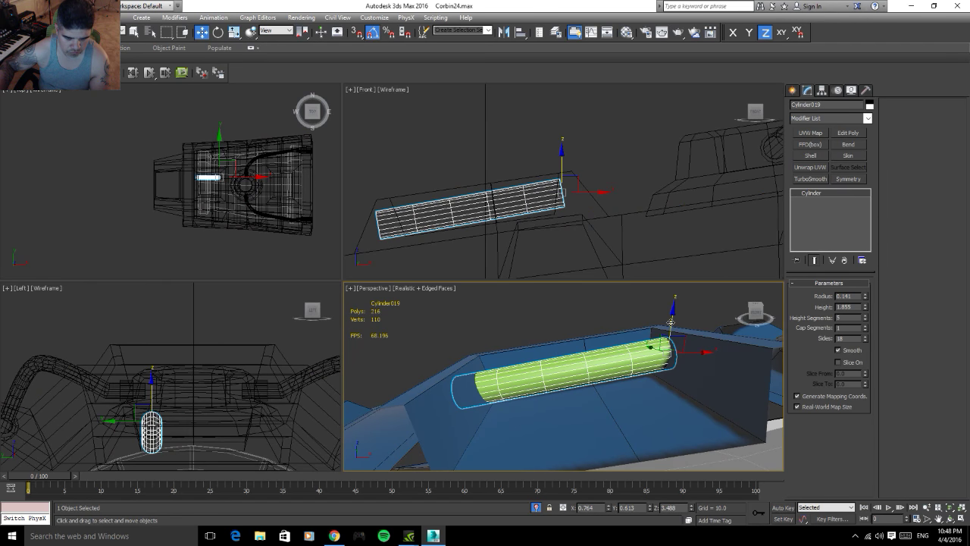
{"action": "left_click_drag", "start_coordinate": [671, 323], "coordinate": [669, 324]}
- Thicken the cylinder to radius 0.181
{"action": "middle_click_drag", "start_coordinate": [617, 387], "coordinate": [859, 329], "text": "alt"}
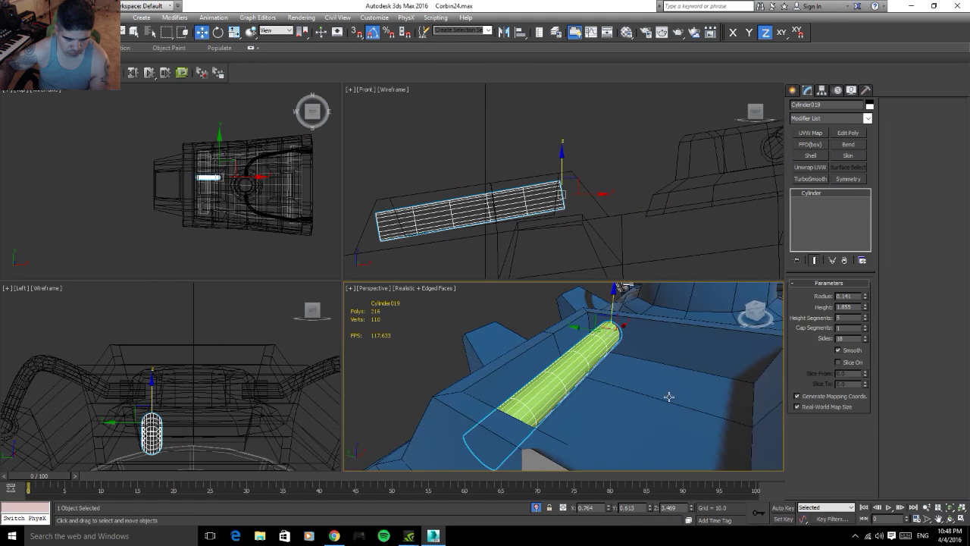
{"action": "left_click_drag", "start_coordinate": [867, 300], "coordinate": [869, 296]}
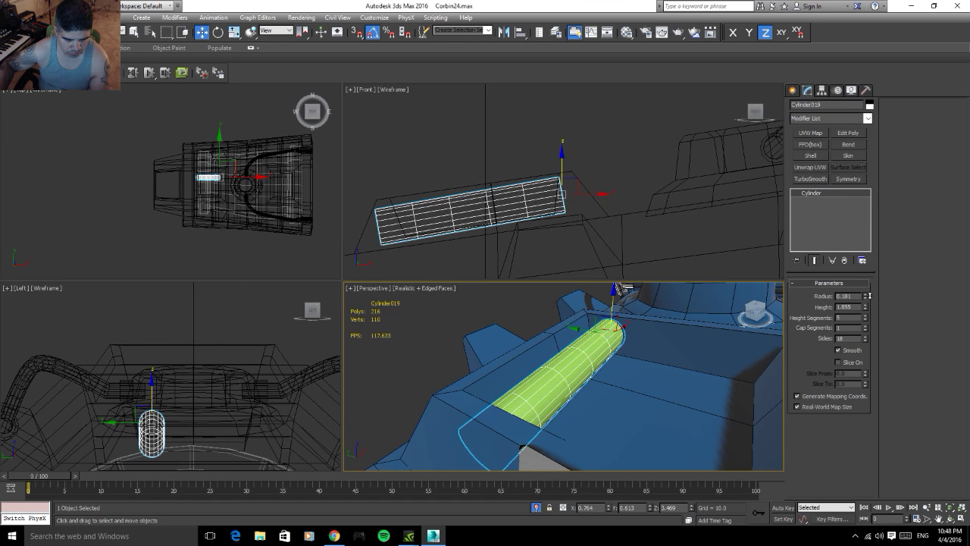
{"action": "middle_click_drag", "start_coordinate": [714, 387], "coordinate": [653, 395], "text": "alt"}
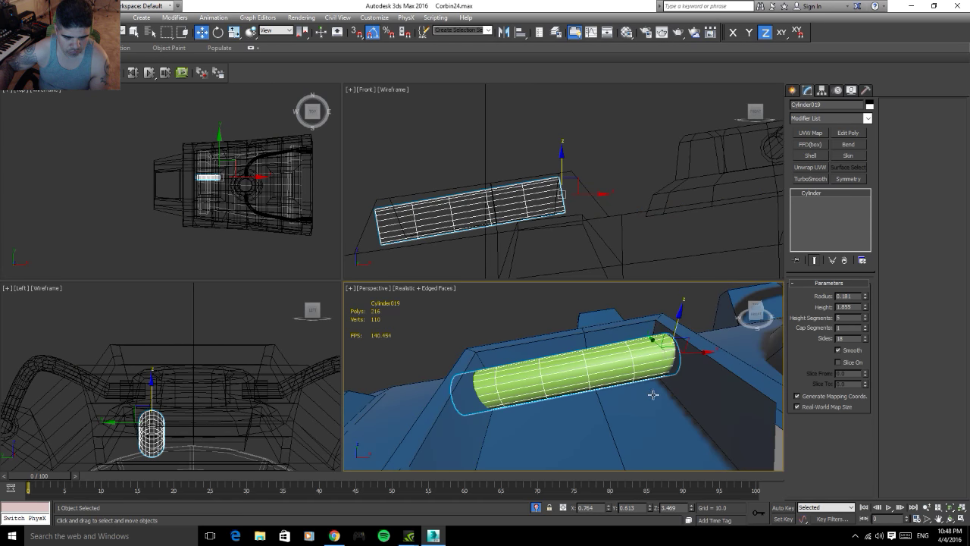
- Set the cylinder's object colour to black
{"action": "left_click", "coordinate": [873, 107]}
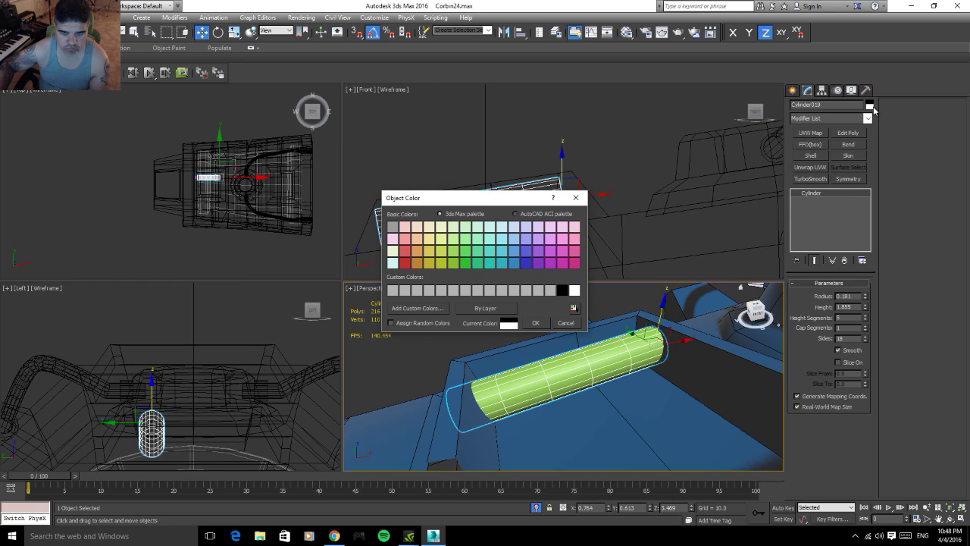
{"action": "left_click", "coordinate": [543, 326]}
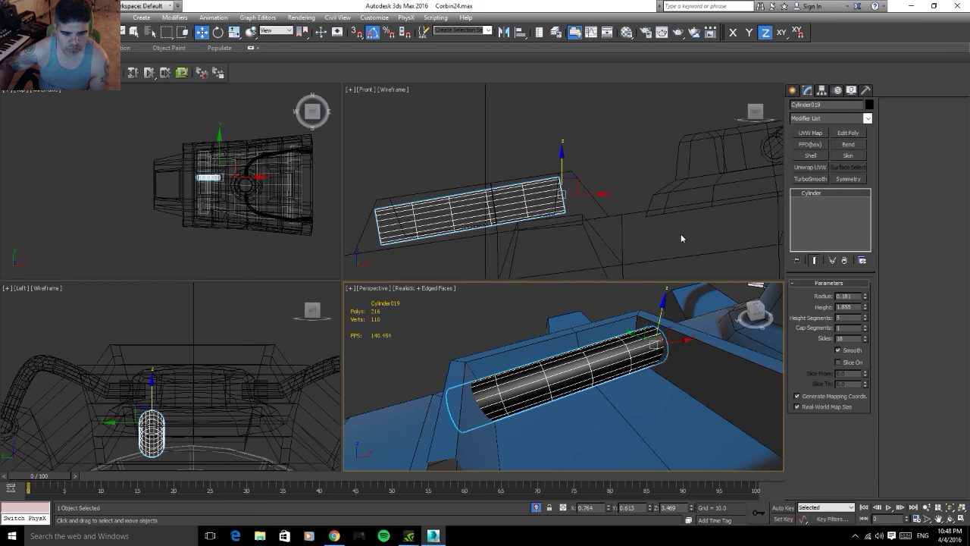
{"action": "left_click", "coordinate": [682, 204]}
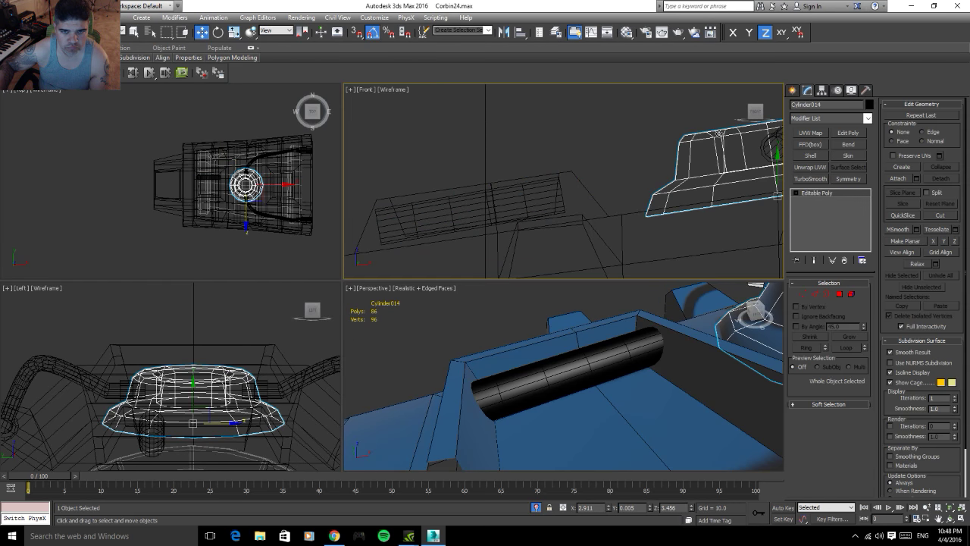
{"action": "left_click", "coordinate": [616, 359]}
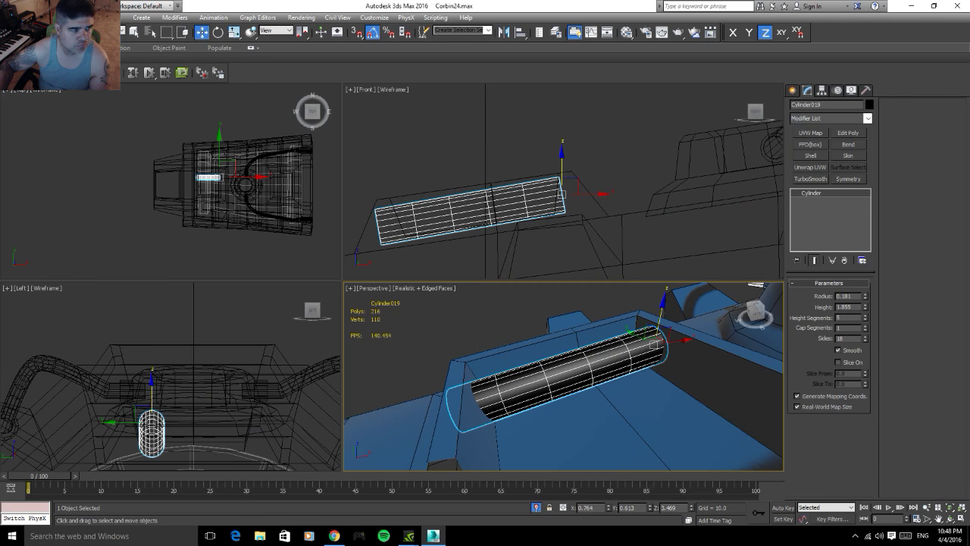
- Save the scene as Corbin25.max
{"action": "left_click", "coordinate": [13, 9]}
{"action": "left_click", "coordinate": [36, 126]}
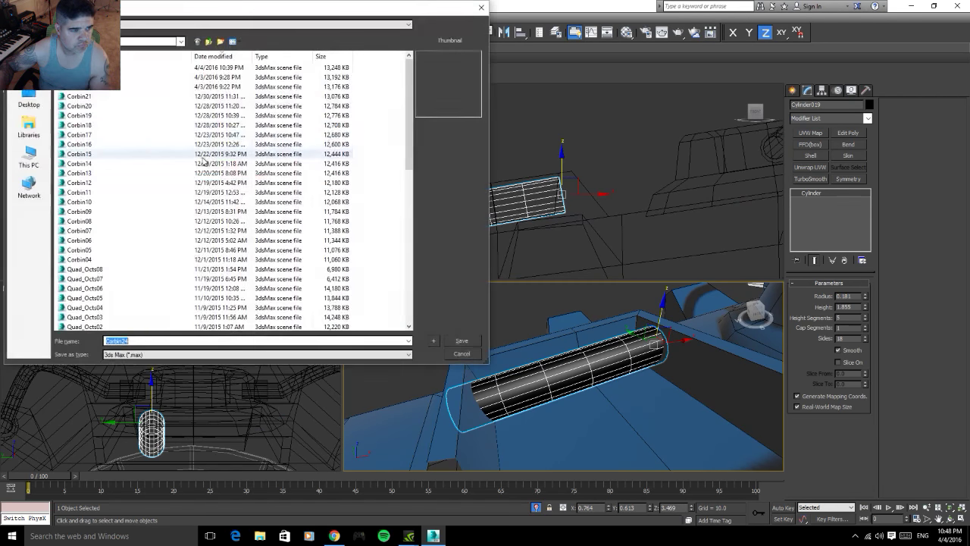
{"action": "left_click", "coordinate": [433, 340]}
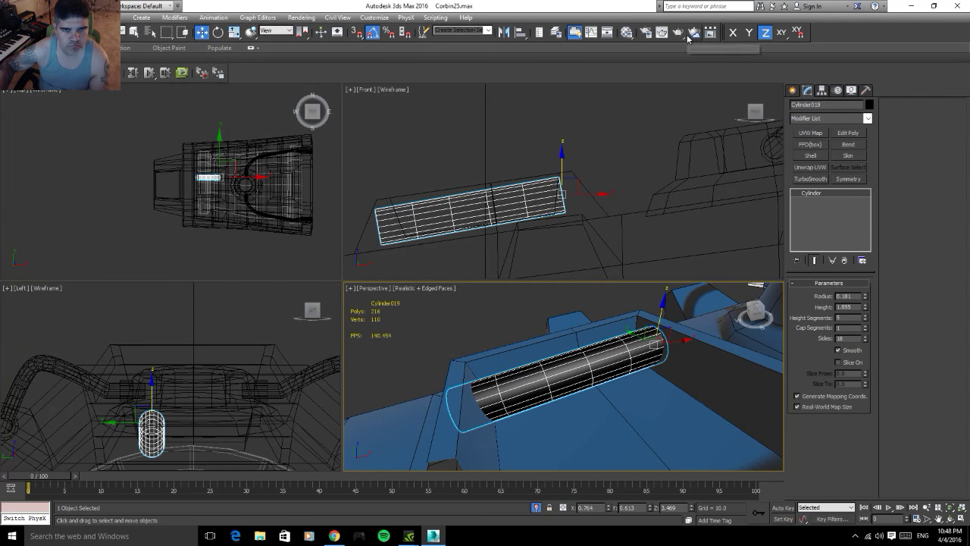
- Assign the hull's Multi/Sub-Object material to the cylinder, then shift-drag a copy beside it
{"action": "left_click", "coordinate": [626, 32]}
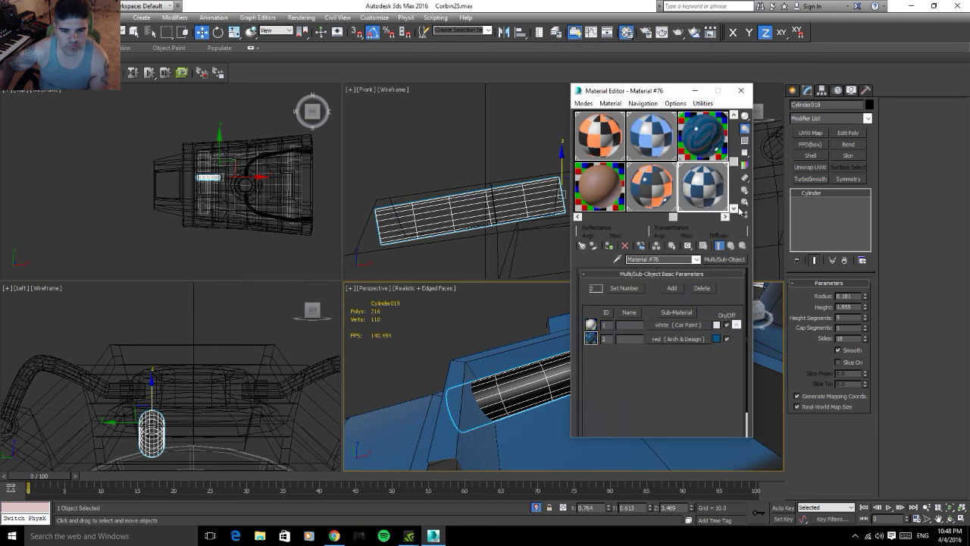
{"action": "left_click", "coordinate": [608, 247]}
{"action": "left_click", "coordinate": [696, 90]}
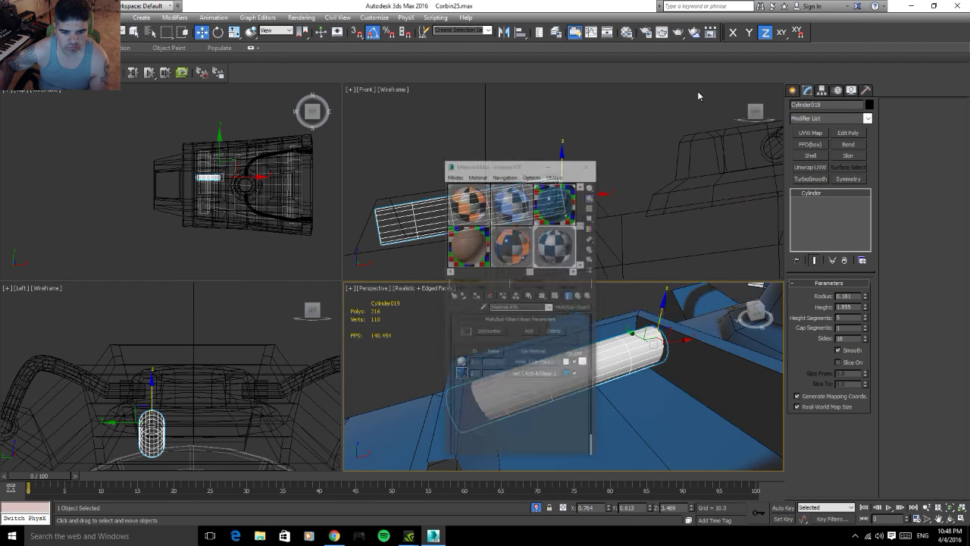
{"action": "mouse_move", "coordinate": [682, 379]}
{"action": "middle_mouse_down", "text": "alt"}
{"action": "mouse_move", "coordinate": [689, 405]}
{"action": "mouse_move", "coordinate": [699, 402]}
{"action": "mouse_move", "coordinate": [686, 368]}
{"action": "mouse_move", "coordinate": [667, 397]}
{"action": "middle_mouse_up", "text": "alt"}
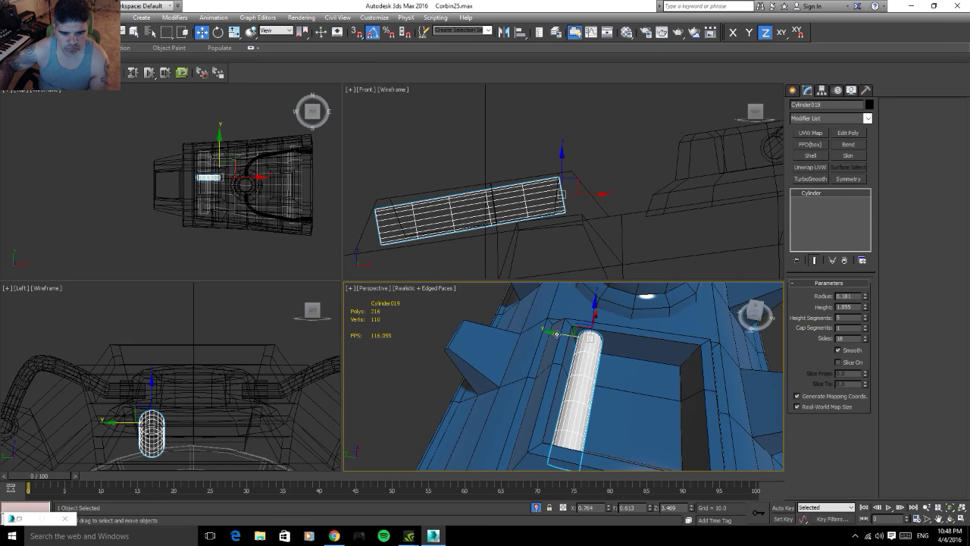
{"action": "left_click_drag", "start_coordinate": [553, 333], "coordinate": [579, 334], "text": "shift"}
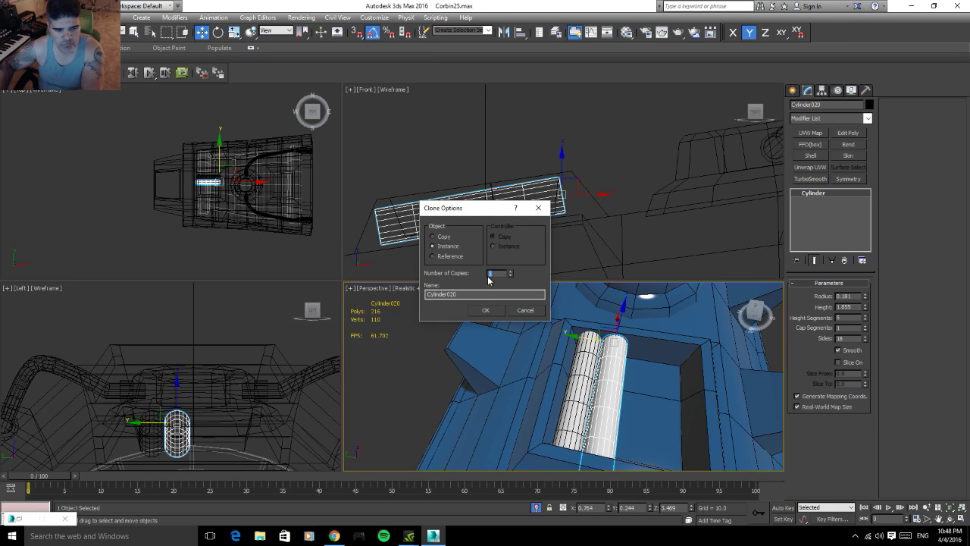
- Make 4 instanced copies of the cylinder and delete the extra rightmost one
{"action": "type", "text": "4"}
{"action": "left_click", "coordinate": [486, 310]}
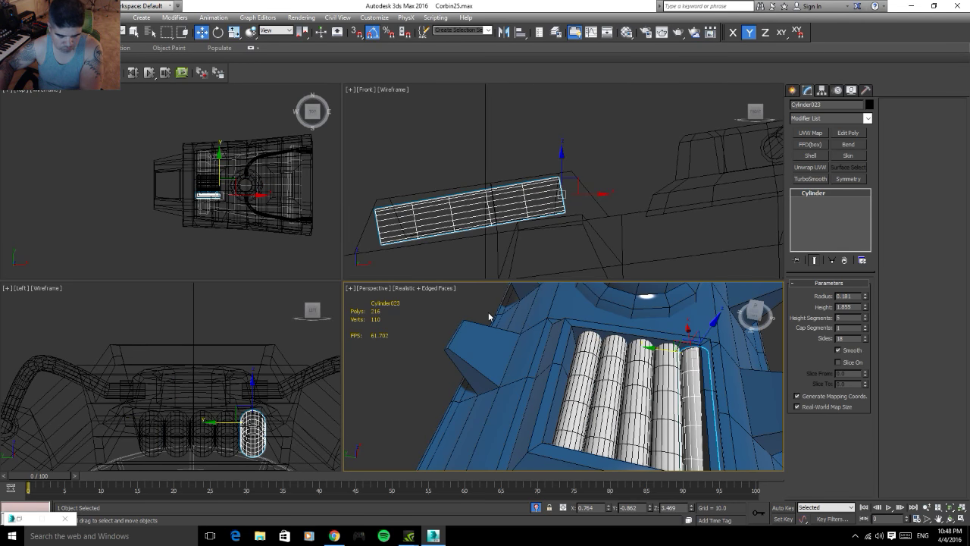
{"action": "left_click", "coordinate": [667, 400], "text": "ctrl"}
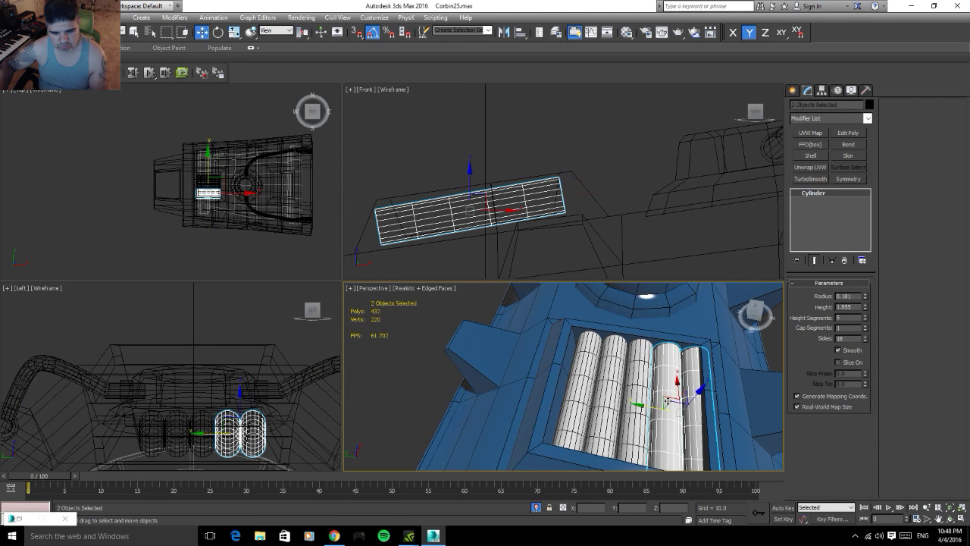
{"action": "left_click", "coordinate": [643, 400], "text": "ctrl"}
{"action": "left_click", "coordinate": [610, 383], "text": "ctrl"}
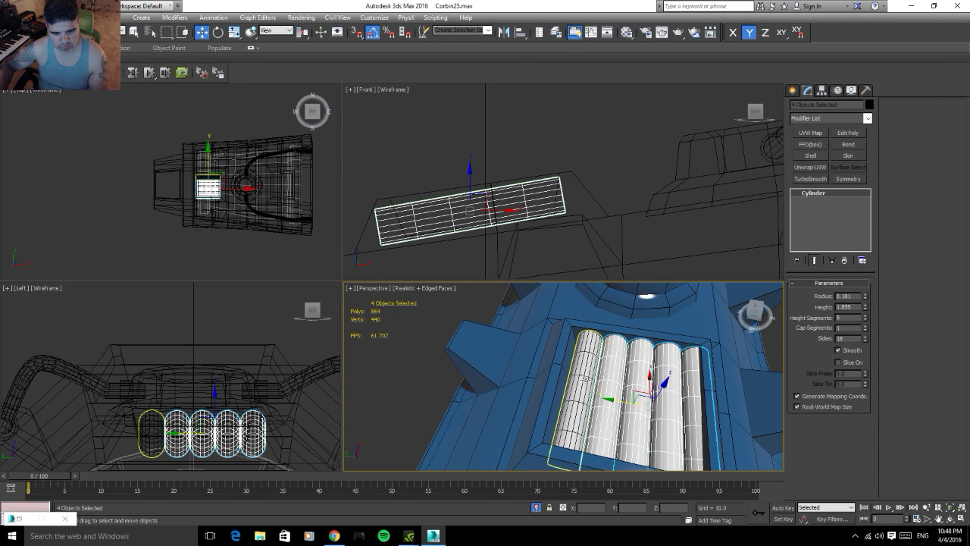
{"action": "left_click", "coordinate": [687, 401]}
{"action": "key", "text": "Delete"}
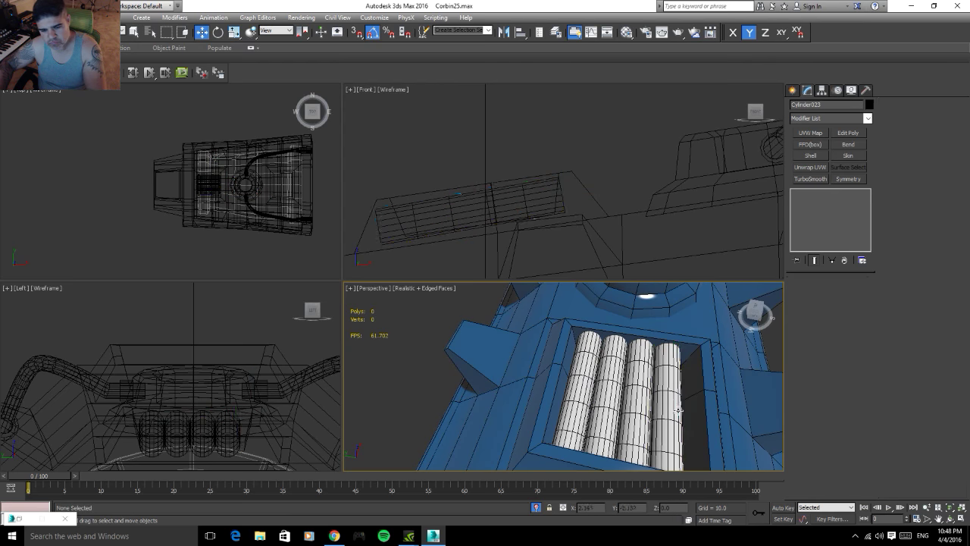
- Select the four cylinders and slide them along X to fill the recess
{"action": "left_click", "coordinate": [670, 402]}
{"action": "left_click", "coordinate": [643, 400], "text": "ctrl"}
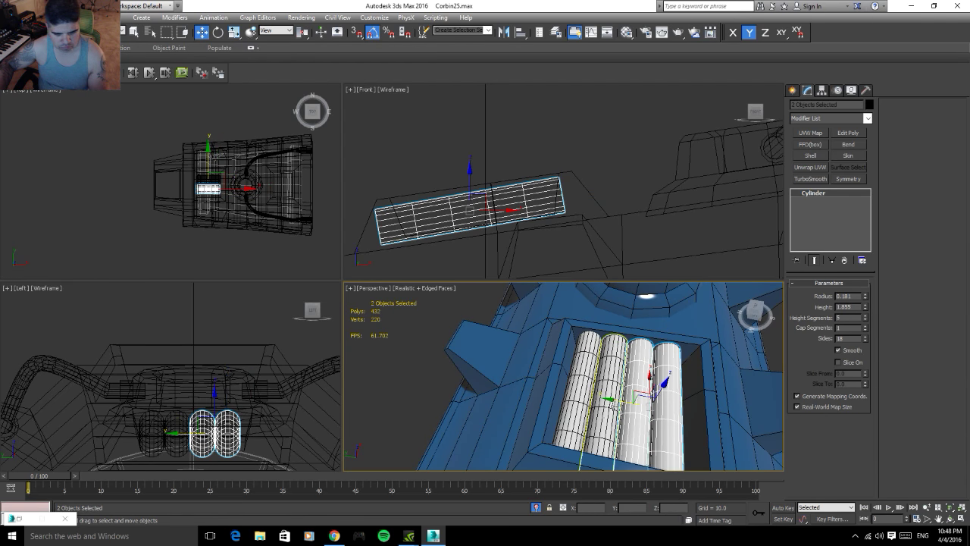
{"action": "left_click", "coordinate": [610, 394], "text": "ctrl"}
{"action": "left_click", "coordinate": [580, 405], "text": "ctrl"}
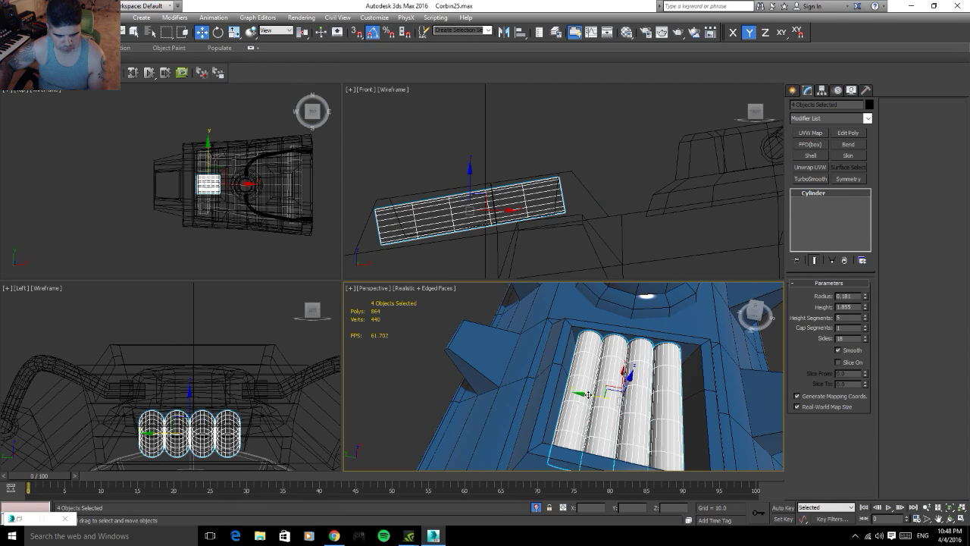
{"action": "mouse_move", "coordinate": [589, 395]}
{"action": "left_mouse_down"}
{"action": "mouse_move", "coordinate": [585, 383]}
{"action": "mouse_move", "coordinate": [626, 391]}
{"action": "left_mouse_up"}
{"action": "mouse_move", "coordinate": [626, 392]}
{"action": "middle_mouse_down", "text": "alt"}
{"action": "mouse_move", "coordinate": [714, 385]}
{"action": "mouse_move", "coordinate": [606, 376]}
{"action": "middle_mouse_up", "text": "alt"}
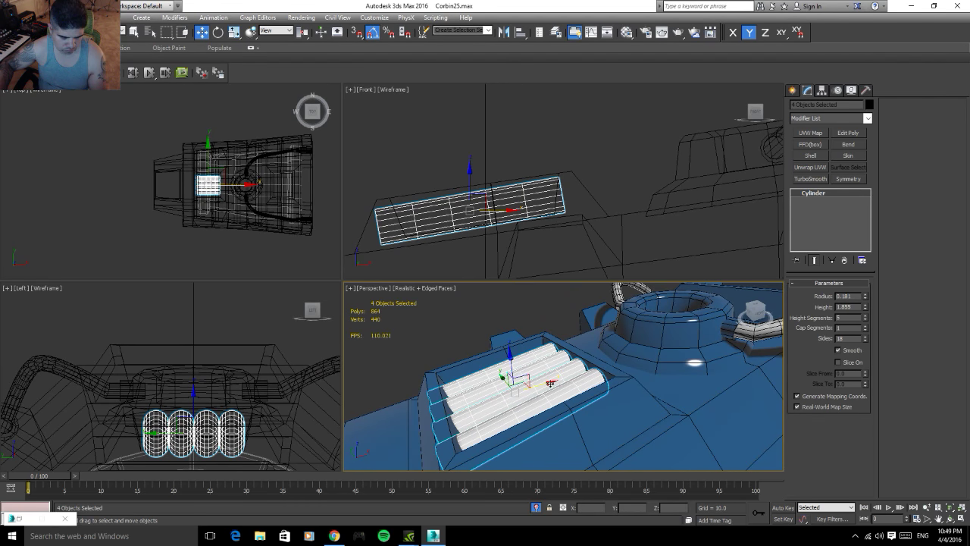
{"action": "left_click_drag", "start_coordinate": [550, 383], "coordinate": [555, 381]}
{"action": "mouse_move", "coordinate": [560, 386]}
{"action": "middle_mouse_down", "text": "alt"}
{"action": "mouse_move", "coordinate": [727, 429]}
{"action": "mouse_move", "coordinate": [712, 411]}
{"action": "mouse_move", "coordinate": [725, 440]}
{"action": "middle_mouse_up", "text": "alt"}
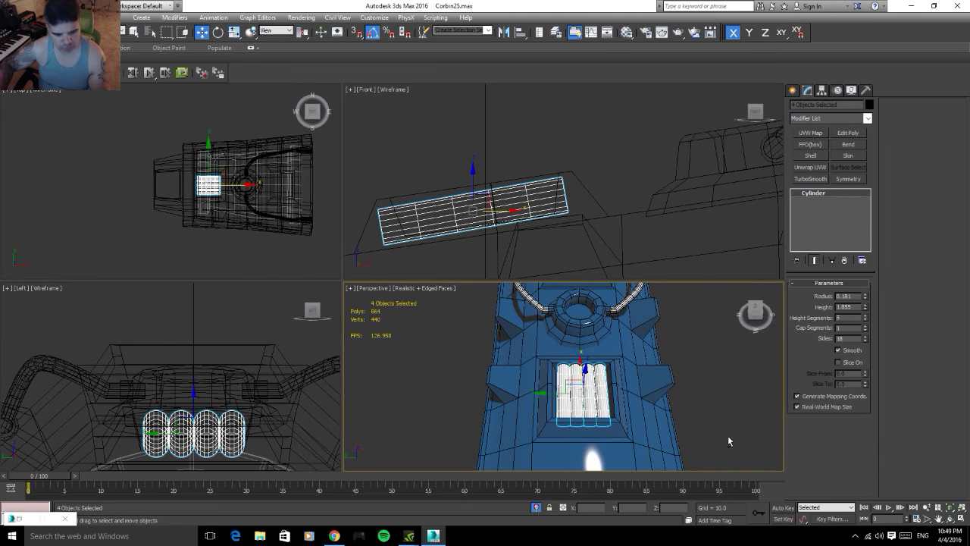
{"action": "mouse_move", "coordinate": [604, 410]}
{"action": "middle_mouse_down", "text": "alt"}
{"action": "mouse_move", "coordinate": [773, 392]}
{"action": "mouse_move", "coordinate": [684, 421]}
{"action": "middle_mouse_up", "text": "alt"}
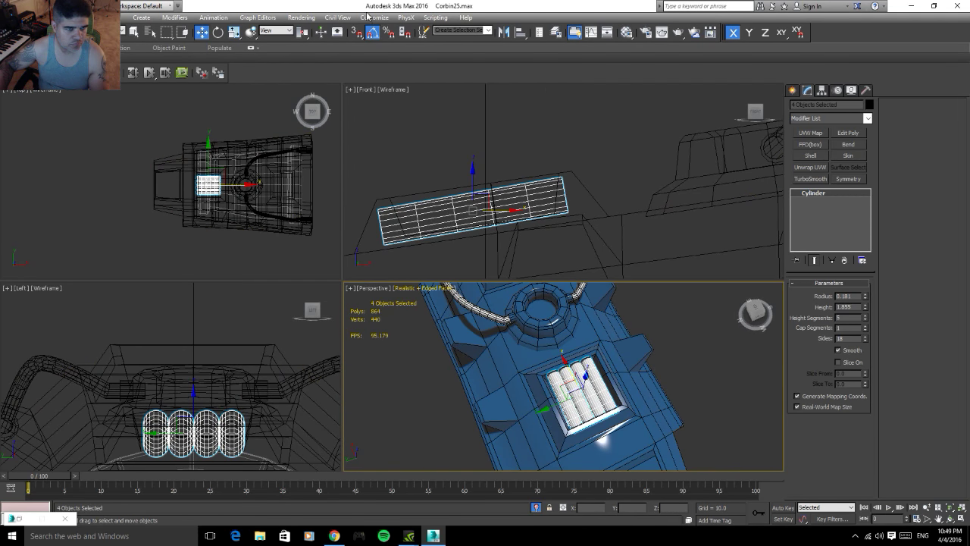
{"action": "left_click", "coordinate": [288, 31]}
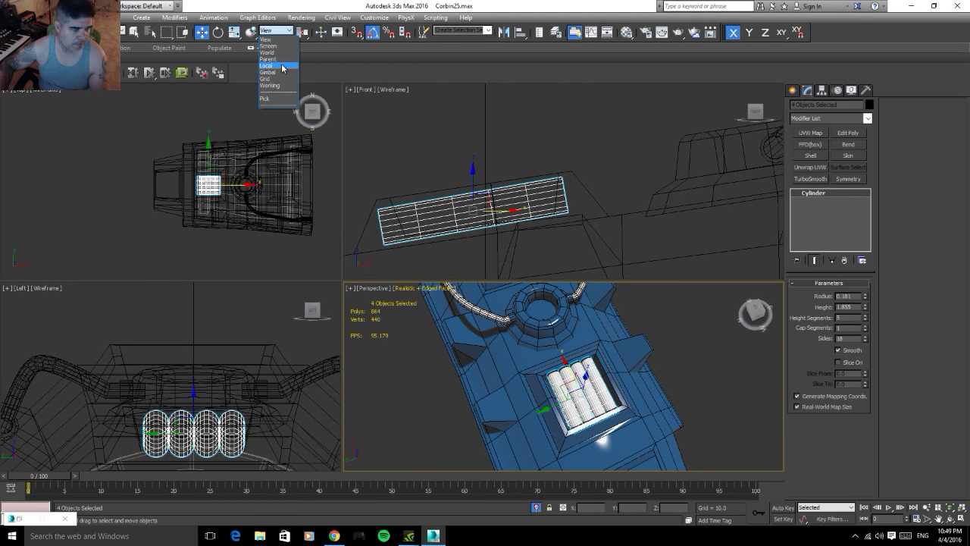
- Switch to Local coordinates and reposition the cylinder group along its axes, sliding it left on X
{"action": "left_click", "coordinate": [277, 69]}
{"action": "middle_click_drag", "start_coordinate": [675, 362], "coordinate": [500, 305], "text": "alt"}
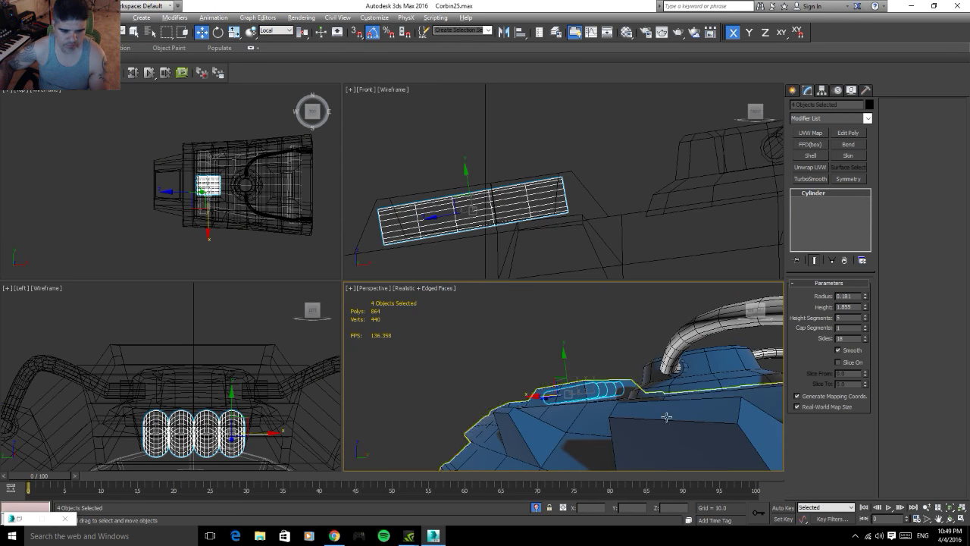
{"action": "middle_click_drag", "start_coordinate": [667, 416], "coordinate": [729, 441], "text": "alt"}
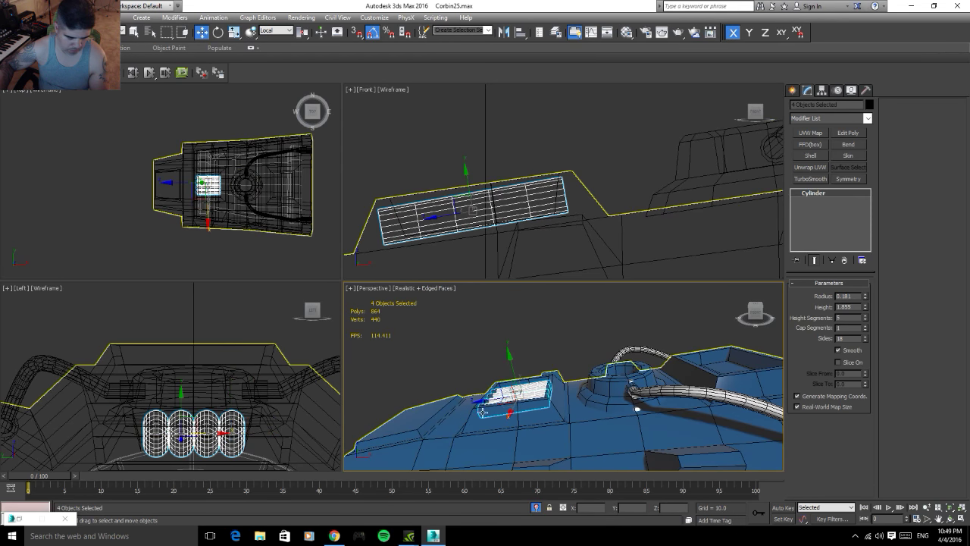
{"action": "mouse_move", "coordinate": [509, 394]}
{"action": "left_mouse_down"}
{"action": "mouse_move", "coordinate": [708, 372]}
{"action": "mouse_move", "coordinate": [684, 408]}
{"action": "left_mouse_up"}
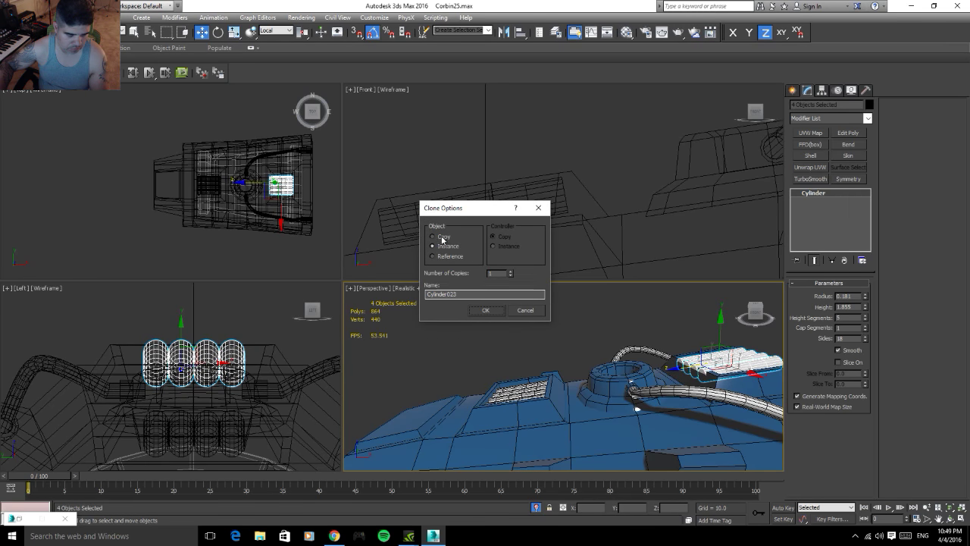
{"action": "left_click", "coordinate": [486, 310]}
{"action": "middle_click_drag", "start_coordinate": [531, 364], "coordinate": [622, 371], "text": "alt"}
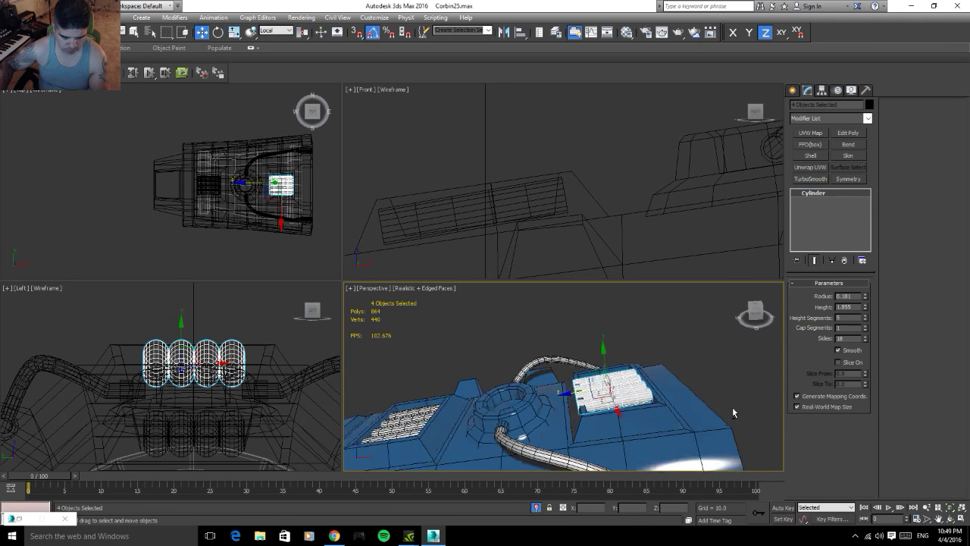
{"action": "left_click_drag", "start_coordinate": [604, 350], "coordinate": [604, 356]}
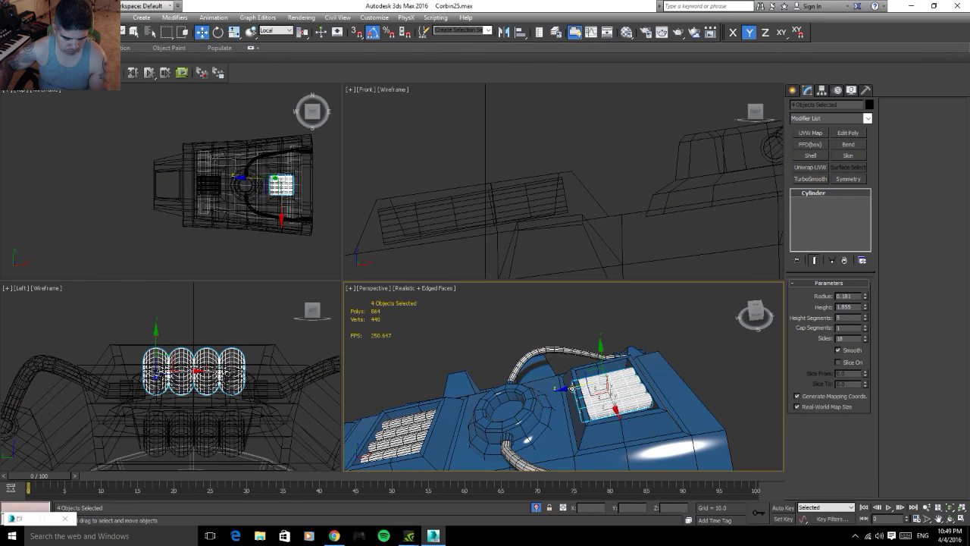
{"action": "left_click_drag", "start_coordinate": [573, 388], "coordinate": [574, 386]}
{"action": "middle_click_drag", "start_coordinate": [574, 387], "coordinate": [631, 410], "text": "alt"}
{"action": "left_click", "coordinate": [631, 388]}
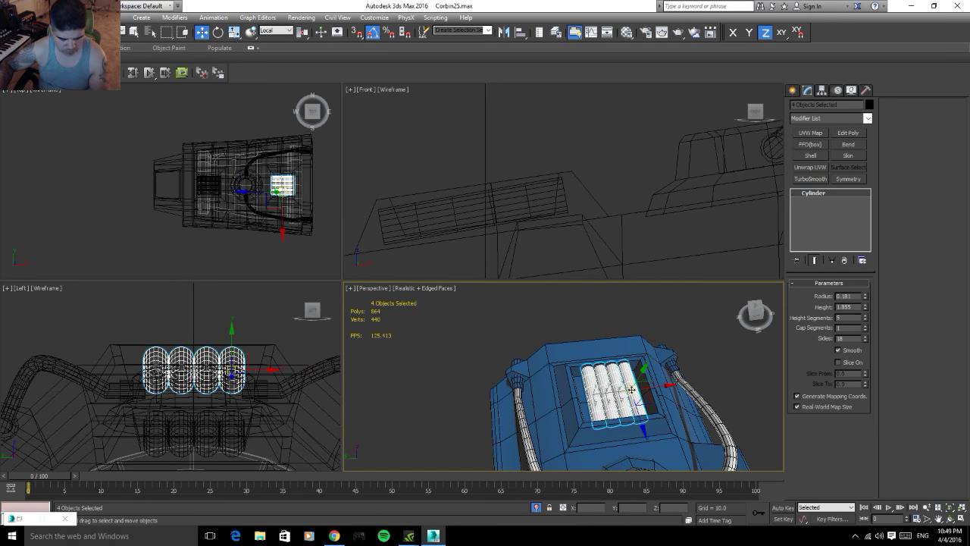
{"action": "left_click_drag", "start_coordinate": [663, 386], "coordinate": [656, 387]}
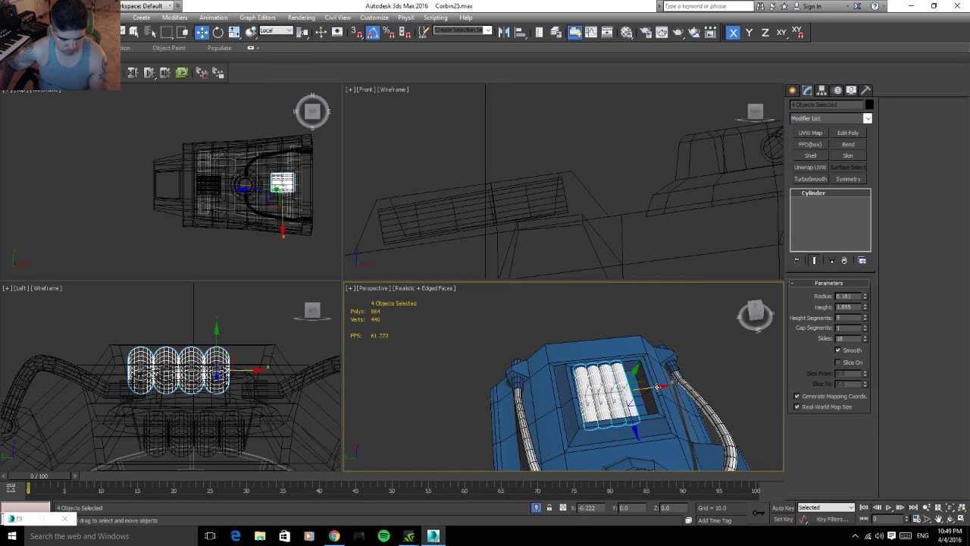
- Shift-copy Cylinder023 sideways to create a fifth cylinder, Cylinder027
{"action": "left_click", "coordinate": [637, 394]}
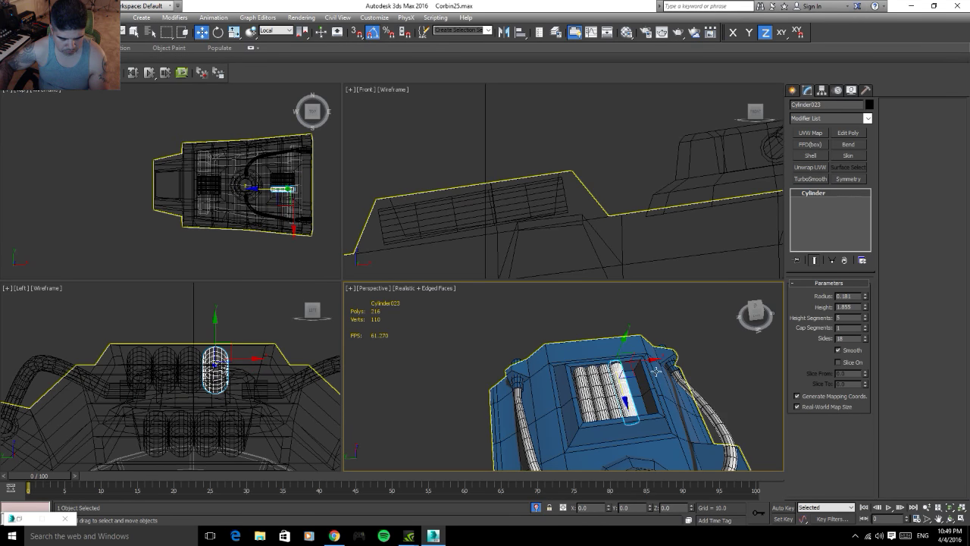
{"action": "left_click_drag", "start_coordinate": [644, 362], "coordinate": [681, 430], "text": "shift"}
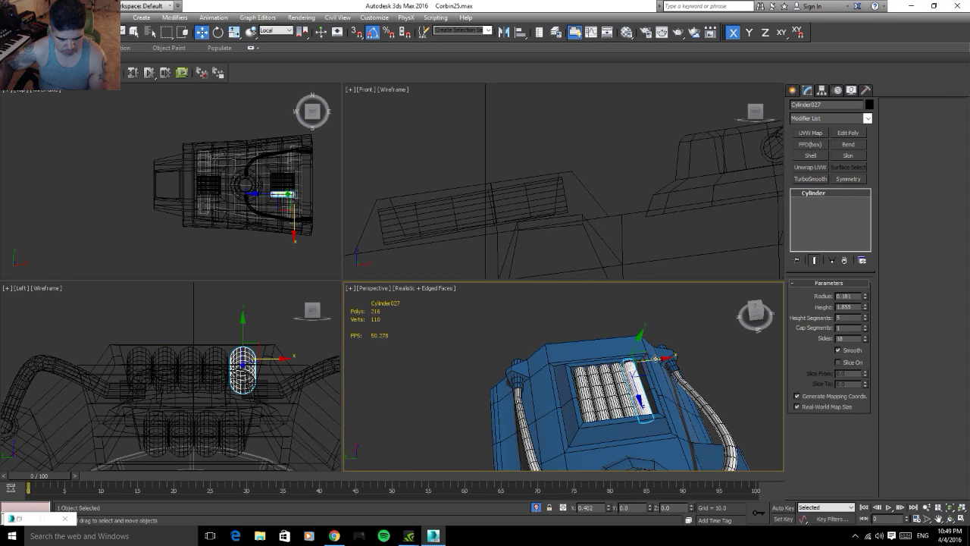
{"action": "key", "text": "Return"}
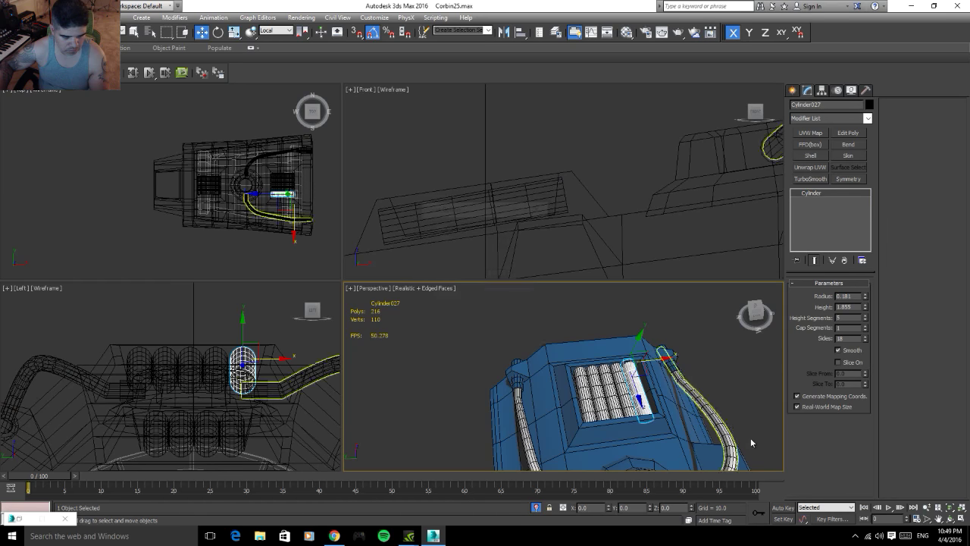
- Select all five cylinders and recentre the row along X
{"action": "mouse_move", "coordinate": [750, 437]}
{"action": "middle_mouse_down", "text": "alt"}
{"action": "mouse_move", "coordinate": [729, 446]}
{"action": "mouse_move", "coordinate": [750, 448]}
{"action": "middle_mouse_up", "text": "alt"}
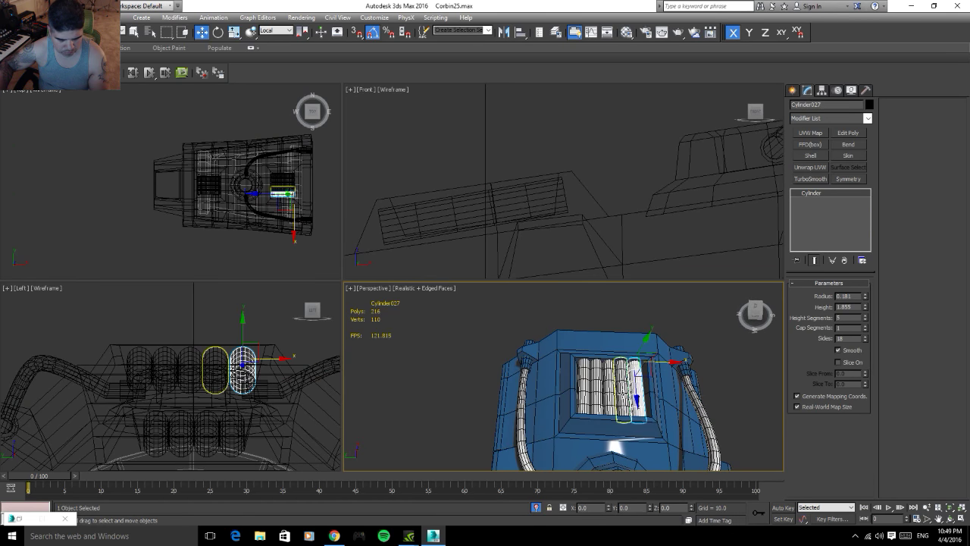
{"action": "left_click", "coordinate": [626, 392], "text": "ctrl"}
{"action": "left_click", "coordinate": [606, 391], "text": "ctrl"}
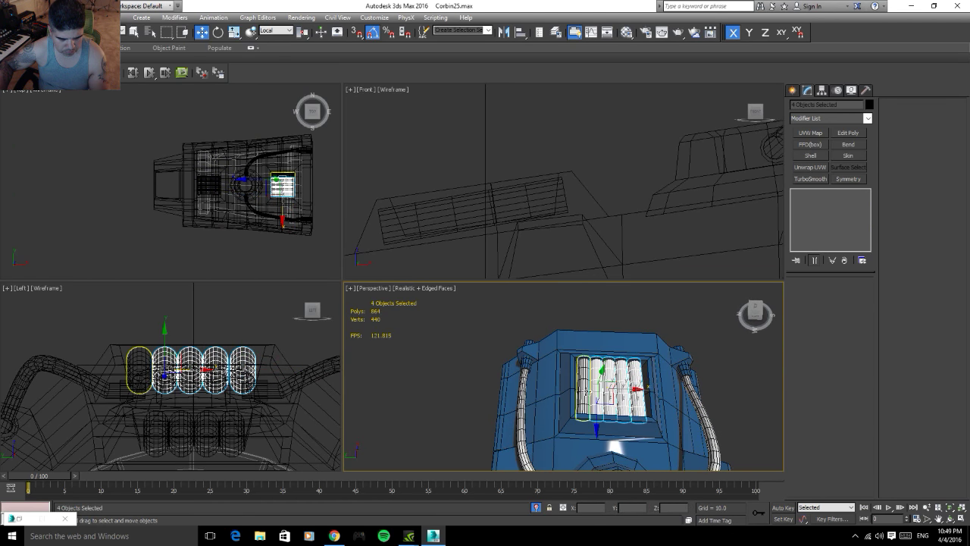
{"action": "left_click", "coordinate": [635, 392], "text": "ctrl"}
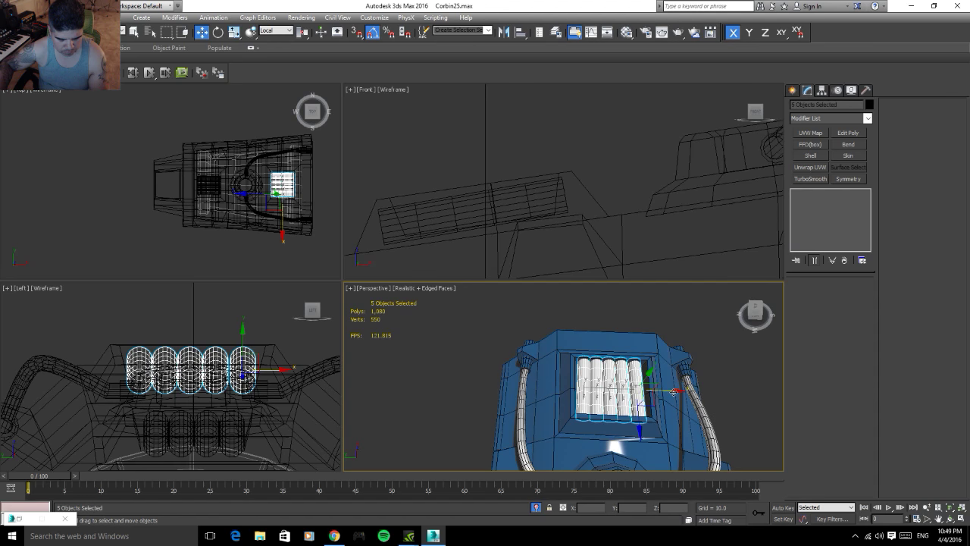
{"action": "left_click_drag", "start_coordinate": [673, 392], "coordinate": [676, 391]}
- Select Cylinder019, Cylinder020 and Cylinder026 in turn to compare their segment counts
{"action": "left_click", "coordinate": [724, 349]}
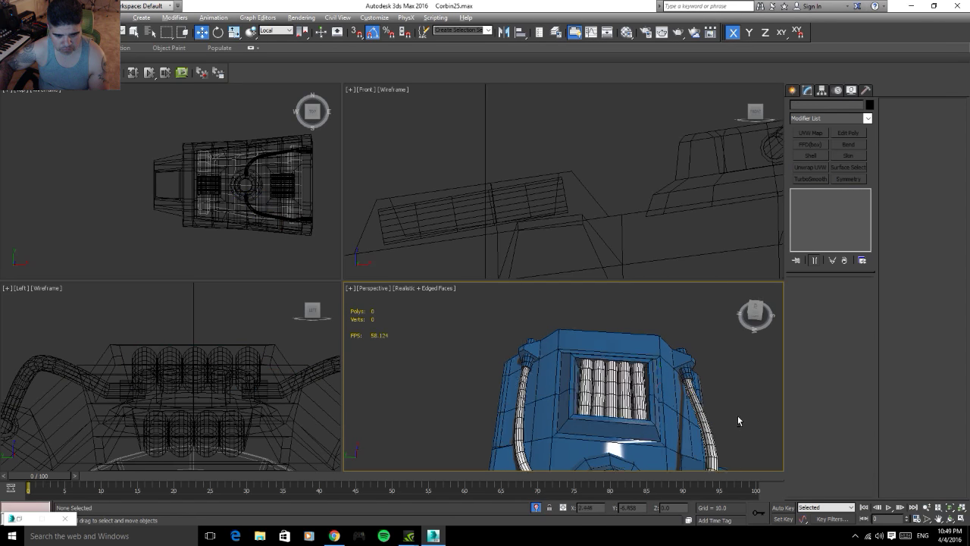
{"action": "mouse_move", "coordinate": [738, 415]}
{"action": "middle_mouse_down", "text": "alt"}
{"action": "mouse_move", "coordinate": [685, 449]}
{"action": "mouse_move", "coordinate": [663, 381]}
{"action": "mouse_move", "coordinate": [740, 416]}
{"action": "mouse_move", "coordinate": [688, 416]}
{"action": "mouse_move", "coordinate": [564, 364]}
{"action": "middle_mouse_up", "text": "alt"}
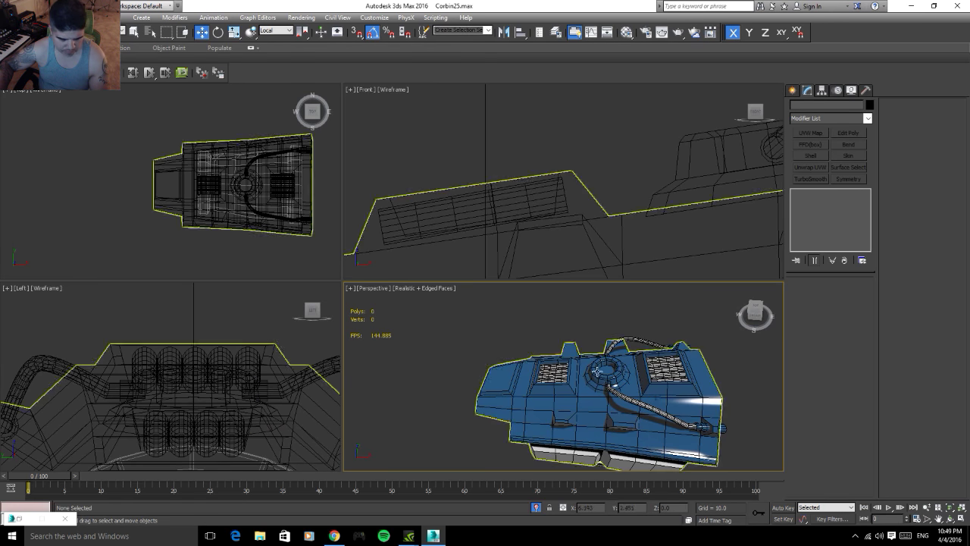
{"action": "scroll", "coordinate": [564, 364], "scroll_direction": "up", "scroll_amount": 5}
{"action": "scroll", "coordinate": [564, 364], "scroll_direction": "up", "scroll_amount": 2}
{"action": "left_click", "coordinate": [565, 364]}
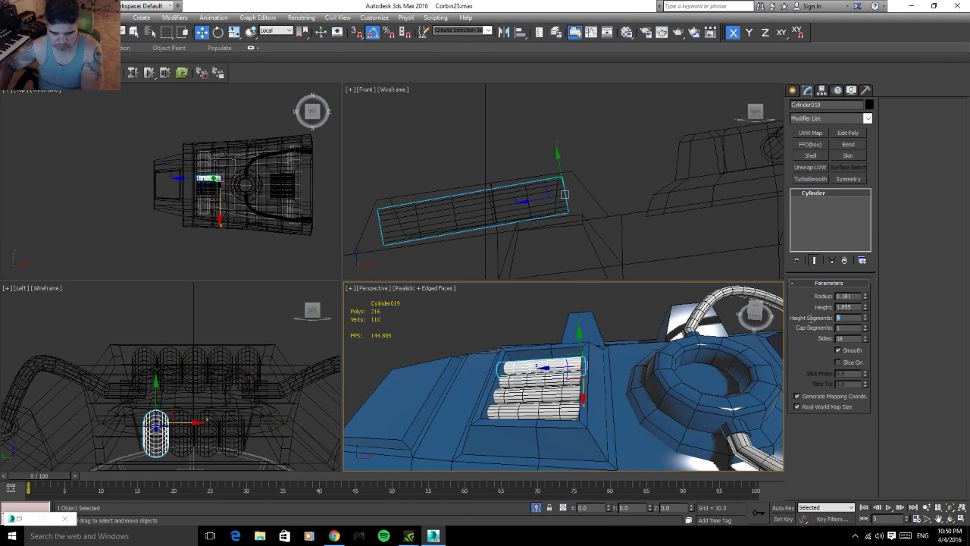
{"action": "left_click", "coordinate": [570, 380]}
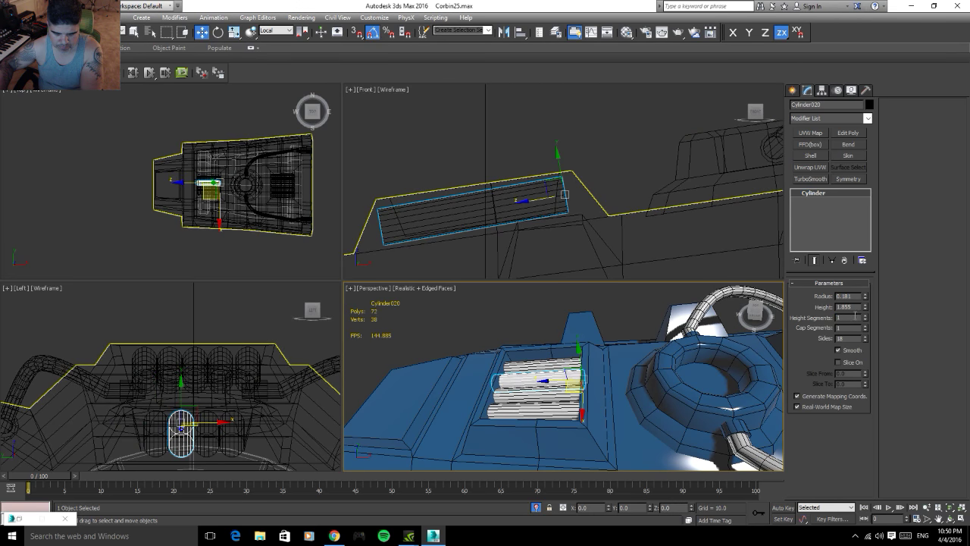
{"action": "mouse_move", "coordinate": [570, 380]}
{"action": "middle_mouse_down", "text": "alt"}
{"action": "mouse_move", "coordinate": [503, 419]}
{"action": "mouse_move", "coordinate": [606, 356]}
{"action": "middle_mouse_up", "text": "alt"}
{"action": "left_click", "coordinate": [621, 344]}
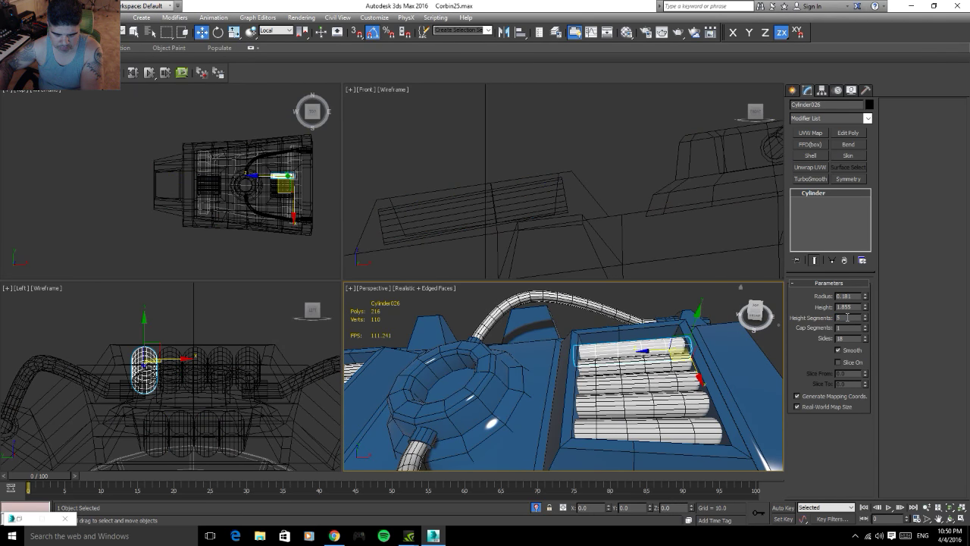
- Set Cylinder027's Height Segments to 1
{"action": "left_click", "coordinate": [648, 432]}
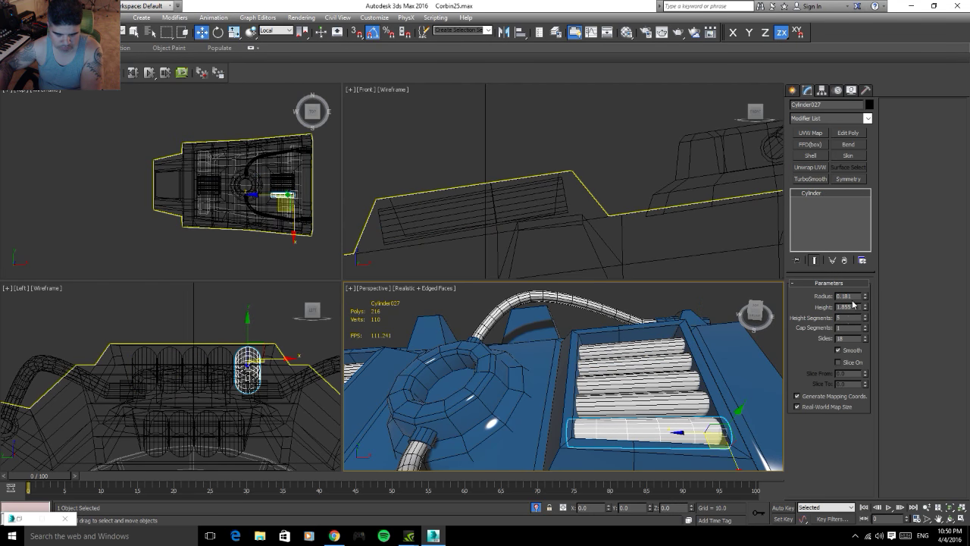
{"action": "type", "text": "1"}
{"action": "key", "text": "Return"}
{"action": "middle_click_drag", "start_coordinate": [667, 387], "coordinate": [724, 402], "text": "alt"}
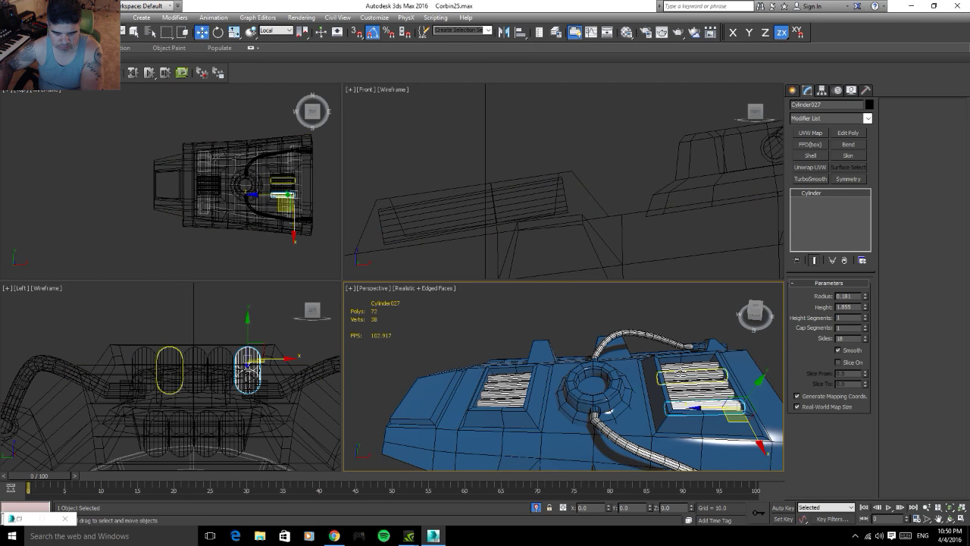
{"action": "left_click", "coordinate": [709, 392], "text": "ctrl"}
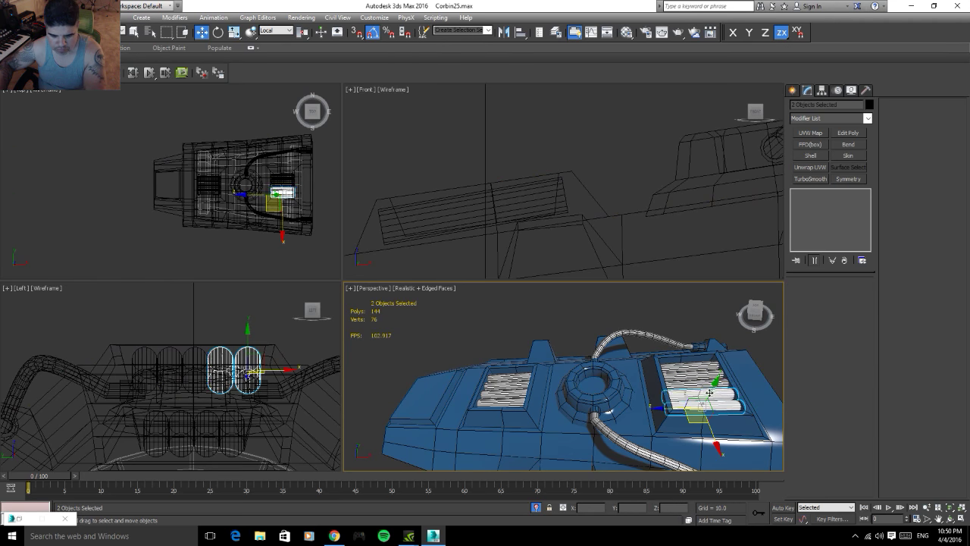
{"action": "left_click", "coordinate": [697, 377], "text": "ctrl"}
{"action": "left_click", "coordinate": [694, 370], "text": "ctrl"}
{"action": "left_click", "coordinate": [691, 364], "text": "ctrl"}
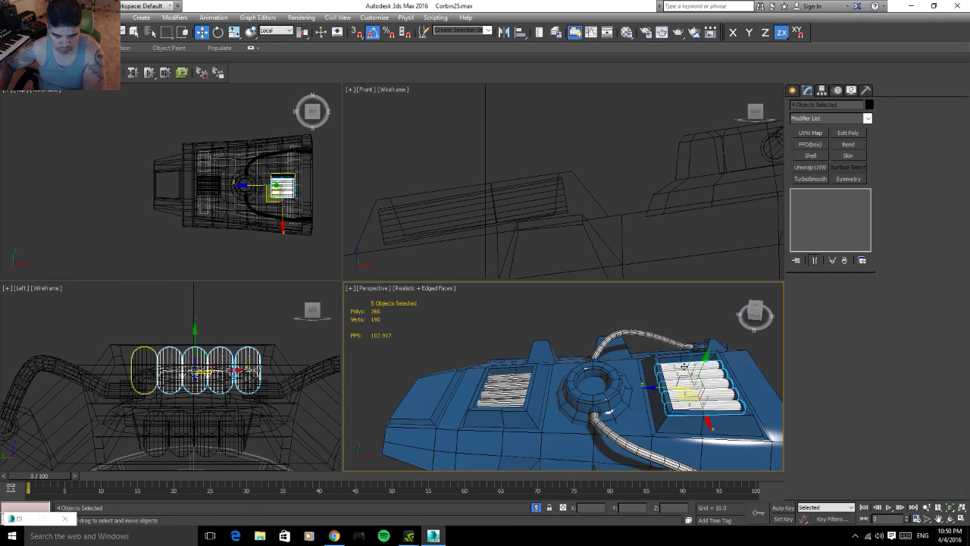
{"action": "left_click", "coordinate": [521, 382], "text": "ctrl"}
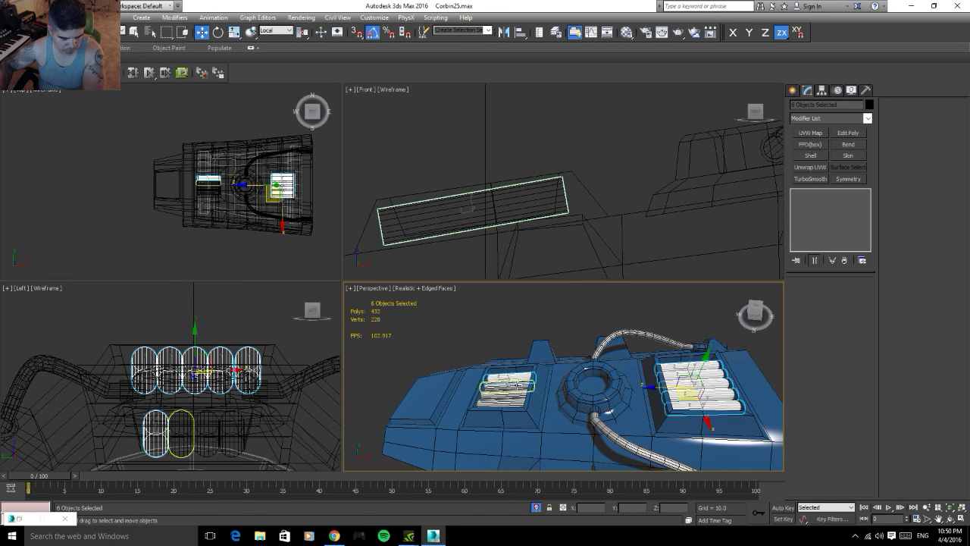
{"action": "left_click", "coordinate": [516, 385], "text": "ctrl"}
{"action": "left_click", "coordinate": [516, 394], "text": "ctrl"}
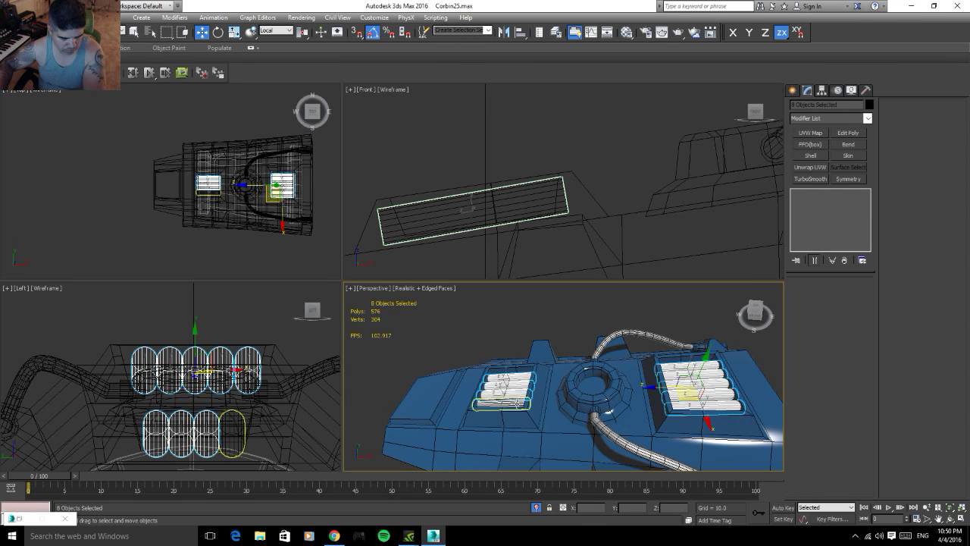
{"action": "left_click", "coordinate": [511, 401], "text": "ctrl"}
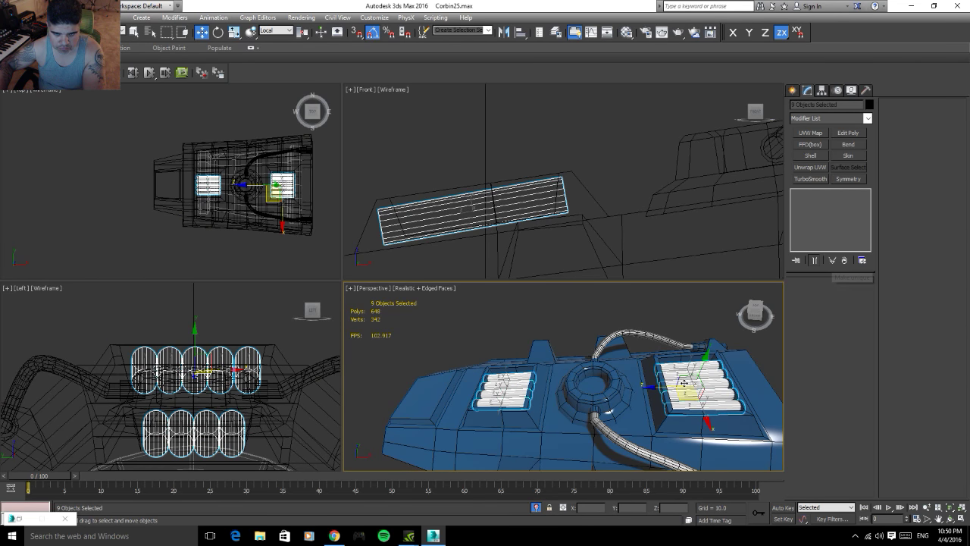
{"action": "right_click", "coordinate": [684, 380]}
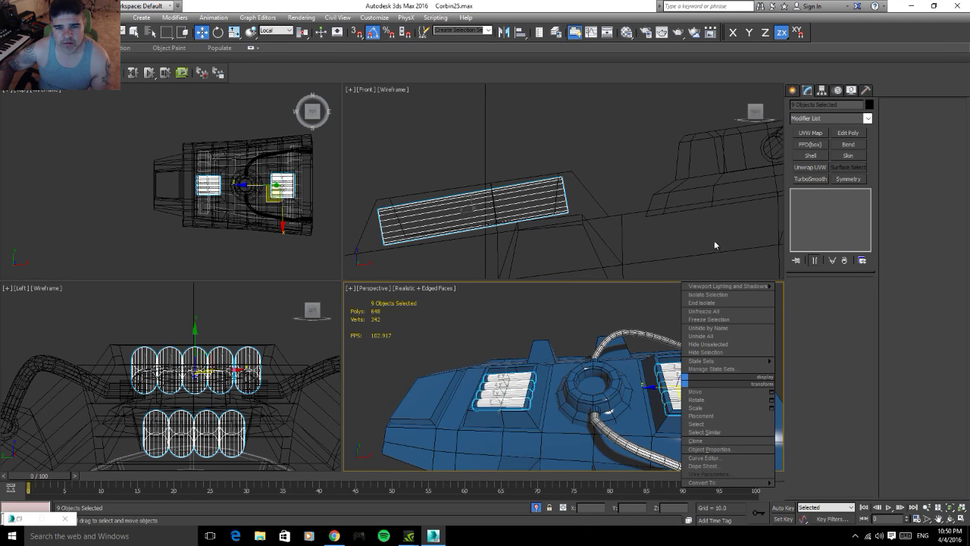
{"action": "key", "text": "Escape"}
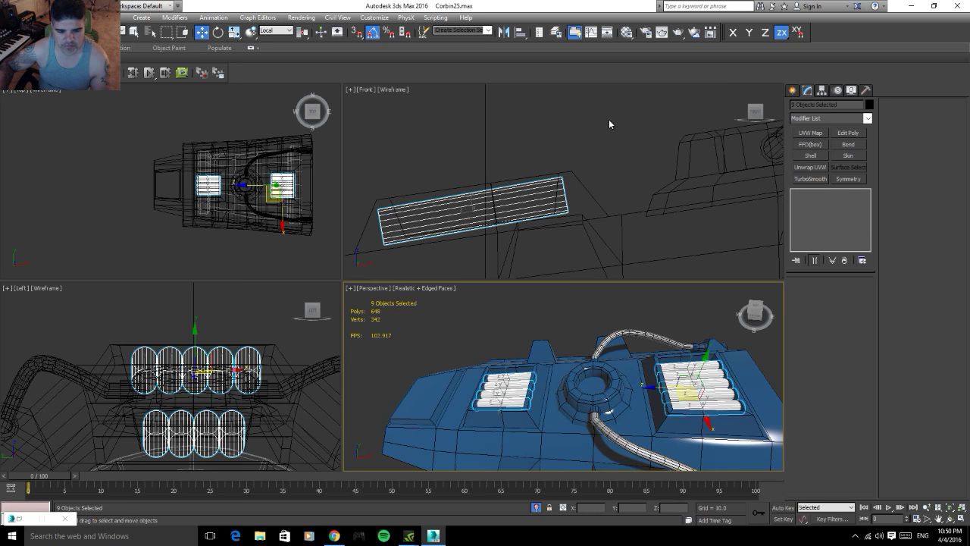
{"action": "left_click", "coordinate": [658, 305]}
{"action": "scroll", "coordinate": [658, 304], "scroll_direction": "down", "scroll_amount": 2}
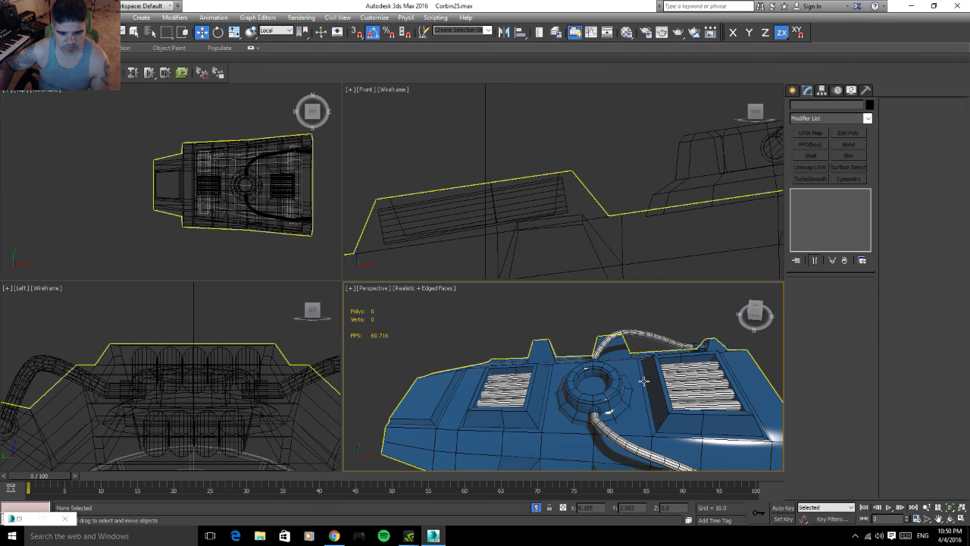
{"action": "mouse_move", "coordinate": [590, 450]}
{"action": "middle_mouse_down", "text": "alt"}
{"action": "mouse_move", "coordinate": [586, 428]}
{"action": "mouse_move", "coordinate": [653, 386]}
{"action": "mouse_move", "coordinate": [625, 419]}
{"action": "middle_mouse_up", "text": "alt"}
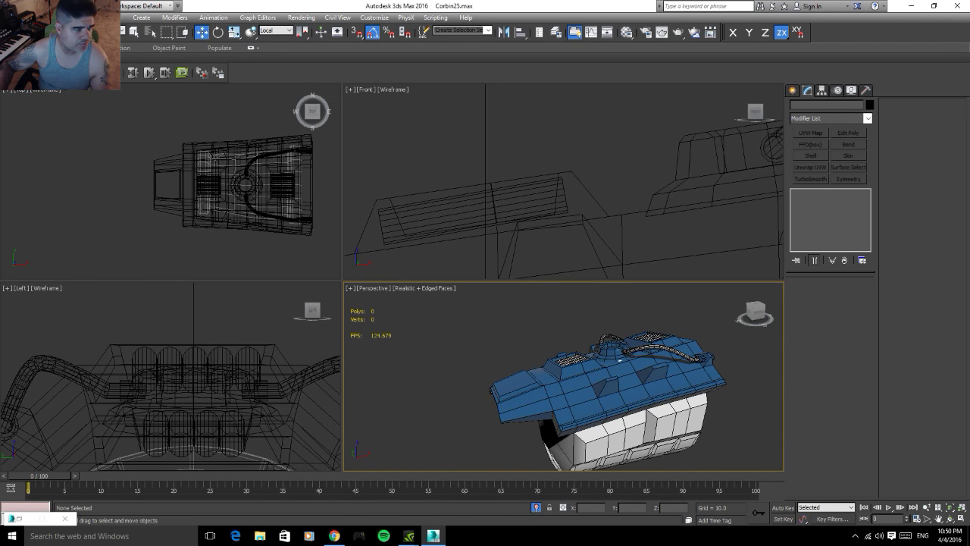
- Save an incremented copy of the scene as Corbin26.max
{"action": "left_click", "coordinate": [16, 14]}
{"action": "left_click", "coordinate": [45, 126]}
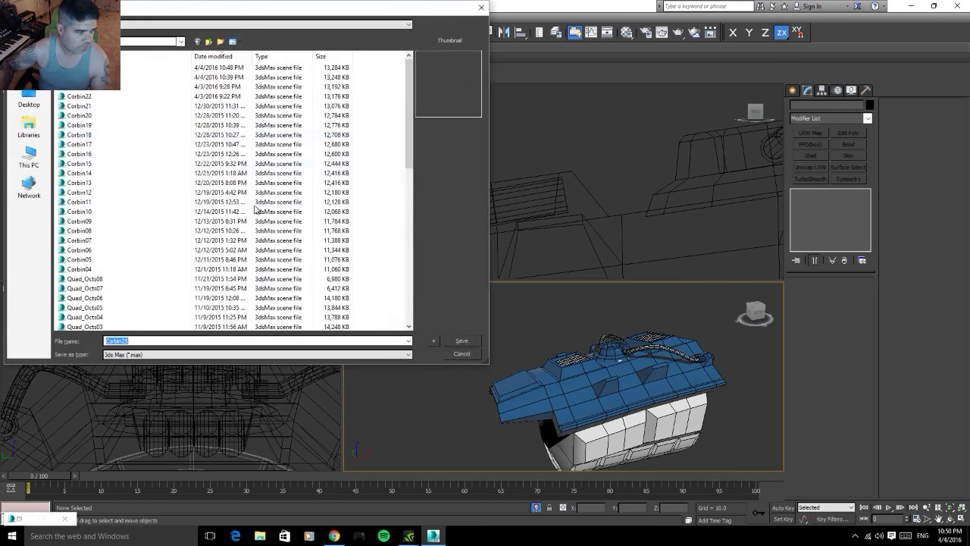
{"action": "left_click", "coordinate": [434, 341]}
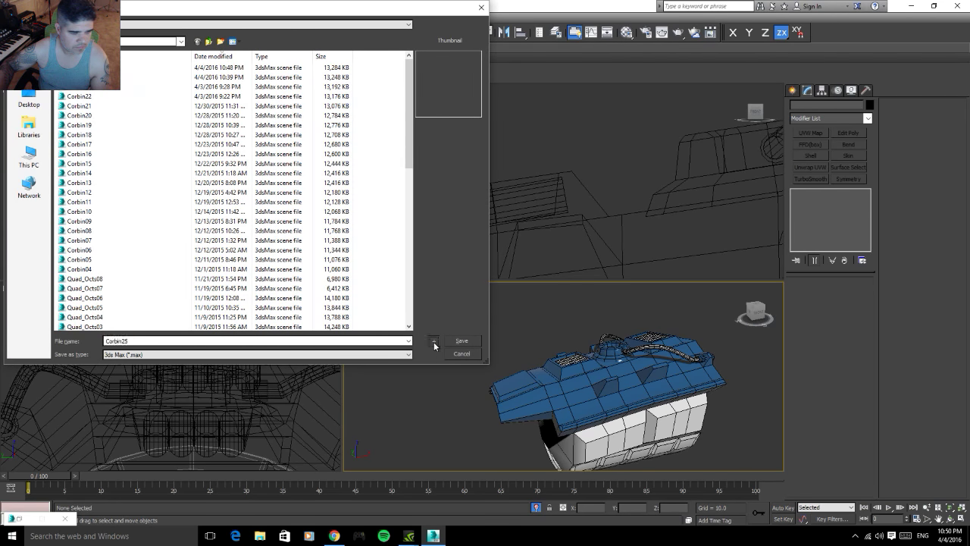
{"action": "mouse_move", "coordinate": [625, 421]}
{"action": "middle_mouse_down", "text": "alt"}
{"action": "mouse_move", "coordinate": [641, 439]}
{"action": "mouse_move", "coordinate": [606, 429]}
{"action": "mouse_move", "coordinate": [602, 409]}
{"action": "middle_mouse_up", "text": "alt"}
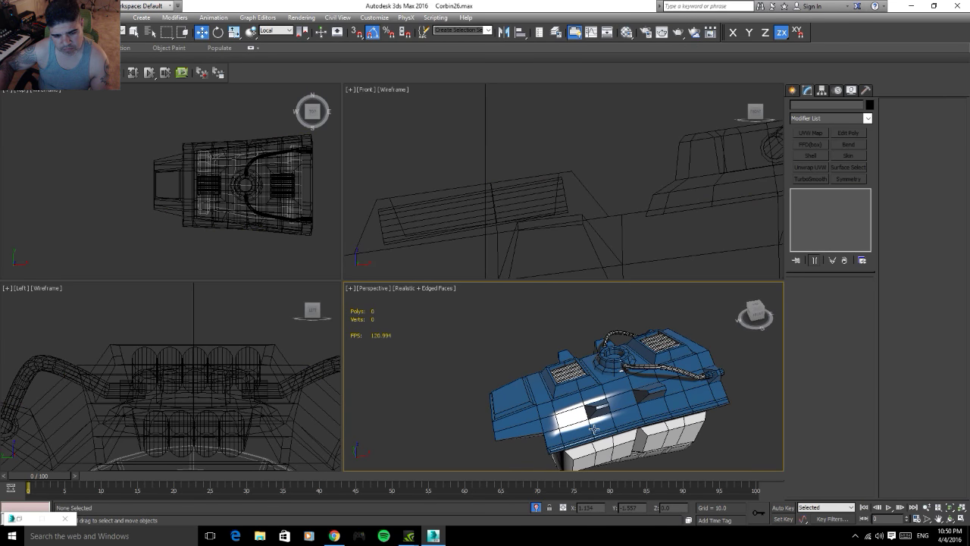
{"action": "left_click", "coordinate": [602, 409]}
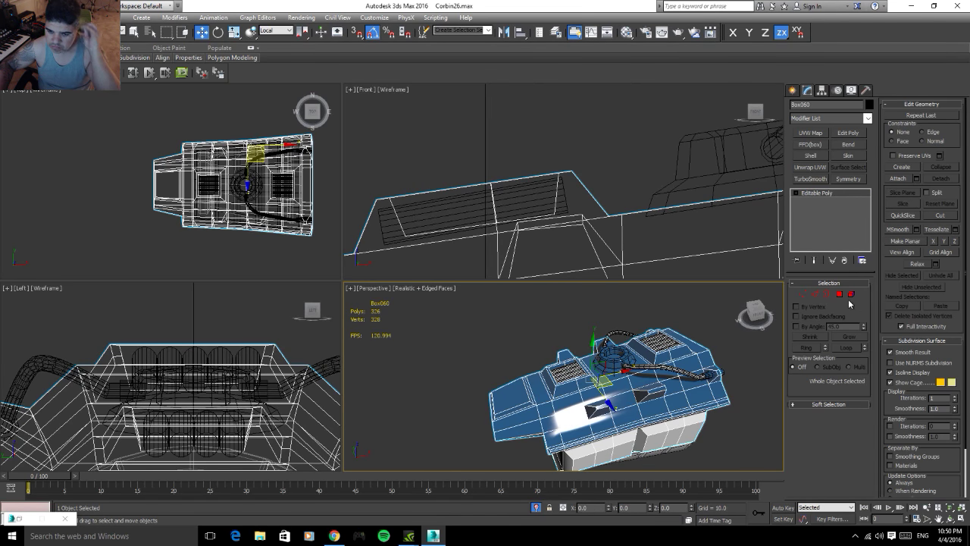
{"action": "left_click", "coordinate": [839, 294]}
{"action": "left_click", "coordinate": [514, 395]}
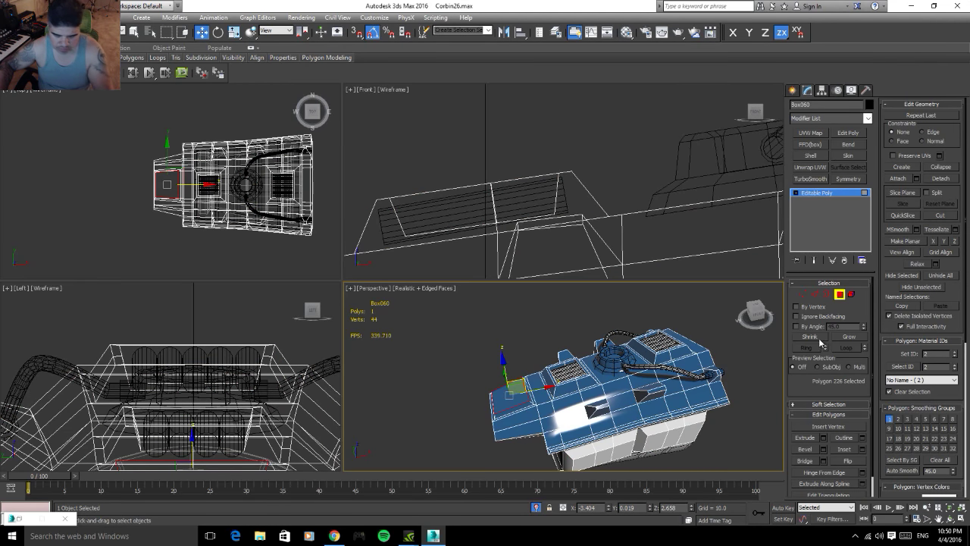
{"action": "left_click", "coordinate": [848, 337]}
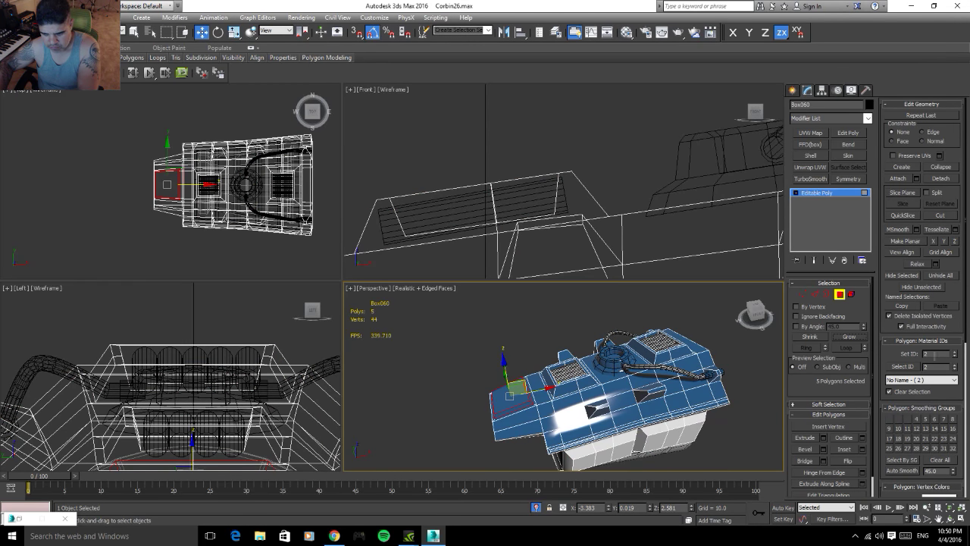
{"action": "type", "text": "1"}
{"action": "key", "text": "Return"}
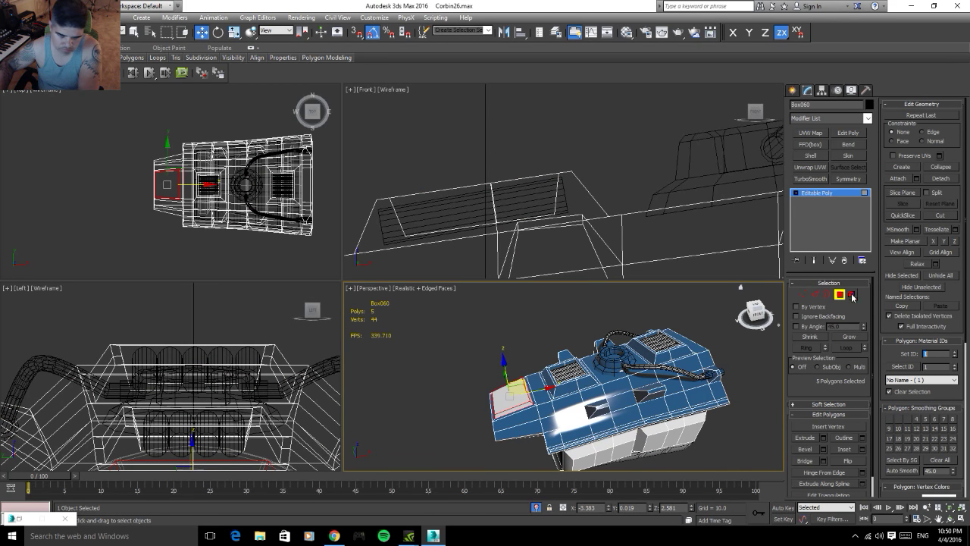
{"action": "left_click", "coordinate": [839, 294]}
{"action": "left_click", "coordinate": [555, 333]}
{"action": "mouse_move", "coordinate": [554, 333]}
{"action": "middle_mouse_down", "text": "alt"}
{"action": "mouse_move", "coordinate": [739, 402]}
{"action": "mouse_move", "coordinate": [651, 368]}
{"action": "middle_mouse_up", "text": "alt"}
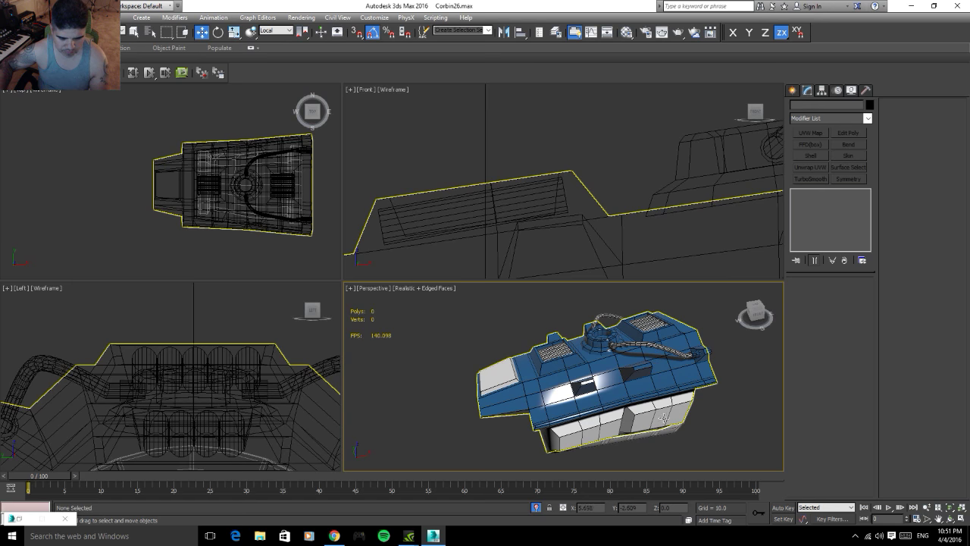
{"action": "middle_click_drag", "start_coordinate": [617, 370], "coordinate": [608, 366], "text": "alt"}
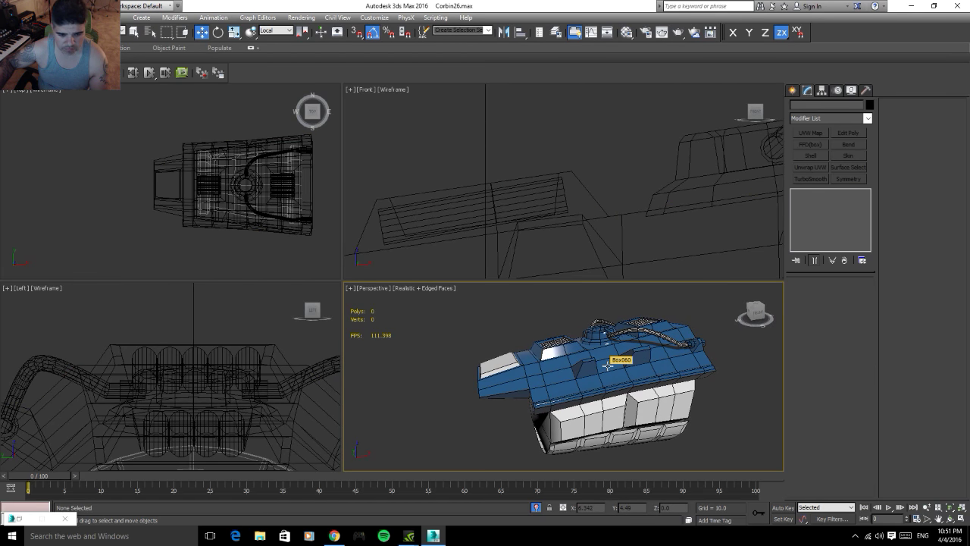
{"action": "mouse_move", "coordinate": [608, 366]}
{"action": "middle_mouse_down", "text": "alt"}
{"action": "mouse_move", "coordinate": [570, 388]}
{"action": "mouse_move", "coordinate": [836, 455]}
{"action": "mouse_move", "coordinate": [719, 409]}
{"action": "mouse_move", "coordinate": [578, 417]}
{"action": "mouse_move", "coordinate": [665, 416]}
{"action": "mouse_move", "coordinate": [659, 448]}
{"action": "mouse_move", "coordinate": [636, 466]}
{"action": "mouse_move", "coordinate": [606, 440]}
{"action": "middle_mouse_up", "text": "alt"}
- Select the white tube cable Line002 and set its Interpolation Steps to 1
{"action": "left_click", "coordinate": [585, 417]}
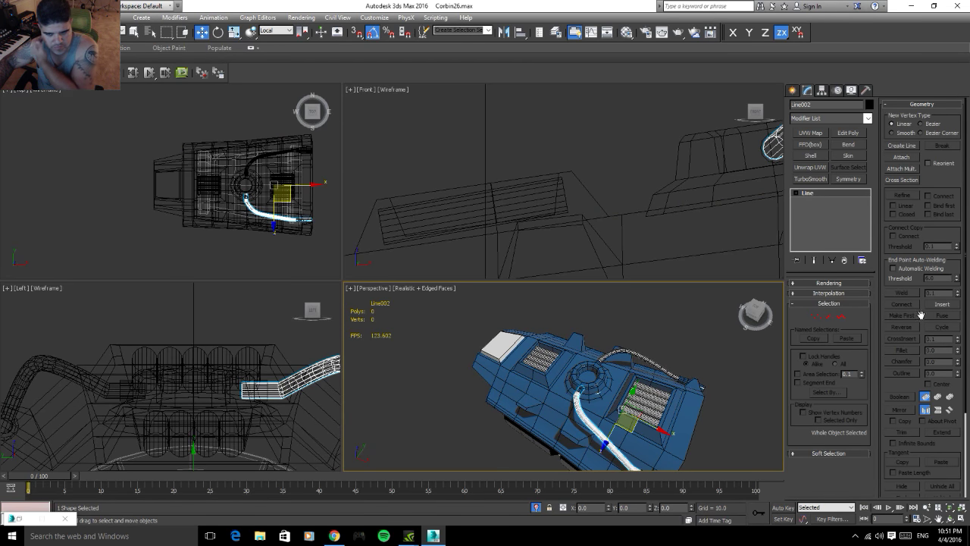
{"action": "left_click", "coordinate": [821, 293]}
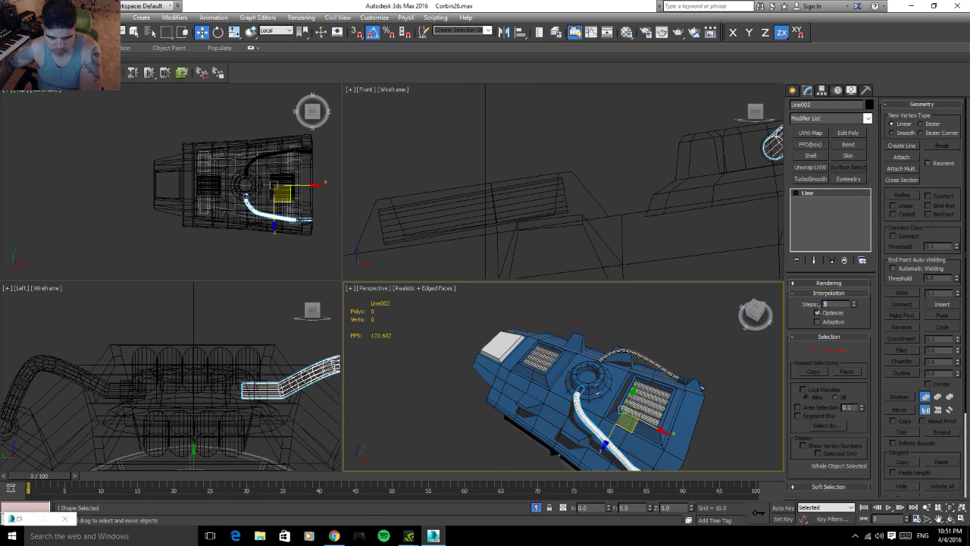
{"action": "type", "text": "2"}
{"action": "key", "text": "Return"}
{"action": "middle_click_drag", "start_coordinate": [721, 355], "coordinate": [644, 340], "text": "alt"}
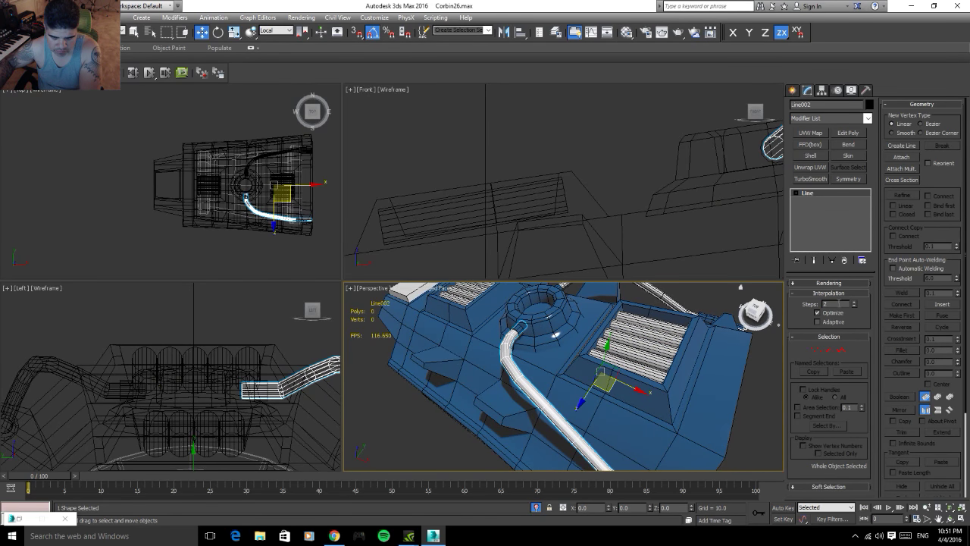
{"action": "type", "text": "8"}
{"action": "key", "text": "Return"}
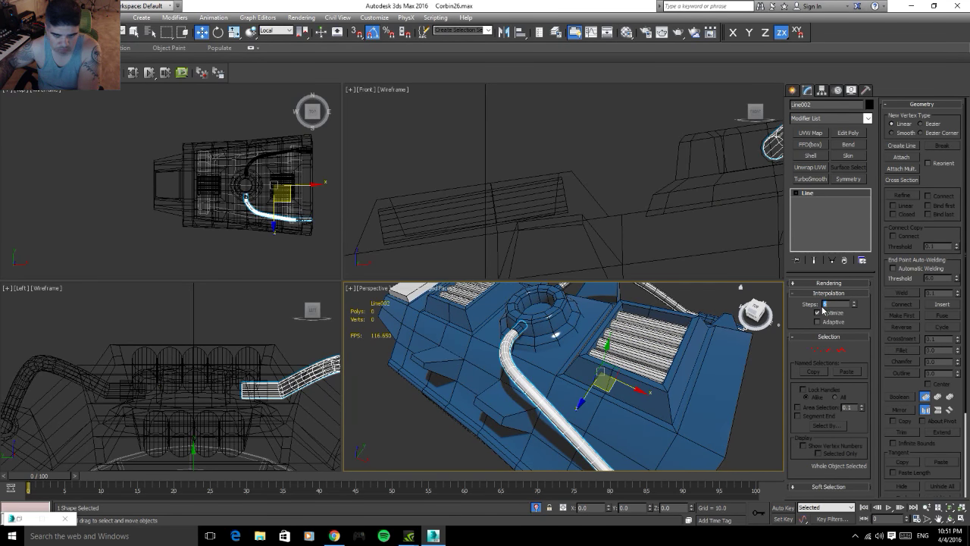
{"action": "type", "text": "1"}
{"action": "key", "text": "Return"}
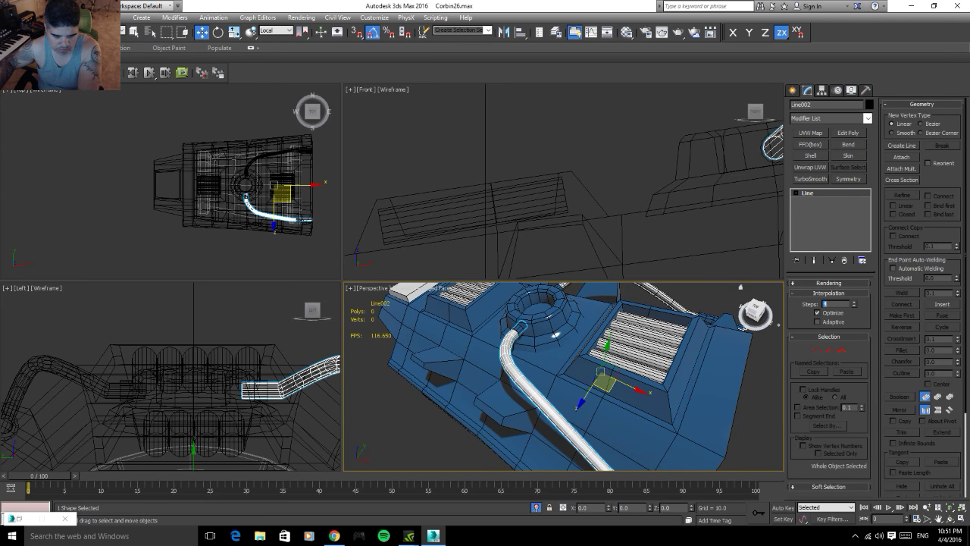
- Set the tube's rendering Sides to 6
{"action": "left_click", "coordinate": [845, 283]}
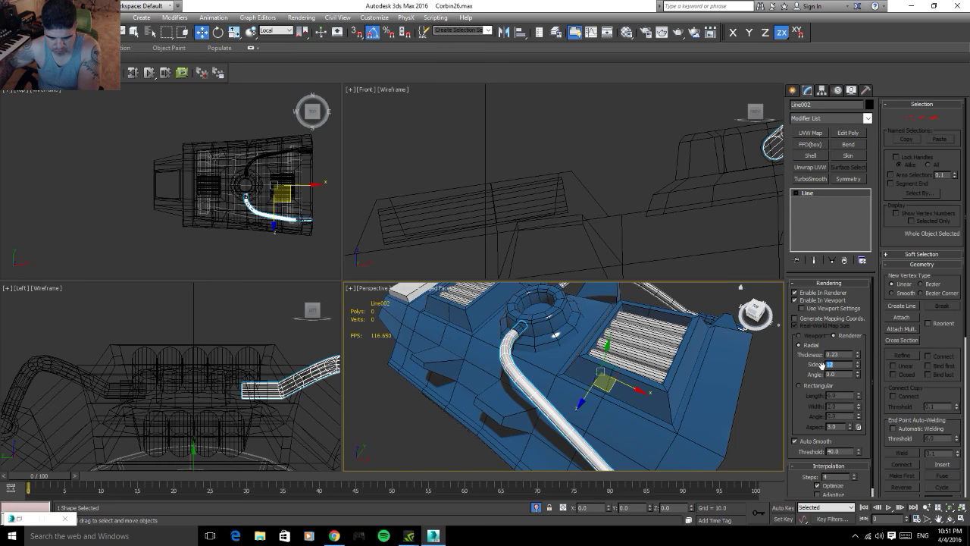
{"action": "type", "text": "8"}
{"action": "mouse_move", "coordinate": [556, 334]}
{"action": "middle_mouse_down", "text": "alt"}
{"action": "mouse_move", "coordinate": [658, 328]}
{"action": "mouse_move", "coordinate": [606, 356]}
{"action": "middle_mouse_up", "text": "alt"}
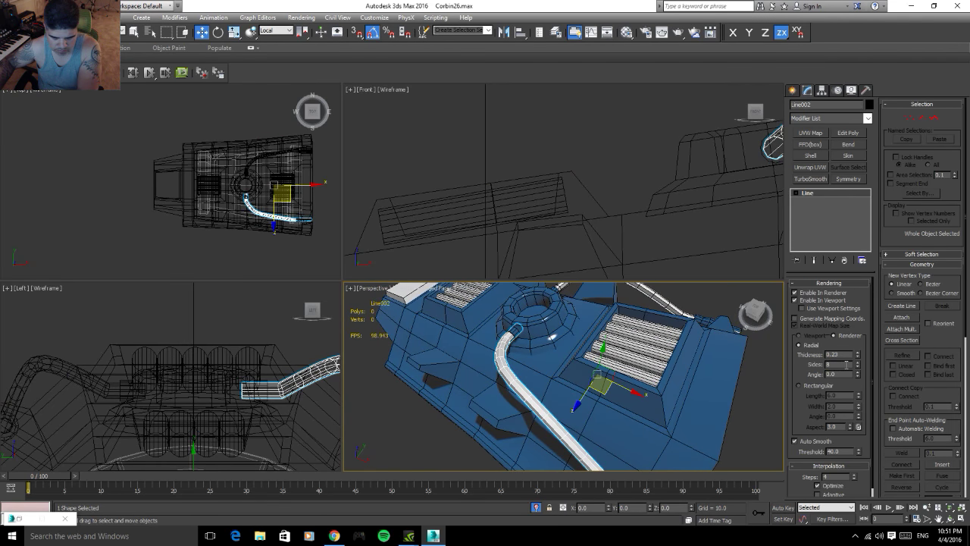
{"action": "type", "text": "6"}
{"action": "key", "text": "Return"}
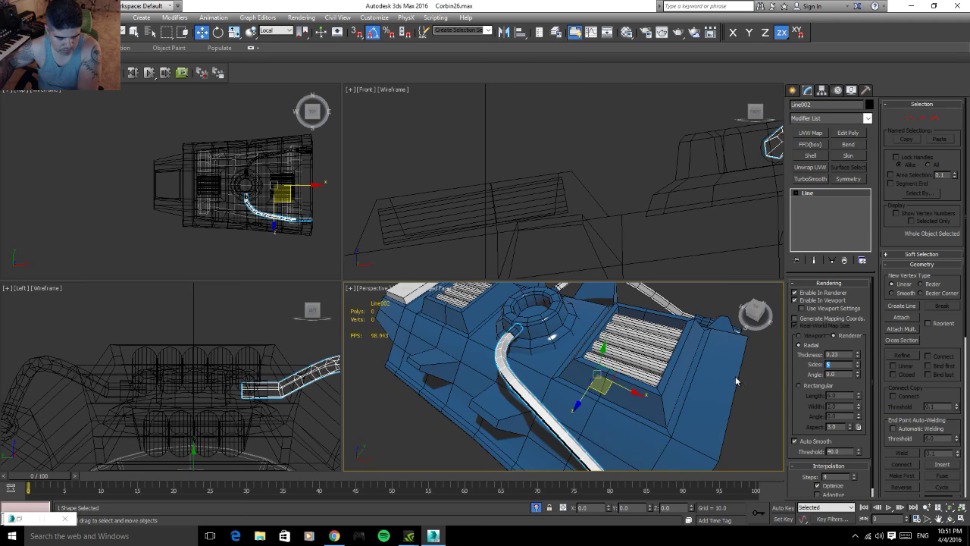
{"action": "mouse_move", "coordinate": [736, 381]}
{"action": "middle_mouse_down", "text": "alt"}
{"action": "mouse_move", "coordinate": [639, 326]}
{"action": "mouse_move", "coordinate": [779, 227]}
{"action": "middle_mouse_up", "text": "alt"}
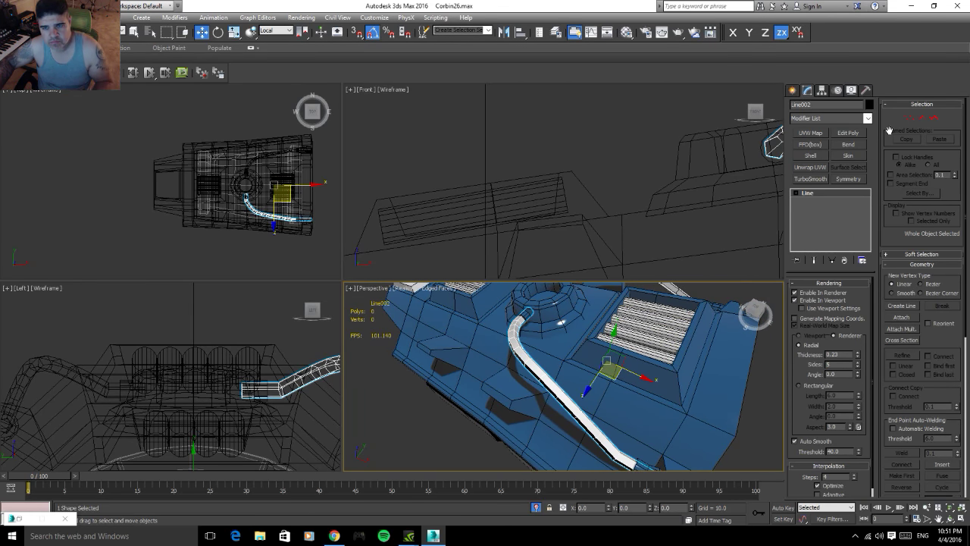
- Shift the tube's lower end vertex slightly right along X in the Front view
{"action": "left_click", "coordinate": [910, 119]}
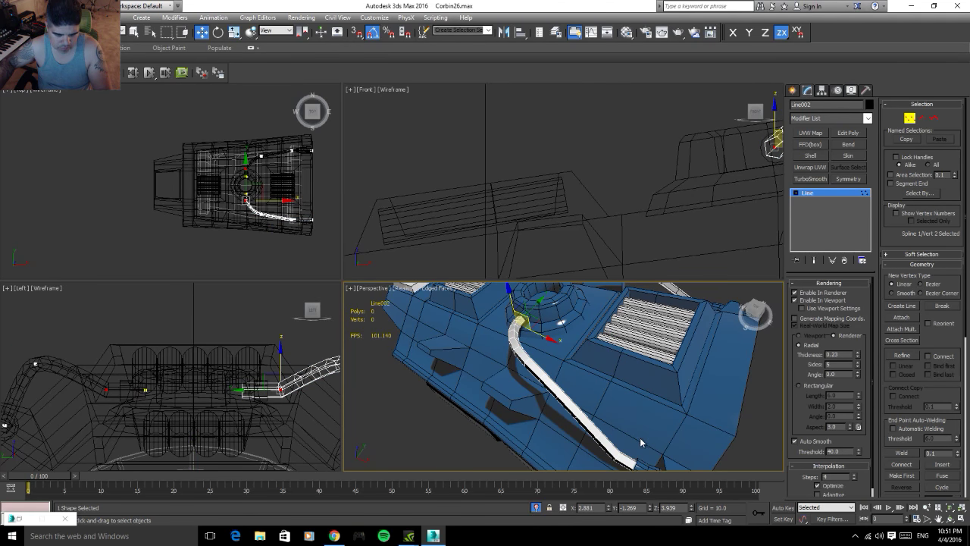
{"action": "left_click_drag", "start_coordinate": [640, 442], "coordinate": [600, 477]}
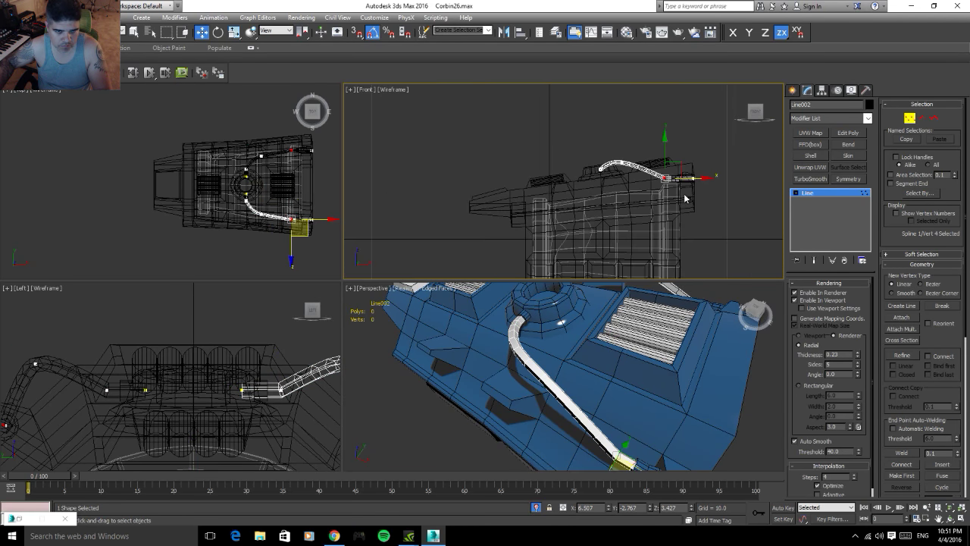
{"action": "scroll", "coordinate": [648, 213], "scroll_direction": "up", "scroll_amount": 5}
{"action": "mouse_move", "coordinate": [649, 213]}
{"action": "middle_mouse_down"}
{"action": "mouse_move", "coordinate": [611, 130]}
{"action": "mouse_move", "coordinate": [617, 206]}
{"action": "middle_mouse_up"}
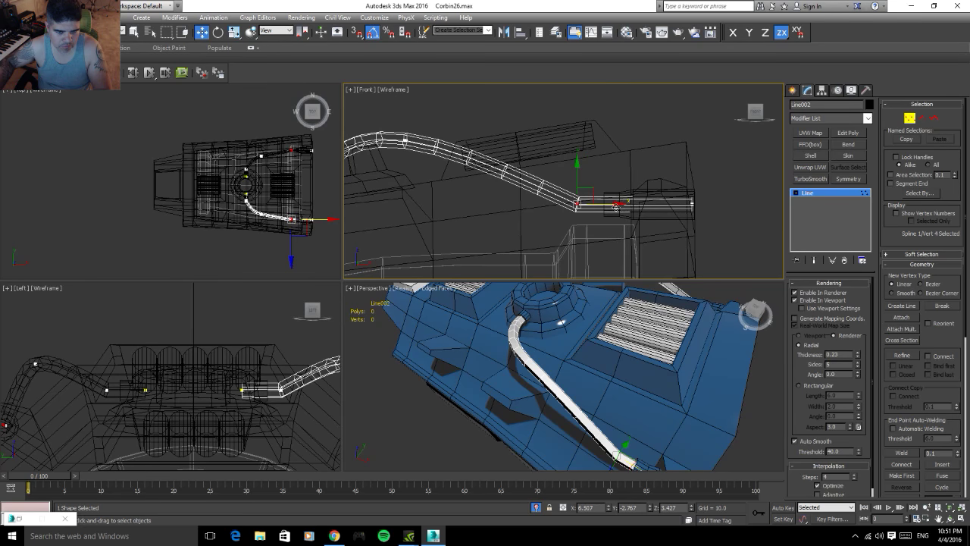
{"action": "mouse_move", "coordinate": [616, 206]}
{"action": "left_mouse_down"}
{"action": "mouse_move", "coordinate": [641, 199]}
{"action": "mouse_move", "coordinate": [626, 203]}
{"action": "left_mouse_up"}
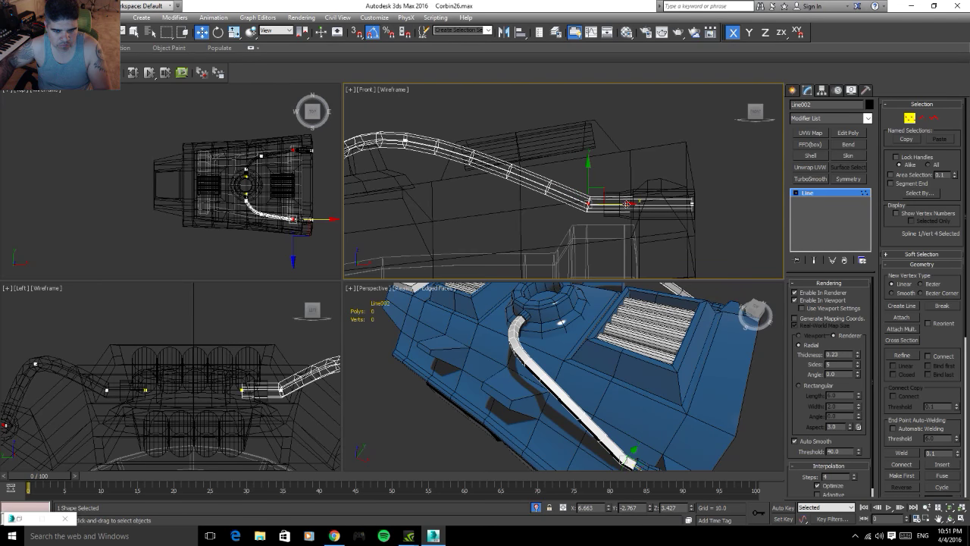
{"action": "left_click", "coordinate": [599, 355]}
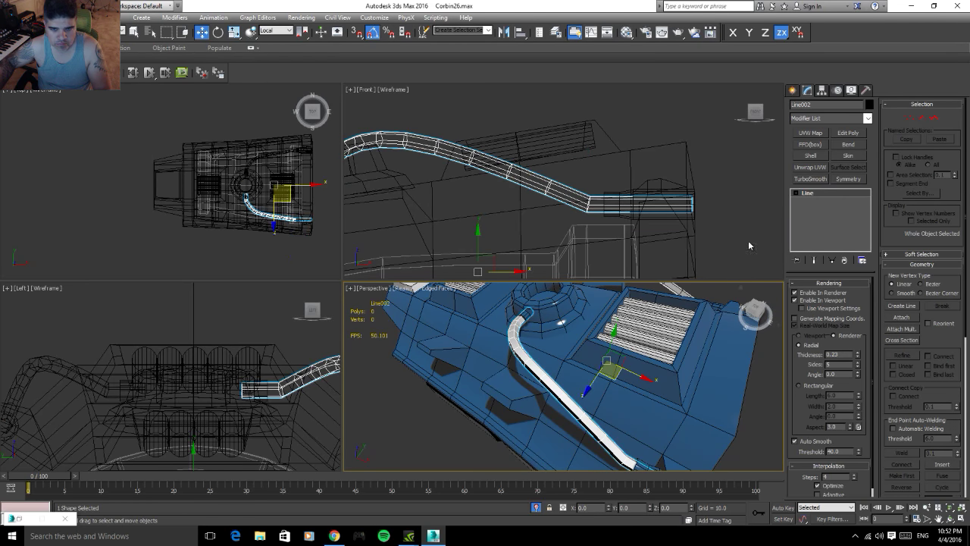
{"action": "left_click", "coordinate": [726, 257]}
{"action": "scroll", "coordinate": [631, 398], "scroll_direction": "down", "scroll_amount": 3}
{"action": "scroll", "coordinate": [631, 398], "scroll_direction": "down", "scroll_amount": 2}
{"action": "mouse_move", "coordinate": [632, 399]}
{"action": "middle_mouse_down", "text": "alt"}
{"action": "mouse_move", "coordinate": [706, 398]}
{"action": "mouse_move", "coordinate": [688, 351]}
{"action": "mouse_move", "coordinate": [744, 377]}
{"action": "mouse_move", "coordinate": [676, 386]}
{"action": "middle_mouse_up", "text": "alt"}
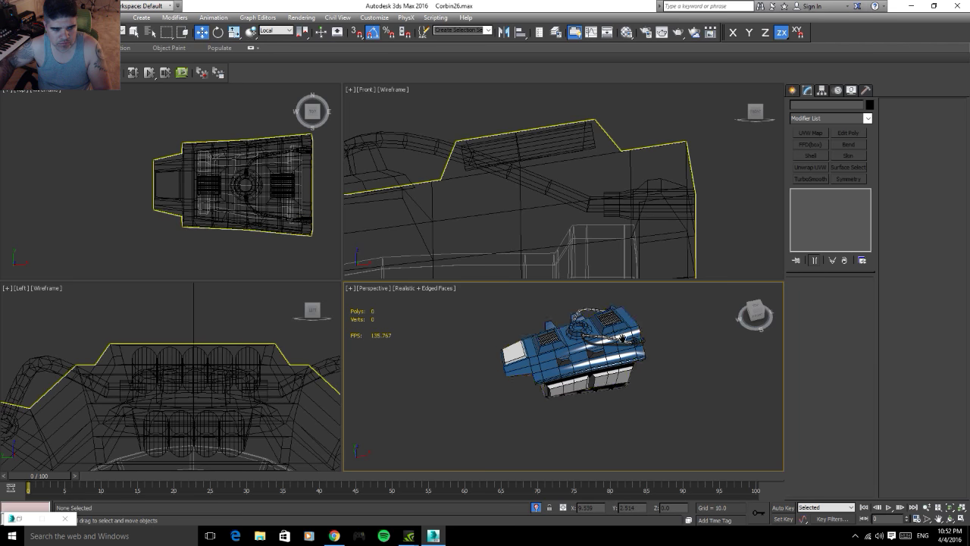
- Re-save the scene over Corbin26.max, confirming the replacement
{"action": "middle_click_drag", "start_coordinate": [649, 347], "coordinate": [606, 385], "text": "alt"}
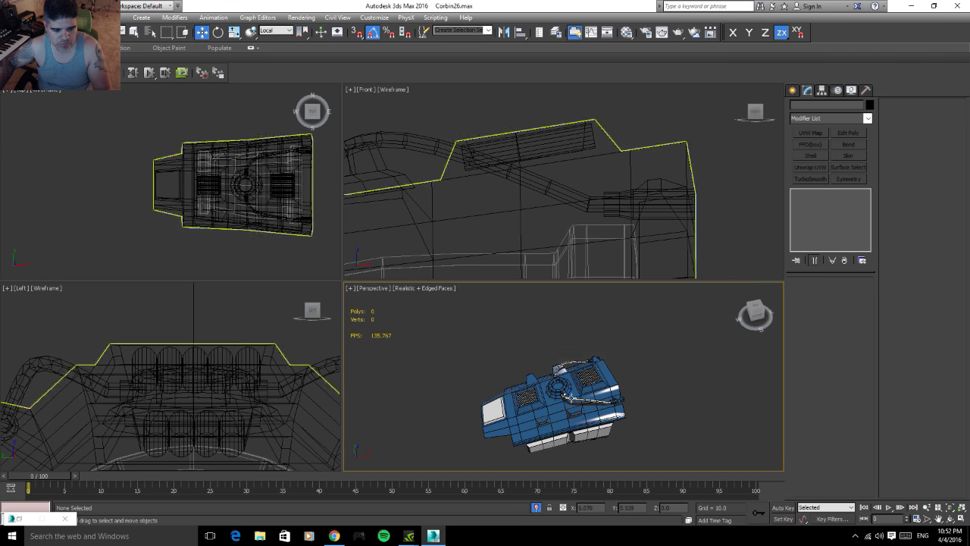
{"action": "middle_click_drag", "start_coordinate": [657, 334], "coordinate": [472, 321], "text": "alt"}
{"action": "left_click", "coordinate": [14, 11]}
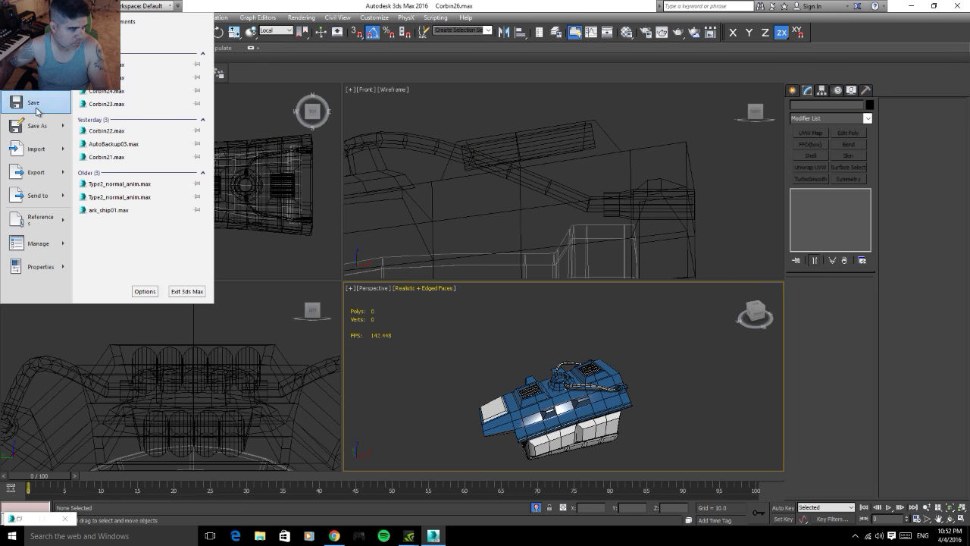
{"action": "left_click", "coordinate": [42, 126]}
{"action": "left_click", "coordinate": [468, 340]}
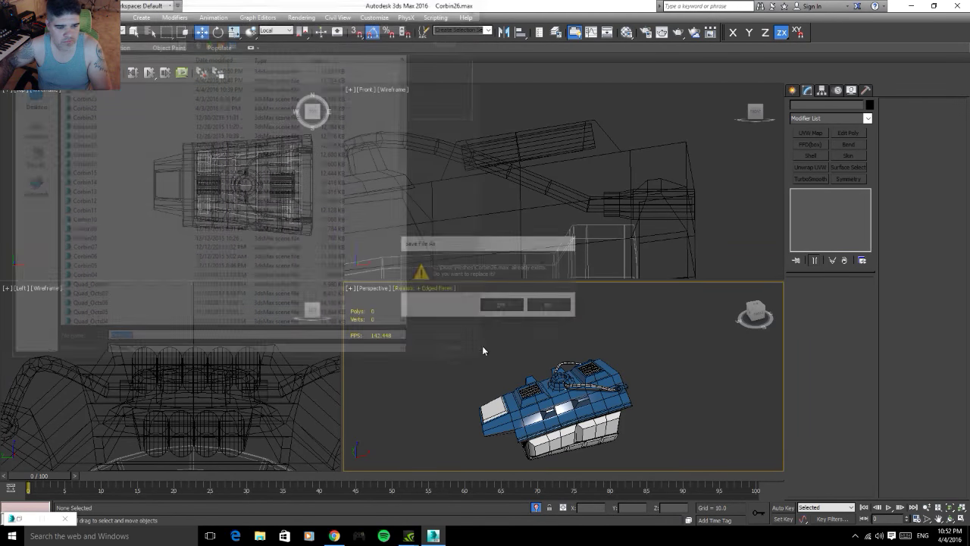
{"action": "left_click", "coordinate": [504, 306]}
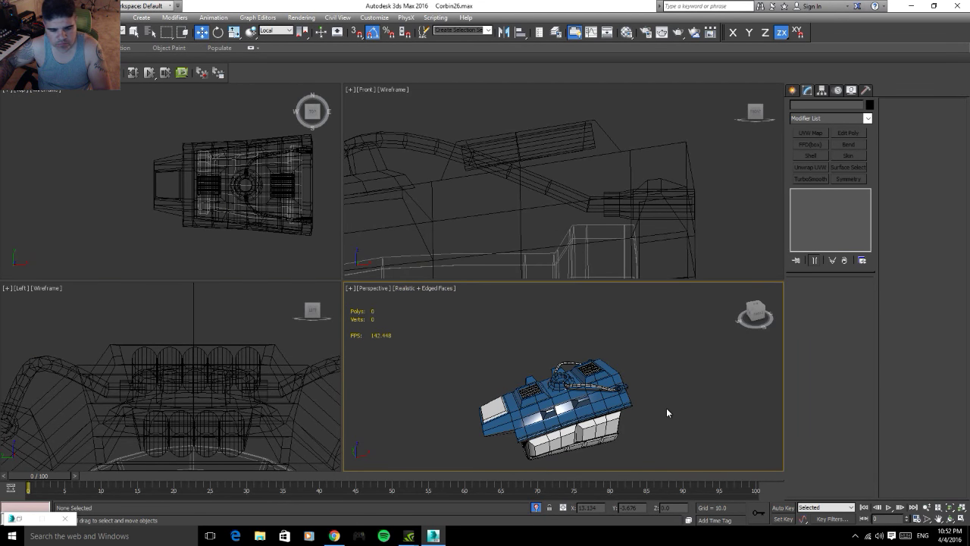
{"action": "mouse_move", "coordinate": [645, 435]}
{"action": "middle_mouse_down", "text": "alt"}
{"action": "mouse_move", "coordinate": [659, 418]}
{"action": "mouse_move", "coordinate": [612, 379]}
{"action": "middle_mouse_up", "text": "alt"}
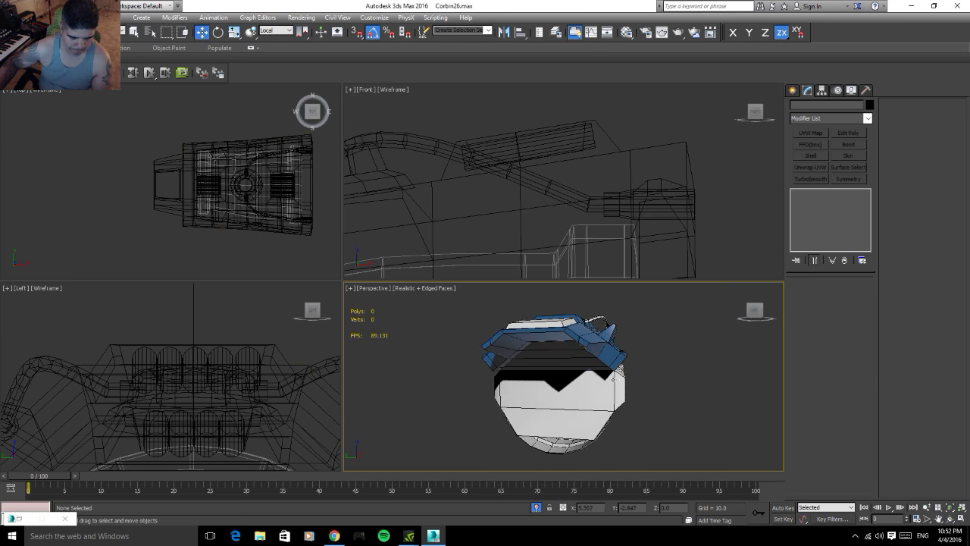
- Select the Box060 hull and pick a polygon on its side in Polygon mode
{"action": "left_click", "coordinate": [613, 379]}
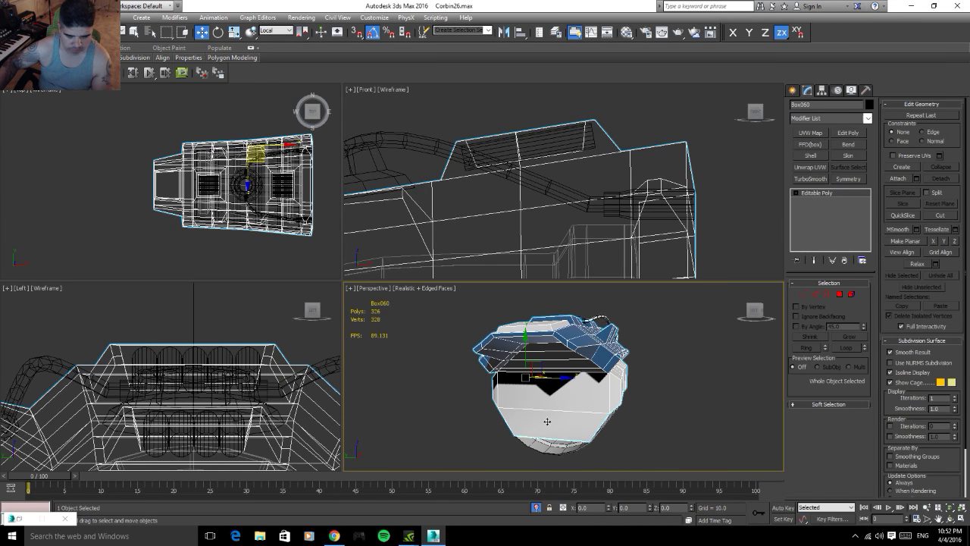
{"action": "left_click", "coordinate": [840, 295]}
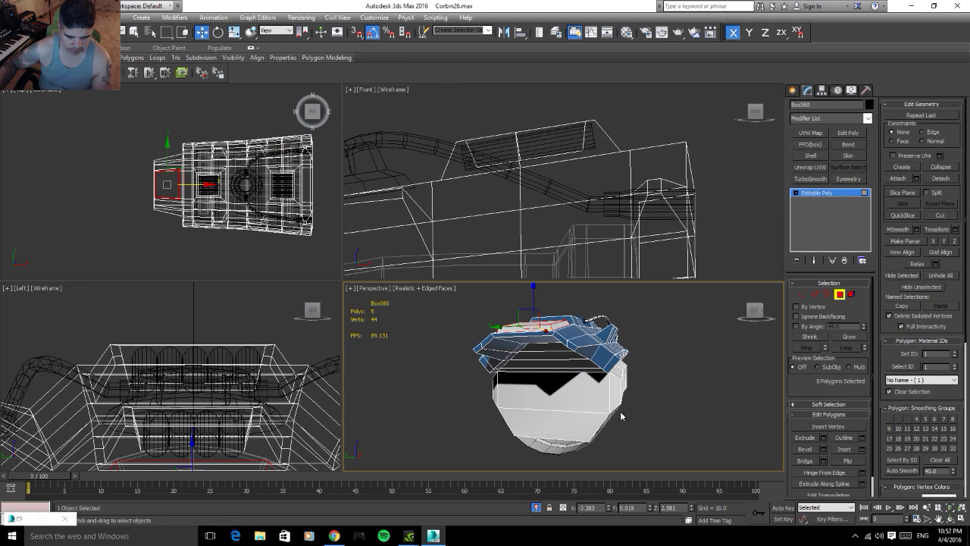
{"action": "middle_click_drag", "start_coordinate": [590, 435], "coordinate": [613, 388], "text": "alt"}
{"action": "mouse_move", "coordinate": [646, 448]}
{"action": "middle_mouse_down", "text": "alt"}
{"action": "mouse_move", "coordinate": [650, 366]}
{"action": "mouse_move", "coordinate": [657, 384]}
{"action": "middle_mouse_up", "text": "alt"}
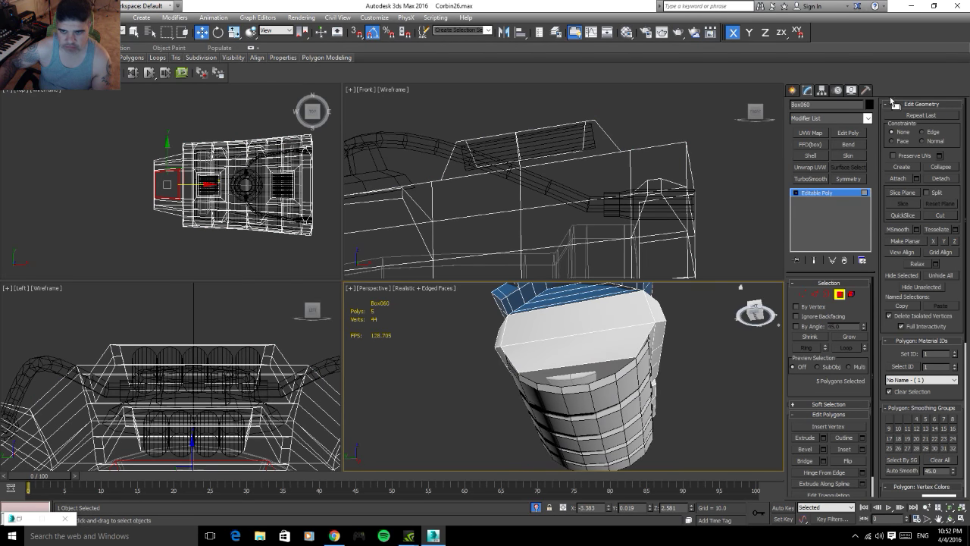
{"action": "left_click", "coordinate": [584, 368]}
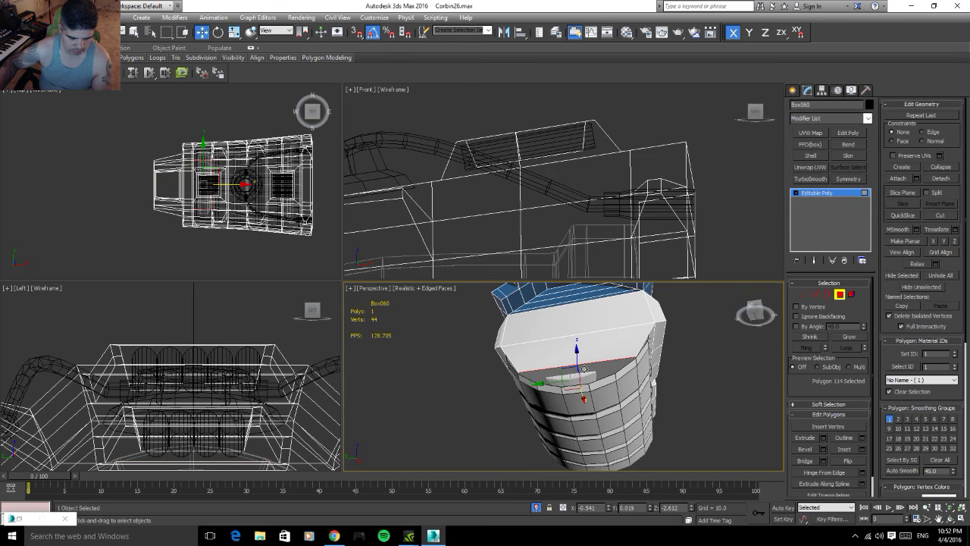
{"action": "mouse_move", "coordinate": [637, 378]}
{"action": "middle_mouse_down", "text": "alt"}
{"action": "mouse_move", "coordinate": [630, 414]}
{"action": "mouse_move", "coordinate": [610, 422]}
{"action": "middle_mouse_up", "text": "alt"}
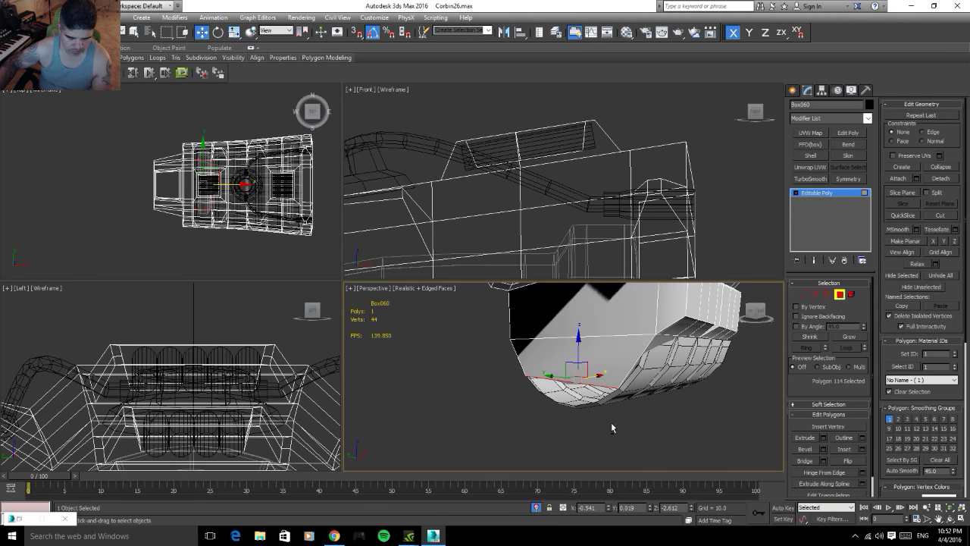
- Ring-select 14 underside edges and connect them with a new edge loop at slide -14
{"action": "left_click", "coordinate": [815, 295]}
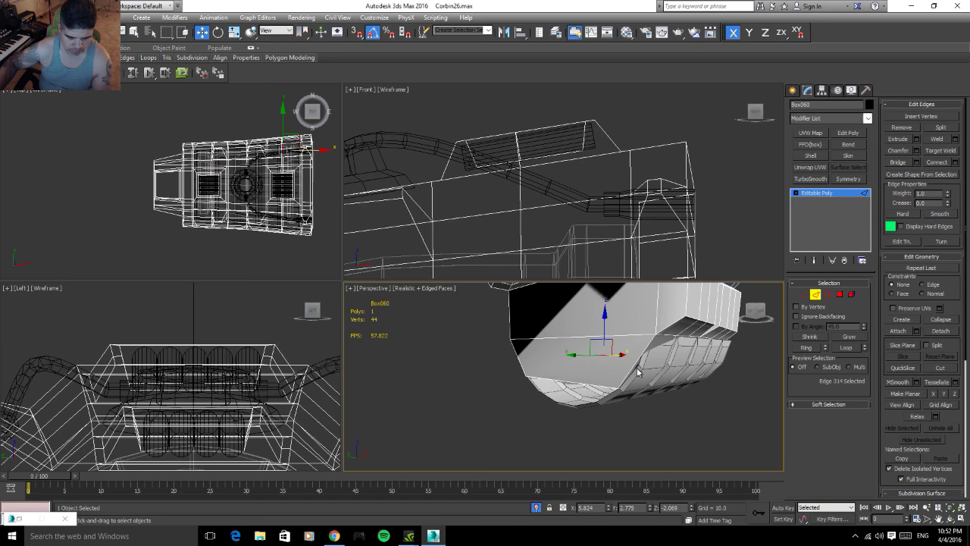
{"action": "left_click", "coordinate": [632, 367]}
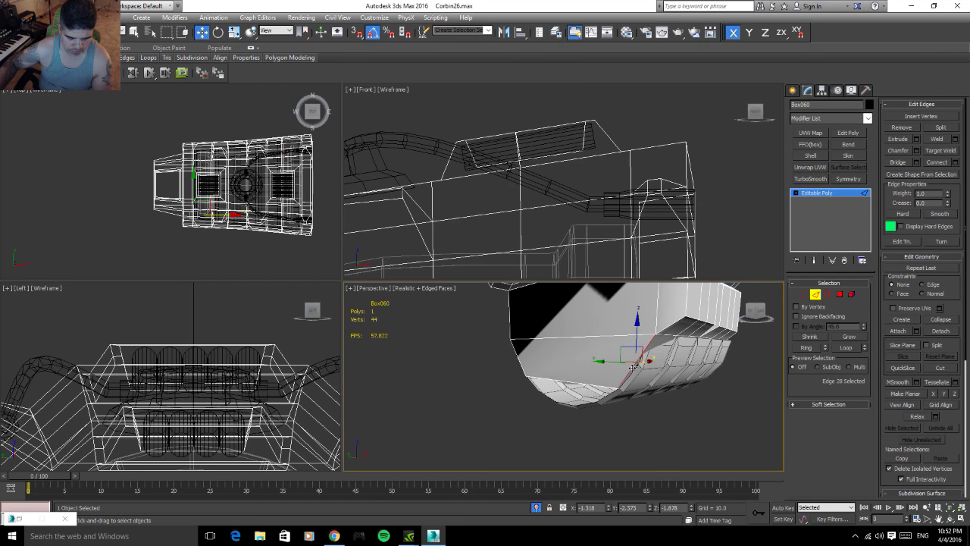
{"action": "left_click", "coordinate": [808, 348]}
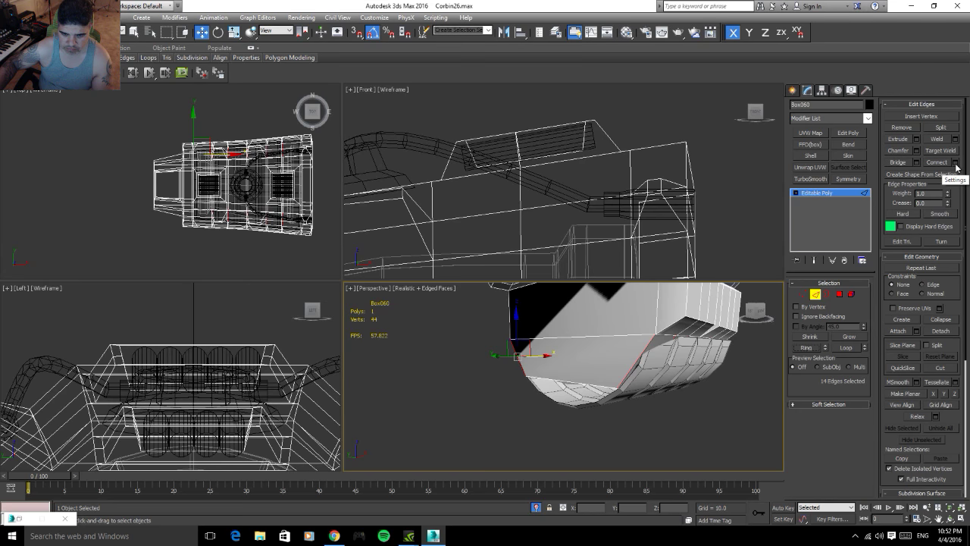
{"action": "left_click", "coordinate": [955, 162]}
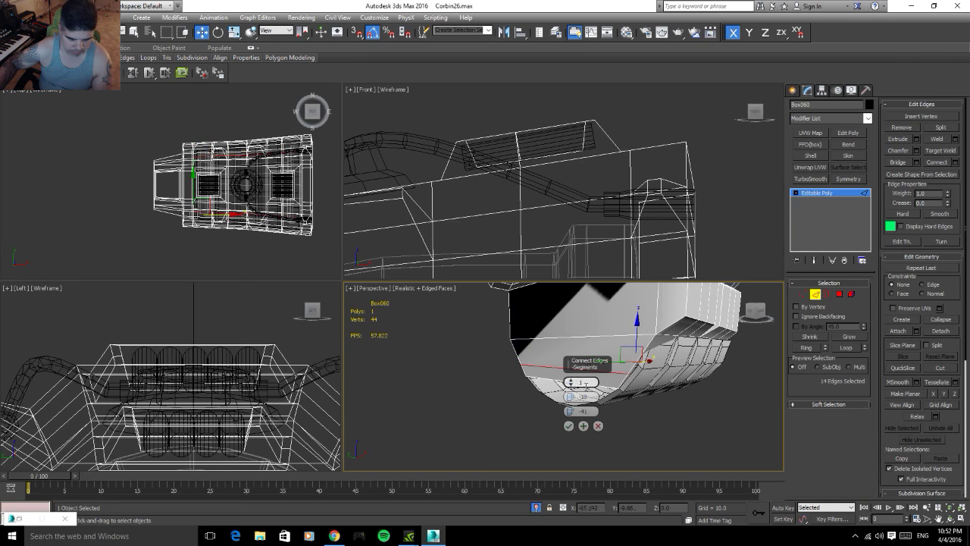
{"action": "left_click_drag", "start_coordinate": [570, 412], "coordinate": [585, 343]}
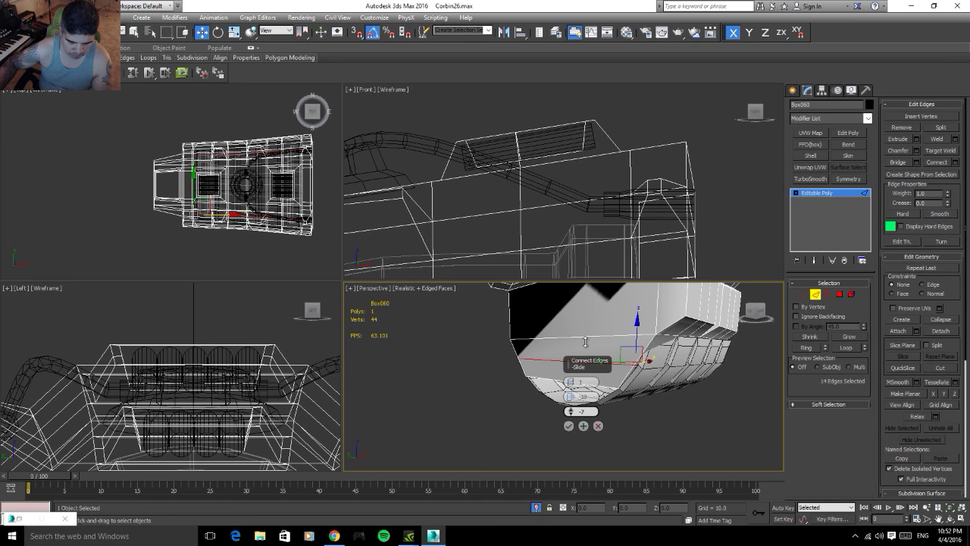
{"action": "left_click", "coordinate": [568, 425]}
- In Polygon mode, select six underside polygons of the hull's lower block from the Front view
{"action": "left_click", "coordinate": [839, 293]}
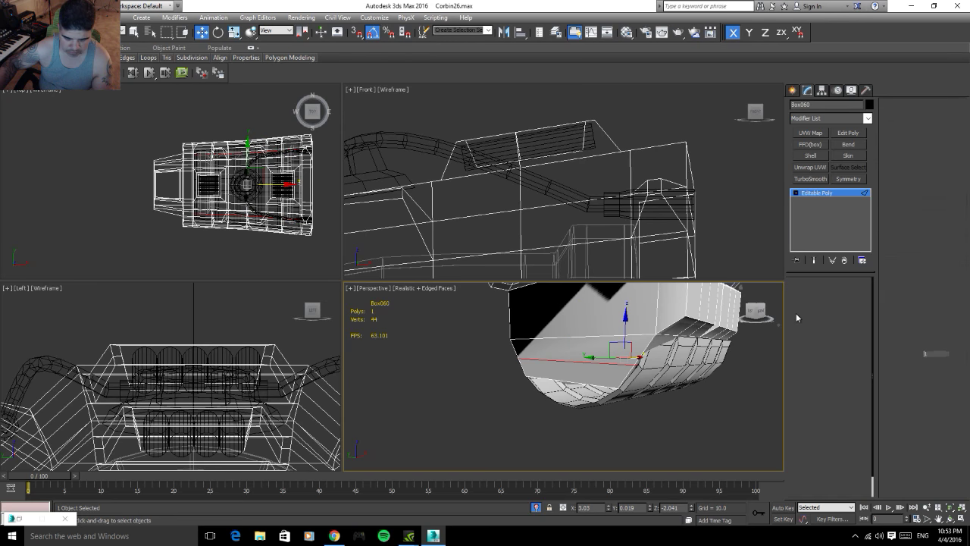
{"action": "middle_click_drag", "start_coordinate": [576, 364], "coordinate": [599, 371], "text": "alt"}
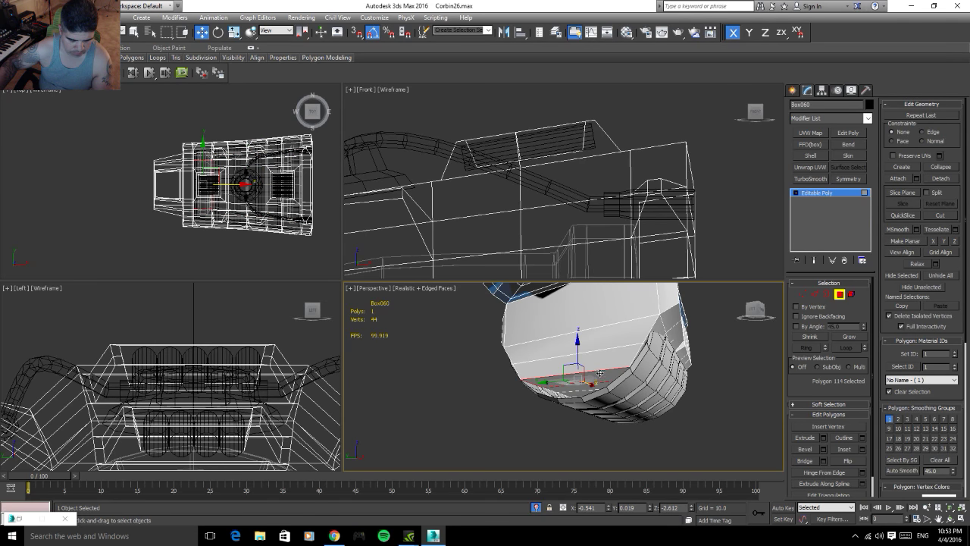
{"action": "scroll", "coordinate": [568, 189], "scroll_direction": "down", "scroll_amount": 5}
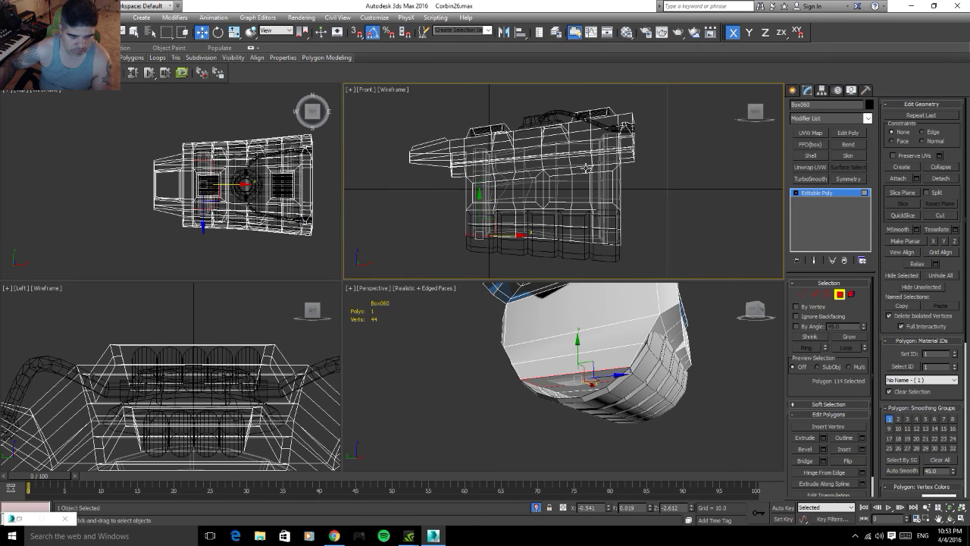
{"action": "middle_click_drag", "start_coordinate": [543, 241], "coordinate": [520, 215]}
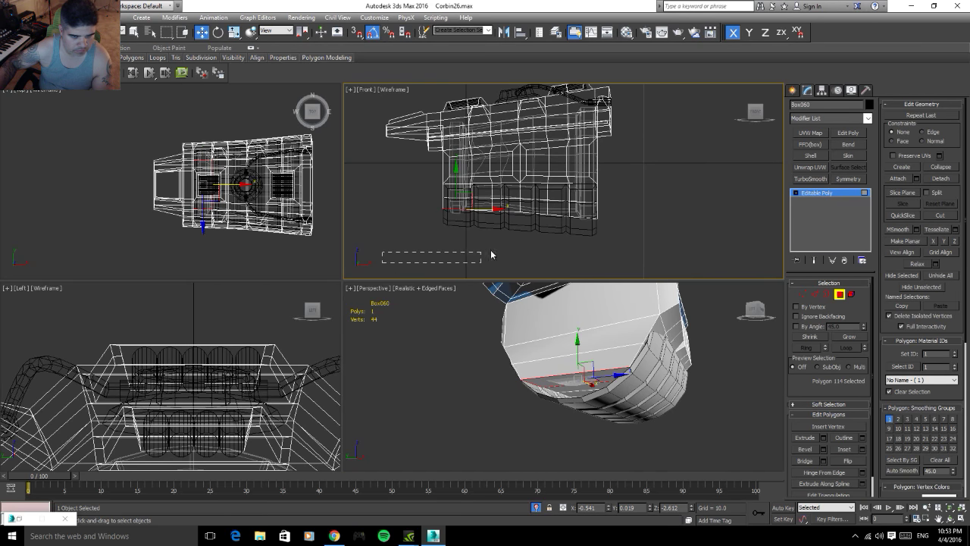
{"action": "left_click_drag", "start_coordinate": [626, 213], "coordinate": [627, 211]}
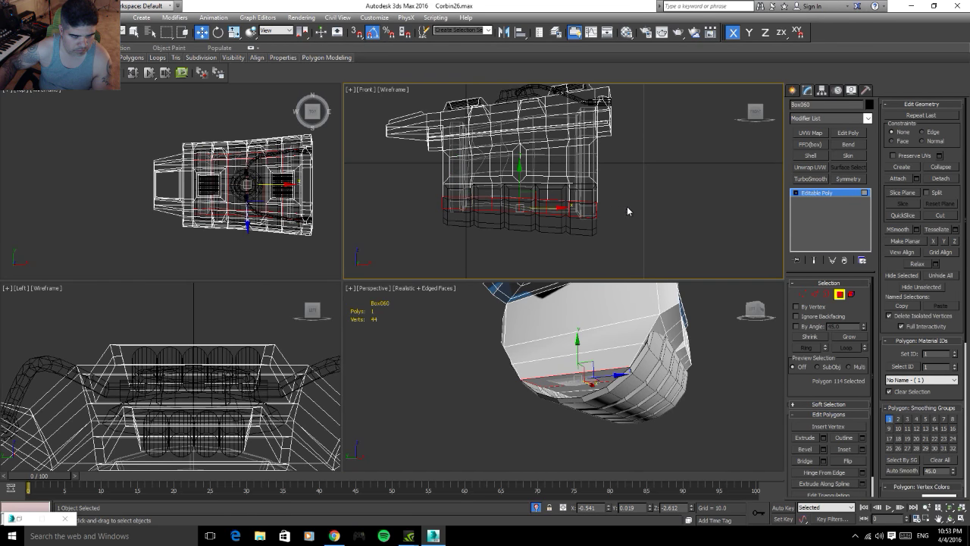
{"action": "left_click_drag", "start_coordinate": [557, 210], "coordinate": [566, 213], "text": "alt"}
{"action": "scroll", "coordinate": [210, 390], "scroll_direction": "down", "scroll_amount": 5}
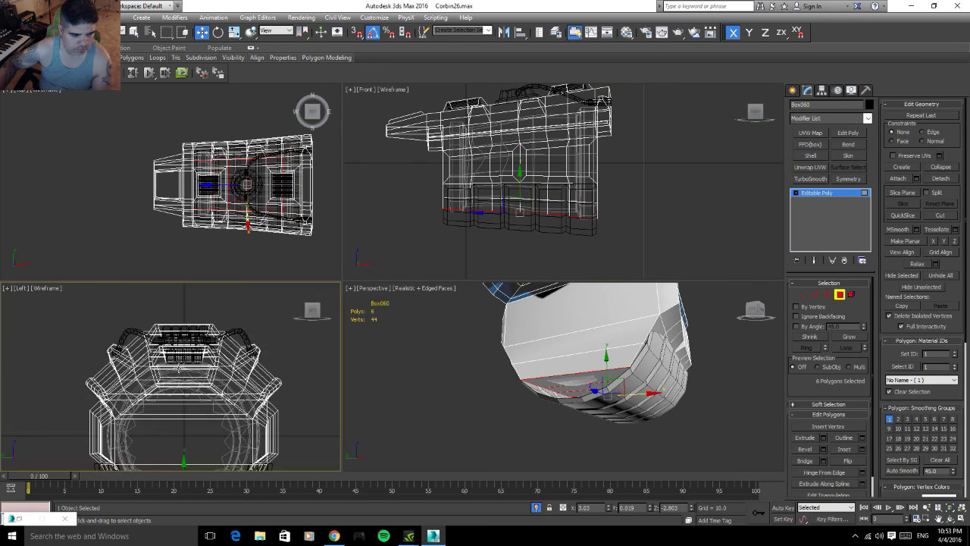
{"action": "middle_click_drag", "start_coordinate": [218, 446], "coordinate": [210, 390]}
{"action": "scroll", "coordinate": [210, 391], "scroll_direction": "up", "scroll_amount": 3}
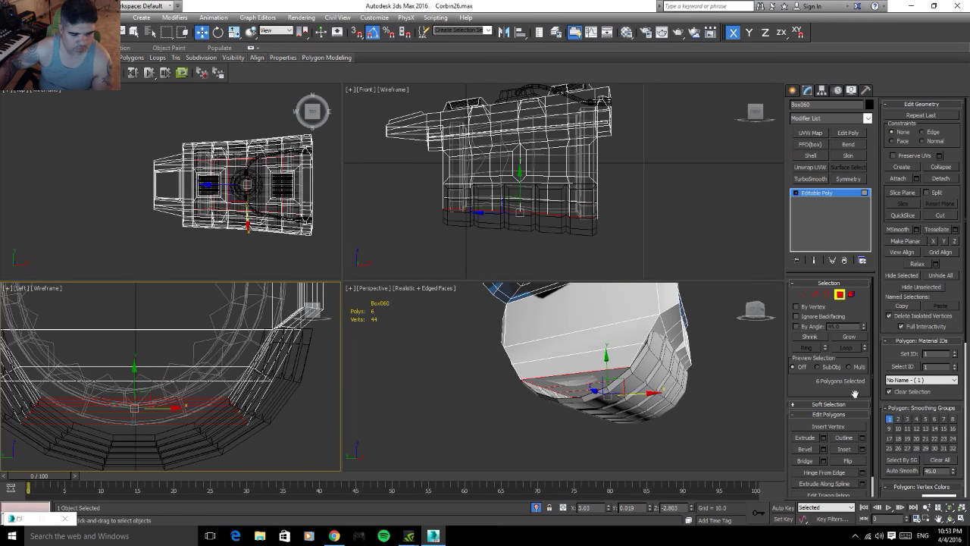
- Try a Bevel on them, cancel it, and preview an Extrude at 0.794 height
{"action": "left_click", "coordinate": [824, 451]}
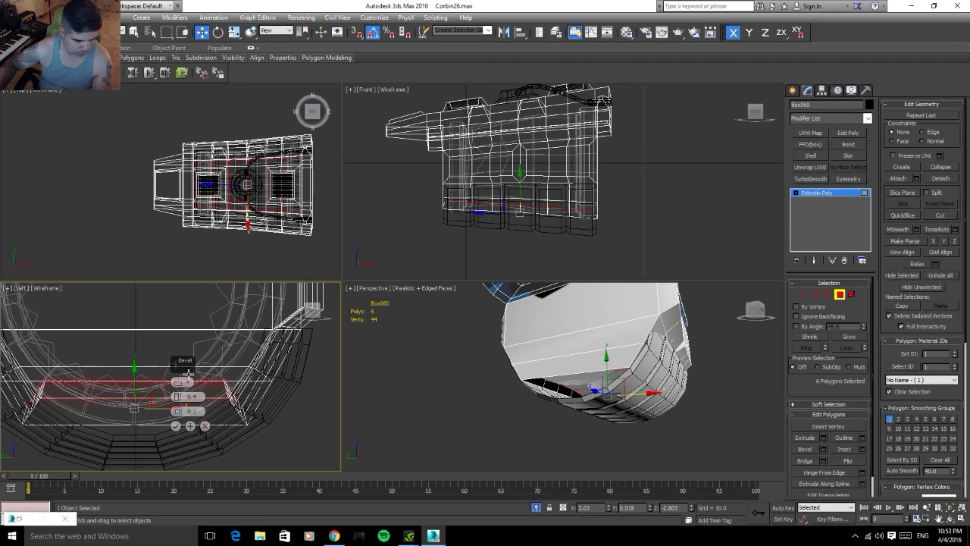
{"action": "left_click", "coordinate": [205, 425]}
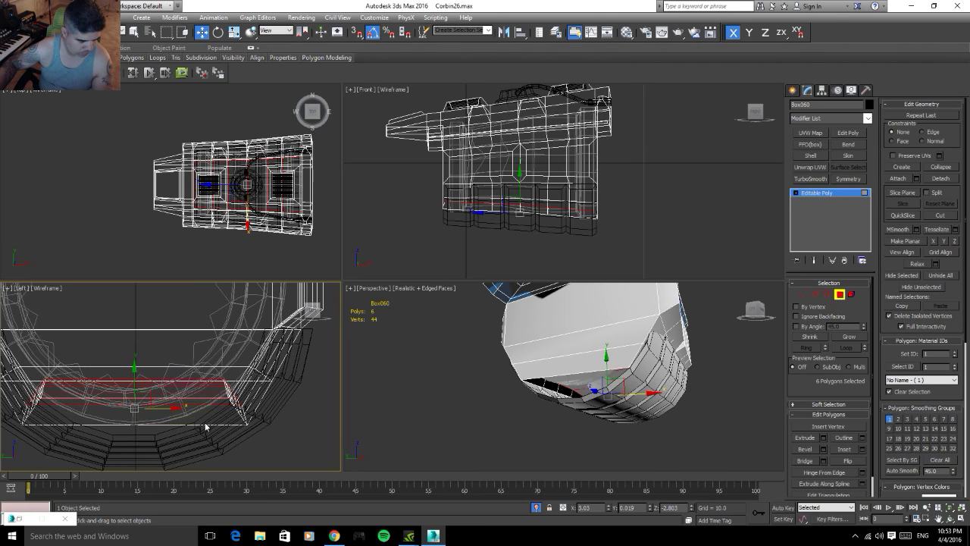
{"action": "left_click", "coordinate": [823, 439]}
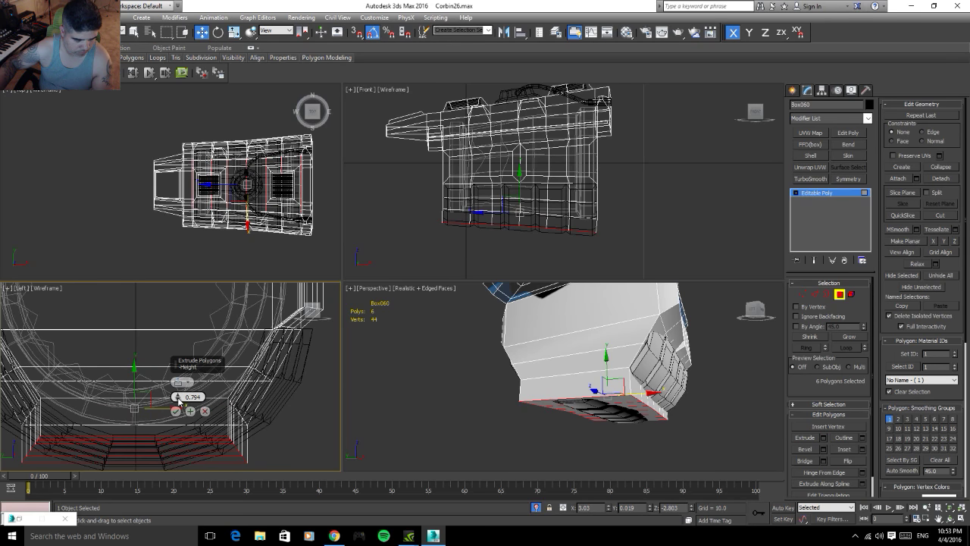
- Commit the extrusion at 0.502 height and scale the six polygons to 67% along X
{"action": "mouse_move", "coordinate": [176, 396]}
{"action": "left_mouse_down"}
{"action": "mouse_move", "coordinate": [182, 425]}
{"action": "mouse_move", "coordinate": [190, 411]}
{"action": "left_mouse_up"}
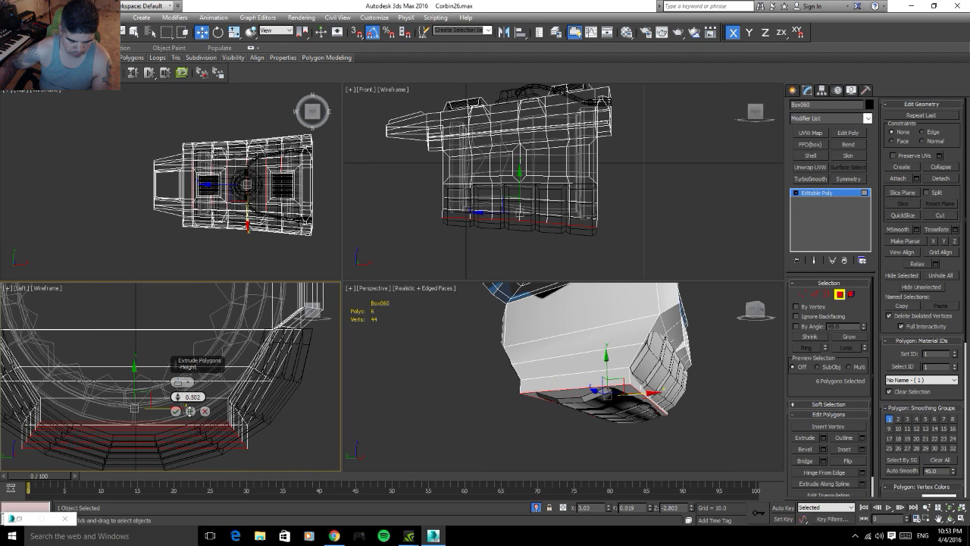
{"action": "left_click", "coordinate": [176, 411]}
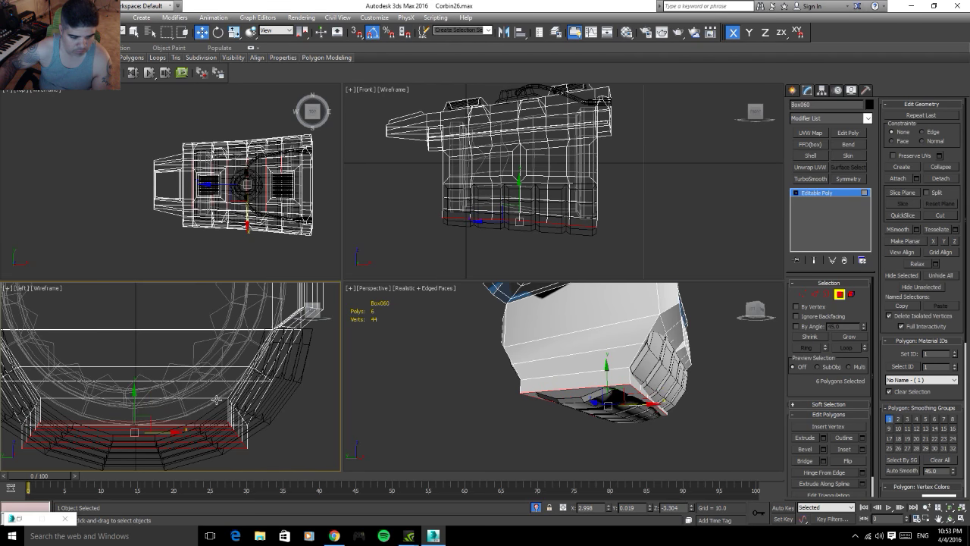
{"action": "key", "text": "r"}
{"action": "left_click_drag", "start_coordinate": [176, 438], "coordinate": [161, 441]}
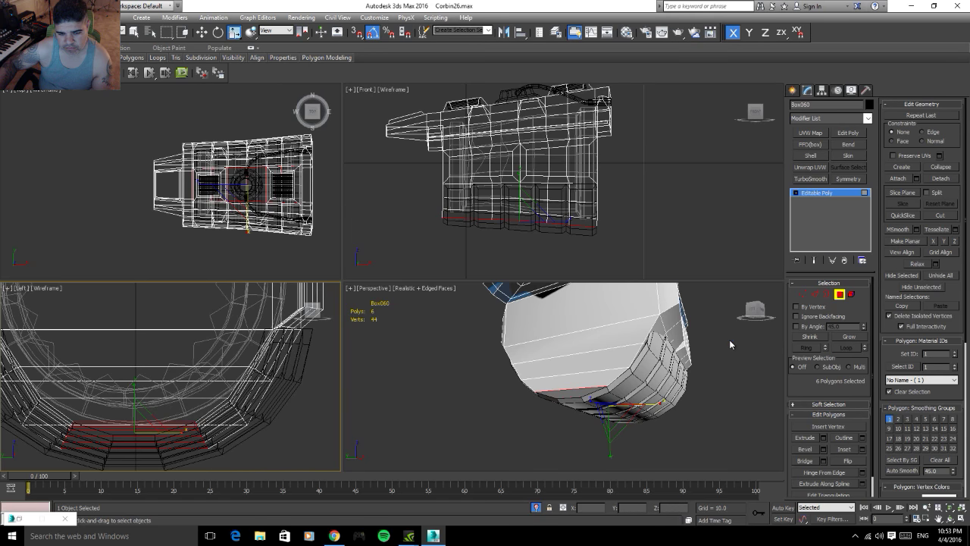
{"action": "mouse_move", "coordinate": [694, 368]}
{"action": "middle_mouse_down", "text": "alt"}
{"action": "mouse_move", "coordinate": [521, 382]}
{"action": "mouse_move", "coordinate": [582, 330]}
{"action": "mouse_move", "coordinate": [598, 394]}
{"action": "mouse_move", "coordinate": [655, 397]}
{"action": "middle_mouse_up", "text": "alt"}
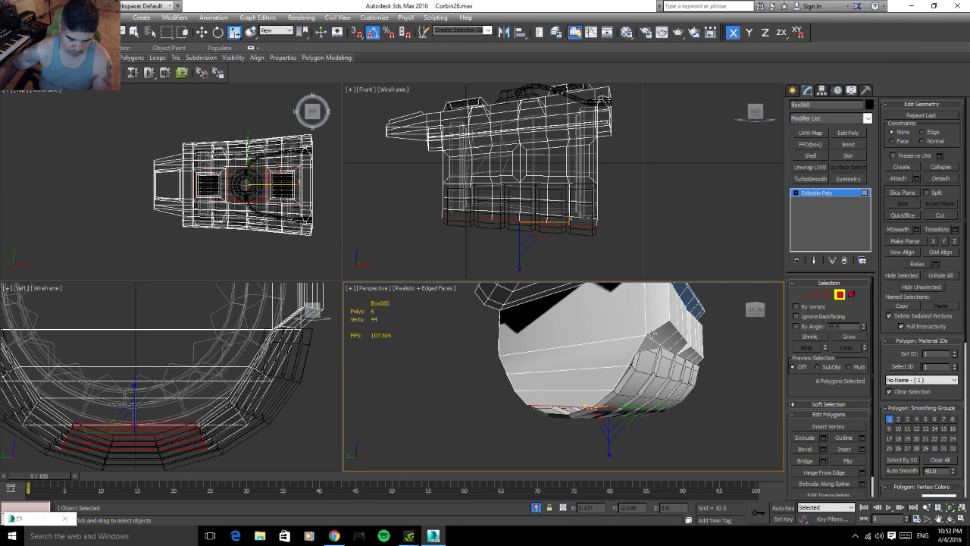
- Extrude the polygons again by 0.502 and squeeze them to 60% along Y
{"action": "left_click", "coordinate": [824, 438]}
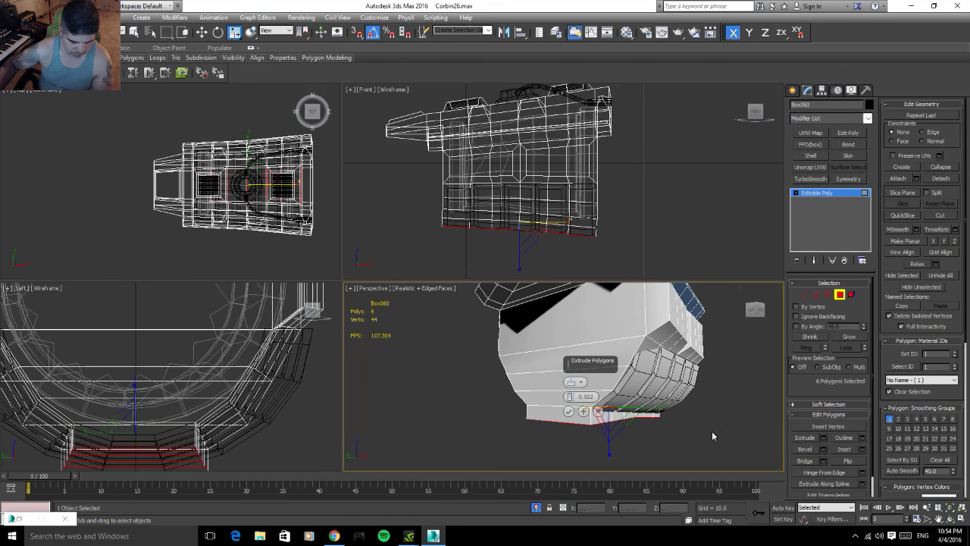
{"action": "left_click", "coordinate": [569, 411]}
{"action": "middle_click_drag", "start_coordinate": [572, 413], "coordinate": [643, 370], "text": "alt"}
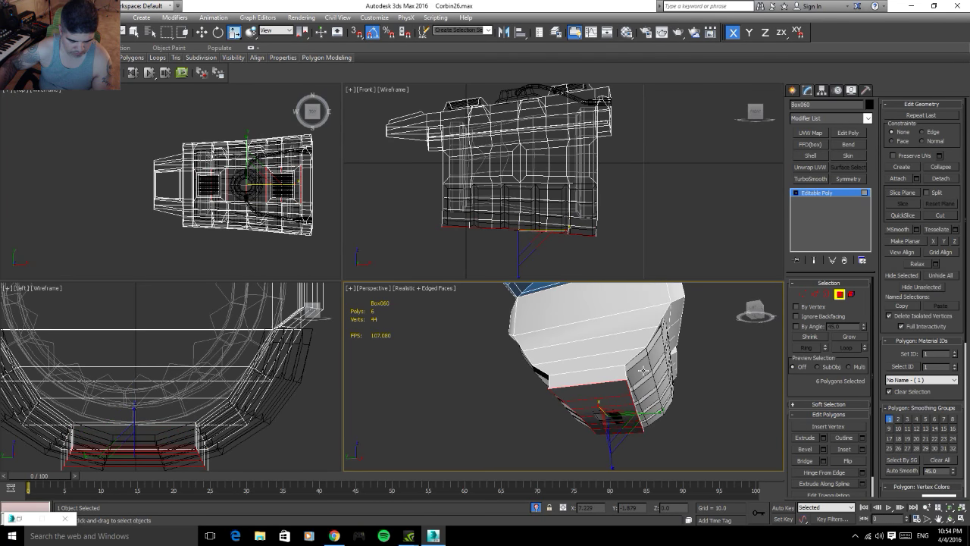
{"action": "left_click_drag", "start_coordinate": [659, 411], "coordinate": [636, 421]}
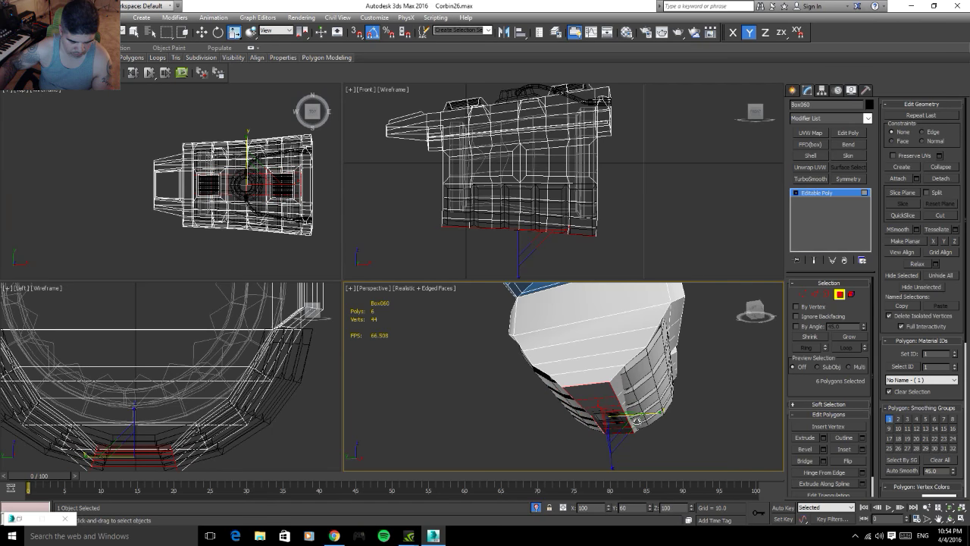
- Raise the extruded polygons slightly on Z, narrow them to 57% along Y, then clear the selection
{"action": "key", "text": "w"}
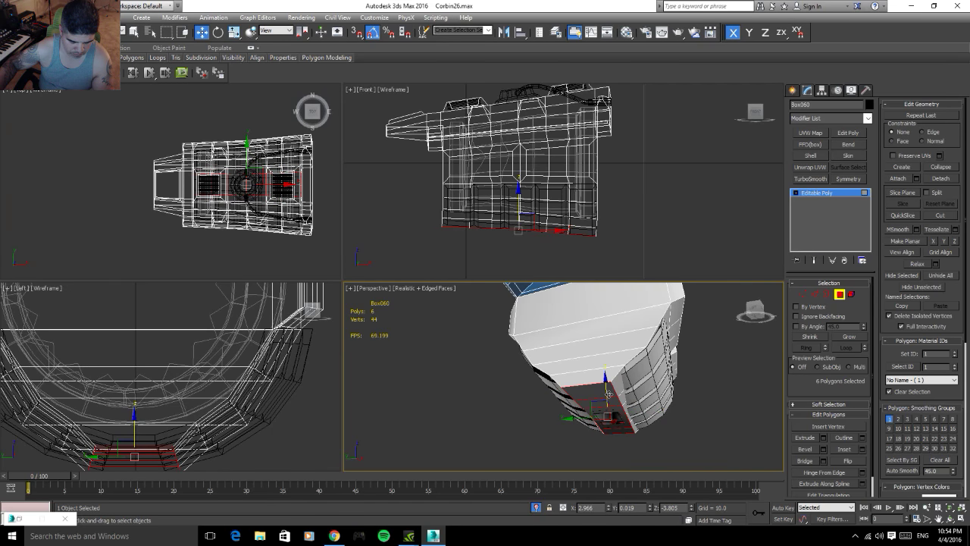
{"action": "left_click_drag", "start_coordinate": [608, 393], "coordinate": [605, 389]}
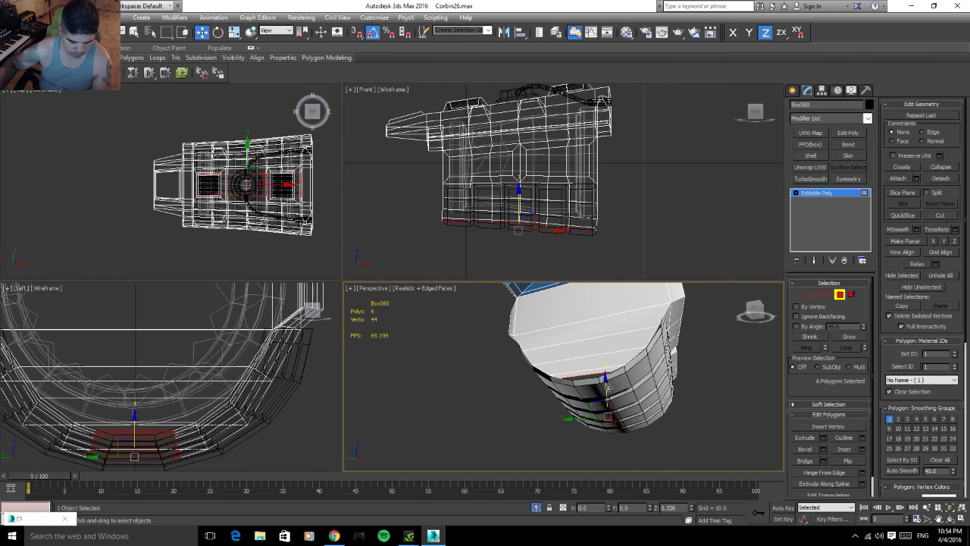
{"action": "key", "text": "r"}
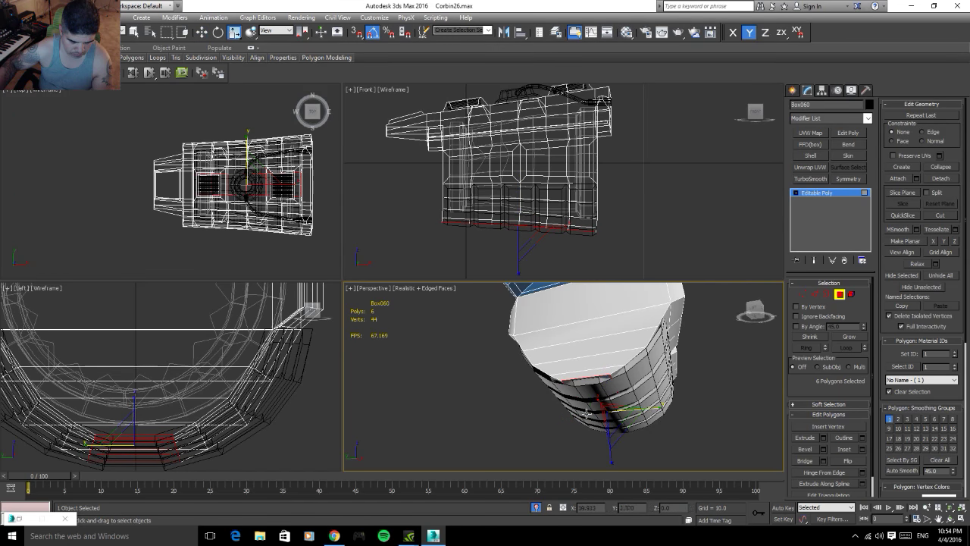
{"action": "left_click_drag", "start_coordinate": [648, 412], "coordinate": [622, 421]}
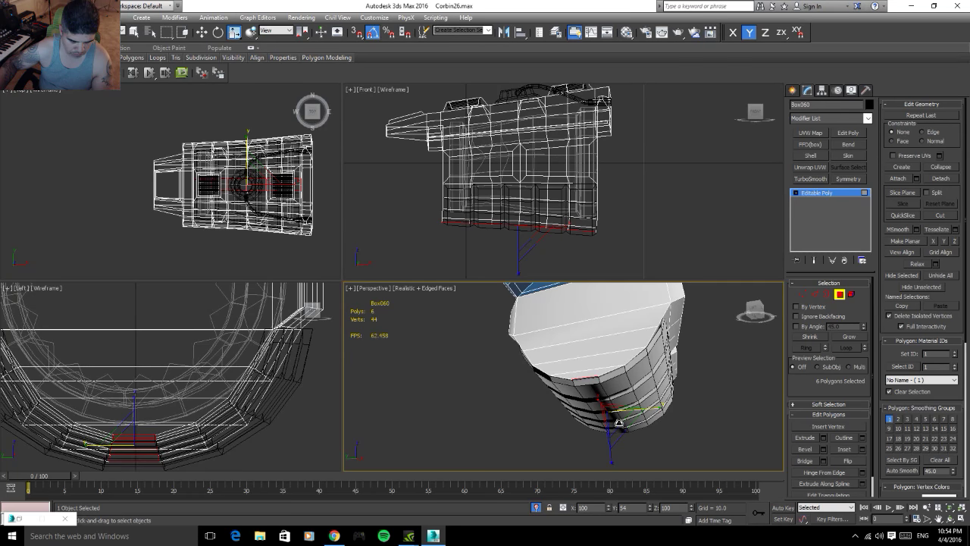
{"action": "mouse_move", "coordinate": [616, 423]}
{"action": "middle_mouse_down", "text": "alt"}
{"action": "mouse_move", "coordinate": [625, 393]}
{"action": "mouse_move", "coordinate": [610, 383]}
{"action": "middle_mouse_up", "text": "alt"}
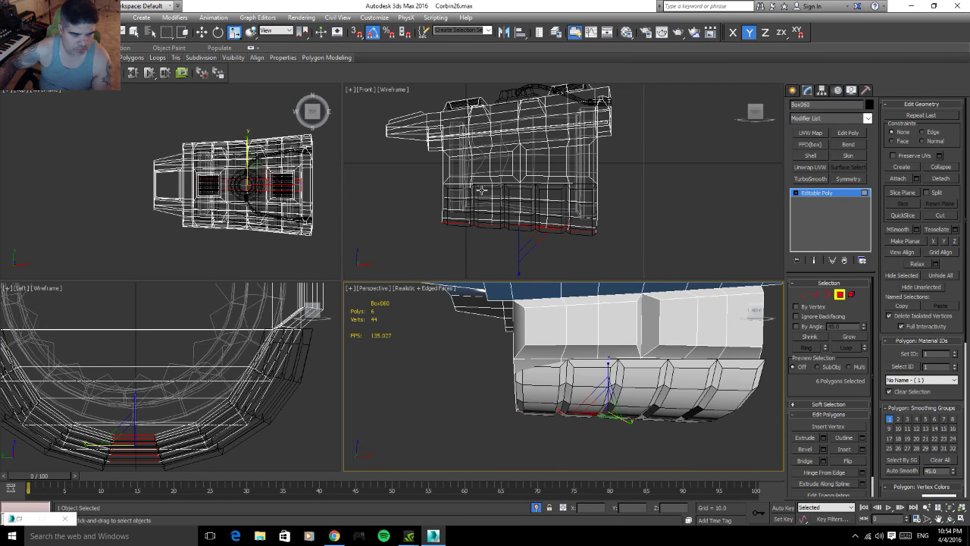
{"action": "left_click_drag", "start_coordinate": [459, 258], "coordinate": [515, 229]}
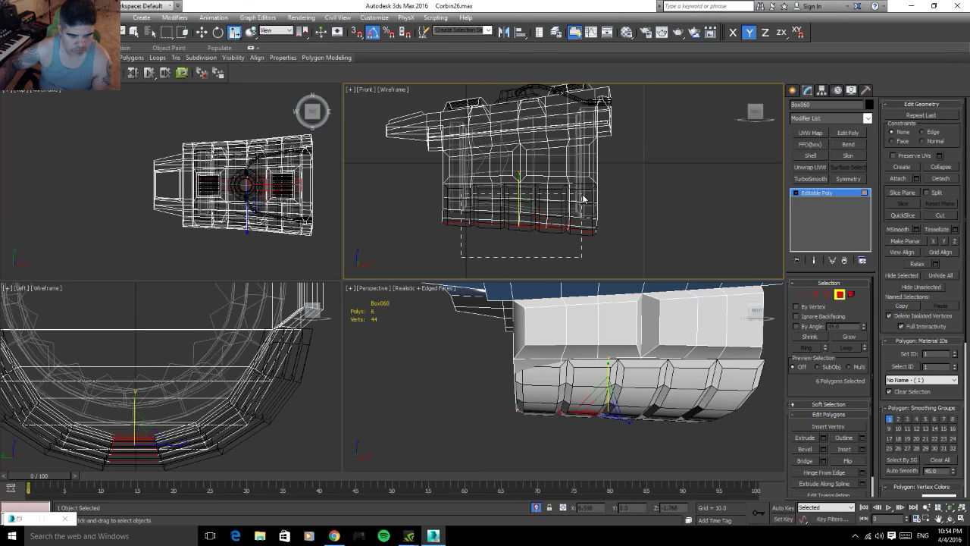
{"action": "left_click_drag", "start_coordinate": [582, 199], "coordinate": [584, 199]}
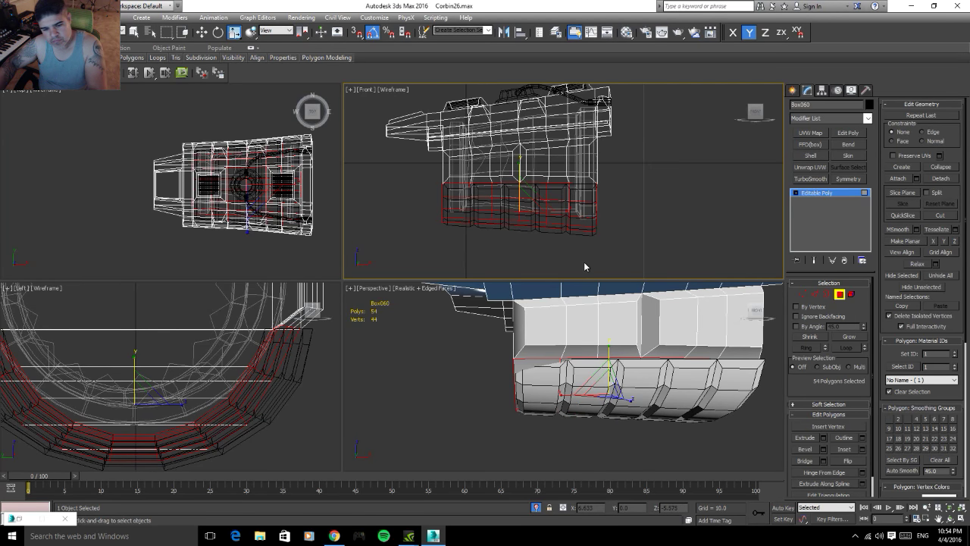
{"action": "left_click", "coordinate": [584, 263]}
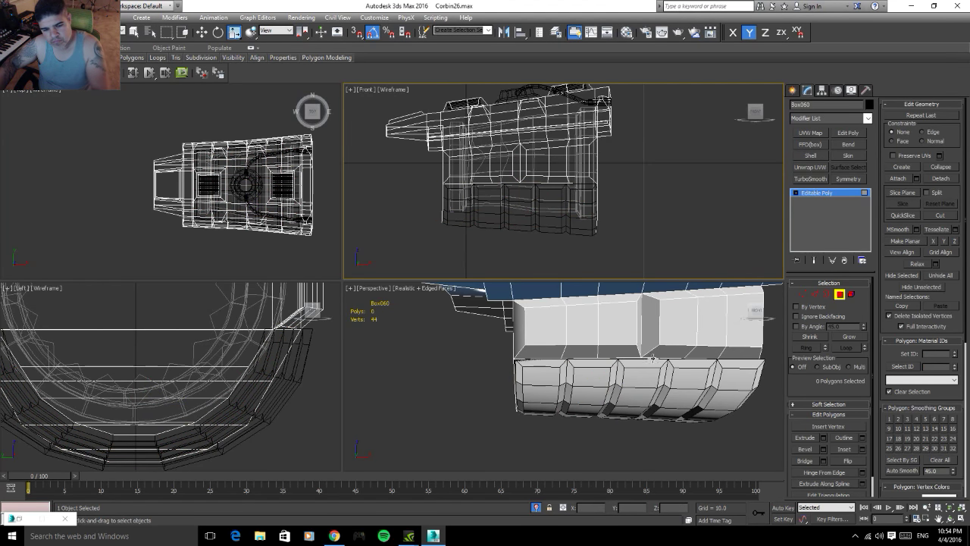
- Attach the lower hull part to Box060, giving 459 polys and 490 verts
{"action": "left_click", "coordinate": [840, 294]}
{"action": "mouse_move", "coordinate": [561, 356]}
{"action": "middle_mouse_down", "text": "alt"}
{"action": "mouse_move", "coordinate": [580, 392]}
{"action": "mouse_move", "coordinate": [525, 379]}
{"action": "mouse_move", "coordinate": [582, 386]}
{"action": "middle_mouse_up", "text": "alt"}
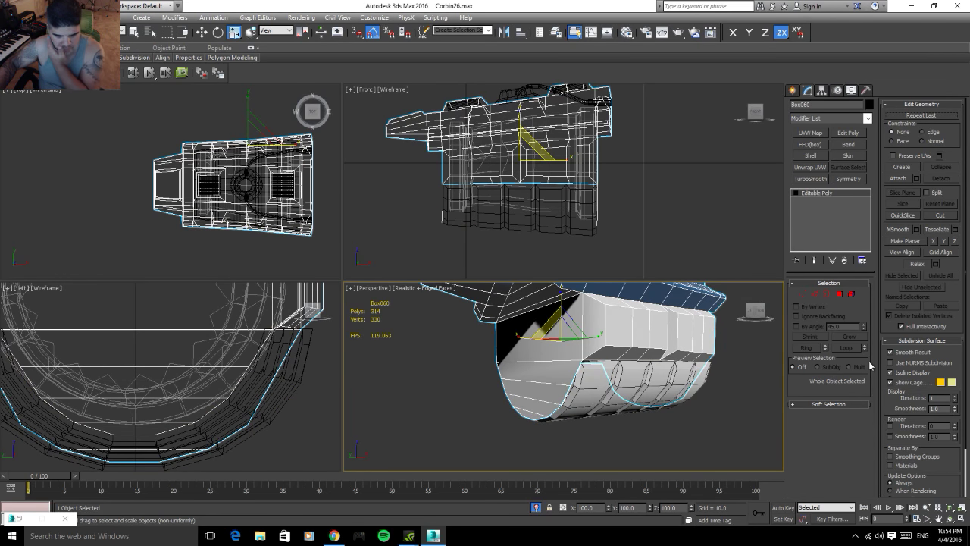
{"action": "left_click", "coordinate": [898, 179]}
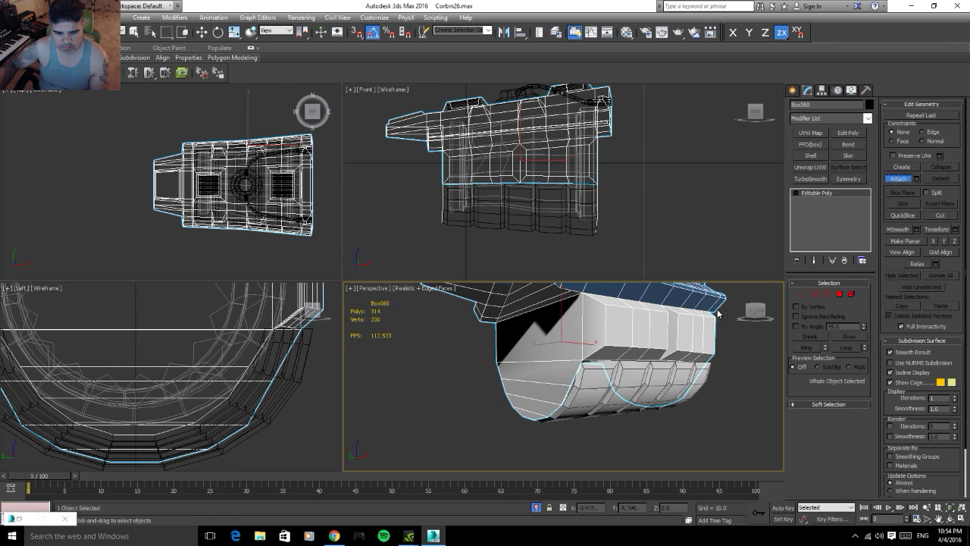
{"action": "left_click", "coordinate": [591, 384]}
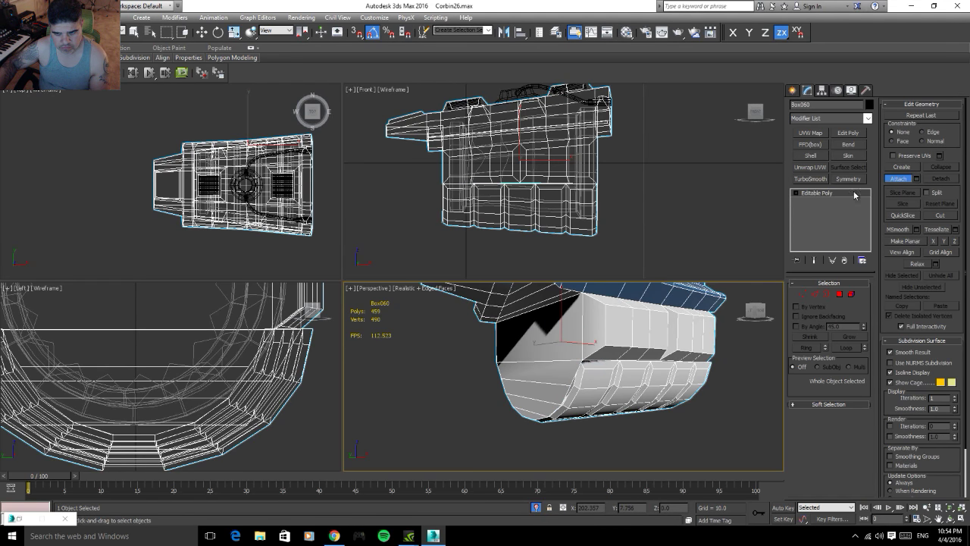
{"action": "left_click", "coordinate": [899, 181]}
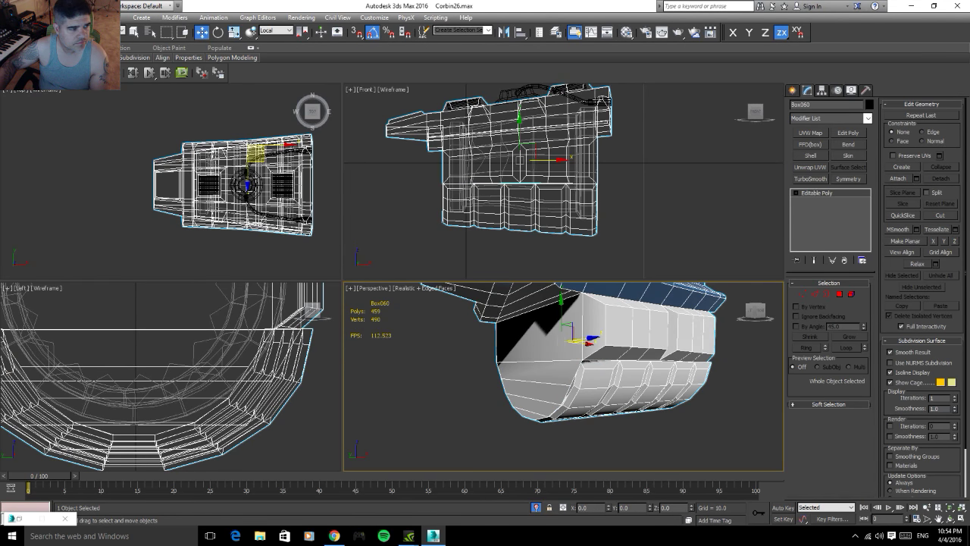
- Save the scene file
{"action": "left_click", "coordinate": [14, 11]}
{"action": "left_click", "coordinate": [35, 106]}
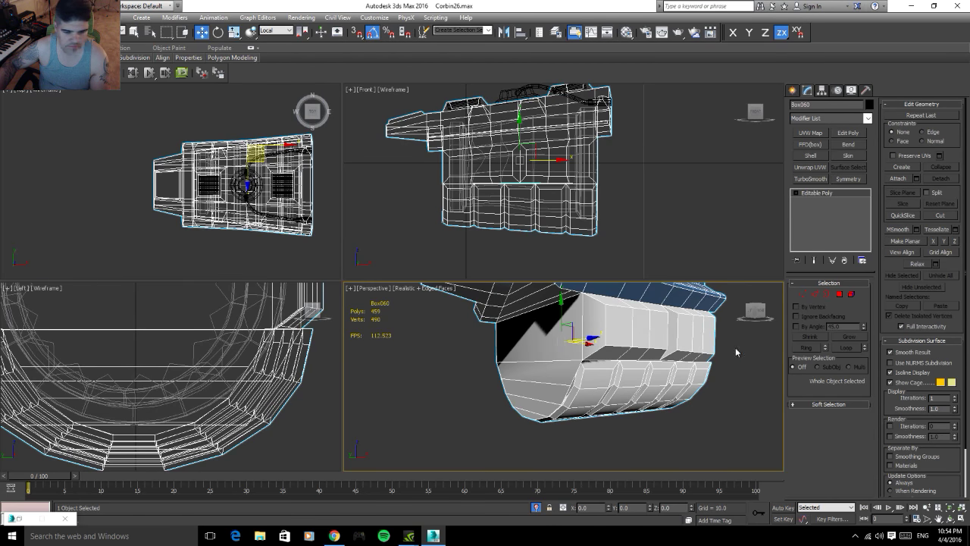
{"action": "left_click", "coordinate": [803, 293]}
- Turn on Vertex/Endpoint snapping, constrained to XY, and snap the first underside vertex onto its neighbour
{"action": "scroll", "coordinate": [588, 362], "scroll_direction": "up", "scroll_amount": 4}
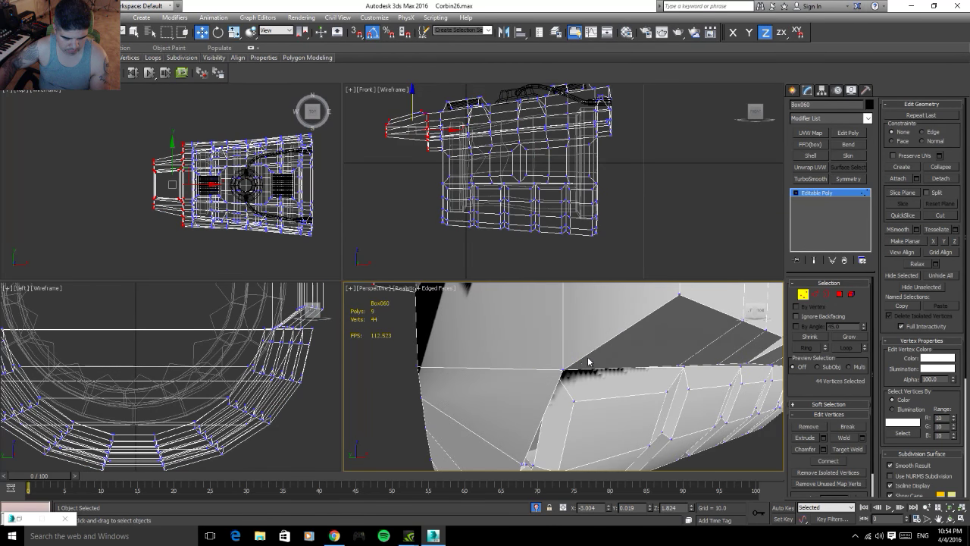
{"action": "left_click", "coordinate": [565, 370]}
{"action": "left_click", "coordinate": [566, 364]}
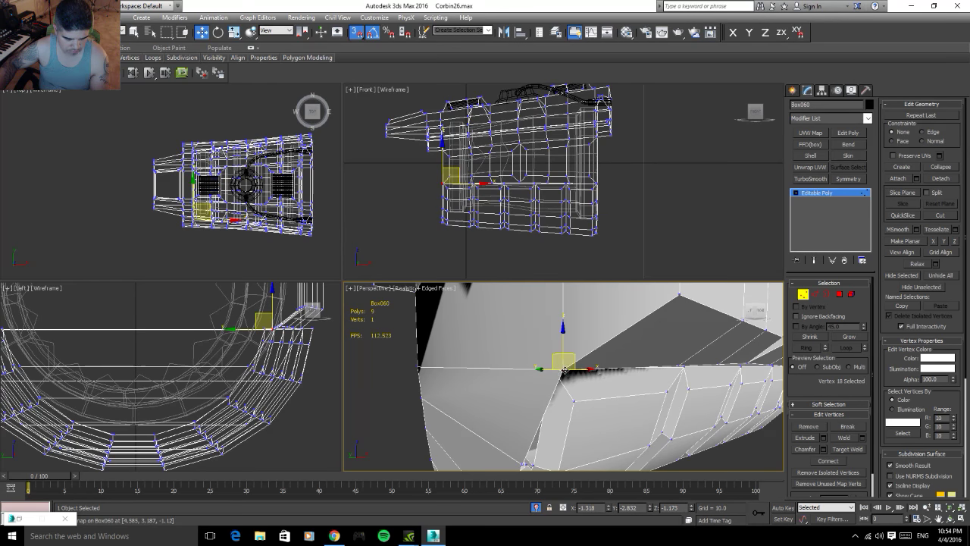
{"action": "right_click", "coordinate": [356, 32]}
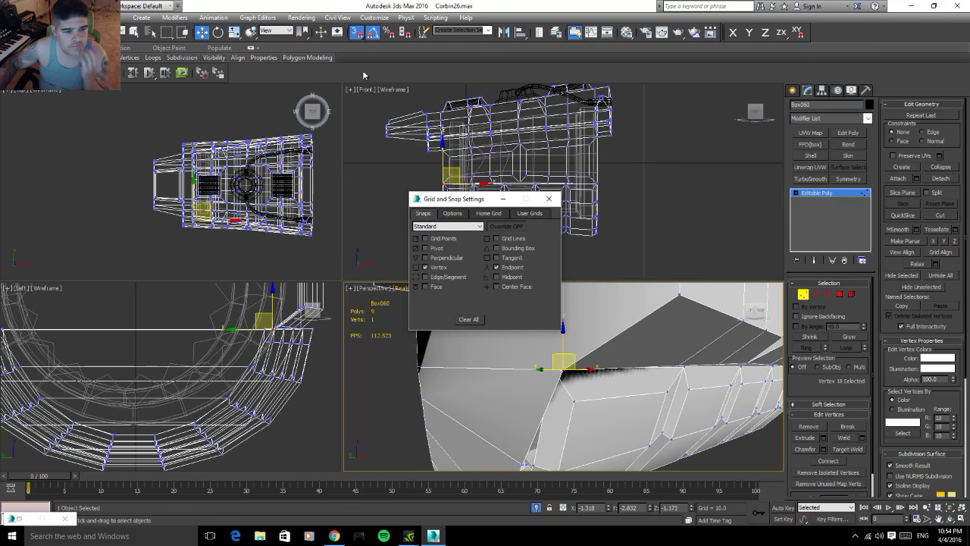
{"action": "left_click", "coordinate": [598, 326]}
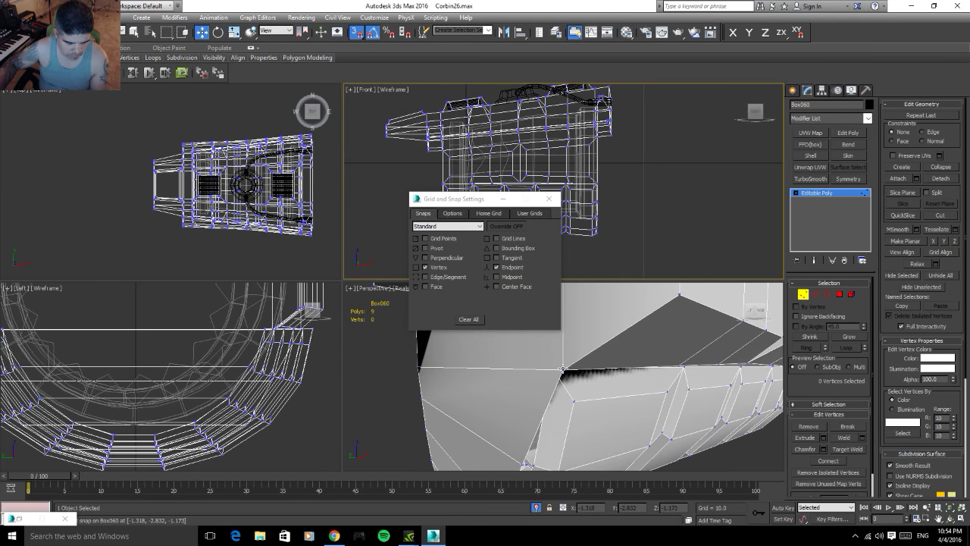
{"action": "left_click", "coordinate": [565, 370]}
{"action": "left_click_drag", "start_coordinate": [564, 370], "coordinate": [551, 367]}
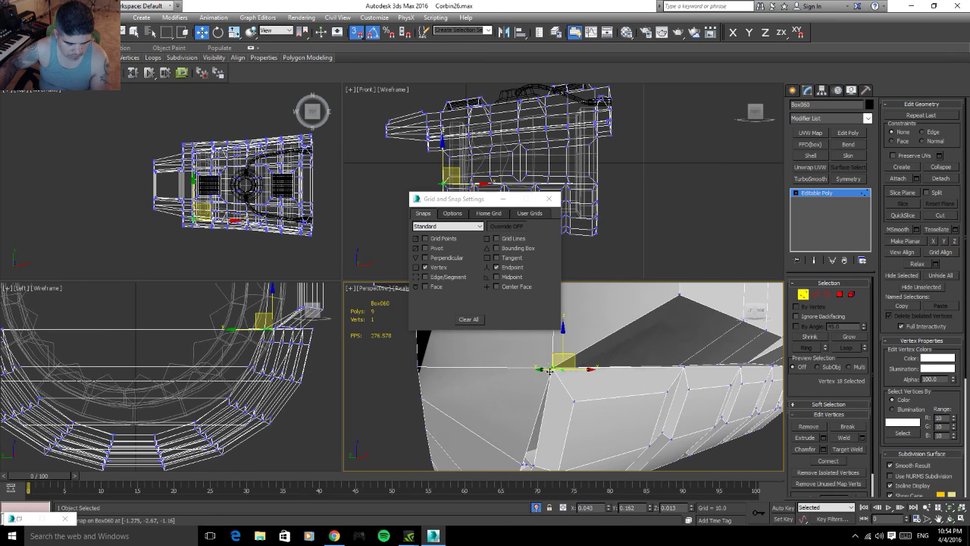
{"action": "middle_click_drag", "start_coordinate": [550, 367], "coordinate": [591, 379], "text": "alt"}
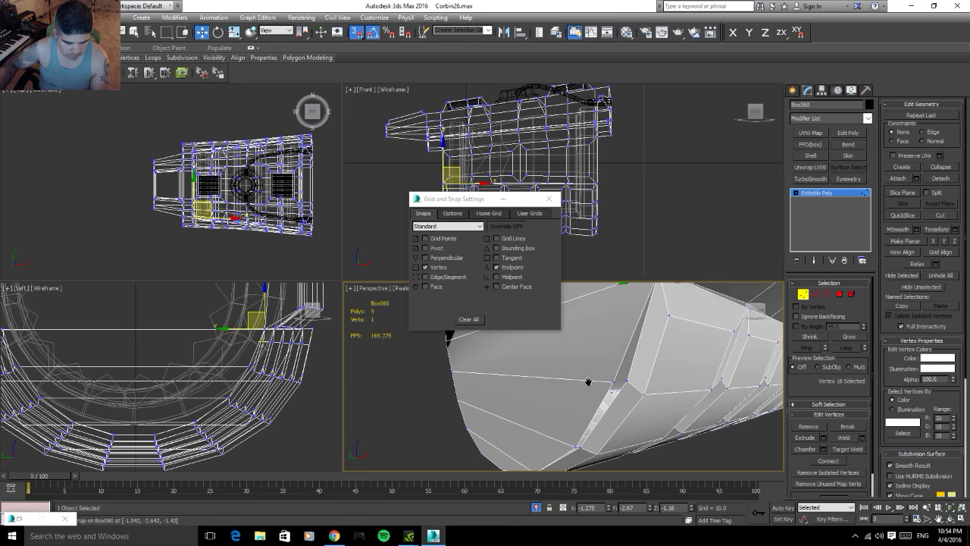
{"action": "left_click", "coordinate": [550, 200]}
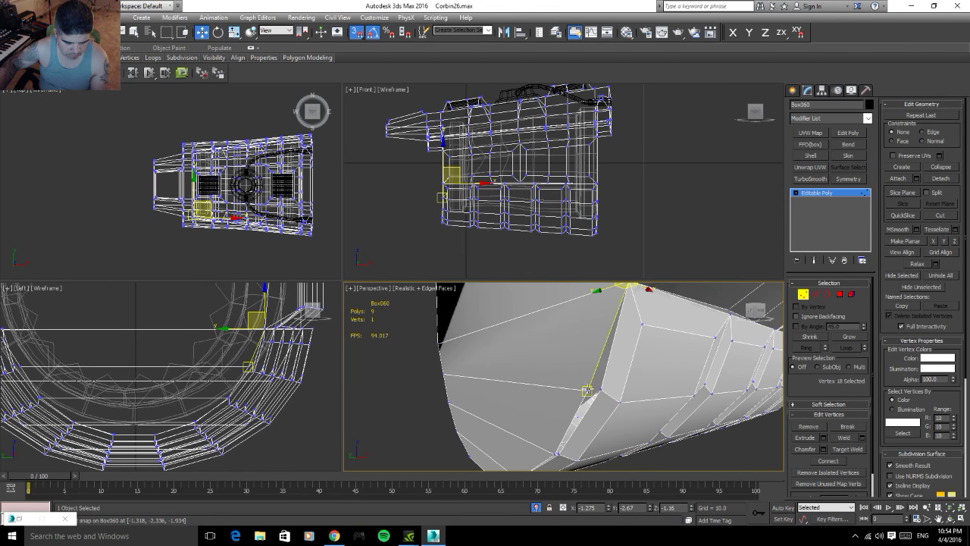
- Snap two more vertices near the hull's lower edge into place
{"action": "left_click", "coordinate": [589, 384]}
{"action": "left_click_drag", "start_coordinate": [599, 385], "coordinate": [621, 425]}
{"action": "mouse_move", "coordinate": [621, 426]}
{"action": "middle_mouse_down", "text": "alt"}
{"action": "mouse_move", "coordinate": [649, 433]}
{"action": "mouse_move", "coordinate": [587, 426]}
{"action": "mouse_move", "coordinate": [638, 417]}
{"action": "middle_mouse_up", "text": "alt"}
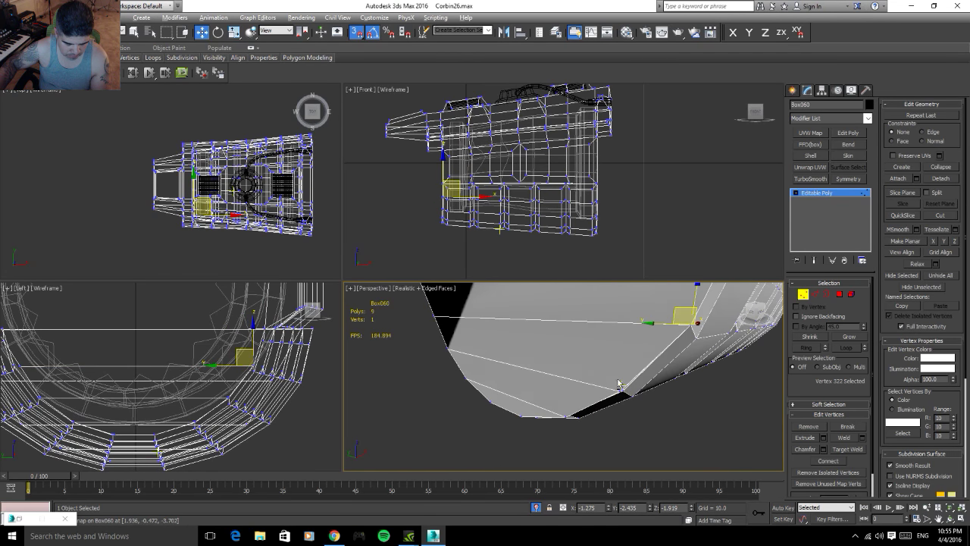
{"action": "left_click", "coordinate": [629, 400]}
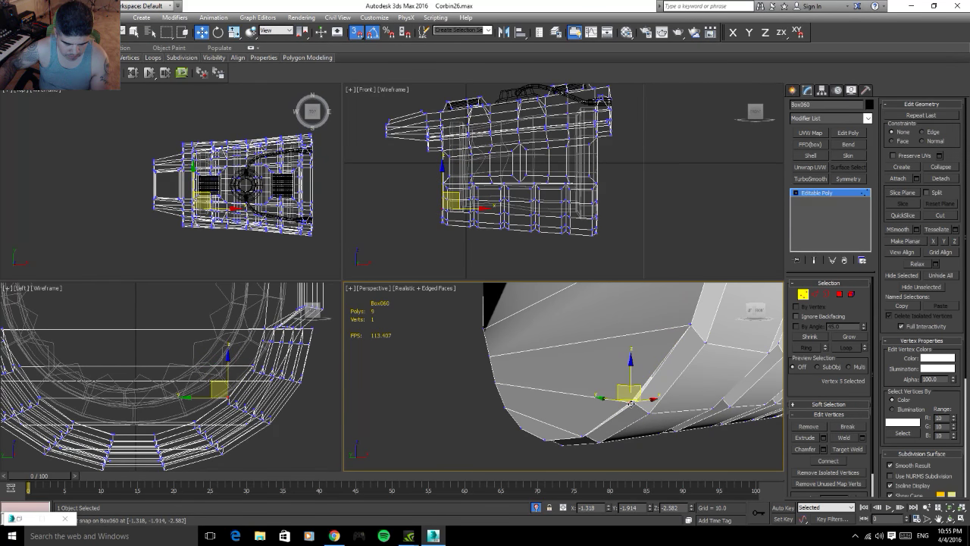
{"action": "left_click_drag", "start_coordinate": [629, 402], "coordinate": [591, 419]}
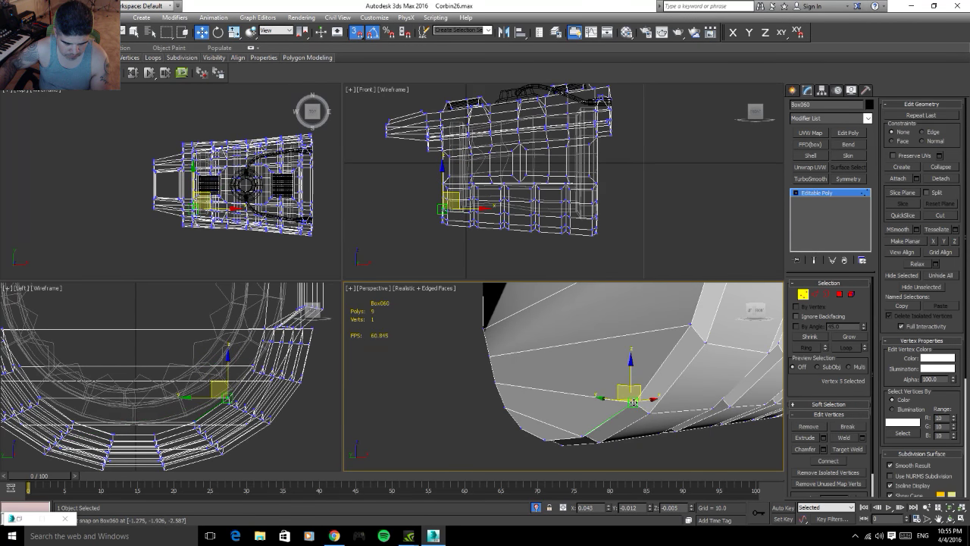
{"action": "scroll", "coordinate": [591, 419], "scroll_direction": "up", "scroll_amount": 2}
{"action": "scroll", "coordinate": [596, 400], "scroll_direction": "up", "scroll_amount": 3}
{"action": "mouse_move", "coordinate": [617, 445]}
{"action": "middle_mouse_down", "text": "alt"}
{"action": "mouse_move", "coordinate": [656, 418]}
{"action": "mouse_move", "coordinate": [630, 387]}
{"action": "mouse_move", "coordinate": [705, 455]}
{"action": "mouse_move", "coordinate": [656, 371]}
{"action": "middle_mouse_up", "text": "alt"}
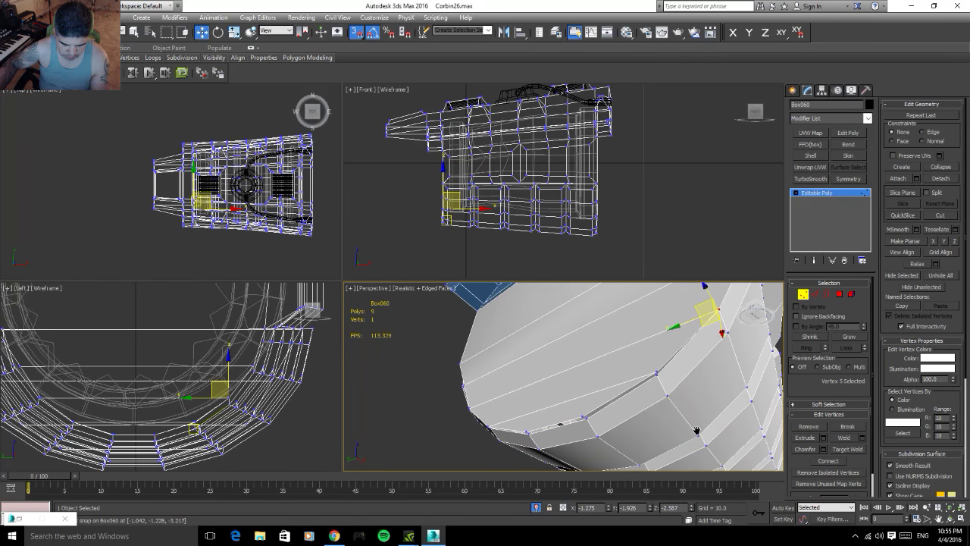
{"action": "left_click", "coordinate": [656, 371]}
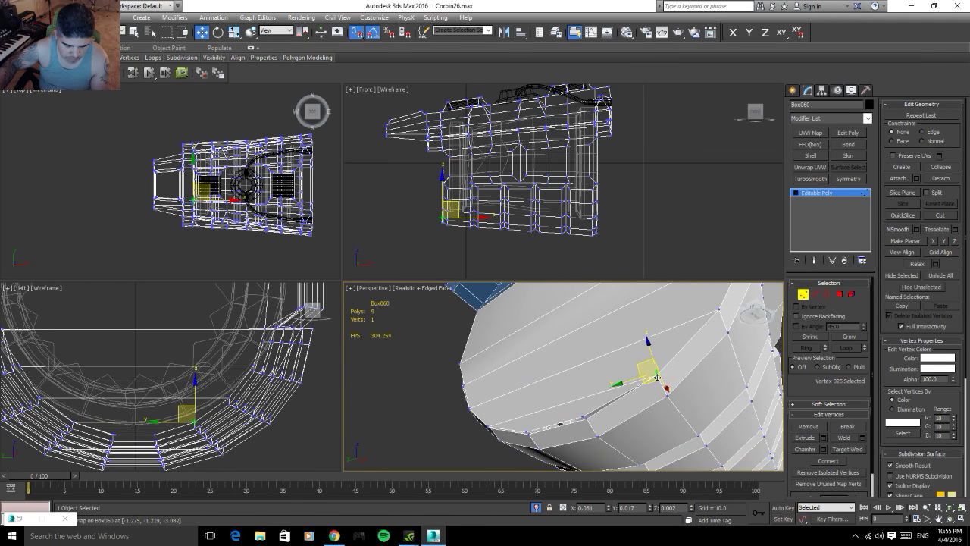
{"action": "left_click", "coordinate": [581, 416]}
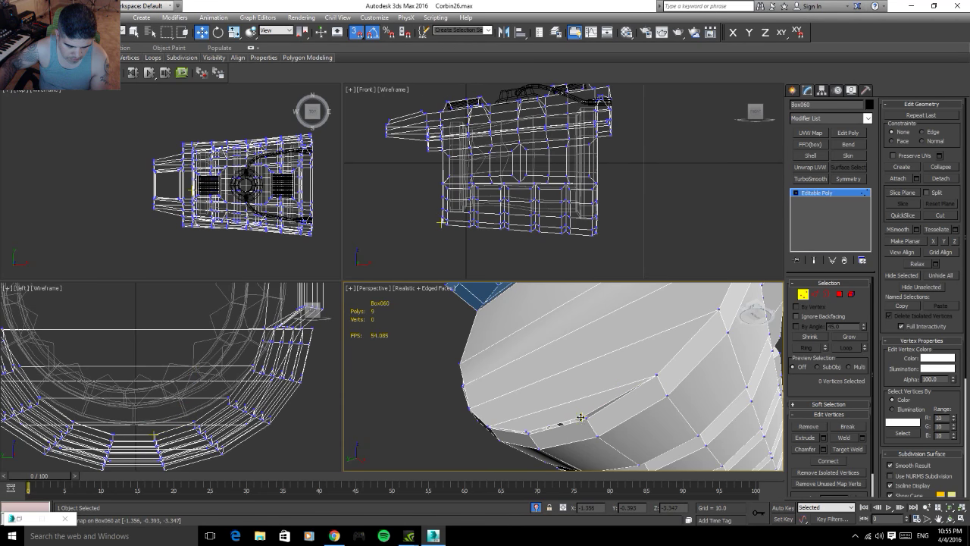
- Snap the adjacent lower-edge vertices onto their neighbouring points
{"action": "left_click", "coordinate": [581, 417]}
{"action": "middle_click_drag", "start_coordinate": [581, 417], "coordinate": [618, 439], "text": "alt"}
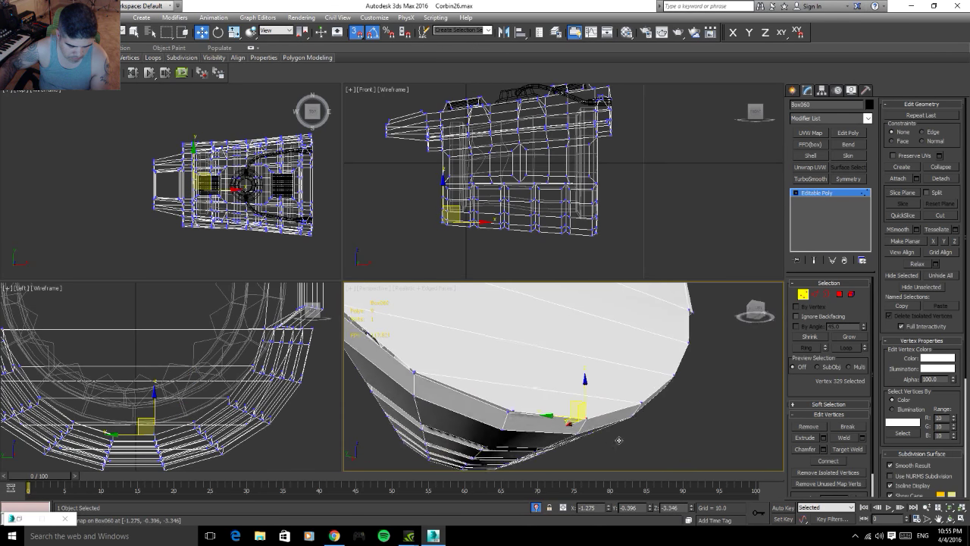
{"action": "left_click", "coordinate": [512, 413]}
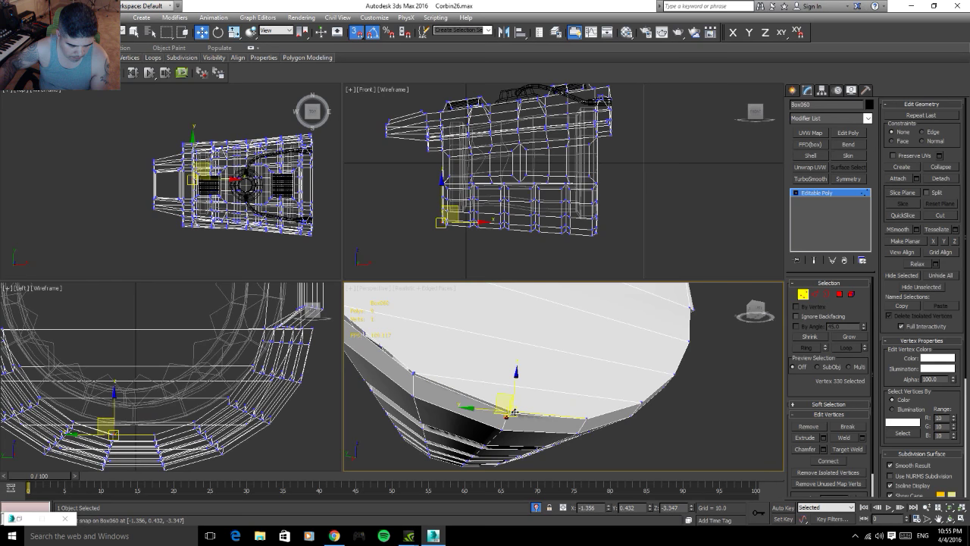
{"action": "left_click_drag", "start_coordinate": [514, 413], "coordinate": [509, 414]}
{"action": "mouse_move", "coordinate": [455, 370]}
{"action": "middle_mouse_down", "text": "alt"}
{"action": "mouse_move", "coordinate": [461, 351]}
{"action": "mouse_move", "coordinate": [556, 402]}
{"action": "mouse_move", "coordinate": [595, 408]}
{"action": "mouse_move", "coordinate": [584, 389]}
{"action": "middle_mouse_up", "text": "alt"}
{"action": "left_click", "coordinate": [542, 412]}
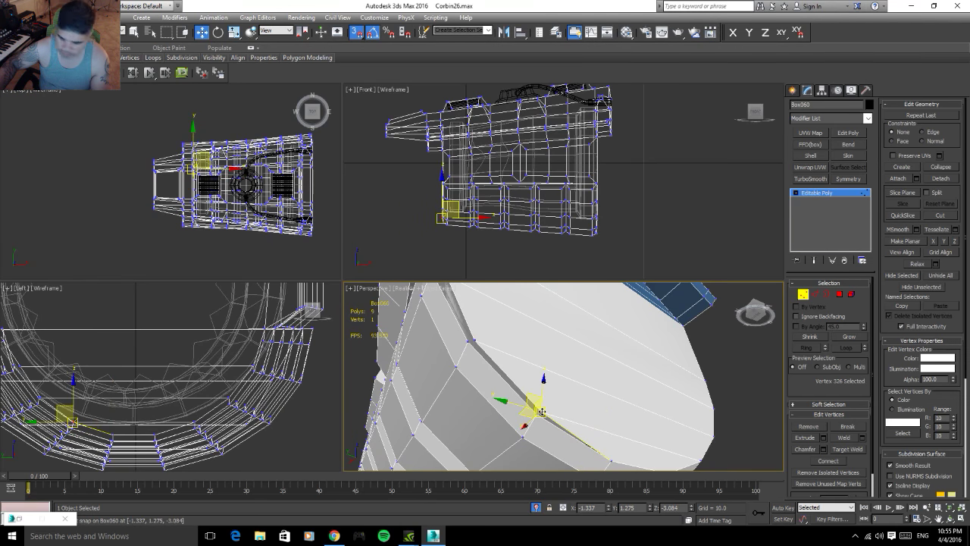
{"action": "left_click_drag", "start_coordinate": [541, 411], "coordinate": [530, 401]}
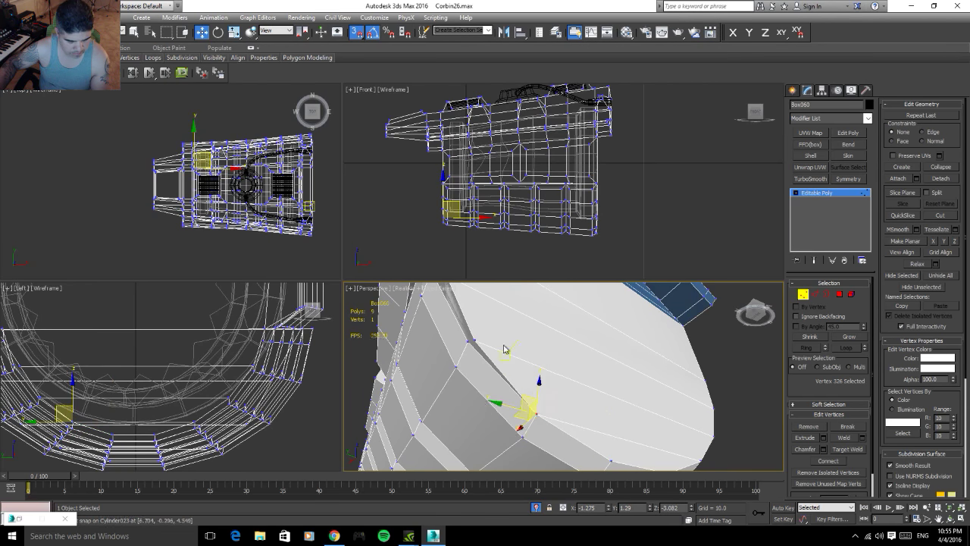
{"action": "mouse_move", "coordinate": [504, 346]}
{"action": "middle_mouse_down", "text": "alt"}
{"action": "mouse_move", "coordinate": [511, 321]}
{"action": "mouse_move", "coordinate": [520, 335]}
{"action": "middle_mouse_up", "text": "alt"}
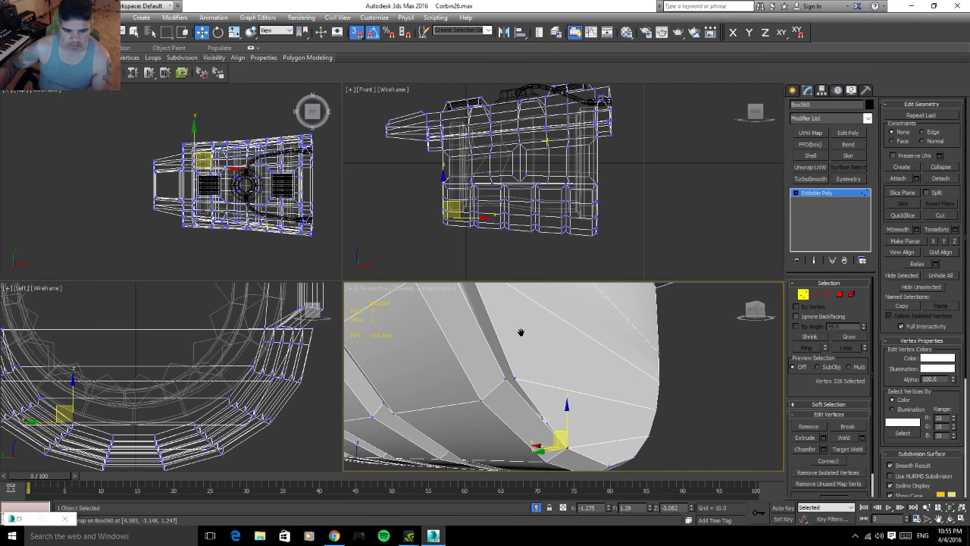
{"action": "left_click", "coordinate": [514, 377]}
{"action": "mouse_move", "coordinate": [526, 336]}
{"action": "middle_mouse_down"}
{"action": "mouse_move", "coordinate": [549, 357]}
{"action": "mouse_move", "coordinate": [552, 397]}
{"action": "middle_mouse_up"}
{"action": "left_click_drag", "start_coordinate": [551, 396], "coordinate": [528, 391]}
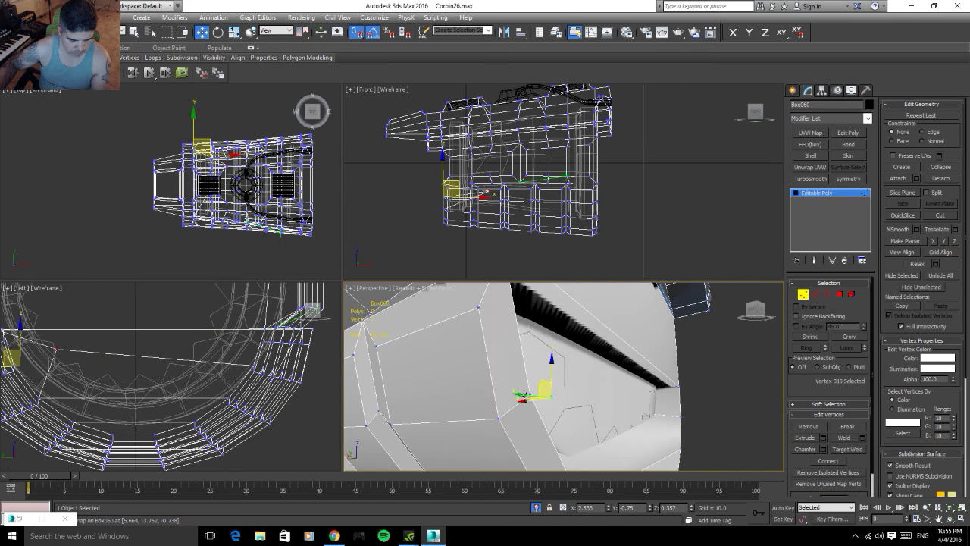
{"action": "left_click_drag", "start_coordinate": [529, 392], "coordinate": [563, 408]}
- Undo a stretched vertex move and pick a vertex near the rear panel
{"action": "scroll", "coordinate": [563, 407], "scroll_direction": "down", "scroll_amount": 5}
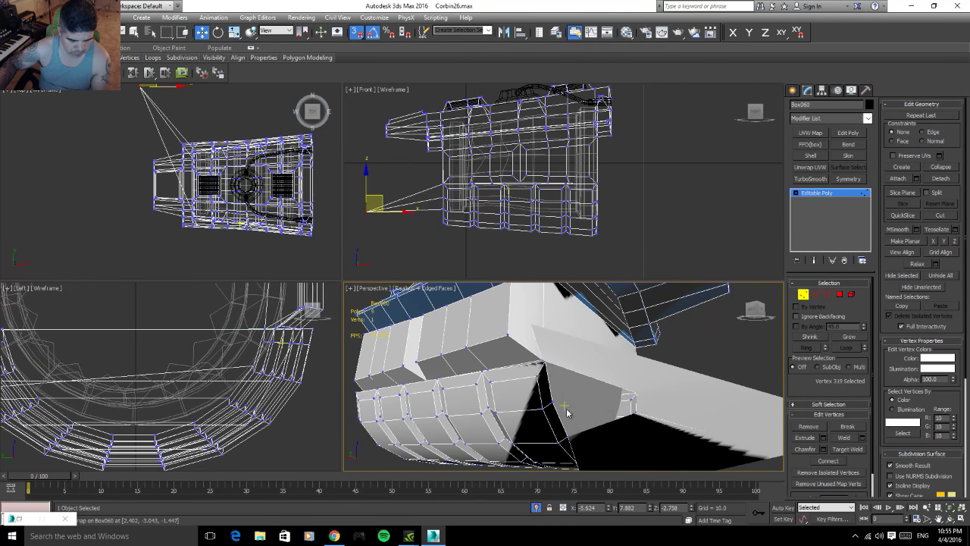
{"action": "scroll", "coordinate": [576, 409], "scroll_direction": "down", "scroll_amount": 3}
{"action": "scroll", "coordinate": [591, 405], "scroll_direction": "down", "scroll_amount": 2}
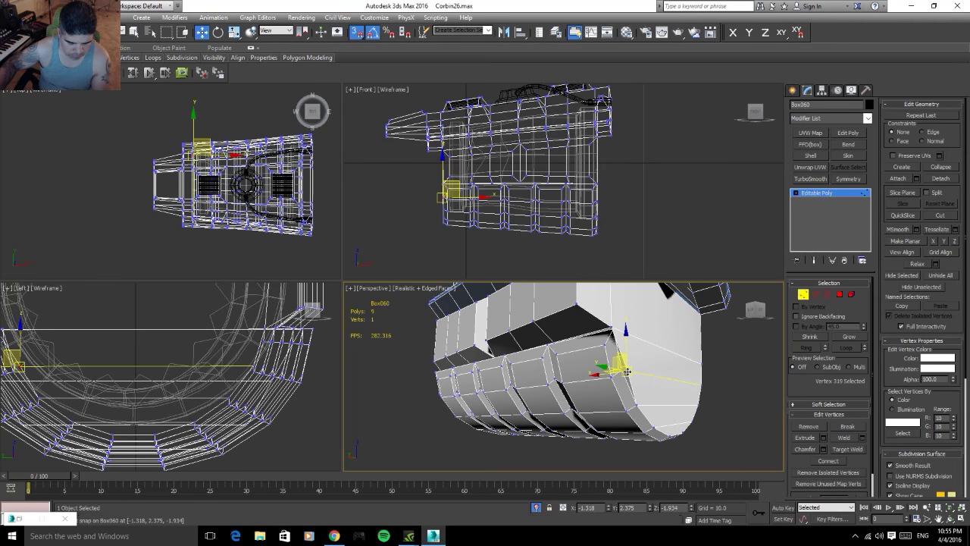
{"action": "left_click_drag", "start_coordinate": [625, 369], "coordinate": [621, 366]}
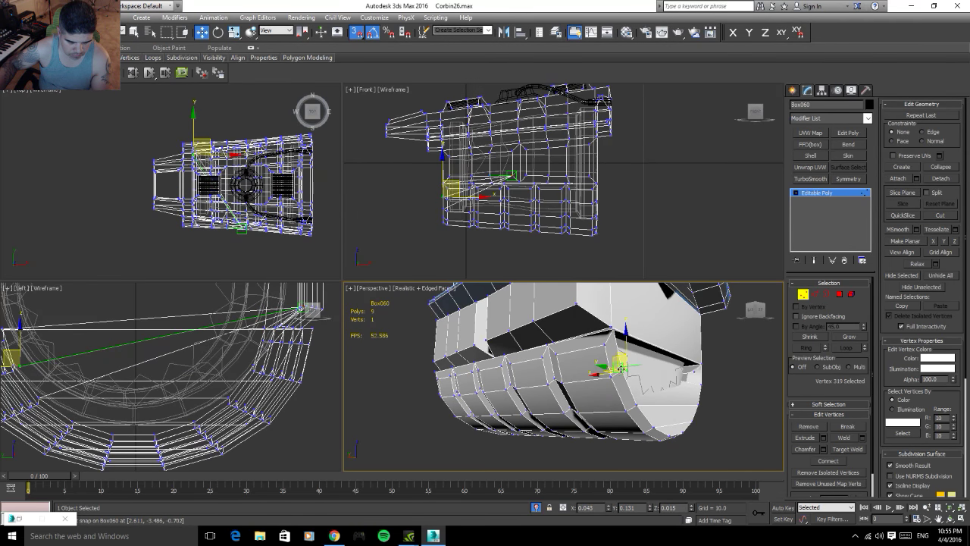
{"action": "key", "text": "ctrl+z"}
{"action": "mouse_move", "coordinate": [621, 368]}
{"action": "middle_mouse_down", "text": "alt"}
{"action": "mouse_move", "coordinate": [598, 317]}
{"action": "mouse_move", "coordinate": [576, 326]}
{"action": "middle_mouse_up", "text": "alt"}
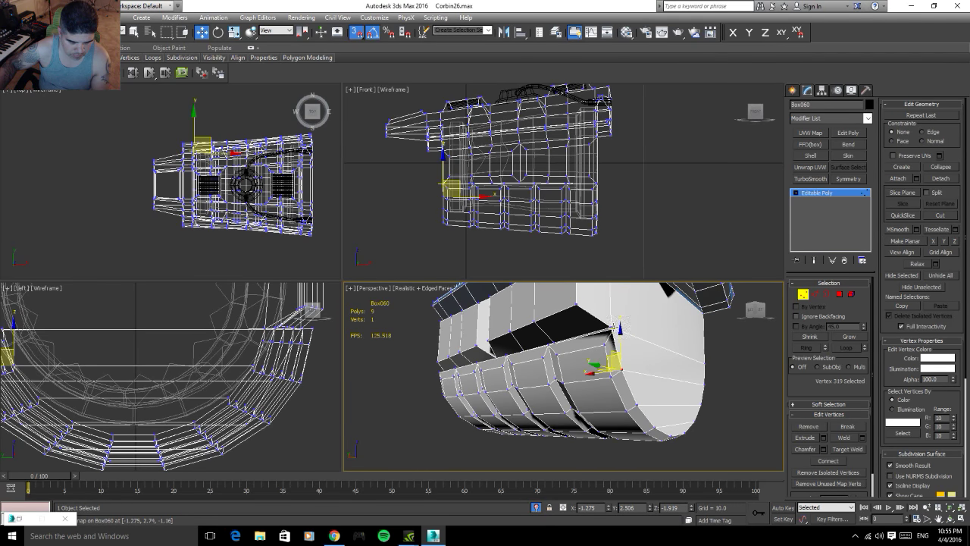
{"action": "left_click", "coordinate": [611, 328]}
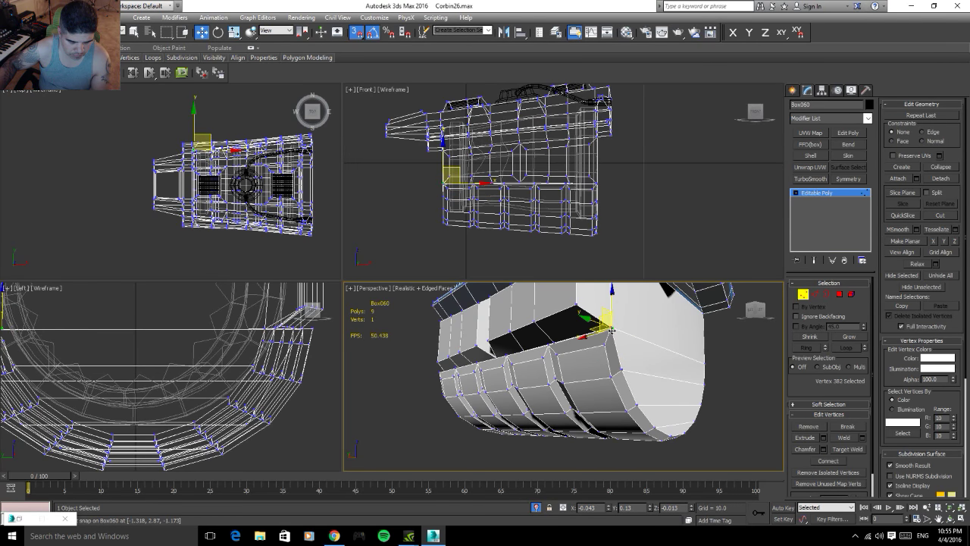
- From a level side view, snap two more underside vertices onto neighbouring points
{"action": "scroll", "coordinate": [645, 336], "scroll_direction": "up", "scroll_amount": 3}
{"action": "mouse_move", "coordinate": [644, 335]}
{"action": "middle_mouse_down", "text": "alt"}
{"action": "mouse_move", "coordinate": [697, 361]}
{"action": "mouse_move", "coordinate": [710, 355]}
{"action": "mouse_move", "coordinate": [432, 391]}
{"action": "mouse_move", "coordinate": [536, 365]}
{"action": "mouse_move", "coordinate": [596, 318]}
{"action": "mouse_move", "coordinate": [589, 311]}
{"action": "middle_mouse_up", "text": "alt"}
{"action": "scroll", "coordinate": [433, 391], "scroll_direction": "up", "scroll_amount": 2}
{"action": "scroll", "coordinate": [598, 308], "scroll_direction": "up", "scroll_amount": 1}
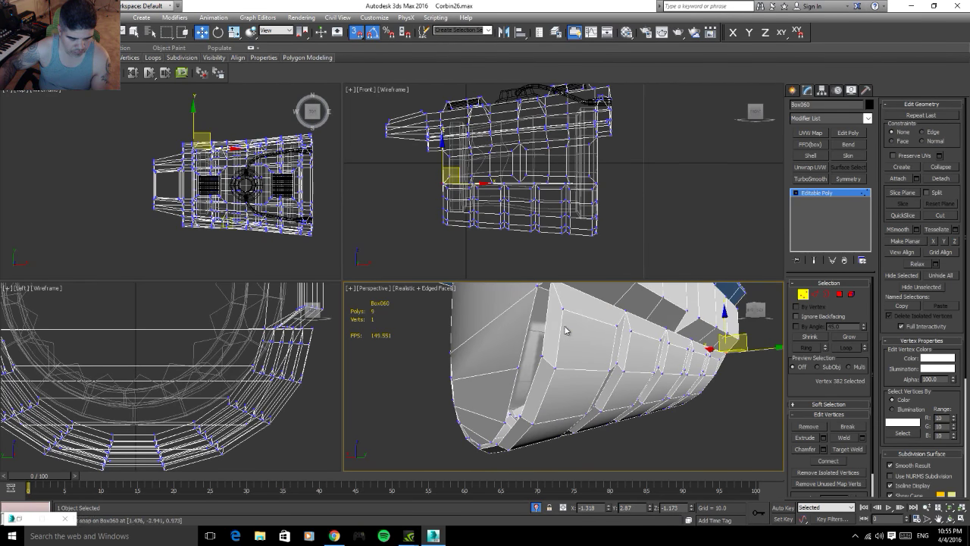
{"action": "scroll", "coordinate": [565, 331], "scroll_direction": "up", "scroll_amount": 1}
{"action": "scroll", "coordinate": [565, 331], "scroll_direction": "down", "scroll_amount": 3}
{"action": "scroll", "coordinate": [561, 332], "scroll_direction": "up", "scroll_amount": 3}
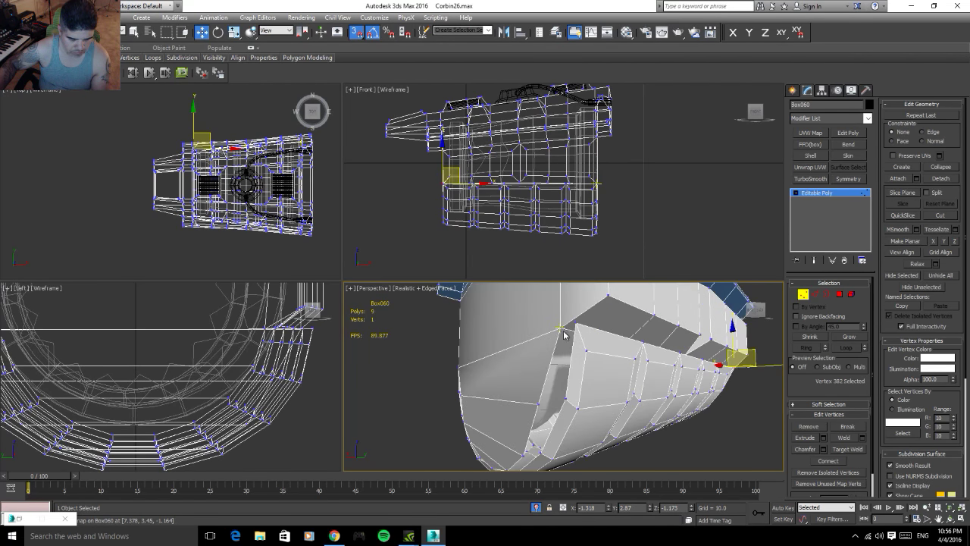
{"action": "left_click", "coordinate": [575, 325]}
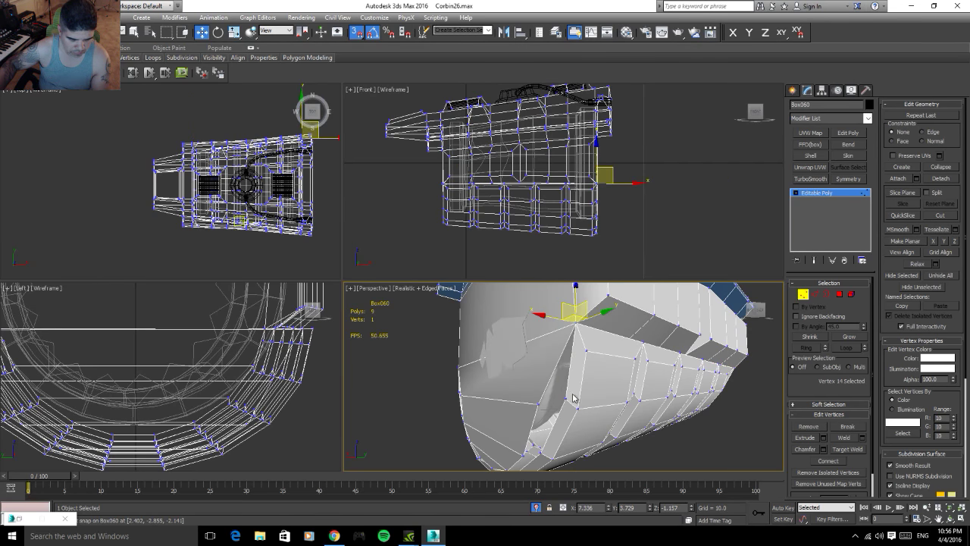
{"action": "left_click", "coordinate": [537, 402]}
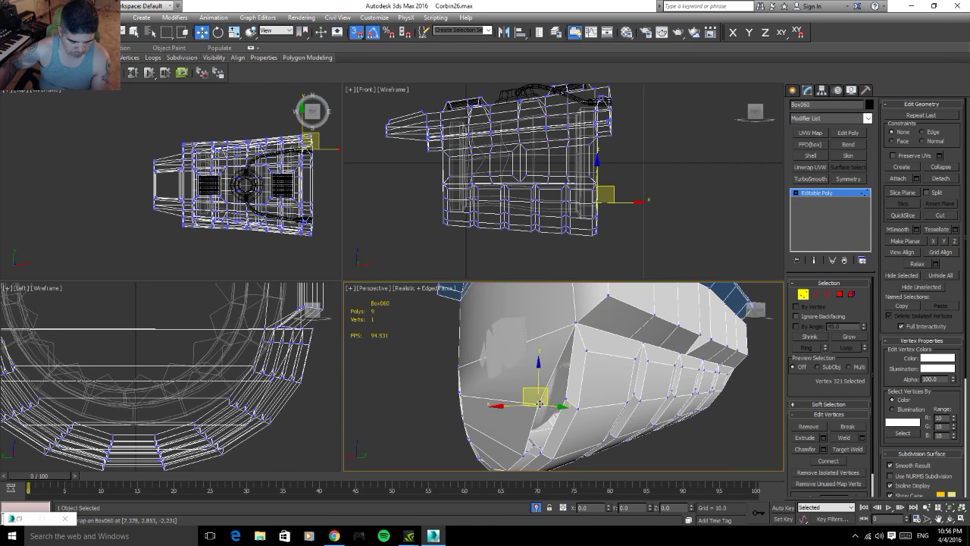
{"action": "middle_click_drag", "start_coordinate": [564, 399], "coordinate": [588, 391], "text": "alt"}
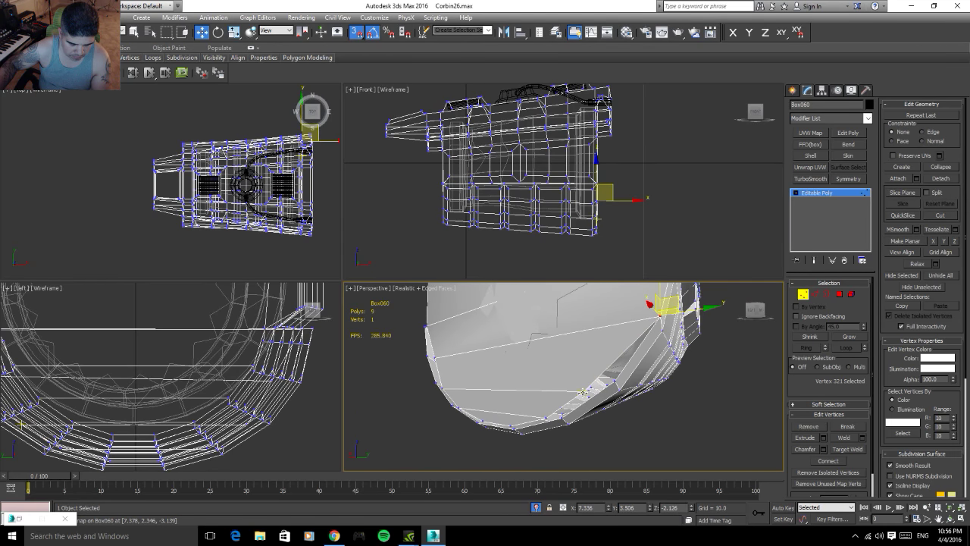
{"action": "left_click", "coordinate": [583, 391]}
{"action": "left_click_drag", "start_coordinate": [614, 385], "coordinate": [604, 433]}
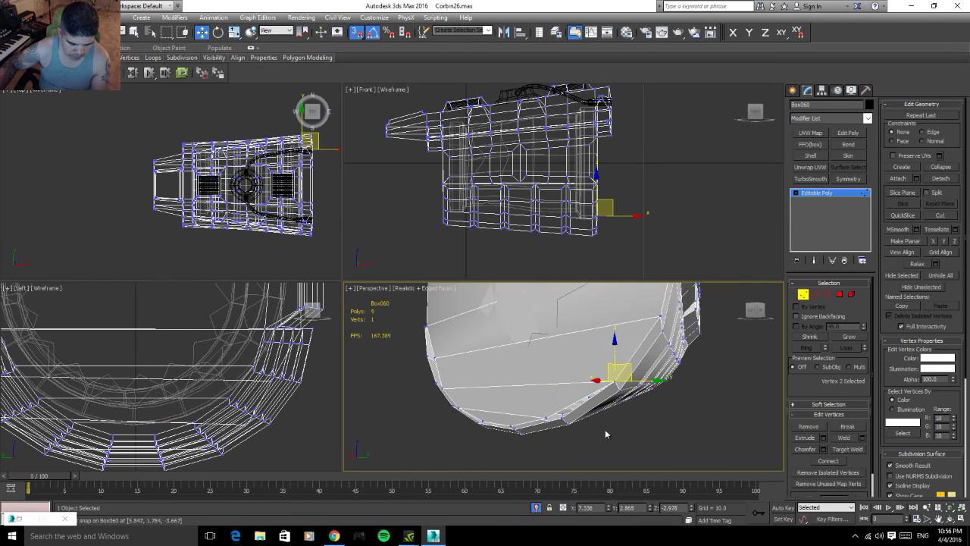
{"action": "middle_click_drag", "start_coordinate": [604, 433], "coordinate": [548, 429], "text": "alt"}
{"action": "left_click_drag", "start_coordinate": [526, 429], "coordinate": [598, 449]}
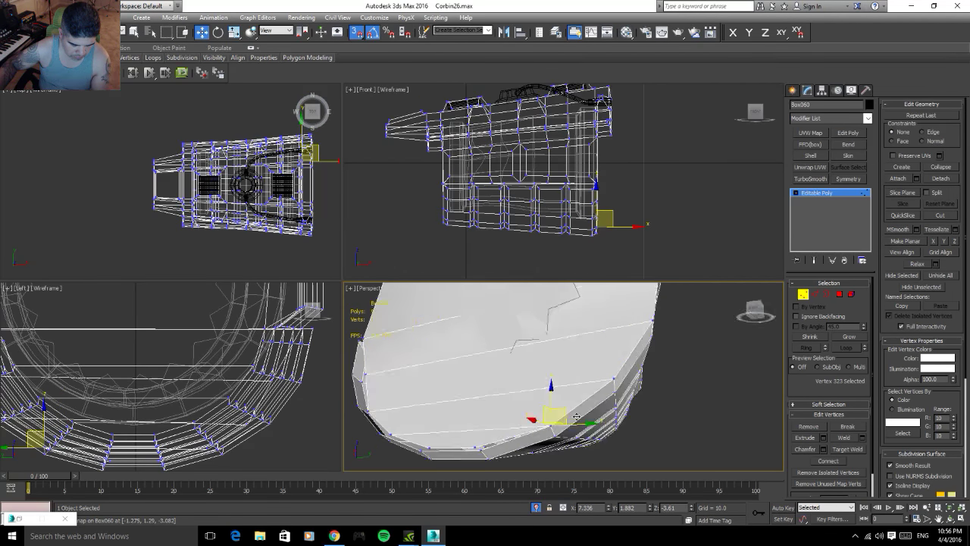
{"action": "middle_click_drag", "start_coordinate": [598, 449], "coordinate": [571, 426], "text": "alt"}
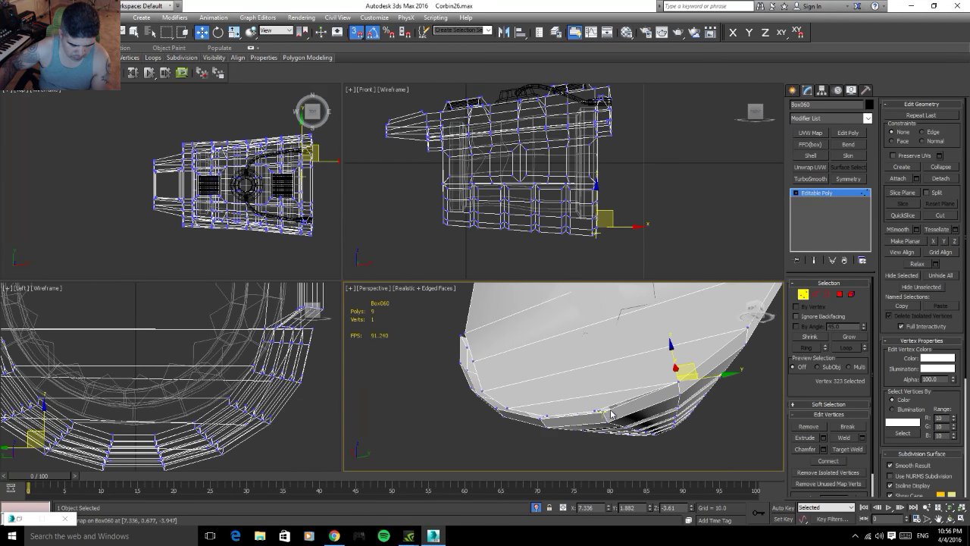
- Maximize the 3D view and nudge a lower-edge vertex into place
{"action": "left_click", "coordinate": [962, 521]}
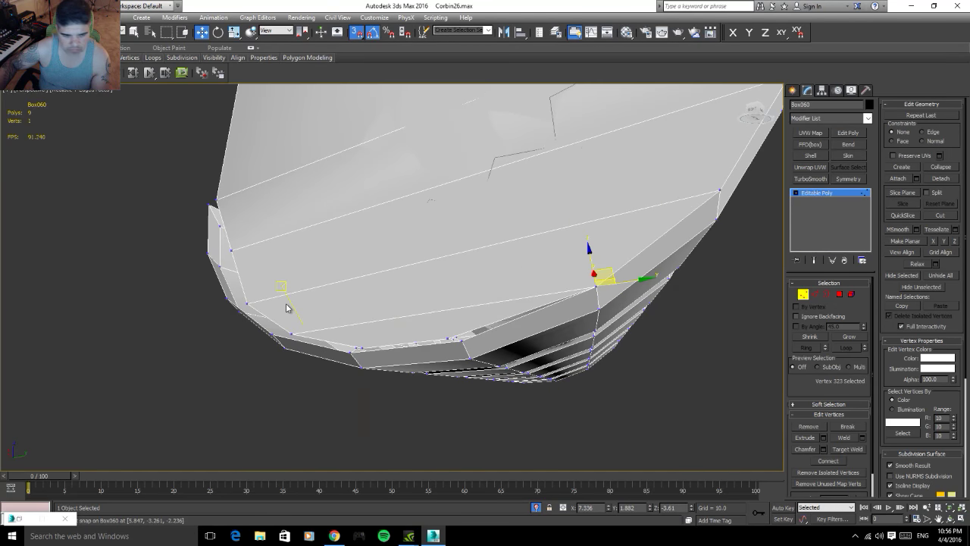
{"action": "left_click", "coordinate": [447, 337]}
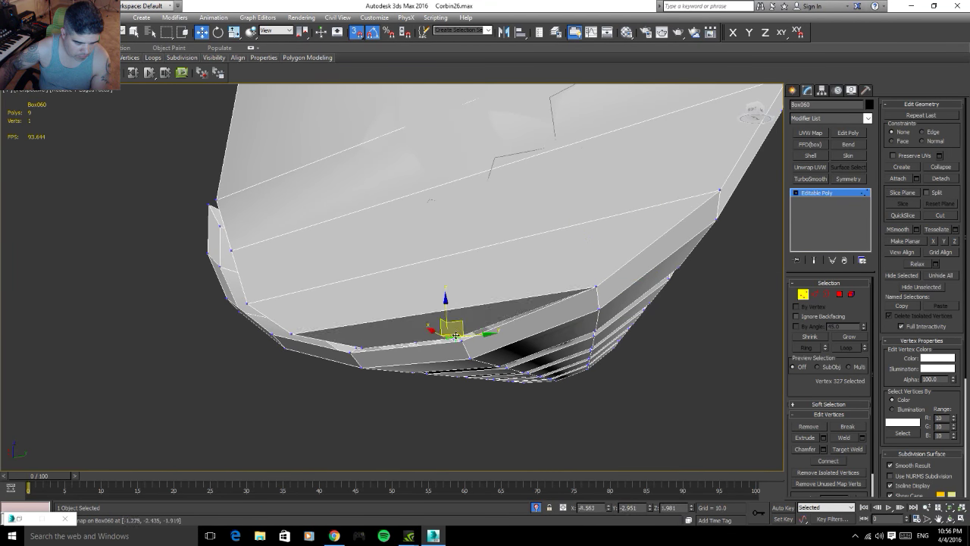
{"action": "left_click_drag", "start_coordinate": [447, 337], "coordinate": [433, 318]}
{"action": "mouse_move", "coordinate": [433, 318]}
{"action": "middle_mouse_down", "text": "alt"}
{"action": "mouse_move", "coordinate": [482, 312]}
{"action": "mouse_move", "coordinate": [364, 328]}
{"action": "middle_mouse_up", "text": "alt"}
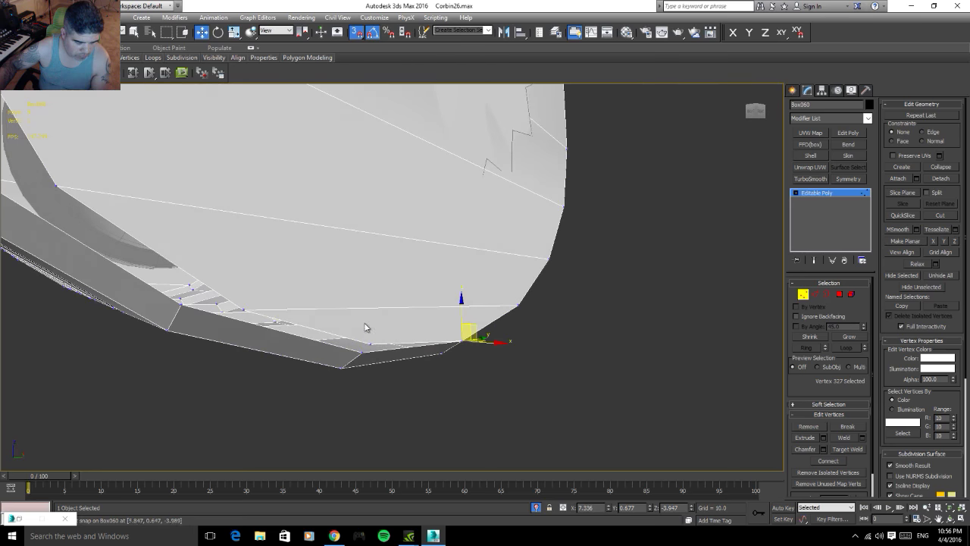
{"action": "left_click", "coordinate": [370, 345]}
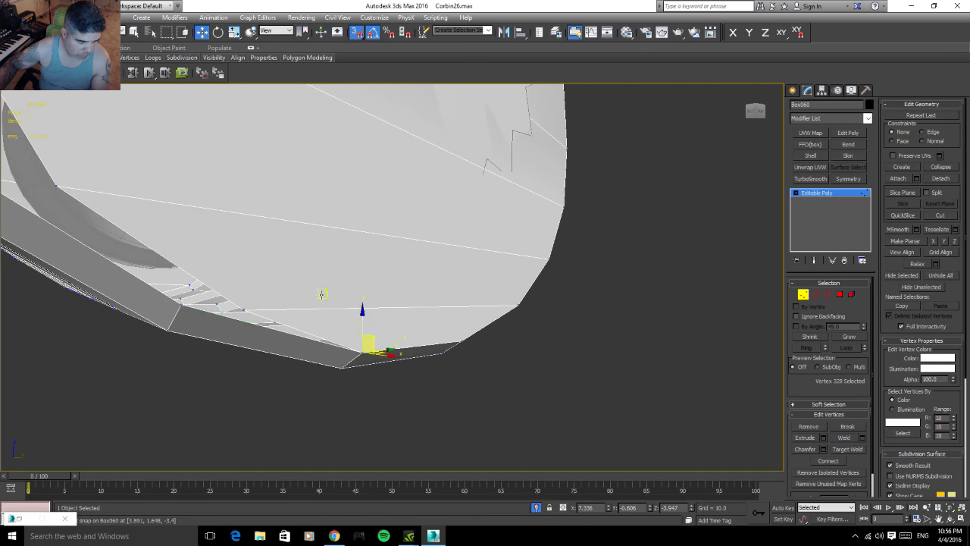
{"action": "middle_click_drag", "start_coordinate": [323, 292], "coordinate": [381, 317]}
- Snap stray vertices on the inner steps onto neighbouring edge points
{"action": "left_click", "coordinate": [440, 368]}
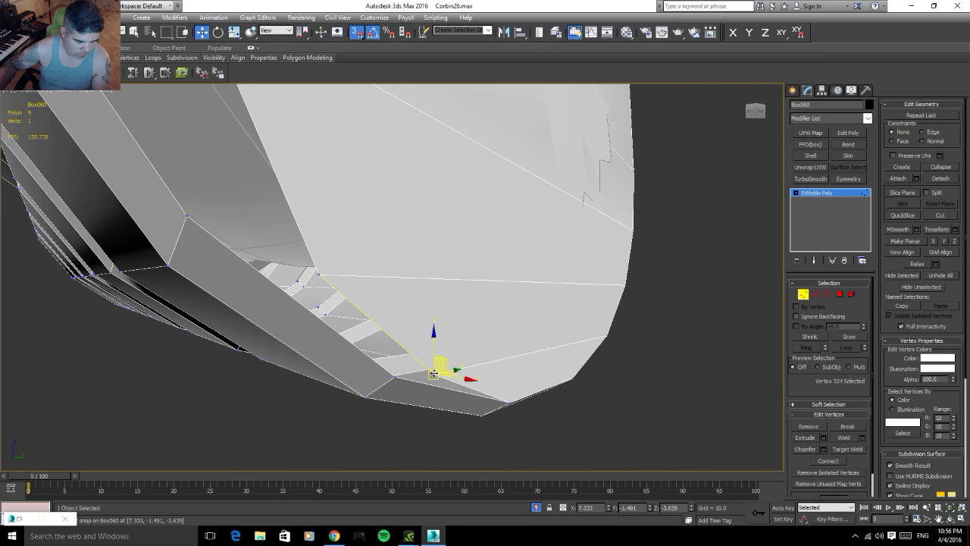
{"action": "left_click_drag", "start_coordinate": [435, 371], "coordinate": [403, 374]}
{"action": "mouse_move", "coordinate": [403, 374]}
{"action": "middle_mouse_down", "text": "alt"}
{"action": "mouse_move", "coordinate": [444, 396]}
{"action": "mouse_move", "coordinate": [455, 386]}
{"action": "middle_mouse_up", "text": "alt"}
{"action": "left_click_drag", "start_coordinate": [432, 374], "coordinate": [445, 368]}
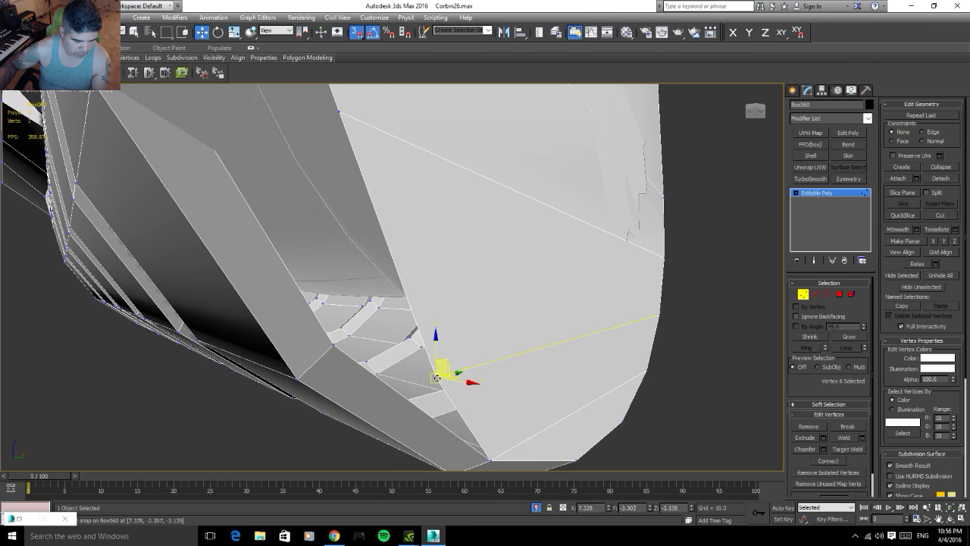
{"action": "mouse_move", "coordinate": [444, 368]}
{"action": "middle_mouse_down", "text": "alt"}
{"action": "mouse_move", "coordinate": [347, 348]}
{"action": "mouse_move", "coordinate": [433, 368]}
{"action": "middle_mouse_up", "text": "alt"}
{"action": "left_click_drag", "start_coordinate": [432, 368], "coordinate": [369, 281]}
{"action": "mouse_move", "coordinate": [368, 281]}
{"action": "middle_mouse_down", "text": "alt"}
{"action": "mouse_move", "coordinate": [408, 315]}
{"action": "mouse_move", "coordinate": [329, 388]}
{"action": "mouse_move", "coordinate": [394, 383]}
{"action": "middle_mouse_up", "text": "alt"}
- Move a rounded end-face vertex up and snap its upper corner onto the adjacent corner
{"action": "left_click", "coordinate": [426, 304]}
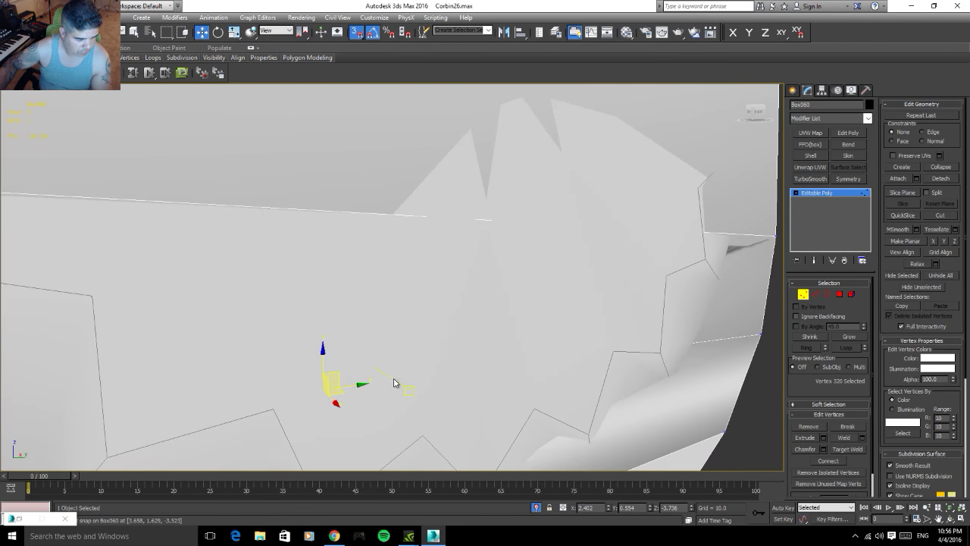
{"action": "scroll", "coordinate": [396, 383], "scroll_direction": "down", "scroll_amount": 5}
{"action": "middle_click_drag", "start_coordinate": [457, 328], "coordinate": [463, 345], "text": "alt"}
{"action": "left_click_drag", "start_coordinate": [463, 343], "coordinate": [350, 322]}
{"action": "left_click", "coordinate": [350, 265]}
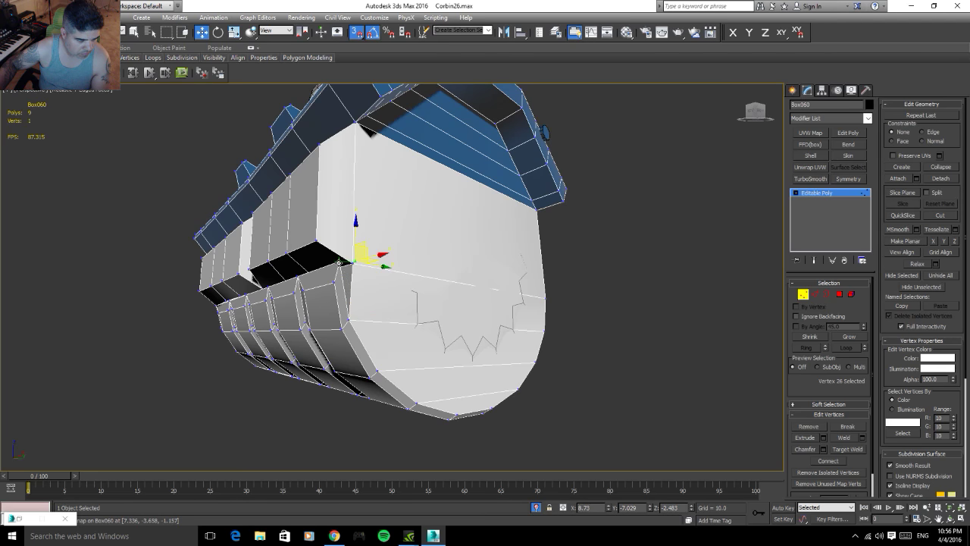
{"action": "left_click_drag", "start_coordinate": [360, 266], "coordinate": [341, 263]}
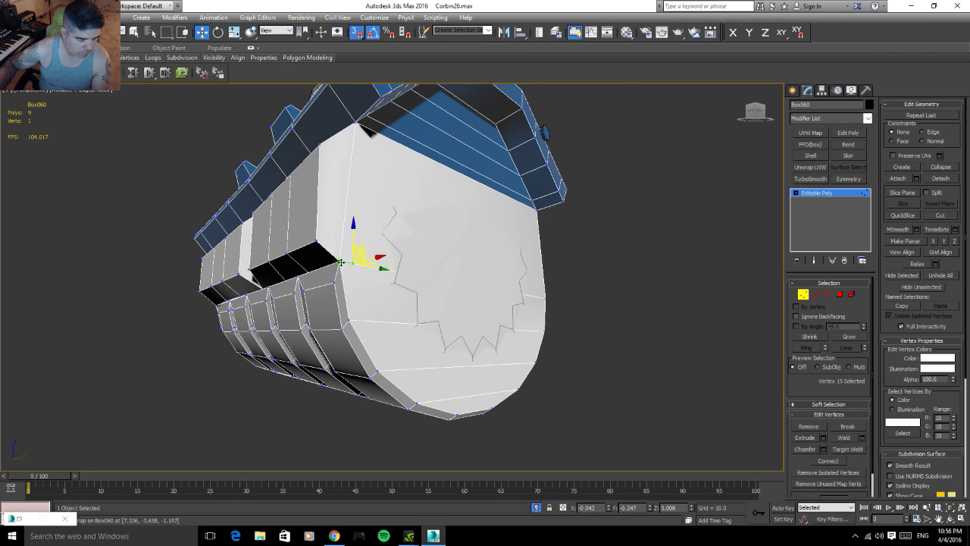
- Check the end face from several angles and save the scene
{"action": "middle_click_drag", "start_coordinate": [341, 262], "coordinate": [518, 368], "text": "alt"}
{"action": "scroll", "coordinate": [495, 368], "scroll_direction": "up", "scroll_amount": 3}
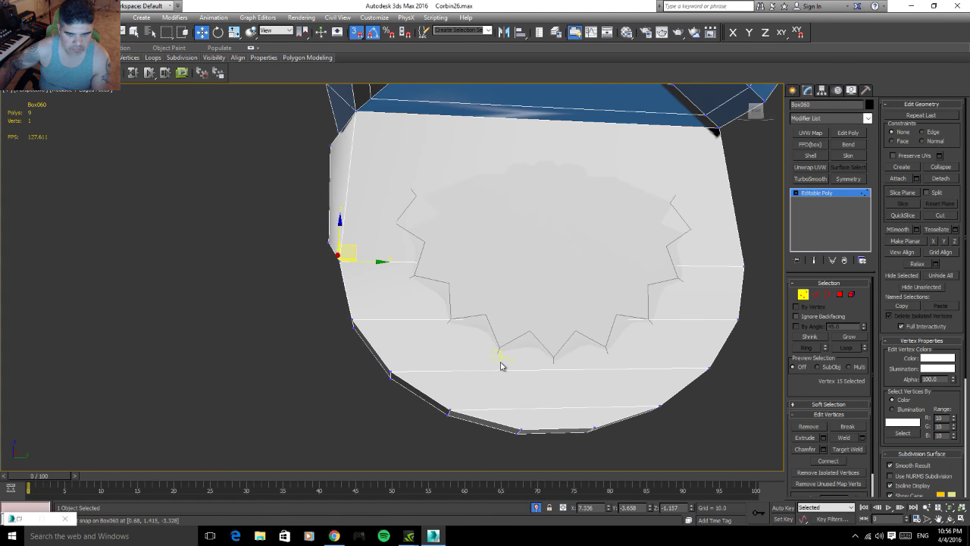
{"action": "scroll", "coordinate": [502, 364], "scroll_direction": "down", "scroll_amount": 5}
{"action": "mouse_move", "coordinate": [706, 318]}
{"action": "middle_mouse_down", "text": "alt"}
{"action": "mouse_move", "coordinate": [719, 337]}
{"action": "mouse_move", "coordinate": [781, 342]}
{"action": "middle_mouse_up", "text": "alt"}
{"action": "middle_click_drag", "start_coordinate": [457, 323], "coordinate": [449, 343], "text": "alt"}
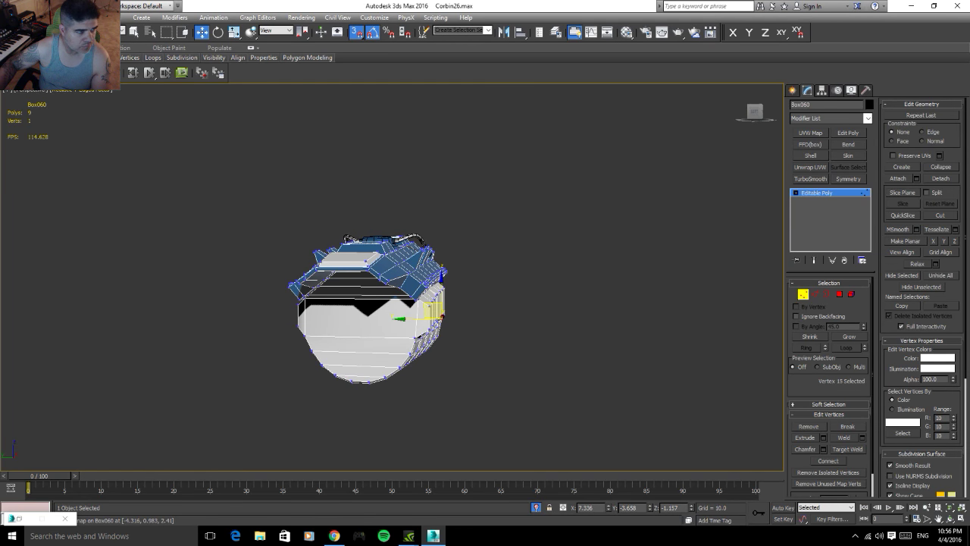
{"action": "left_click", "coordinate": [14, 9]}
{"action": "left_click", "coordinate": [33, 102]}
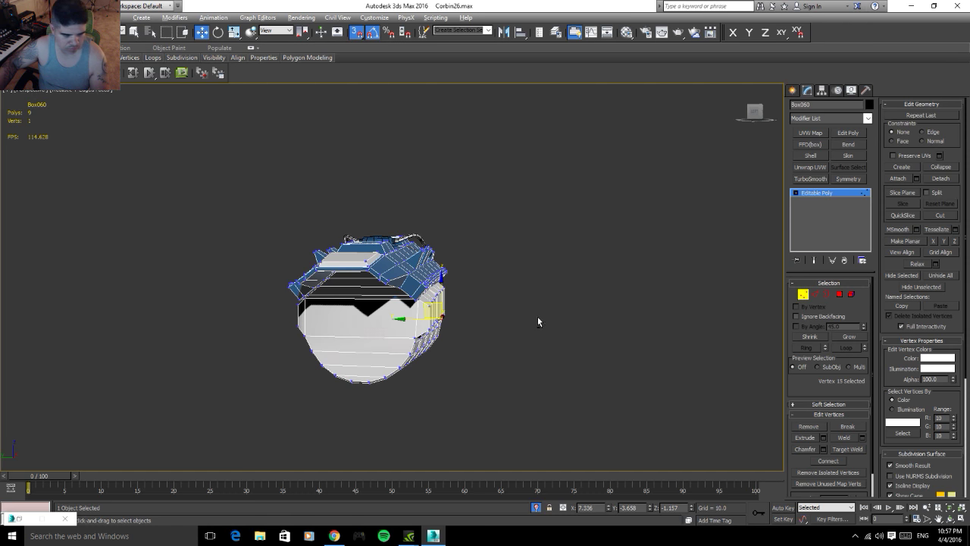
{"action": "mouse_move", "coordinate": [537, 317]}
{"action": "middle_mouse_down", "text": "alt"}
{"action": "mouse_move", "coordinate": [407, 321]}
{"action": "mouse_move", "coordinate": [451, 324]}
{"action": "middle_mouse_up", "text": "alt"}
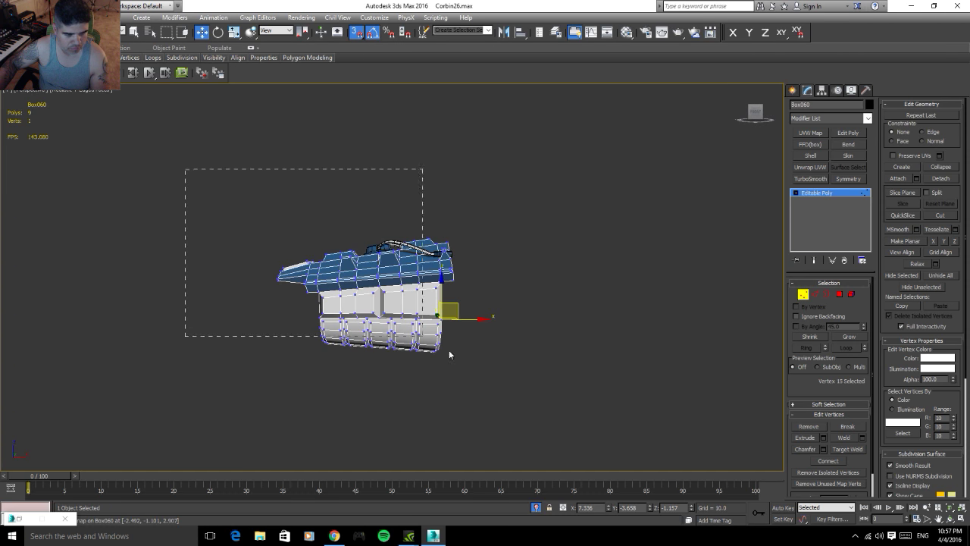
- Select all hull vertices and weld them at a 0.1 threshold, reducing 490 vertices to 470
{"action": "left_click_drag", "start_coordinate": [448, 349], "coordinate": [497, 357]}
{"action": "scroll", "coordinate": [485, 340], "scroll_direction": "up", "scroll_amount": 2}
{"action": "scroll", "coordinate": [485, 339], "scroll_direction": "up", "scroll_amount": 3}
{"action": "scroll", "coordinate": [470, 342], "scroll_direction": "up", "scroll_amount": 3}
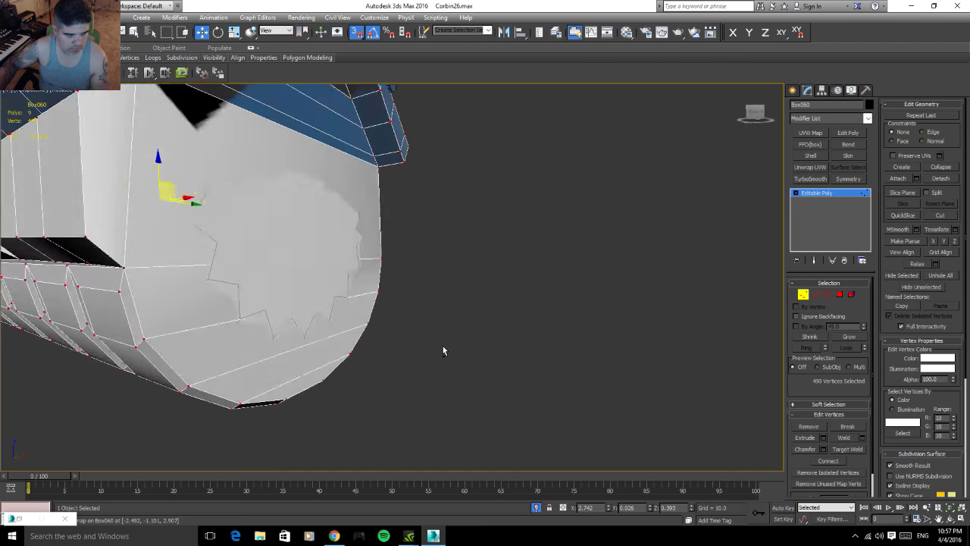
{"action": "middle_click_drag", "start_coordinate": [443, 347], "coordinate": [434, 345], "text": "alt"}
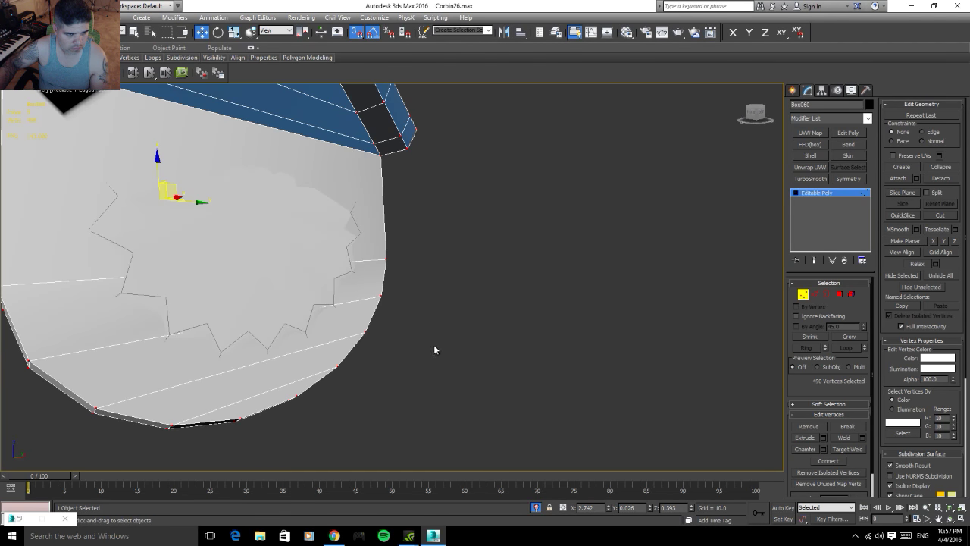
{"action": "left_click", "coordinate": [862, 438]}
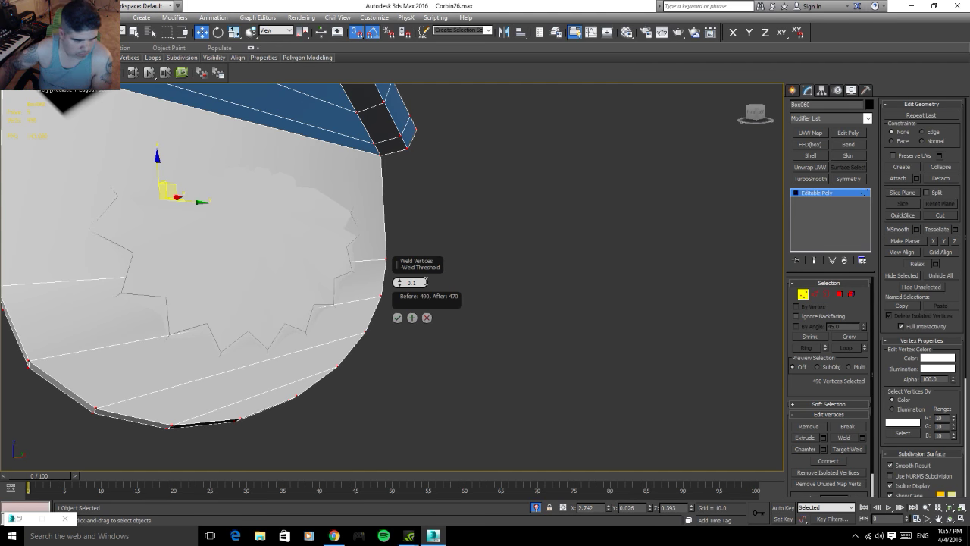
{"action": "mouse_move", "coordinate": [473, 181]}
{"action": "middle_mouse_down", "text": "alt"}
{"action": "mouse_move", "coordinate": [533, 182]}
{"action": "mouse_move", "coordinate": [554, 209]}
{"action": "middle_mouse_up", "text": "alt"}
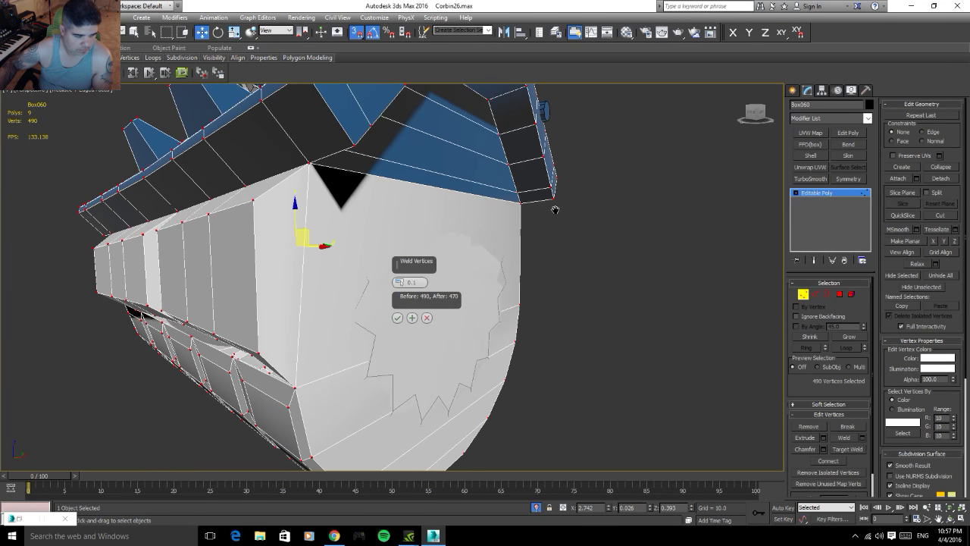
{"action": "scroll", "coordinate": [556, 215], "scroll_direction": "down", "scroll_amount": 5}
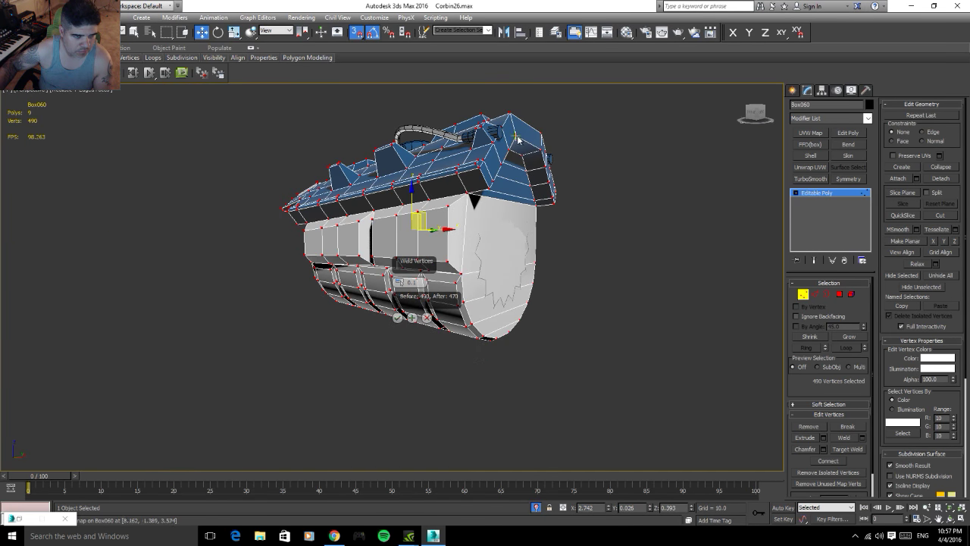
{"action": "mouse_move", "coordinate": [554, 145]}
{"action": "middle_mouse_down", "text": "alt"}
{"action": "mouse_move", "coordinate": [643, 197]}
{"action": "mouse_move", "coordinate": [775, 179]}
{"action": "mouse_move", "coordinate": [684, 165]}
{"action": "mouse_move", "coordinate": [614, 182]}
{"action": "mouse_move", "coordinate": [585, 144]}
{"action": "mouse_move", "coordinate": [538, 152]}
{"action": "mouse_move", "coordinate": [558, 134]}
{"action": "mouse_move", "coordinate": [568, 140]}
{"action": "middle_mouse_up", "text": "alt"}
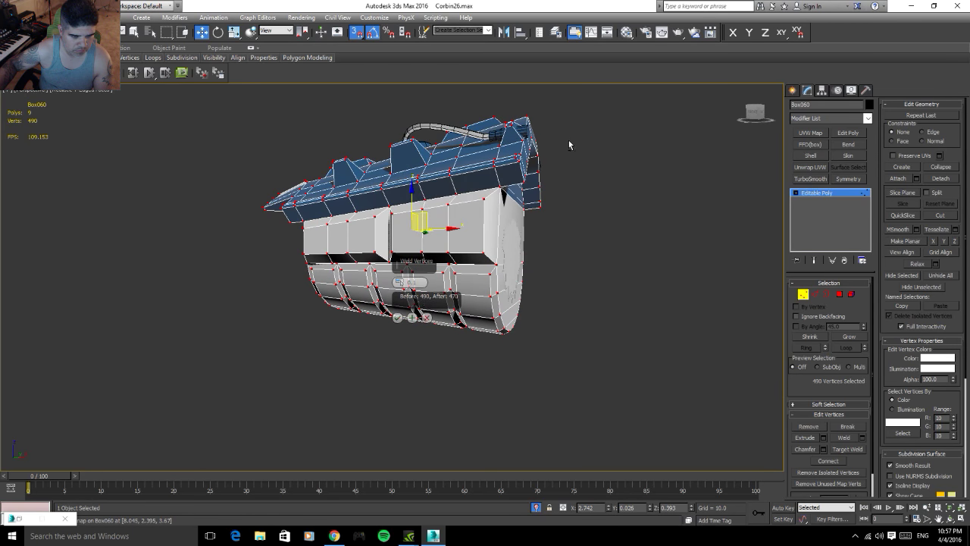
{"action": "left_click", "coordinate": [398, 318]}
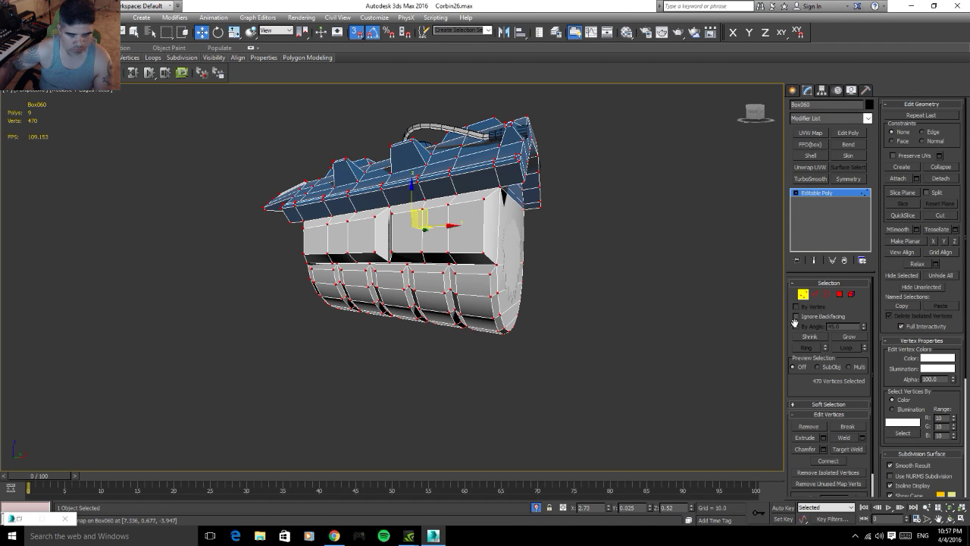
{"action": "left_click", "coordinate": [803, 295]}
- Assign material ID 2 to the rounded end-cap polygons of Box060
{"action": "left_click", "coordinate": [638, 306]}
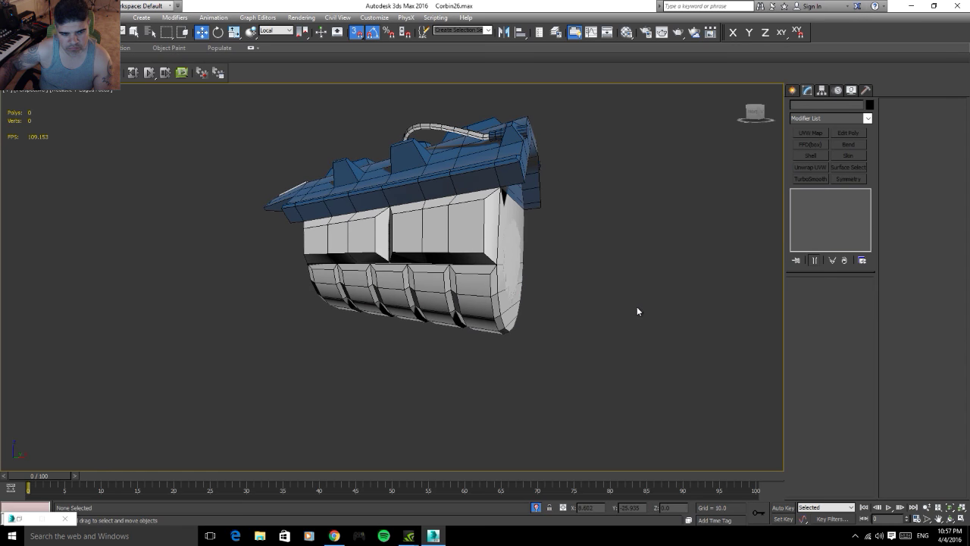
{"action": "middle_click_drag", "start_coordinate": [619, 277], "coordinate": [570, 286], "text": "alt"}
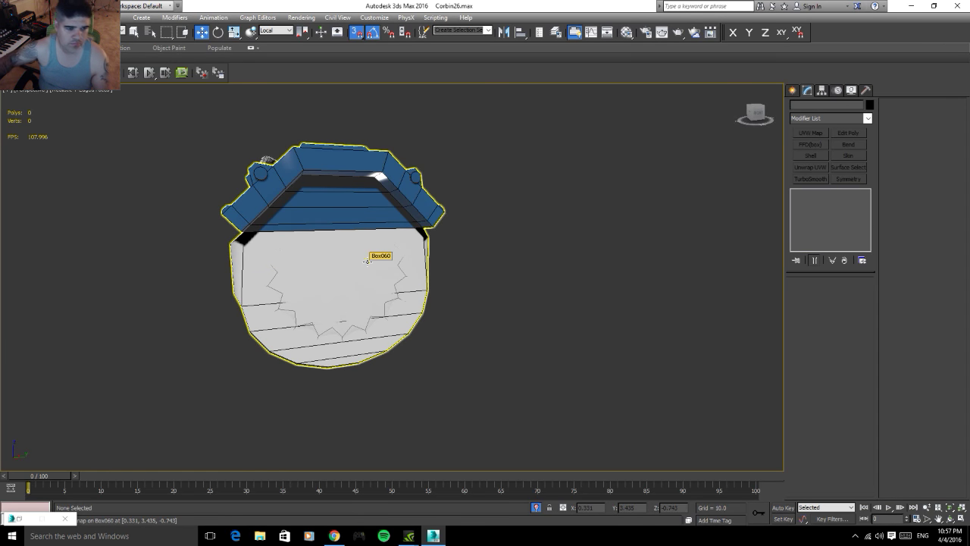
{"action": "middle_click_drag", "start_coordinate": [367, 261], "coordinate": [360, 250], "text": "alt"}
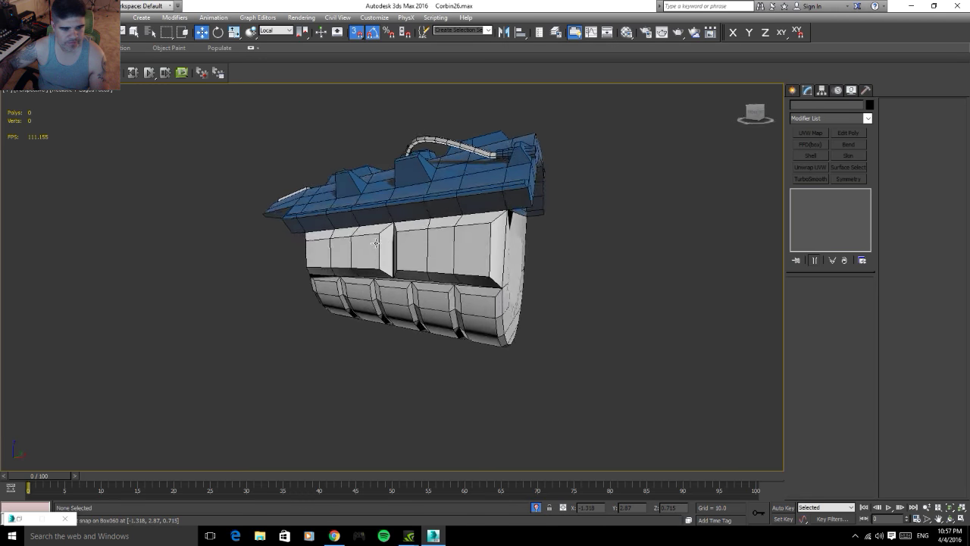
{"action": "left_click", "coordinate": [432, 280]}
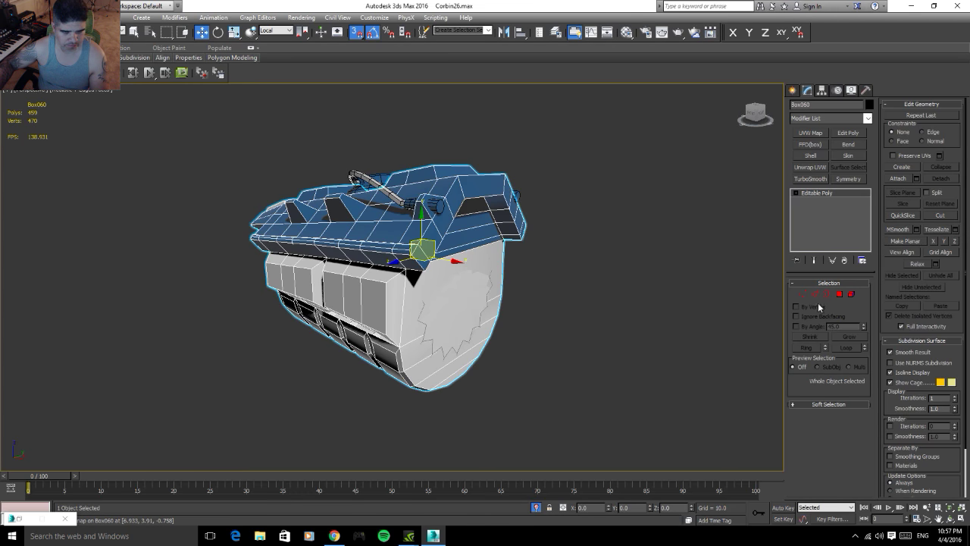
{"action": "left_click", "coordinate": [841, 294]}
{"action": "left_click", "coordinate": [490, 259]}
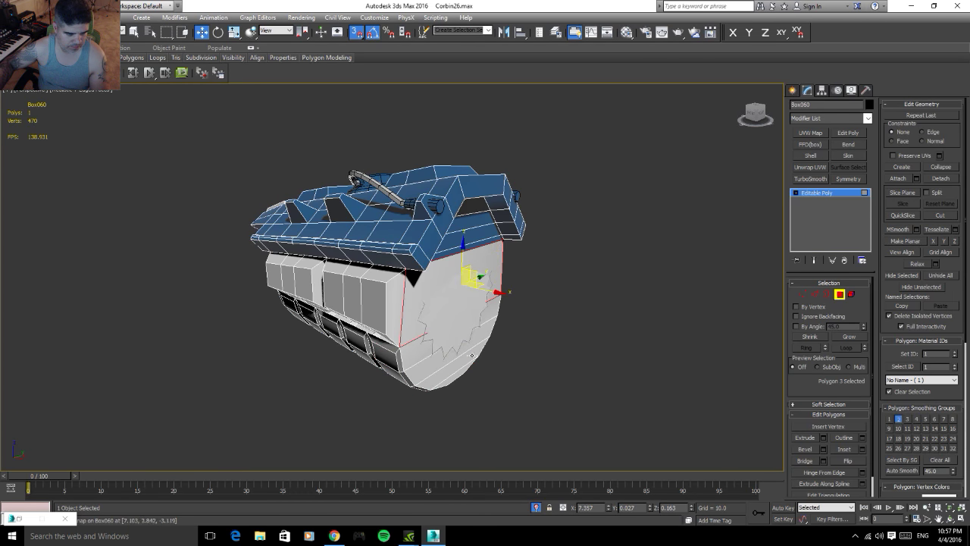
{"action": "left_click", "coordinate": [433, 360], "text": "ctrl"}
{"action": "left_click", "coordinate": [434, 362], "text": "ctrl"}
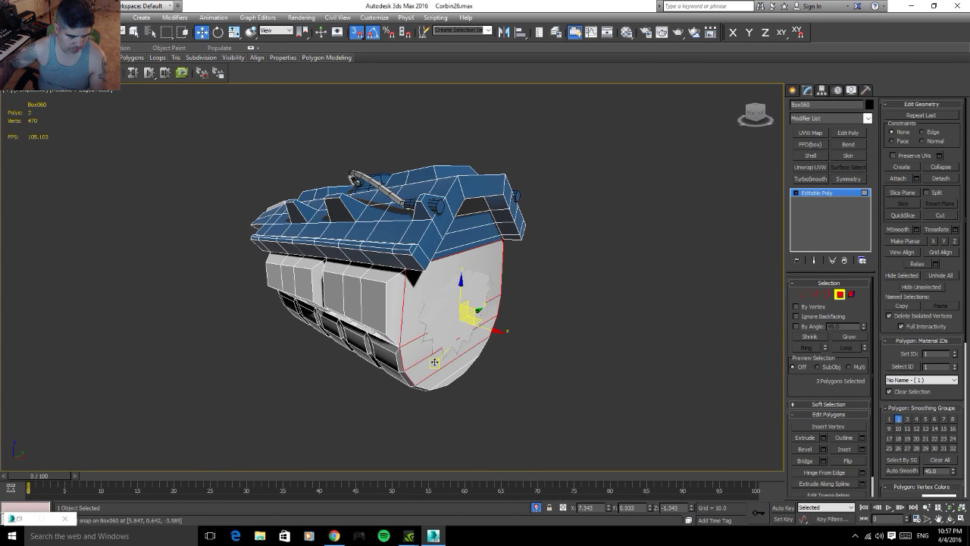
{"action": "left_click", "coordinate": [442, 375], "text": "ctrl"}
{"action": "left_click", "coordinate": [450, 377], "text": "ctrl"}
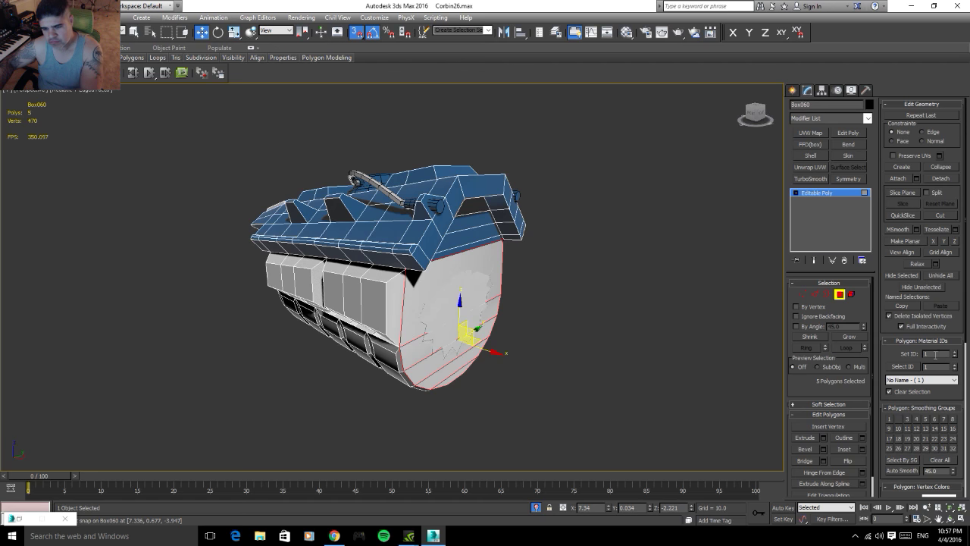
{"action": "type", "text": "2"}
{"action": "key", "text": "Return"}
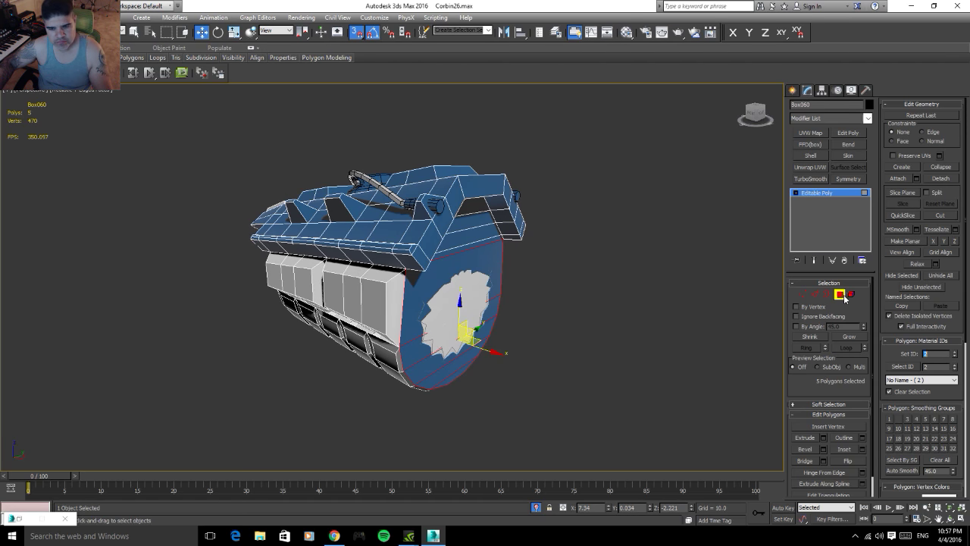
- Give the lower front faces and bottom strips at the other end material ID 2
{"action": "mouse_move", "coordinate": [244, 341]}
{"action": "middle_mouse_down", "text": "alt"}
{"action": "mouse_move", "coordinate": [497, 317]}
{"action": "mouse_move", "coordinate": [476, 310]}
{"action": "mouse_move", "coordinate": [620, 263]}
{"action": "mouse_move", "coordinate": [485, 345]}
{"action": "middle_mouse_up", "text": "alt"}
{"action": "left_click", "coordinate": [477, 307]}
{"action": "left_click", "coordinate": [470, 348], "text": "ctrl"}
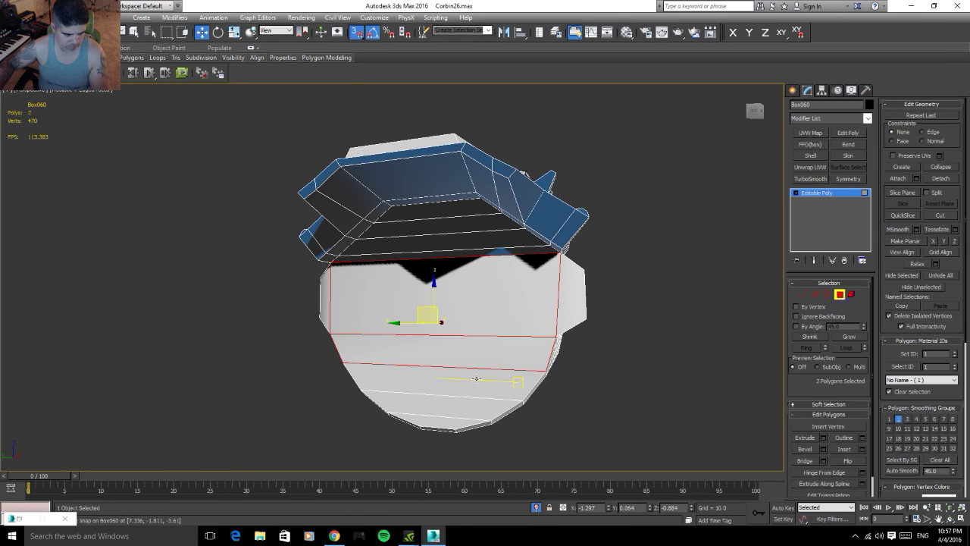
{"action": "left_click", "coordinate": [476, 378], "text": "ctrl"}
{"action": "left_click", "coordinate": [455, 414], "text": "ctrl"}
{"action": "left_click", "coordinate": [447, 421], "text": "ctrl"}
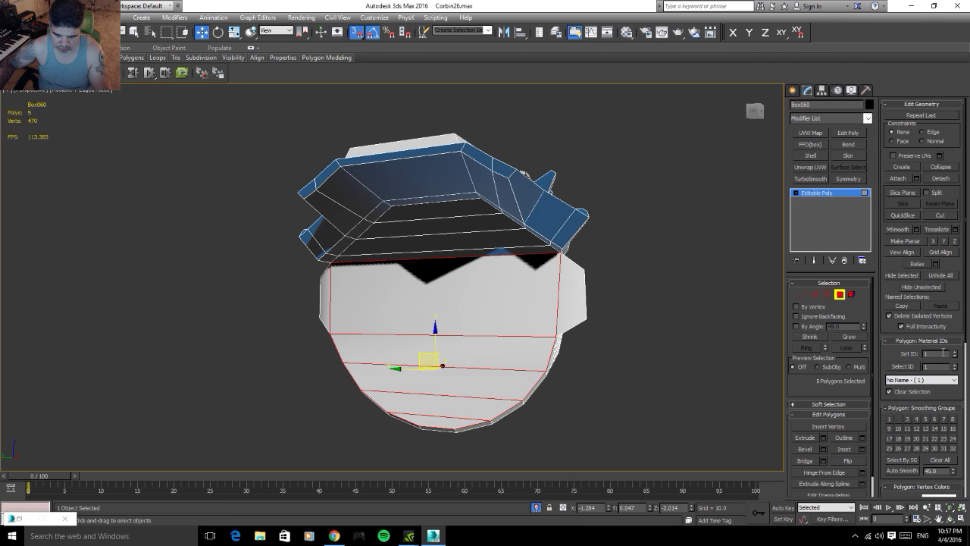
{"action": "left_click_drag", "start_coordinate": [943, 352], "coordinate": [899, 354]}
{"action": "type", "text": "0"}
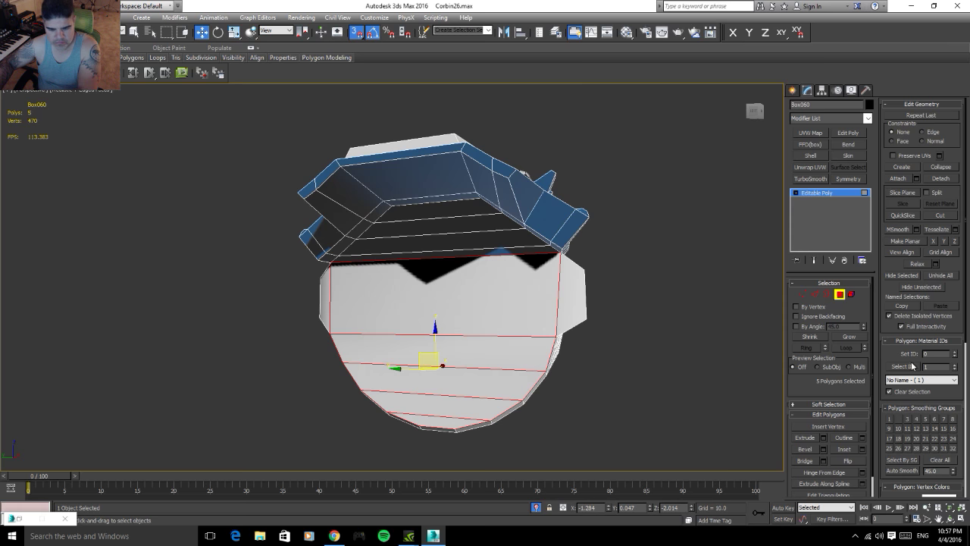
{"action": "key", "text": "Return"}
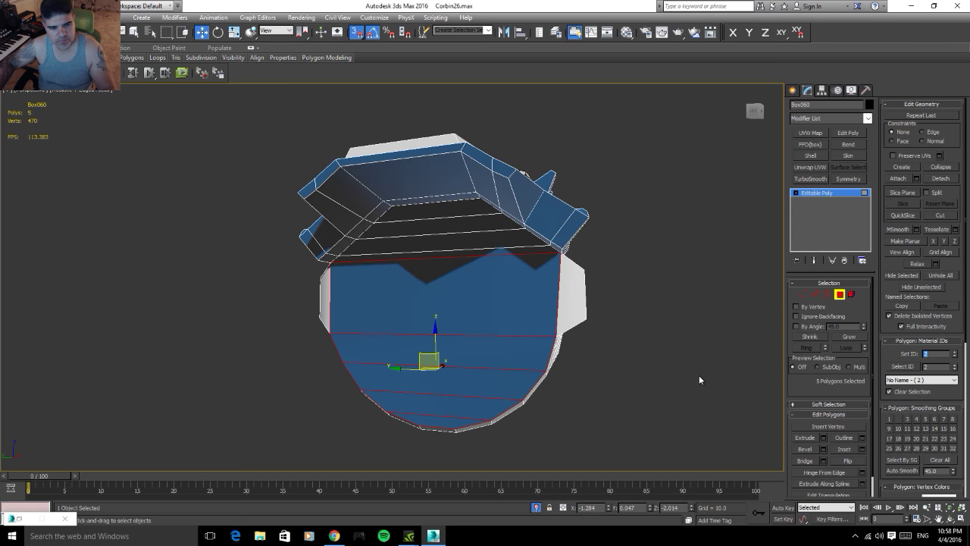
- Inspect the newly blue faces, grow the face selection, then pick a single hull face
{"action": "mouse_move", "coordinate": [699, 375]}
{"action": "middle_mouse_down", "text": "alt"}
{"action": "mouse_move", "coordinate": [637, 380]}
{"action": "mouse_move", "coordinate": [676, 359]}
{"action": "mouse_move", "coordinate": [598, 353]}
{"action": "mouse_move", "coordinate": [656, 349]}
{"action": "mouse_move", "coordinate": [645, 375]}
{"action": "mouse_move", "coordinate": [615, 373]}
{"action": "middle_mouse_up", "text": "alt"}
{"action": "scroll", "coordinate": [637, 380], "scroll_direction": "down", "scroll_amount": 5}
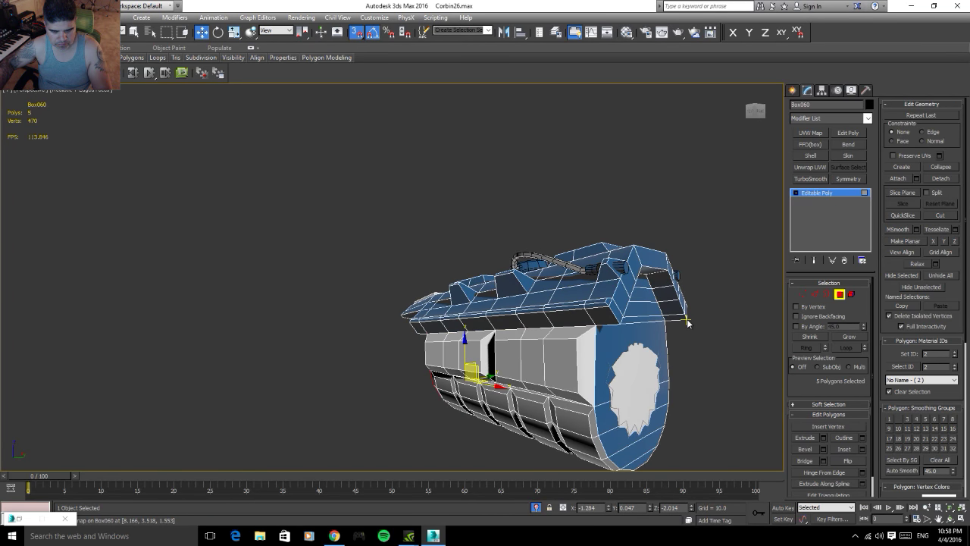
{"action": "left_click", "coordinate": [840, 338]}
{"action": "mouse_move", "coordinate": [500, 345]}
{"action": "middle_mouse_down", "text": "alt"}
{"action": "mouse_move", "coordinate": [480, 346]}
{"action": "mouse_move", "coordinate": [473, 307]}
{"action": "middle_mouse_up", "text": "alt"}
{"action": "left_click", "coordinate": [474, 307]}
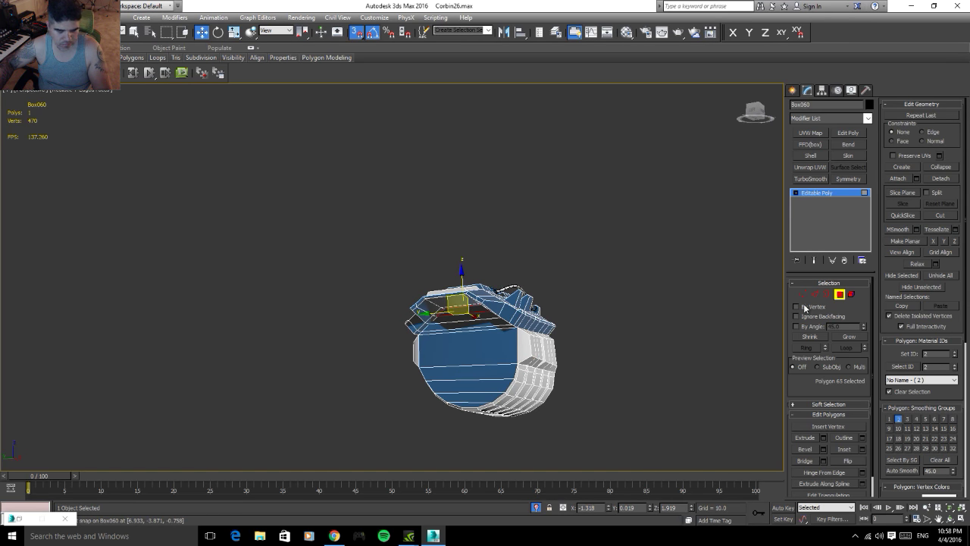
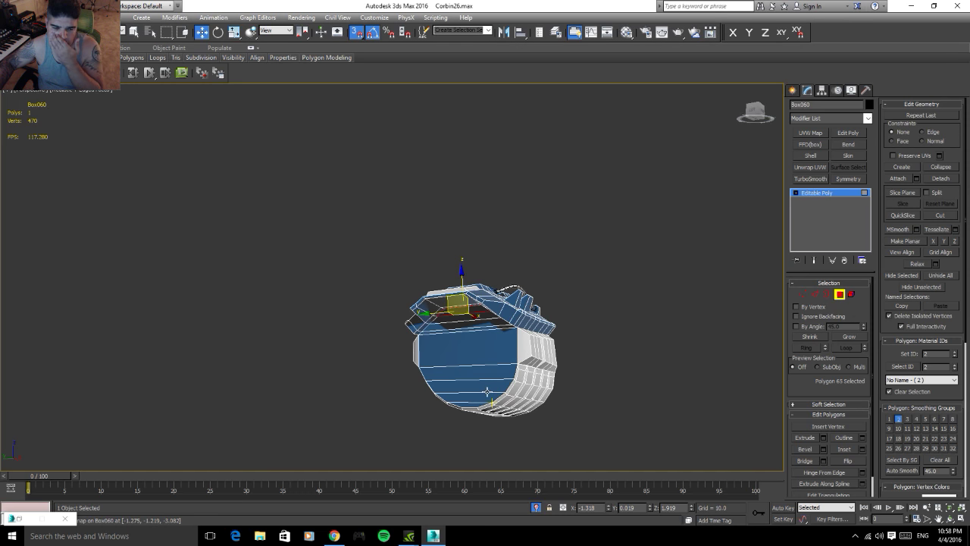
- Reselect Box060 in Polygon mode and select its end and front face polygons
{"action": "left_click", "coordinate": [840, 294]}
{"action": "left_click", "coordinate": [610, 382]}
{"action": "mouse_move", "coordinate": [606, 391]}
{"action": "middle_mouse_down", "text": "alt"}
{"action": "mouse_move", "coordinate": [512, 394]}
{"action": "mouse_move", "coordinate": [554, 386]}
{"action": "mouse_move", "coordinate": [567, 396]}
{"action": "mouse_move", "coordinate": [515, 400]}
{"action": "mouse_move", "coordinate": [543, 389]}
{"action": "mouse_move", "coordinate": [605, 396]}
{"action": "mouse_move", "coordinate": [595, 387]}
{"action": "middle_mouse_up", "text": "alt"}
{"action": "key", "text": "ctrl+z"}
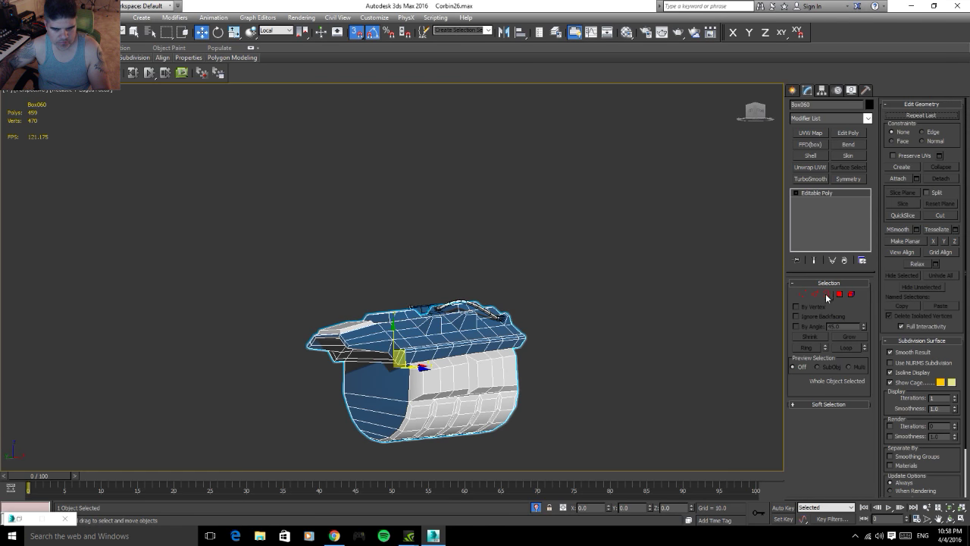
{"action": "left_click", "coordinate": [839, 294]}
{"action": "left_click", "coordinate": [387, 379]}
{"action": "middle_click_drag", "start_coordinate": [386, 379], "coordinate": [388, 361], "text": "alt"}
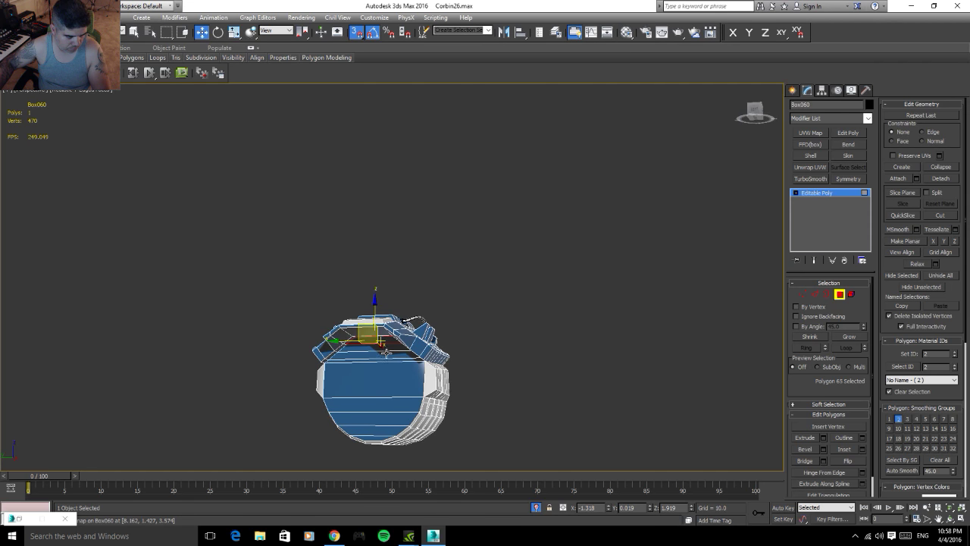
{"action": "left_click", "coordinate": [355, 34]}
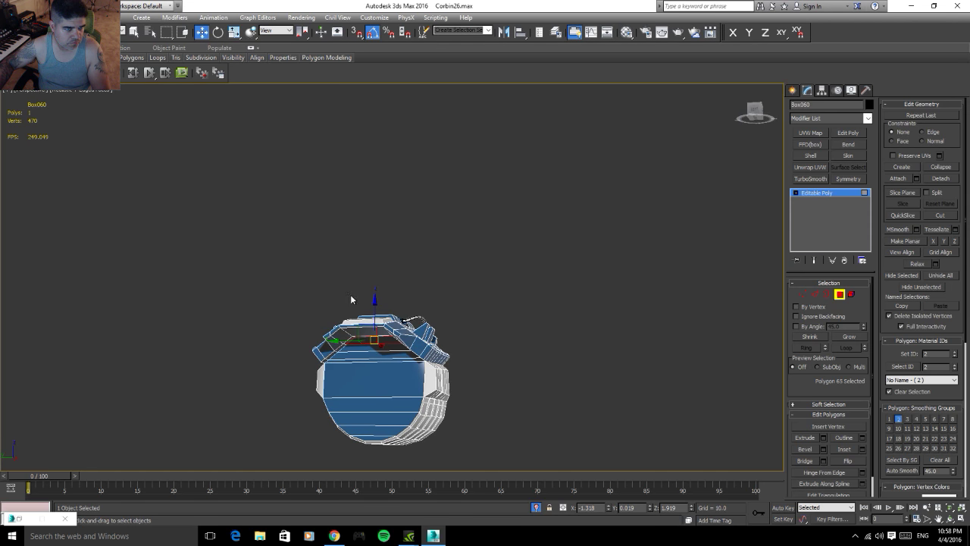
{"action": "left_click", "coordinate": [375, 344], "text": "ctrl"}
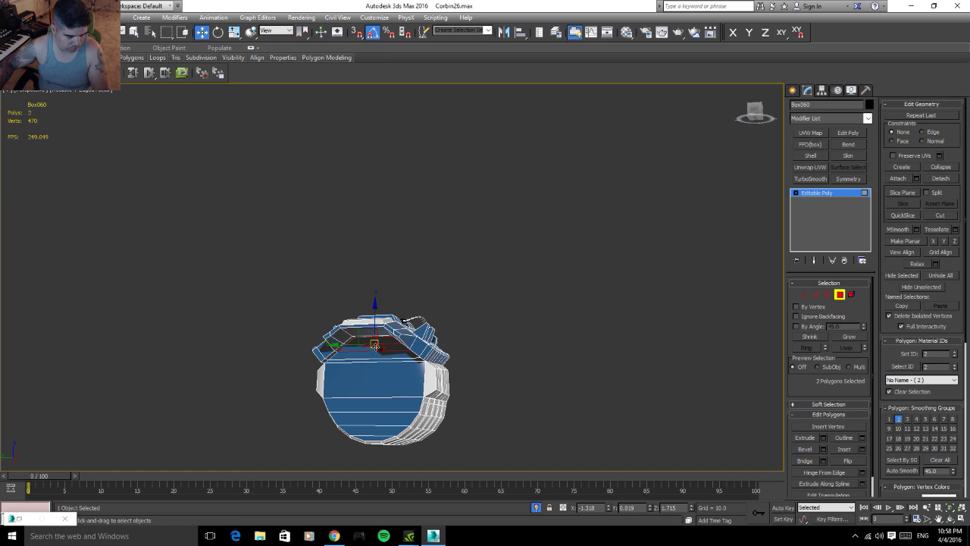
{"action": "left_click", "coordinate": [379, 377], "text": "ctrl"}
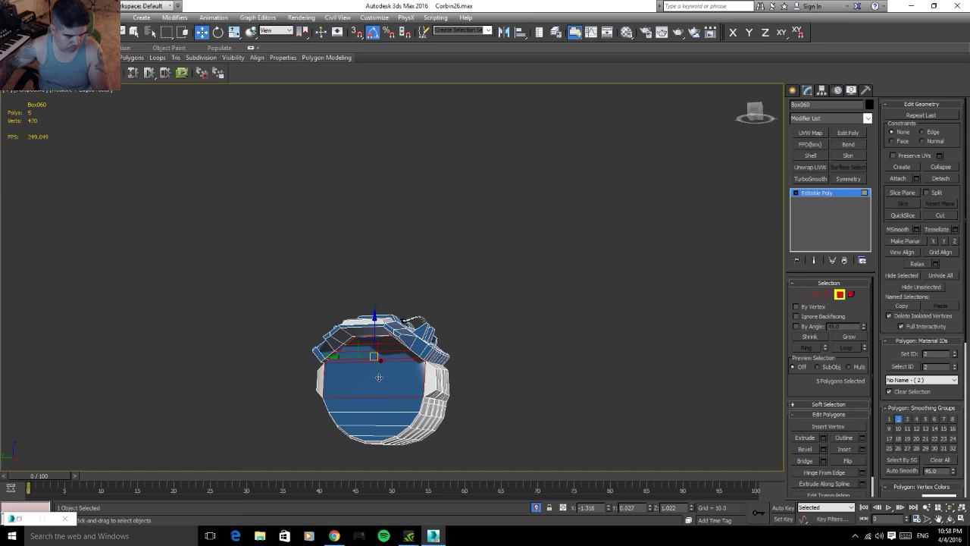
{"action": "left_click", "coordinate": [377, 406], "text": "ctrl"}
{"action": "left_click", "coordinate": [378, 419], "text": "ctrl"}
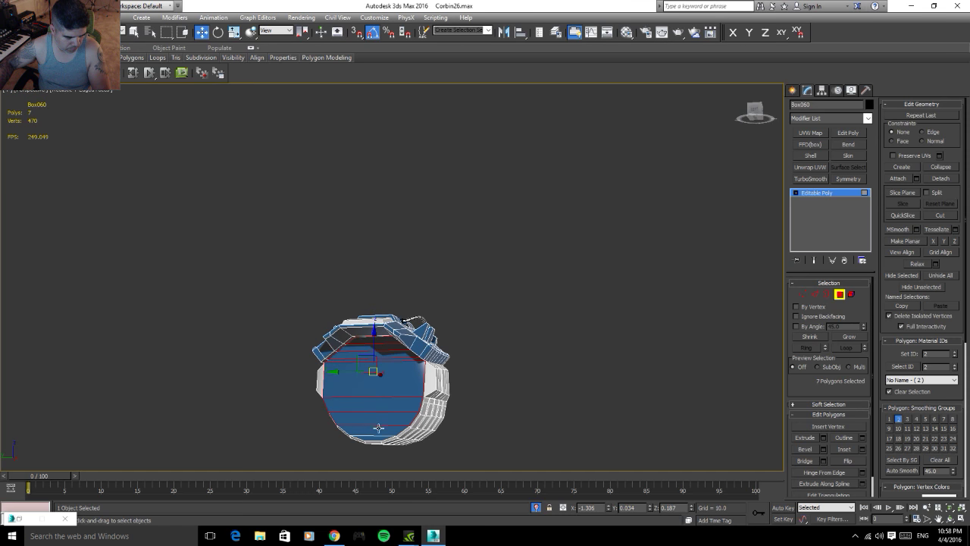
{"action": "left_click", "coordinate": [378, 434], "text": "ctrl"}
- Add the remaining round-end faces and set the 18 selected polygons to material ID 1
{"action": "middle_click_drag", "start_coordinate": [518, 414], "coordinate": [347, 410], "text": "alt"}
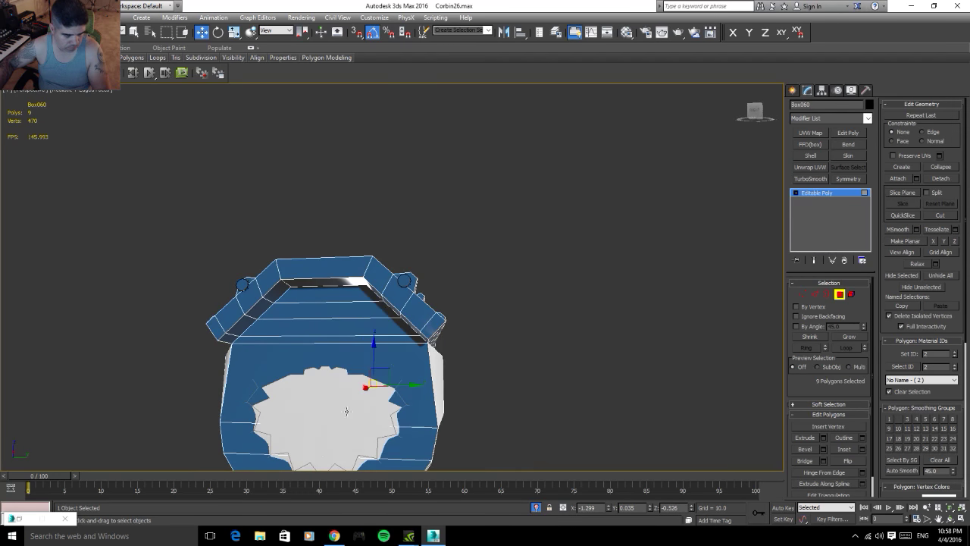
{"action": "left_click", "coordinate": [335, 298], "text": "ctrl"}
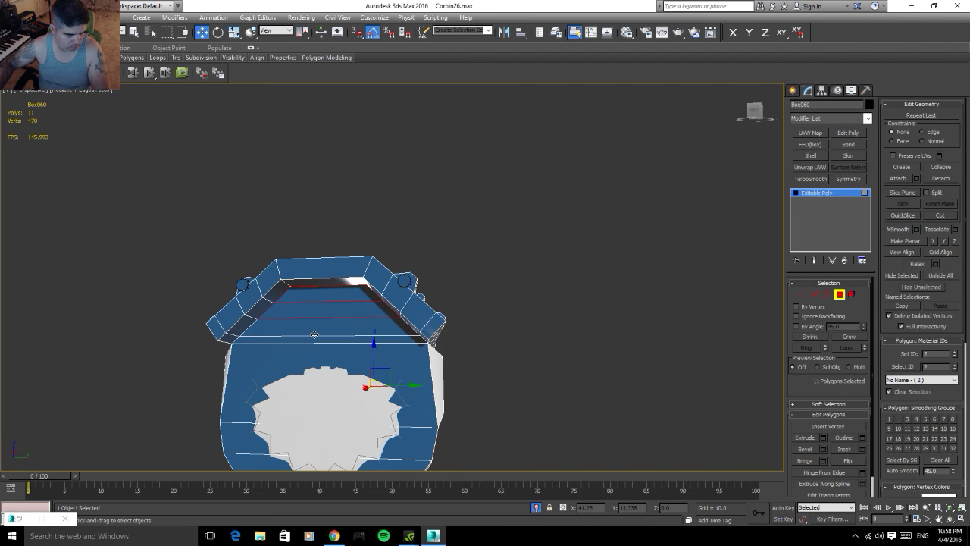
{"action": "left_click", "coordinate": [409, 388], "text": "ctrl"}
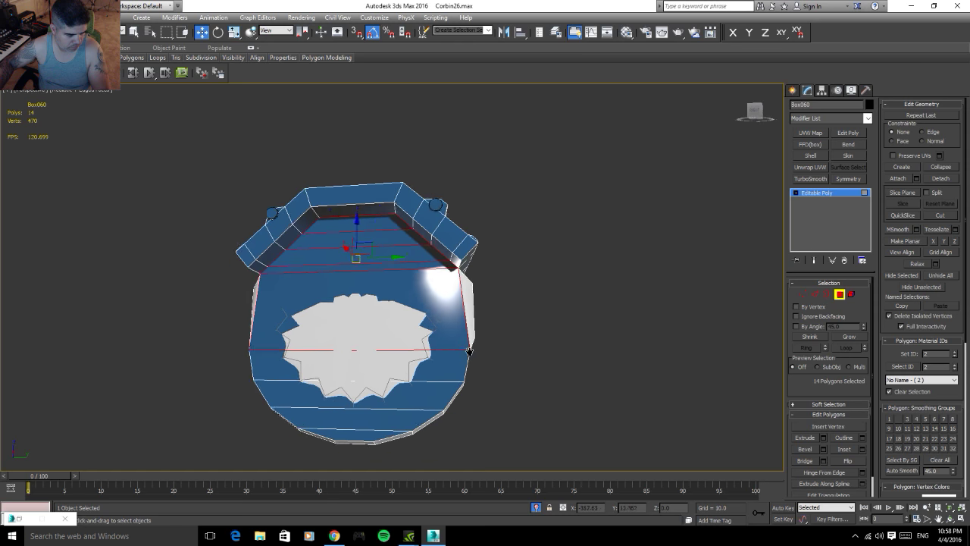
{"action": "middle_click_drag", "start_coordinate": [459, 387], "coordinate": [466, 352], "text": "alt"}
{"action": "left_click", "coordinate": [464, 355], "text": "ctrl"}
{"action": "left_click", "coordinate": [424, 385], "text": "ctrl"}
{"action": "left_click", "coordinate": [390, 410], "text": "ctrl"}
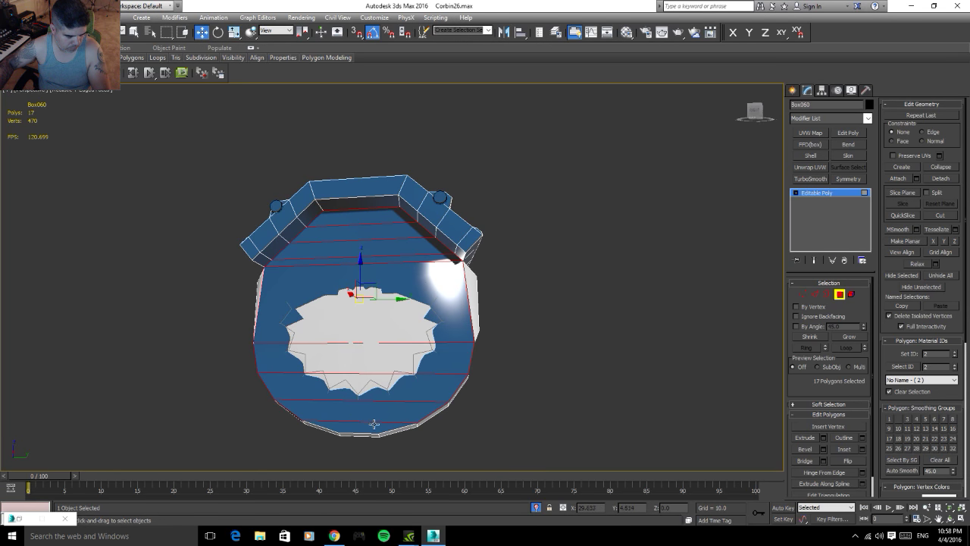
{"action": "left_click", "coordinate": [373, 425], "text": "ctrl"}
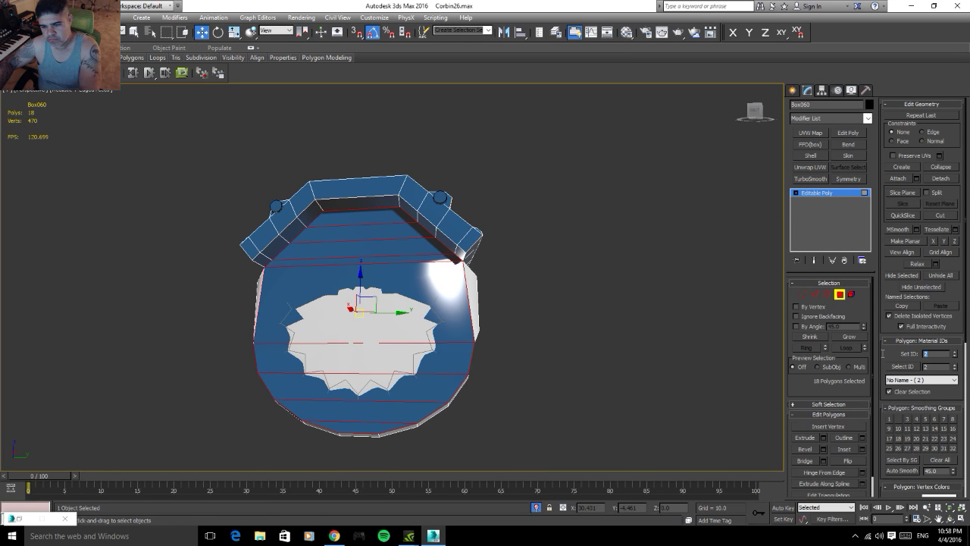
{"action": "type", "text": "1"}
{"action": "key", "text": "Return"}
- Reselect the Box060 part and frame its top in the viewport
{"action": "left_click", "coordinate": [839, 295]}
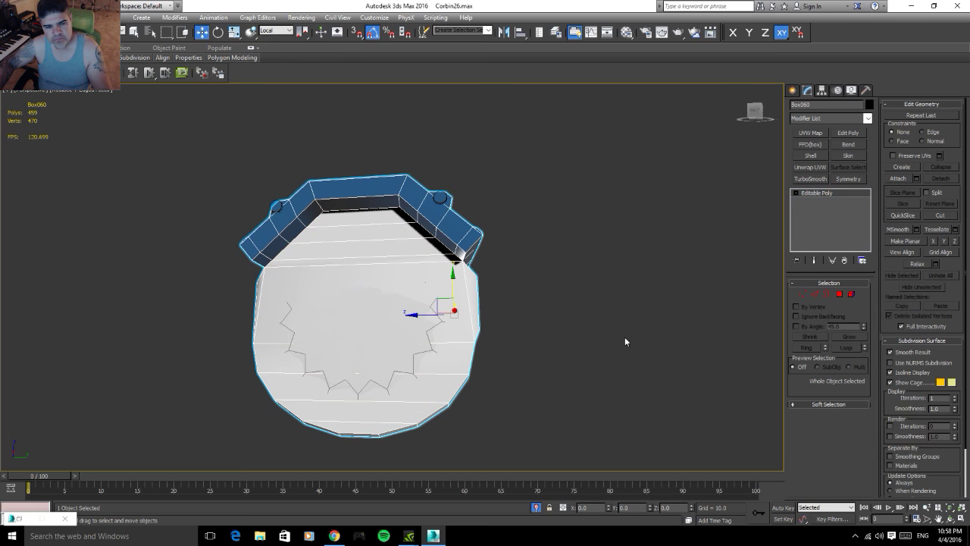
{"action": "left_click", "coordinate": [625, 336]}
{"action": "scroll", "coordinate": [415, 333], "scroll_direction": "down", "scroll_amount": 5}
{"action": "middle_click_drag", "start_coordinate": [415, 333], "coordinate": [520, 370], "text": "alt"}
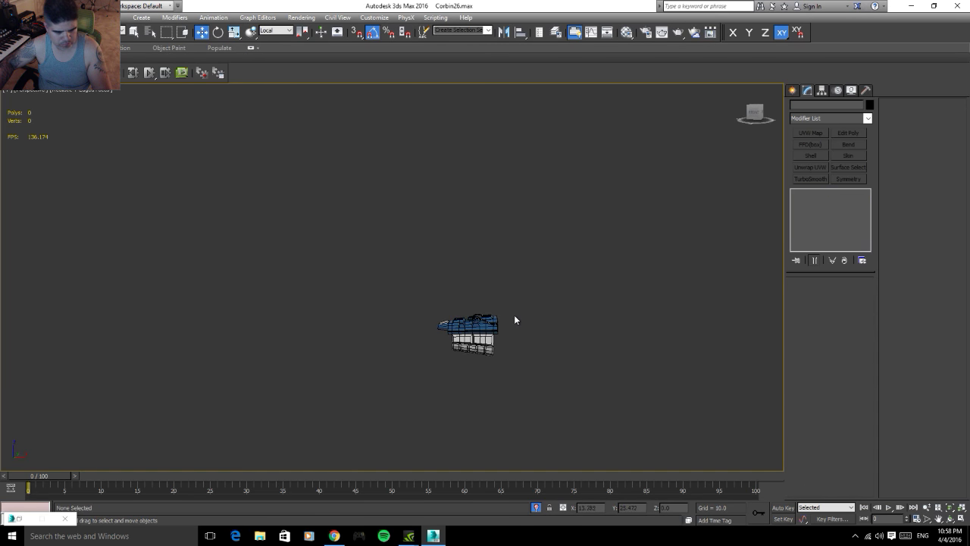
{"action": "scroll", "coordinate": [515, 319], "scroll_direction": "up", "scroll_amount": 5}
{"action": "left_click", "coordinate": [422, 354]}
{"action": "middle_click_drag", "start_coordinate": [422, 354], "coordinate": [551, 363], "text": "alt"}
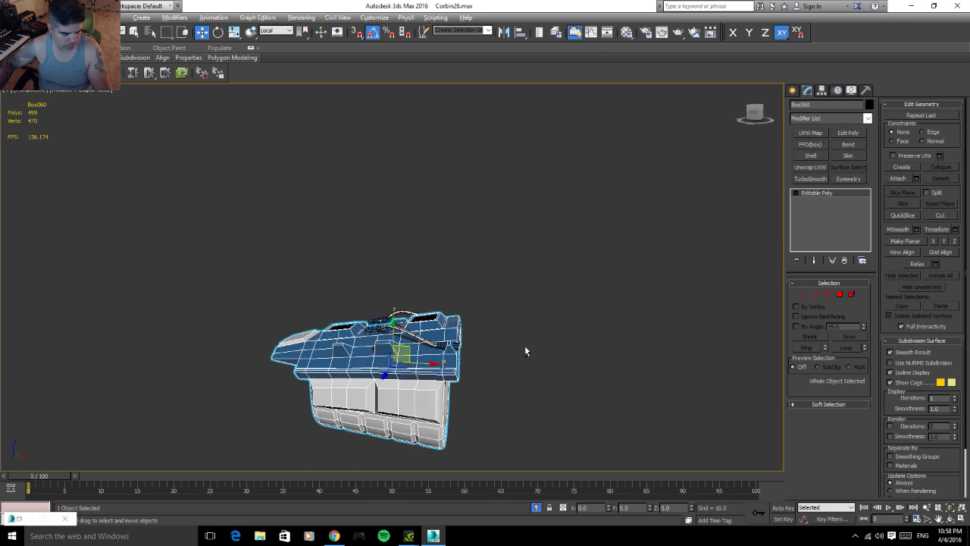
{"action": "scroll", "coordinate": [434, 341], "scroll_direction": "up", "scroll_amount": 3}
{"action": "scroll", "coordinate": [434, 341], "scroll_direction": "up", "scroll_amount": 2}
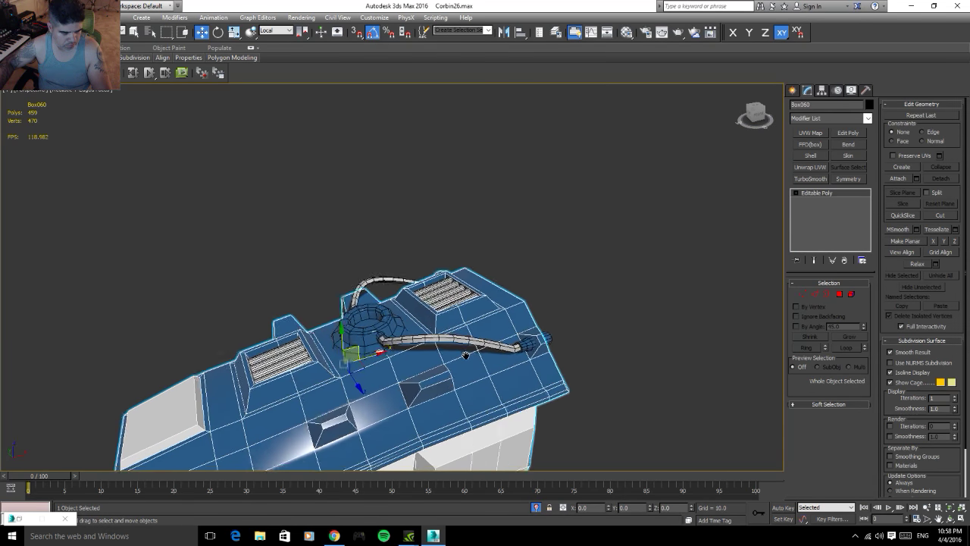
{"action": "scroll", "coordinate": [433, 341], "scroll_direction": "up", "scroll_amount": 1}
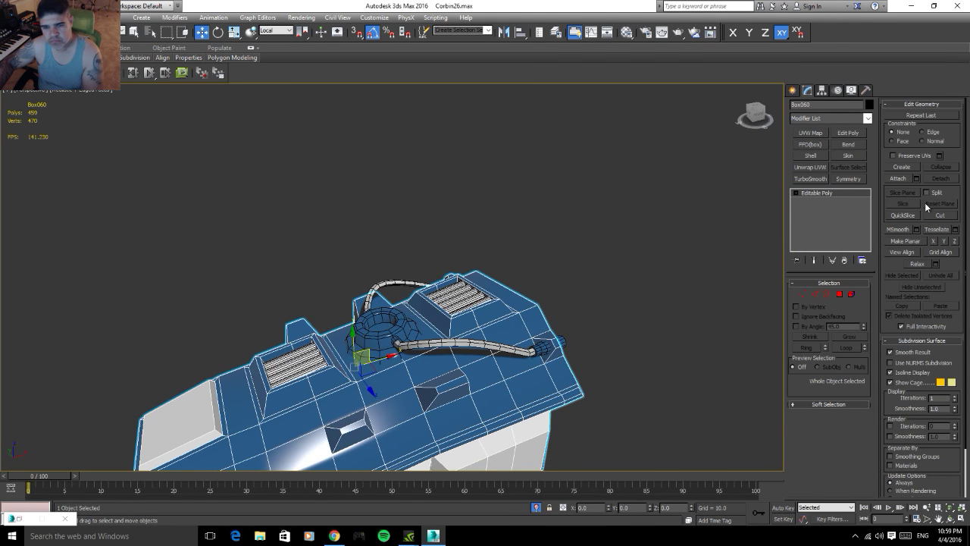
- Attach all Cylinder hose pieces to Box060 via Attach List, forming a 957-polygon mesh, then deselect
{"action": "left_click", "coordinate": [916, 179]}
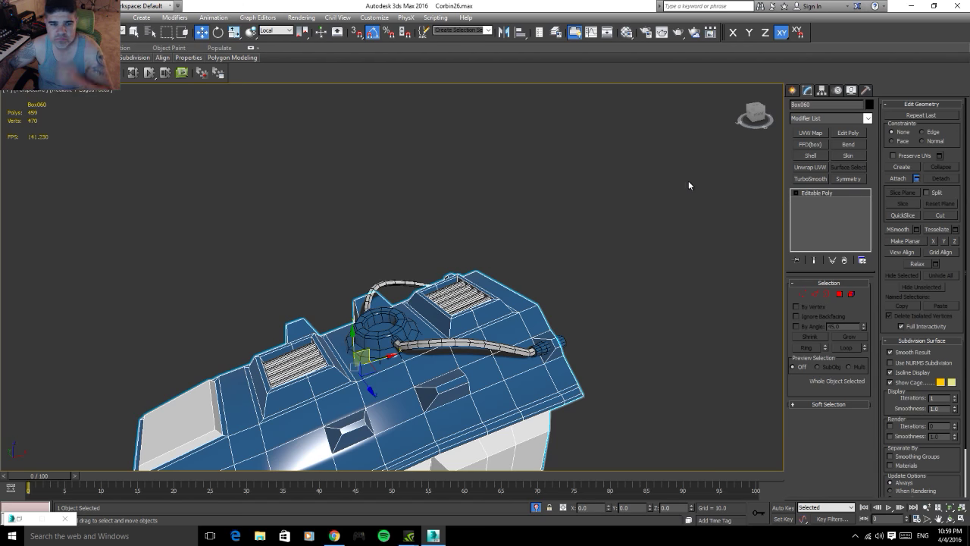
{"action": "left_click", "coordinate": [65, 71]}
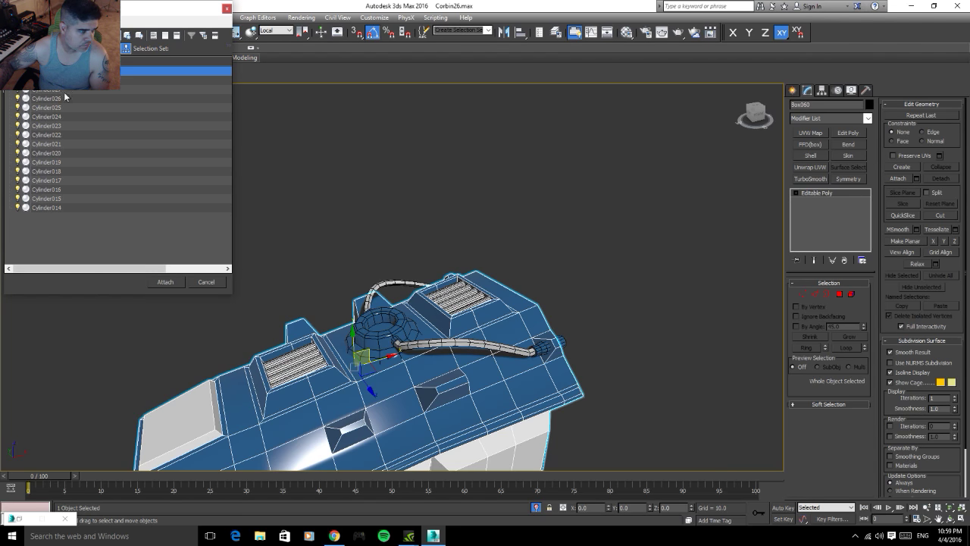
{"action": "left_click", "coordinate": [58, 207], "text": "shift"}
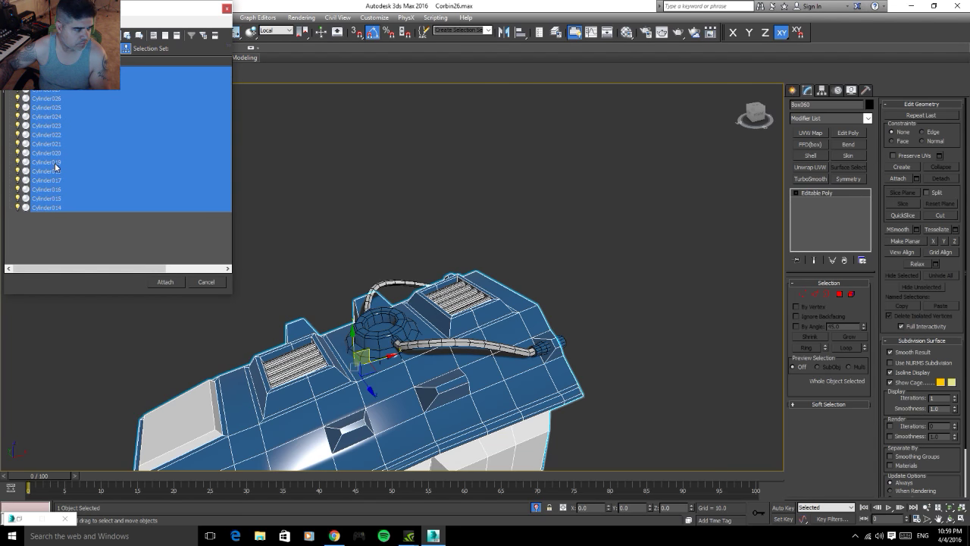
{"action": "left_click", "coordinate": [164, 282]}
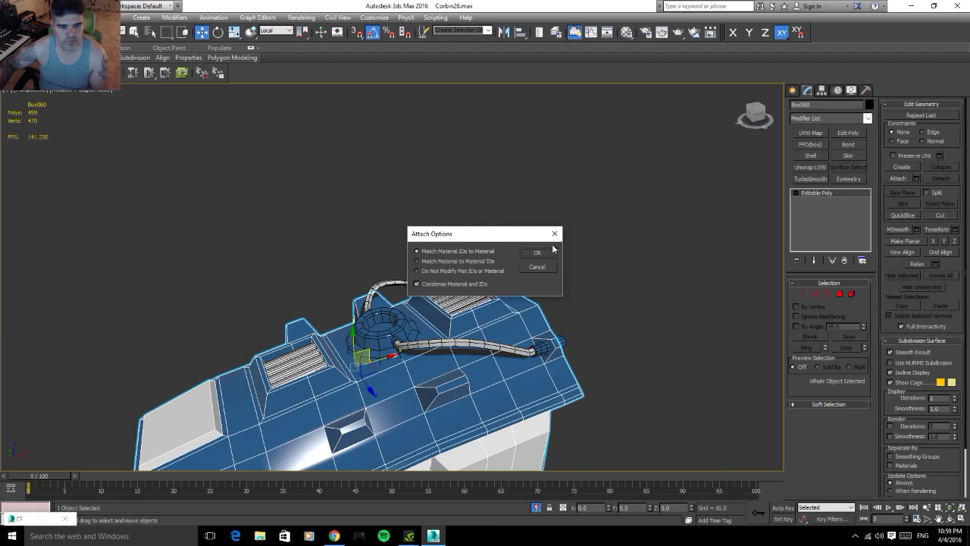
{"action": "left_click", "coordinate": [533, 255]}
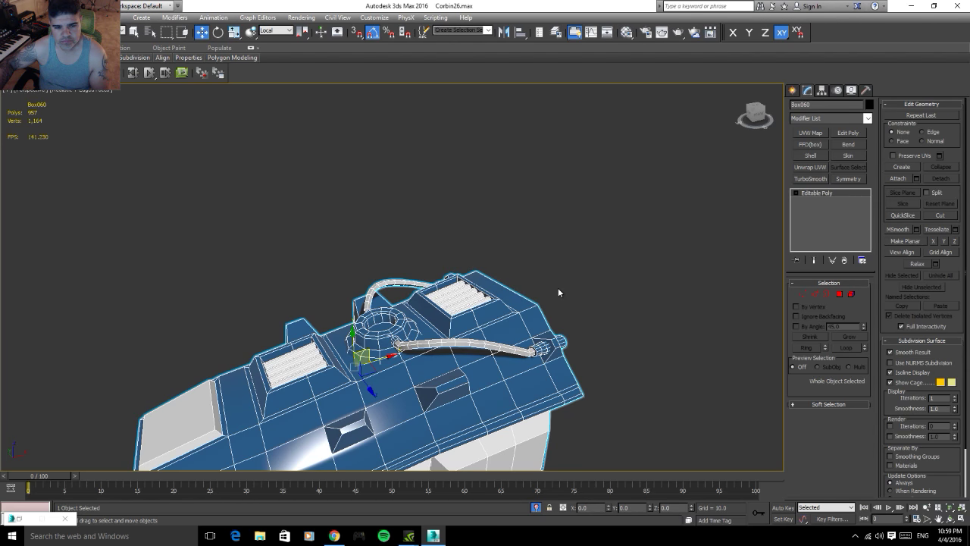
{"action": "key", "text": "1"}
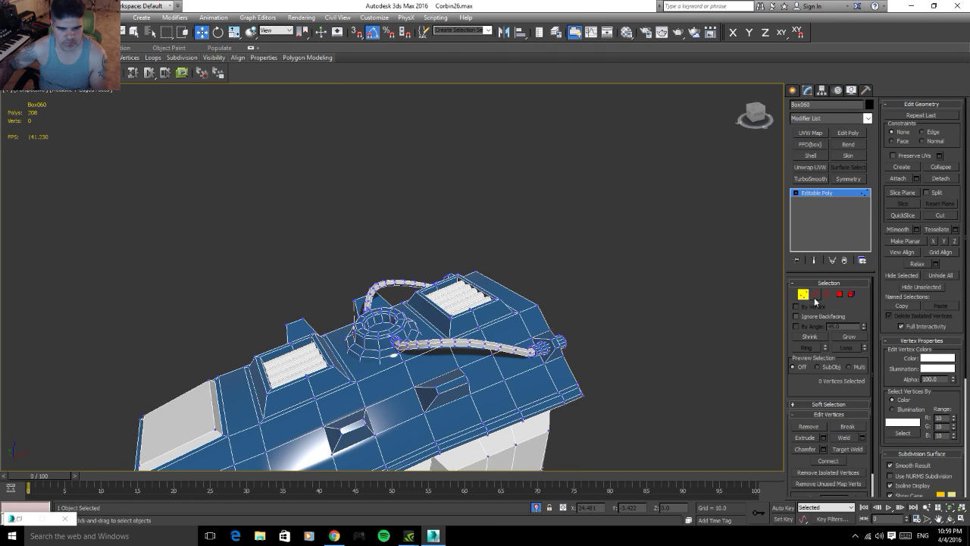
{"action": "left_click", "coordinate": [739, 294]}
- Save the scene as Corbin26.max
{"action": "key", "text": "z"}
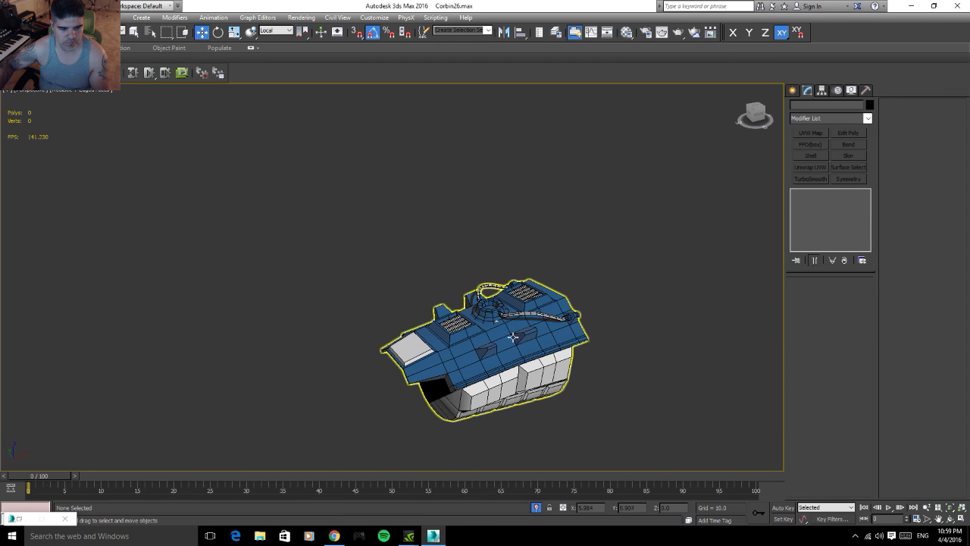
{"action": "left_click", "coordinate": [15, 11]}
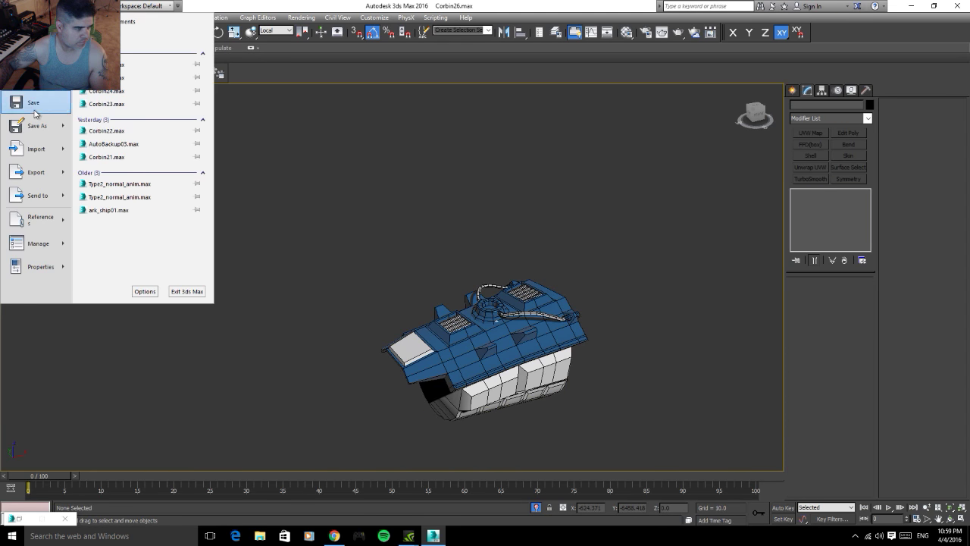
{"action": "left_click", "coordinate": [29, 105]}
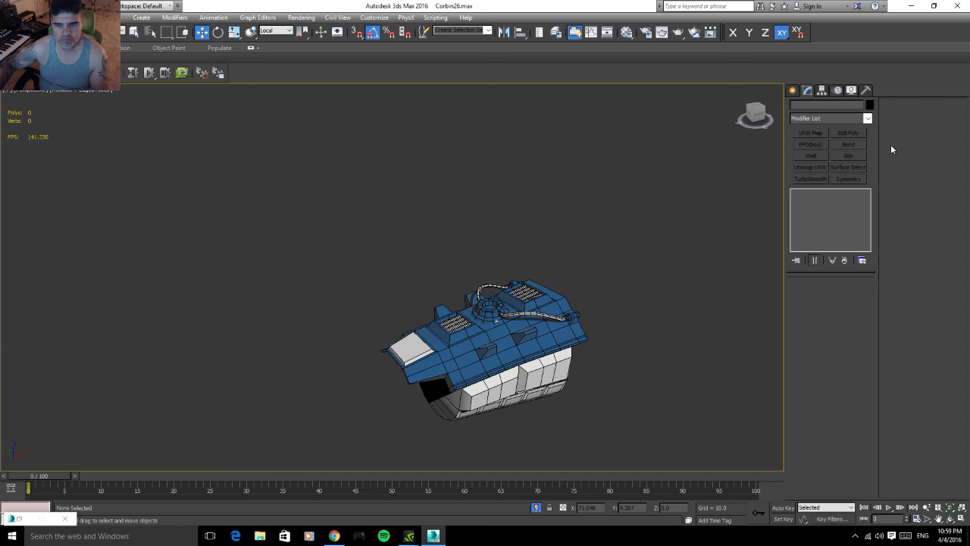
- Show the full scene with the ground, shadows and armored character around the part
{"action": "left_click", "coordinate": [852, 90]}
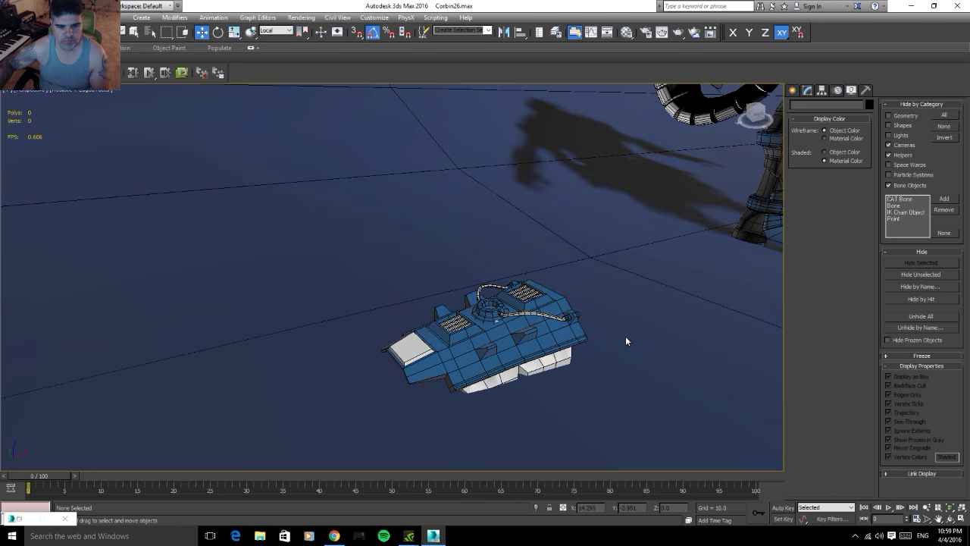
{"action": "mouse_move", "coordinate": [664, 287]}
{"action": "middle_mouse_down", "text": "alt"}
{"action": "mouse_move", "coordinate": [414, 304]}
{"action": "mouse_move", "coordinate": [505, 296]}
{"action": "middle_mouse_up", "text": "alt"}
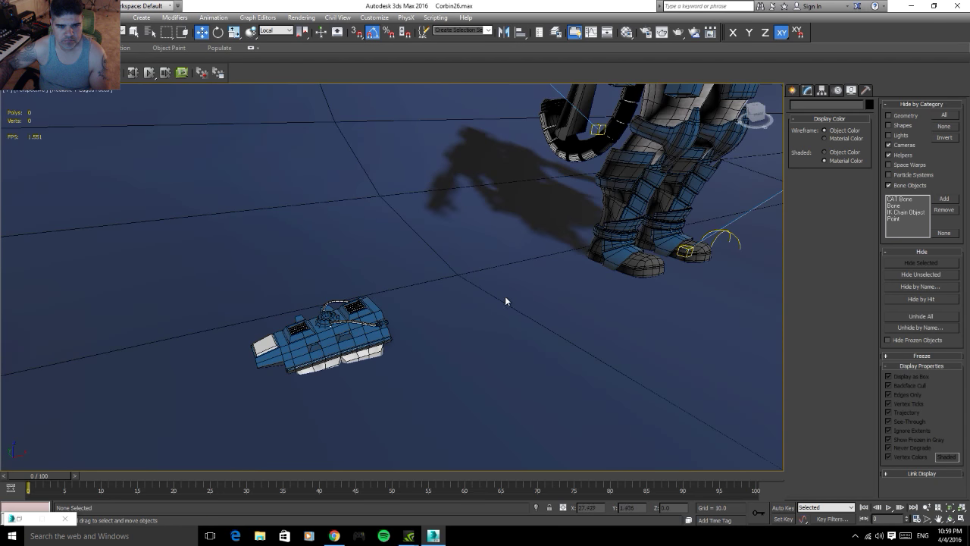
{"action": "key", "text": "z"}
{"action": "scroll", "coordinate": [463, 279], "scroll_direction": "up", "scroll_amount": 5}
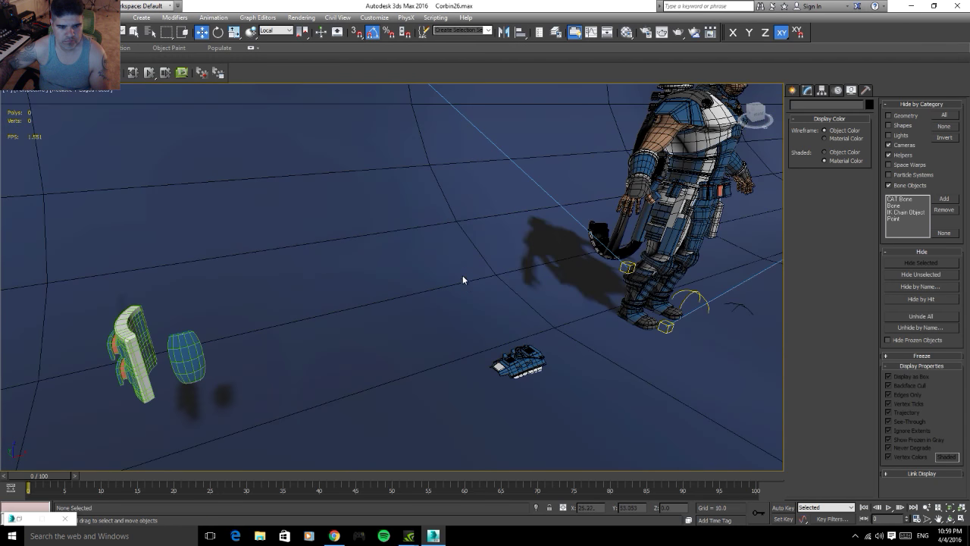
- Clone the tank part as Box061 and move the copy up to the character's hand
{"action": "left_click", "coordinate": [523, 357]}
{"action": "middle_click_drag", "start_coordinate": [595, 347], "coordinate": [295, 354], "text": "alt"}
{"action": "left_click_drag", "start_coordinate": [277, 363], "coordinate": [389, 316], "text": "shift"}
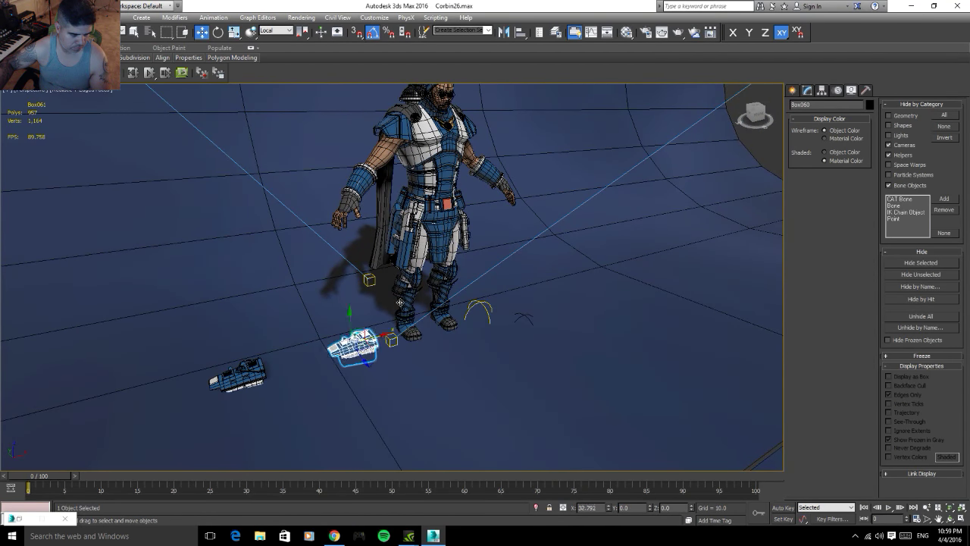
{"action": "left_click", "coordinate": [492, 310]}
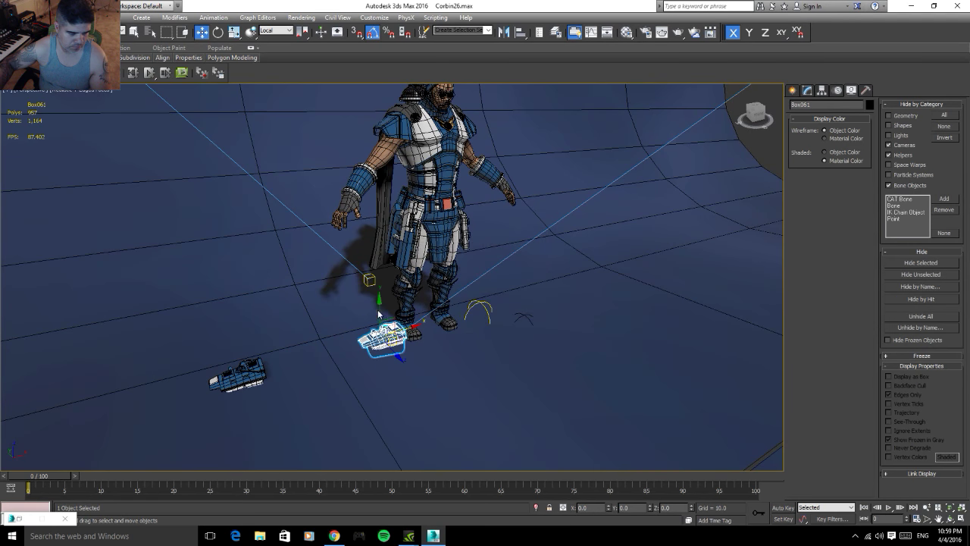
{"action": "left_click_drag", "start_coordinate": [379, 306], "coordinate": [385, 181]}
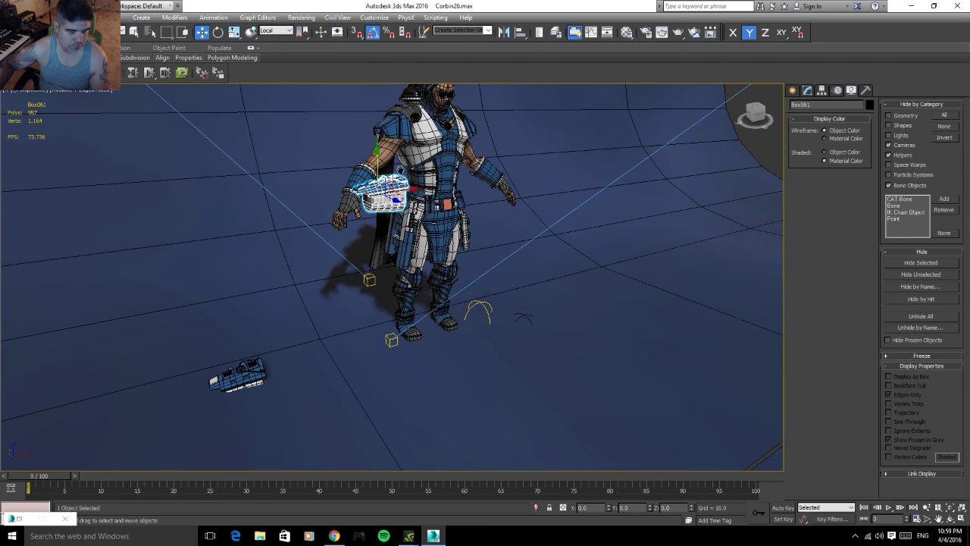
{"action": "scroll", "coordinate": [385, 180], "scroll_direction": "up", "scroll_amount": 4}
{"action": "mouse_move", "coordinate": [454, 345]}
{"action": "middle_mouse_down", "text": "alt"}
{"action": "mouse_move", "coordinate": [464, 341]}
{"action": "mouse_move", "coordinate": [385, 331]}
{"action": "middle_mouse_up", "text": "alt"}
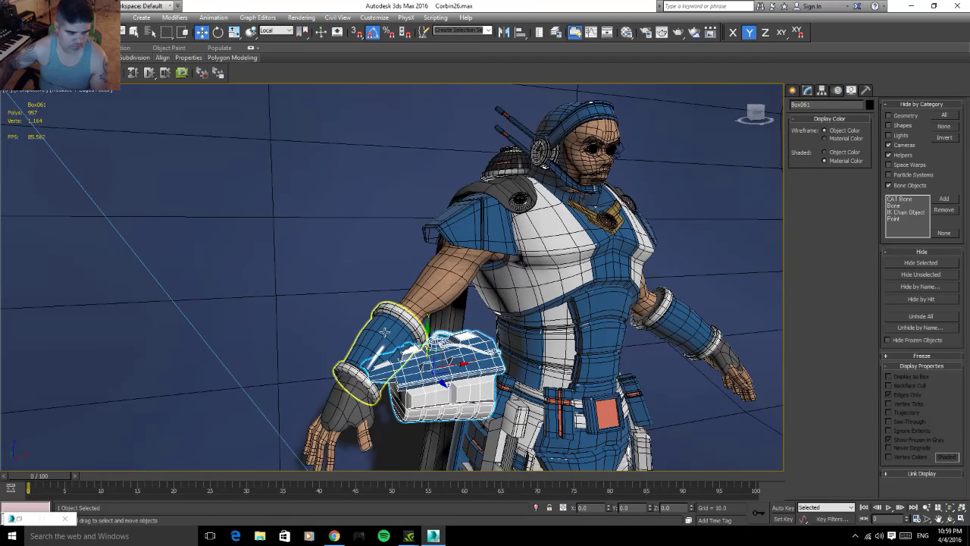
- Rotate Box061 in Local coordinates so it lies along the forearm
{"action": "left_click", "coordinate": [384, 331]}
{"action": "left_click", "coordinate": [447, 356]}
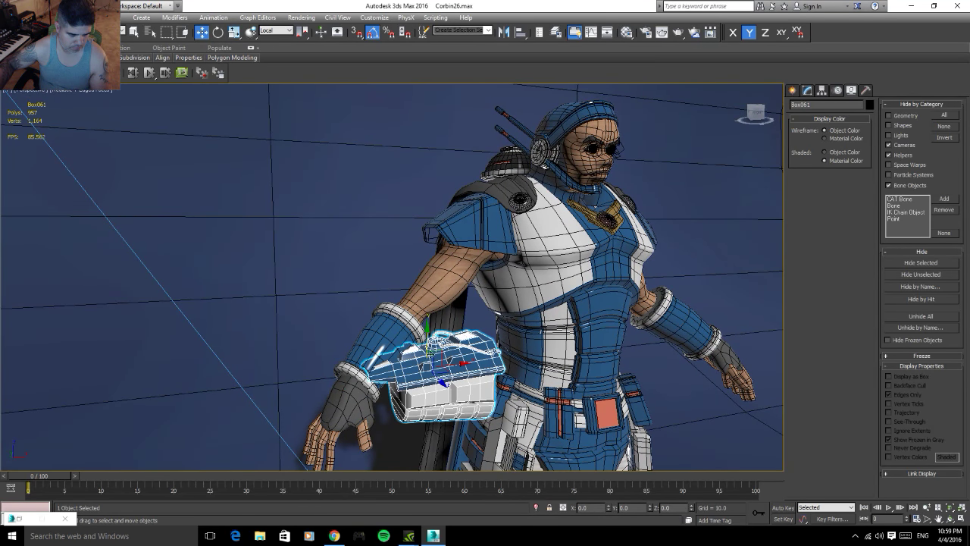
{"action": "key", "text": "e"}
{"action": "mouse_move", "coordinate": [417, 334]}
{"action": "left_mouse_down"}
{"action": "mouse_move", "coordinate": [413, 355]}
{"action": "mouse_move", "coordinate": [424, 356]}
{"action": "left_mouse_up"}
{"action": "mouse_move", "coordinate": [424, 357]}
{"action": "middle_mouse_down", "text": "alt"}
{"action": "mouse_move", "coordinate": [596, 390]}
{"action": "mouse_move", "coordinate": [503, 388]}
{"action": "middle_mouse_up", "text": "alt"}
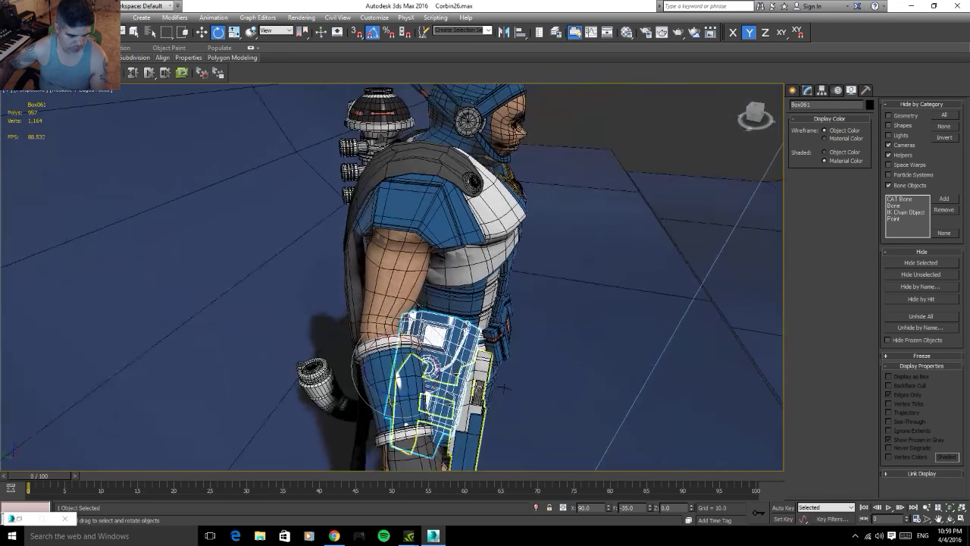
{"action": "left_click", "coordinate": [273, 30]}
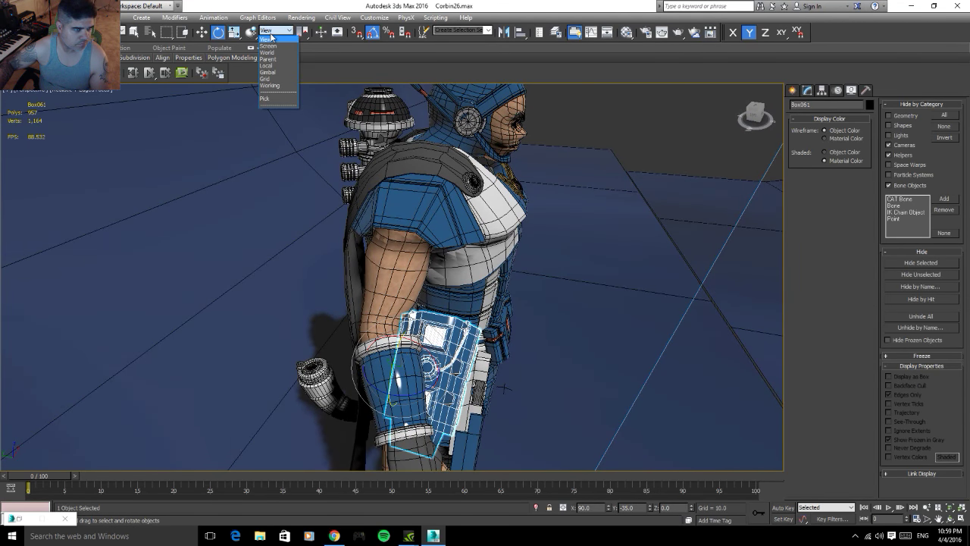
{"action": "left_click", "coordinate": [267, 65]}
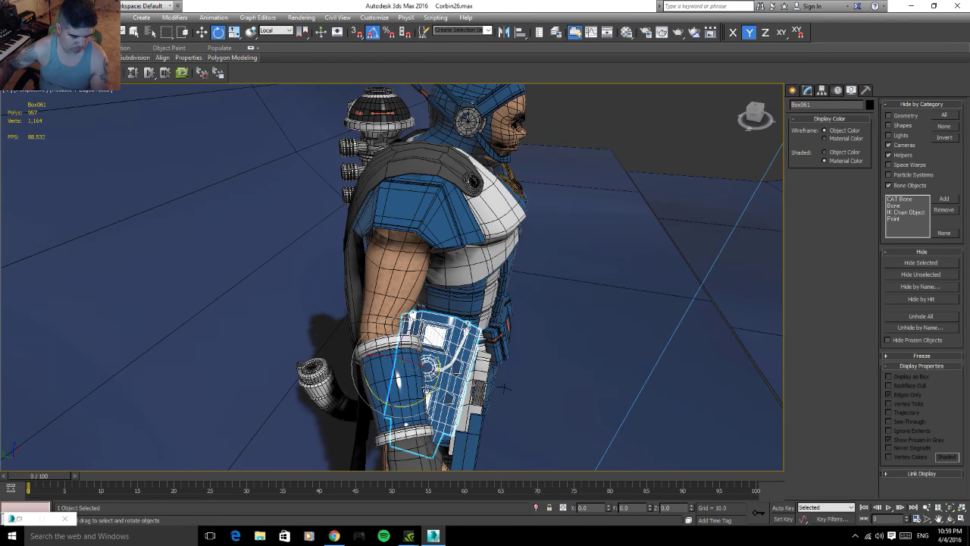
{"action": "left_click_drag", "start_coordinate": [428, 394], "coordinate": [386, 419]}
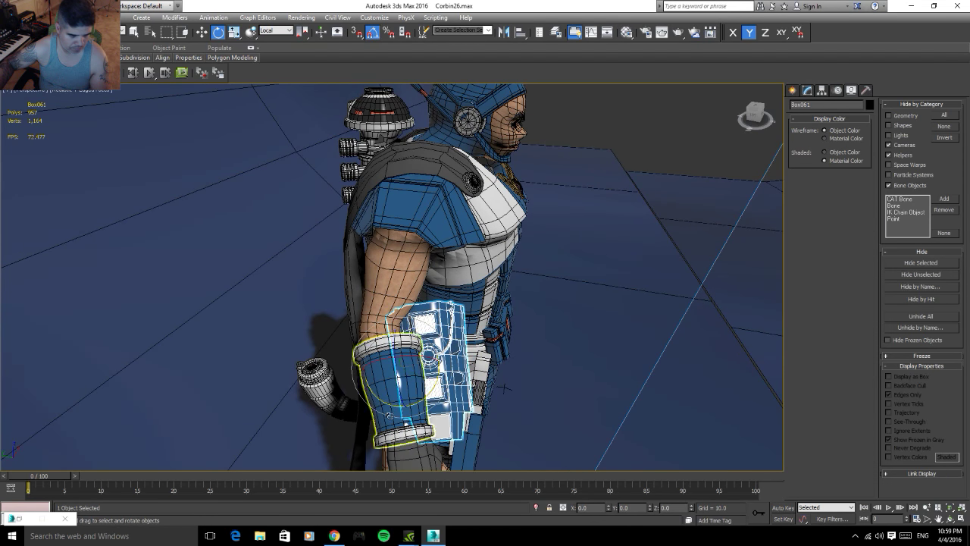
- Slide Box061 along the forearm into position
{"action": "key", "text": "ctrl+d"}
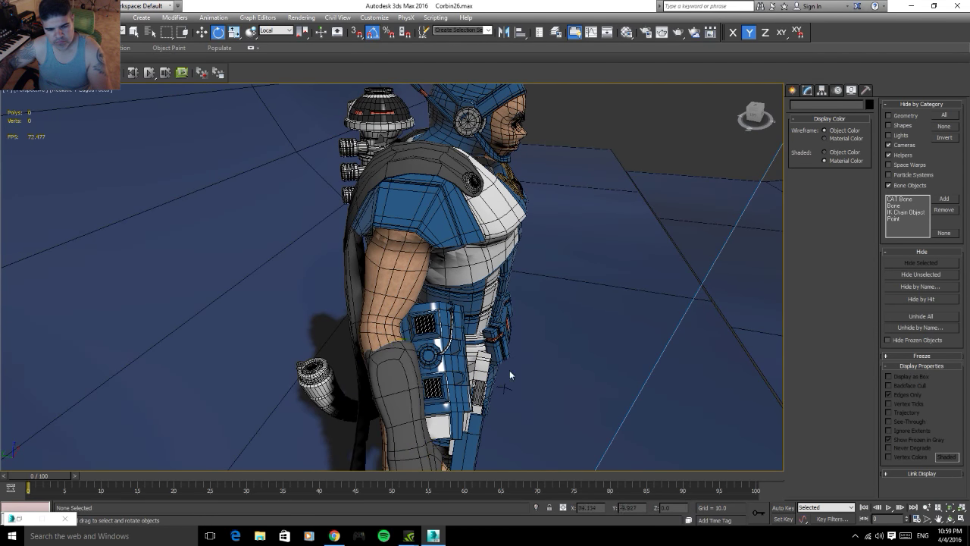
{"action": "left_click", "coordinate": [452, 381]}
{"action": "key", "text": "w"}
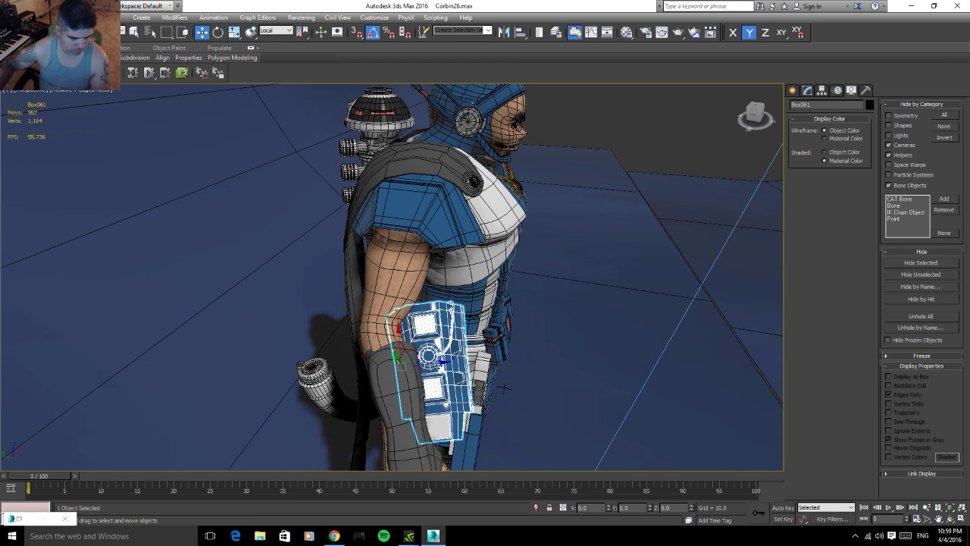
{"action": "left_click_drag", "start_coordinate": [440, 363], "coordinate": [413, 397]}
{"action": "middle_click_drag", "start_coordinate": [413, 398], "coordinate": [493, 331], "text": "alt"}
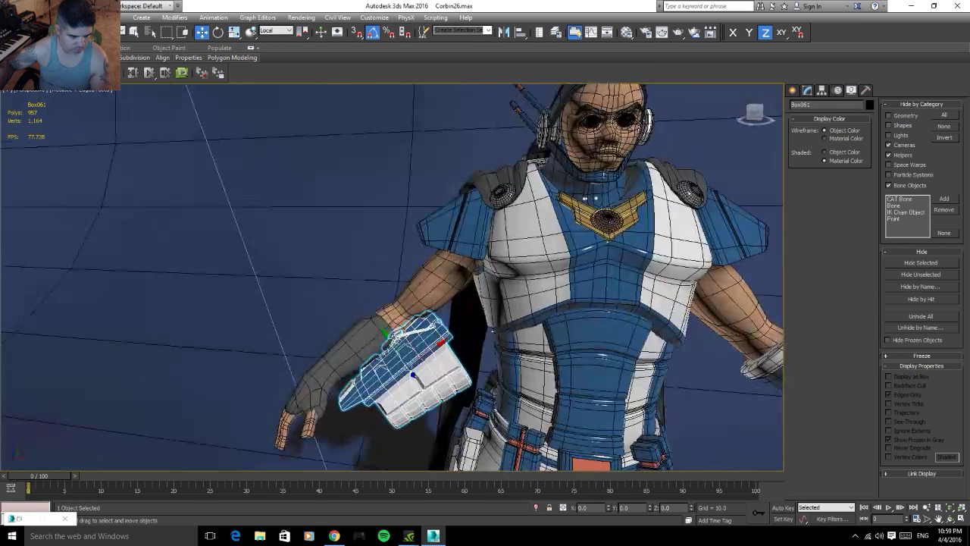
{"action": "mouse_move", "coordinate": [385, 333]}
{"action": "left_mouse_down"}
{"action": "mouse_move", "coordinate": [419, 302]}
{"action": "mouse_move", "coordinate": [355, 335]}
{"action": "left_mouse_up"}
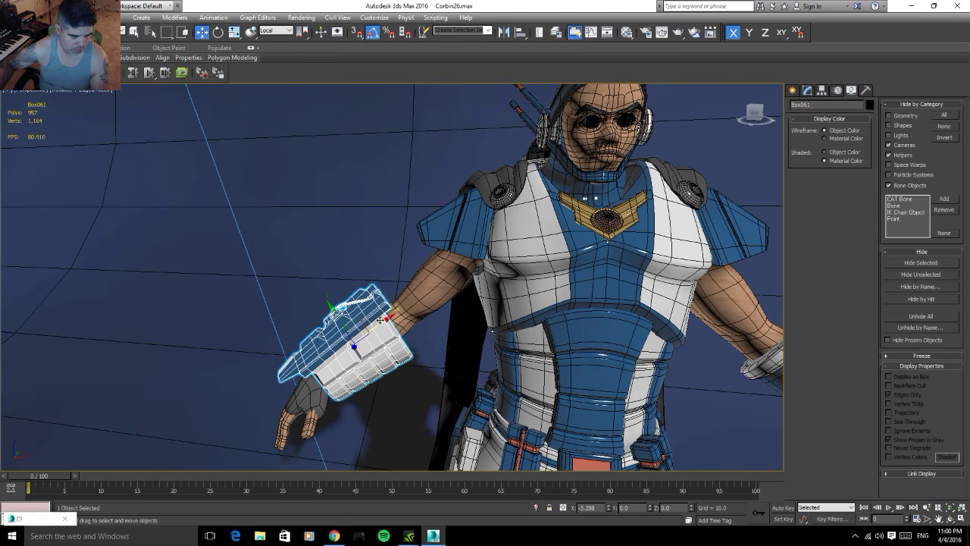
{"action": "mouse_move", "coordinate": [462, 325]}
{"action": "middle_mouse_down", "text": "alt"}
{"action": "mouse_move", "coordinate": [568, 323]}
{"action": "mouse_move", "coordinate": [551, 335]}
{"action": "middle_mouse_up", "text": "alt"}
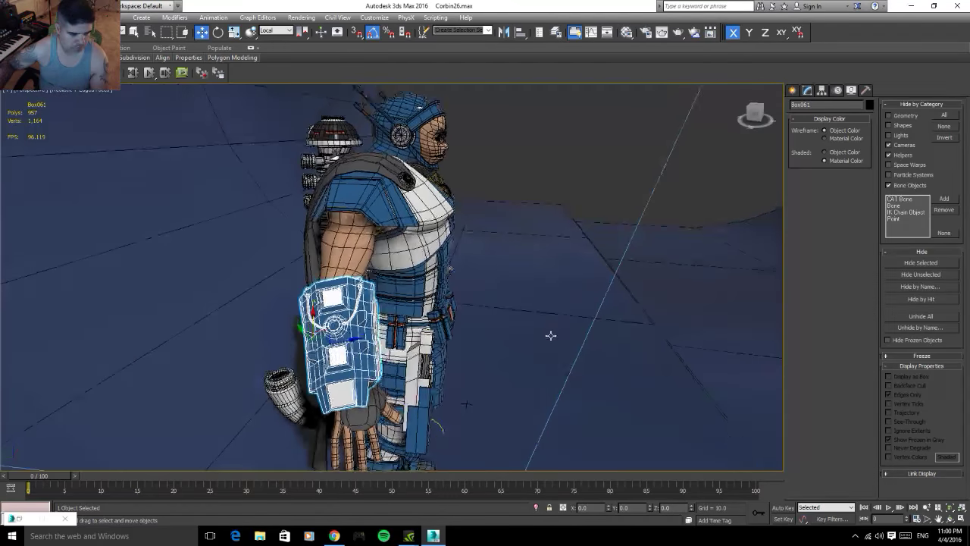
{"action": "left_click_drag", "start_coordinate": [356, 339], "coordinate": [364, 322]}
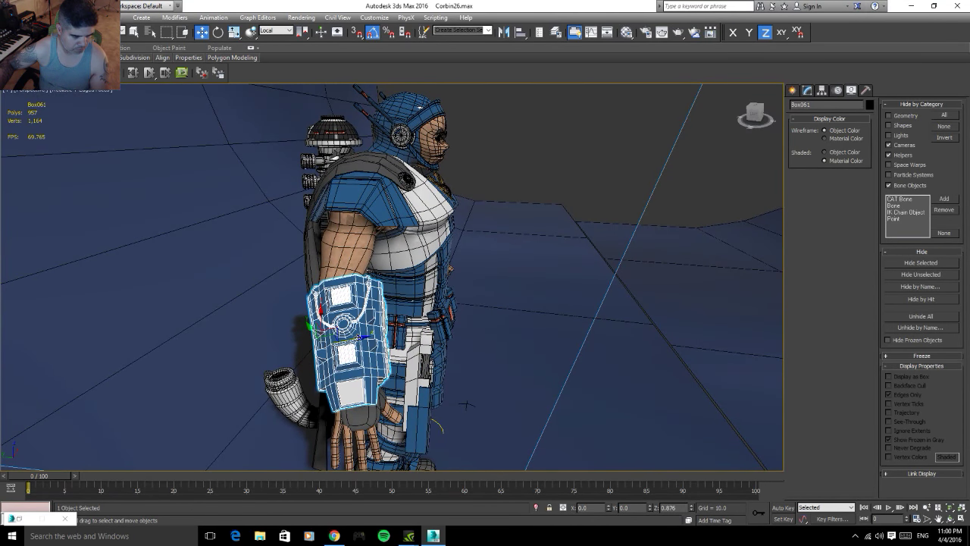
{"action": "mouse_move", "coordinate": [457, 329]}
{"action": "middle_mouse_down", "text": "alt"}
{"action": "mouse_move", "coordinate": [459, 276]}
{"action": "mouse_move", "coordinate": [445, 335]}
{"action": "mouse_move", "coordinate": [455, 334]}
{"action": "mouse_move", "coordinate": [446, 297]}
{"action": "middle_mouse_up", "text": "alt"}
- Scale Box061 down slightly in Local coordinates and raise it a little along Z
{"action": "key", "text": "r"}
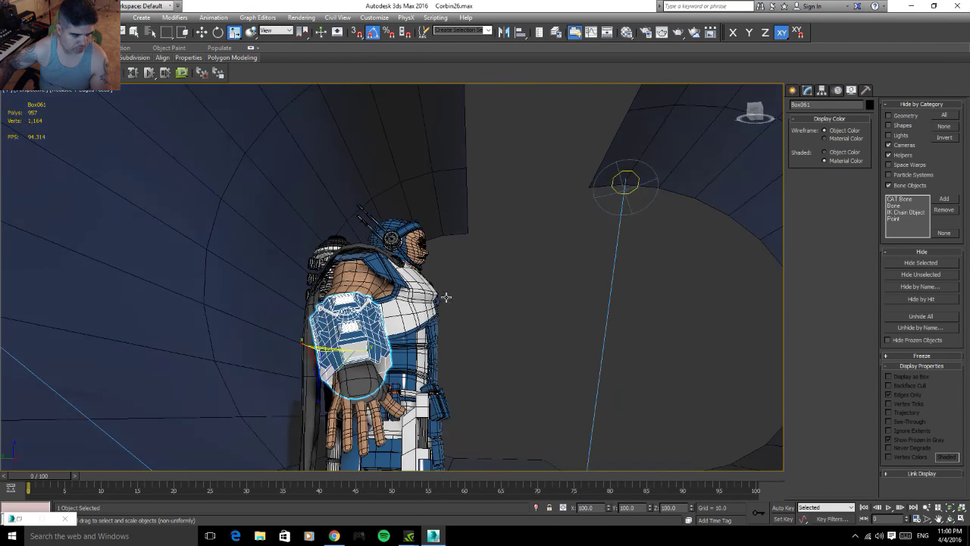
{"action": "left_click", "coordinate": [276, 31]}
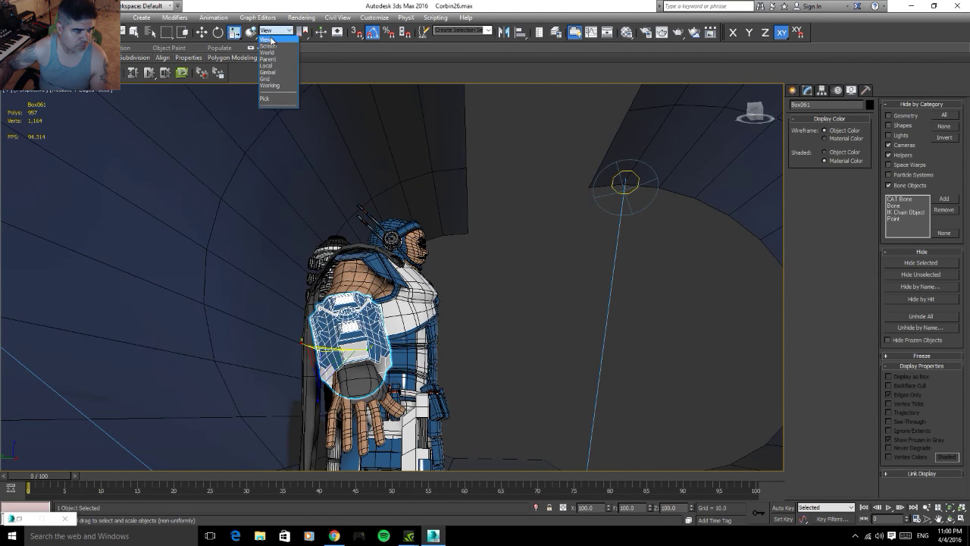
{"action": "left_click", "coordinate": [273, 68]}
{"action": "mouse_move", "coordinate": [364, 325]}
{"action": "middle_mouse_down", "text": "alt"}
{"action": "mouse_move", "coordinate": [369, 310]}
{"action": "mouse_move", "coordinate": [372, 319]}
{"action": "mouse_move", "coordinate": [317, 345]}
{"action": "middle_mouse_up", "text": "alt"}
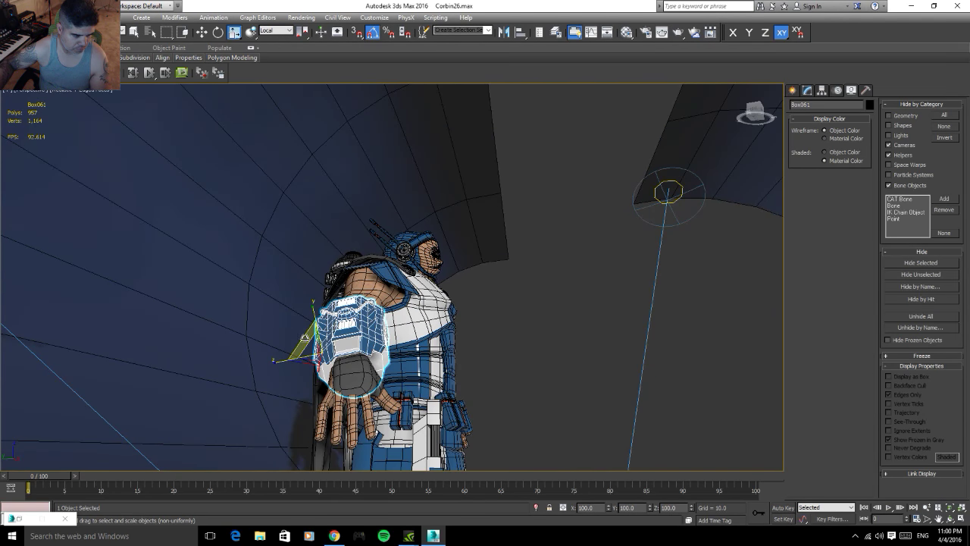
{"action": "left_click_drag", "start_coordinate": [303, 337], "coordinate": [304, 342]}
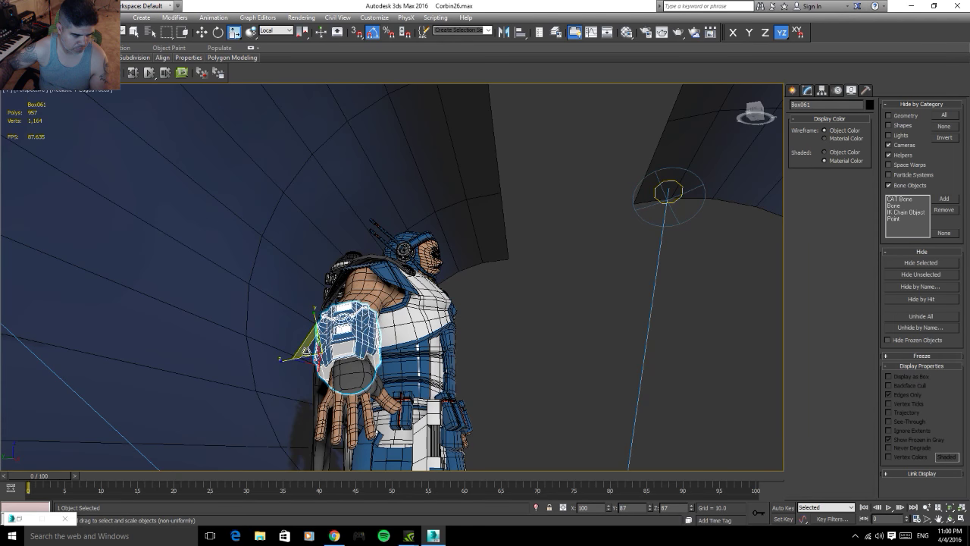
{"action": "key", "text": "w"}
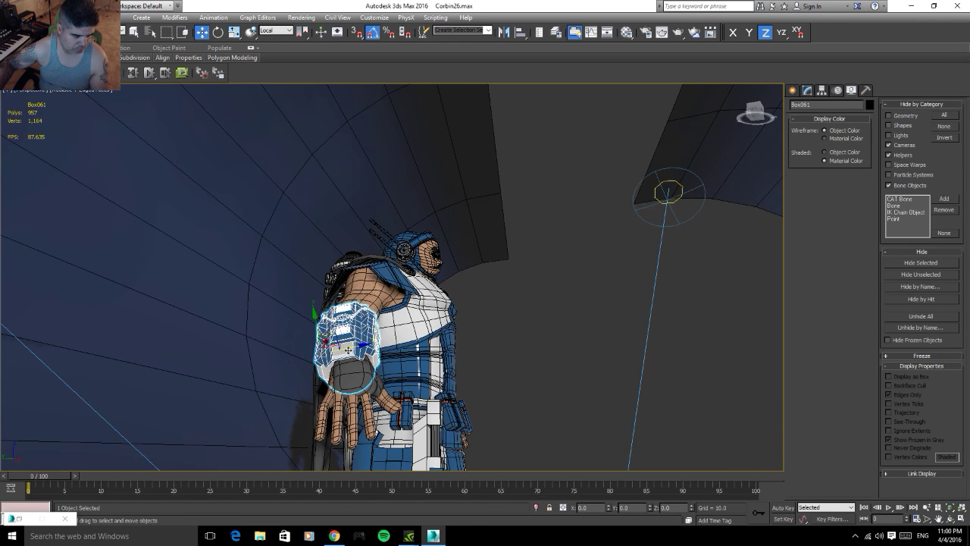
{"action": "left_click_drag", "start_coordinate": [328, 343], "coordinate": [331, 340]}
{"action": "middle_click_drag", "start_coordinate": [476, 341], "coordinate": [425, 356], "text": "alt"}
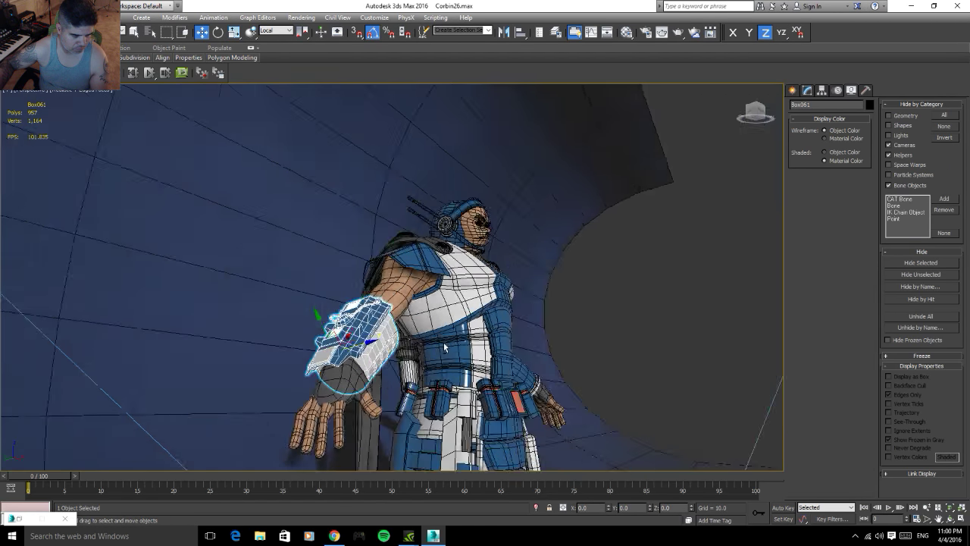
{"action": "scroll", "coordinate": [424, 356], "scroll_direction": "up", "scroll_amount": 2}
{"action": "scroll", "coordinate": [352, 373], "scroll_direction": "up", "scroll_amount": 3}
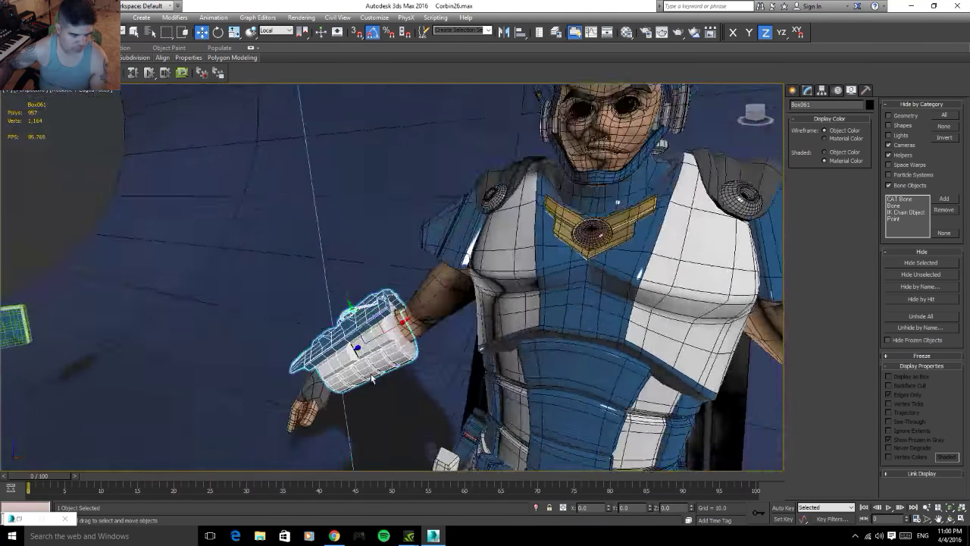
- Tilt Box061 5 degrees about Y, nudge it along Z and X, then deselect
{"action": "middle_click_drag", "start_coordinate": [351, 373], "coordinate": [390, 374], "text": "alt"}
{"action": "key", "text": "e"}
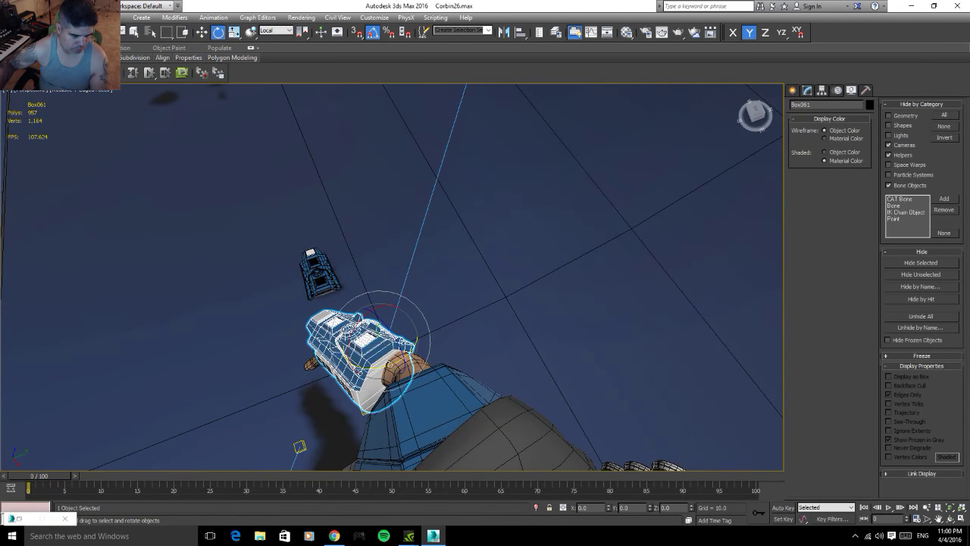
{"action": "left_click_drag", "start_coordinate": [390, 365], "coordinate": [391, 362]}
{"action": "key", "text": "w"}
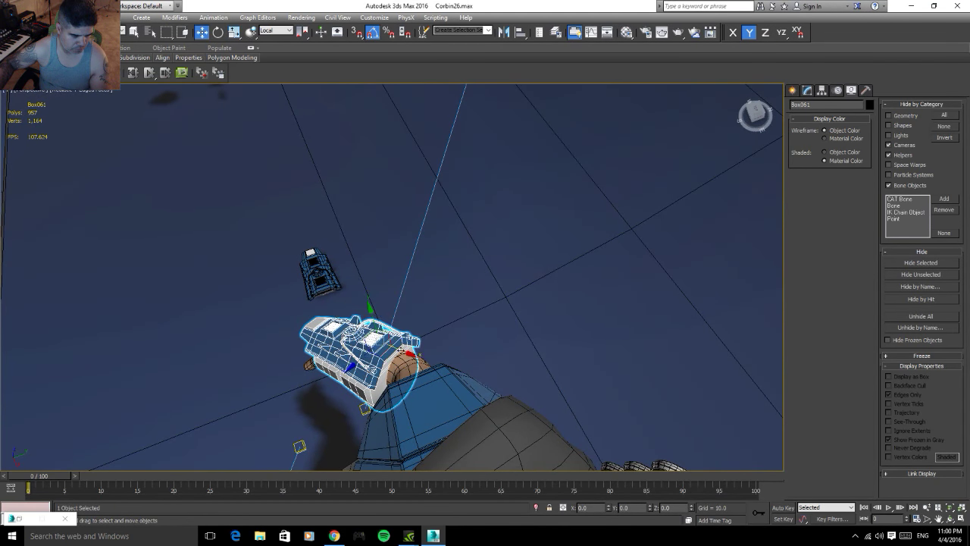
{"action": "left_click_drag", "start_coordinate": [369, 326], "coordinate": [374, 322]}
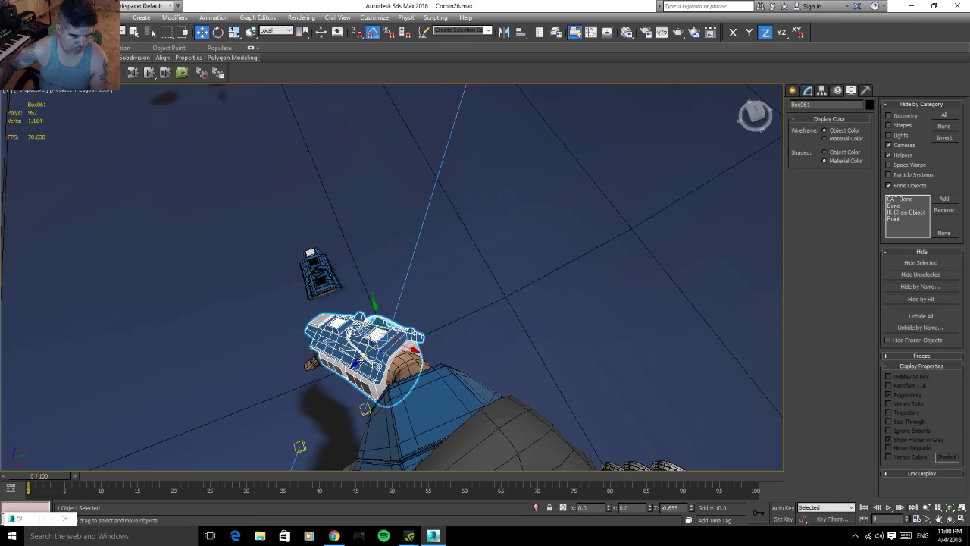
{"action": "middle_click_drag", "start_coordinate": [479, 369], "coordinate": [488, 323], "text": "alt"}
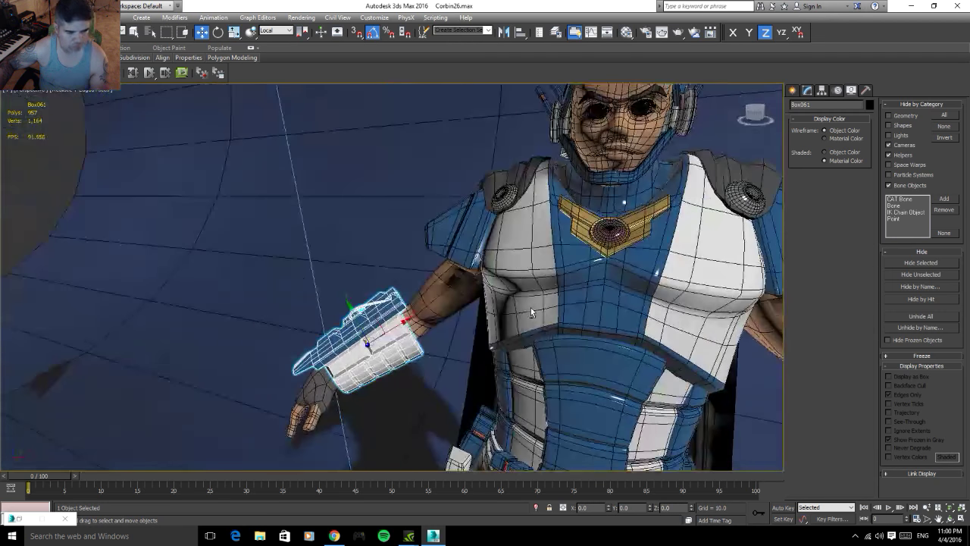
{"action": "left_click_drag", "start_coordinate": [407, 320], "coordinate": [394, 327]}
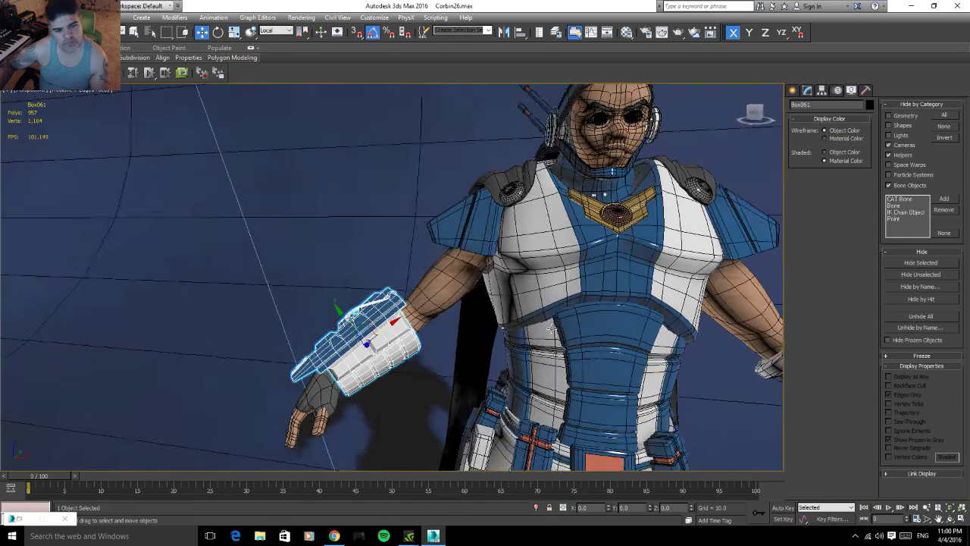
{"action": "mouse_move", "coordinate": [536, 333]}
{"action": "middle_mouse_down", "text": "alt"}
{"action": "mouse_move", "coordinate": [576, 325]}
{"action": "mouse_move", "coordinate": [675, 438]}
{"action": "middle_mouse_up", "text": "alt"}
{"action": "key", "text": "ctrl+d"}
{"action": "scroll", "coordinate": [455, 304], "scroll_direction": "down", "scroll_amount": 5}
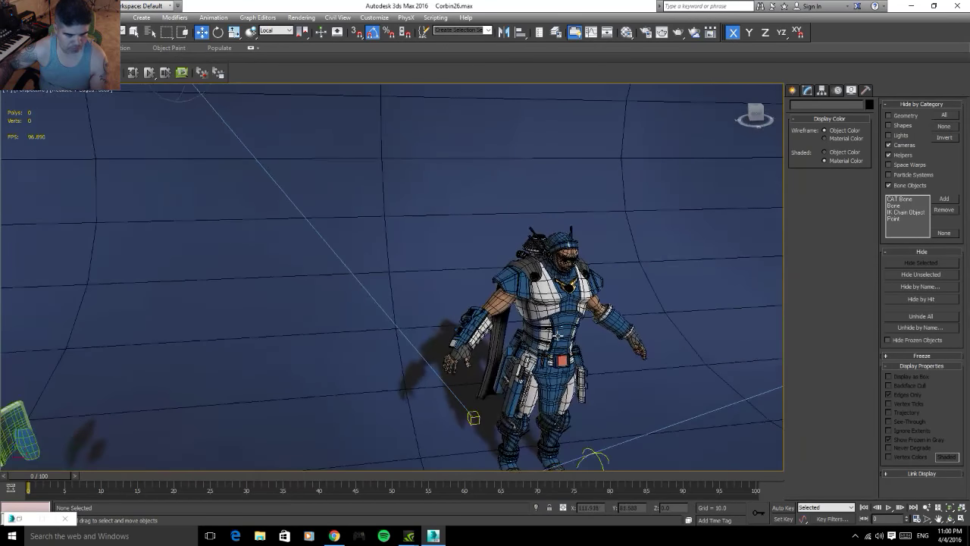
{"action": "middle_click_drag", "start_coordinate": [674, 438], "coordinate": [522, 343], "text": "alt"}
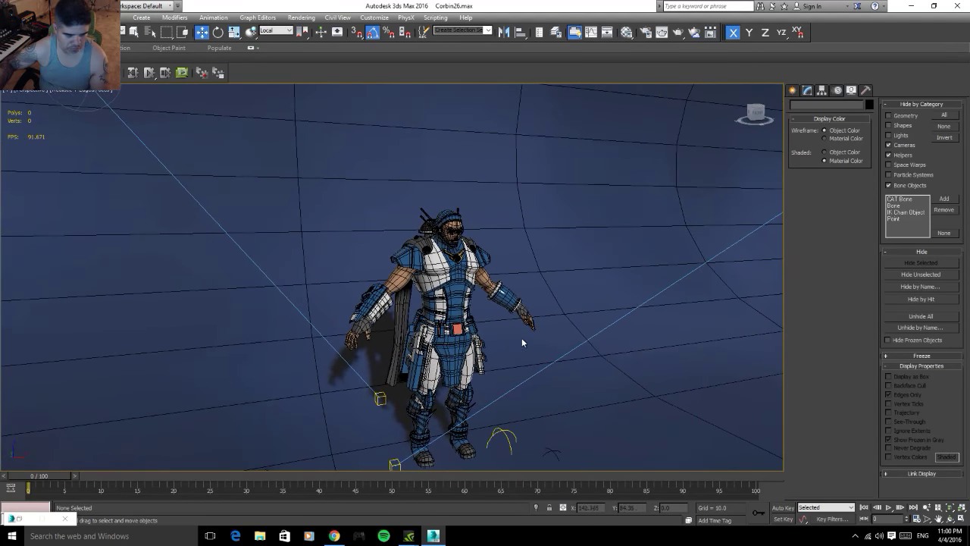
{"action": "left_click", "coordinate": [511, 301]}
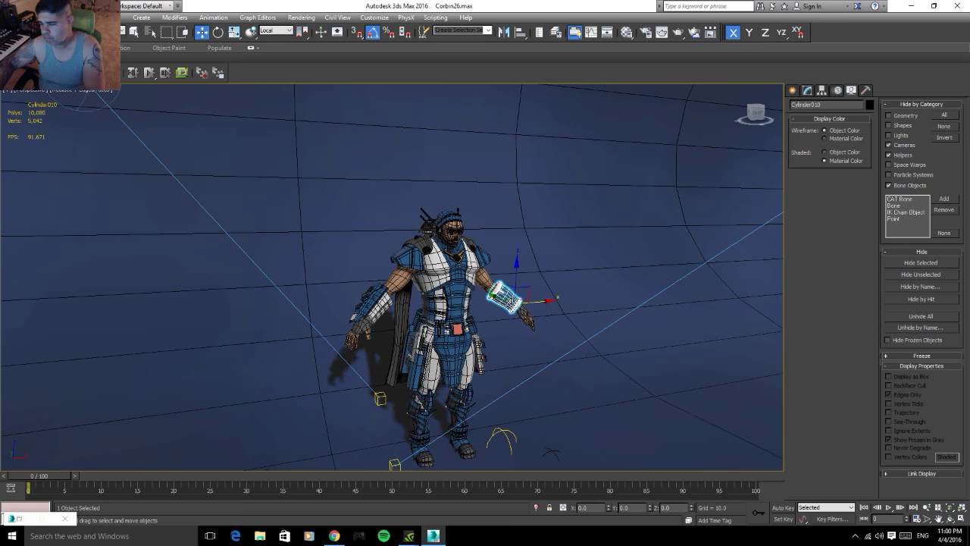
{"action": "key", "text": "ctrl+d"}
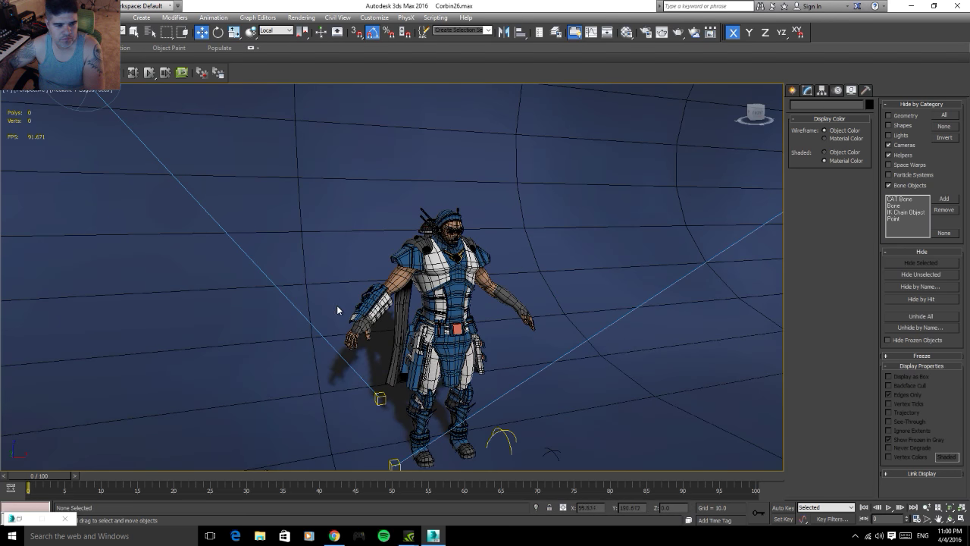
{"action": "left_click", "coordinate": [372, 299]}
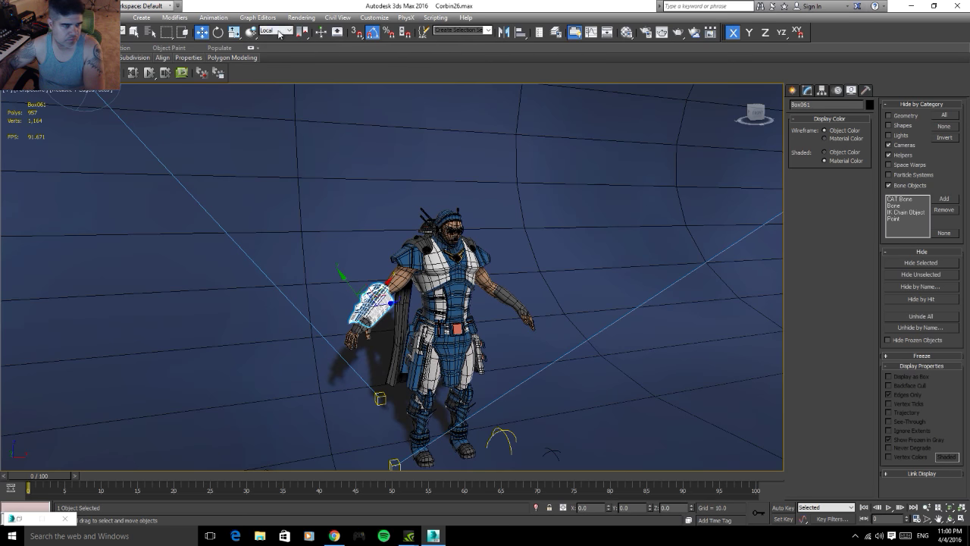
{"action": "left_click", "coordinate": [279, 32]}
{"action": "left_click", "coordinate": [267, 39]}
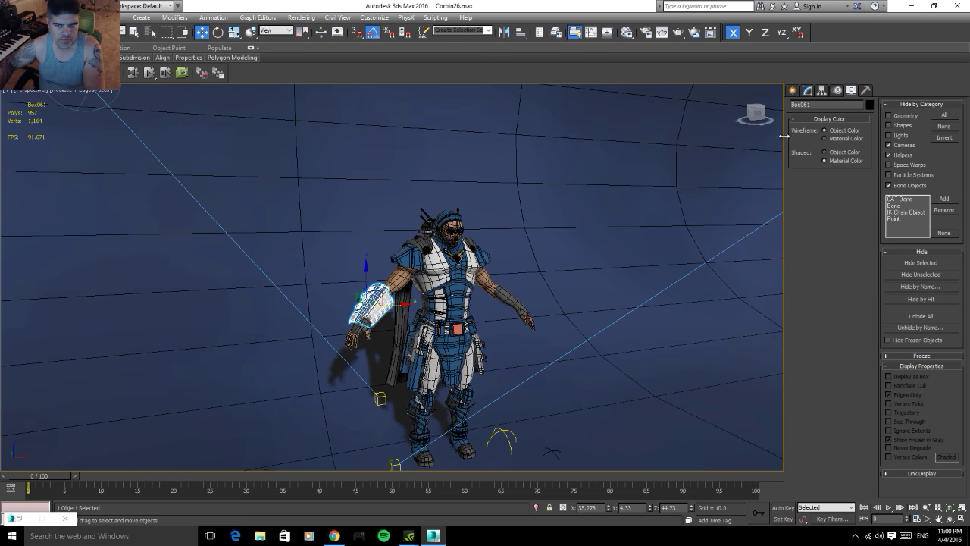
{"action": "left_click", "coordinate": [806, 91]}
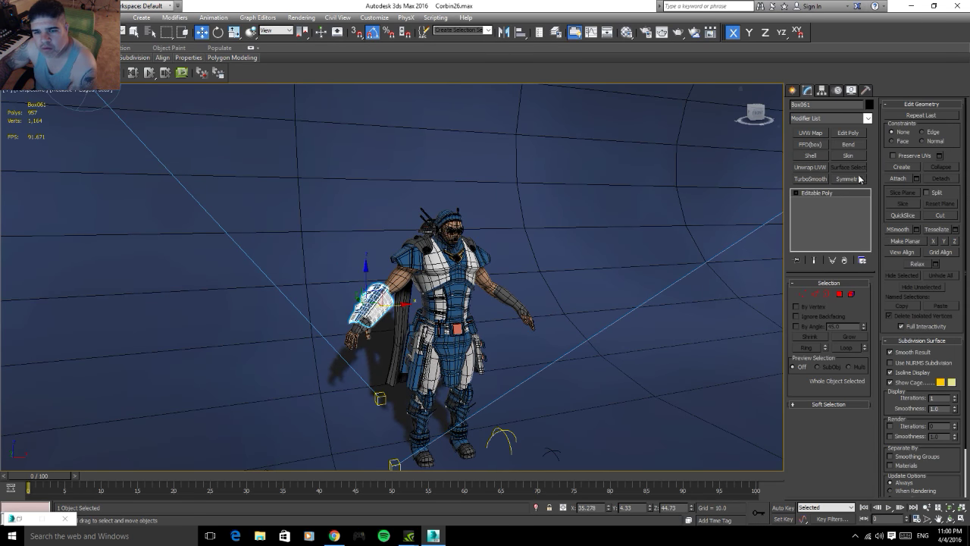
{"action": "left_click", "coordinate": [848, 179]}
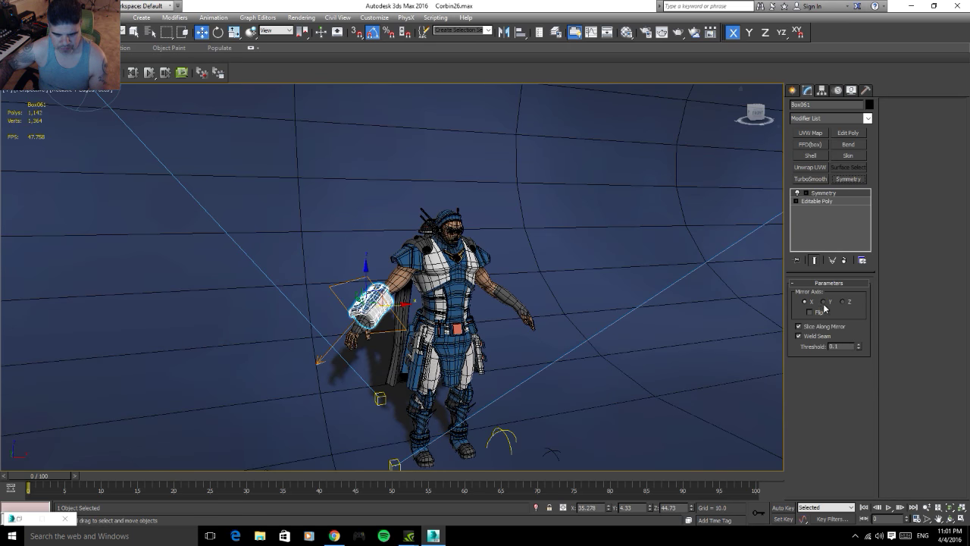
{"action": "left_click", "coordinate": [826, 302]}
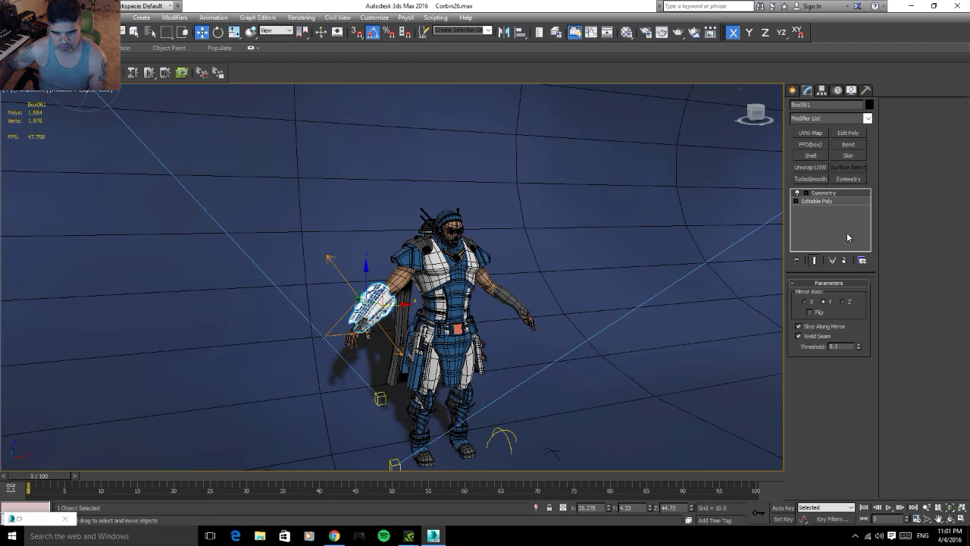
{"action": "left_click", "coordinate": [849, 260]}
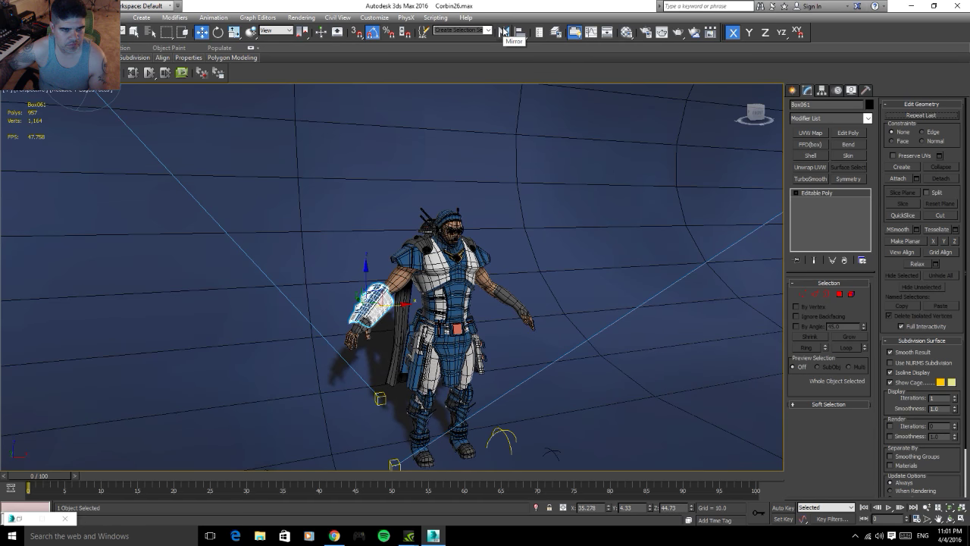
- Mirror the forearm piece as a copy and move it onto the other forearm
{"action": "left_click", "coordinate": [503, 31]}
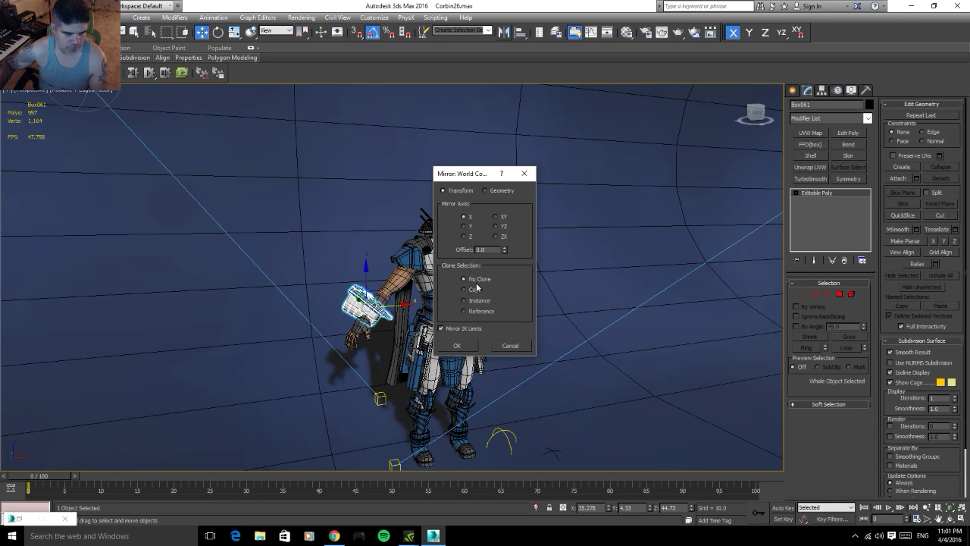
{"action": "left_click", "coordinate": [477, 289]}
{"action": "left_click", "coordinate": [467, 347]}
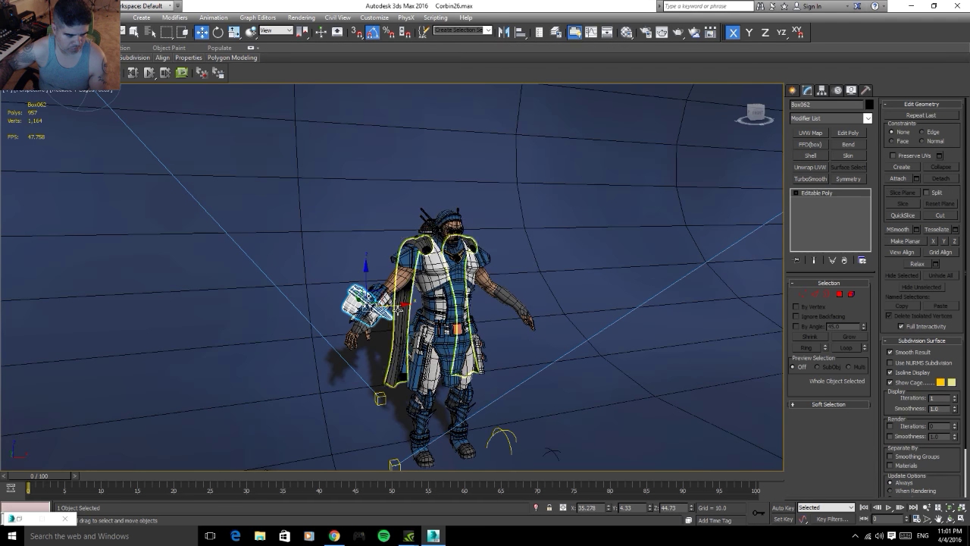
{"action": "mouse_move", "coordinate": [368, 303]}
{"action": "left_mouse_down"}
{"action": "mouse_move", "coordinate": [489, 294]}
{"action": "mouse_move", "coordinate": [535, 311]}
{"action": "left_mouse_up"}
{"action": "mouse_move", "coordinate": [535, 310]}
{"action": "middle_mouse_down", "text": "alt"}
{"action": "mouse_move", "coordinate": [525, 356]}
{"action": "mouse_move", "coordinate": [561, 348]}
{"action": "middle_mouse_up", "text": "alt"}
{"action": "left_click", "coordinate": [568, 284]}
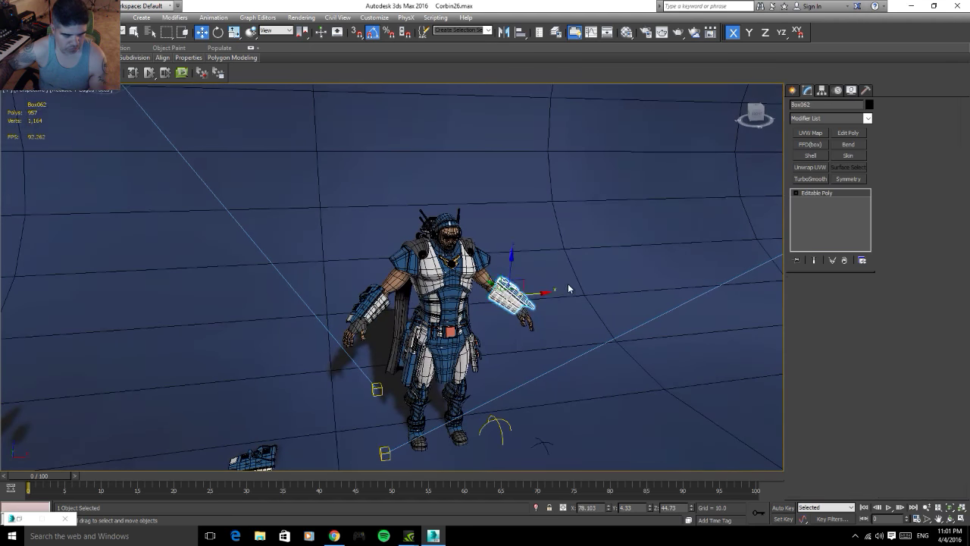
- Orbit and zoom the view to frame the whole character with both gauntlets
{"action": "scroll", "coordinate": [443, 337], "scroll_direction": "up", "scroll_amount": 4}
{"action": "middle_click_drag", "start_coordinate": [443, 337], "coordinate": [502, 320], "text": "alt"}
{"action": "scroll", "coordinate": [490, 328], "scroll_direction": "down", "scroll_amount": 5}
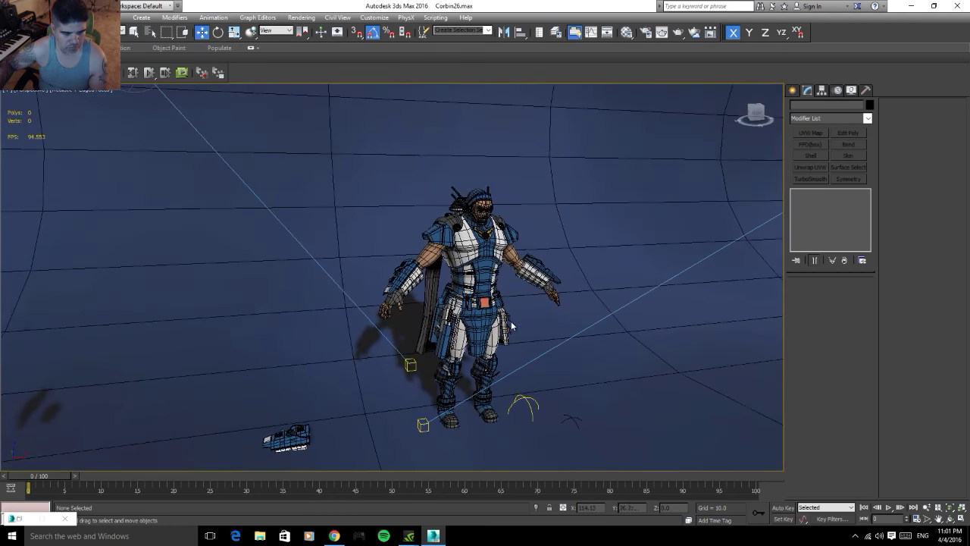
{"action": "middle_click_drag", "start_coordinate": [505, 279], "coordinate": [515, 318], "text": "alt"}
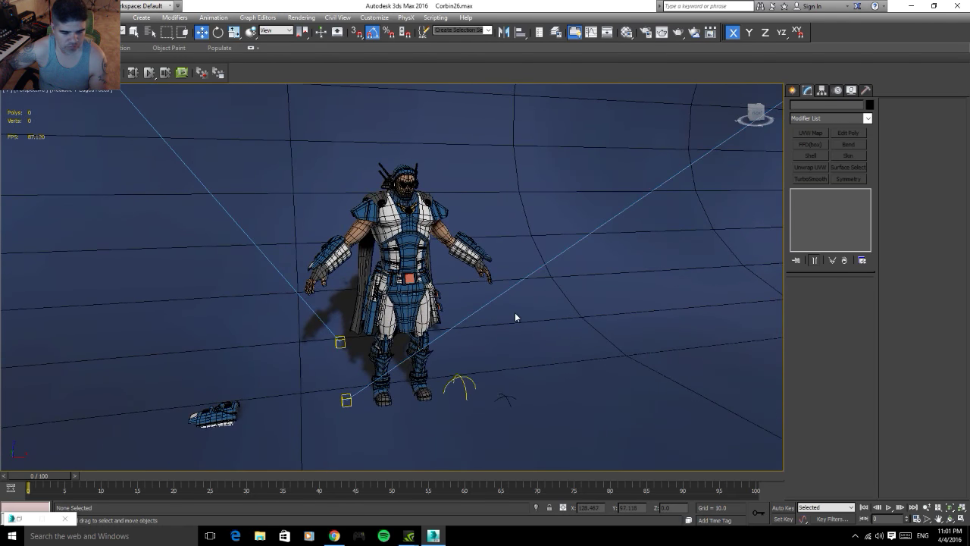
{"action": "left_click", "coordinate": [924, 508]}
{"action": "left_click_drag", "start_coordinate": [353, 348], "coordinate": [353, 303]}
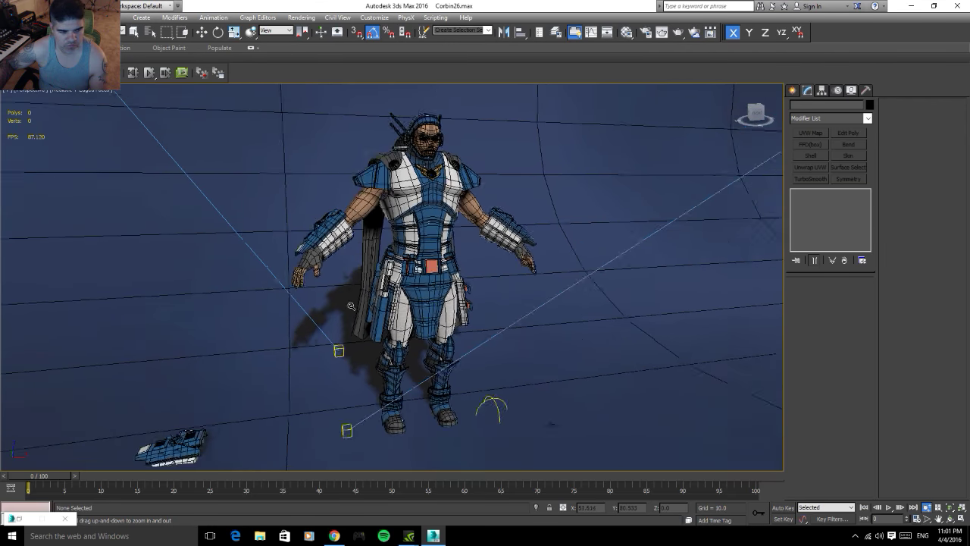
{"action": "middle_click_drag", "start_coordinate": [353, 303], "coordinate": [478, 284], "text": "alt"}
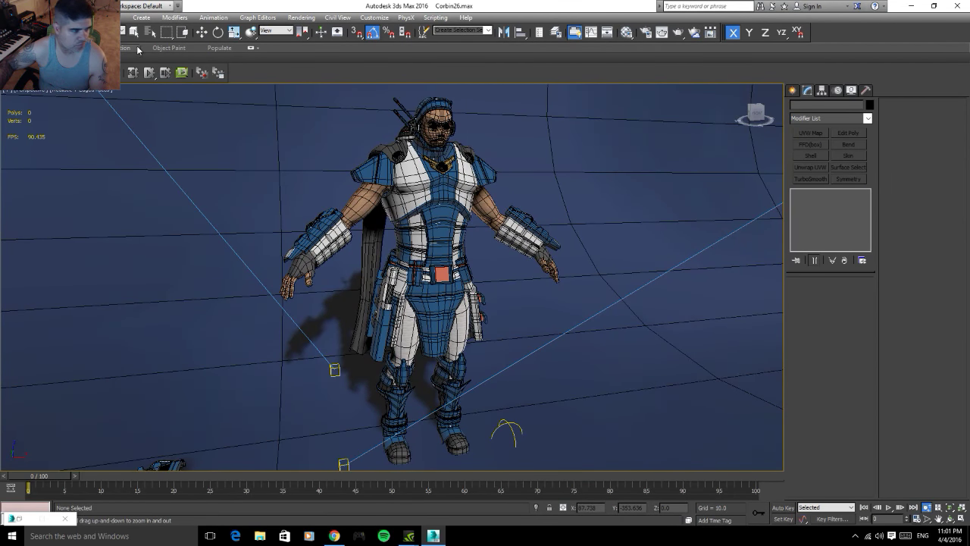
- Enable Show Safe Frames in Active View in the viewport configuration
{"action": "left_click", "coordinate": [89, 90]}
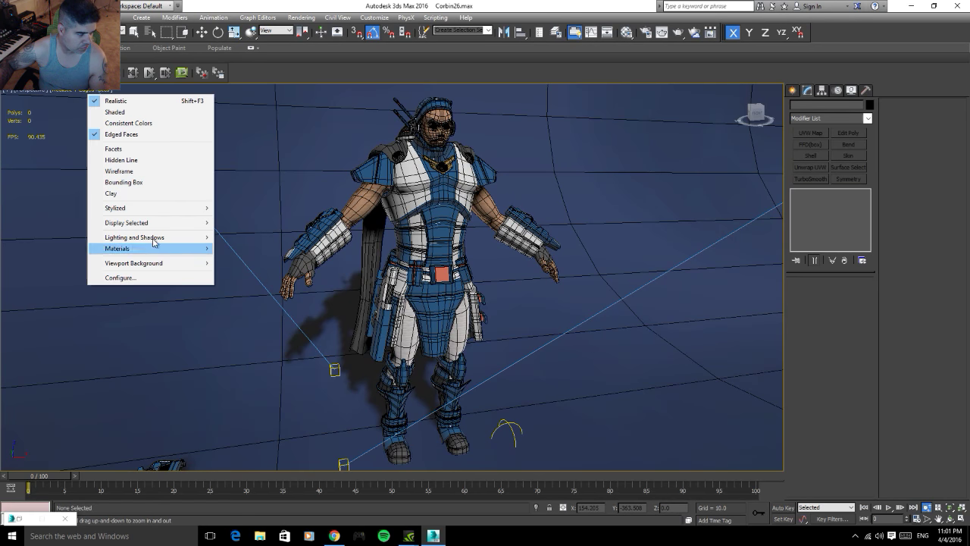
{"action": "left_click", "coordinate": [144, 277]}
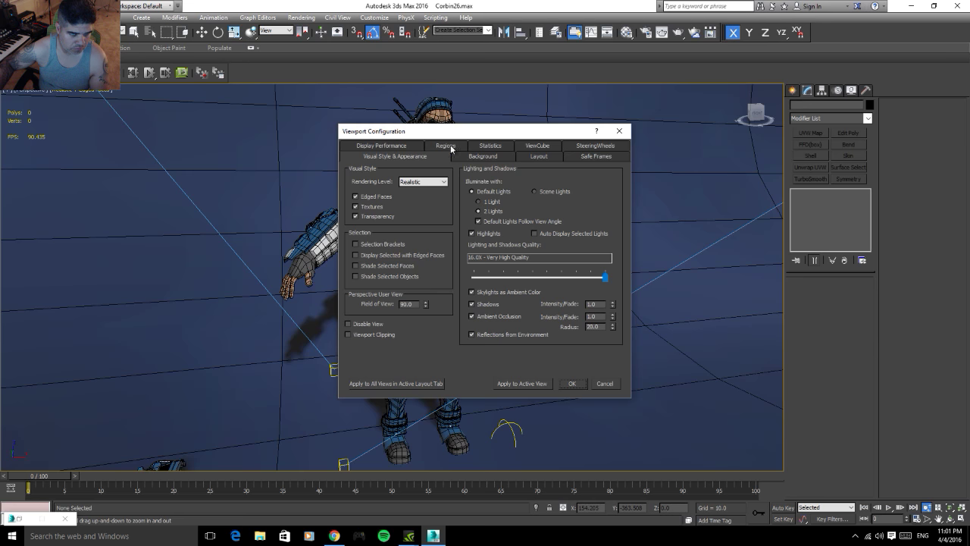
{"action": "left_click", "coordinate": [581, 156]}
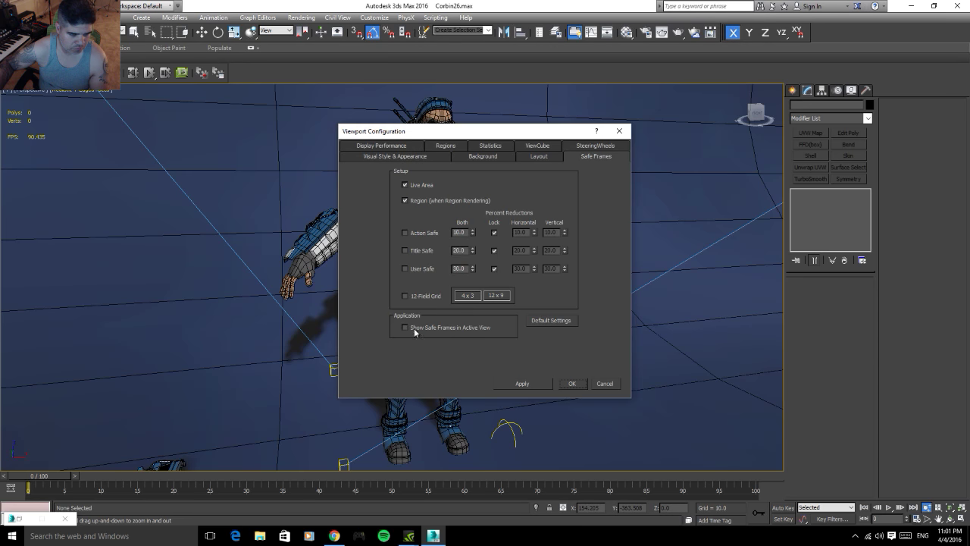
{"action": "left_click", "coordinate": [532, 385]}
{"action": "left_click", "coordinate": [572, 383]}
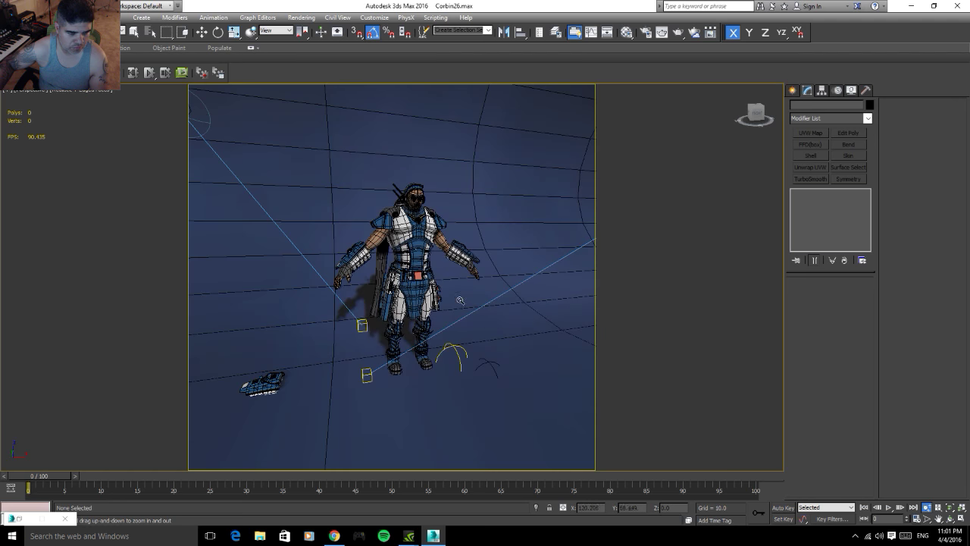
- Zoom and orbit so the character fills the safe frame, then select the original forearm piece
{"action": "left_click_drag", "start_coordinate": [409, 328], "coordinate": [413, 300]}
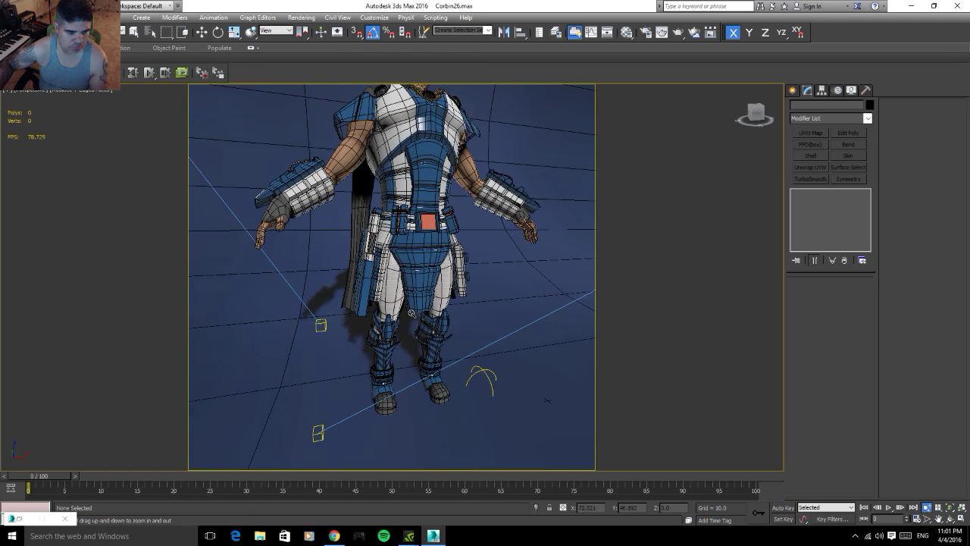
{"action": "scroll", "coordinate": [413, 301], "scroll_direction": "down", "scroll_amount": 1}
{"action": "scroll", "coordinate": [413, 301], "scroll_direction": "down", "scroll_amount": 1}
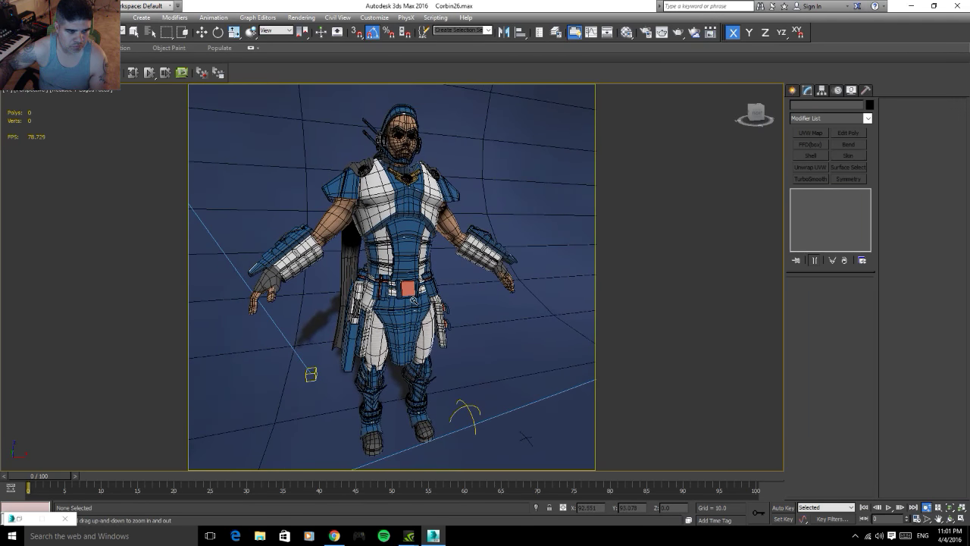
{"action": "mouse_move", "coordinate": [413, 301]}
{"action": "middle_mouse_down", "text": "alt"}
{"action": "mouse_move", "coordinate": [430, 313]}
{"action": "mouse_move", "coordinate": [492, 301]}
{"action": "mouse_move", "coordinate": [461, 303]}
{"action": "mouse_move", "coordinate": [533, 464]}
{"action": "middle_mouse_up", "text": "alt"}
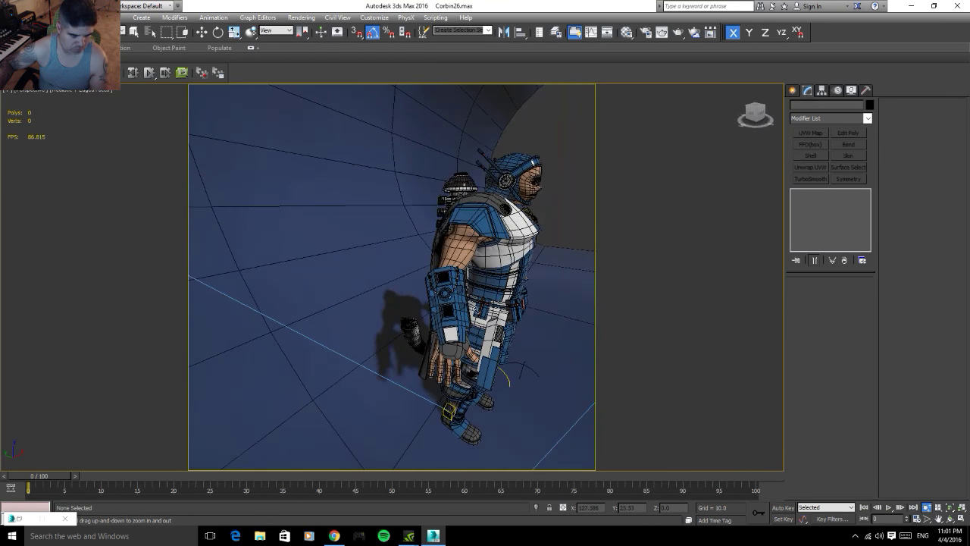
{"action": "key", "text": "e"}
{"action": "left_click", "coordinate": [447, 303]}
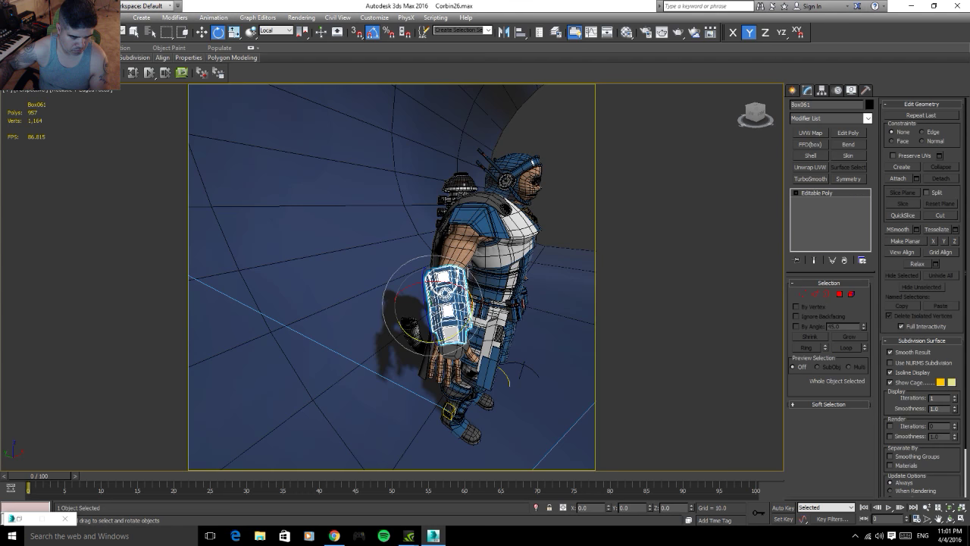
- Move the Box061 forearm piece along Y from 4.33 to 3.697, then deselect it
{"action": "key", "text": "w"}
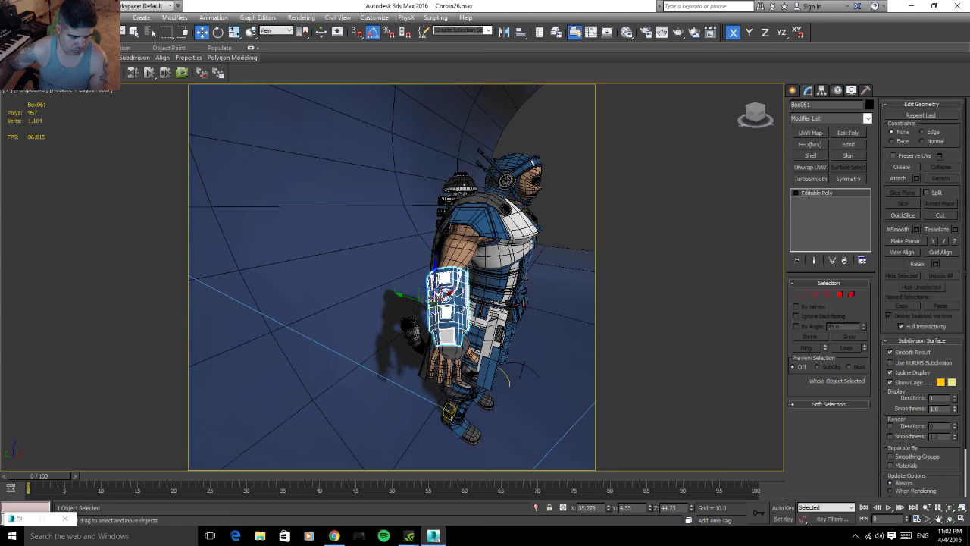
{"action": "left_click_drag", "start_coordinate": [412, 298], "coordinate": [416, 297]}
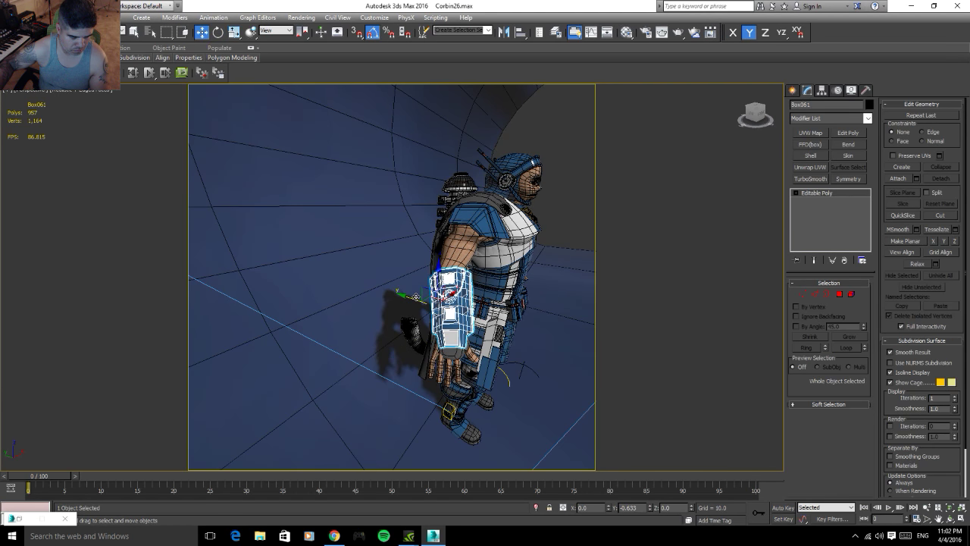
{"action": "mouse_move", "coordinate": [415, 297]}
{"action": "middle_mouse_down", "text": "alt"}
{"action": "mouse_move", "coordinate": [316, 367]}
{"action": "mouse_move", "coordinate": [460, 327]}
{"action": "mouse_move", "coordinate": [364, 333]}
{"action": "middle_mouse_up", "text": "alt"}
{"action": "scroll", "coordinate": [299, 370], "scroll_direction": "up", "scroll_amount": 5}
{"action": "scroll", "coordinate": [459, 327], "scroll_direction": "up", "scroll_amount": 2}
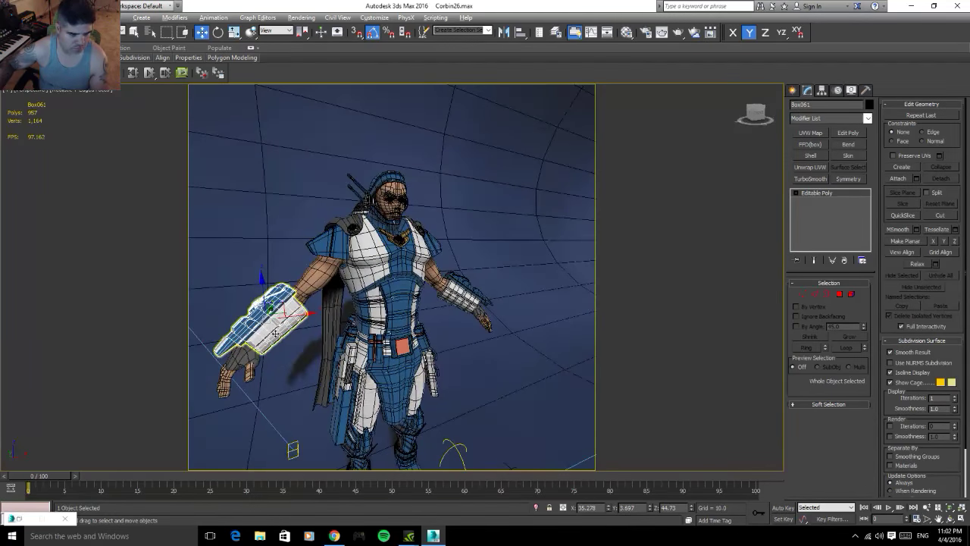
{"action": "left_click", "coordinate": [303, 342]}
{"action": "mouse_move", "coordinate": [418, 350]}
{"action": "middle_mouse_down", "text": "alt"}
{"action": "mouse_move", "coordinate": [478, 379]}
{"action": "mouse_move", "coordinate": [468, 328]}
{"action": "mouse_move", "coordinate": [454, 337]}
{"action": "middle_mouse_up", "text": "alt"}
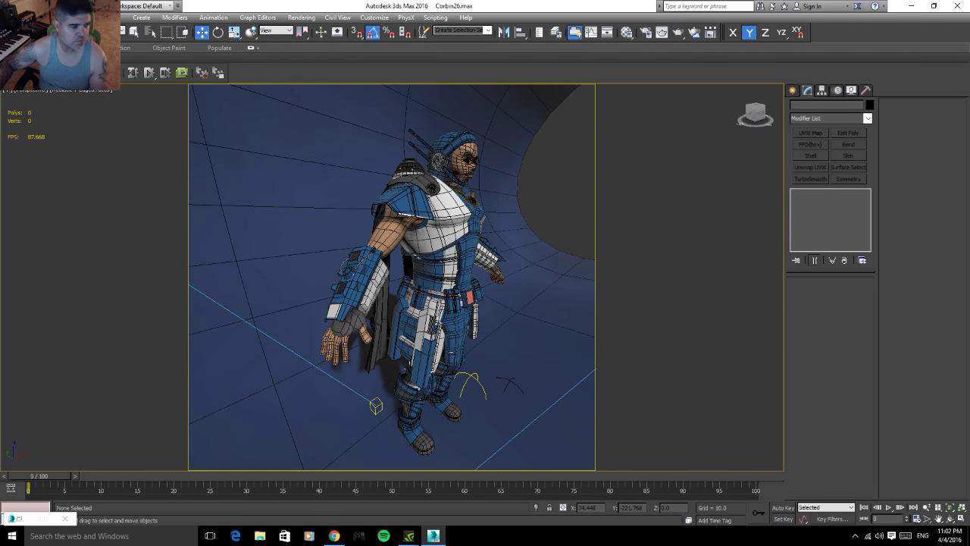
- Save the character scene and render the current view, moving the render window aside
{"action": "left_click", "coordinate": [15, 12]}
{"action": "left_click", "coordinate": [34, 106]}
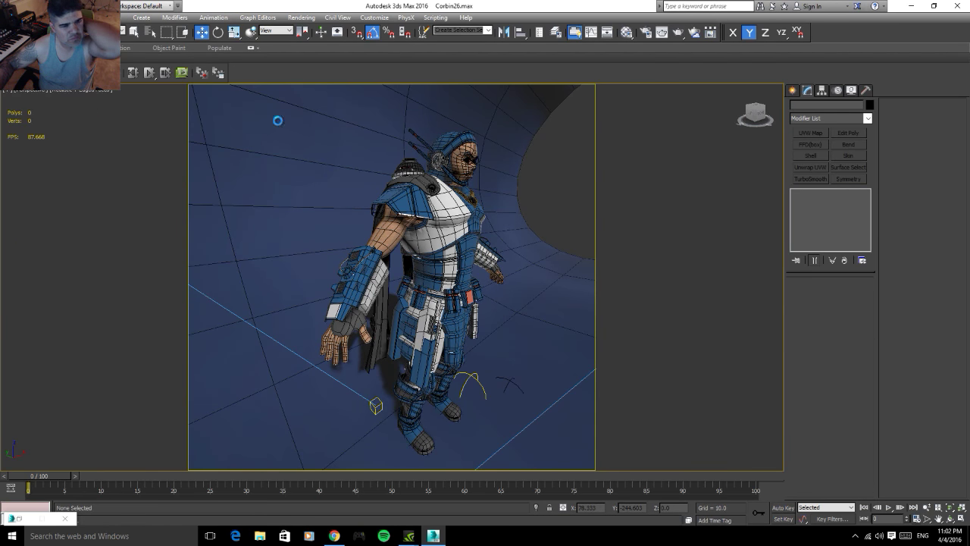
{"action": "left_click", "coordinate": [676, 35]}
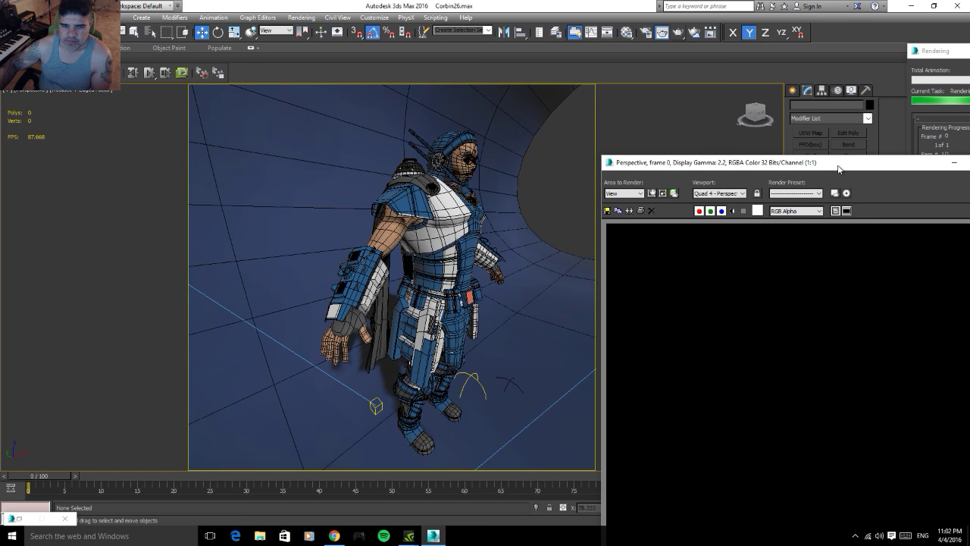
{"action": "left_click_drag", "start_coordinate": [838, 168], "coordinate": [649, 67]}
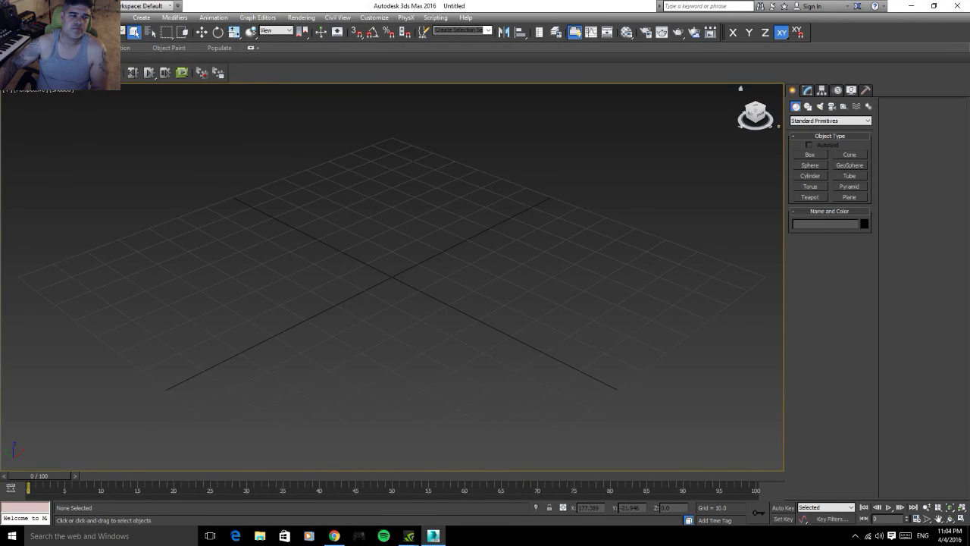
- Reopen Corbin26.max from recent documents and orbit and zoom to inspect the armored character
{"action": "left_click", "coordinate": [16, 12]}
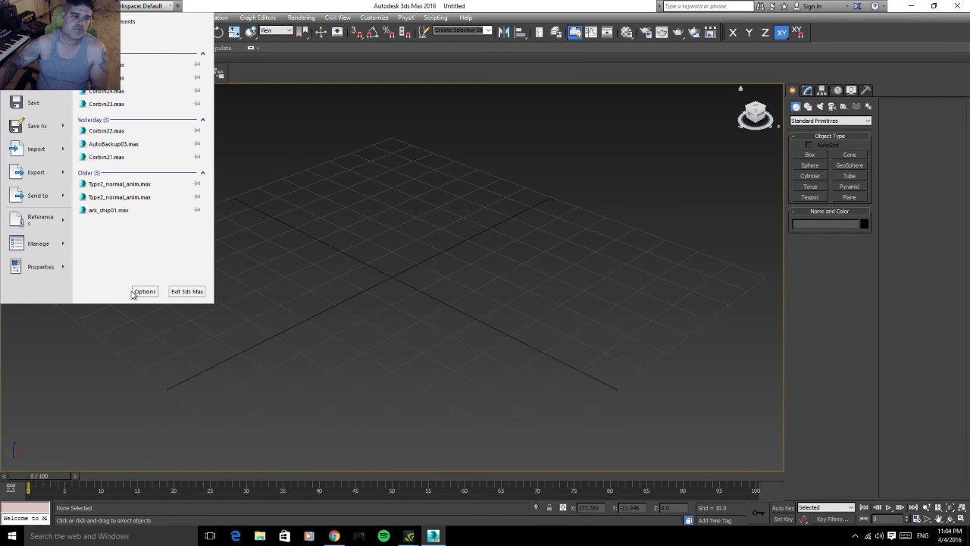
{"action": "left_click", "coordinate": [15, 11]}
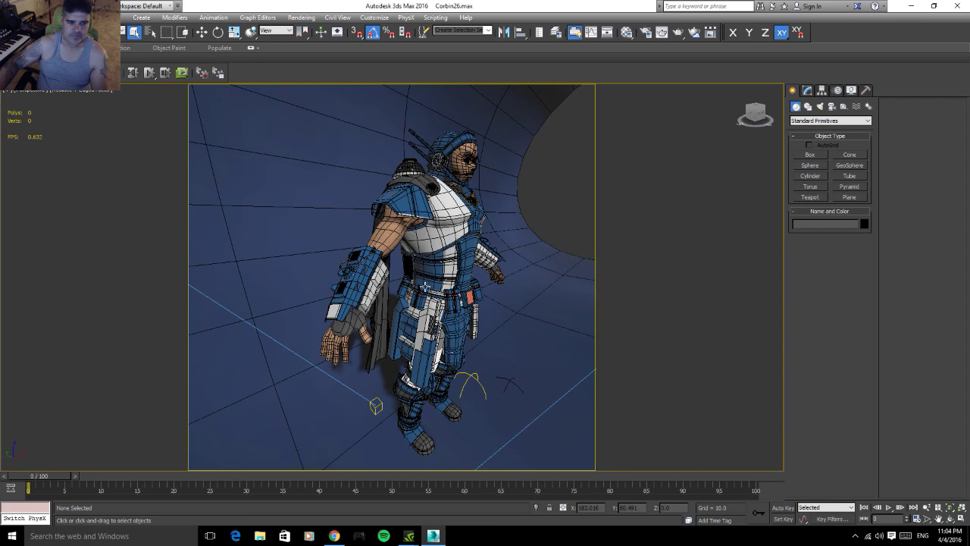
{"action": "mouse_move", "coordinate": [438, 337]}
{"action": "middle_mouse_down", "text": "alt"}
{"action": "mouse_move", "coordinate": [444, 288]}
{"action": "mouse_move", "coordinate": [466, 285]}
{"action": "middle_mouse_up", "text": "alt"}
{"action": "mouse_move", "coordinate": [509, 381]}
{"action": "middle_mouse_down", "text": "alt"}
{"action": "mouse_move", "coordinate": [513, 357]}
{"action": "mouse_move", "coordinate": [550, 459]}
{"action": "mouse_move", "coordinate": [506, 292]}
{"action": "mouse_move", "coordinate": [460, 285]}
{"action": "mouse_move", "coordinate": [487, 277]}
{"action": "mouse_move", "coordinate": [518, 238]}
{"action": "mouse_move", "coordinate": [502, 269]}
{"action": "mouse_move", "coordinate": [506, 309]}
{"action": "middle_mouse_up", "text": "alt"}
{"action": "scroll", "coordinate": [469, 272], "scroll_direction": "up", "scroll_amount": 4}
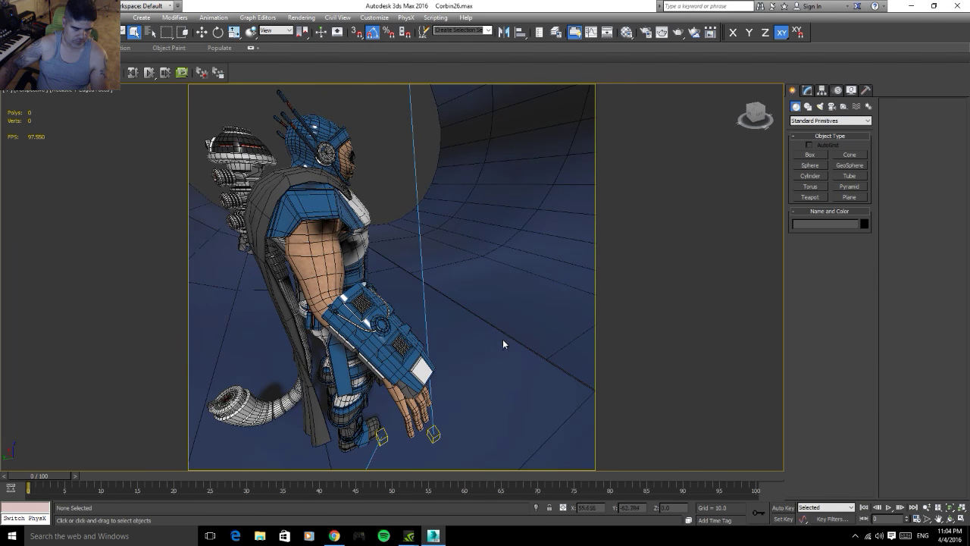
{"action": "mouse_move", "coordinate": [505, 342]}
{"action": "middle_mouse_down", "text": "alt"}
{"action": "mouse_move", "coordinate": [455, 356]}
{"action": "mouse_move", "coordinate": [416, 284]}
{"action": "mouse_move", "coordinate": [441, 291]}
{"action": "mouse_move", "coordinate": [392, 331]}
{"action": "mouse_move", "coordinate": [417, 281]}
{"action": "mouse_move", "coordinate": [470, 293]}
{"action": "mouse_move", "coordinate": [450, 329]}
{"action": "mouse_move", "coordinate": [444, 321]}
{"action": "mouse_move", "coordinate": [456, 315]}
{"action": "mouse_move", "coordinate": [435, 297]}
{"action": "mouse_move", "coordinate": [438, 284]}
{"action": "mouse_move", "coordinate": [447, 297]}
{"action": "middle_mouse_up", "text": "alt"}
{"action": "scroll", "coordinate": [440, 292], "scroll_direction": "up", "scroll_amount": 4}
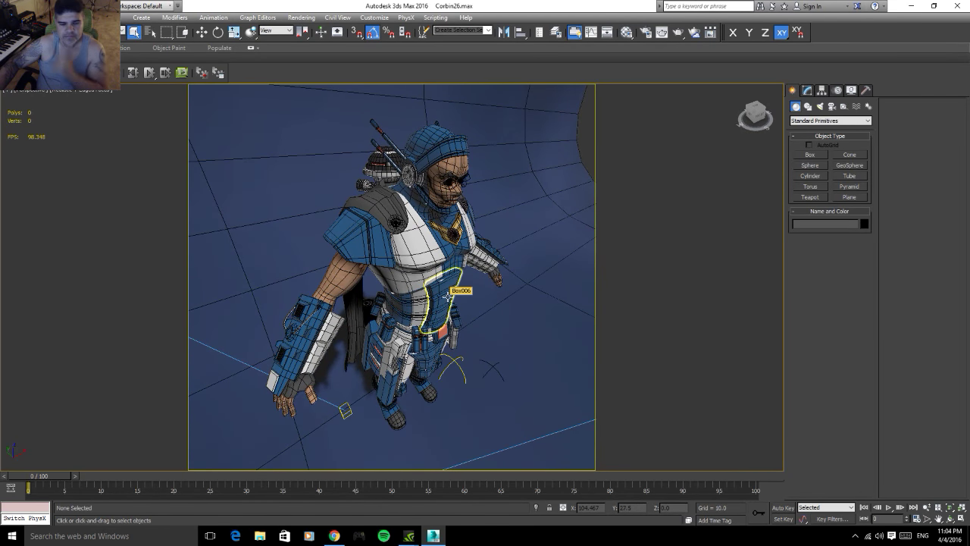
{"action": "left_click", "coordinate": [926, 507]}
{"action": "left_click_drag", "start_coordinate": [435, 350], "coordinate": [437, 336]}
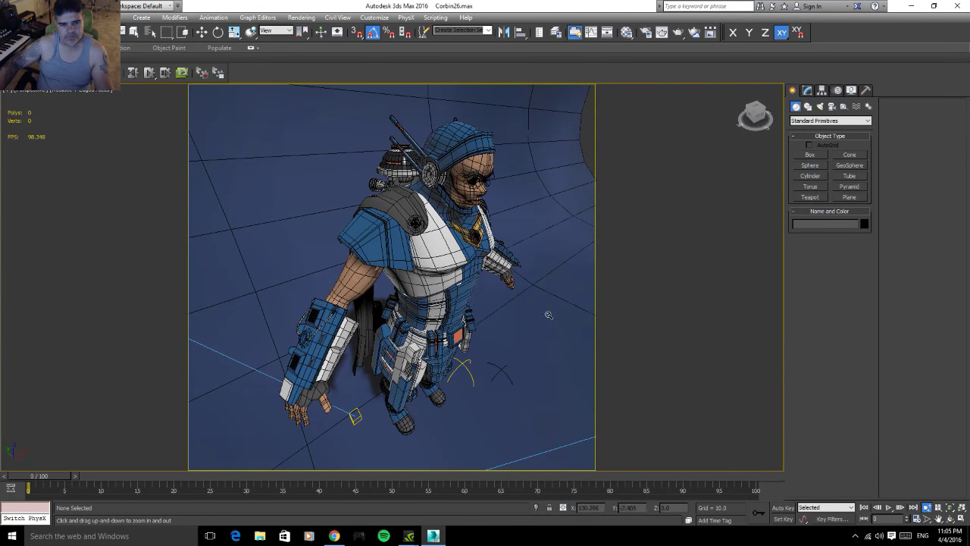
{"action": "right_click", "coordinate": [544, 239]}
- Show the Display panel's Freeze options, try Unfreeze by Hit, then orbit around the character
{"action": "left_click", "coordinate": [851, 90]}
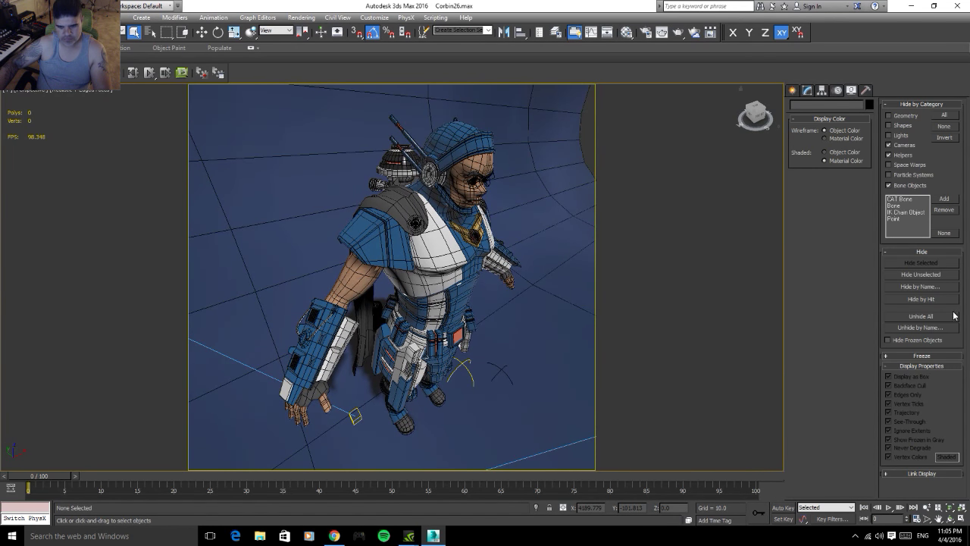
{"action": "left_click", "coordinate": [955, 354]}
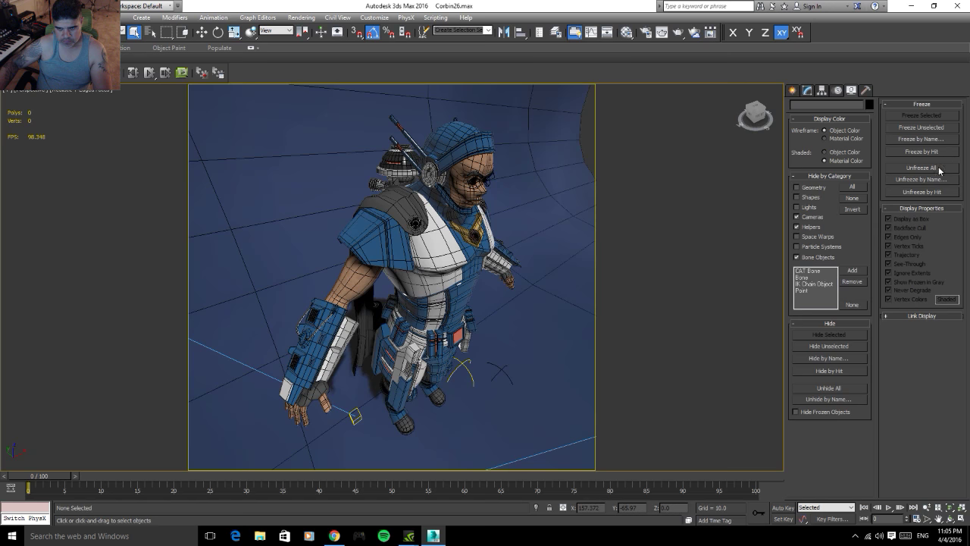
{"action": "left_click", "coordinate": [934, 193]}
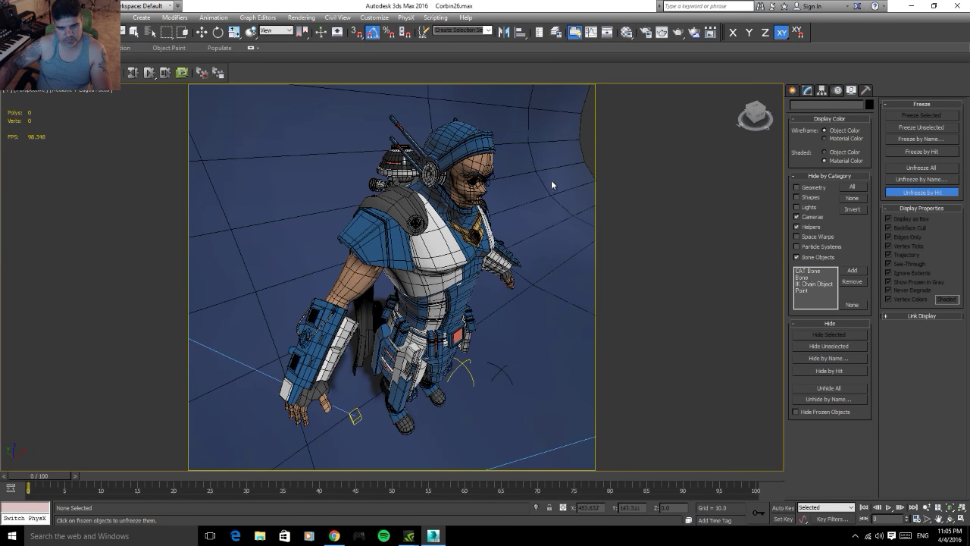
{"action": "key", "text": "w"}
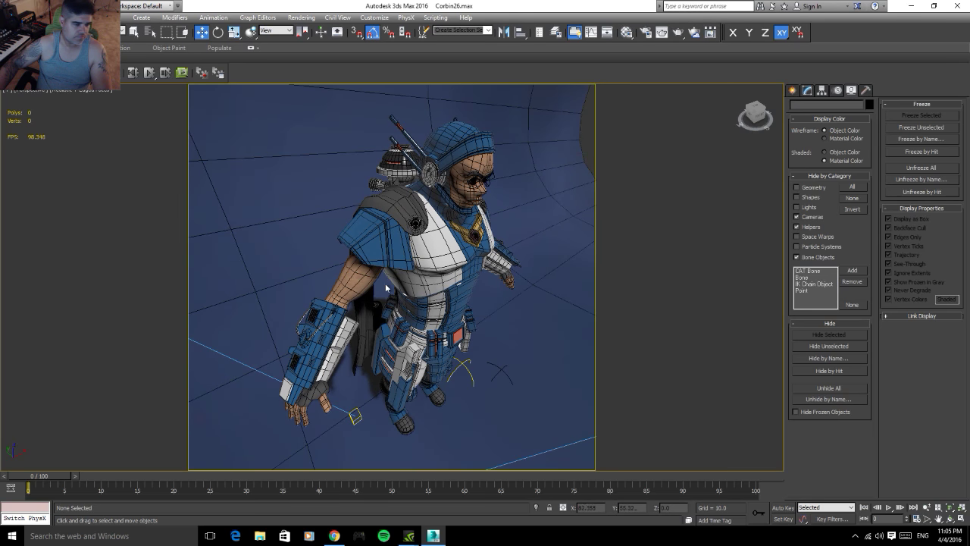
{"action": "mouse_move", "coordinate": [357, 273]}
{"action": "middle_mouse_down", "text": "alt"}
{"action": "mouse_move", "coordinate": [394, 286]}
{"action": "mouse_move", "coordinate": [388, 300]}
{"action": "mouse_move", "coordinate": [409, 300]}
{"action": "middle_mouse_up", "text": "alt"}
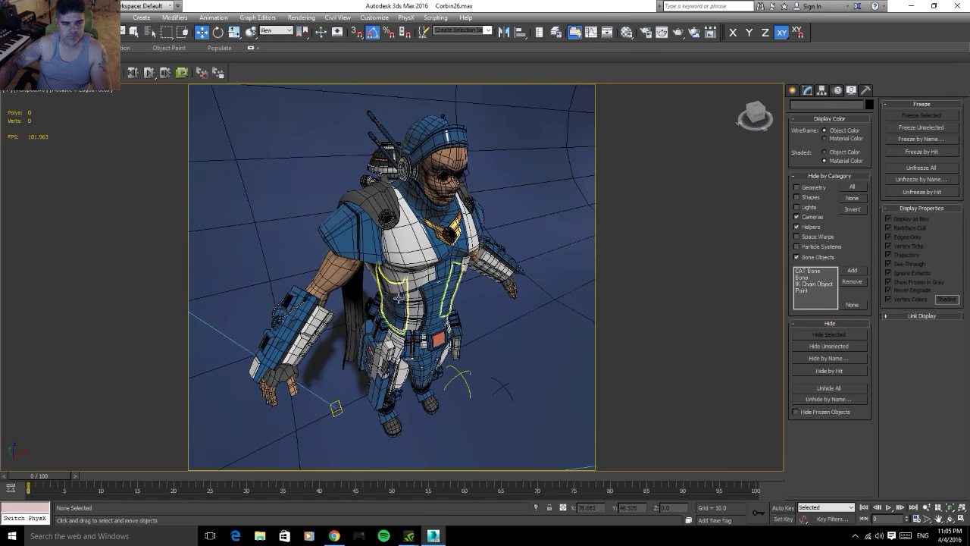
{"action": "key", "text": "shift+z"}
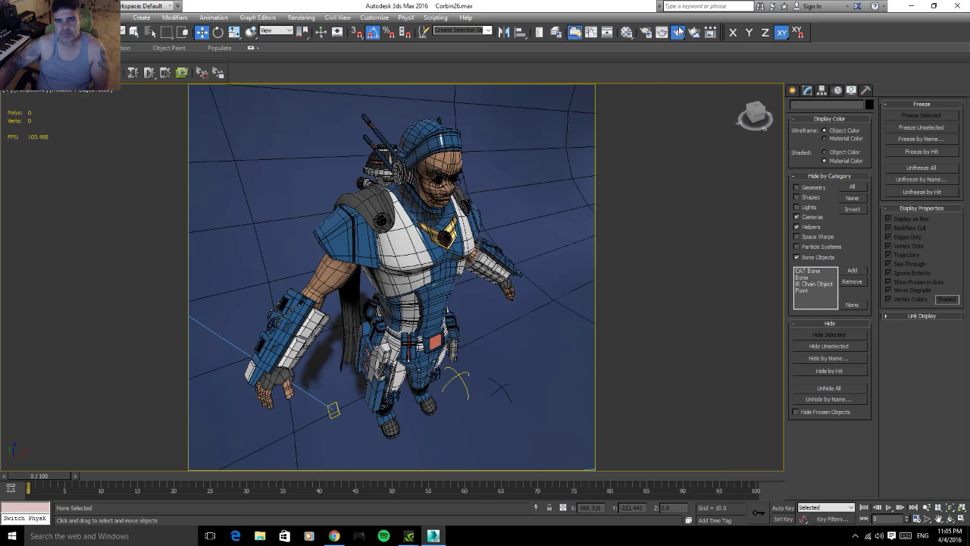
{"action": "left_click", "coordinate": [661, 32]}
{"action": "mouse_move", "coordinate": [861, 167]}
{"action": "left_mouse_down"}
{"action": "mouse_move", "coordinate": [627, 67]}
{"action": "mouse_move", "coordinate": [580, 18]}
{"action": "mouse_move", "coordinate": [539, 16]}
{"action": "left_mouse_up"}
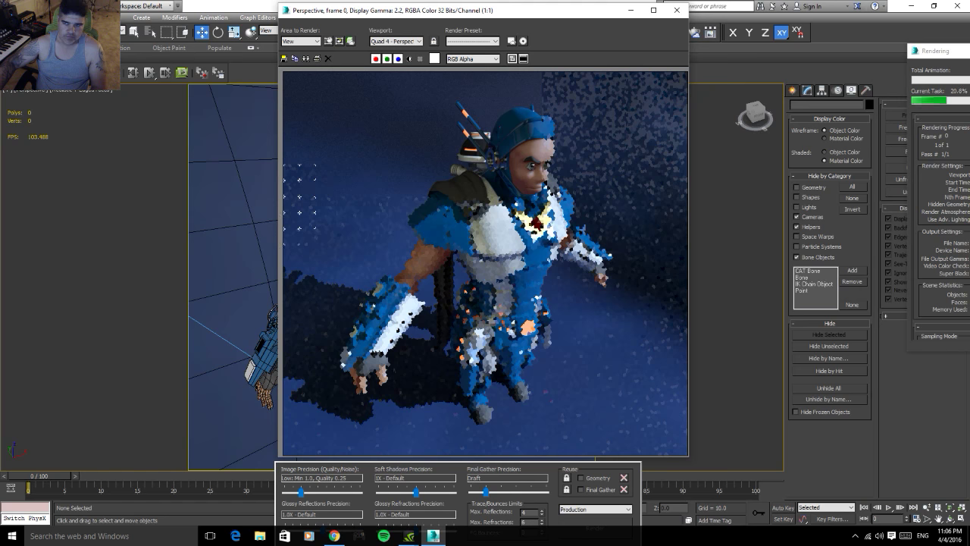
{"action": "key", "text": "Escape"}
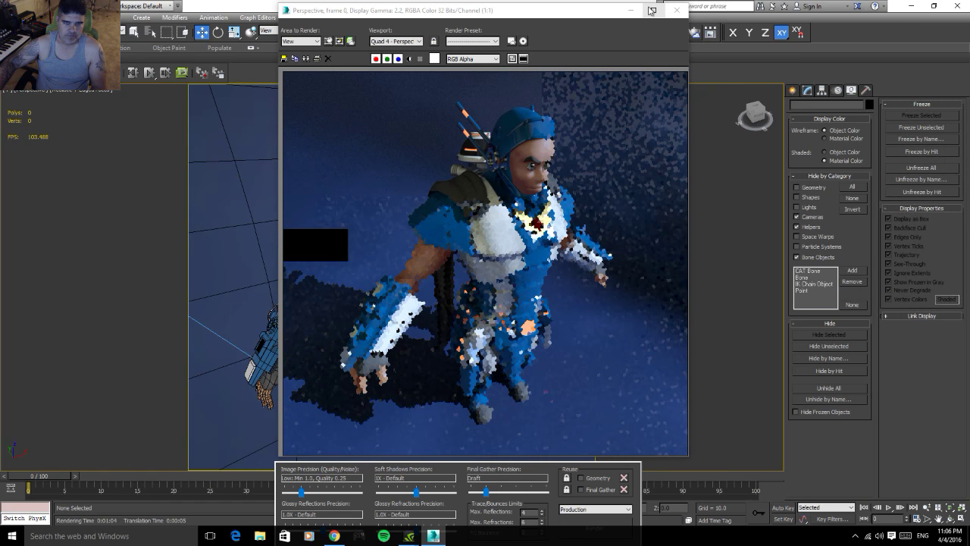
{"action": "left_click", "coordinate": [677, 10]}
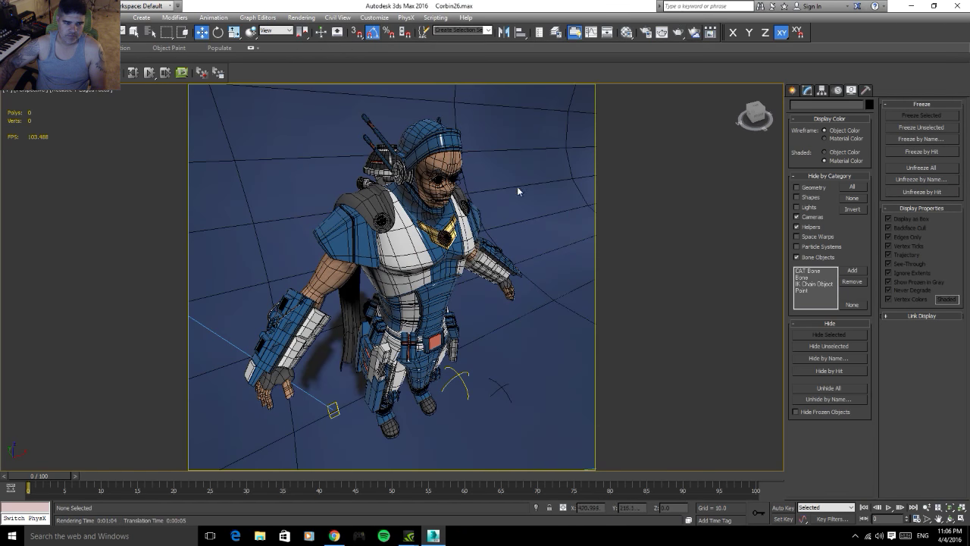
{"action": "left_click", "coordinate": [488, 31]}
- Box-select all 74 parts of the character in the viewport
{"action": "left_click", "coordinate": [487, 30]}
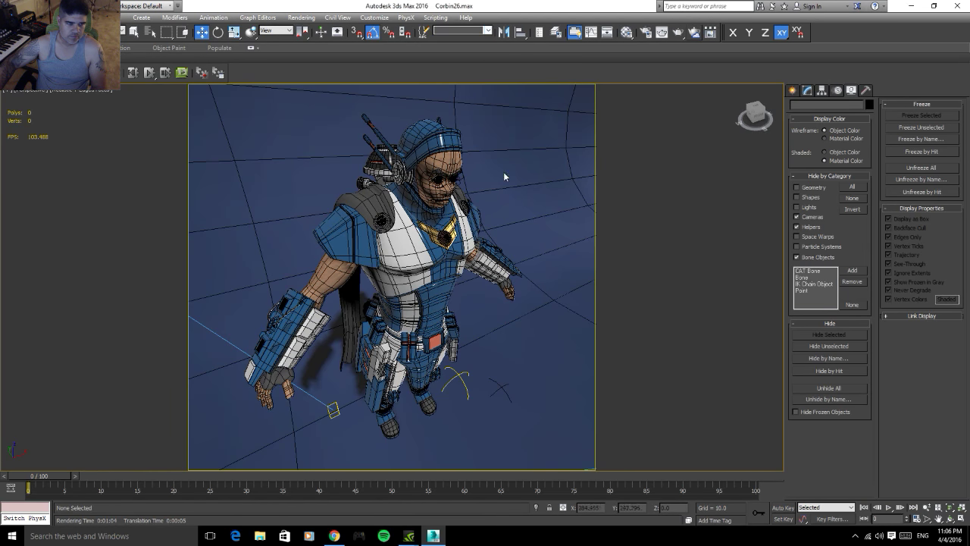
{"action": "left_click", "coordinate": [121, 32]}
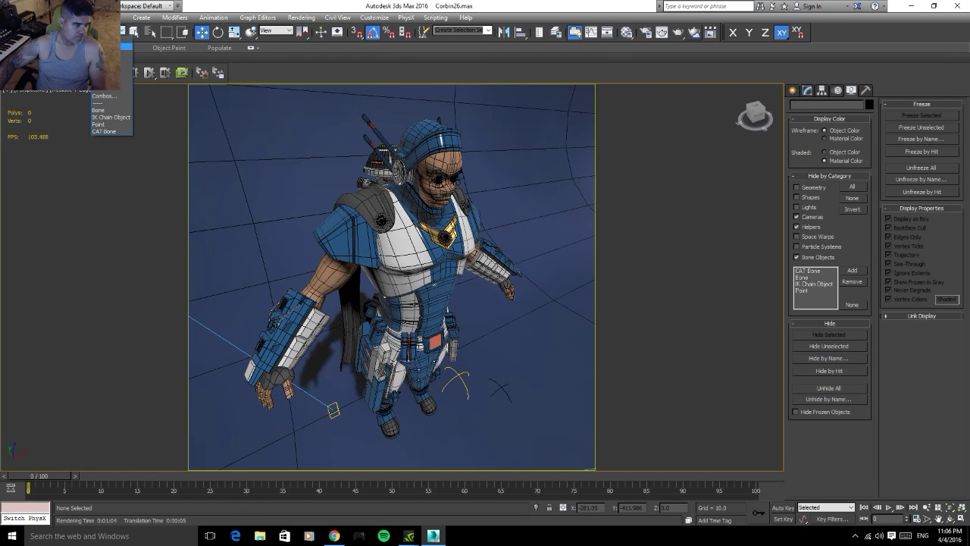
{"action": "left_click", "coordinate": [106, 46]}
{"action": "mouse_move", "coordinate": [555, 97]}
{"action": "left_mouse_down"}
{"action": "mouse_move", "coordinate": [319, 394]}
{"action": "mouse_move", "coordinate": [233, 458]}
{"action": "left_mouse_up"}
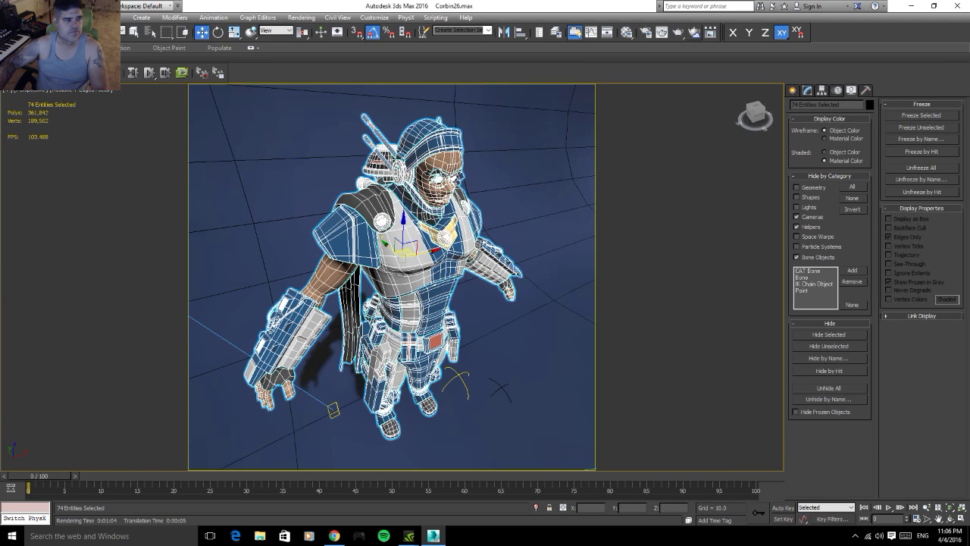
- Export the selection as corbin_high.FBX into C:\Diode\Meshes, replacing the existing file
{"action": "left_click", "coordinate": [15, 10]}
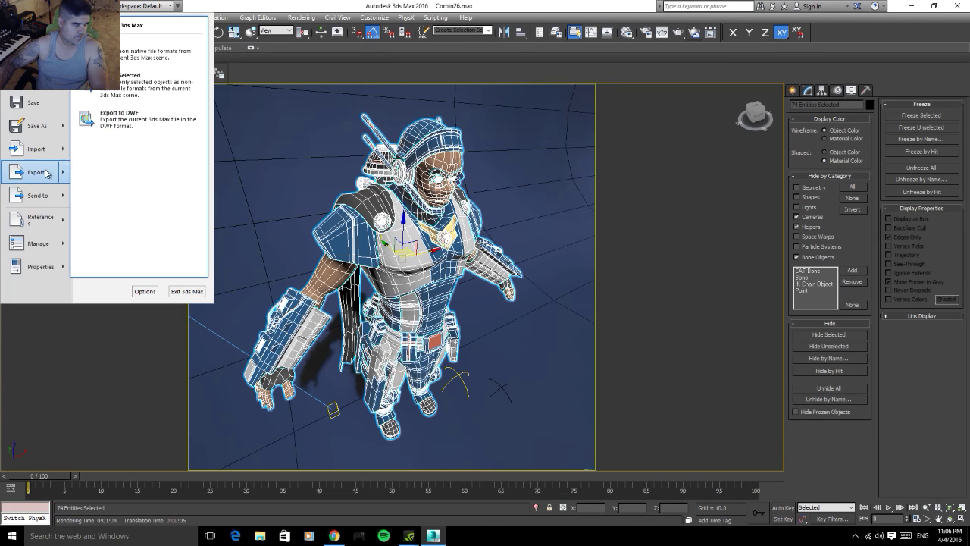
{"action": "left_click", "coordinate": [114, 85]}
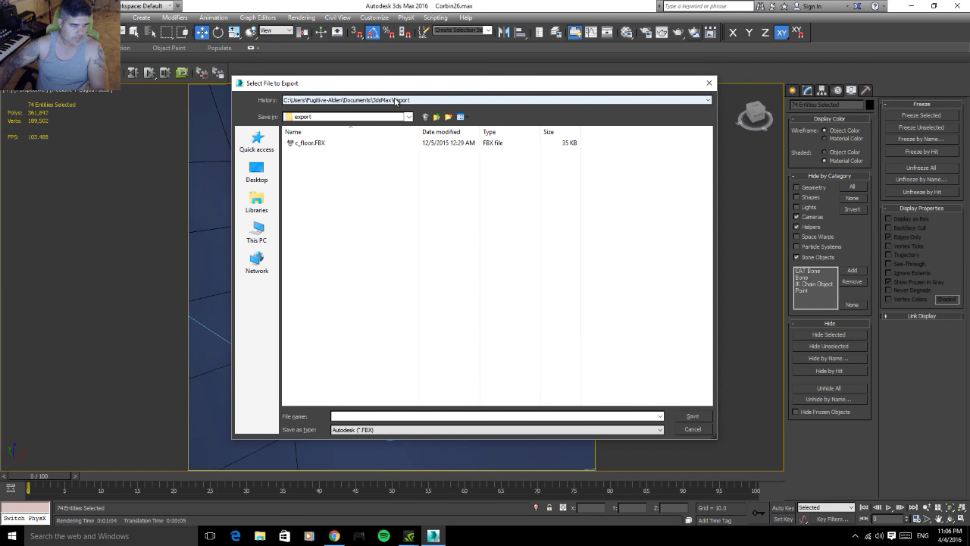
{"action": "left_click", "coordinate": [407, 101]}
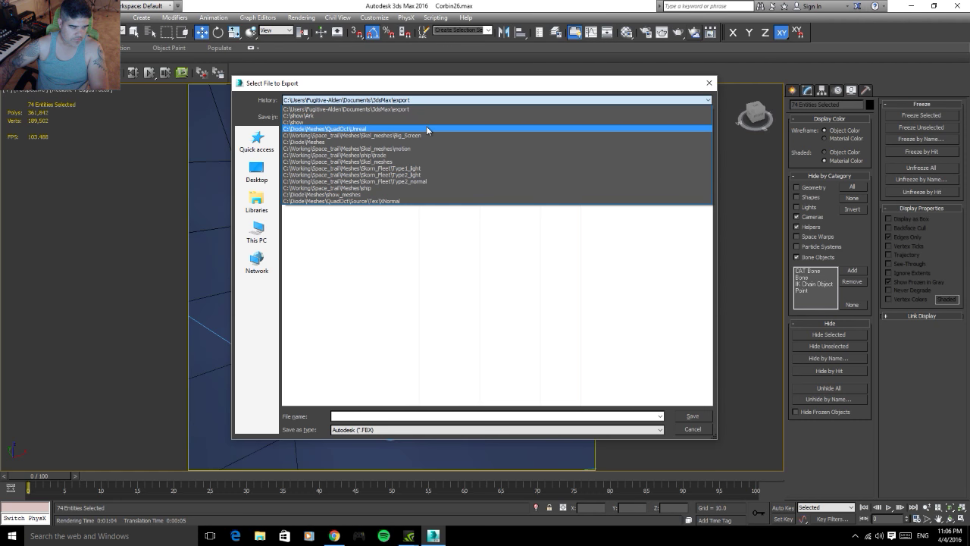
{"action": "left_click", "coordinate": [427, 130]}
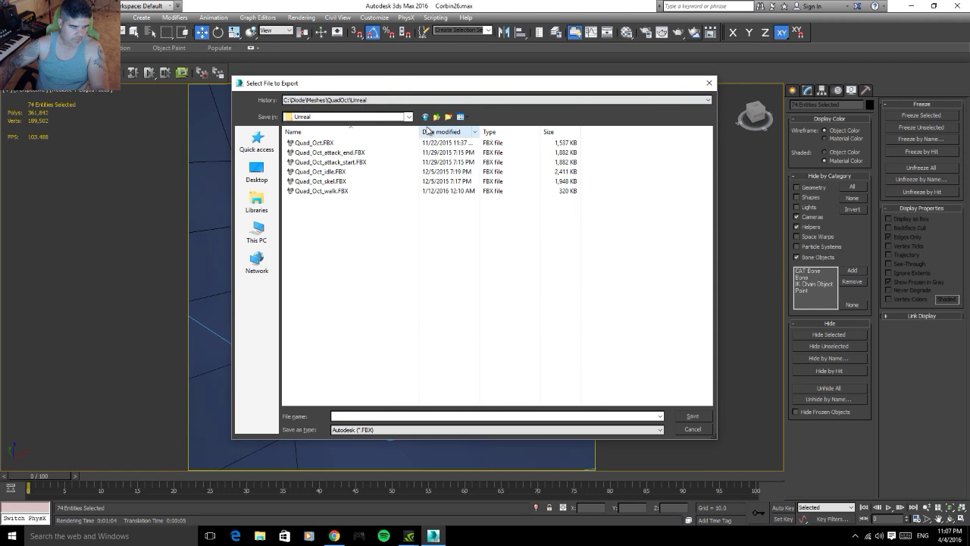
{"action": "left_click", "coordinate": [437, 117]}
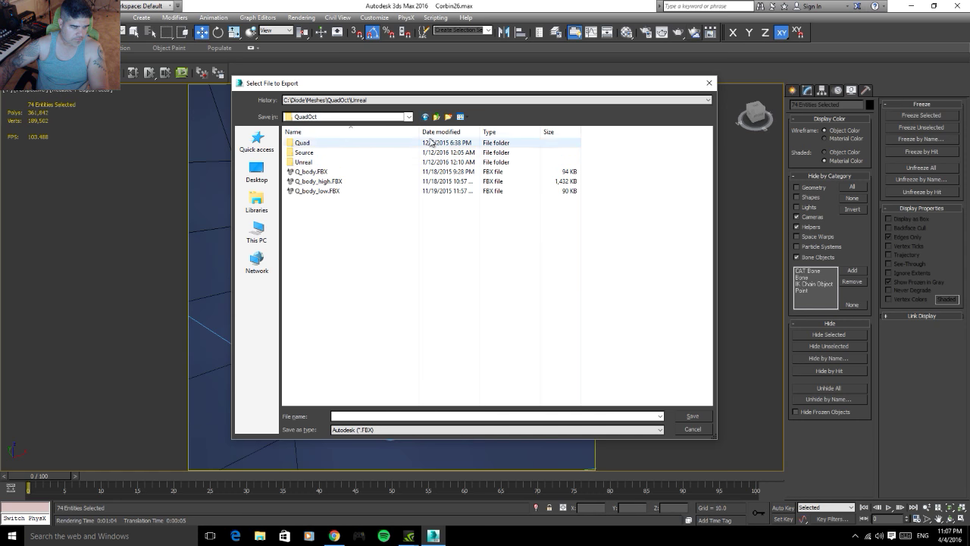
{"action": "left_click", "coordinate": [437, 118]}
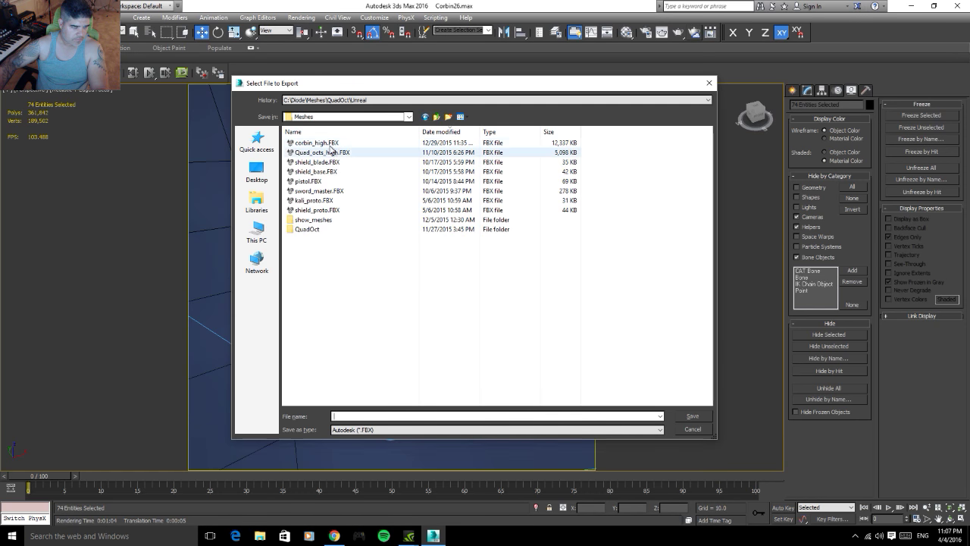
{"action": "left_click", "coordinate": [328, 142]}
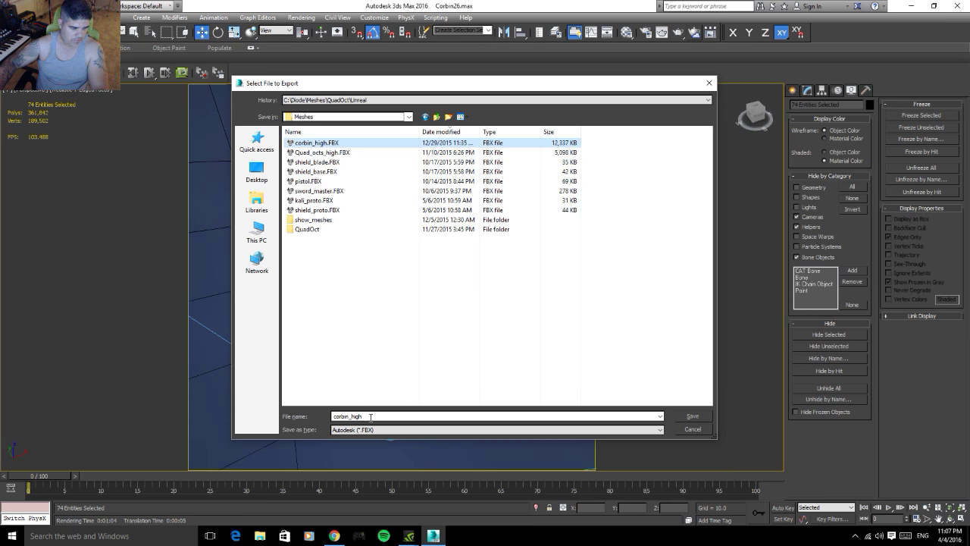
{"action": "left_click", "coordinate": [692, 417]}
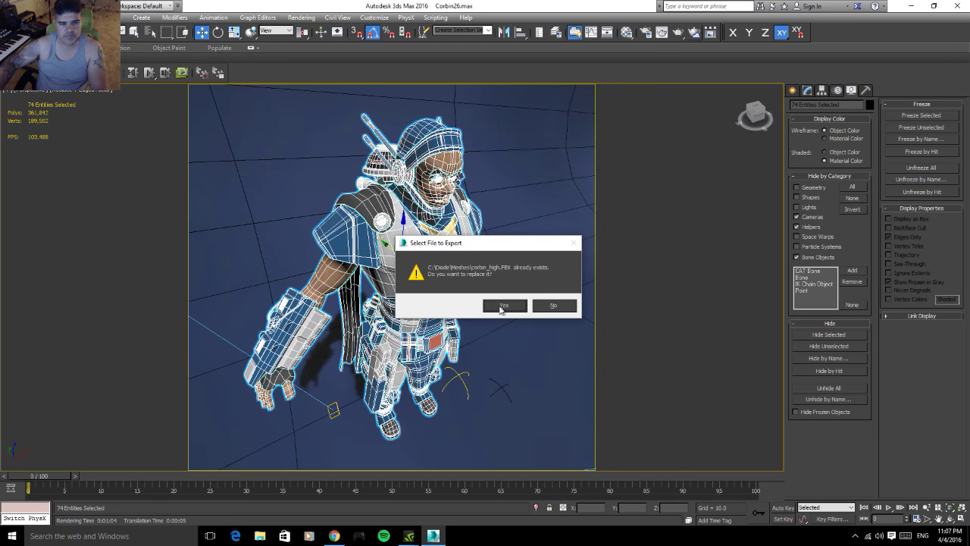
{"action": "left_click", "coordinate": [502, 305]}
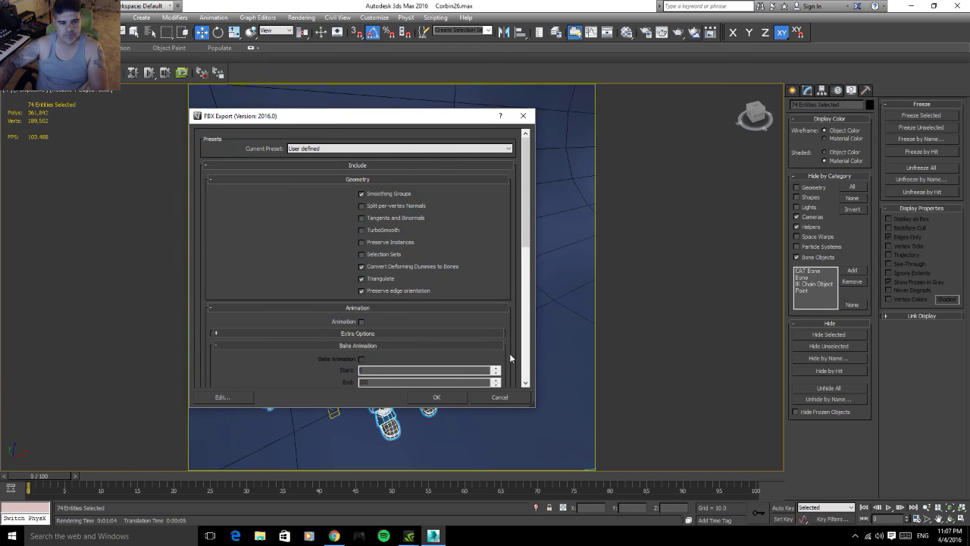
{"action": "left_click", "coordinate": [438, 397]}
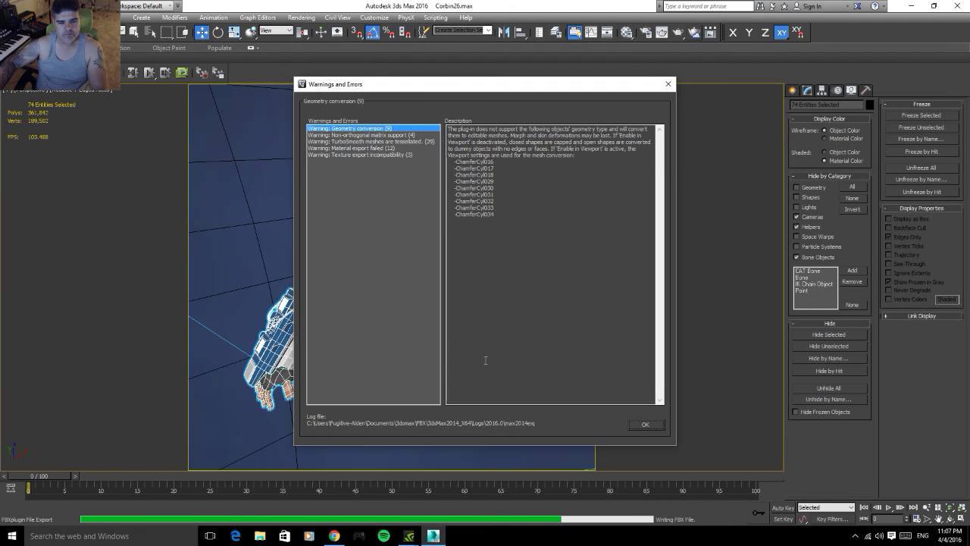
{"action": "left_click", "coordinate": [643, 423]}
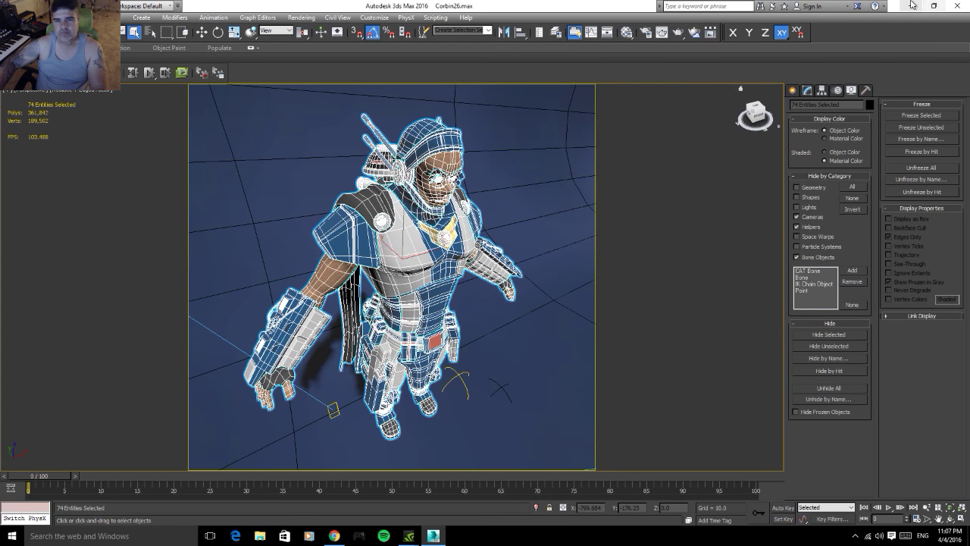
- Minimize 3ds Max and launch the Epic Games Launcher from the desktop
{"action": "left_click", "coordinate": [910, 7]}
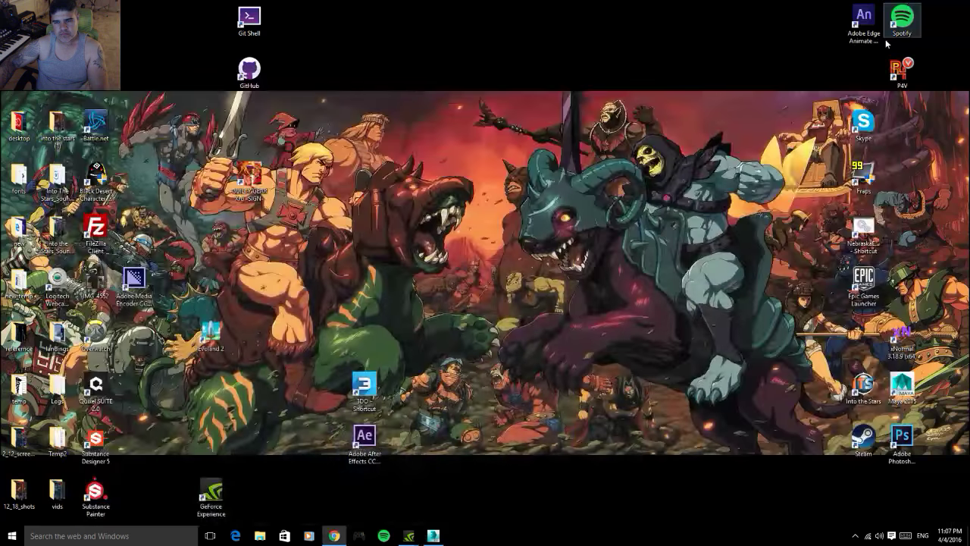
{"action": "double_click", "coordinate": [862, 284]}
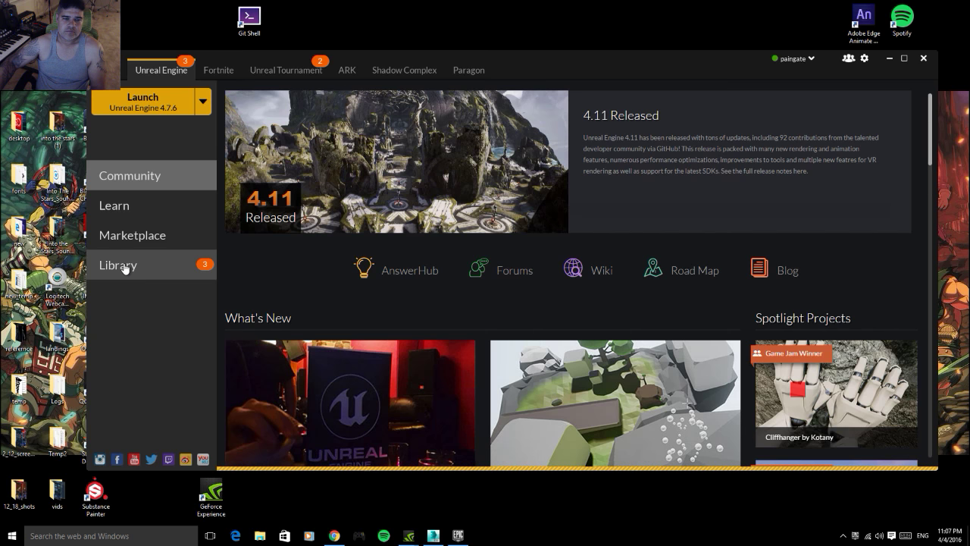
- Launch the Diode 4.11 project from the Launcher's Library under My Projects
{"action": "left_click", "coordinate": [125, 269]}
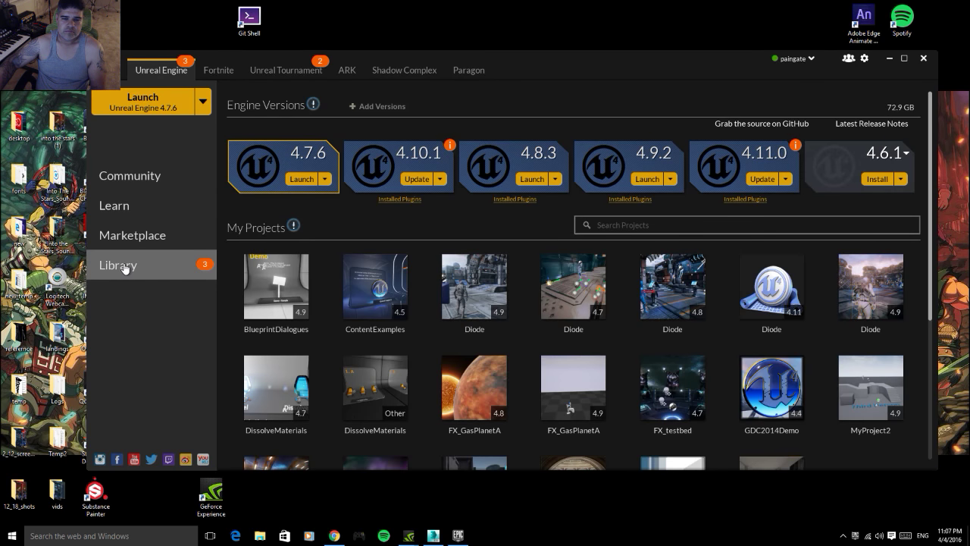
{"action": "mouse_move", "coordinate": [770, 287]}
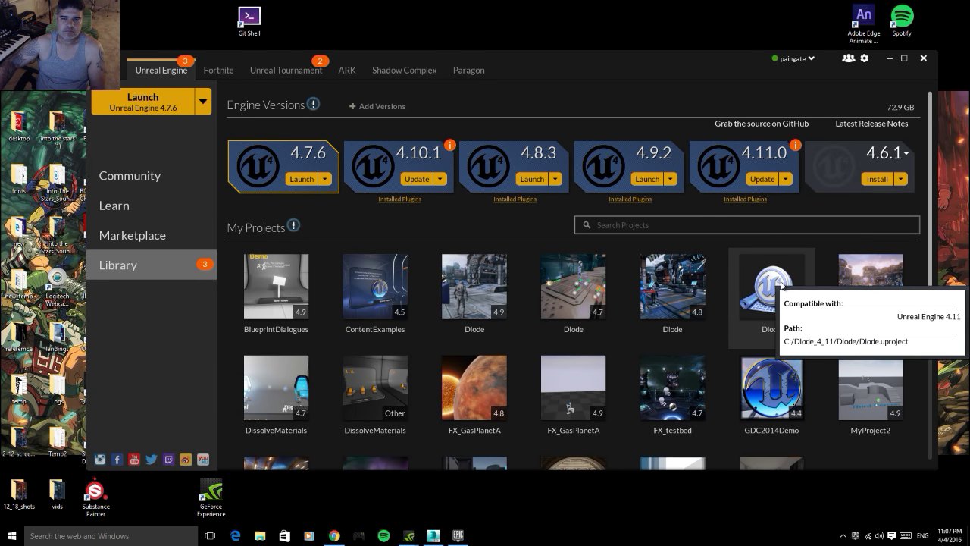
{"action": "left_click", "coordinate": [781, 285]}
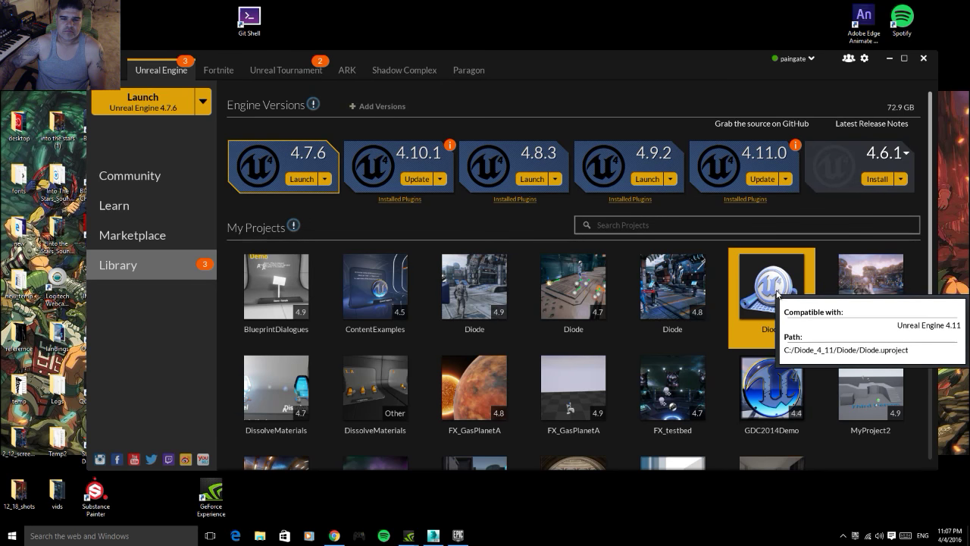
{"action": "double_click", "coordinate": [778, 294]}
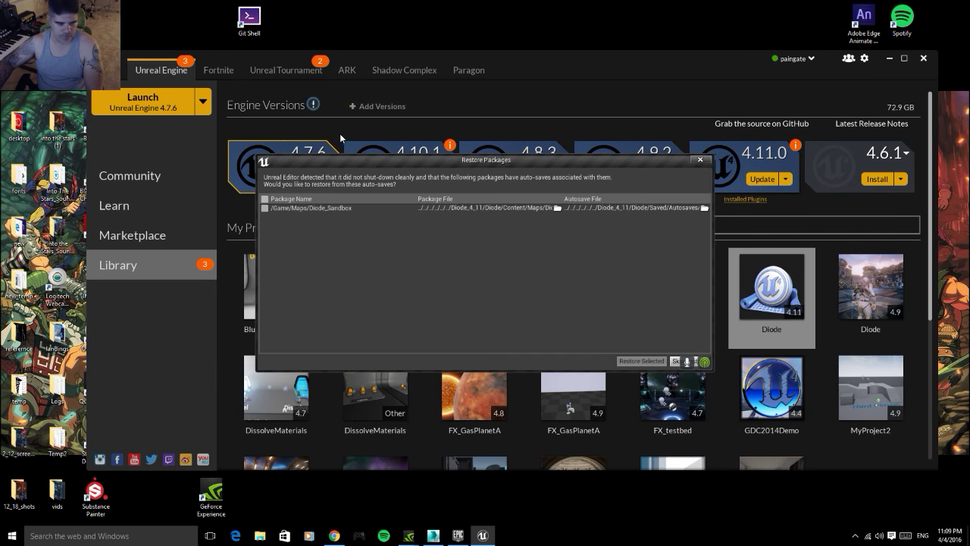
- Decline restoring the autosaved Diode_Sandbox map packages
{"action": "left_click", "coordinate": [264, 208]}
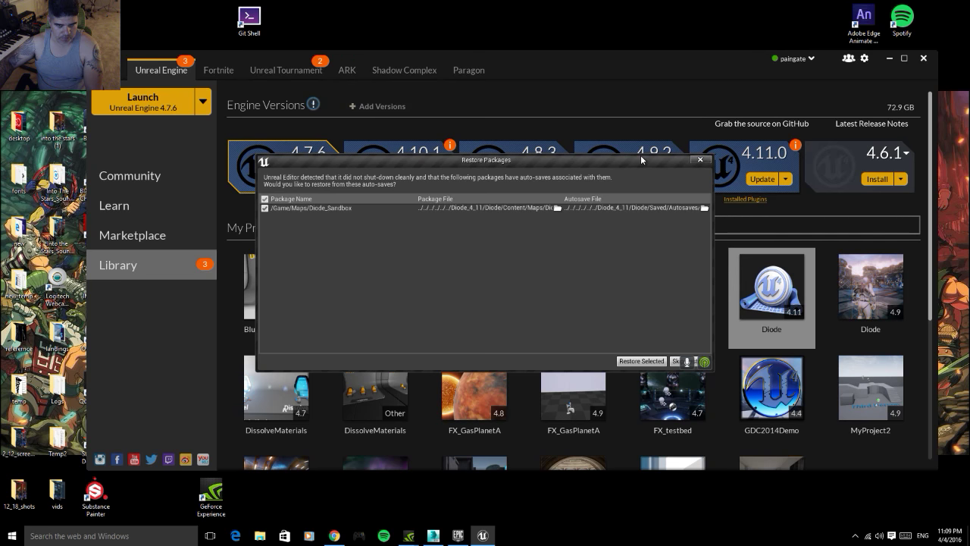
{"action": "left_click_drag", "start_coordinate": [641, 159], "coordinate": [640, 163]}
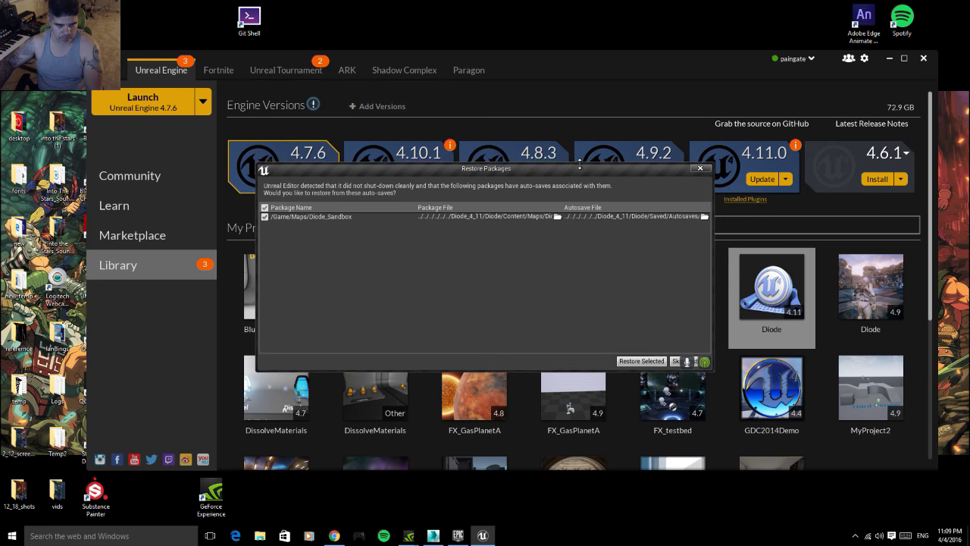
{"action": "left_click", "coordinate": [677, 362]}
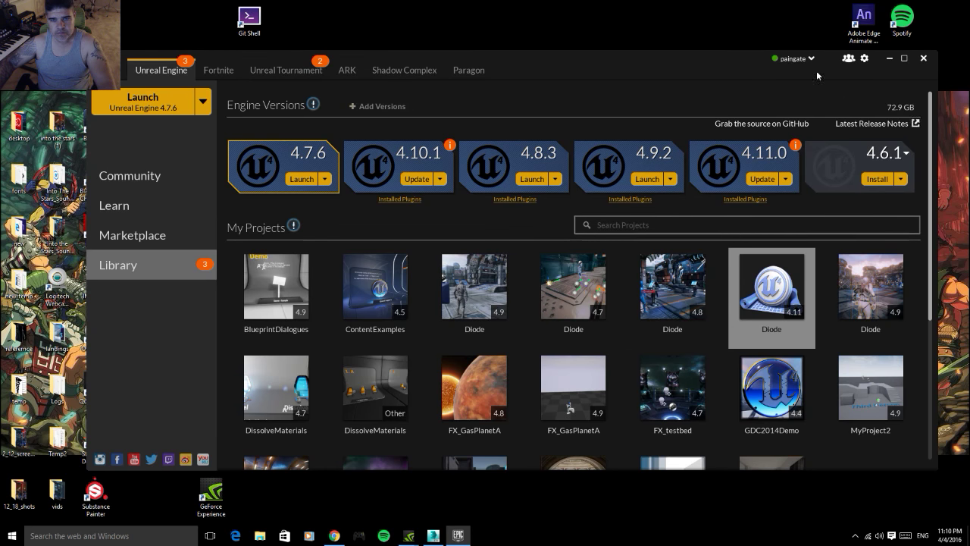
- Maximize the Epic Games Launcher, then restore it to a smaller window
{"action": "mouse_move", "coordinate": [730, 57]}
{"action": "left_mouse_down"}
{"action": "mouse_move", "coordinate": [731, 420]}
{"action": "mouse_move", "coordinate": [698, 220]}
{"action": "mouse_move", "coordinate": [705, 37]}
{"action": "mouse_move", "coordinate": [722, 50]}
{"action": "left_mouse_up"}
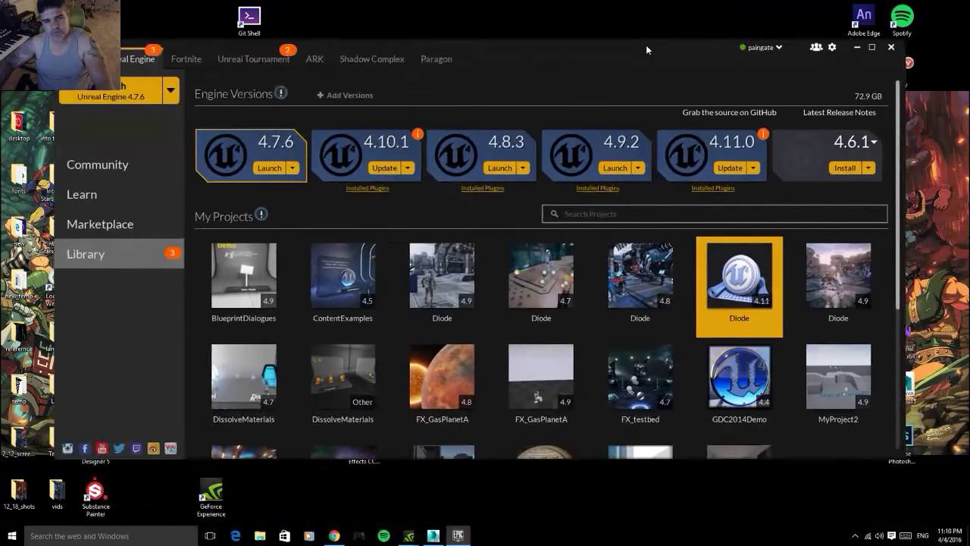
{"action": "left_click_drag", "start_coordinate": [671, 49], "coordinate": [596, 53]}
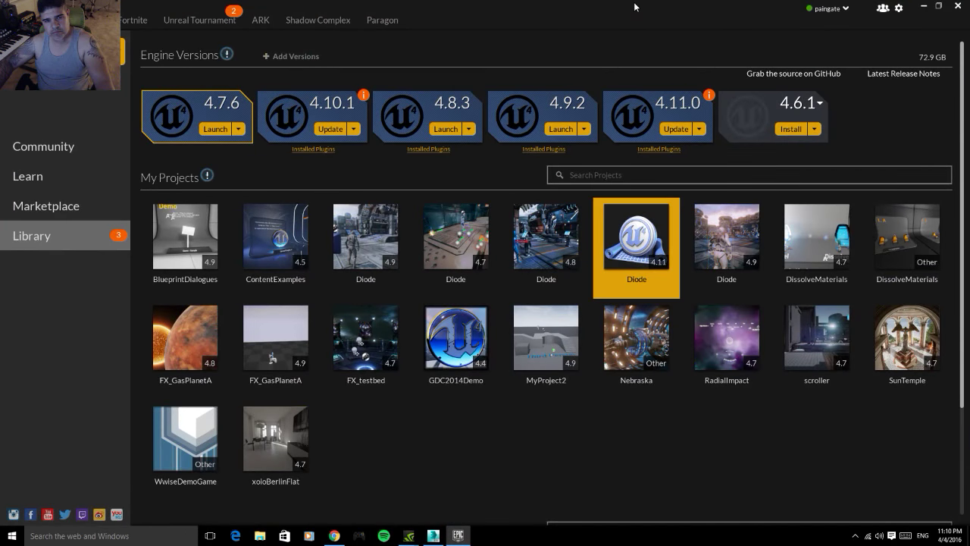
{"action": "mouse_move", "coordinate": [635, 7]}
{"action": "left_mouse_down"}
{"action": "mouse_move", "coordinate": [580, 78]}
{"action": "mouse_move", "coordinate": [558, 44]}
{"action": "left_mouse_up"}
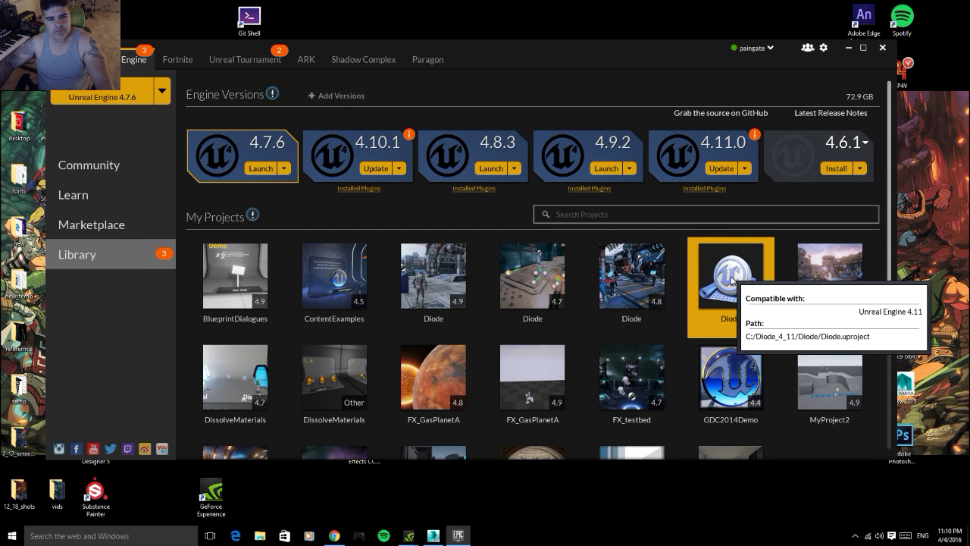
- Bring up the Diode editor, fly toward the characters and select the red-X light
{"action": "double_click", "coordinate": [732, 280]}
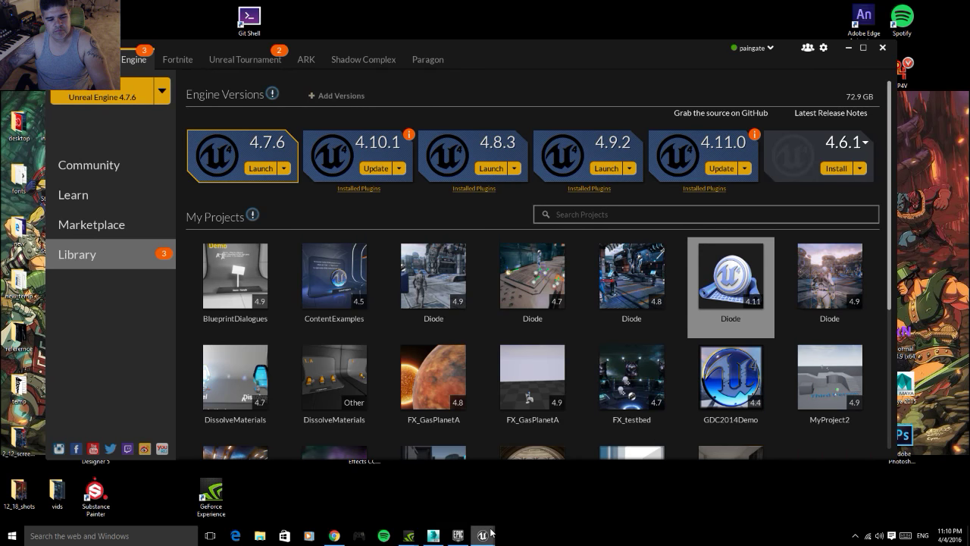
{"action": "mouse_move", "coordinate": [482, 535]}
{"action": "mouse_move", "coordinate": [554, 493]}
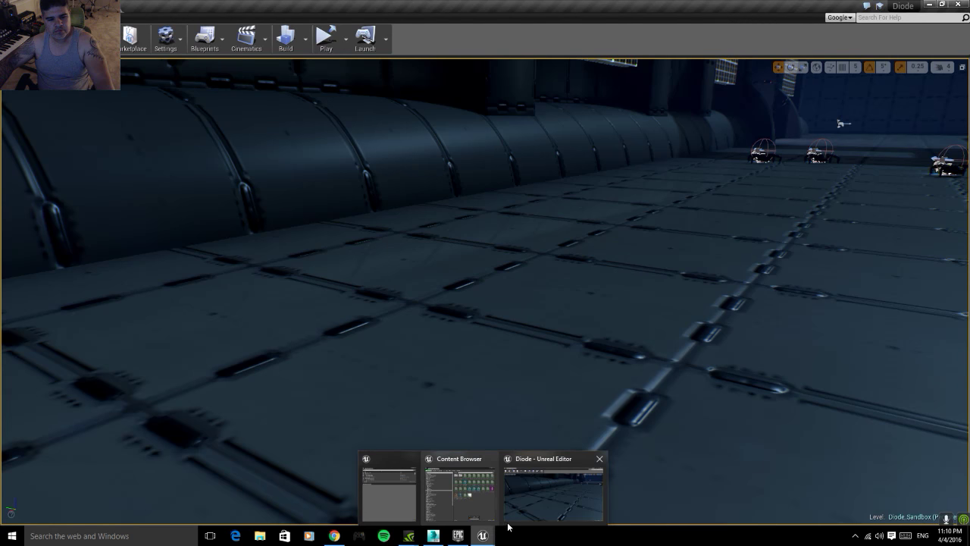
{"action": "left_click", "coordinate": [534, 506]}
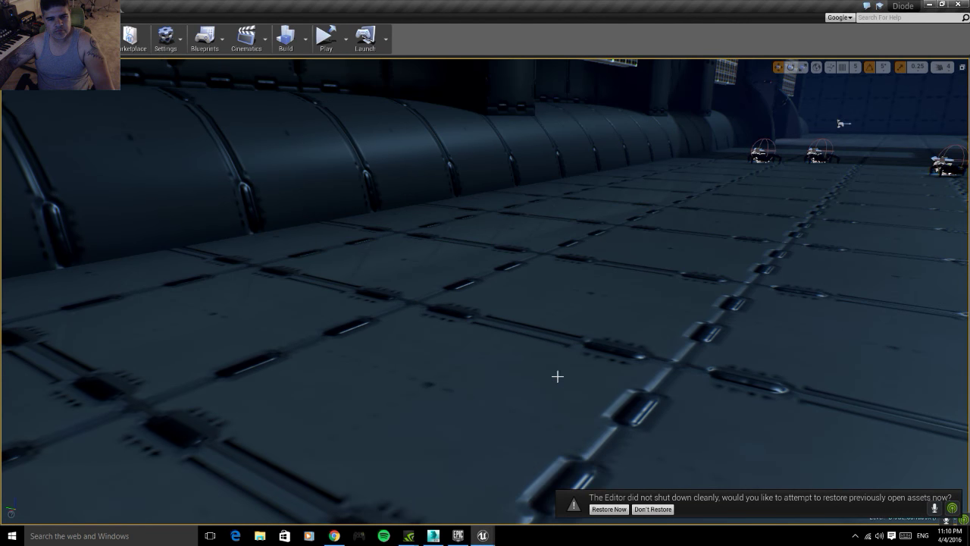
{"action": "right_click_drag", "start_coordinate": [558, 376], "coordinate": [454, 379]}
{"action": "mouse_move", "coordinate": [485, 303]}
{"action": "right_mouse_down"}
{"action": "mouse_move", "coordinate": [576, 333]}
{"action": "mouse_move", "coordinate": [682, 303]}
{"action": "mouse_move", "coordinate": [503, 388]}
{"action": "right_mouse_up"}
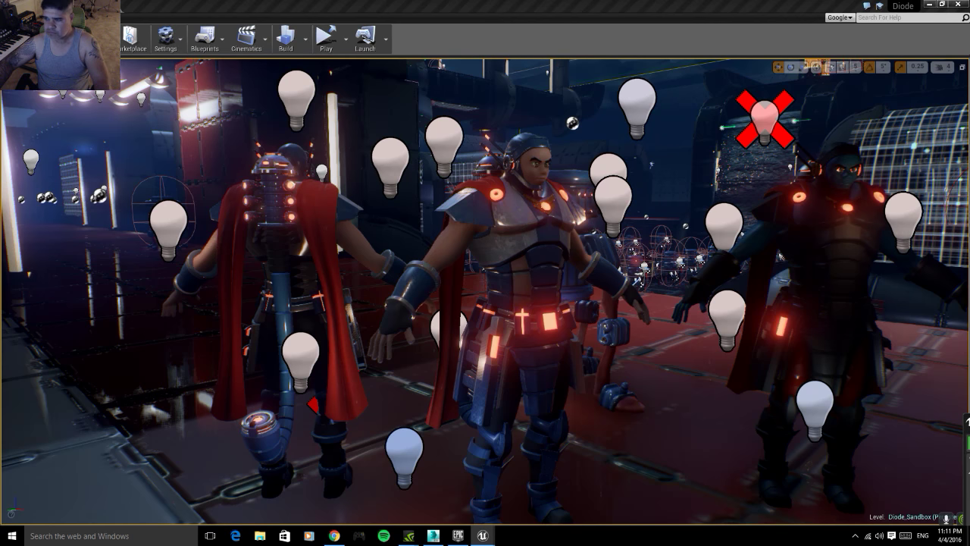
{"action": "left_click", "coordinate": [765, 122]}
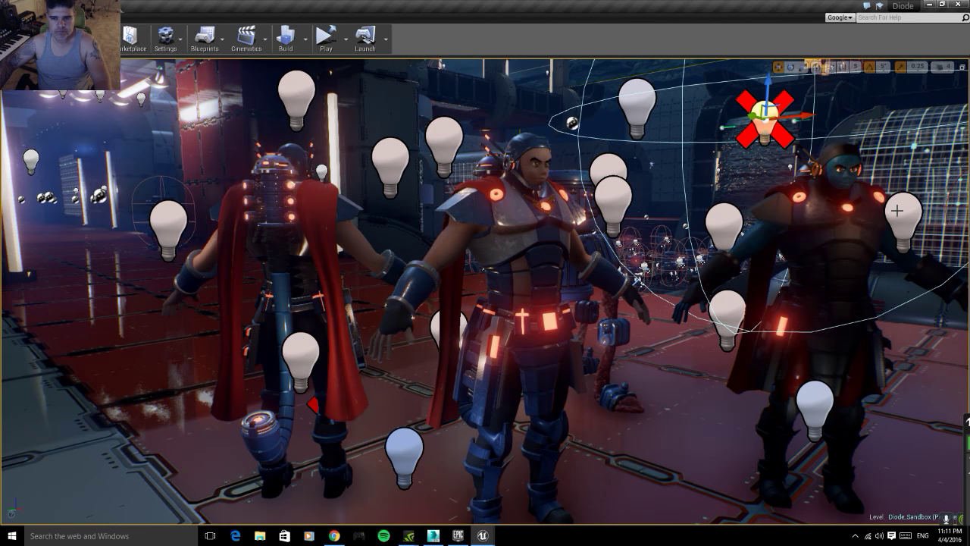
{"action": "left_click", "coordinate": [898, 212]}
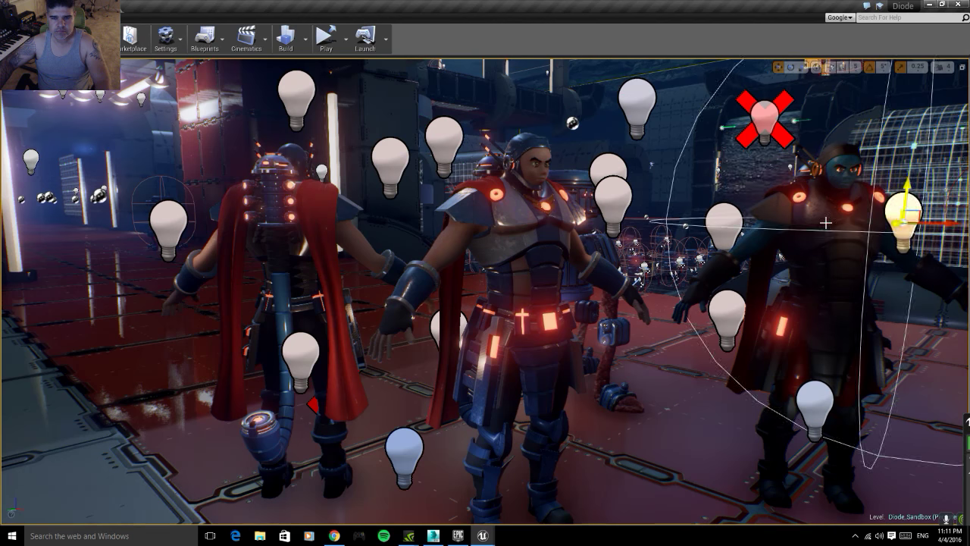
{"action": "key", "text": "Delete"}
{"action": "left_click", "coordinate": [723, 216]}
{"action": "key", "text": "Delete"}
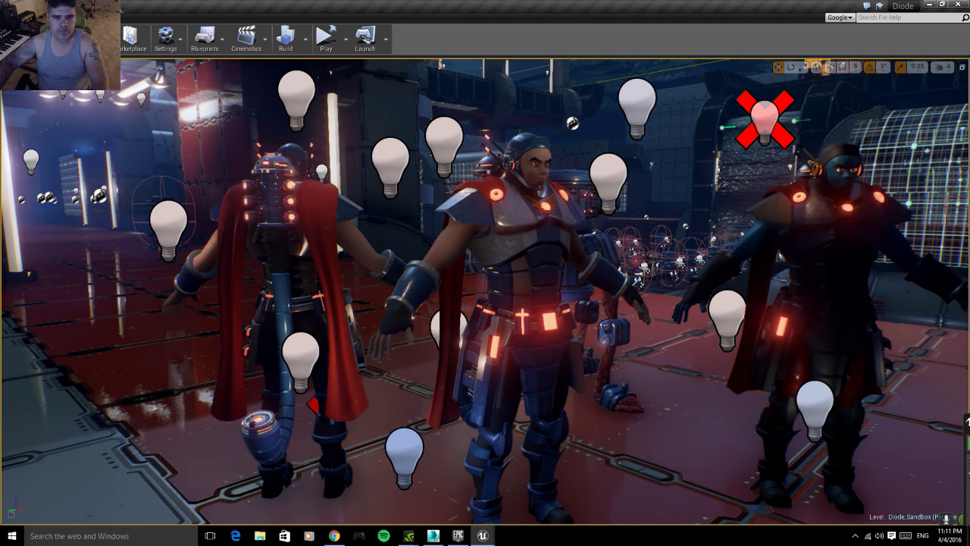
{"action": "left_click", "coordinate": [764, 116]}
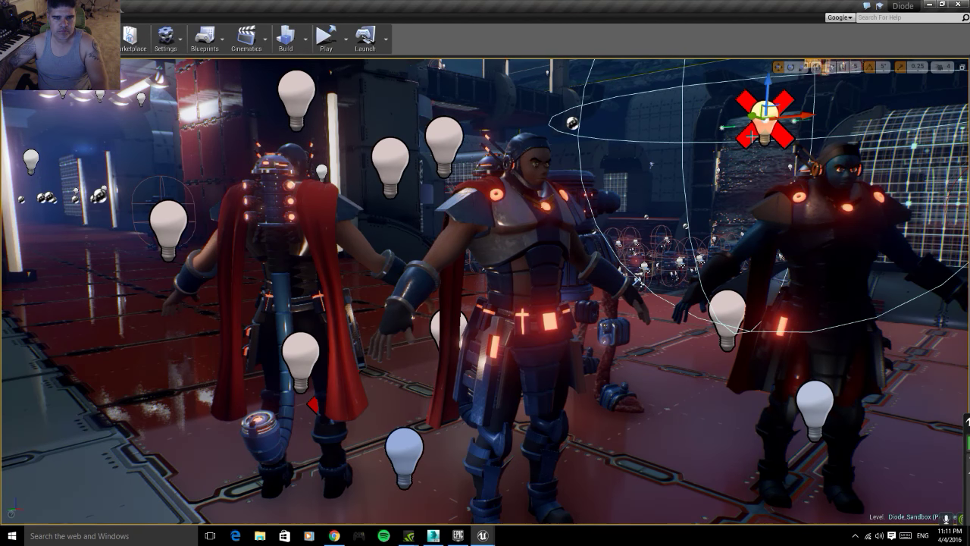
{"action": "key", "text": "Delete"}
{"action": "left_click", "coordinate": [726, 312]}
{"action": "key", "text": "Delete"}
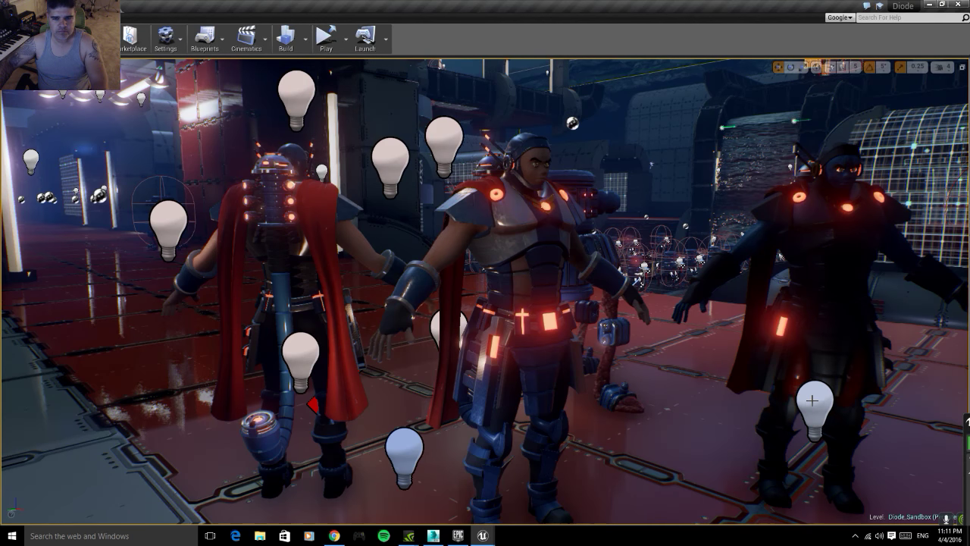
{"action": "left_click", "coordinate": [809, 395]}
{"action": "key", "text": "Delete"}
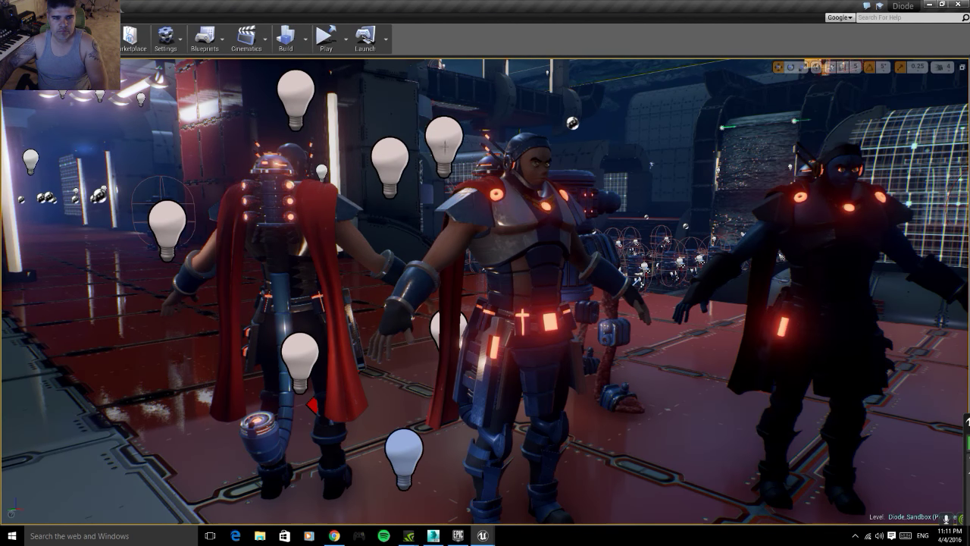
{"action": "left_click", "coordinate": [442, 139]}
{"action": "key", "text": "Delete"}
{"action": "left_click", "coordinate": [373, 153]}
{"action": "key", "text": "Delete"}
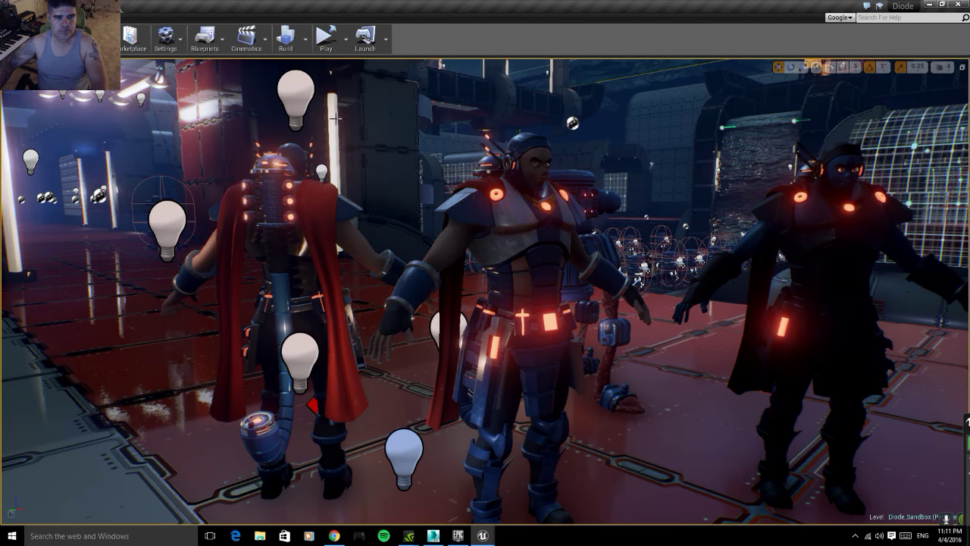
{"action": "left_click", "coordinate": [303, 94]}
{"action": "key", "text": "Delete"}
{"action": "left_click", "coordinate": [162, 220]}
{"action": "key", "text": "Delete"}
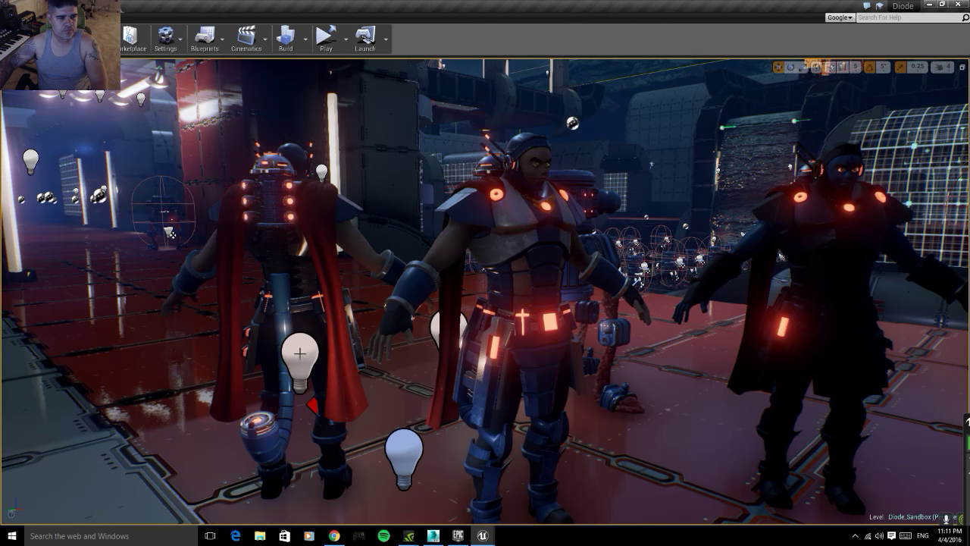
{"action": "left_click", "coordinate": [299, 350]}
{"action": "key", "text": "Delete"}
{"action": "left_click", "coordinate": [414, 459]}
{"action": "key", "text": "Delete"}
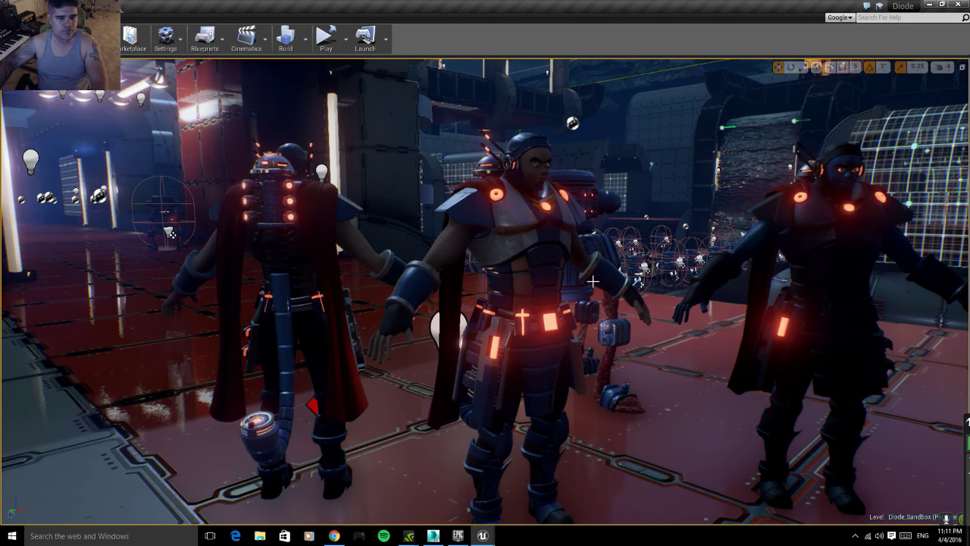
{"action": "right_click_drag", "start_coordinate": [414, 459], "coordinate": [394, 455]}
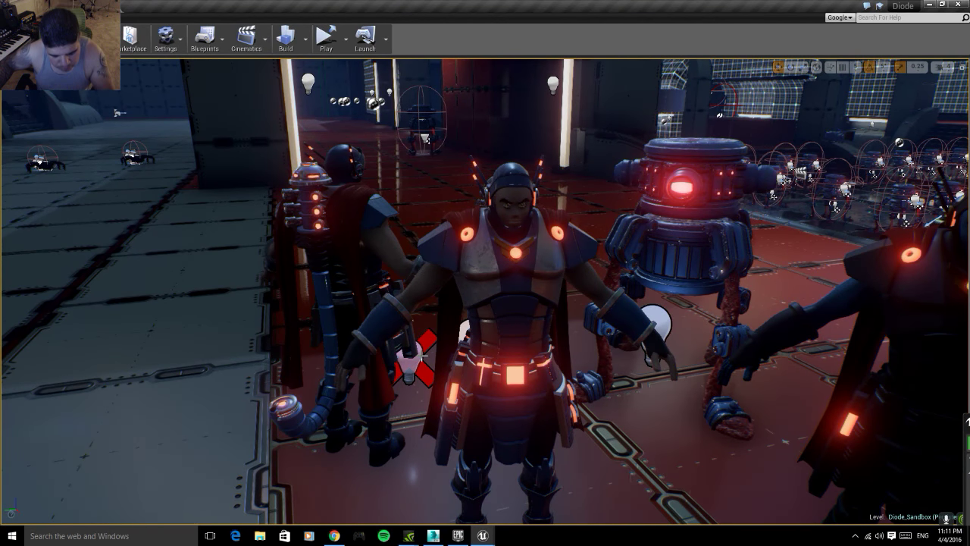
{"action": "key", "text": "ctrl+z"}
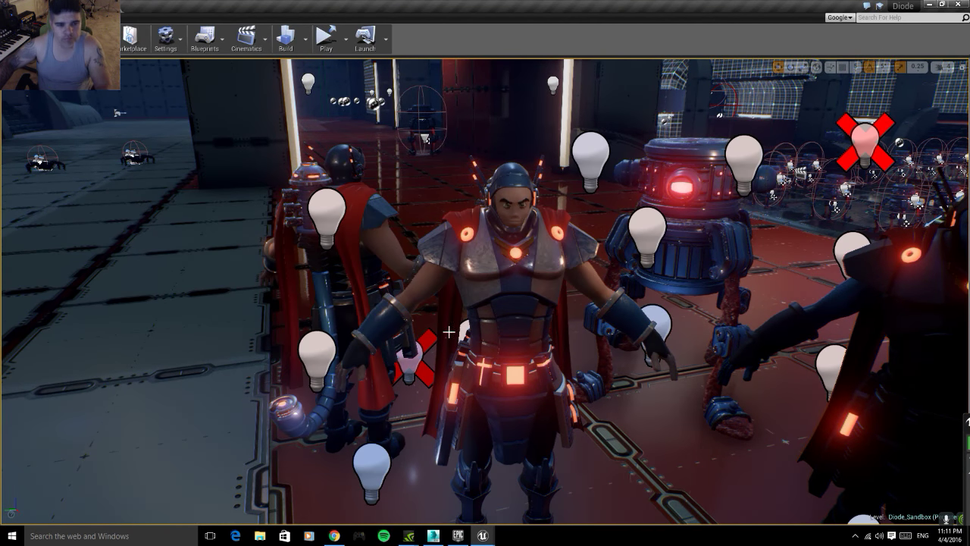
{"action": "key", "text": "ctrl+z"}
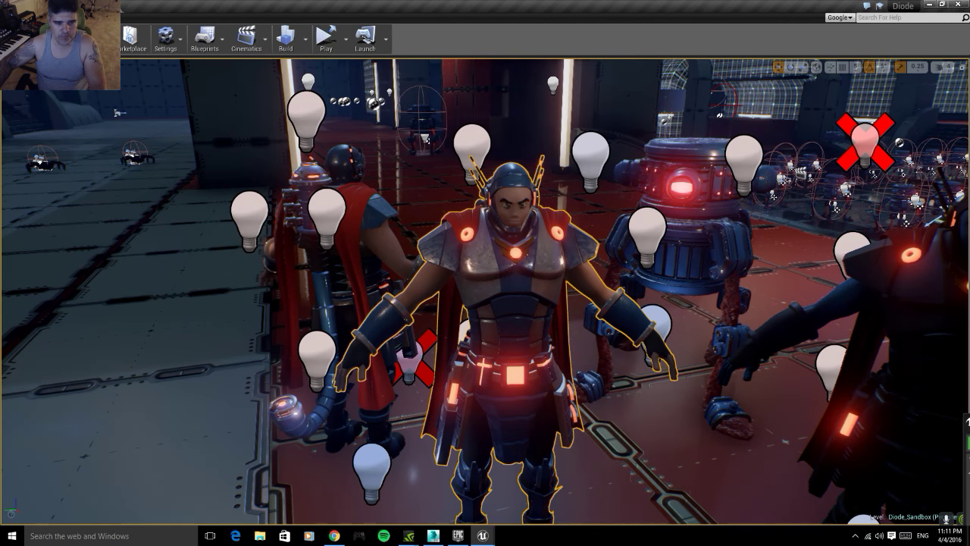
- Locate the central character's mesh in the Content Browser, docked beside the editor
{"action": "right_click", "coordinate": [515, 330]}
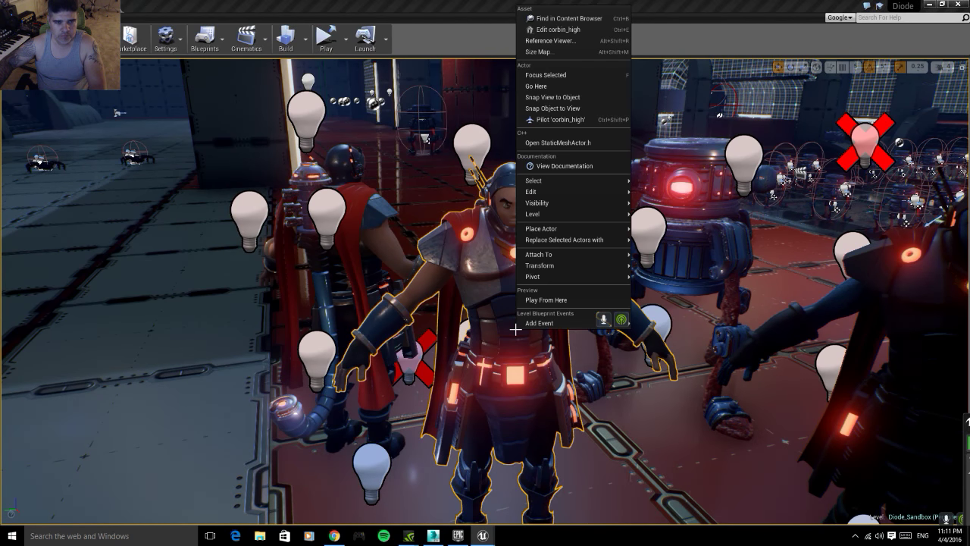
{"action": "left_click", "coordinate": [561, 18]}
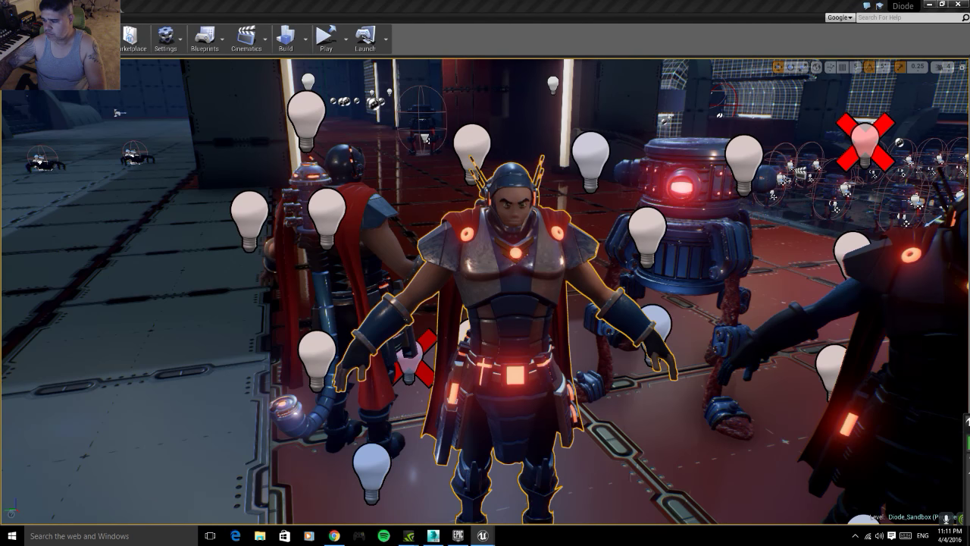
{"action": "key", "text": "alt+Tab"}
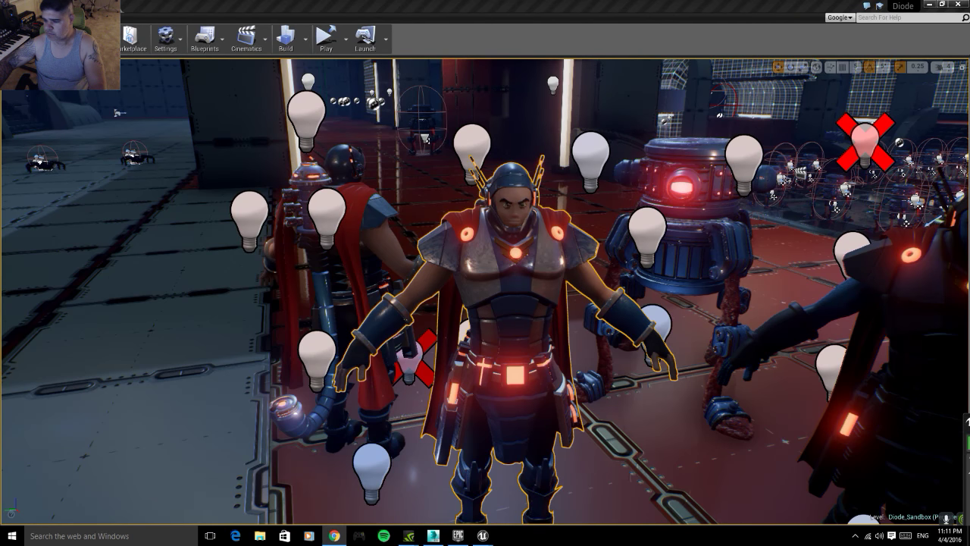
{"action": "key", "text": "alt+Tab"}
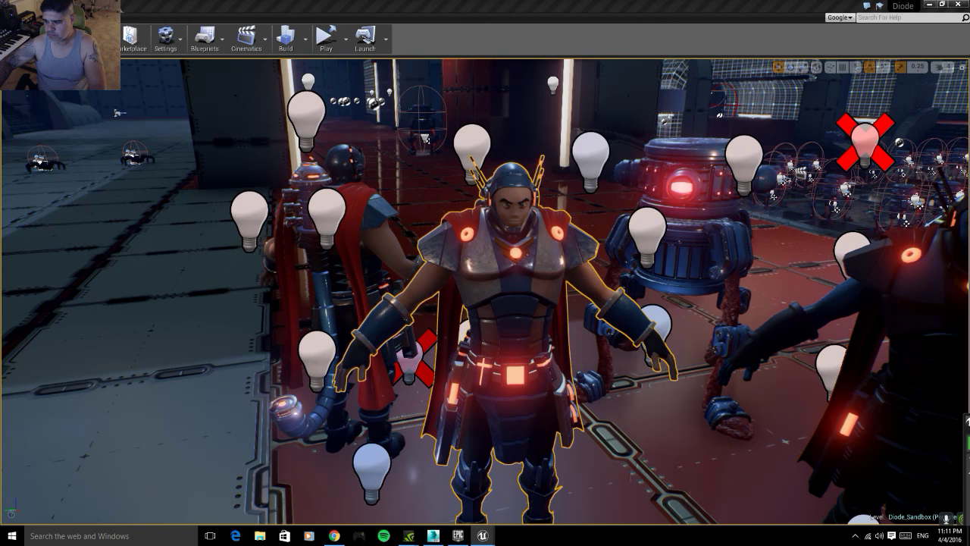
{"action": "key", "text": "ctrl+shift+f"}
{"action": "mouse_move", "coordinate": [874, 84]}
{"action": "left_mouse_down"}
{"action": "mouse_move", "coordinate": [944, 69]}
{"action": "mouse_move", "coordinate": [969, 76]}
{"action": "left_mouse_up"}
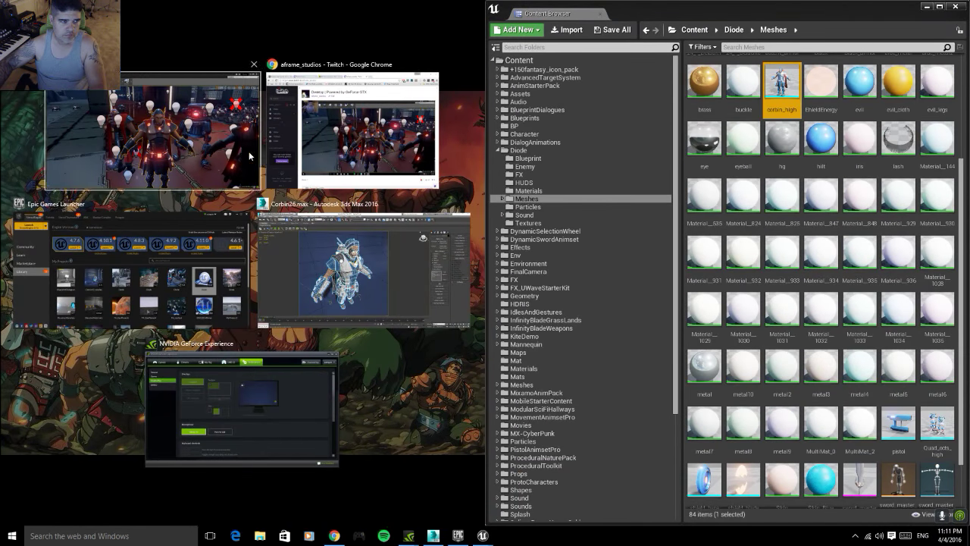
{"action": "left_click", "coordinate": [249, 156]}
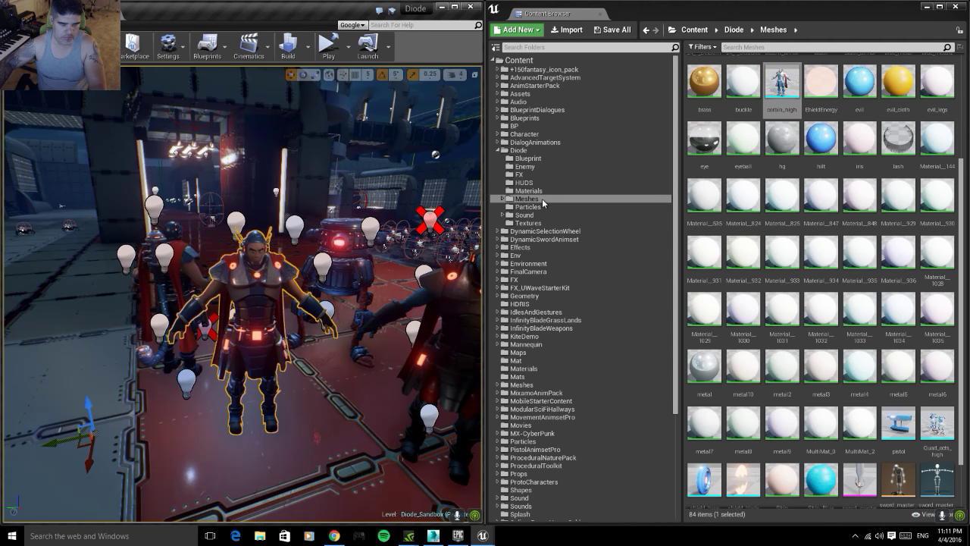
- Reimport corbin_high from its source file and begin a new import into Meshes
{"action": "right_click", "coordinate": [790, 91]}
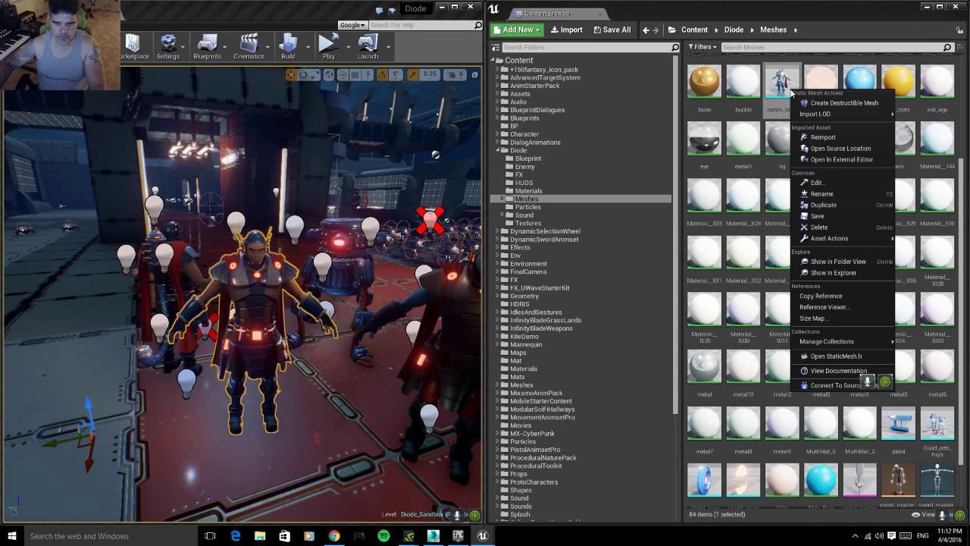
{"action": "left_click", "coordinate": [818, 137]}
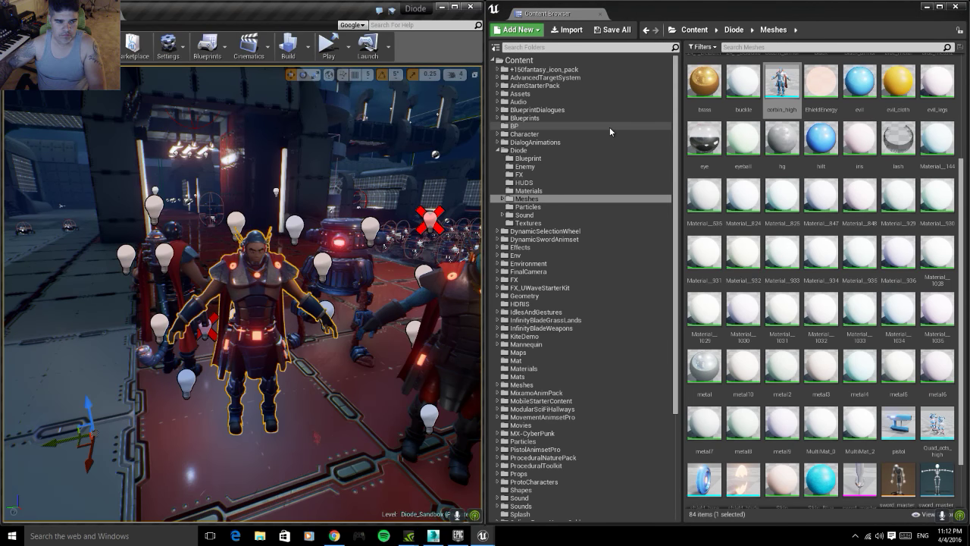
{"action": "right_click_drag", "start_coordinate": [366, 357], "coordinate": [366, 334]}
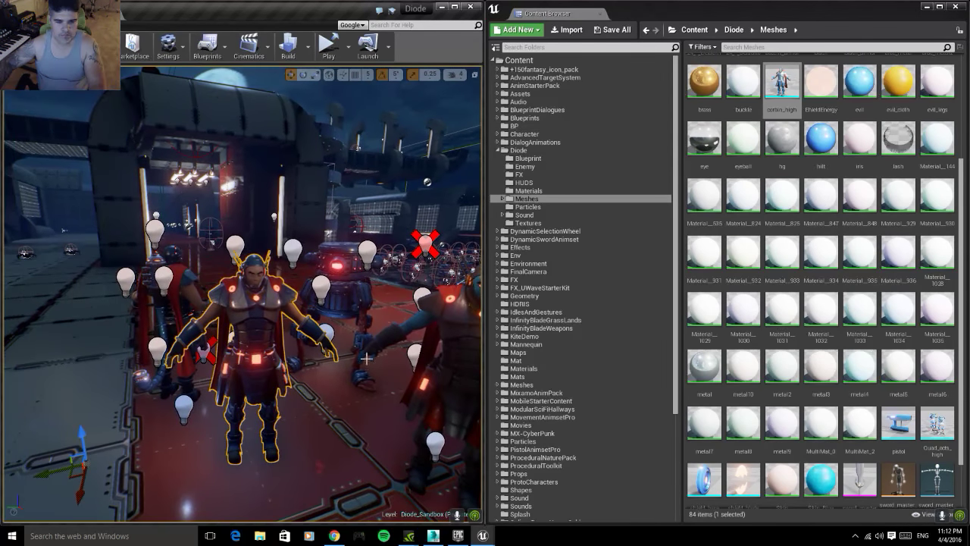
{"action": "scroll", "coordinate": [839, 353], "scroll_direction": "down", "scroll_amount": 2}
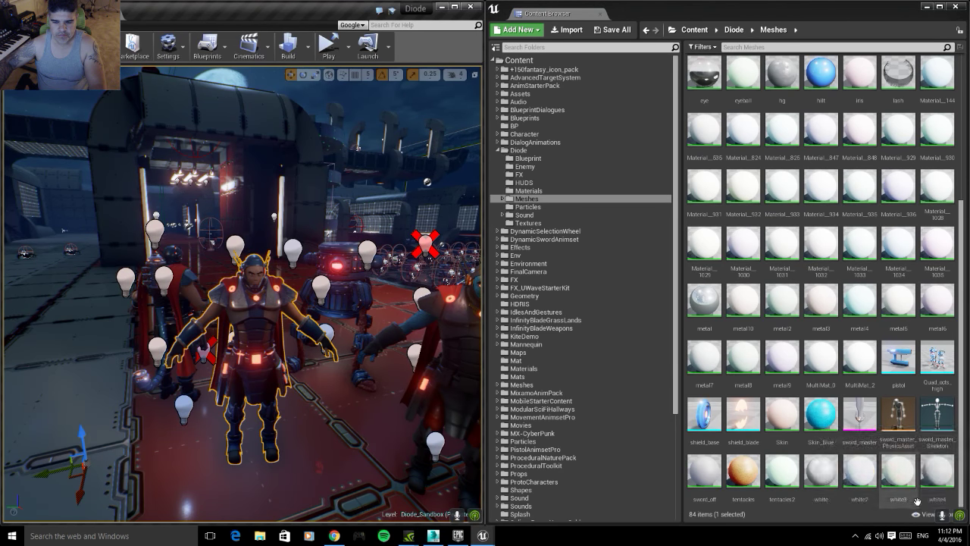
{"action": "left_click", "coordinate": [552, 37]}
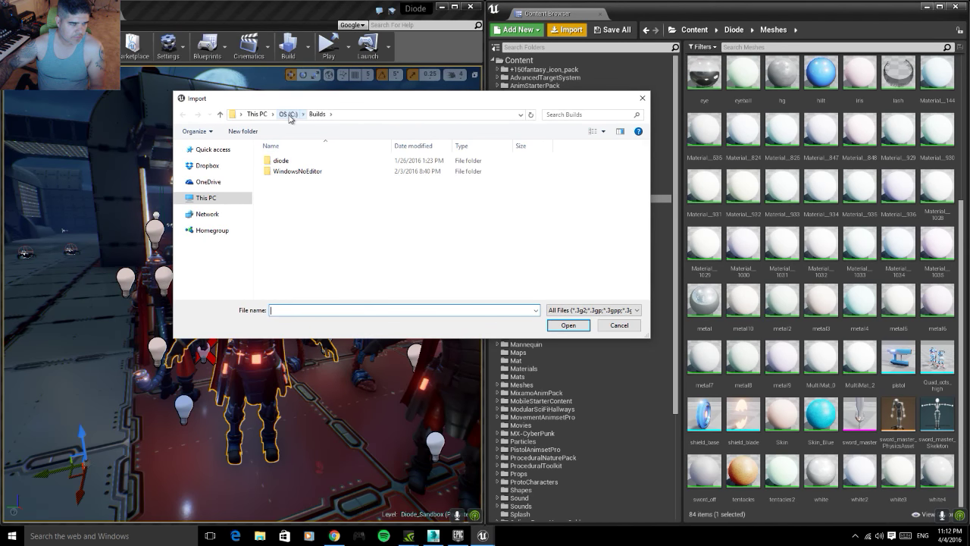
- Import C:\Diode\Meshes\corbin_high.FBX over the existing asset at uniform scale 1.0
{"action": "left_click", "coordinate": [287, 114]}
{"action": "double_click", "coordinate": [288, 225]}
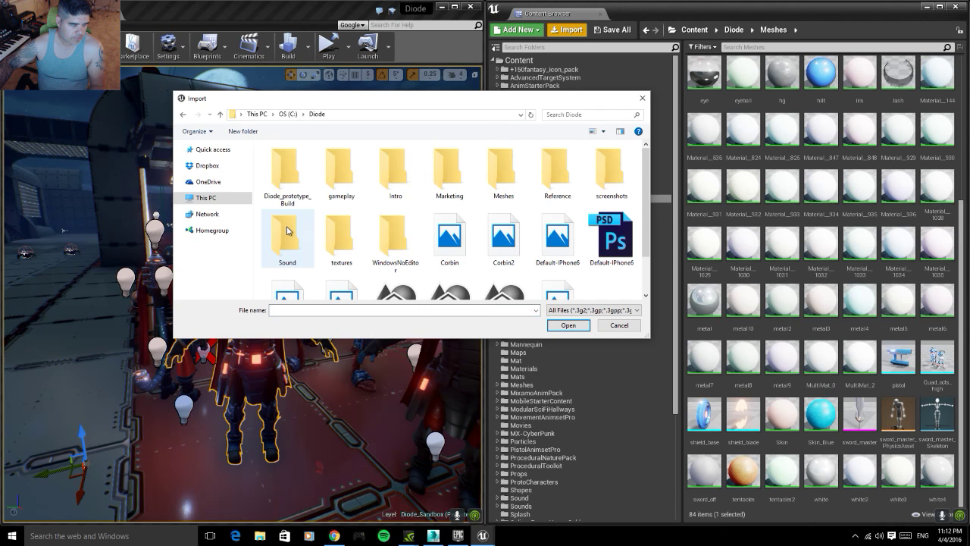
{"action": "double_click", "coordinate": [493, 173]}
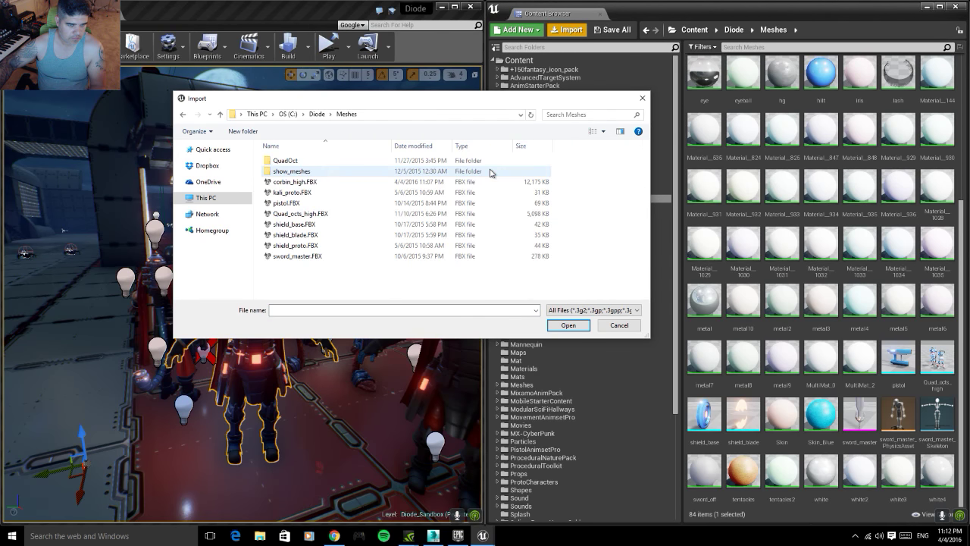
{"action": "left_click", "coordinate": [297, 182]}
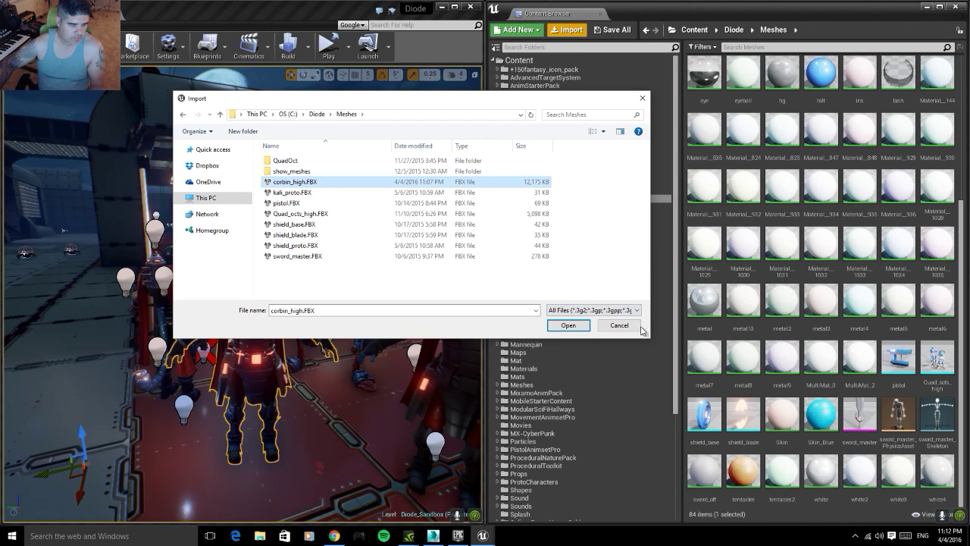
{"action": "left_click", "coordinate": [569, 325]}
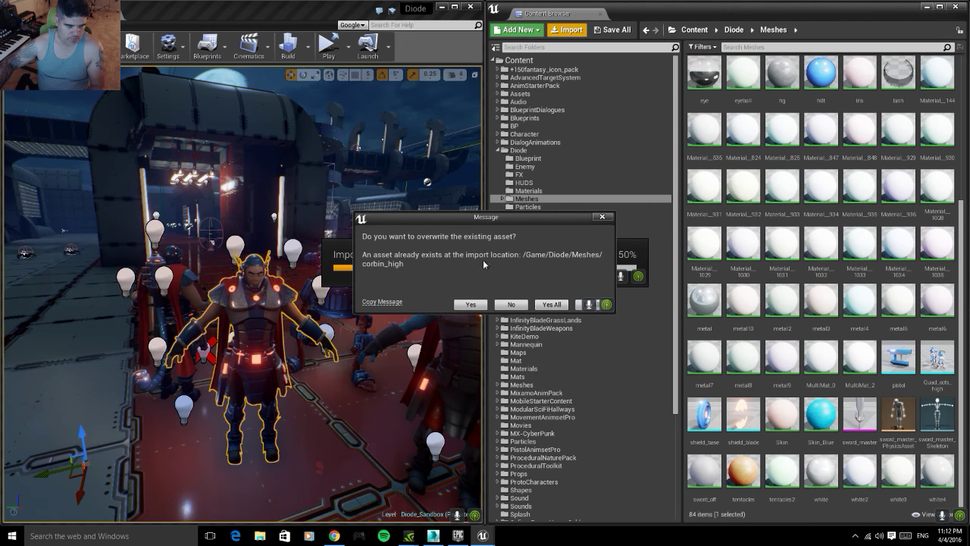
{"action": "left_click", "coordinate": [470, 305]}
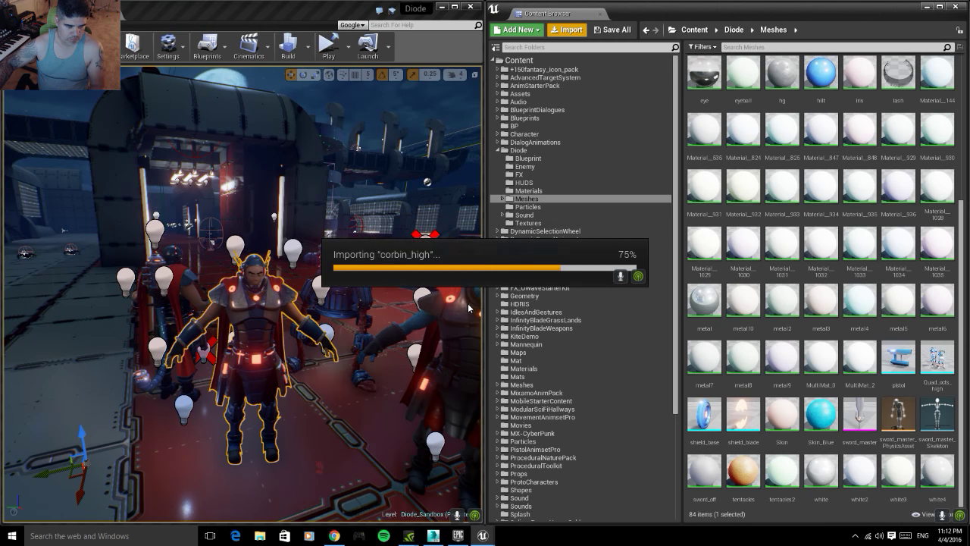
{"action": "key", "text": "Return"}
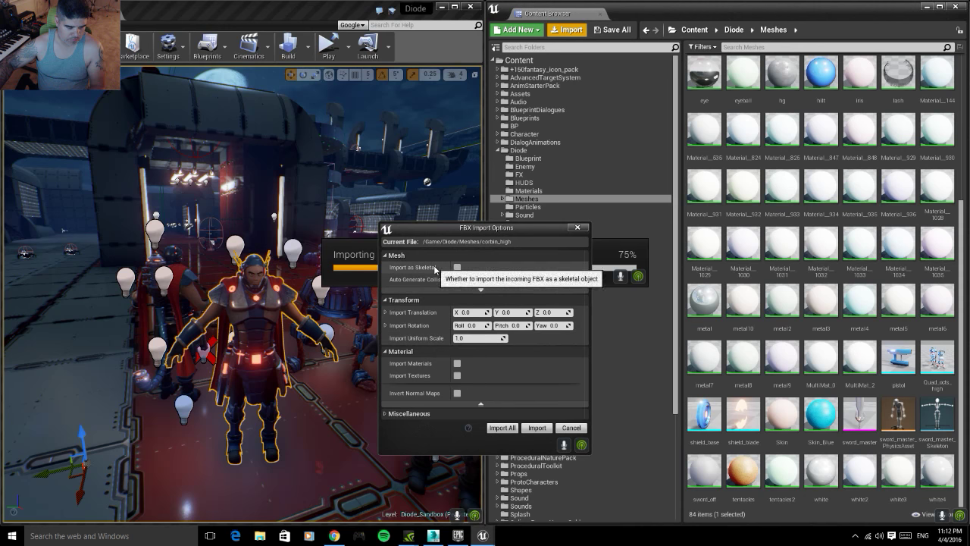
{"action": "left_click", "coordinate": [542, 428]}
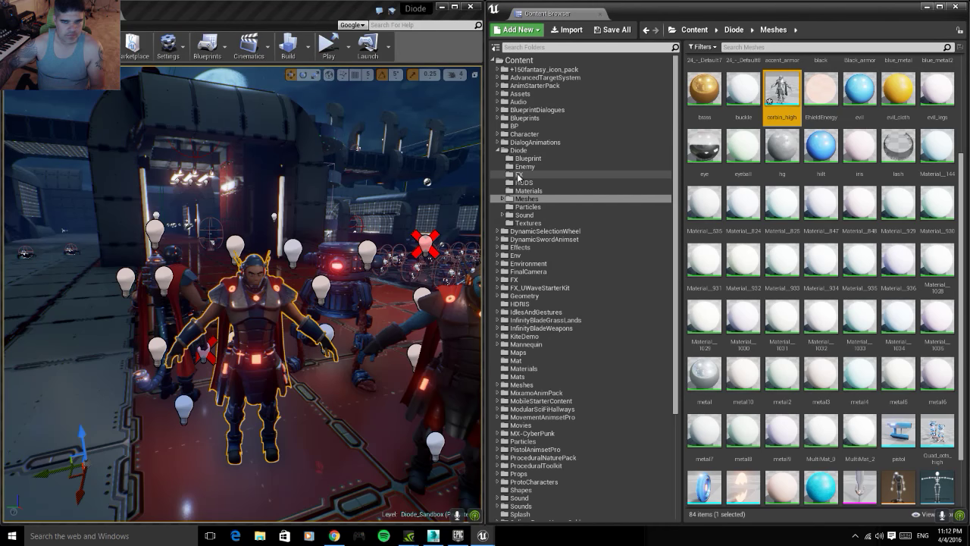
{"action": "right_click_drag", "start_coordinate": [242, 288], "coordinate": [242, 288]}
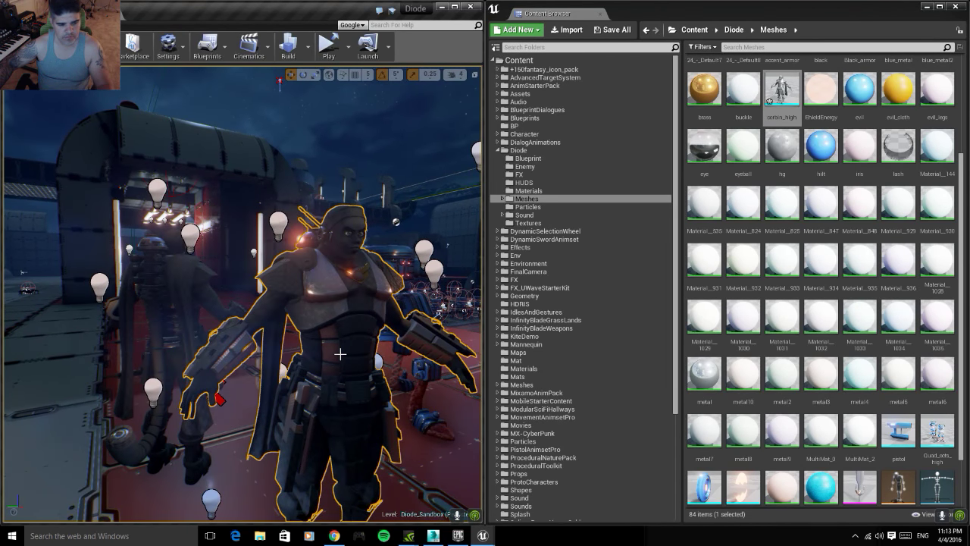
- Open corbin_high in the Static Mesh Editor and arrange it beside the level viewport
{"action": "right_click_drag", "start_coordinate": [341, 359], "coordinate": [341, 358]}
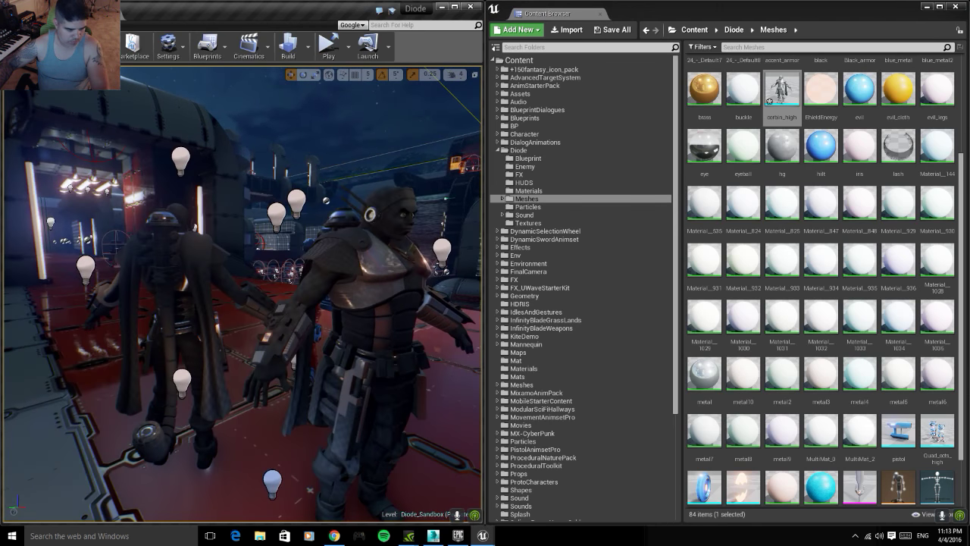
{"action": "right_click_drag", "start_coordinate": [242, 288], "coordinate": [242, 288]}
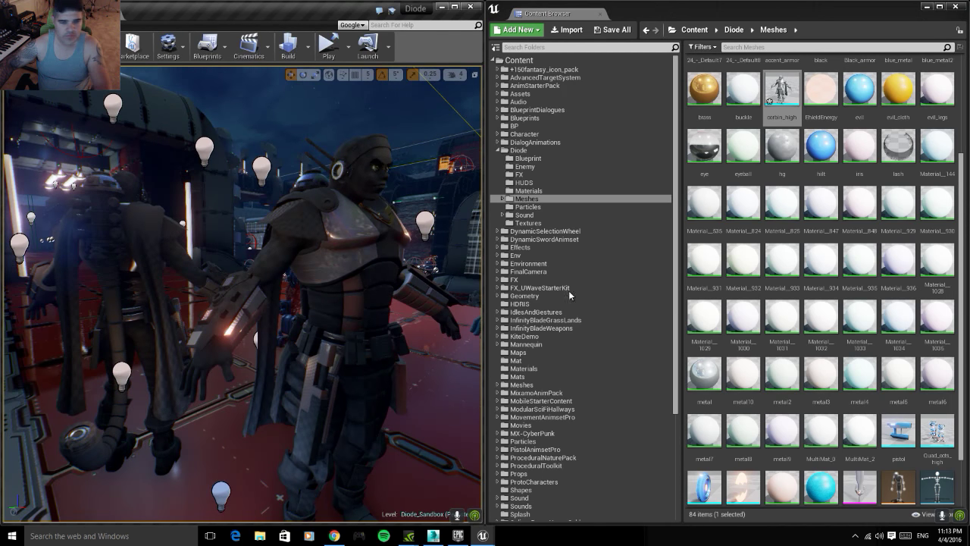
{"action": "double_click", "coordinate": [782, 87]}
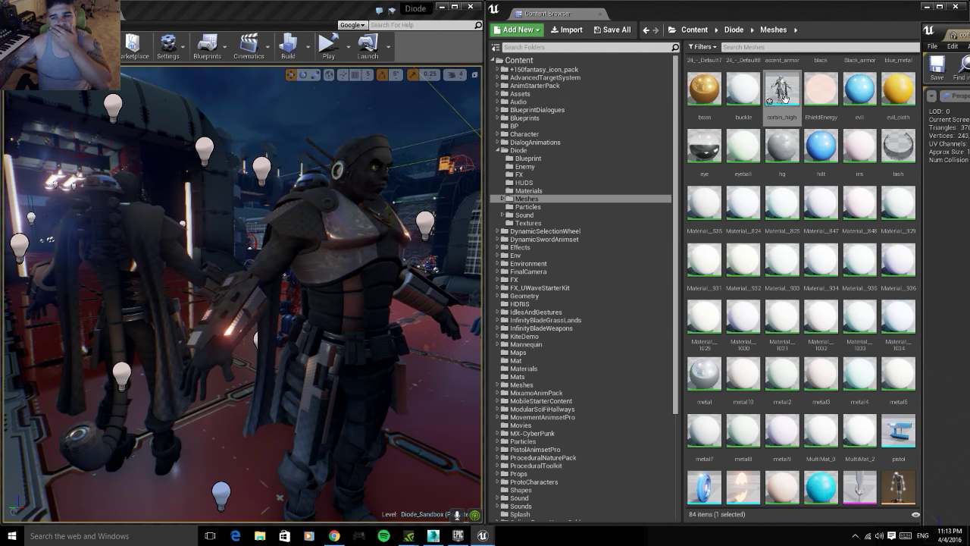
{"action": "mouse_move", "coordinate": [951, 34]}
{"action": "left_mouse_down"}
{"action": "mouse_move", "coordinate": [485, 65]}
{"action": "mouse_move", "coordinate": [488, 51]}
{"action": "left_mouse_up"}
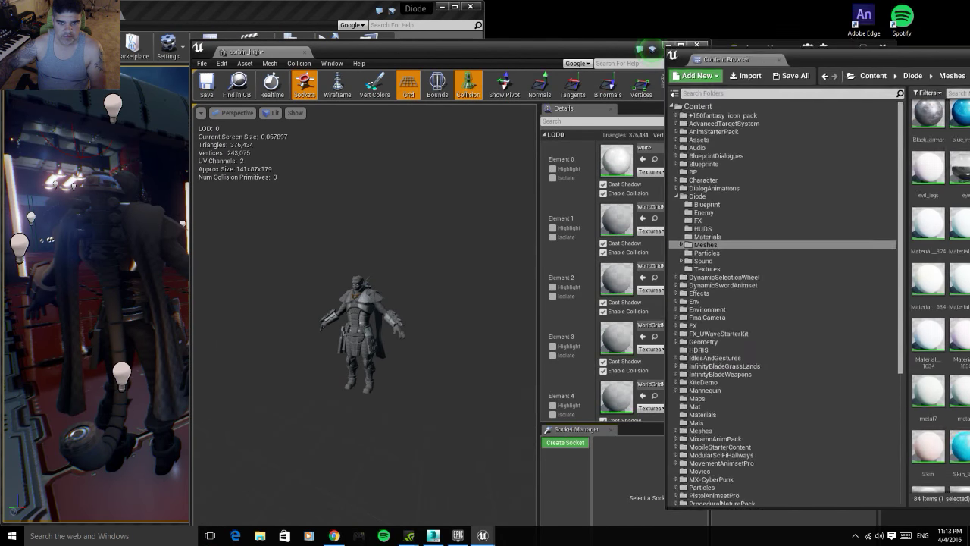
{"action": "left_click_drag", "start_coordinate": [530, 14], "coordinate": [855, 83]}
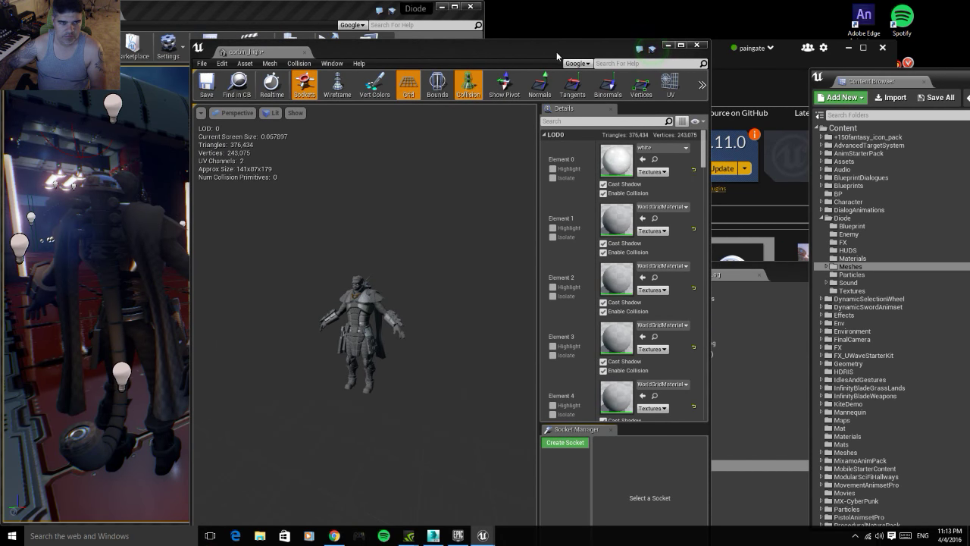
{"action": "left_click_drag", "start_coordinate": [560, 58], "coordinate": [966, 65]}
{"action": "left_click_drag", "start_coordinate": [910, 58], "coordinate": [711, 35]}
{"action": "right_click_drag", "start_coordinate": [243, 294], "coordinate": [227, 288]}
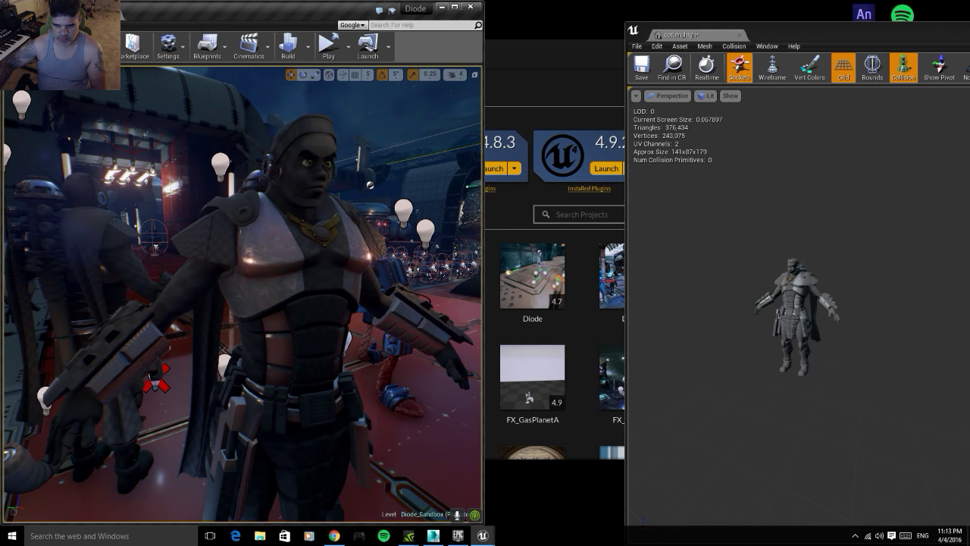
- Toggle the Content Browser, widen the level editor and fly out to view two armored characters
{"action": "left_click", "coordinate": [796, 318]}
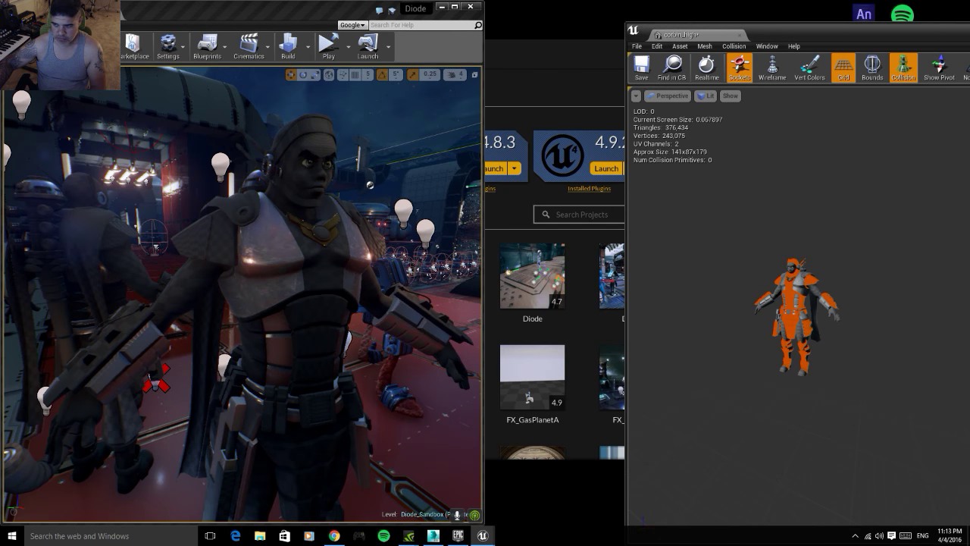
{"action": "key", "text": "Escape"}
{"action": "key", "text": "ctrl+b"}
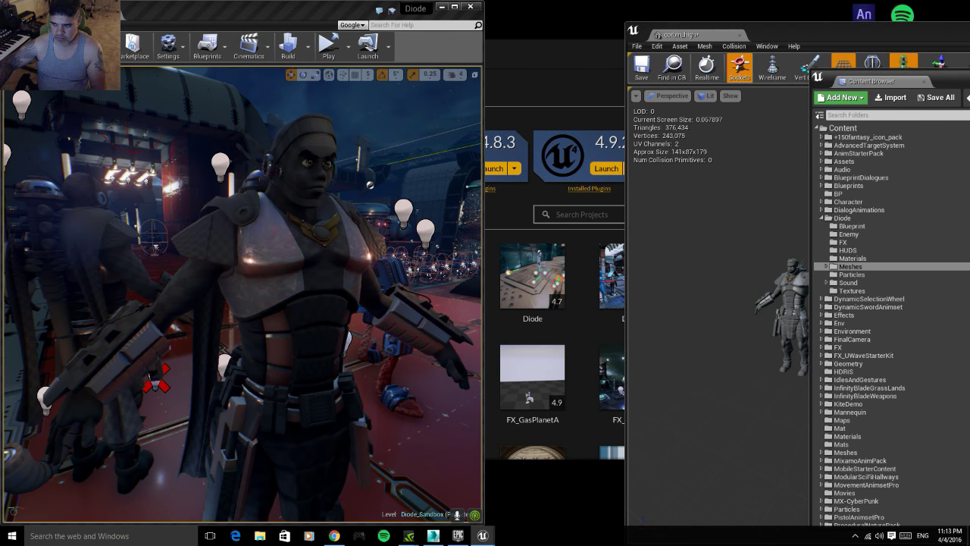
{"action": "key", "text": "Escape"}
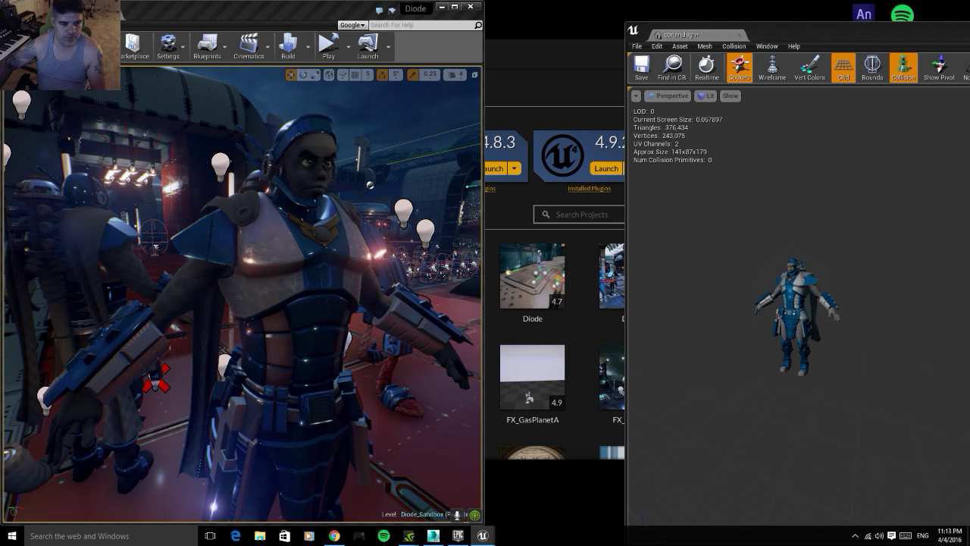
{"action": "right_click_drag", "start_coordinate": [377, 309], "coordinate": [288, 304]}
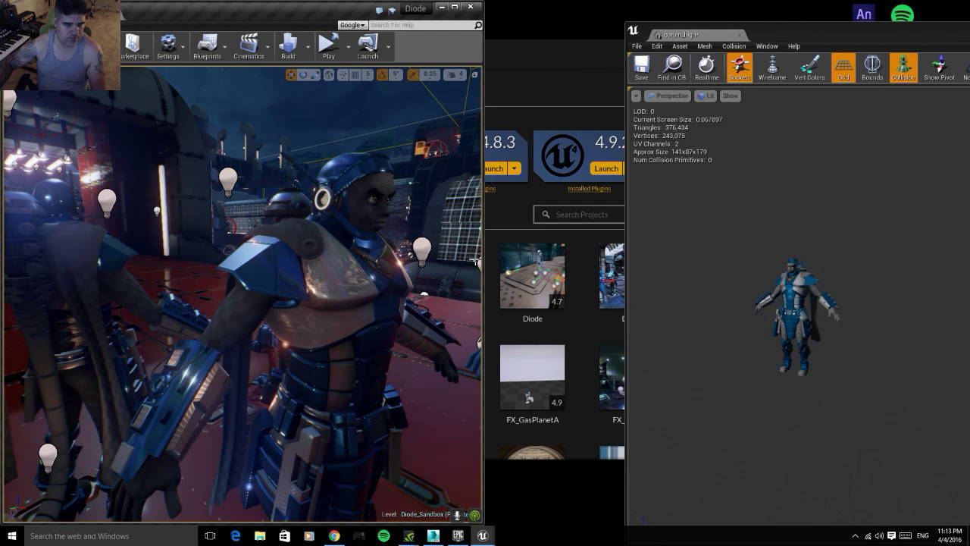
{"action": "left_click_drag", "start_coordinate": [485, 259], "coordinate": [679, 277]}
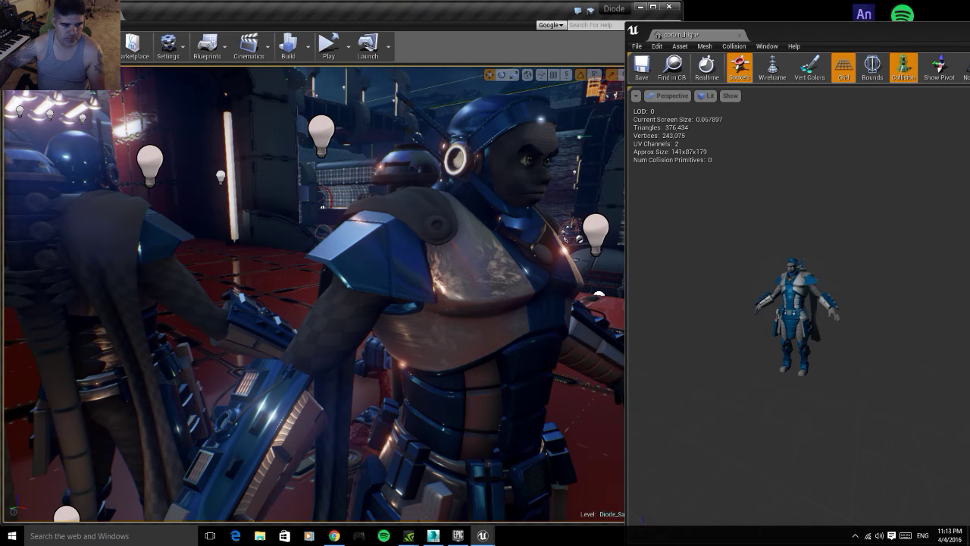
{"action": "mouse_move", "coordinate": [126, 205]}
{"action": "right_mouse_down"}
{"action": "mouse_move", "coordinate": [131, 223]}
{"action": "mouse_move", "coordinate": [92, 224]}
{"action": "mouse_move", "coordinate": [64, 162]}
{"action": "right_mouse_up"}
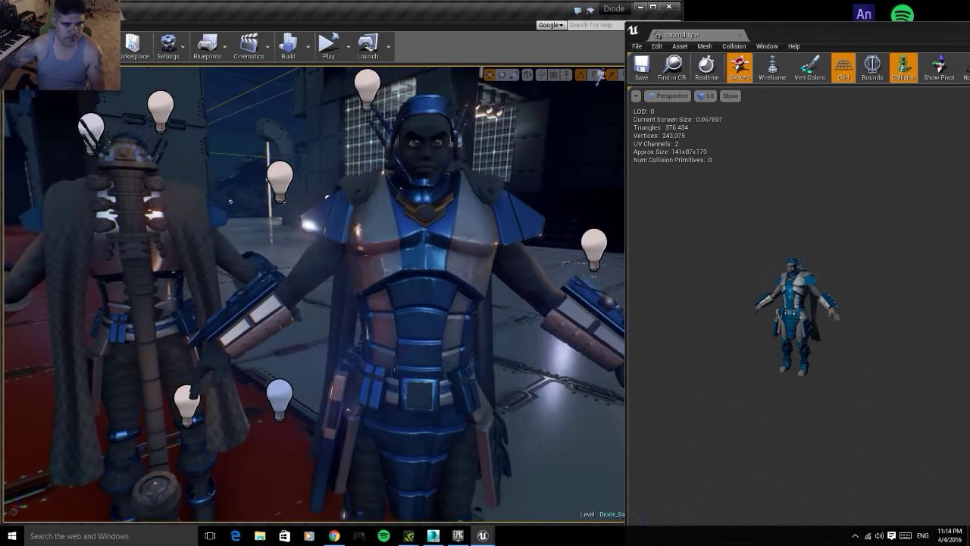
{"action": "right_click_drag", "start_coordinate": [64, 162], "coordinate": [110, 92]}
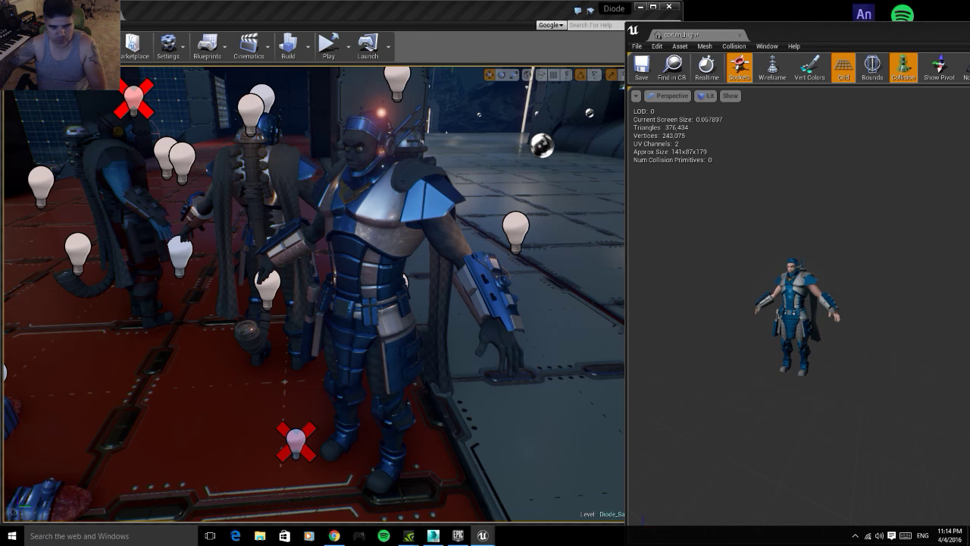
{"action": "mouse_move", "coordinate": [331, 319]}
{"action": "right_mouse_down"}
{"action": "mouse_move", "coordinate": [318, 303]}
{"action": "mouse_move", "coordinate": [284, 294]}
{"action": "mouse_move", "coordinate": [322, 297]}
{"action": "mouse_move", "coordinate": [265, 298]}
{"action": "right_mouse_up"}
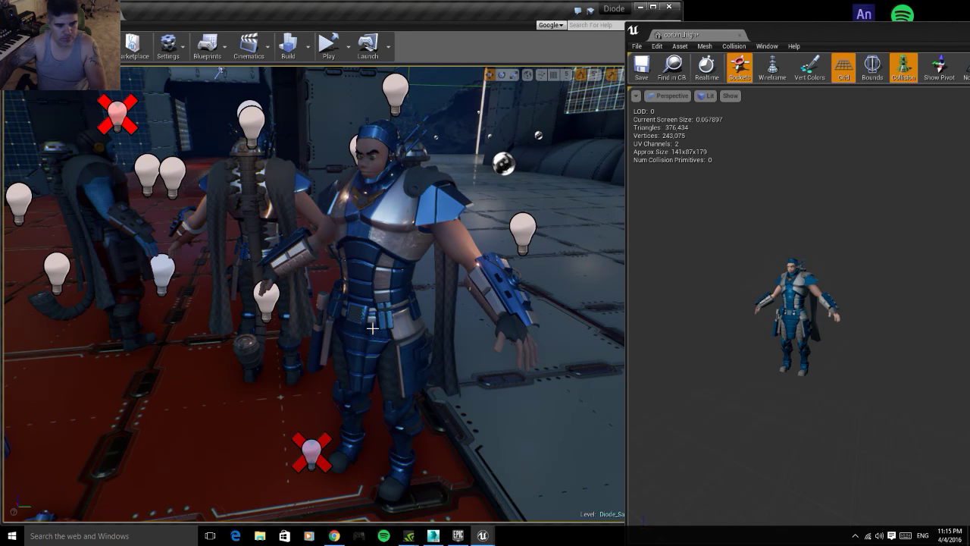
- Select the blue-armored character and reposition the corbin_high mesh editor lower on the right
{"action": "left_click", "coordinate": [356, 310]}
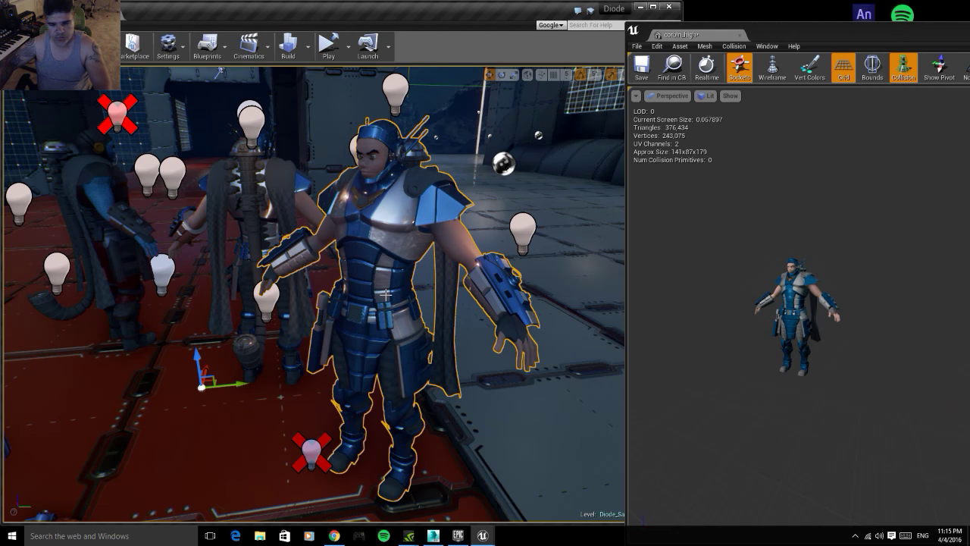
{"action": "left_click_drag", "start_coordinate": [883, 32], "coordinate": [969, 225]}
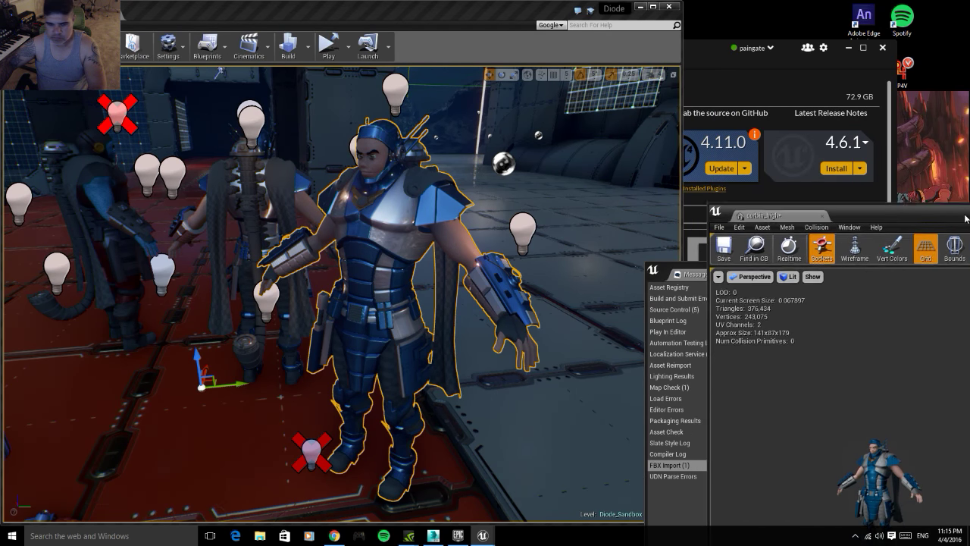
{"action": "left_click_drag", "start_coordinate": [909, 226], "coordinate": [904, 176]}
{"action": "left_click", "coordinate": [55, 24]}
{"action": "mouse_move", "coordinate": [125, 67]}
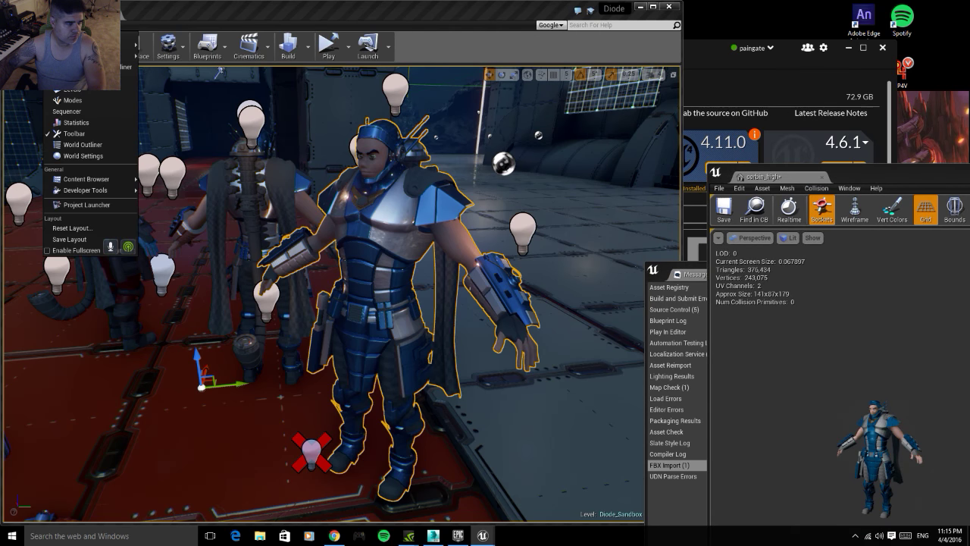
{"action": "left_click", "coordinate": [181, 55]}
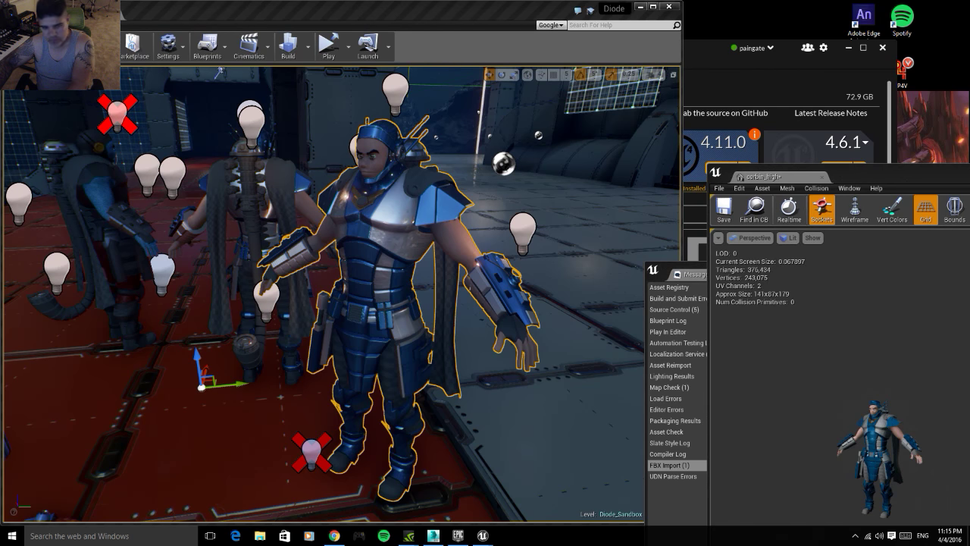
{"action": "key", "text": "Right"}
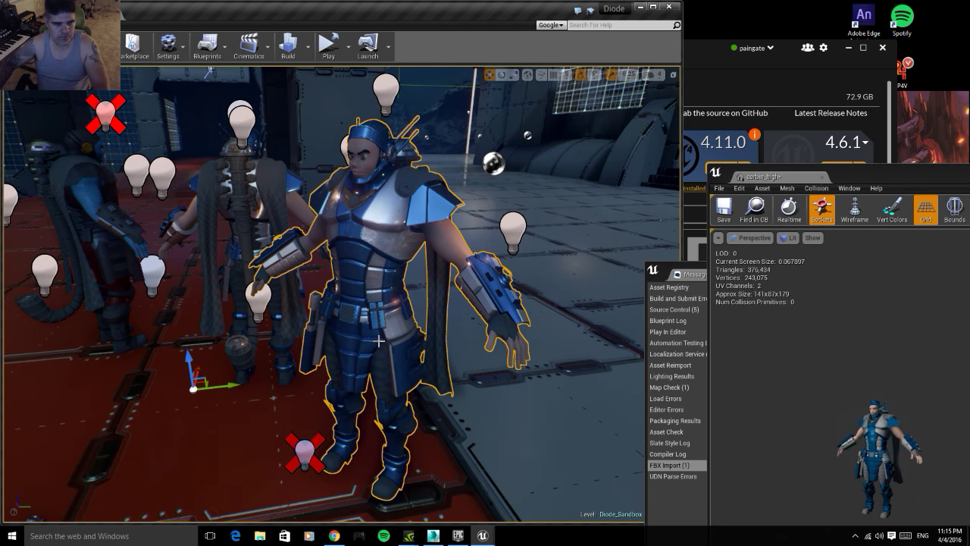
{"action": "key", "text": "g"}
{"action": "key", "text": "Up"}
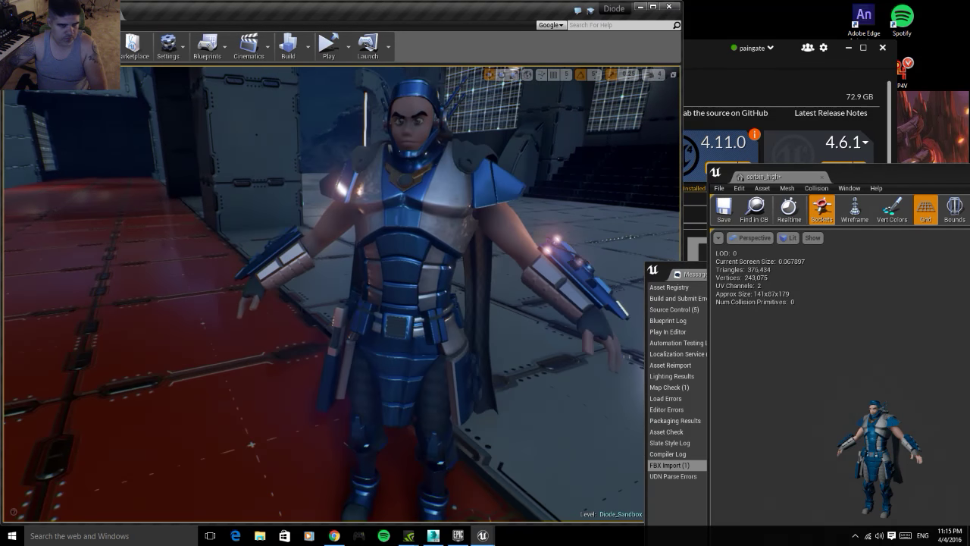
{"action": "key", "text": "Left"}
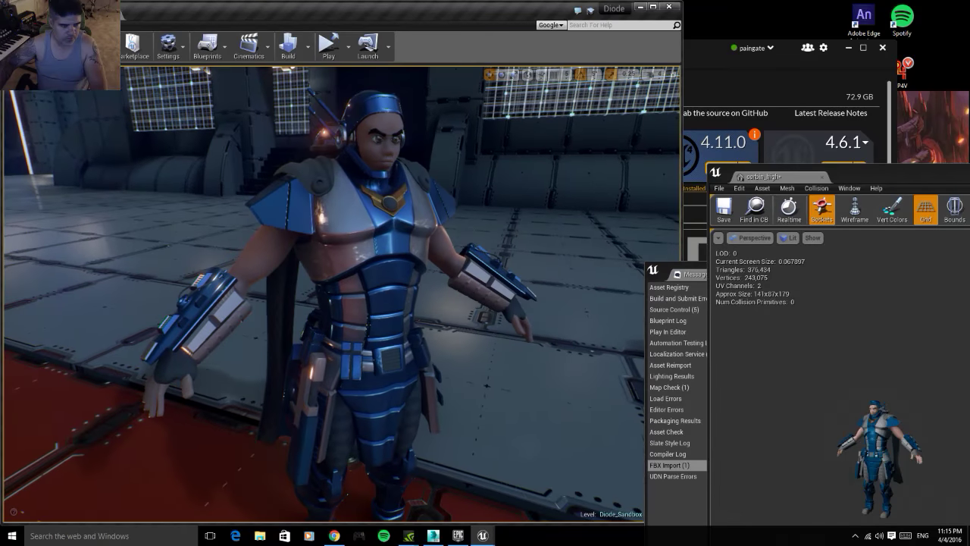
{"action": "key", "text": "Right"}
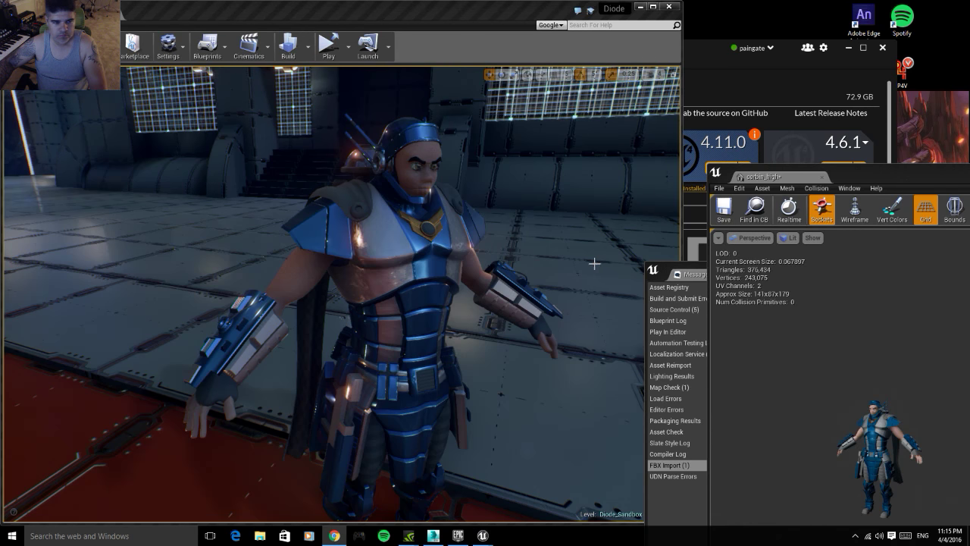
{"action": "mouse_move", "coordinate": [594, 263]}
{"action": "left_mouse_down"}
{"action": "mouse_move", "coordinate": [583, 243]}
{"action": "mouse_move", "coordinate": [568, 263]}
{"action": "left_mouse_up"}
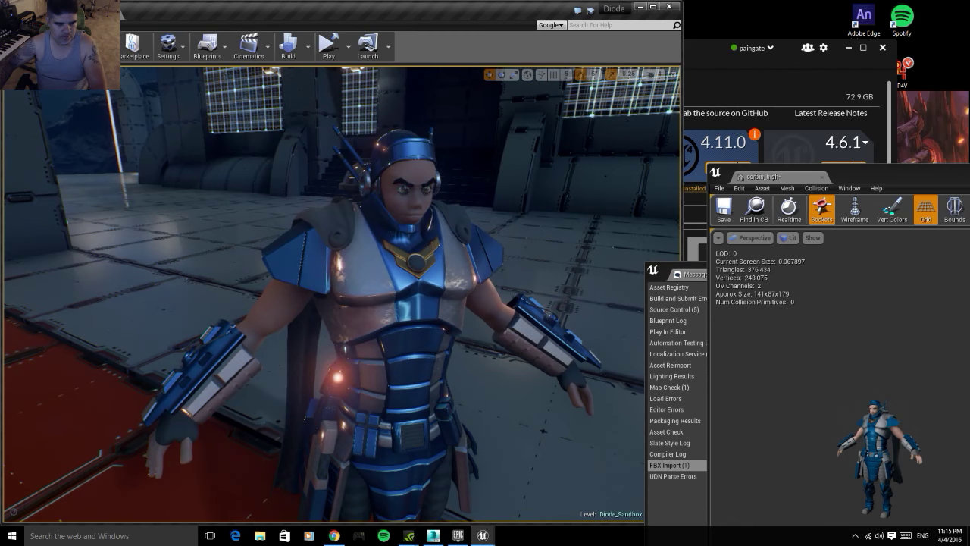
{"action": "left_click", "coordinate": [951, 300]}
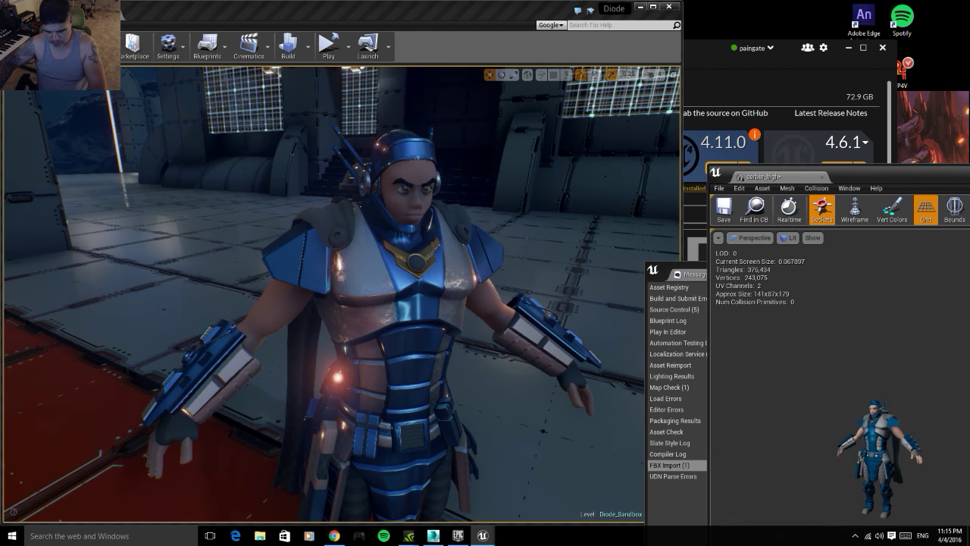
{"action": "left_click", "coordinate": [883, 474]}
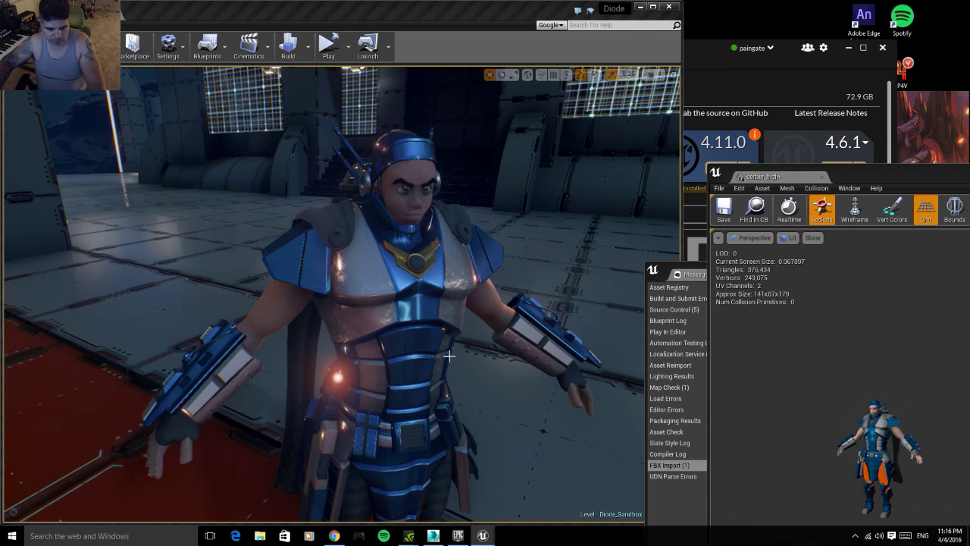
{"action": "right_click_drag", "start_coordinate": [449, 356], "coordinate": [409, 356]}
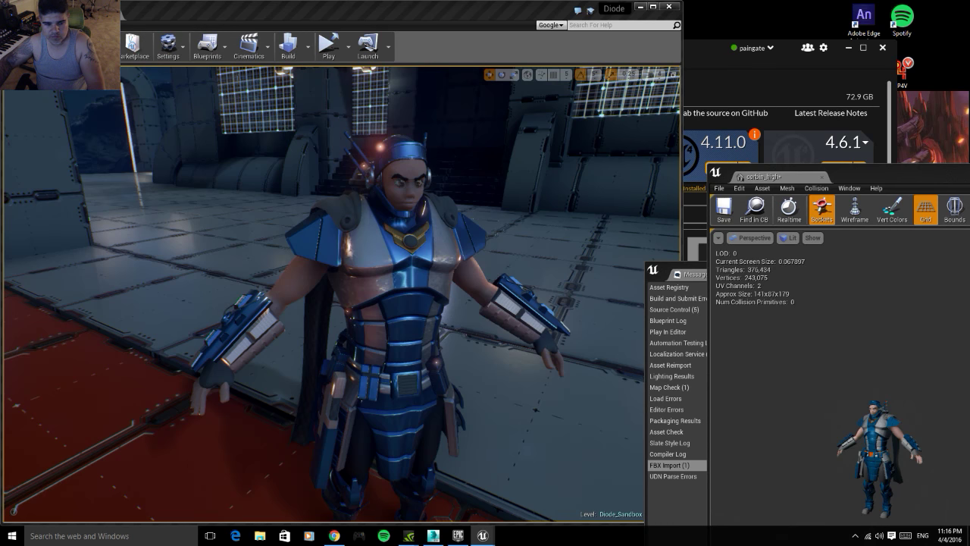
{"action": "mouse_move", "coordinate": [518, 420]}
{"action": "left_mouse_down"}
{"action": "mouse_move", "coordinate": [517, 394]}
{"action": "mouse_move", "coordinate": [518, 439]}
{"action": "left_mouse_up"}
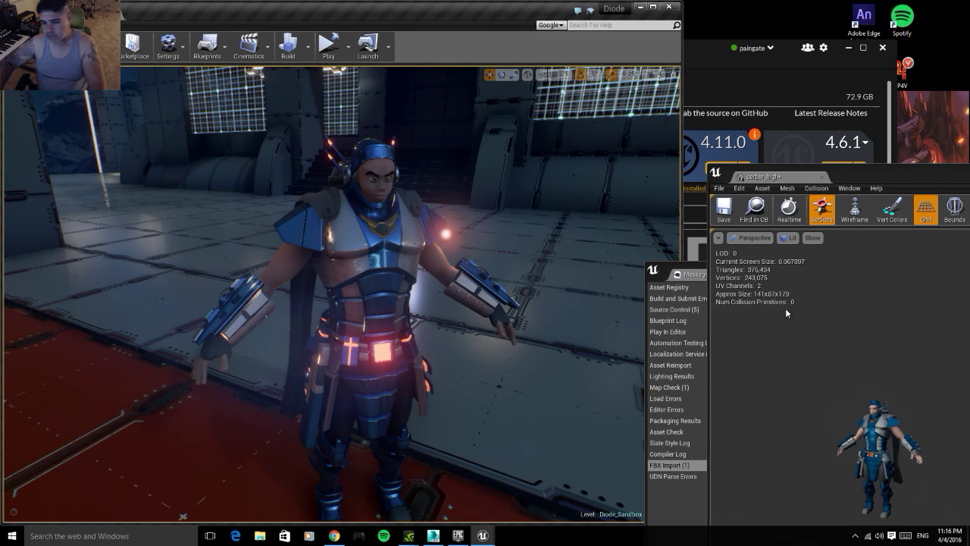
{"action": "right_click_drag", "start_coordinate": [437, 419], "coordinate": [251, 424]}
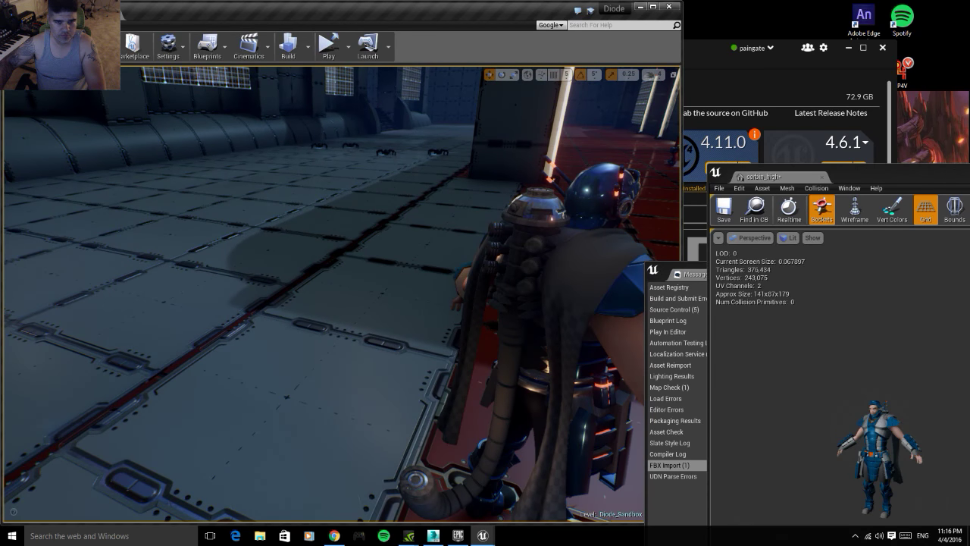
{"action": "right_click_drag", "start_coordinate": [250, 425], "coordinate": [205, 424]}
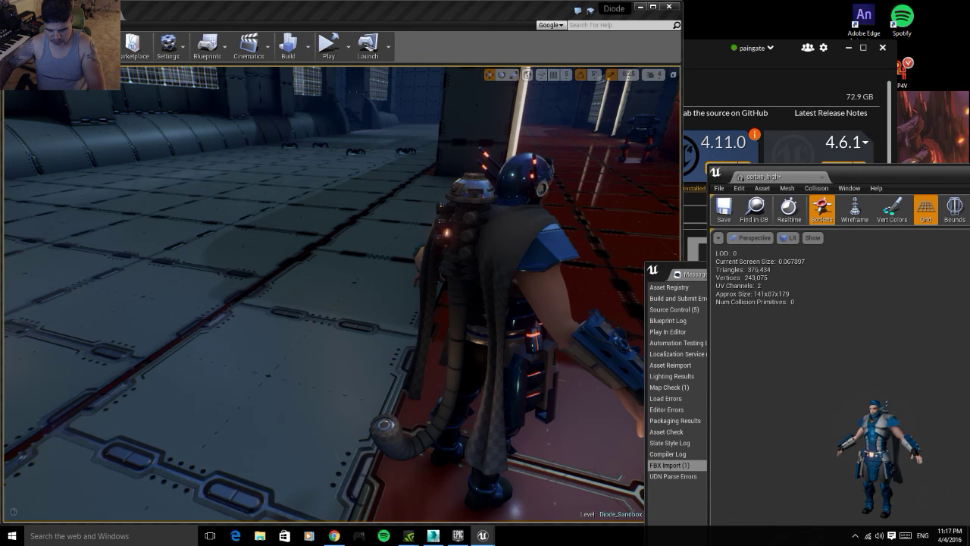
{"action": "scroll", "coordinate": [840, 387], "scroll_direction": "up", "scroll_amount": 5}
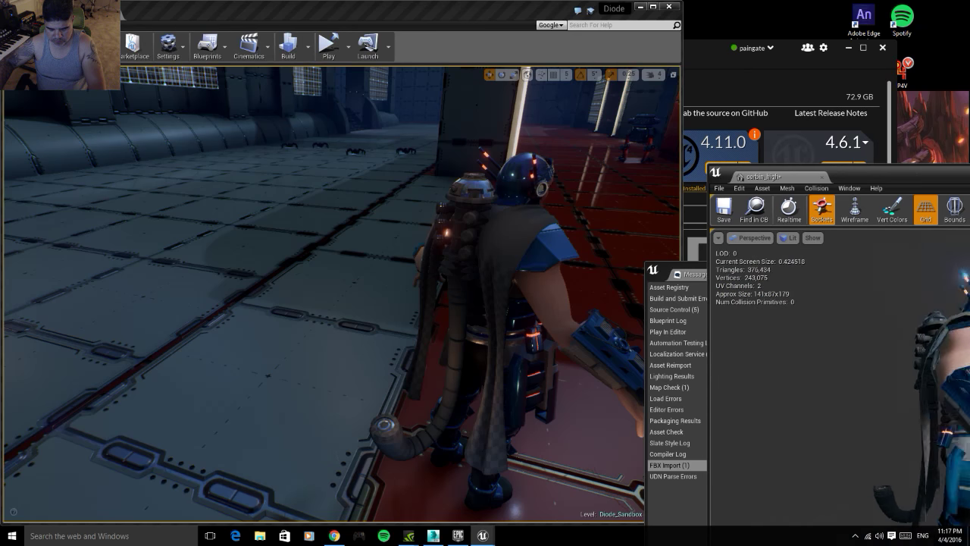
{"action": "mouse_move", "coordinate": [839, 386]}
{"action": "left_mouse_down"}
{"action": "mouse_move", "coordinate": [803, 394]}
{"action": "mouse_move", "coordinate": [849, 391]}
{"action": "left_mouse_up"}
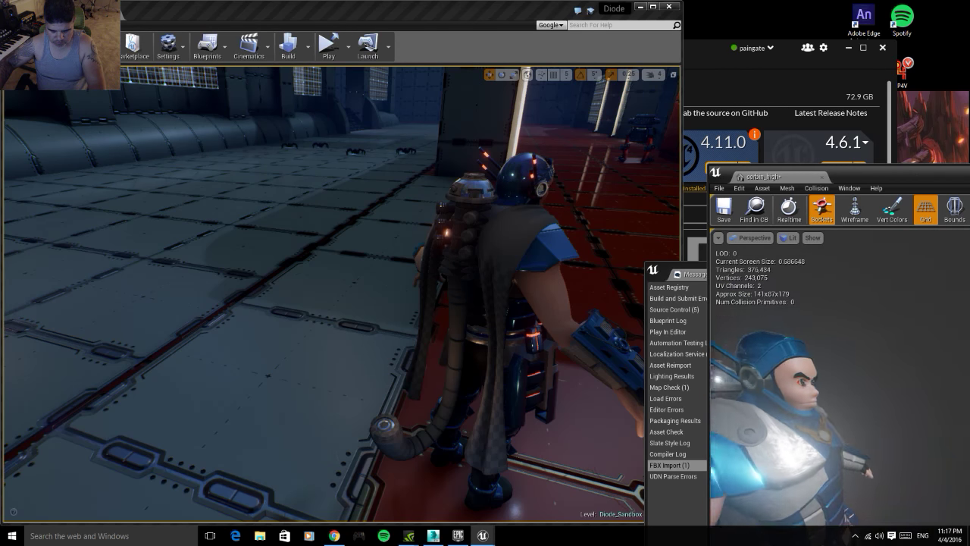
{"action": "scroll", "coordinate": [840, 387], "scroll_direction": "up", "scroll_amount": 3}
{"action": "scroll", "coordinate": [839, 387], "scroll_direction": "down", "scroll_amount": 3}
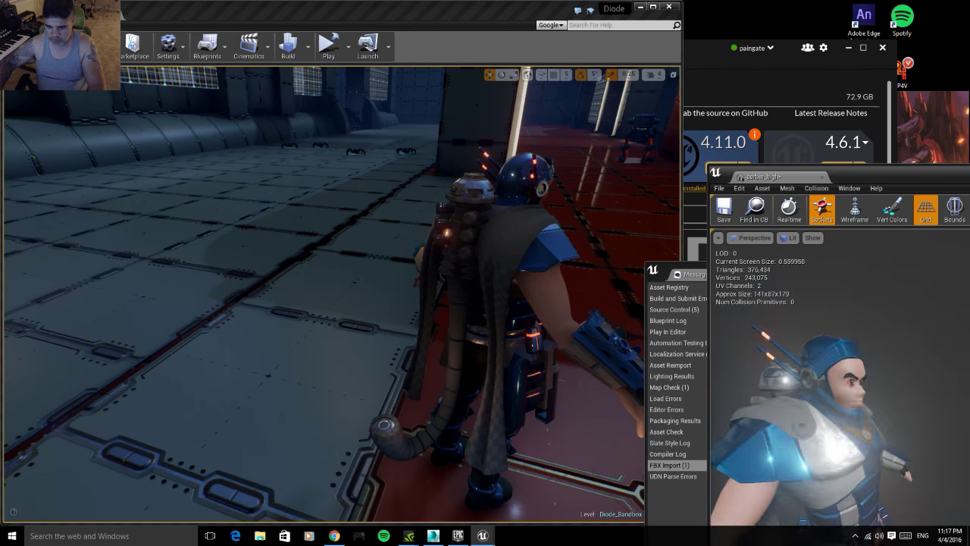
{"action": "scroll", "coordinate": [840, 387], "scroll_direction": "down", "scroll_amount": 2}
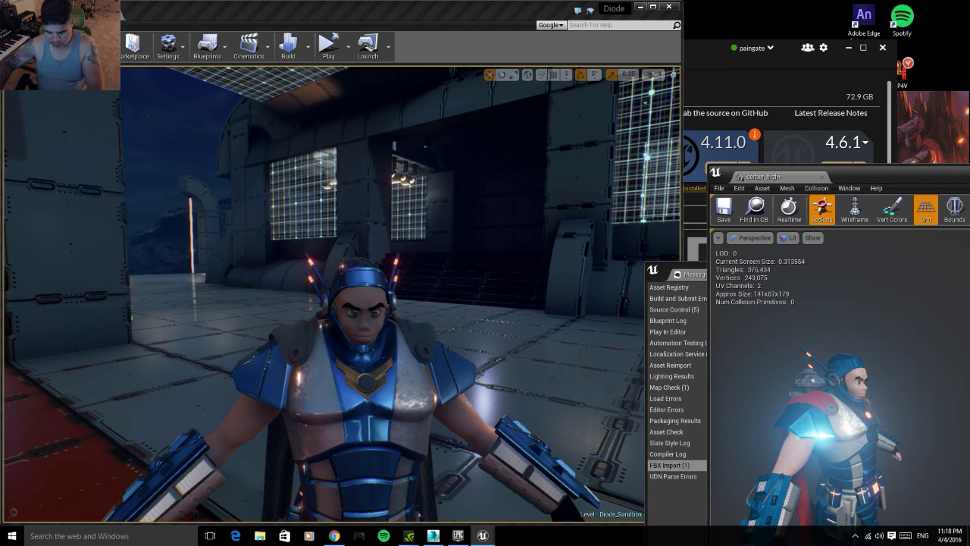
- Orbit and zoom the mesh preview to inspect the character's side and back
{"action": "scroll", "coordinate": [840, 389], "scroll_direction": "up", "scroll_amount": 3}
{"action": "scroll", "coordinate": [840, 389], "scroll_direction": "up", "scroll_amount": 5}
{"action": "scroll", "coordinate": [840, 389], "scroll_direction": "up", "scroll_amount": 2}
{"action": "scroll", "coordinate": [920, 427], "scroll_direction": "down", "scroll_amount": 5}
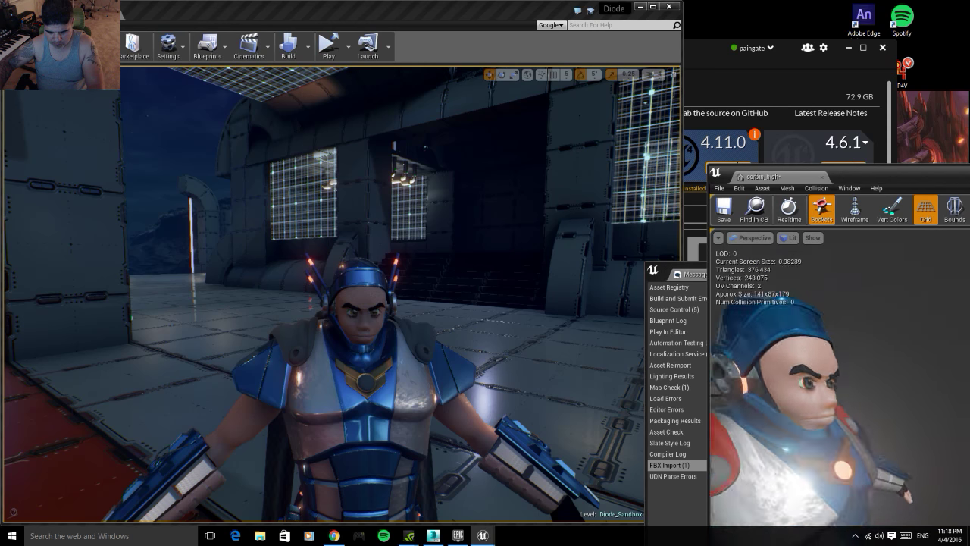
{"action": "left_click_drag", "start_coordinate": [920, 426], "coordinate": [871, 424]}
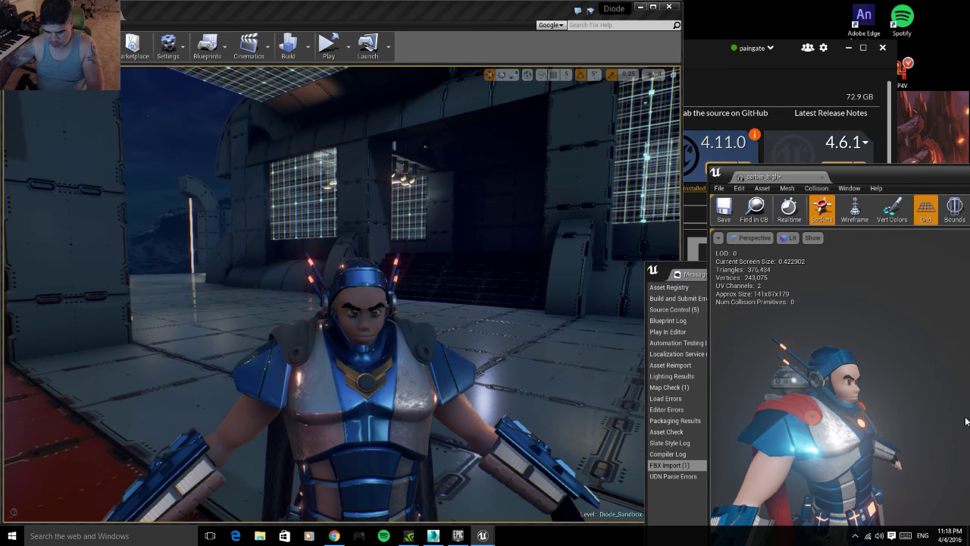
{"action": "scroll", "coordinate": [901, 456], "scroll_direction": "down", "scroll_amount": 5}
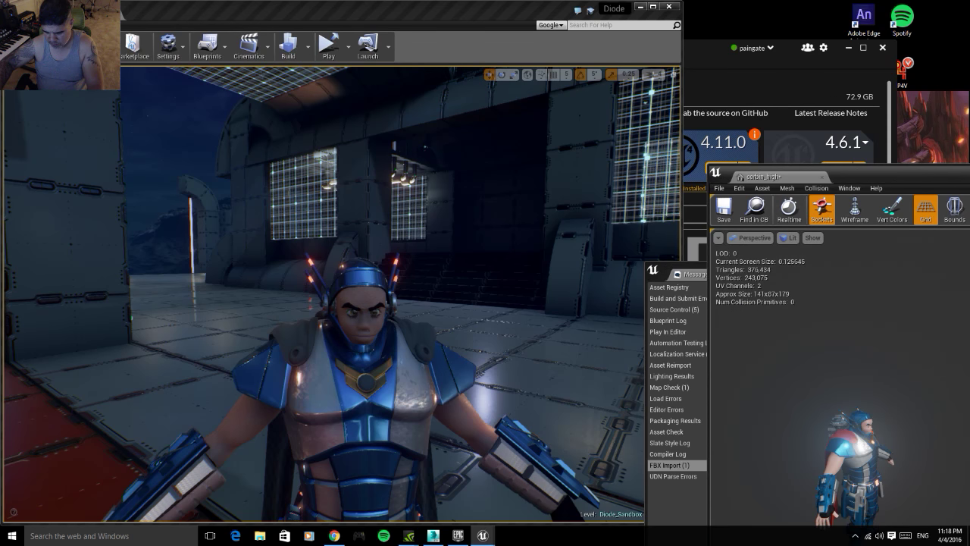
{"action": "scroll", "coordinate": [900, 457], "scroll_direction": "up", "scroll_amount": 8}
{"action": "scroll", "coordinate": [900, 456], "scroll_direction": "down", "scroll_amount": 3}
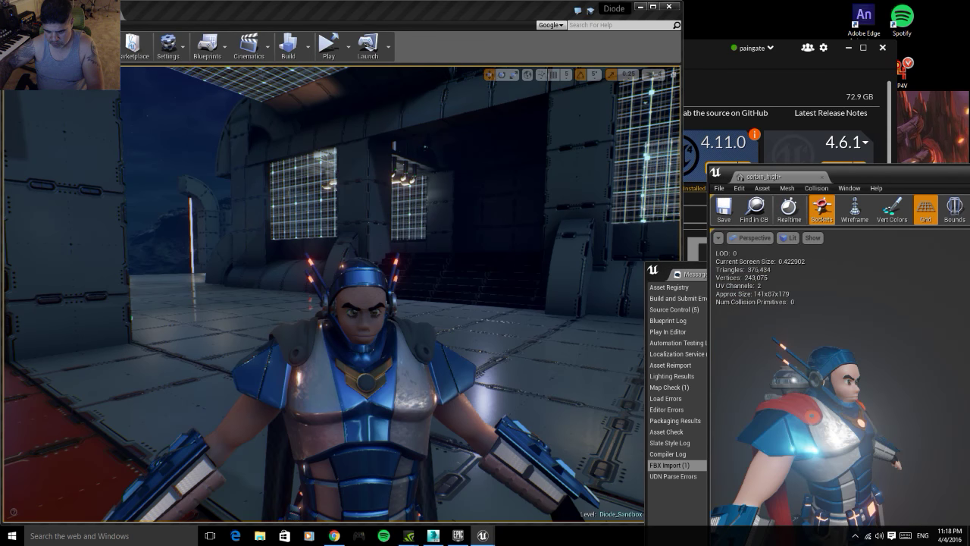
{"action": "left_click_drag", "start_coordinate": [917, 448], "coordinate": [953, 516]}
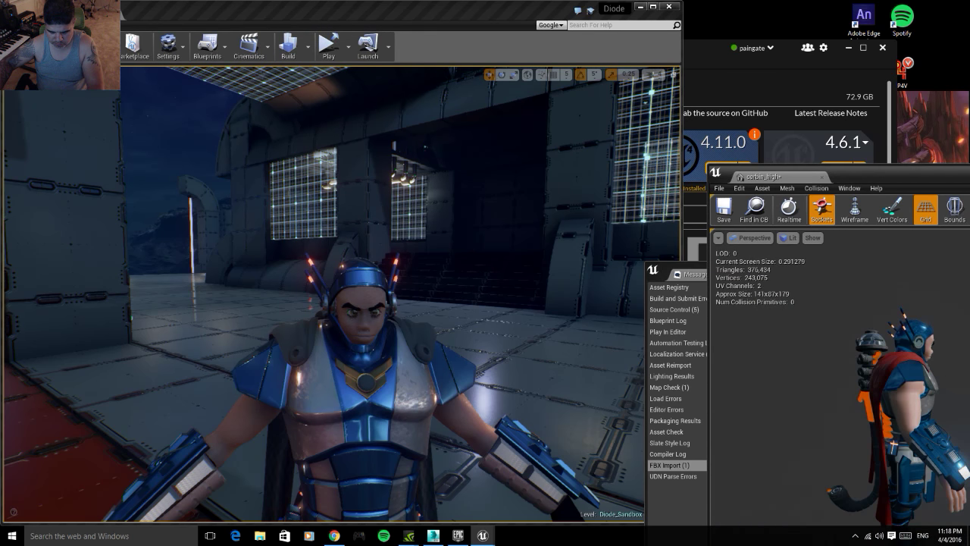
{"action": "mouse_move", "coordinate": [953, 515]}
{"action": "left_mouse_down"}
{"action": "mouse_move", "coordinate": [909, 455]}
{"action": "mouse_move", "coordinate": [932, 470]}
{"action": "left_mouse_up"}
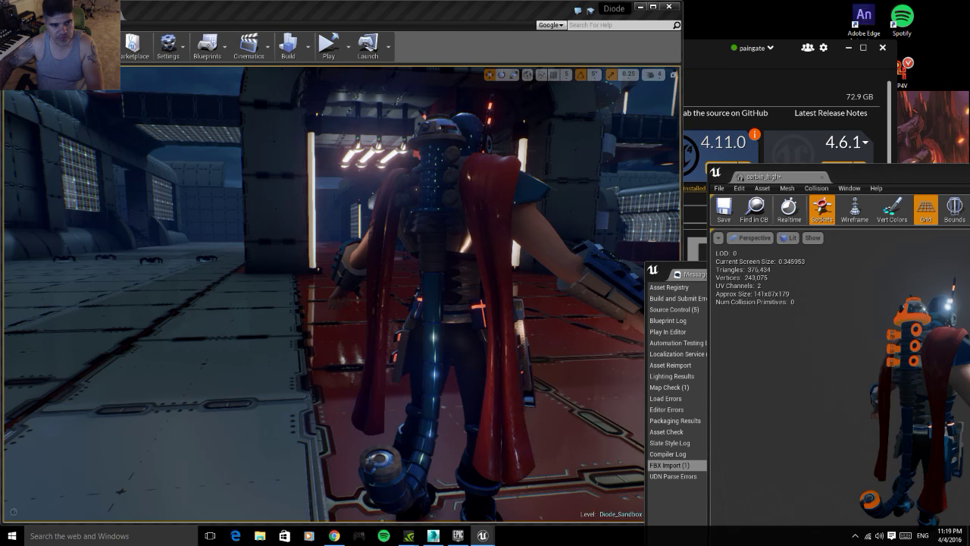
- Swing the level camera around the character, then turn the mesh preview to its front and side
{"action": "right_click_drag", "start_coordinate": [623, 435], "coordinate": [530, 432]}
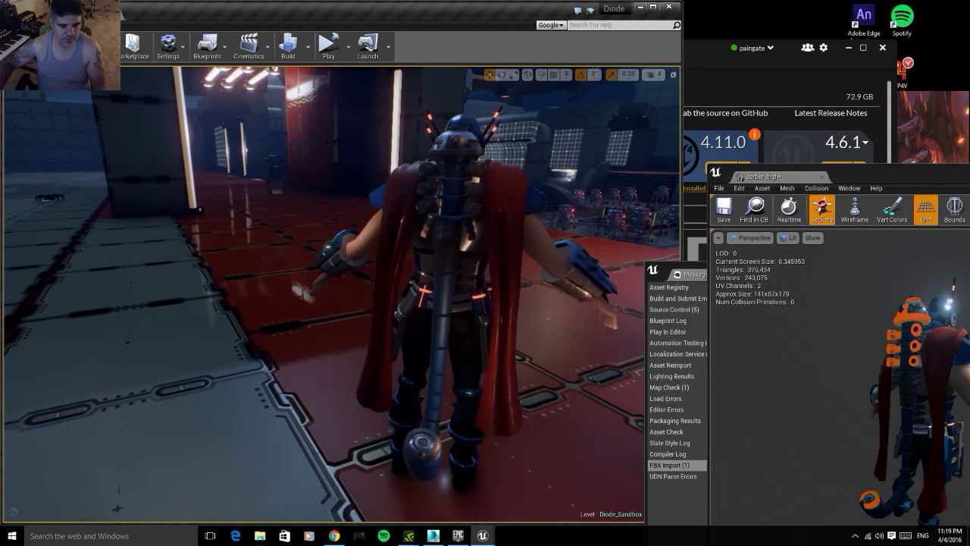
{"action": "right_click_drag", "start_coordinate": [530, 432], "coordinate": [531, 432]}
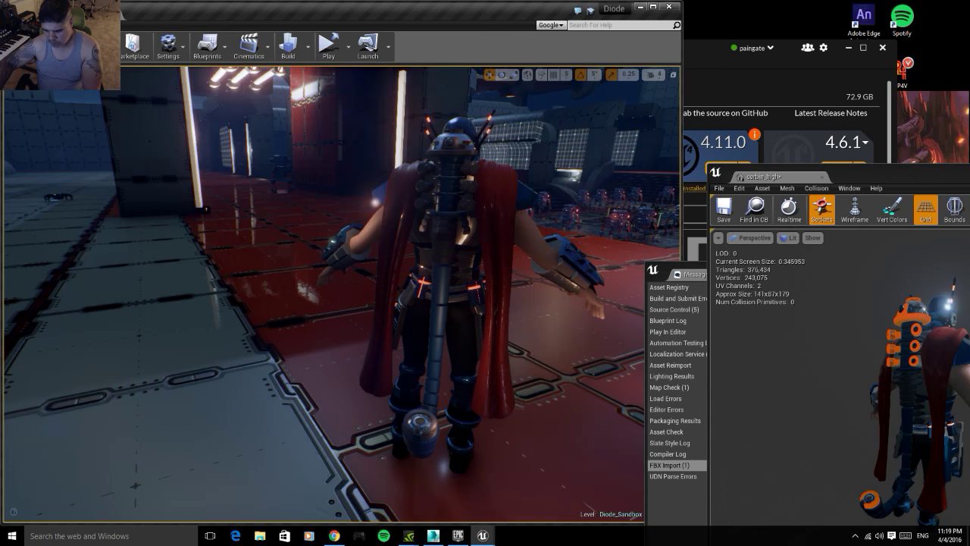
{"action": "left_click_drag", "start_coordinate": [803, 378], "coordinate": [814, 379]}
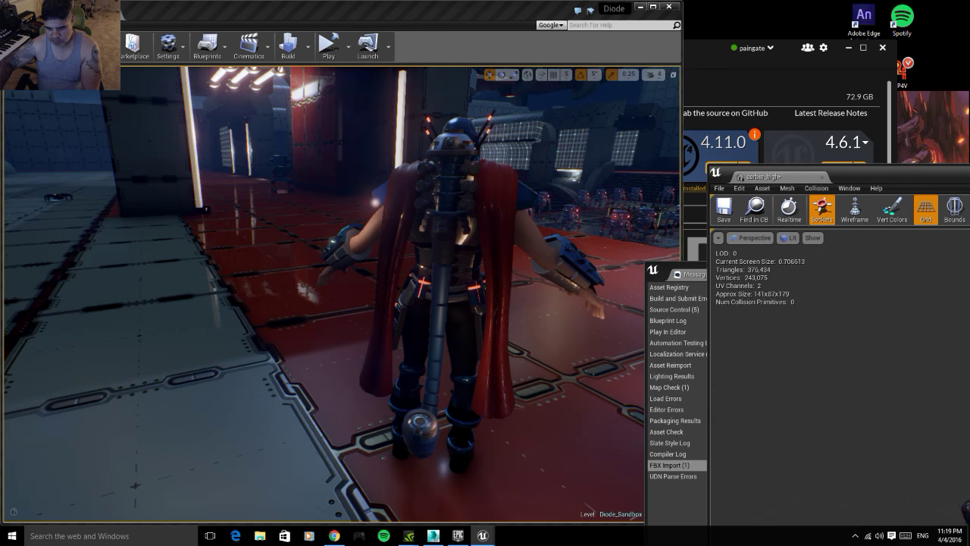
{"action": "left_click_drag", "start_coordinate": [833, 379], "coordinate": [879, 379]}
{"action": "scroll", "coordinate": [833, 379], "scroll_direction": "up", "scroll_amount": 3}
{"action": "scroll", "coordinate": [833, 379], "scroll_direction": "down", "scroll_amount": 3}
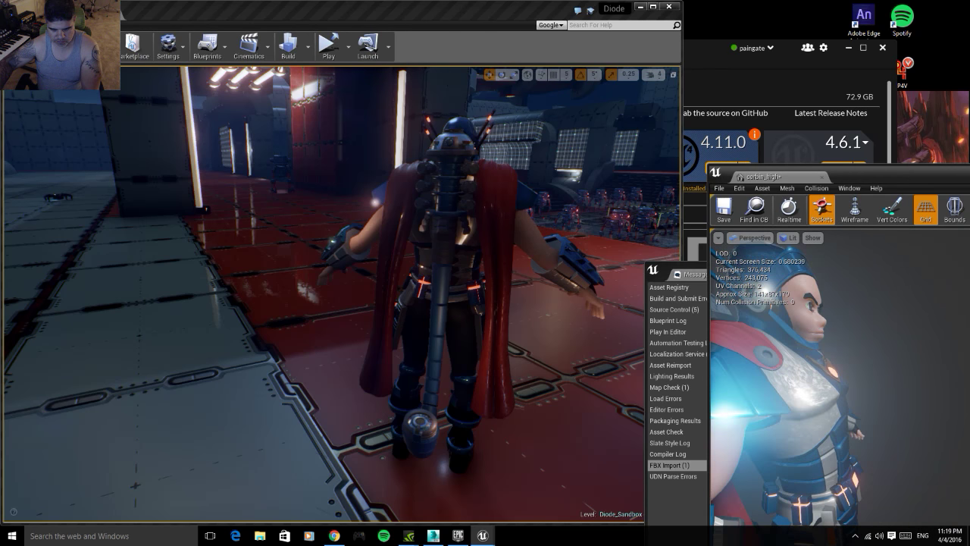
{"action": "scroll", "coordinate": [833, 378], "scroll_direction": "down", "scroll_amount": 3}
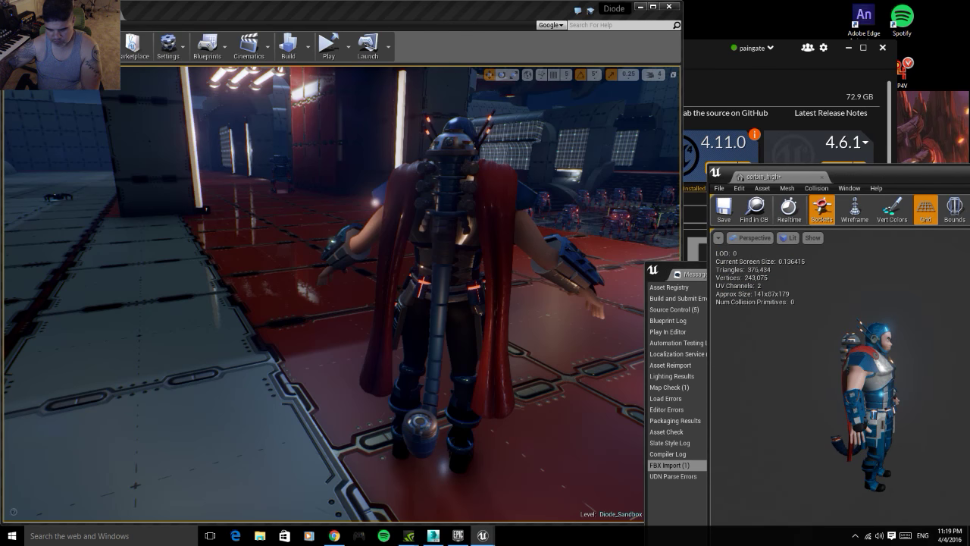
{"action": "left_click_drag", "start_coordinate": [887, 427], "coordinate": [888, 424]}
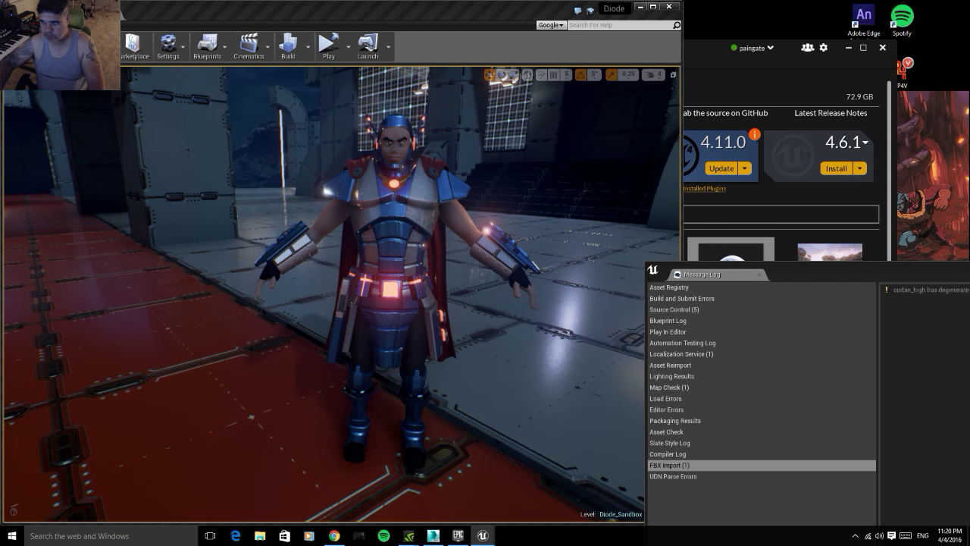
- Switch back to the Diode level editor and arrange it beside the material editor
{"action": "key", "text": "alt+Tab"}
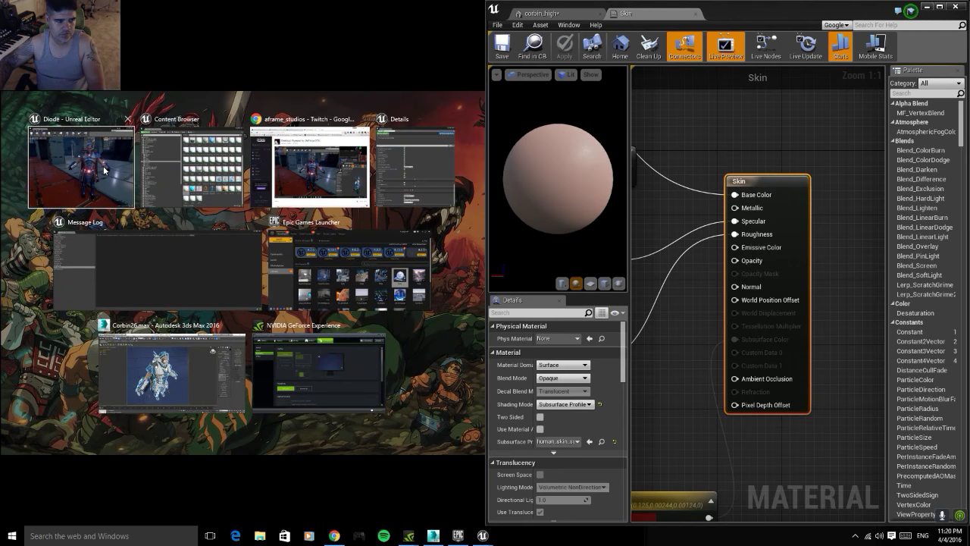
{"action": "left_click", "coordinate": [103, 170]}
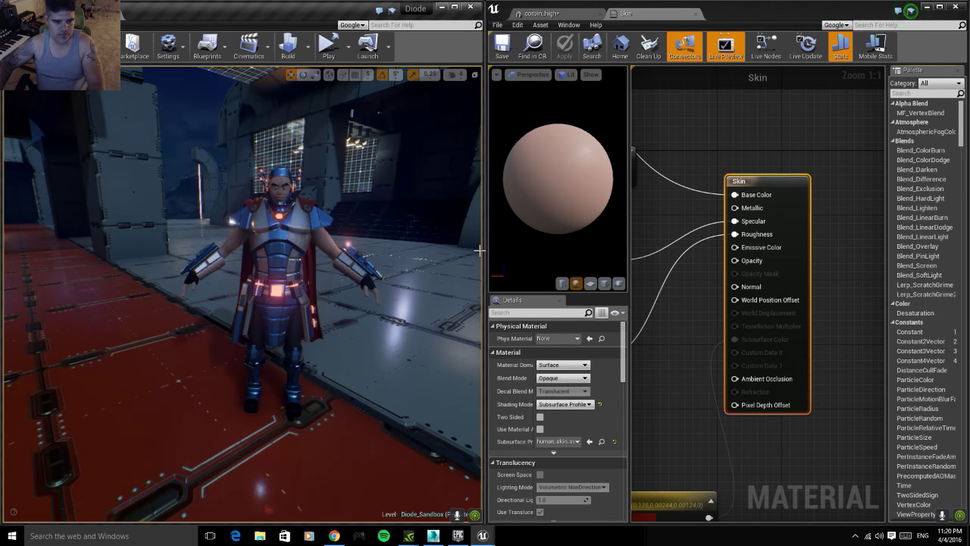
{"action": "left_click_drag", "start_coordinate": [483, 249], "coordinate": [555, 260]}
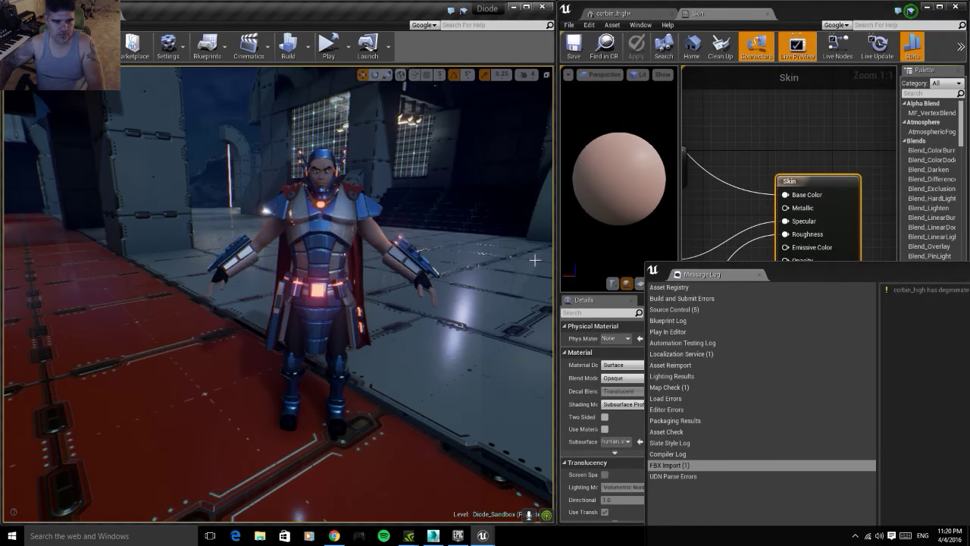
{"action": "left_click_drag", "start_coordinate": [840, 269], "coordinate": [838, 203]}
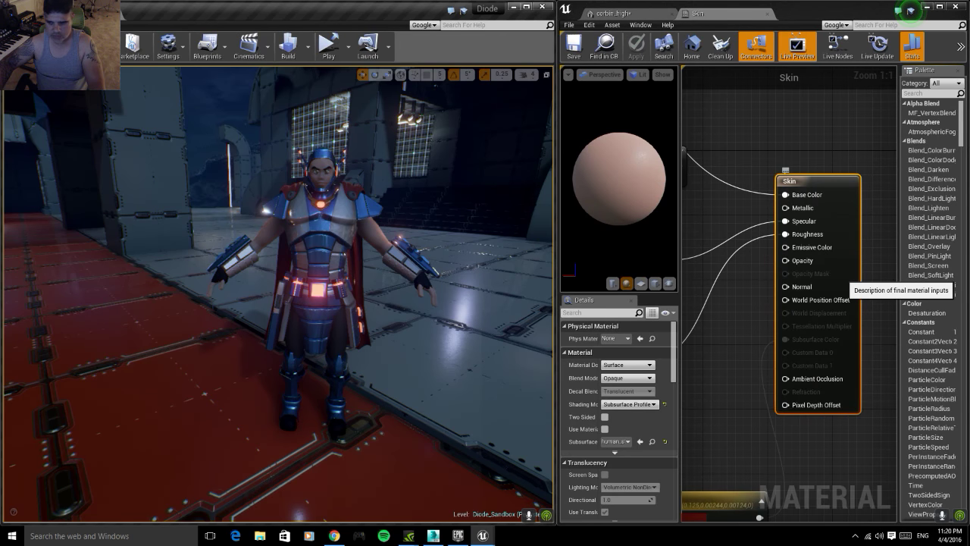
{"action": "left_click", "coordinate": [758, 147]}
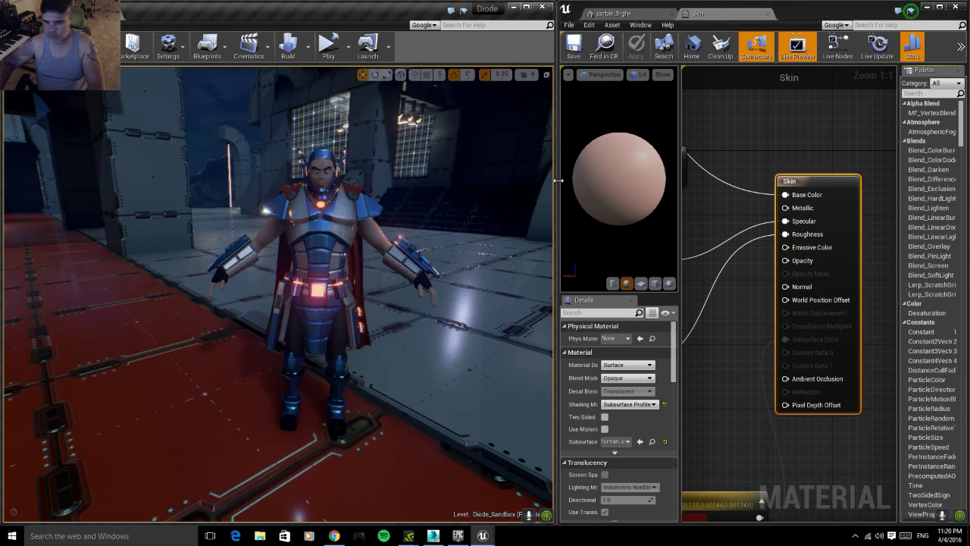
- Wire the red constant node into the Skin material's output node
{"action": "right_click_drag", "start_coordinate": [754, 147], "coordinate": [809, 171]}
{"action": "scroll", "coordinate": [809, 170], "scroll_direction": "down", "scroll_amount": 3}
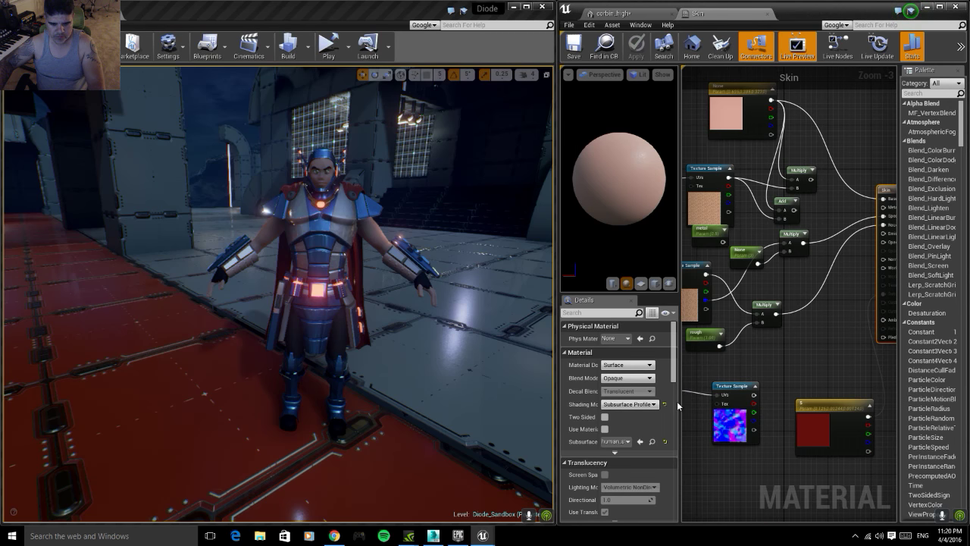
{"action": "left_click_drag", "start_coordinate": [867, 416], "coordinate": [883, 295]}
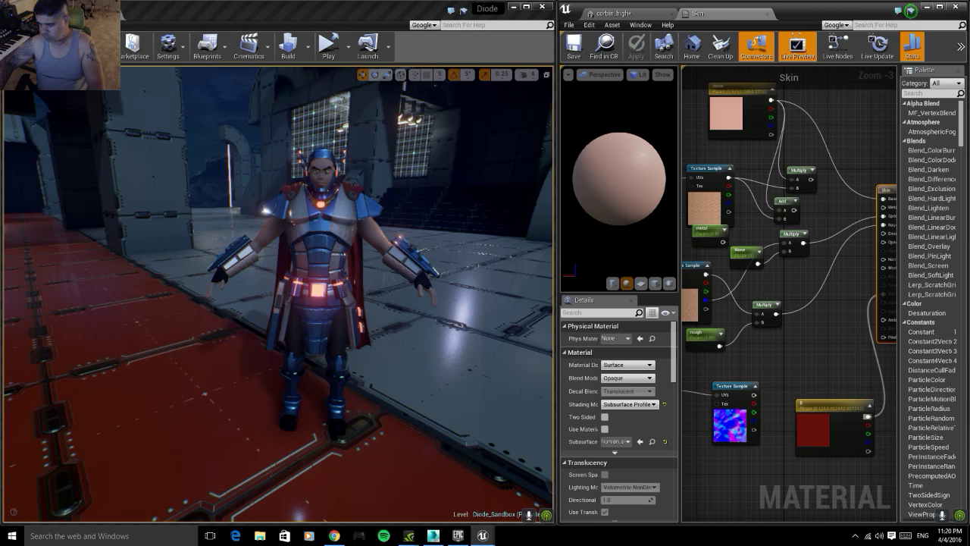
- Keep the Subsurface Profile shading model and open the human_skin_sss profile
{"action": "left_click", "coordinate": [654, 405]}
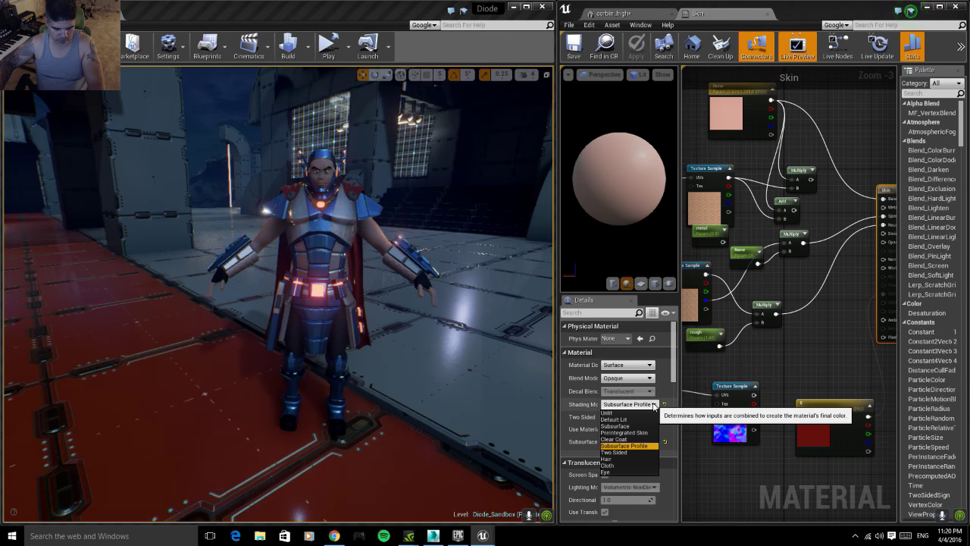
{"action": "left_click", "coordinate": [626, 445]}
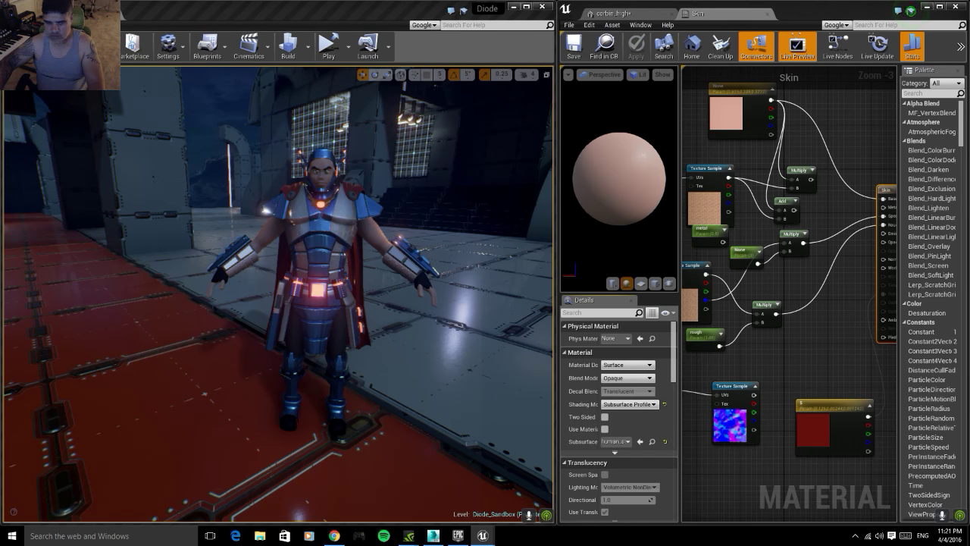
{"action": "double_click", "coordinate": [626, 441]}
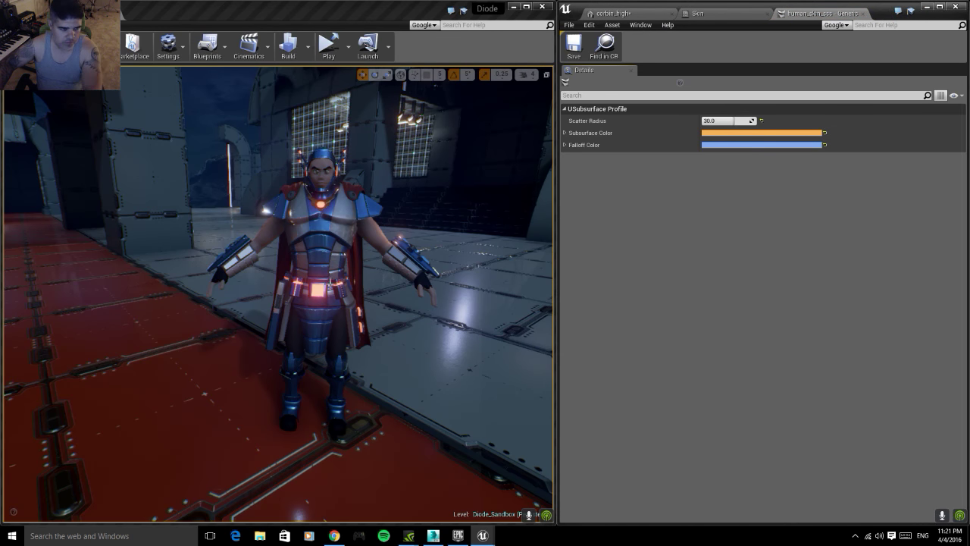
- Toggle game view with G and fly the camera up to the front armored character
{"action": "scroll", "coordinate": [277, 288], "scroll_direction": "up", "scroll_amount": 3}
{"action": "scroll", "coordinate": [278, 288], "scroll_direction": "up", "scroll_amount": 2}
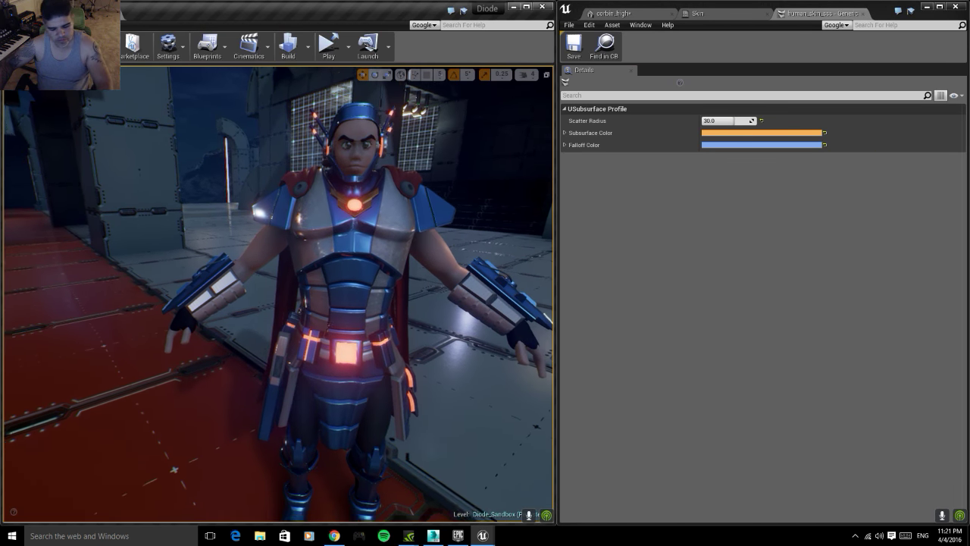
{"action": "key", "text": "g"}
{"action": "right_click_drag", "start_coordinate": [389, 286], "coordinate": [389, 287]}
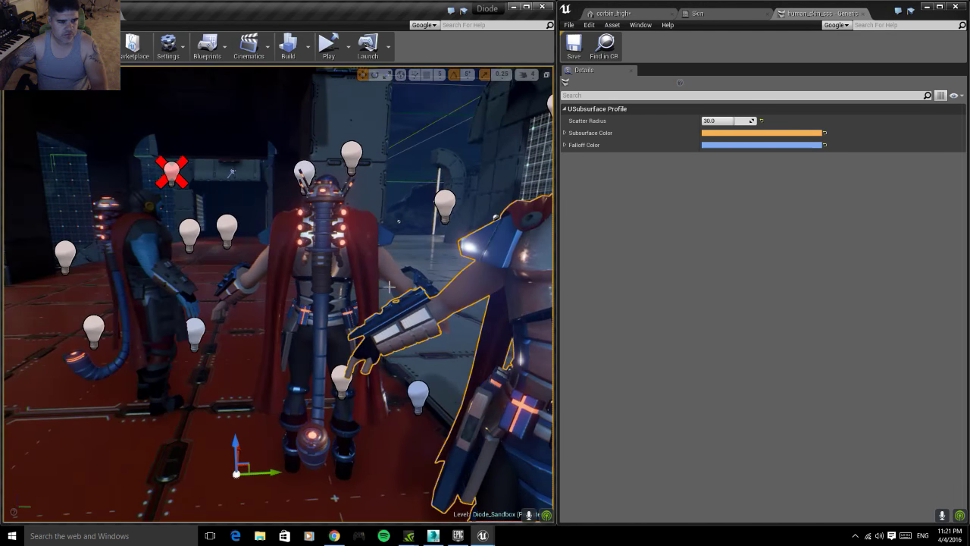
{"action": "left_click", "coordinate": [338, 234]}
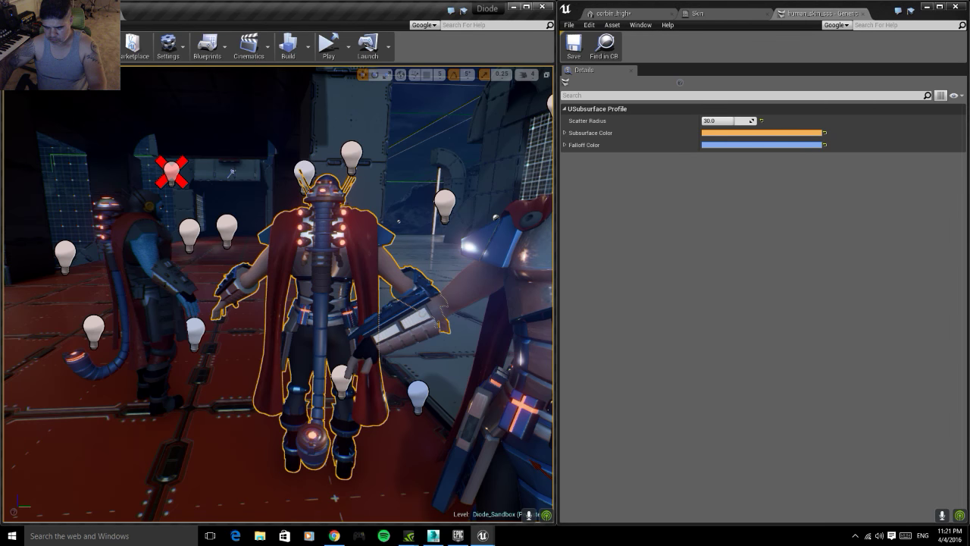
{"action": "right_click_drag", "start_coordinate": [218, 442], "coordinate": [217, 442]}
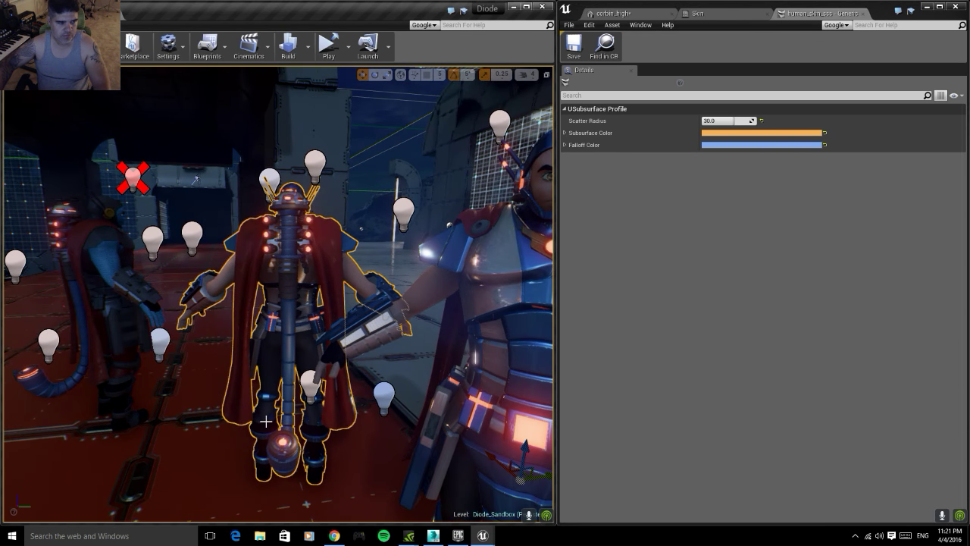
{"action": "key", "text": "g"}
{"action": "right_click_drag", "start_coordinate": [266, 421], "coordinate": [266, 420]}
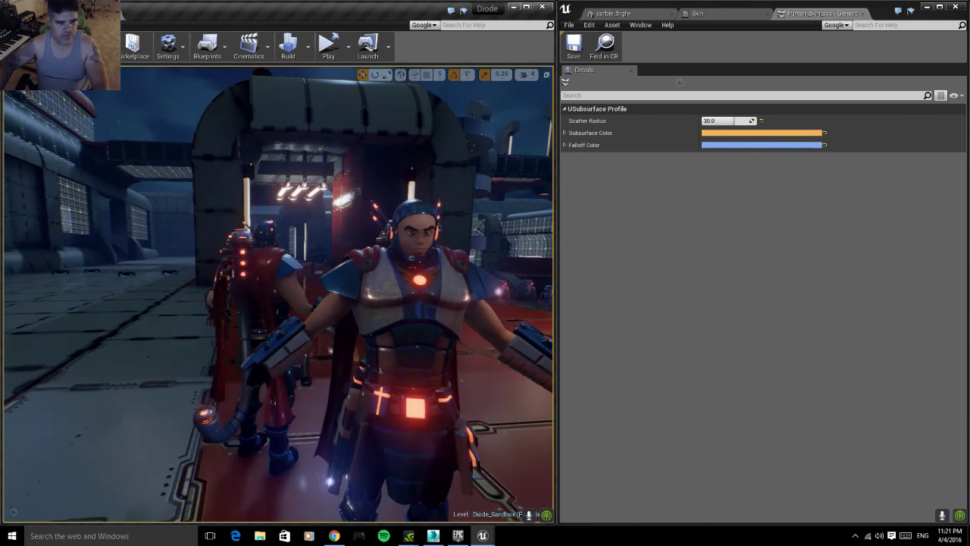
{"action": "right_click_drag", "start_coordinate": [341, 407], "coordinate": [342, 407]}
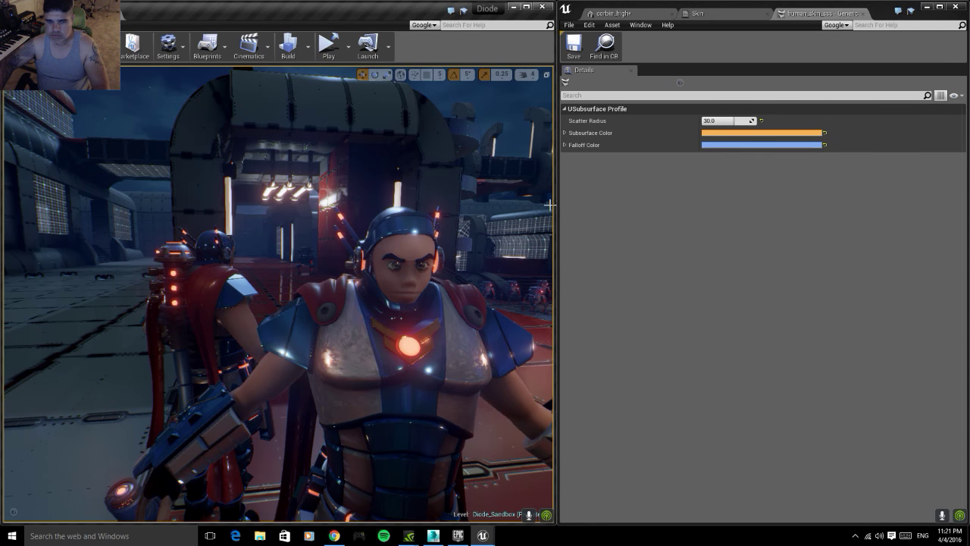
- Assign the blue 24 - Default material to the corbin_high mesh's Element 1 slot
{"action": "left_click", "coordinate": [648, 13]}
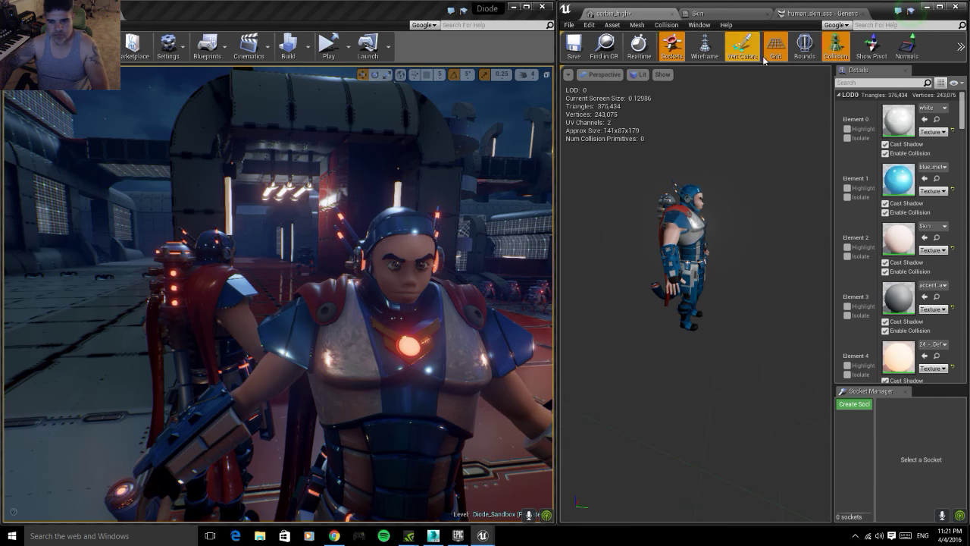
{"action": "left_click", "coordinate": [939, 180]}
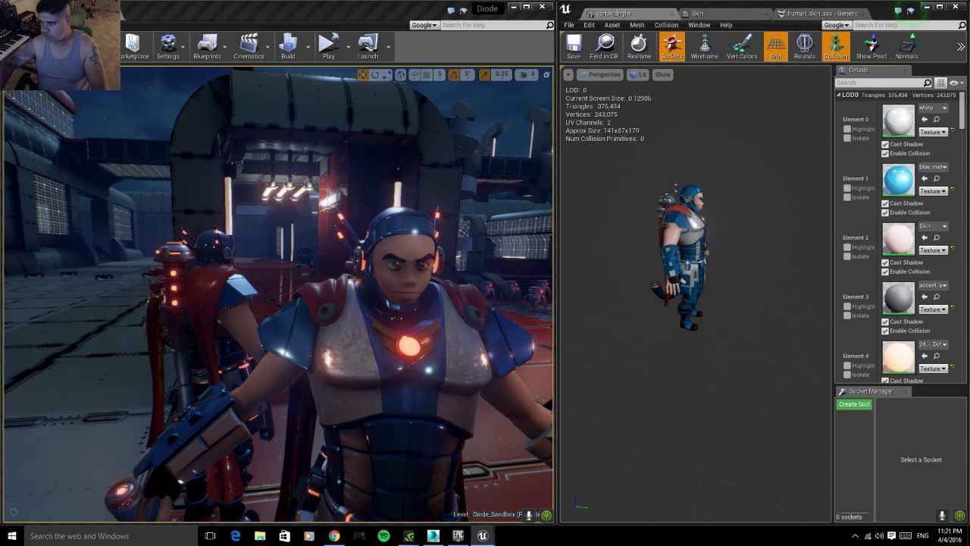
{"action": "left_click", "coordinate": [910, 10]}
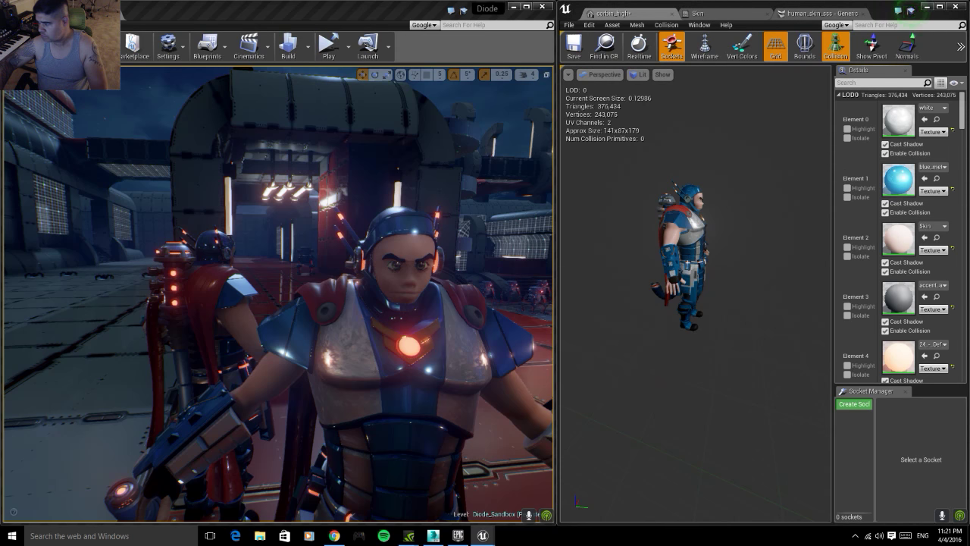
{"action": "left_click_drag", "start_coordinate": [910, 11], "coordinate": [897, 173]}
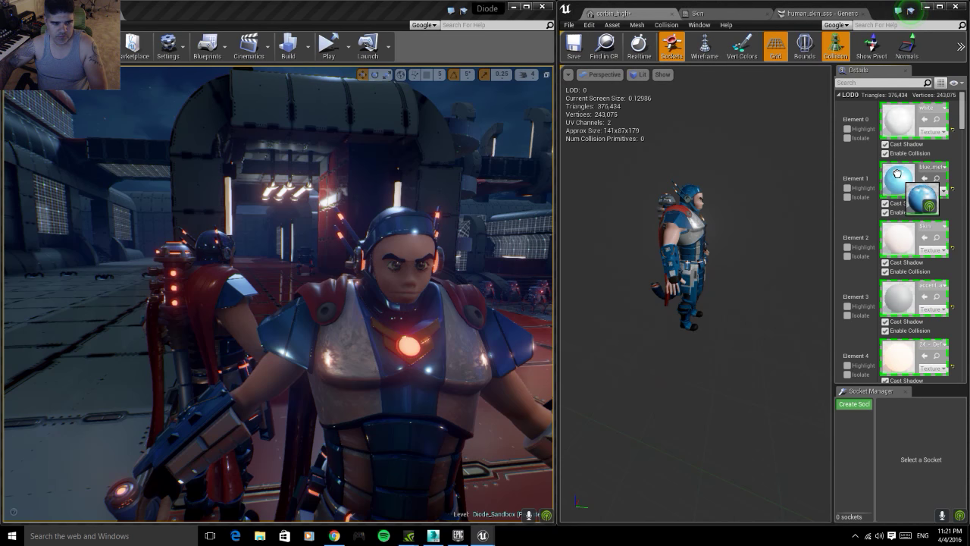
{"action": "left_click_drag", "start_coordinate": [908, 186], "coordinate": [907, 185]}
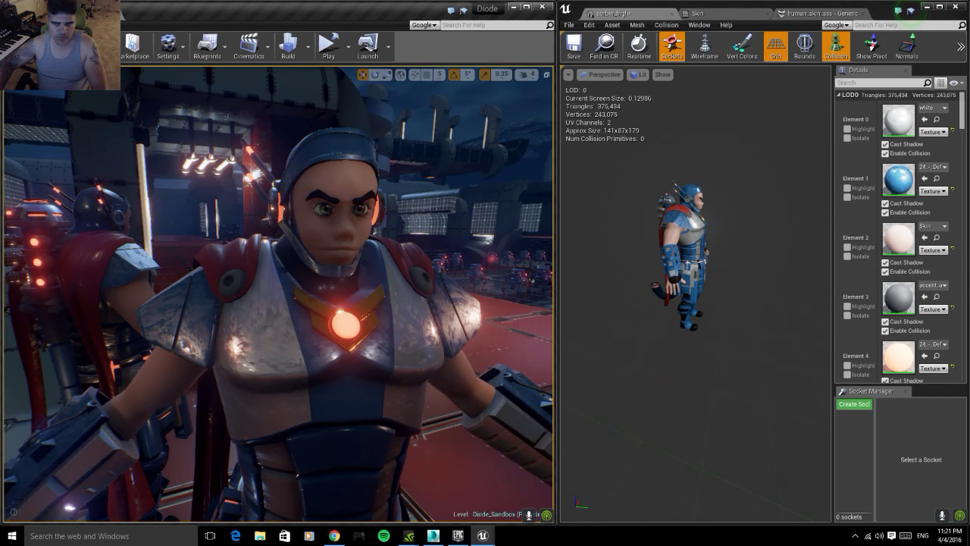
{"action": "left_click", "coordinate": [807, 13]}
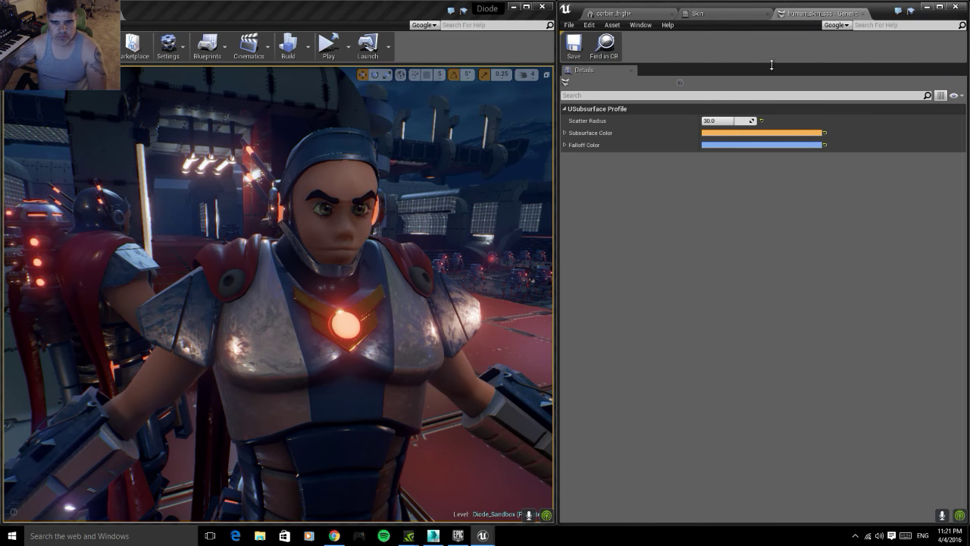
- Make the Subsurface Color salmon-red and the Falloff Color lavender
{"action": "mouse_move", "coordinate": [735, 121]}
{"action": "left_mouse_down"}
{"action": "mouse_move", "coordinate": [708, 121]}
{"action": "mouse_move", "coordinate": [750, 121]}
{"action": "left_mouse_up"}
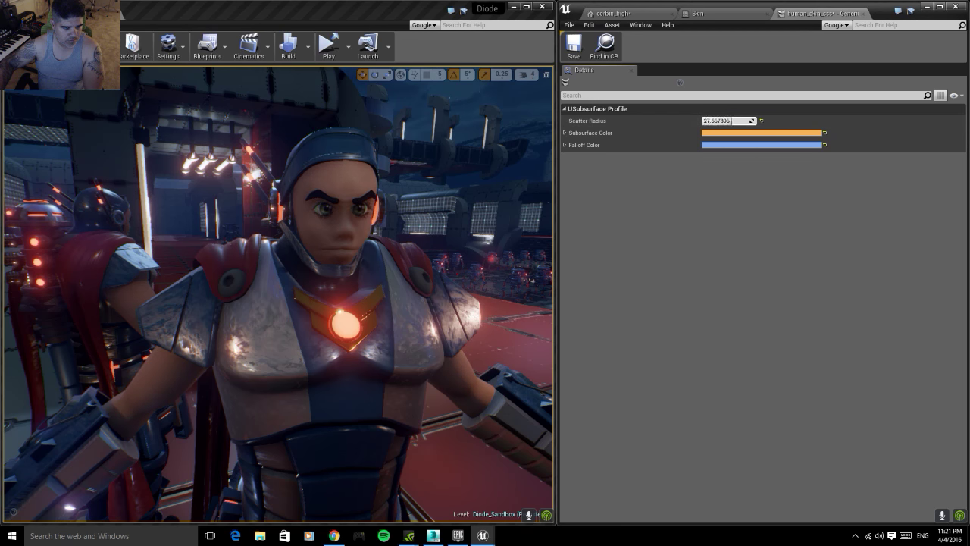
{"action": "left_click", "coordinate": [746, 133]}
{"action": "mouse_move", "coordinate": [841, 231]}
{"action": "left_mouse_down"}
{"action": "mouse_move", "coordinate": [859, 228]}
{"action": "mouse_move", "coordinate": [844, 227]}
{"action": "left_mouse_up"}
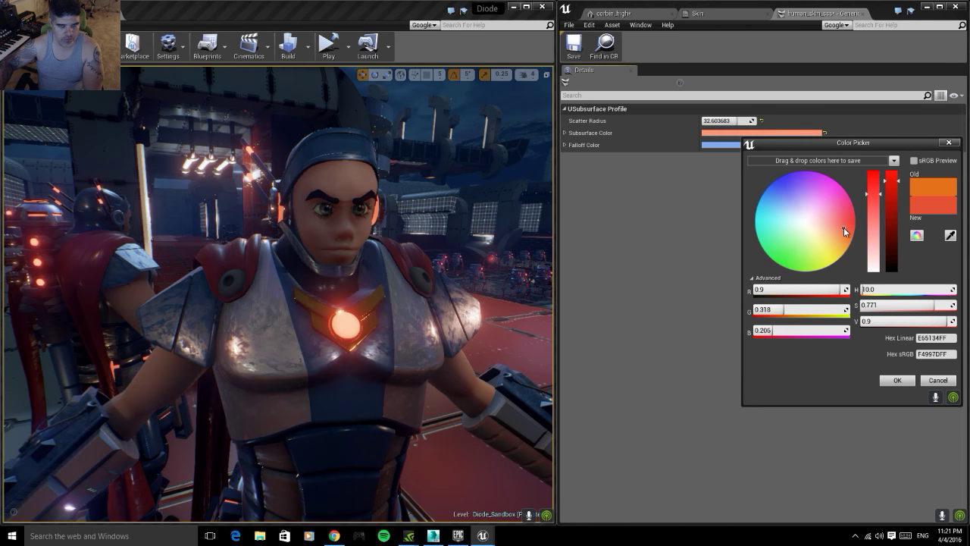
{"action": "left_click", "coordinate": [898, 380]}
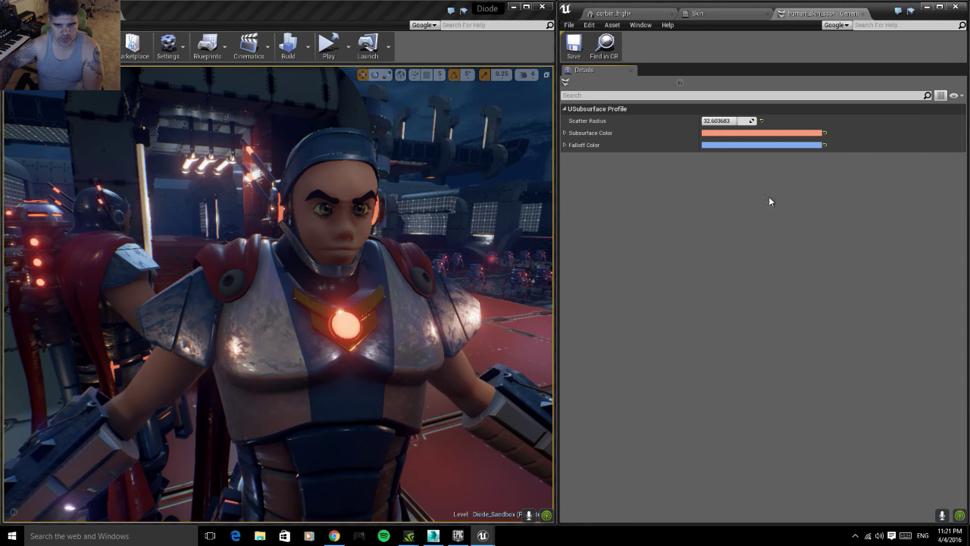
{"action": "left_click", "coordinate": [755, 145]}
{"action": "mouse_move", "coordinate": [854, 240]}
{"action": "left_mouse_down"}
{"action": "mouse_move", "coordinate": [796, 210]}
{"action": "mouse_move", "coordinate": [822, 195]}
{"action": "mouse_move", "coordinate": [806, 210]}
{"action": "left_mouse_up"}
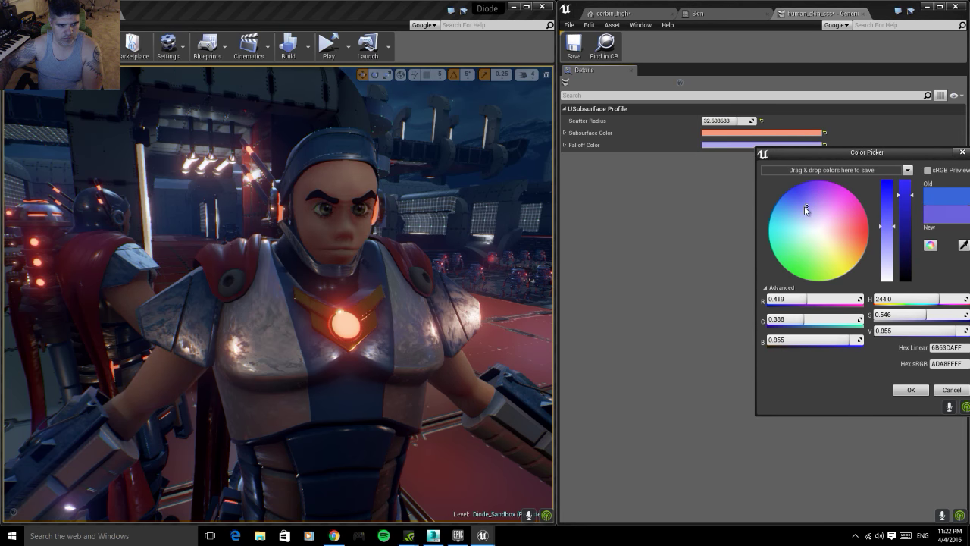
{"action": "left_click", "coordinate": [911, 390]}
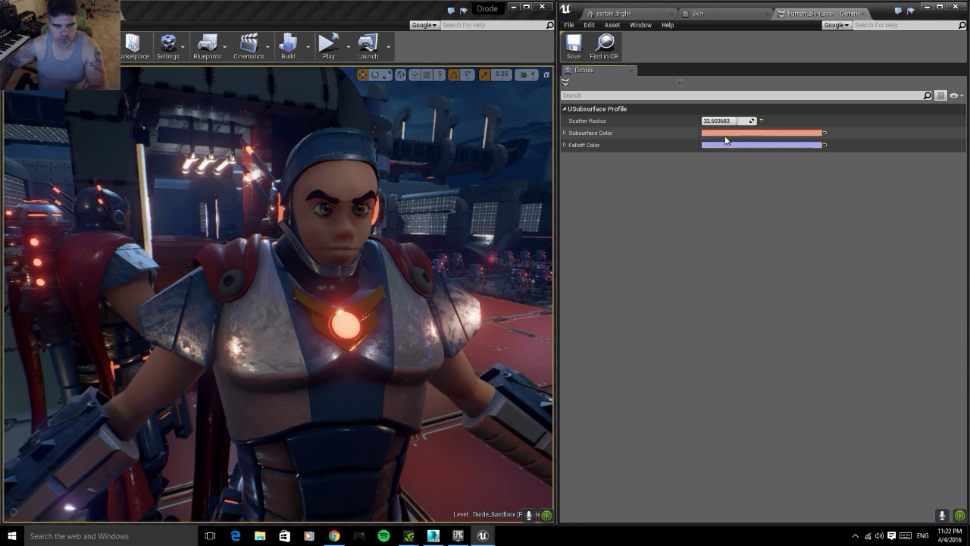
- Set the Scatter Radius to 20.0
{"action": "left_click", "coordinate": [727, 121]}
{"action": "type", "text": "10"}
{"action": "key", "text": "Return"}
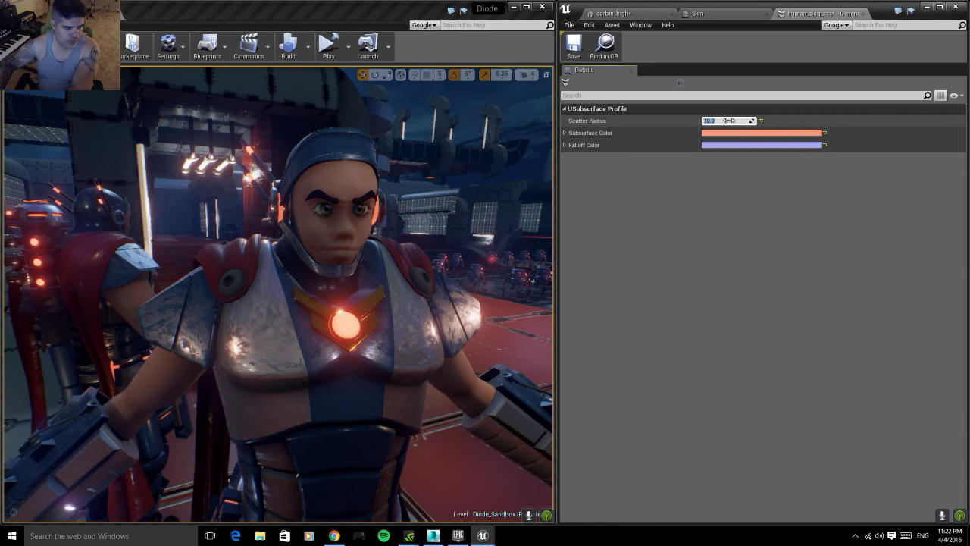
{"action": "type", "text": "0"}
{"action": "key", "text": "Return"}
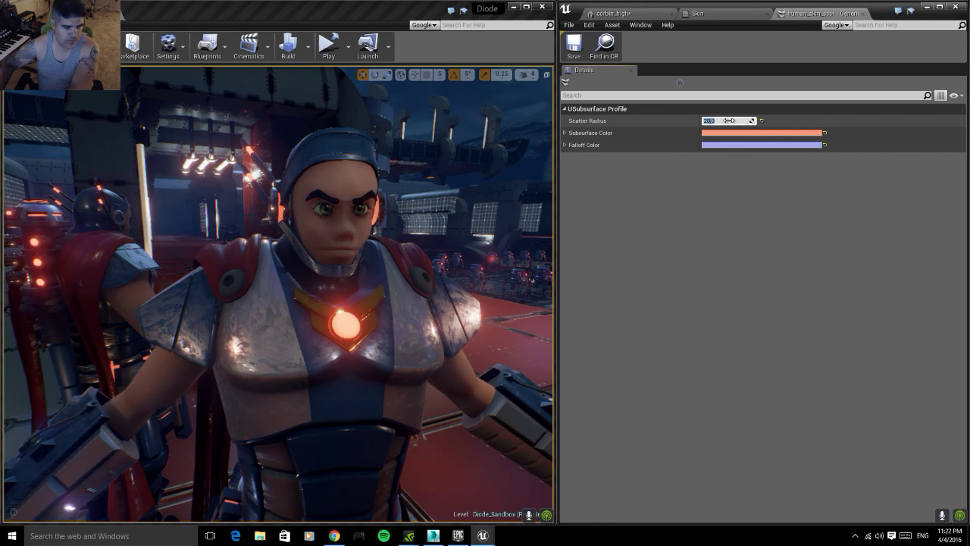
- In the Skin material graph, try rough parameter values from 0.5 up to 0.95
{"action": "left_click", "coordinate": [712, 15]}
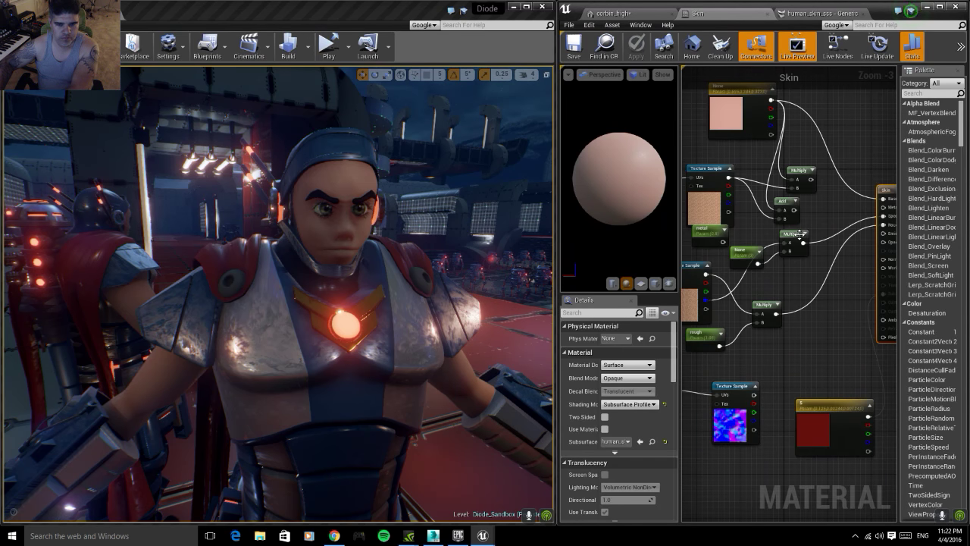
{"action": "right_click_drag", "start_coordinate": [800, 236], "coordinate": [833, 250]}
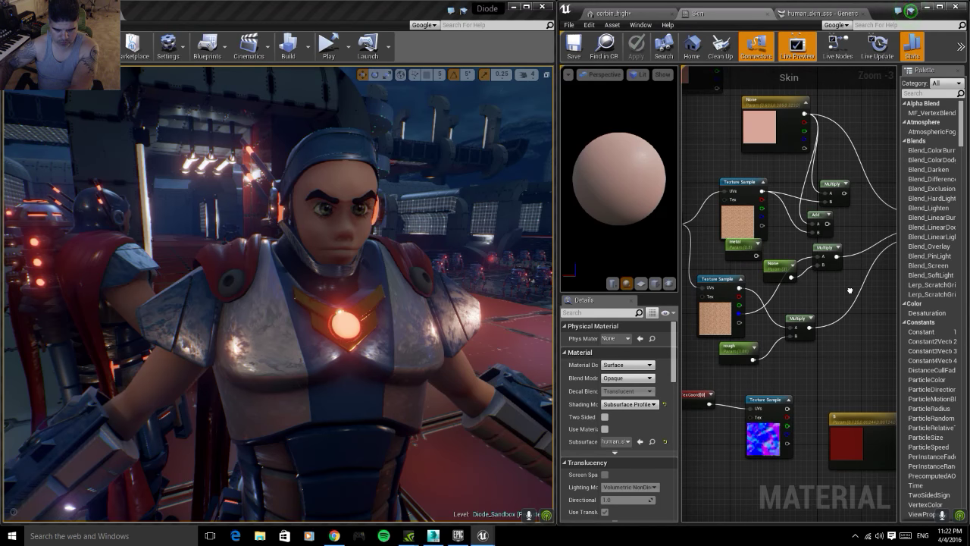
{"action": "scroll", "coordinate": [746, 401], "scroll_direction": "up", "scroll_amount": 2}
{"action": "scroll", "coordinate": [746, 402], "scroll_direction": "up", "scroll_amount": 1}
{"action": "left_click", "coordinate": [732, 311]}
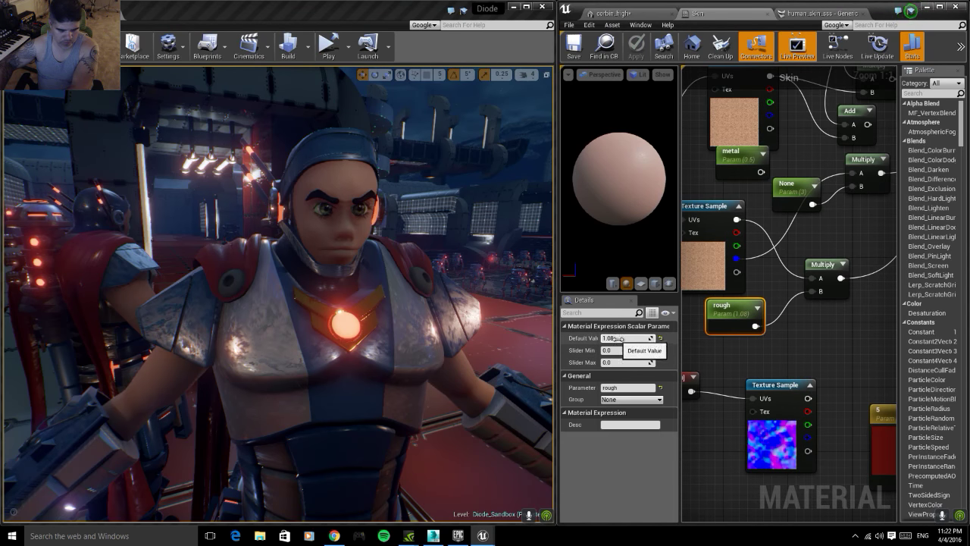
{"action": "left_click", "coordinate": [619, 339]}
{"action": "type", "text": "0.5"}
{"action": "key", "text": "Return"}
{"action": "type", "text": "0.8"}
{"action": "key", "text": "Return"}
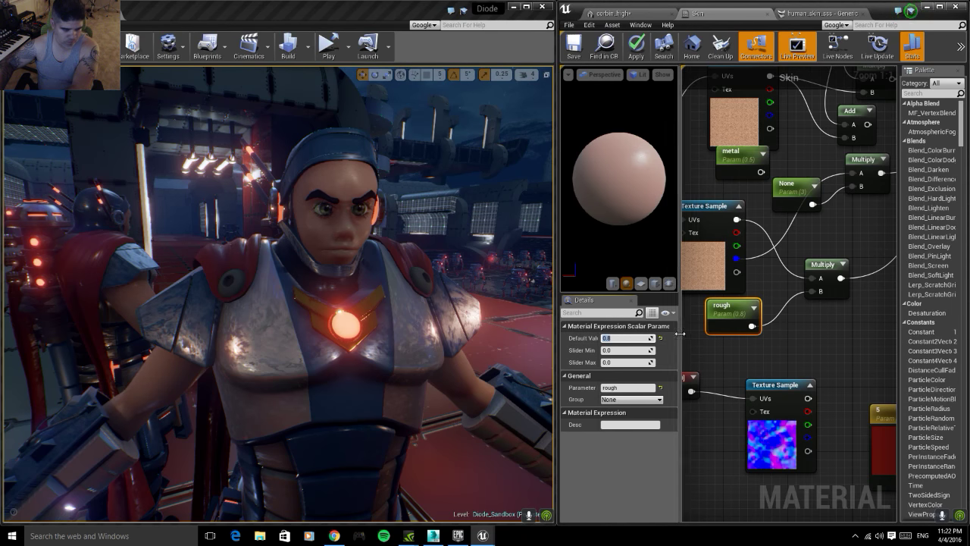
{"action": "key", "text": "Return"}
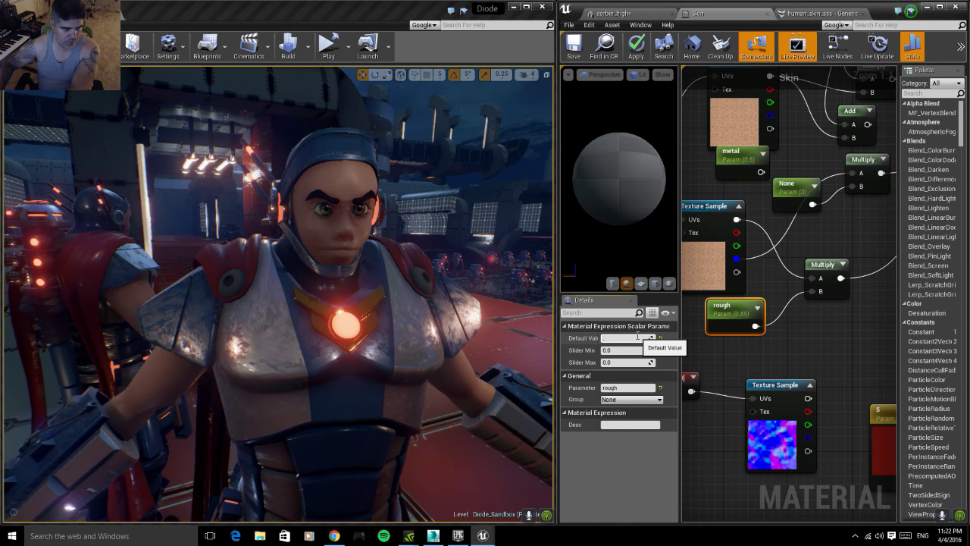
{"action": "type", "text": "9"}
{"action": "key", "text": "Return"}
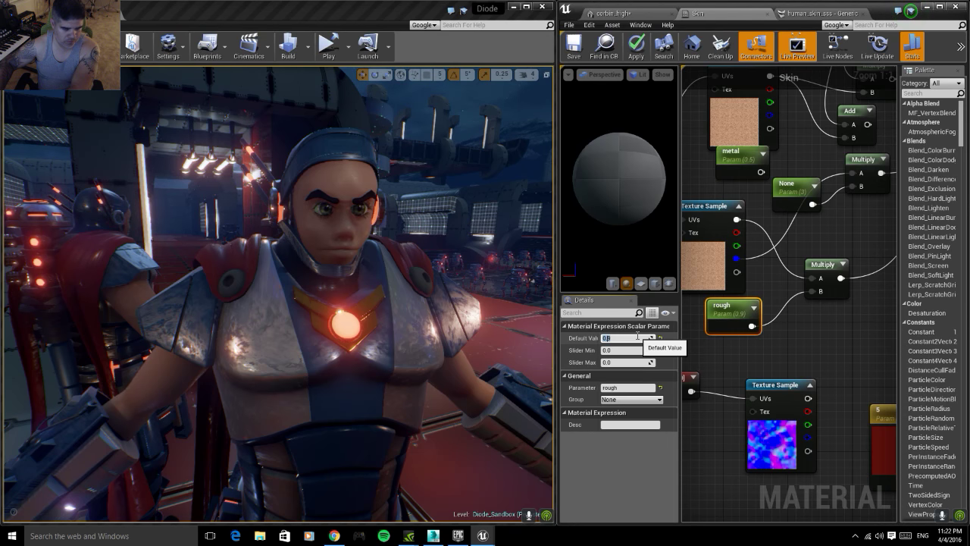
{"action": "type", "text": "9"}
{"action": "key", "text": "Return"}
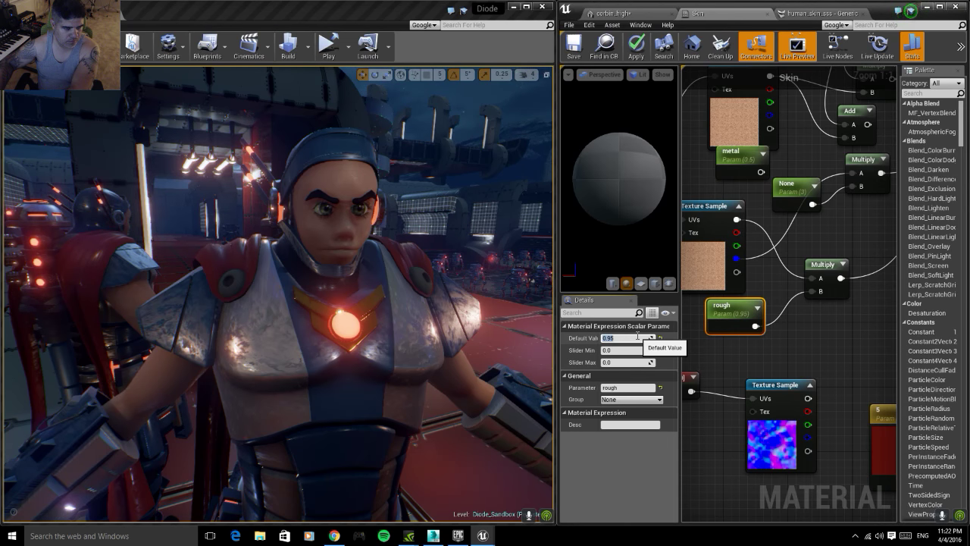
- Raise the unnamed (None) scalar parameter's Default Value from 3 to 5
{"action": "left_click", "coordinate": [792, 191]}
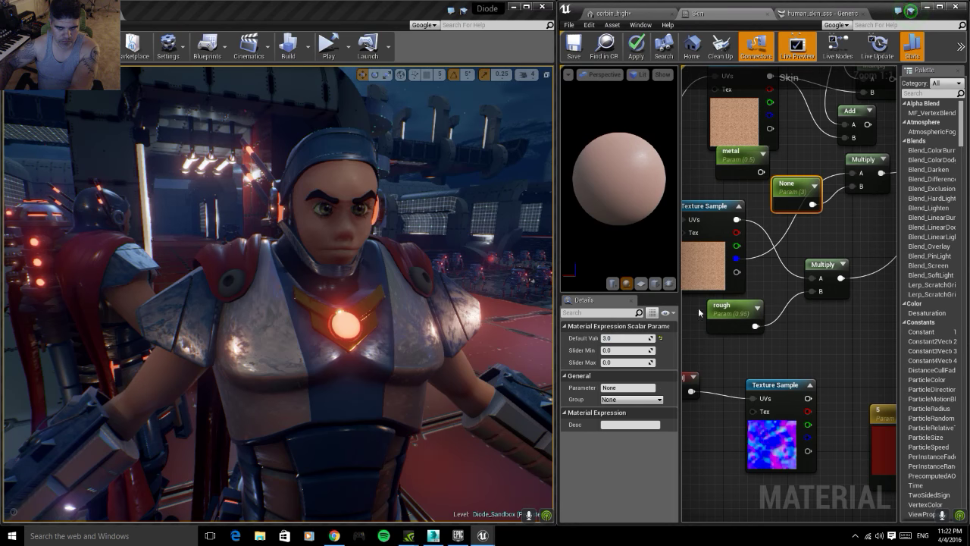
{"action": "left_click", "coordinate": [621, 338]}
{"action": "type", "text": "5"}
{"action": "key", "text": "Return"}
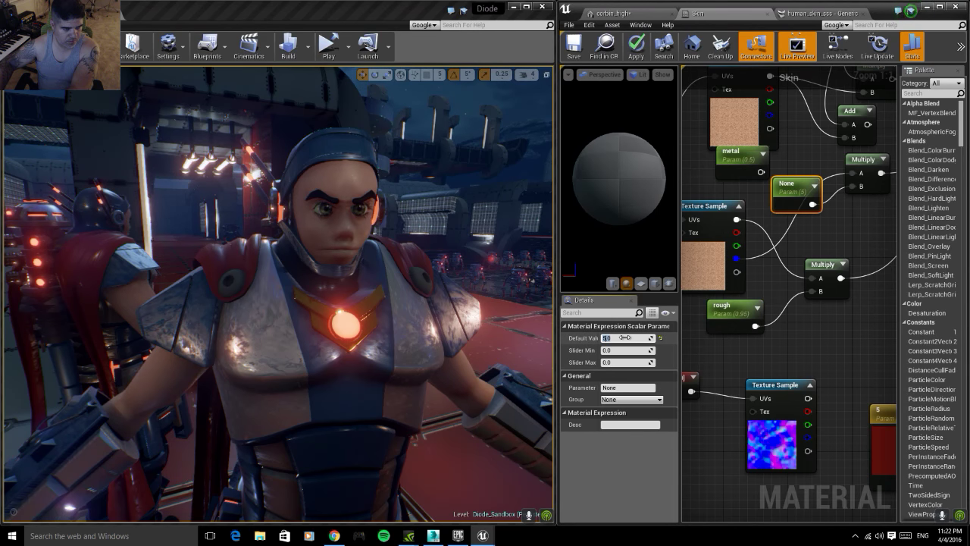
- Set the rough parameter's Default Value to 1.02
{"action": "left_click", "coordinate": [735, 312]}
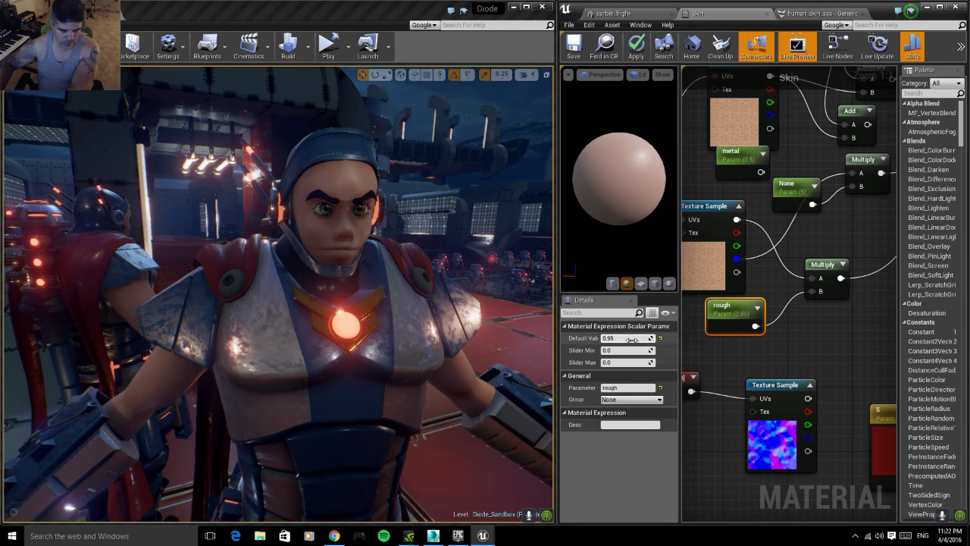
{"action": "left_click", "coordinate": [629, 338]}
{"action": "type", "text": ".2"}
{"action": "key", "text": "Return"}
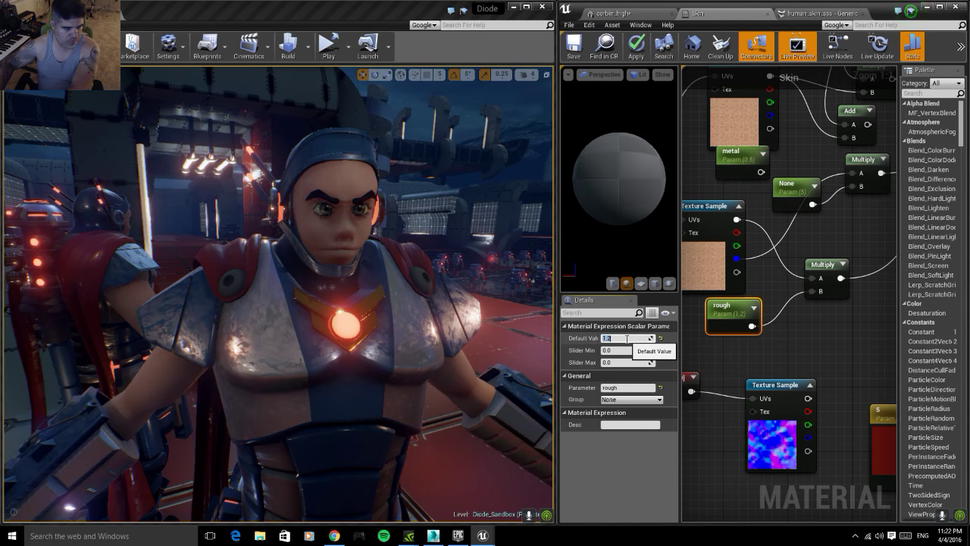
{"action": "type", "text": "1"}
{"action": "key", "text": "Return"}
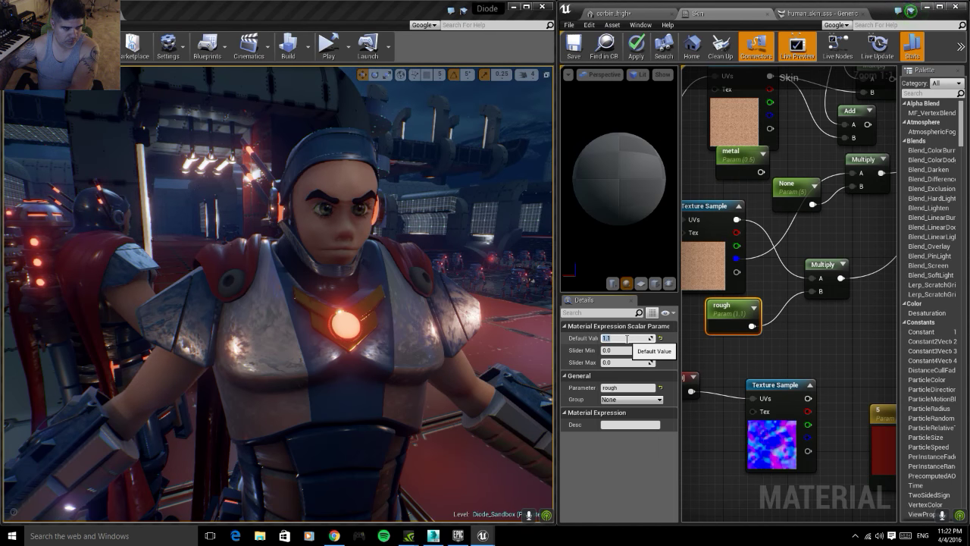
{"action": "type", "text": "1.02"}
{"action": "key", "text": "Return"}
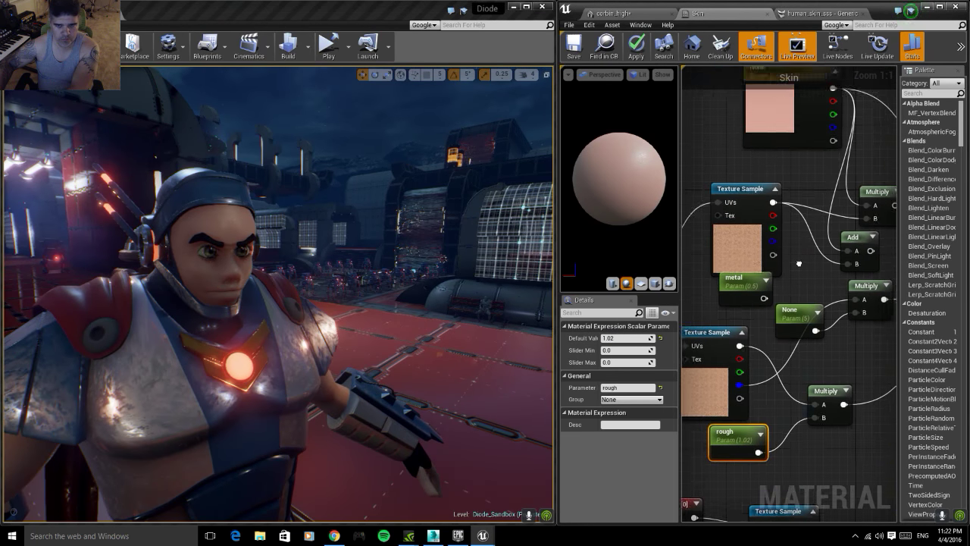
- Darken the skin colour Vector Parameter in the Color Picker
{"action": "right_click_drag", "start_coordinate": [796, 139], "coordinate": [784, 239]}
{"action": "left_click", "coordinate": [784, 227]}
{"action": "left_click", "coordinate": [643, 337]}
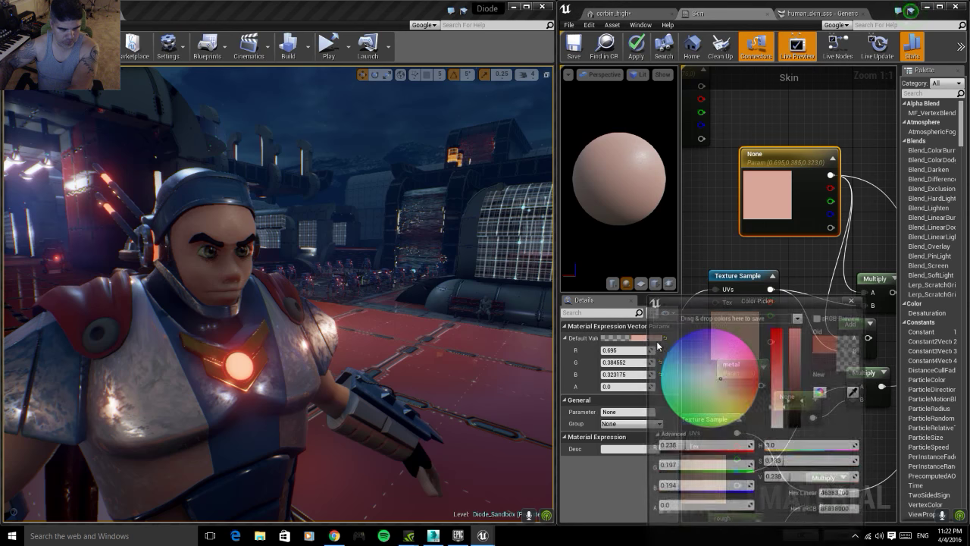
{"action": "left_click", "coordinate": [797, 385]}
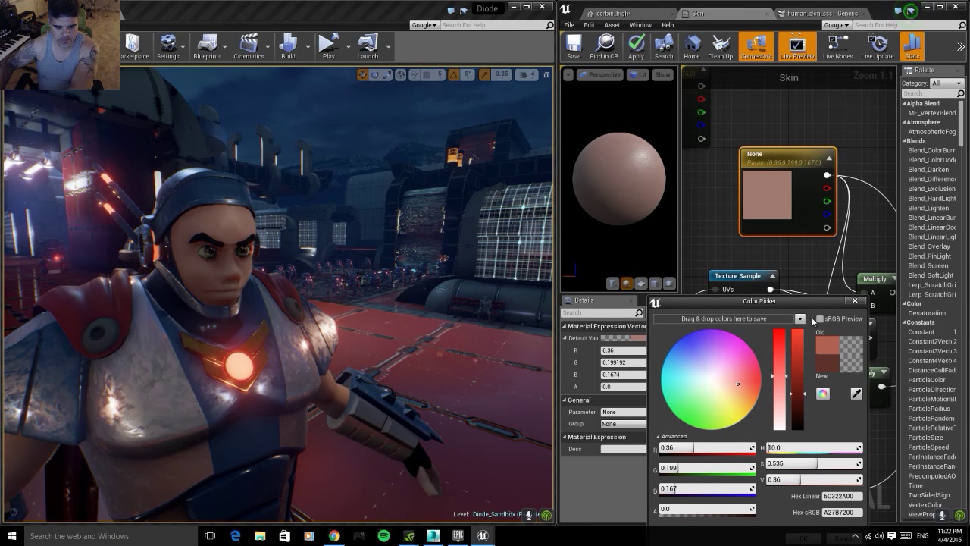
{"action": "left_click_drag", "start_coordinate": [801, 307], "coordinate": [653, 144]}
{"action": "left_click", "coordinate": [639, 374]}
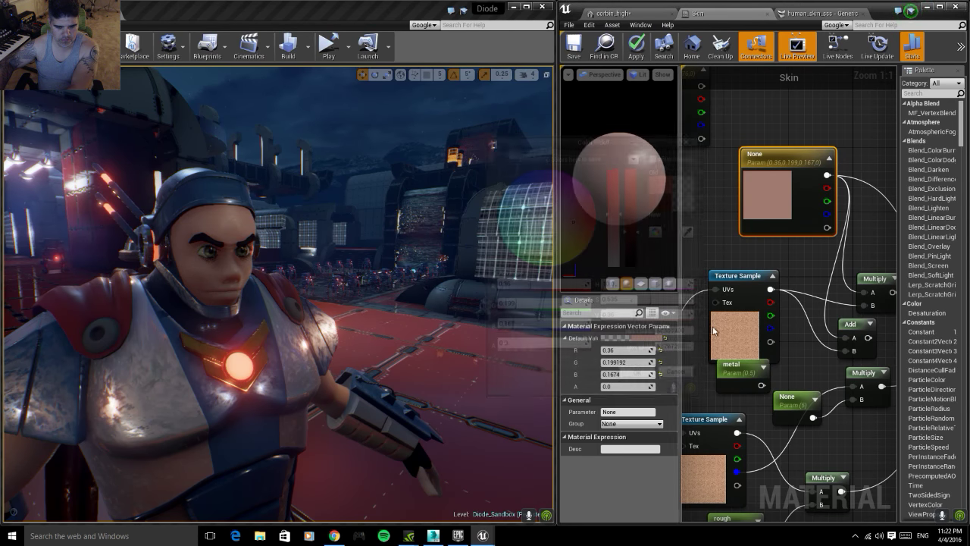
{"action": "key", "text": "Home"}
- Raise the skin colour's saturation to 0.705 (0.36, 0.148, 0.106) and apply the material
{"action": "right_click_drag", "start_coordinate": [713, 228], "coordinate": [744, 253]}
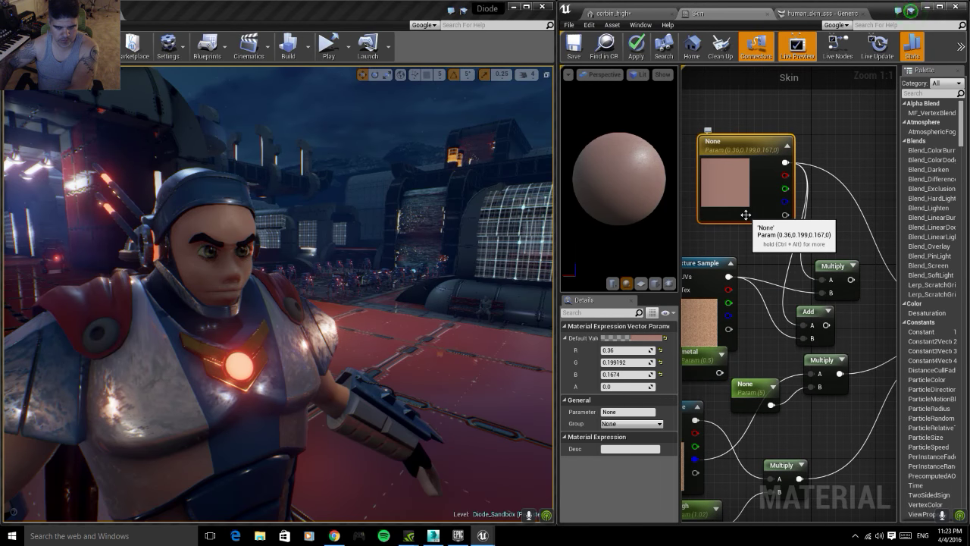
{"action": "left_click", "coordinate": [642, 341]}
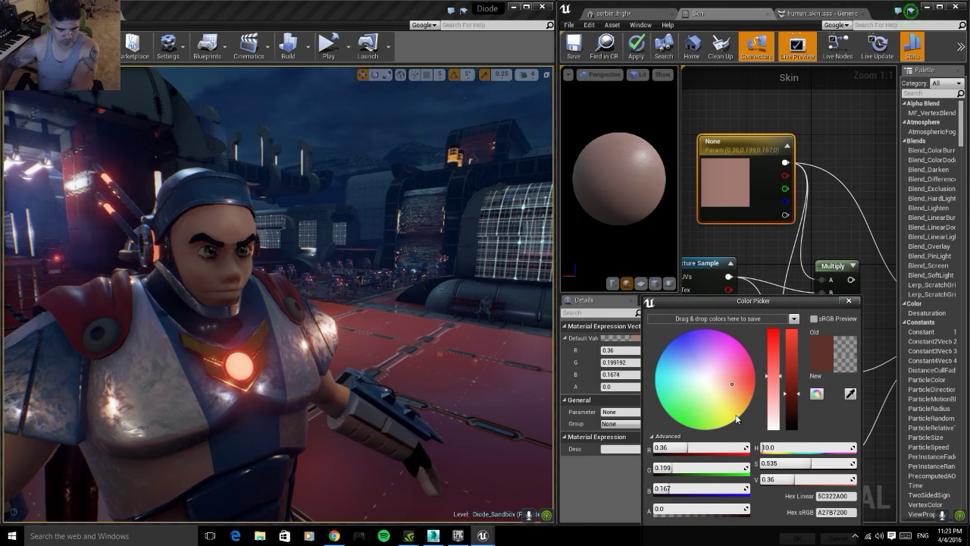
{"action": "left_click_drag", "start_coordinate": [776, 363], "coordinate": [775, 352]}
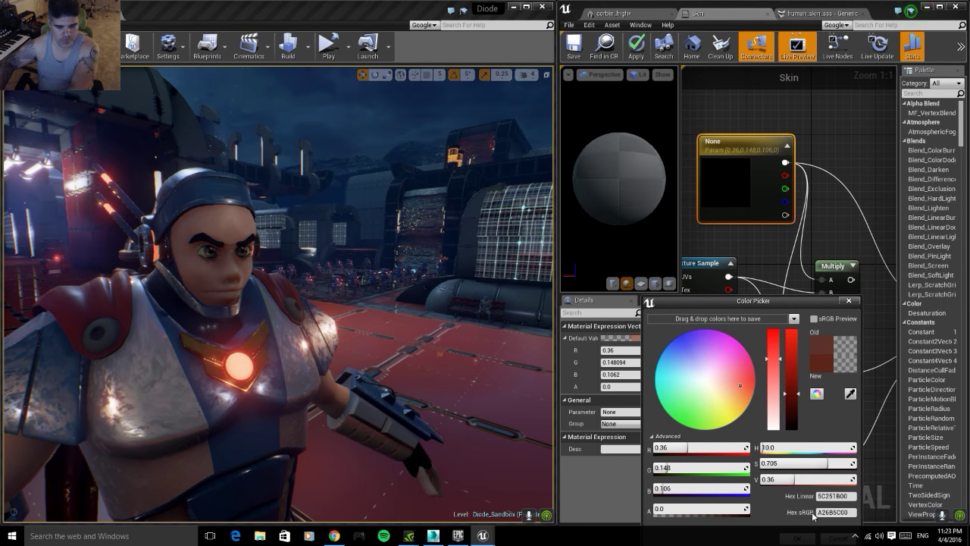
{"action": "left_click_drag", "start_coordinate": [827, 300], "coordinate": [832, 168]}
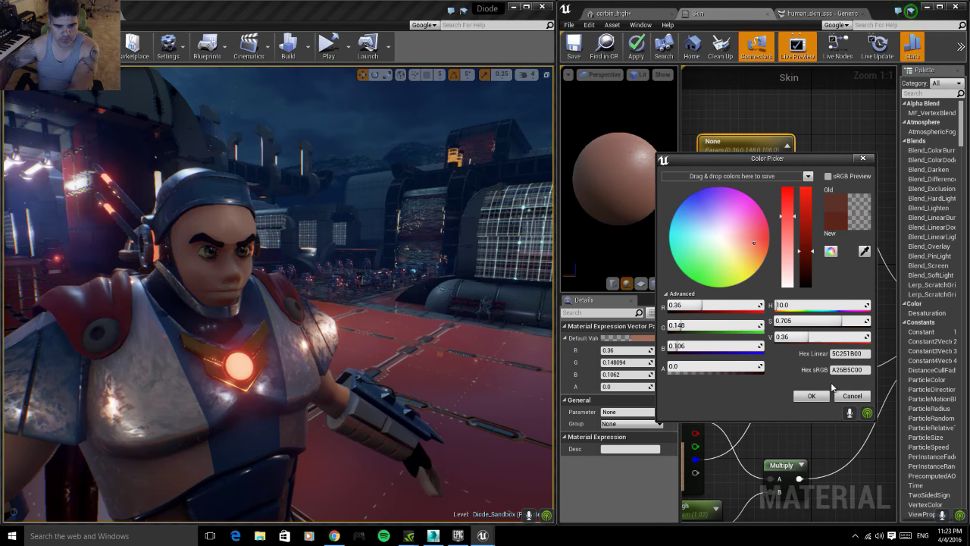
{"action": "left_click", "coordinate": [810, 395]}
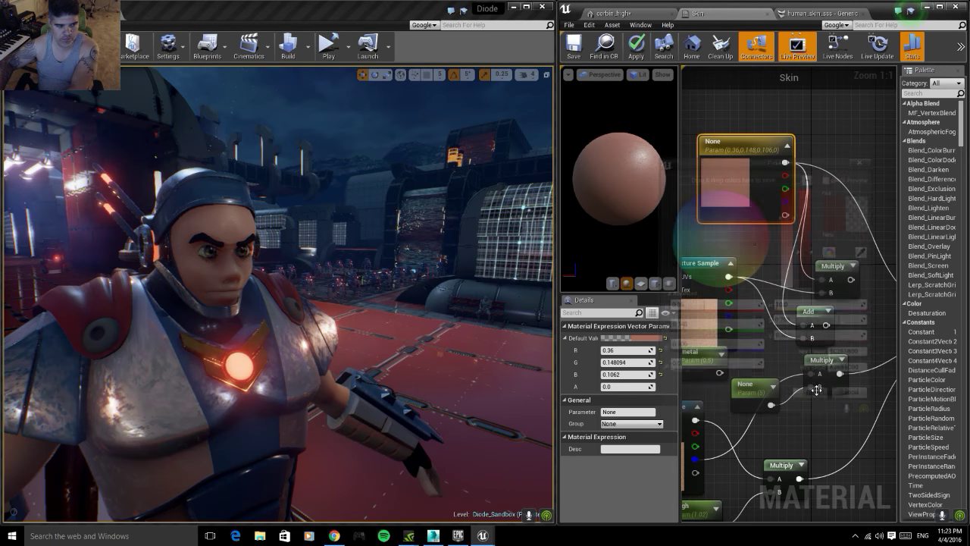
{"action": "left_click", "coordinate": [636, 48]}
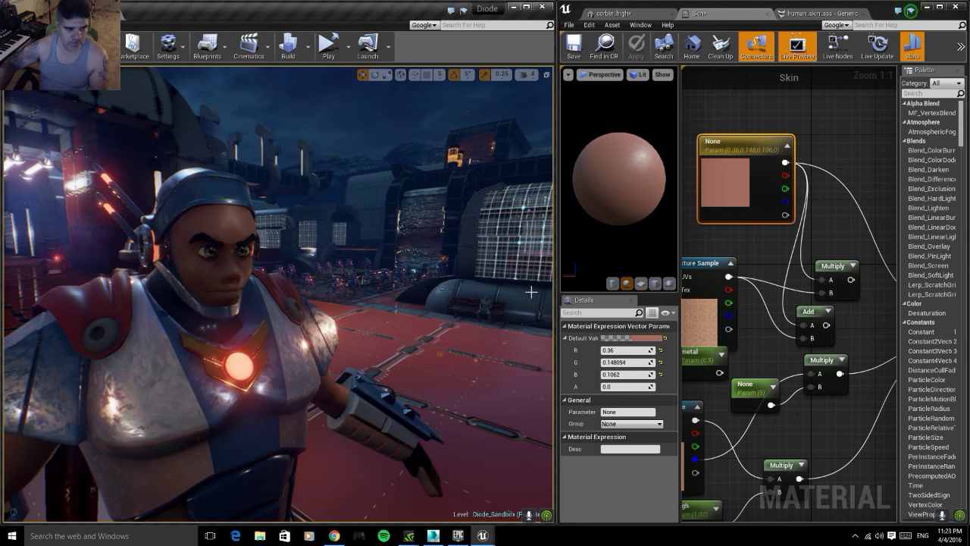
- Brighten the skin colour to a peach tone of 0.635, 0.297, 0.156 with saturation 0.74
{"action": "left_click", "coordinate": [656, 339]}
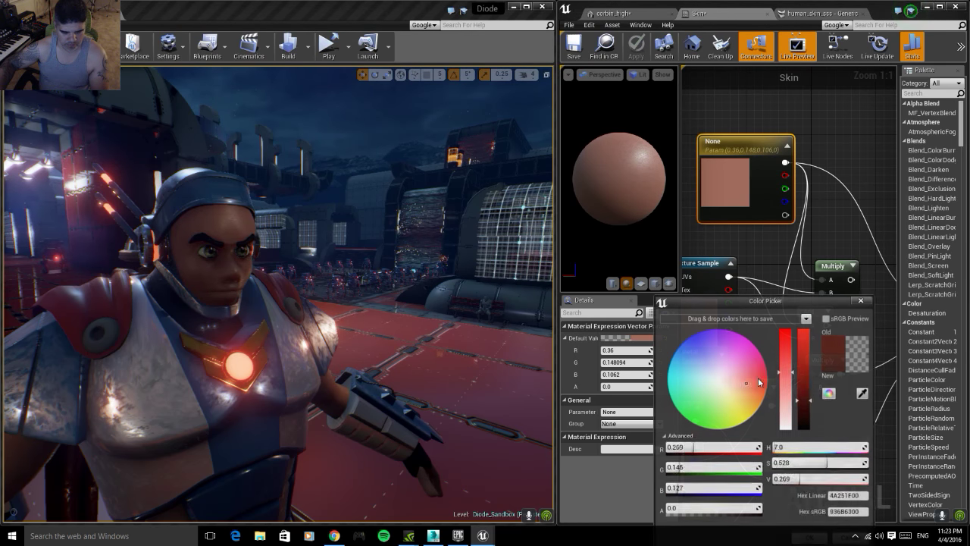
{"action": "mouse_move", "coordinate": [804, 393]}
{"action": "left_mouse_down"}
{"action": "mouse_move", "coordinate": [806, 364]}
{"action": "mouse_move", "coordinate": [786, 370]}
{"action": "left_mouse_up"}
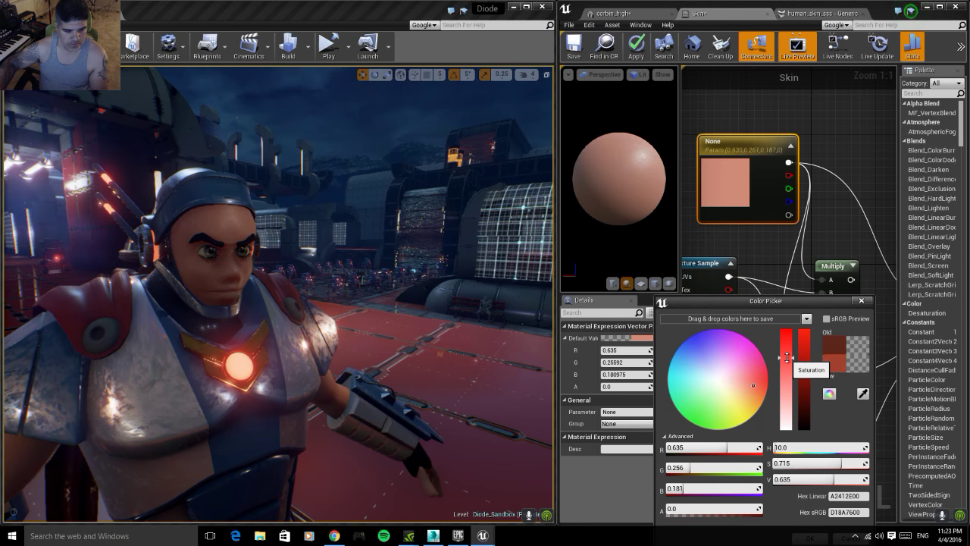
{"action": "left_click_drag", "start_coordinate": [787, 358], "coordinate": [786, 360]}
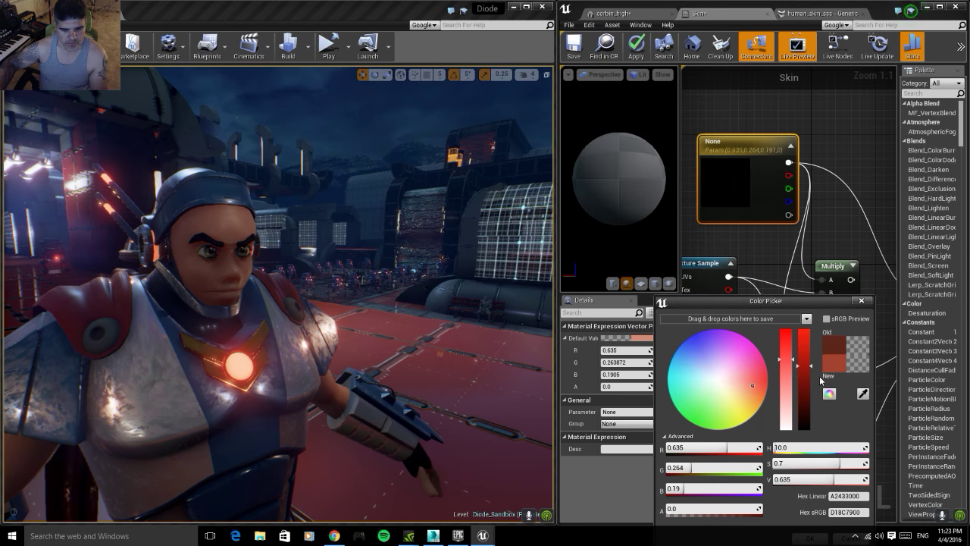
{"action": "left_click", "coordinate": [753, 391]}
{"action": "left_click_drag", "start_coordinate": [754, 392], "coordinate": [755, 394]}
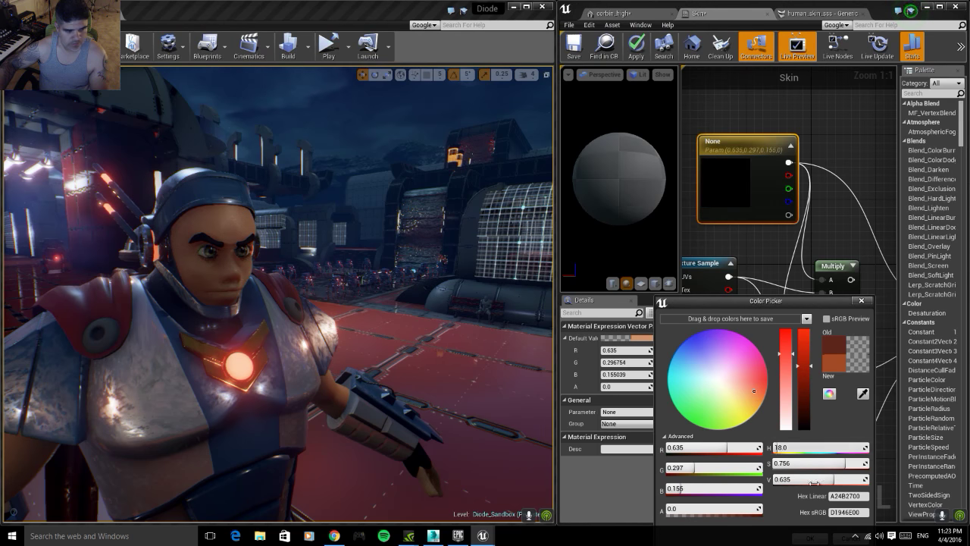
{"action": "left_click_drag", "start_coordinate": [825, 304], "coordinate": [622, 134]}
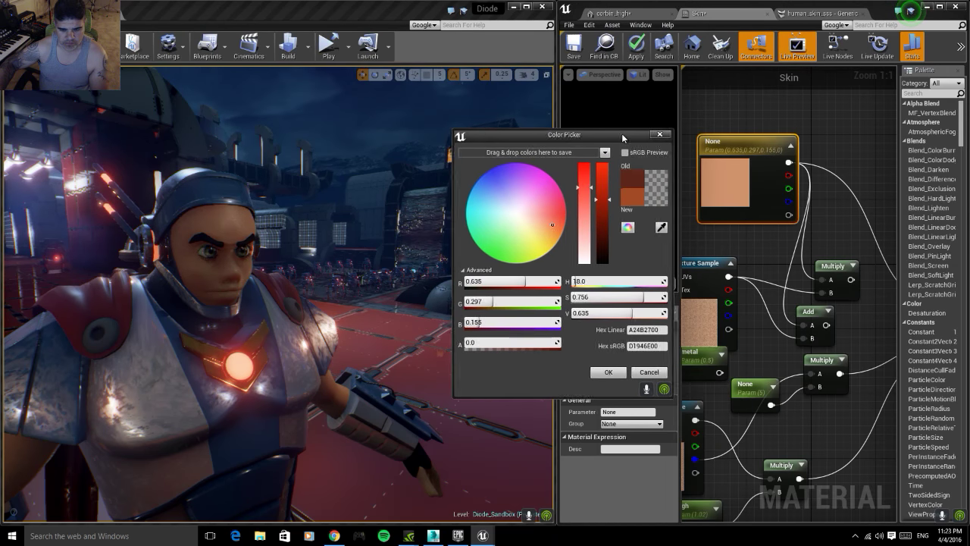
{"action": "left_click", "coordinate": [746, 391]}
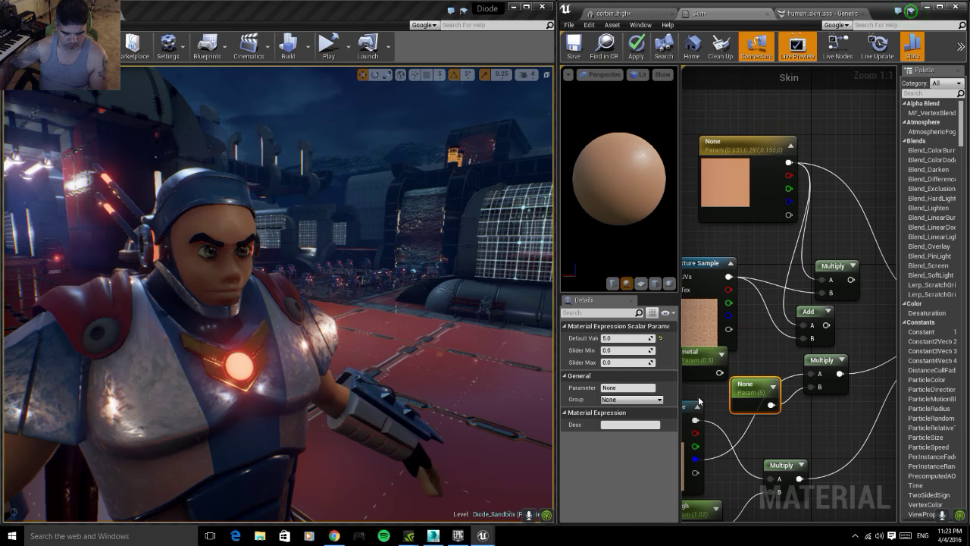
- Set the rough parameter's Default Value to 1.1
{"action": "right_click_drag", "start_coordinate": [750, 502], "coordinate": [771, 430]}
{"action": "type", "text": "1.2"}
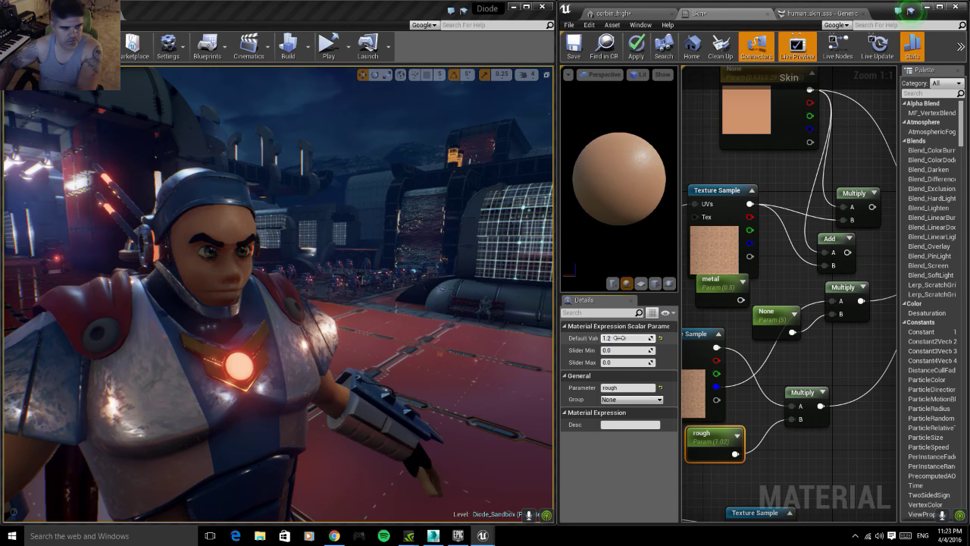
{"action": "key", "text": "Return"}
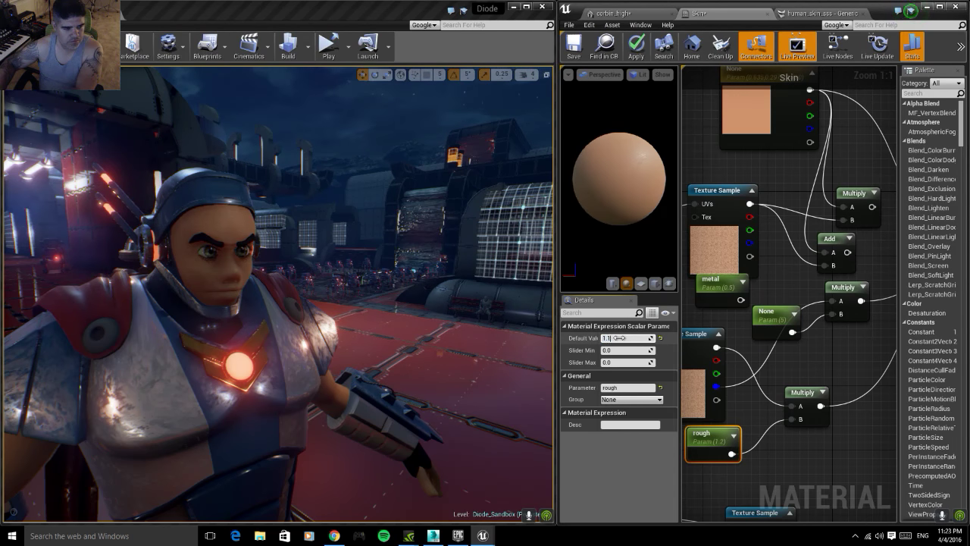
{"action": "key", "text": "Return"}
- Change the skin colour to a darker reddish tan of 0.48, 0.215, 0.161
{"action": "left_click", "coordinate": [770, 118]}
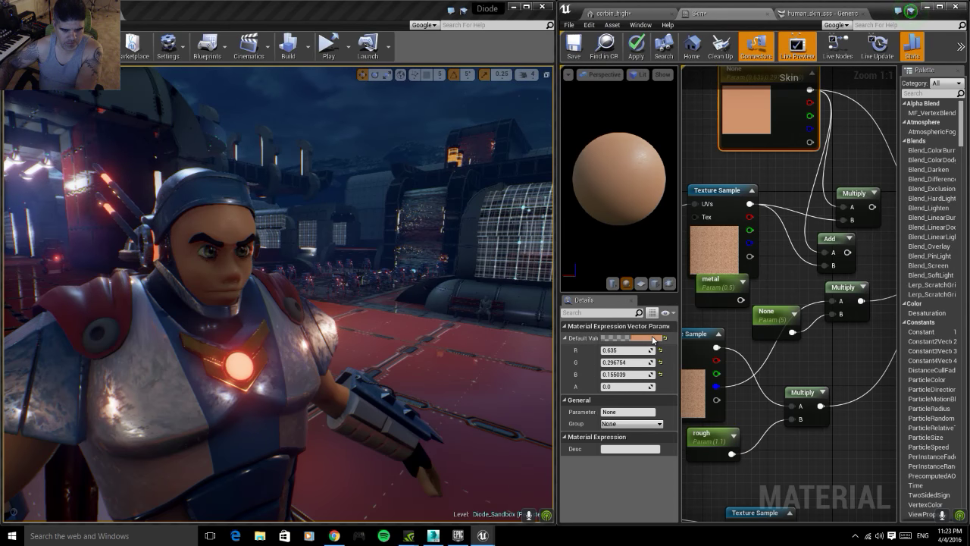
{"action": "left_click", "coordinate": [653, 339]}
{"action": "left_click", "coordinate": [755, 385]}
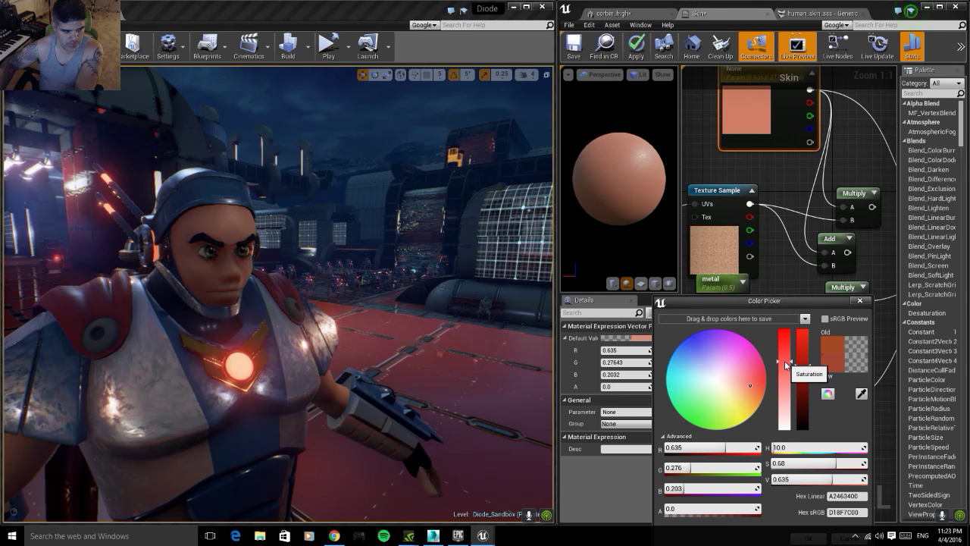
{"action": "left_click_drag", "start_coordinate": [802, 366], "coordinate": [801, 383]}
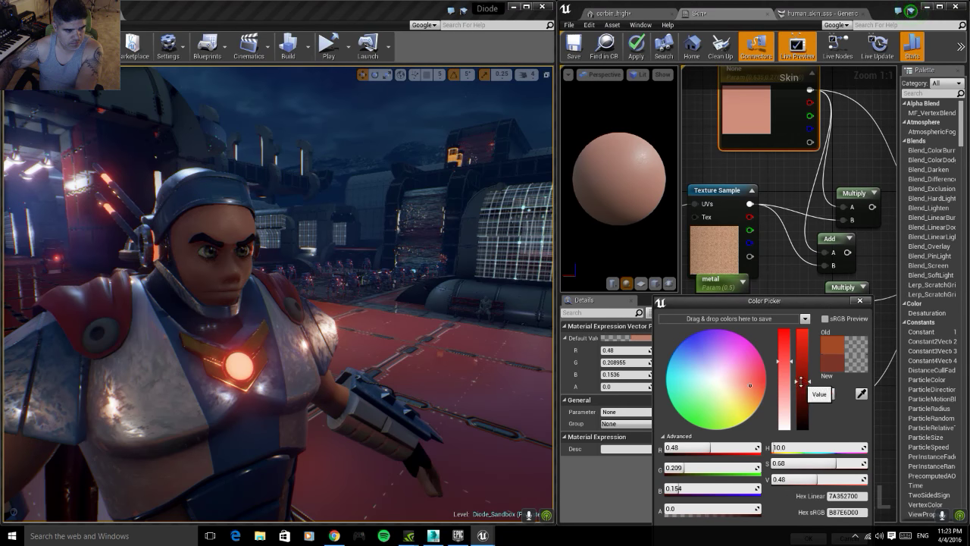
{"action": "left_click", "coordinate": [784, 374]}
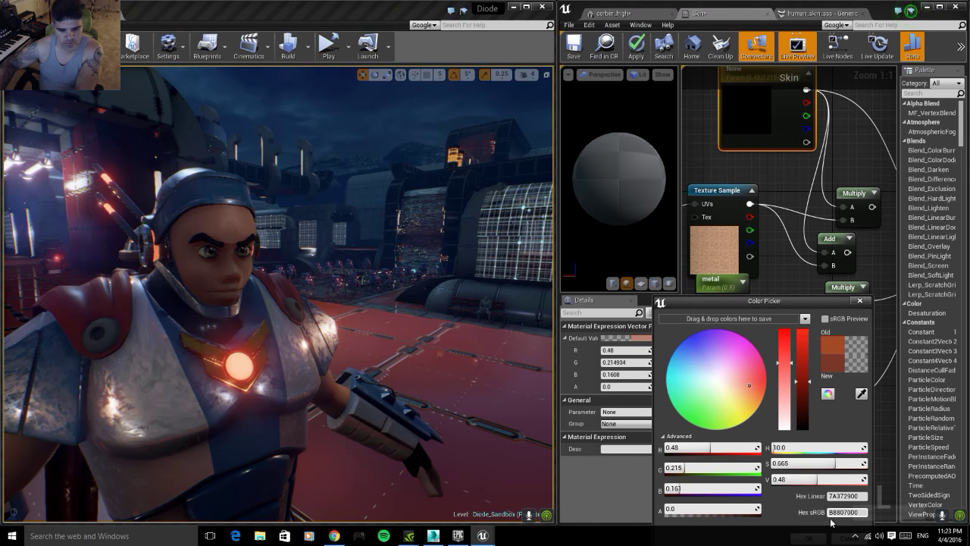
{"action": "left_click_drag", "start_coordinate": [813, 303], "coordinate": [843, 200]}
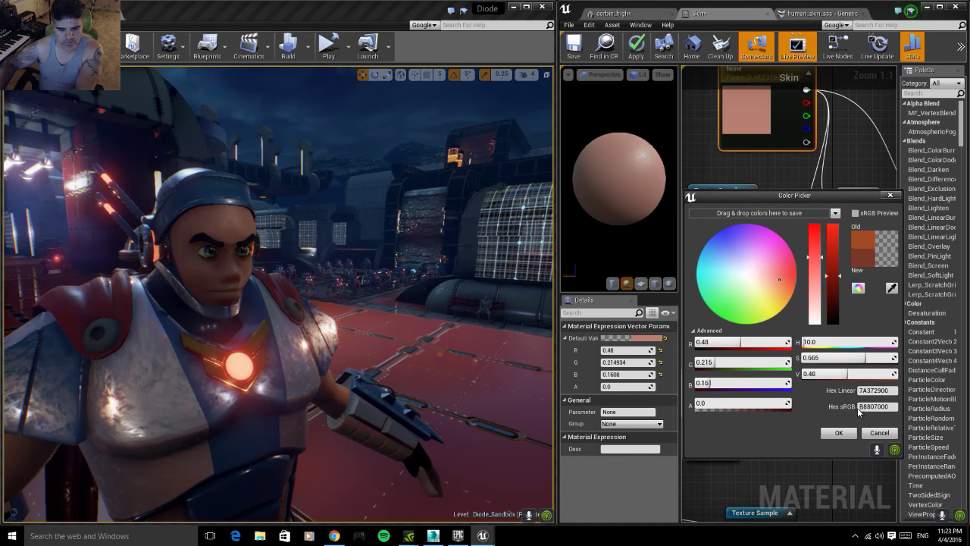
{"action": "left_click", "coordinate": [839, 432]}
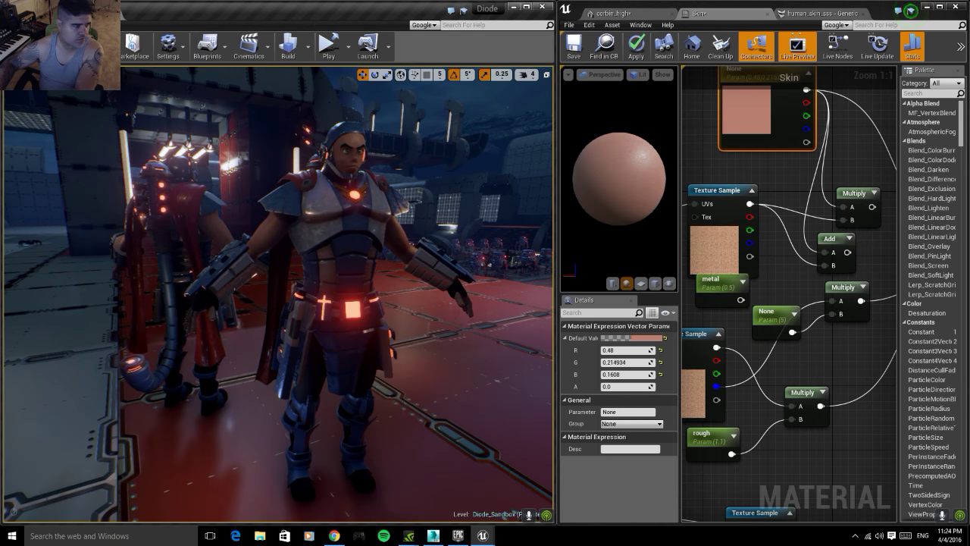
- Save all levels and assets, then launch Diode_Sandbox in a standalone game window
{"action": "key", "text": "alt+f"}
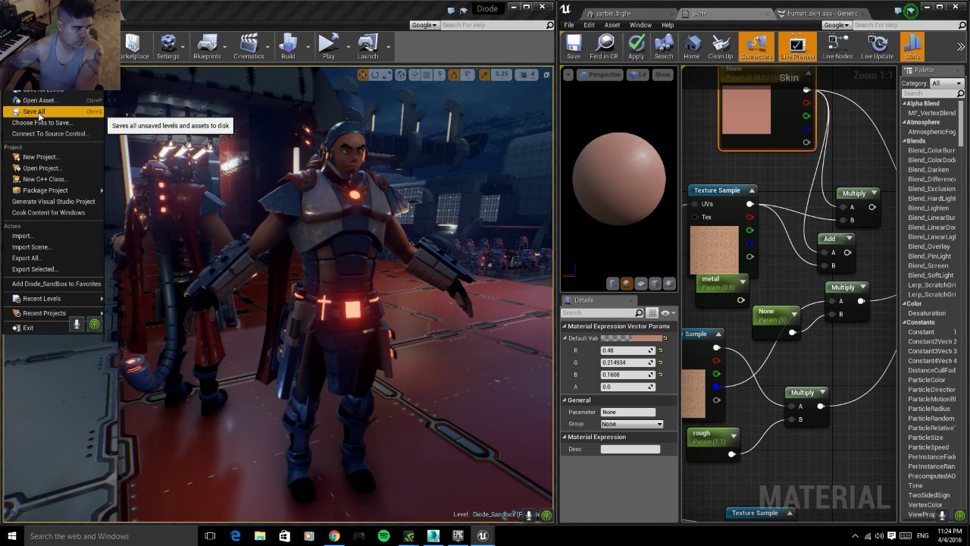
{"action": "left_click", "coordinate": [39, 115]}
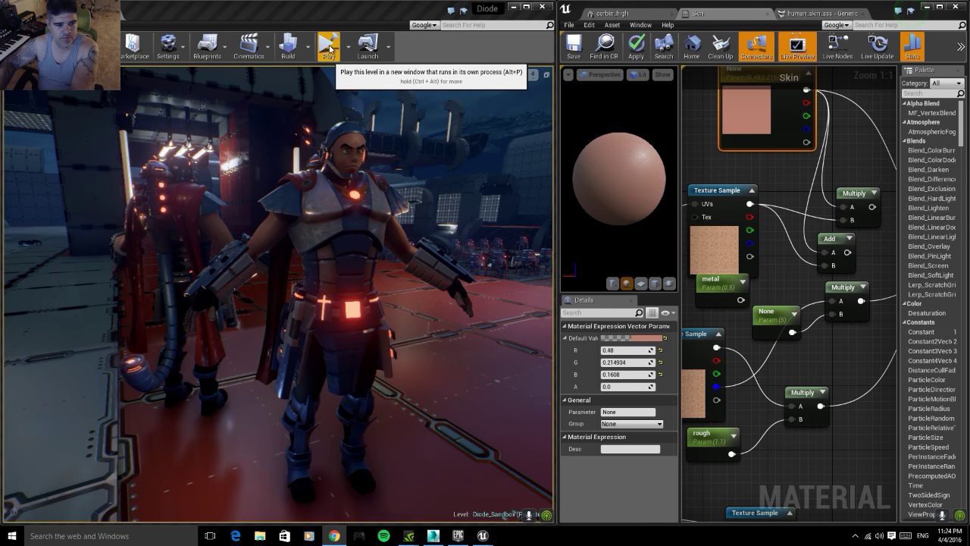
{"action": "key", "text": "ctrl+s"}
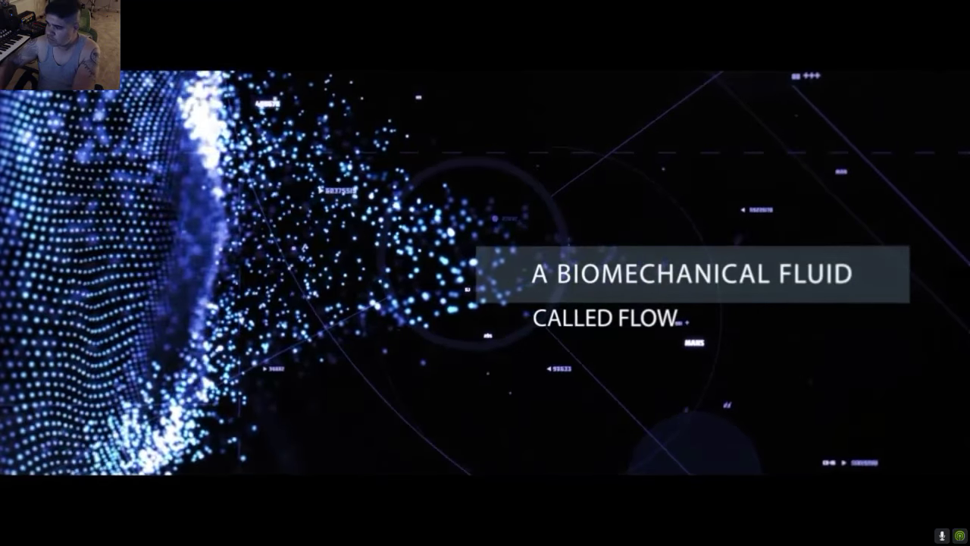
- Skip the Project Diode intro video with Escape and start the game from the title screen
{"action": "key", "text": "Escape"}
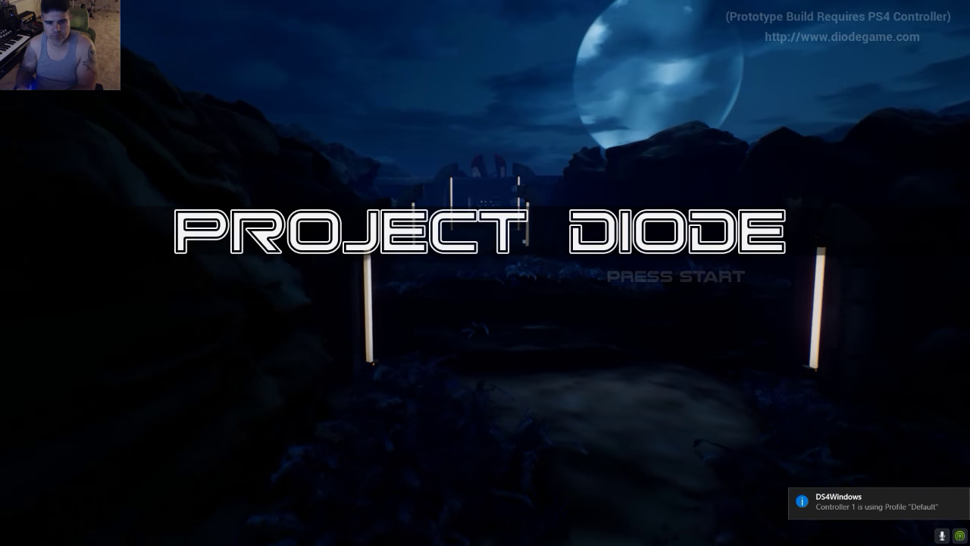
{"action": "key", "text": "Return"}
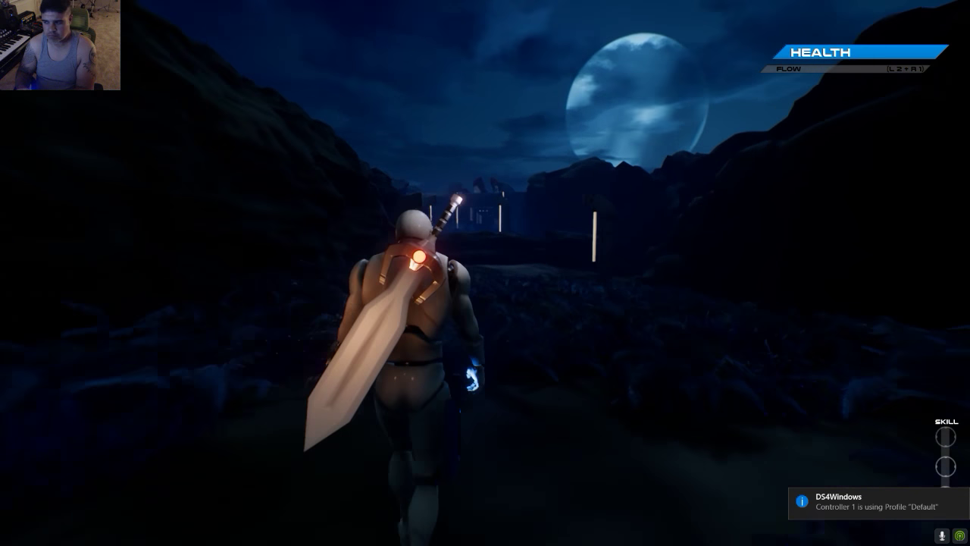
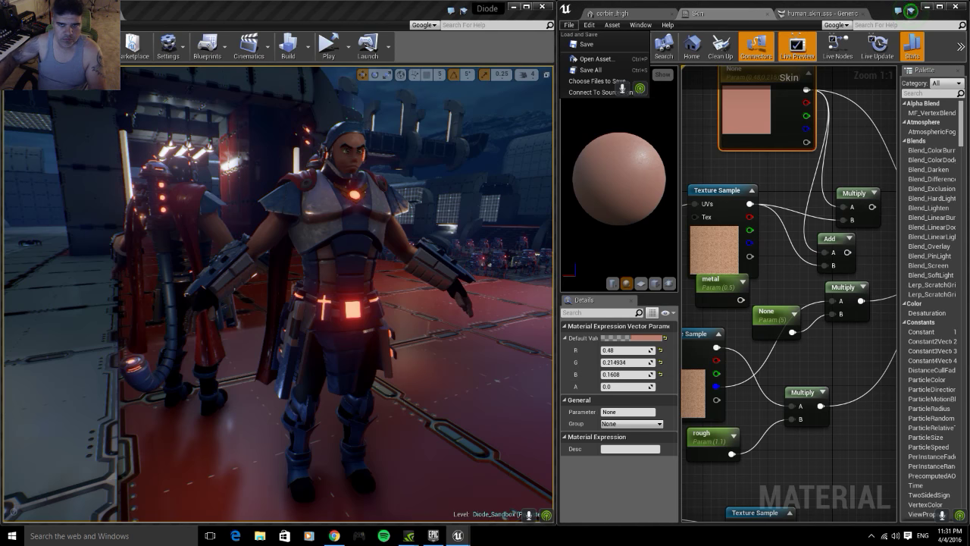
- Save the Skin material and fly the viewport camera in close to the character's face
{"action": "left_click", "coordinate": [692, 106]}
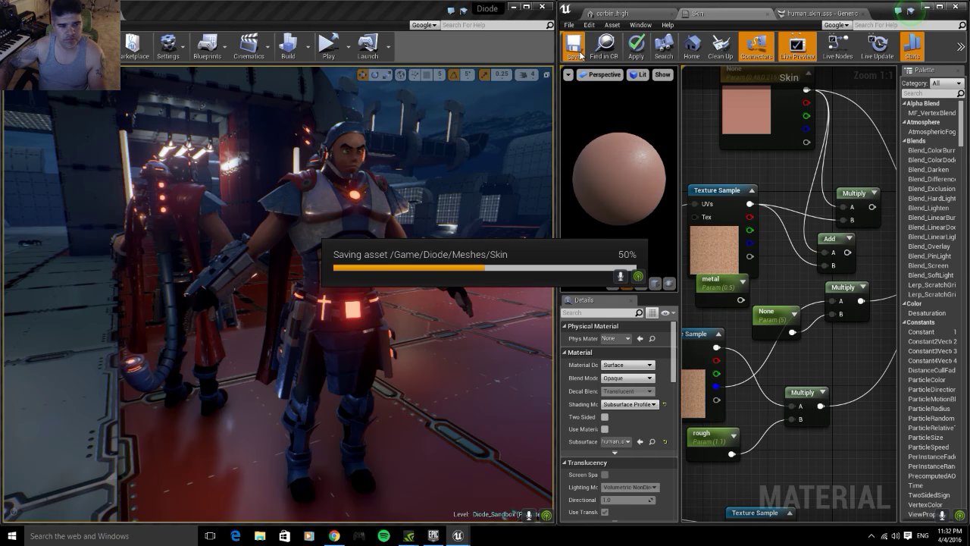
{"action": "right_click_drag", "start_coordinate": [450, 285], "coordinate": [421, 290]}
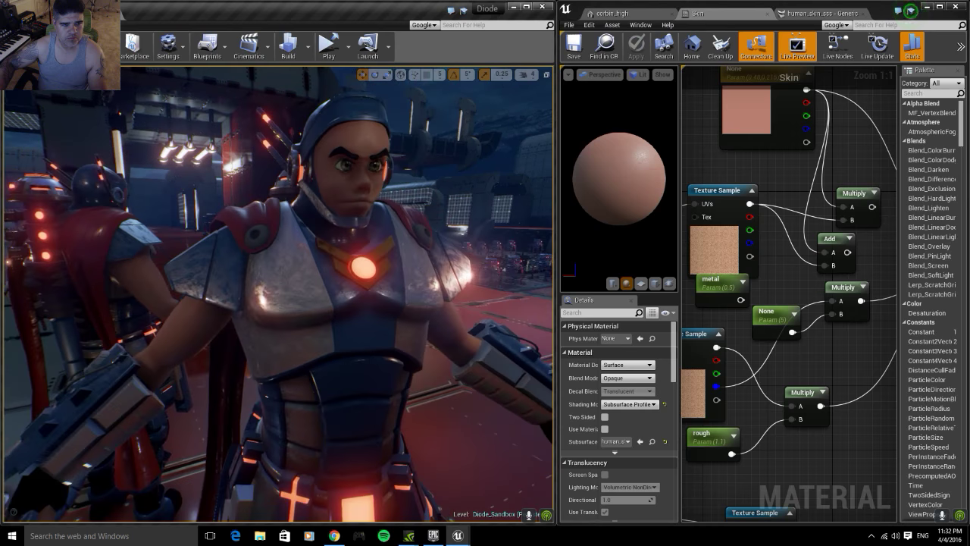